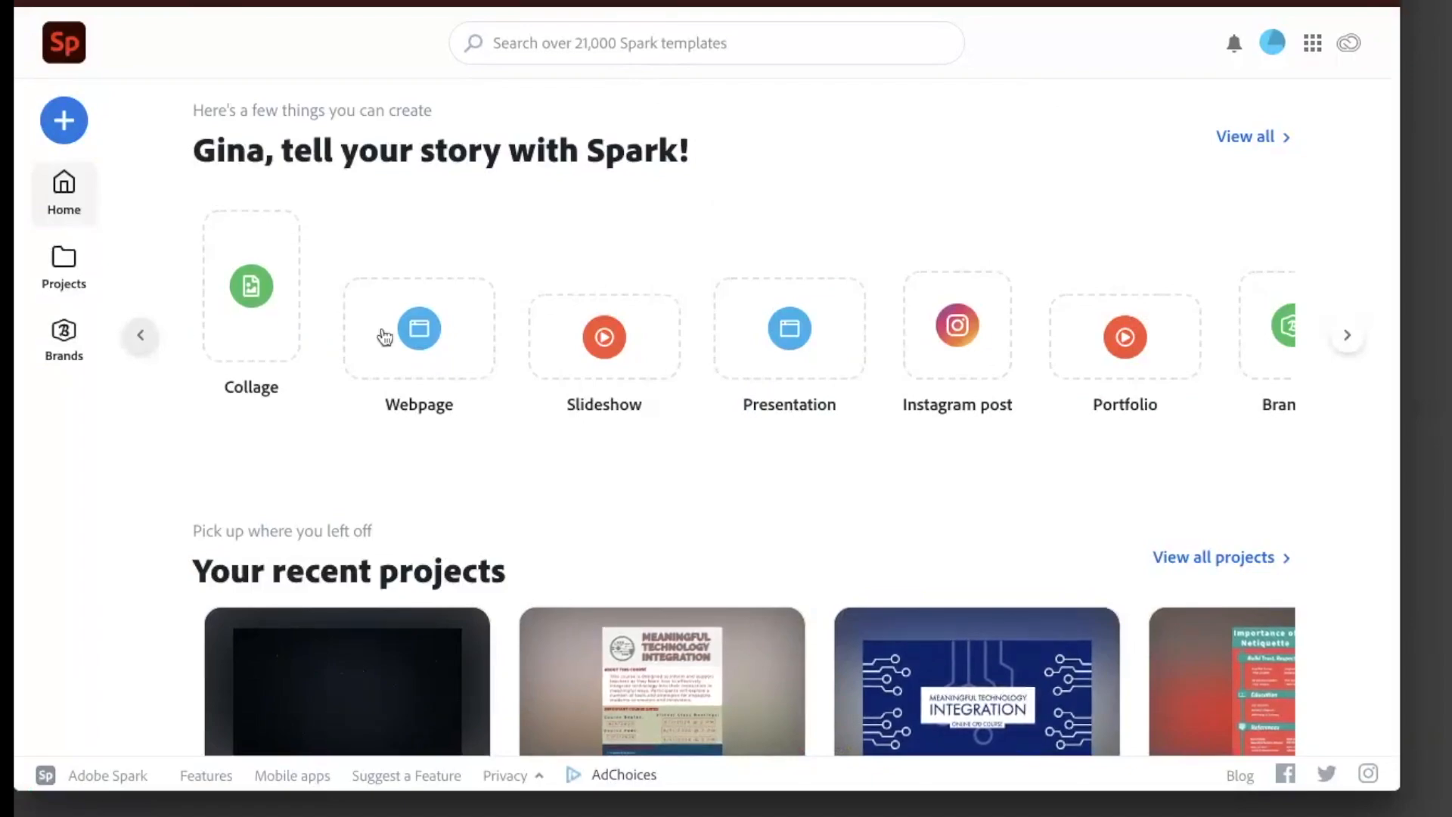
Browse all template categories, then look through the graphics templates for social media, print and ads.
scroll(1029, 352, right, 3)
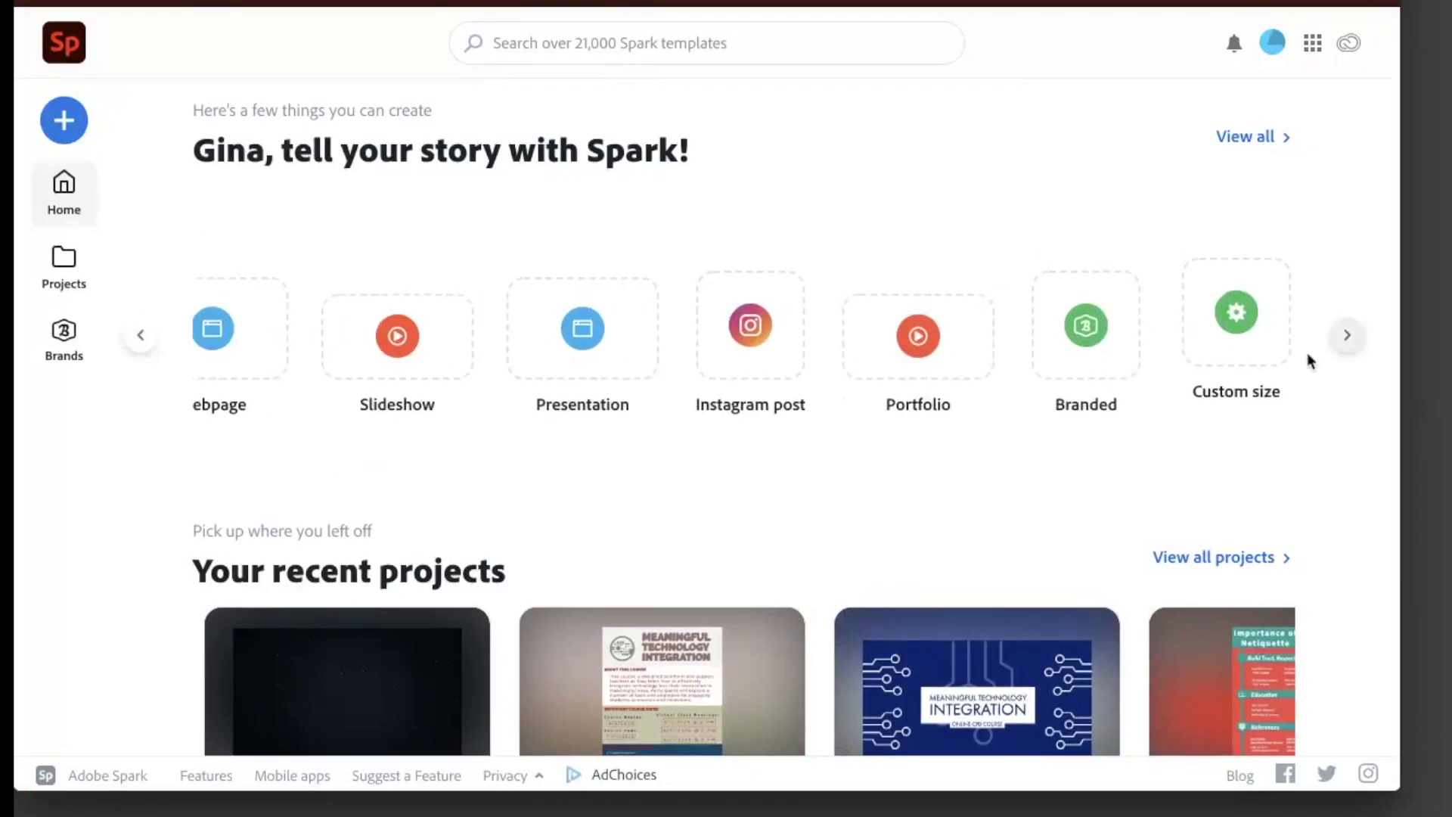
click(1245, 143)
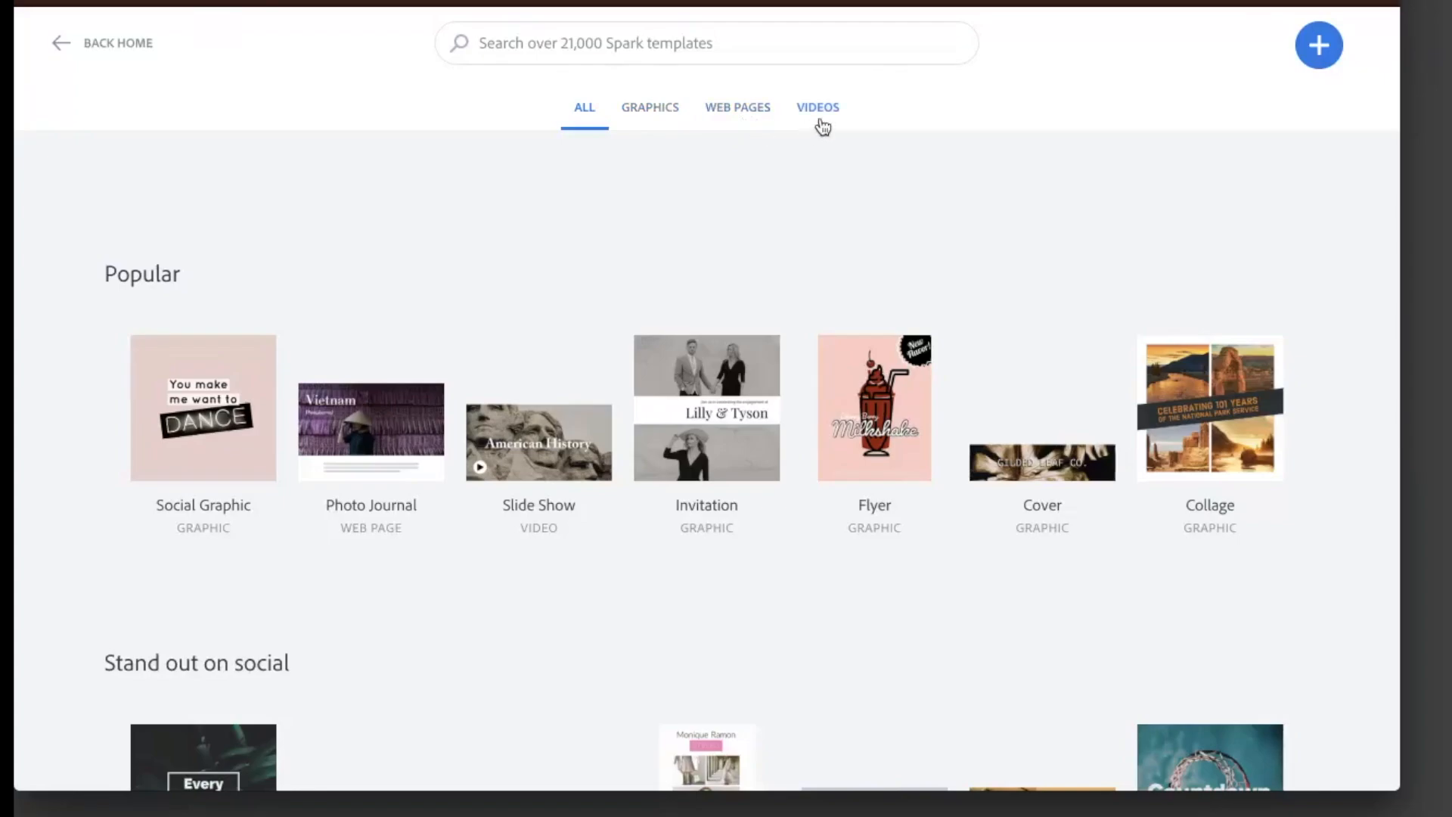
click(662, 111)
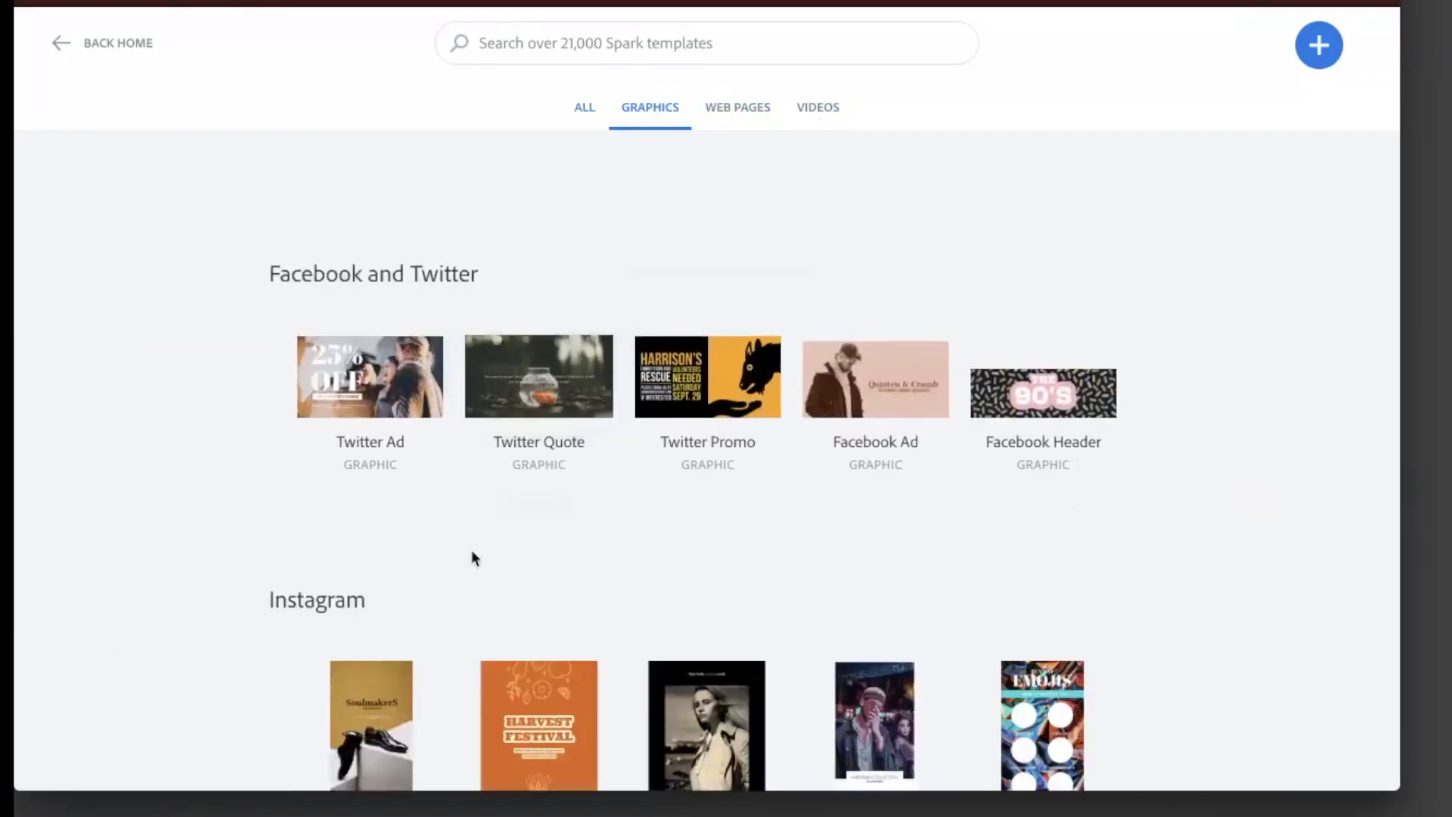
scroll(473, 557, down, 1)
scroll(473, 558, down, 1)
mouse_move(363, 238)
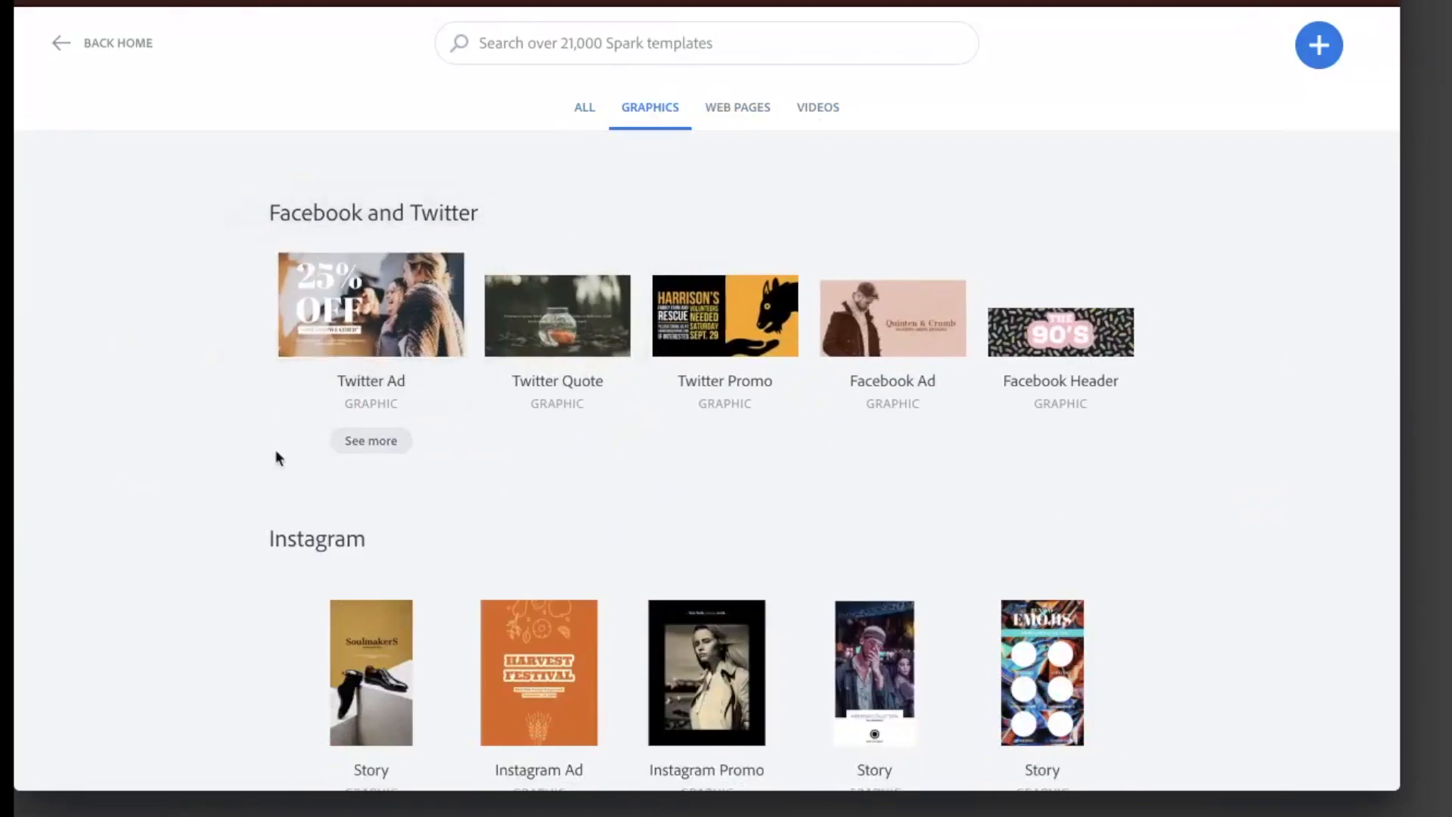
scroll(266, 454, down, 10)
scroll(266, 462, down, 3)
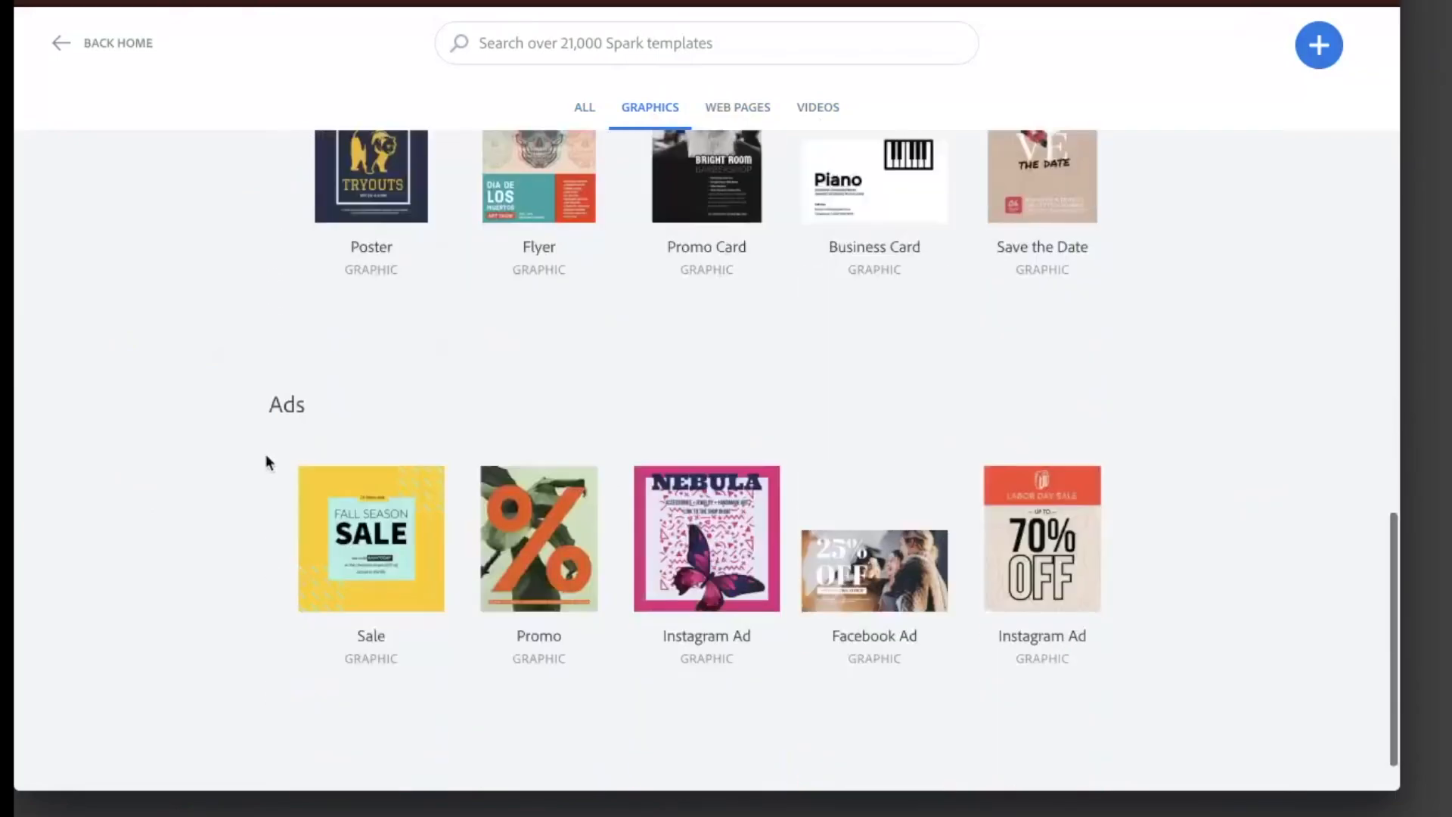
scroll(265, 461, up, 5)
scroll(265, 458, up, 4)
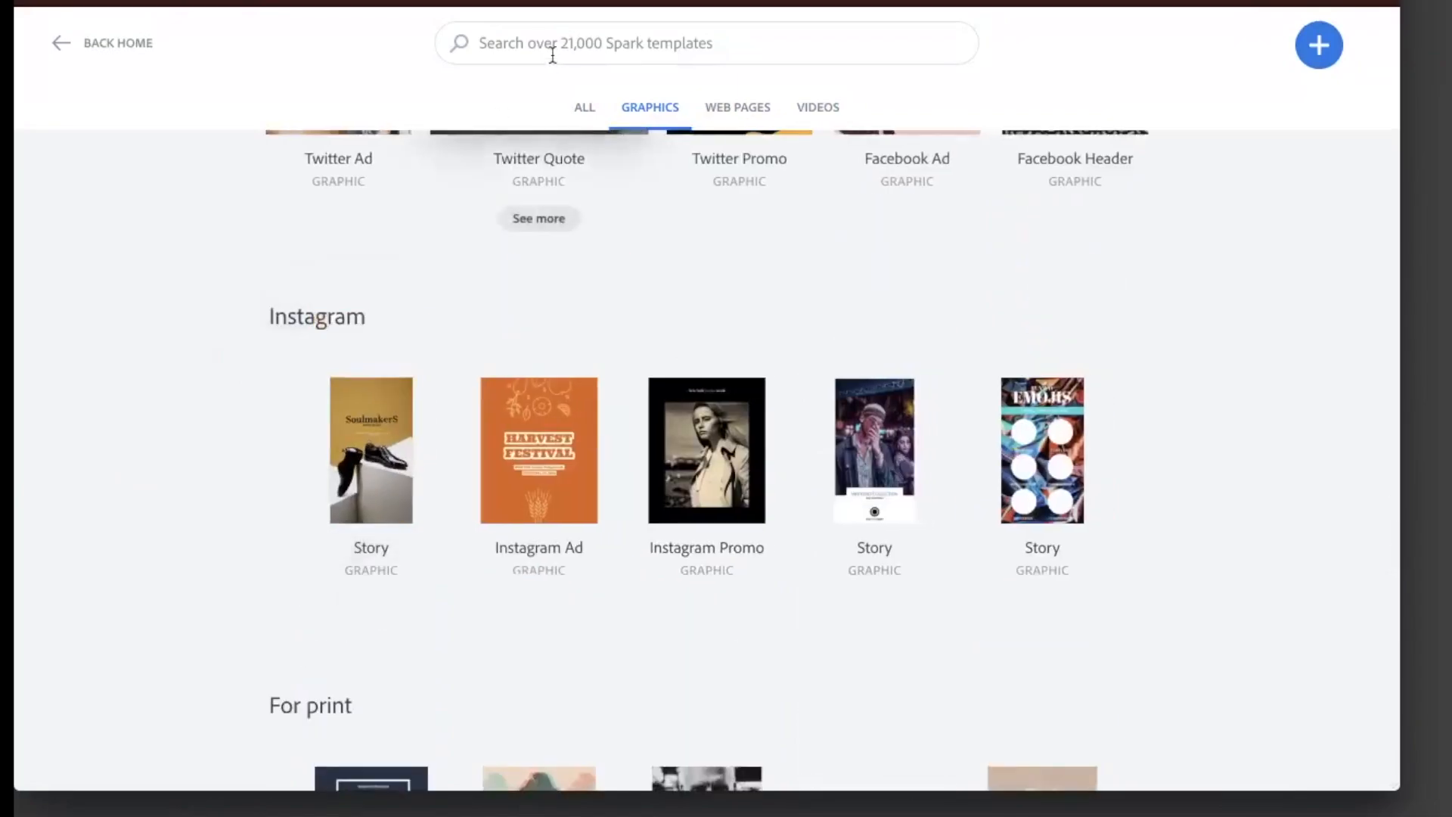
Search the templates for "vocabulary", look through the results and filter them by flashcard.
click(552, 51)
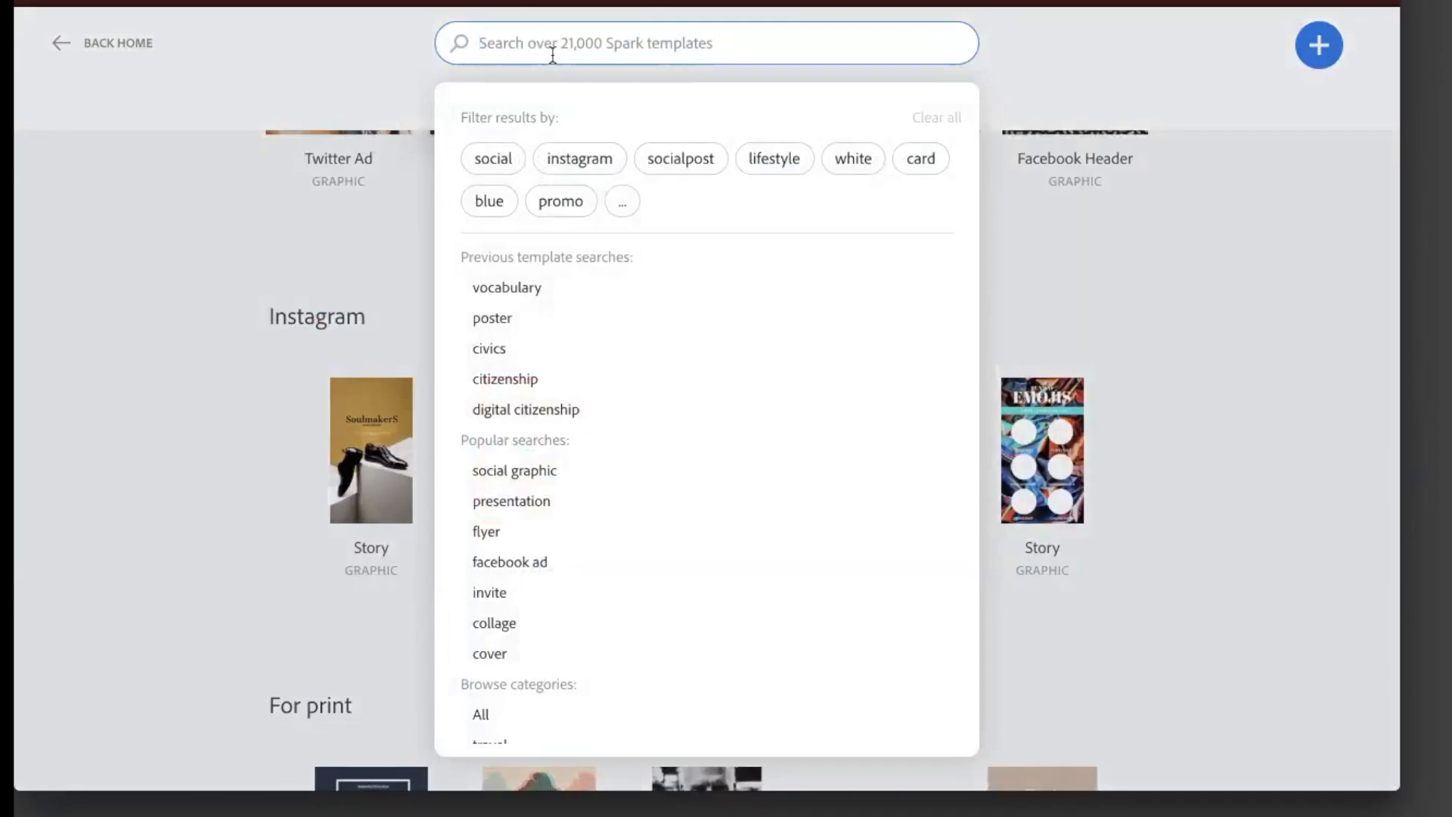
text(vocabular)
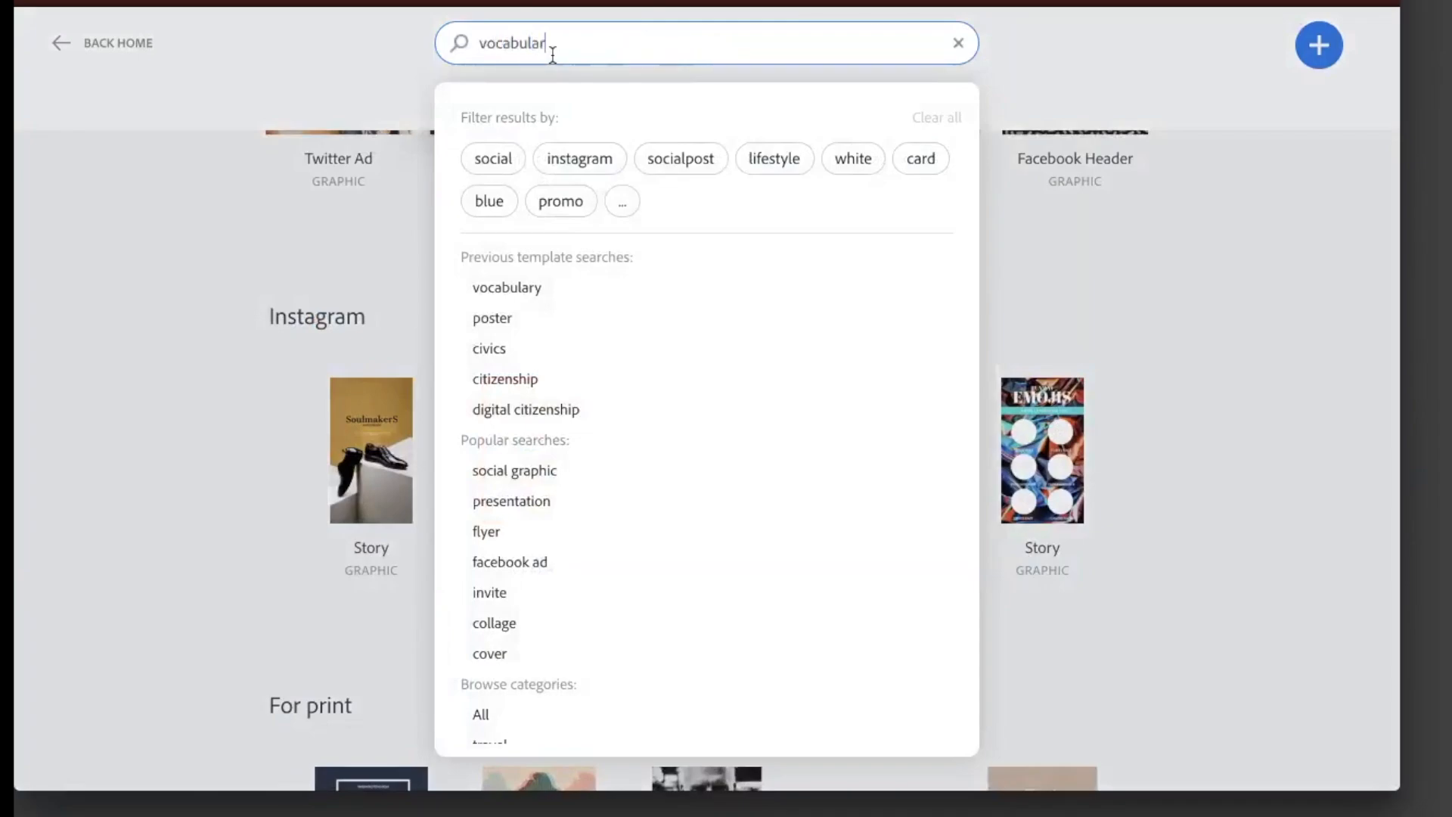
text(y)
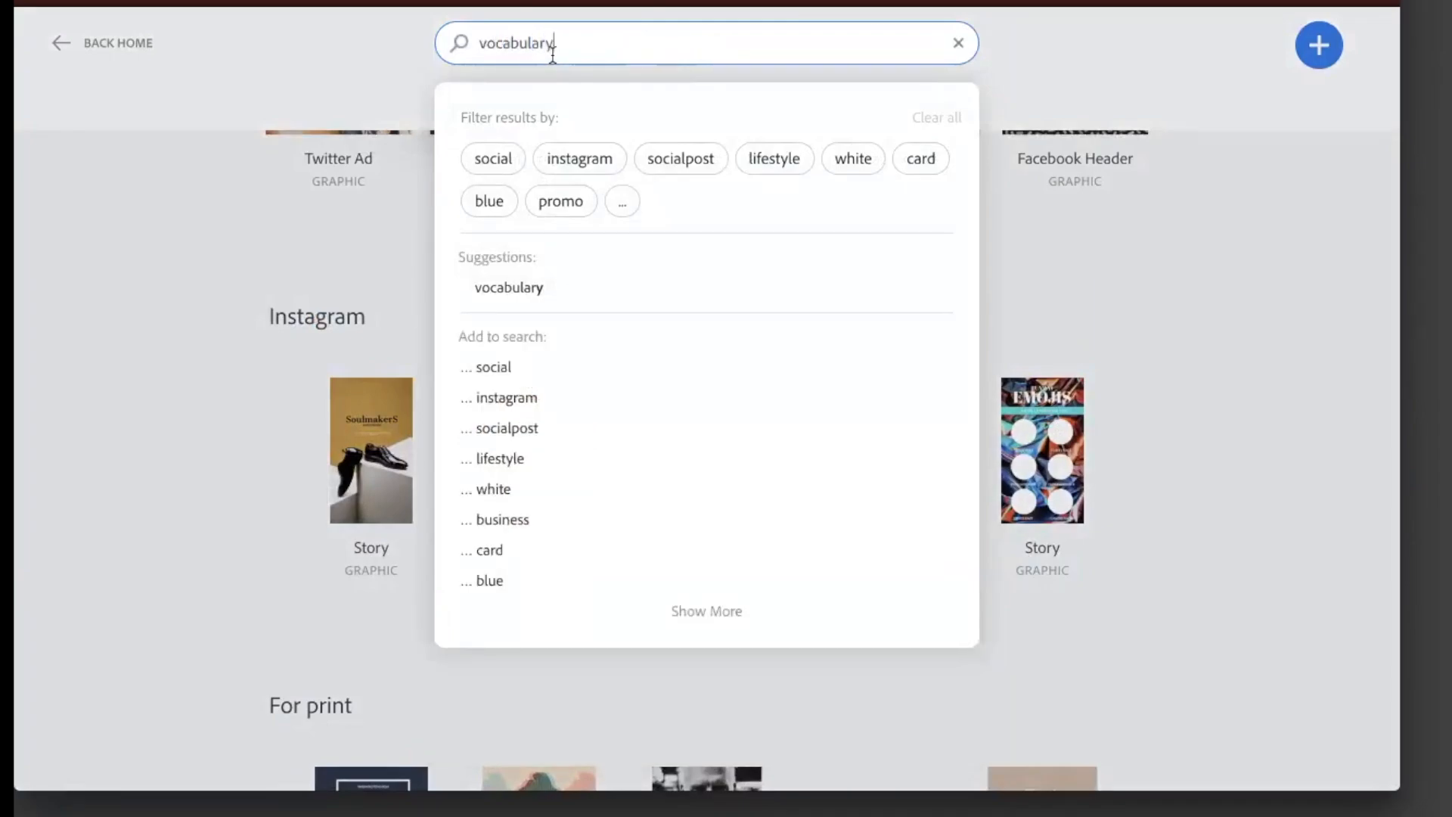
key(Return)
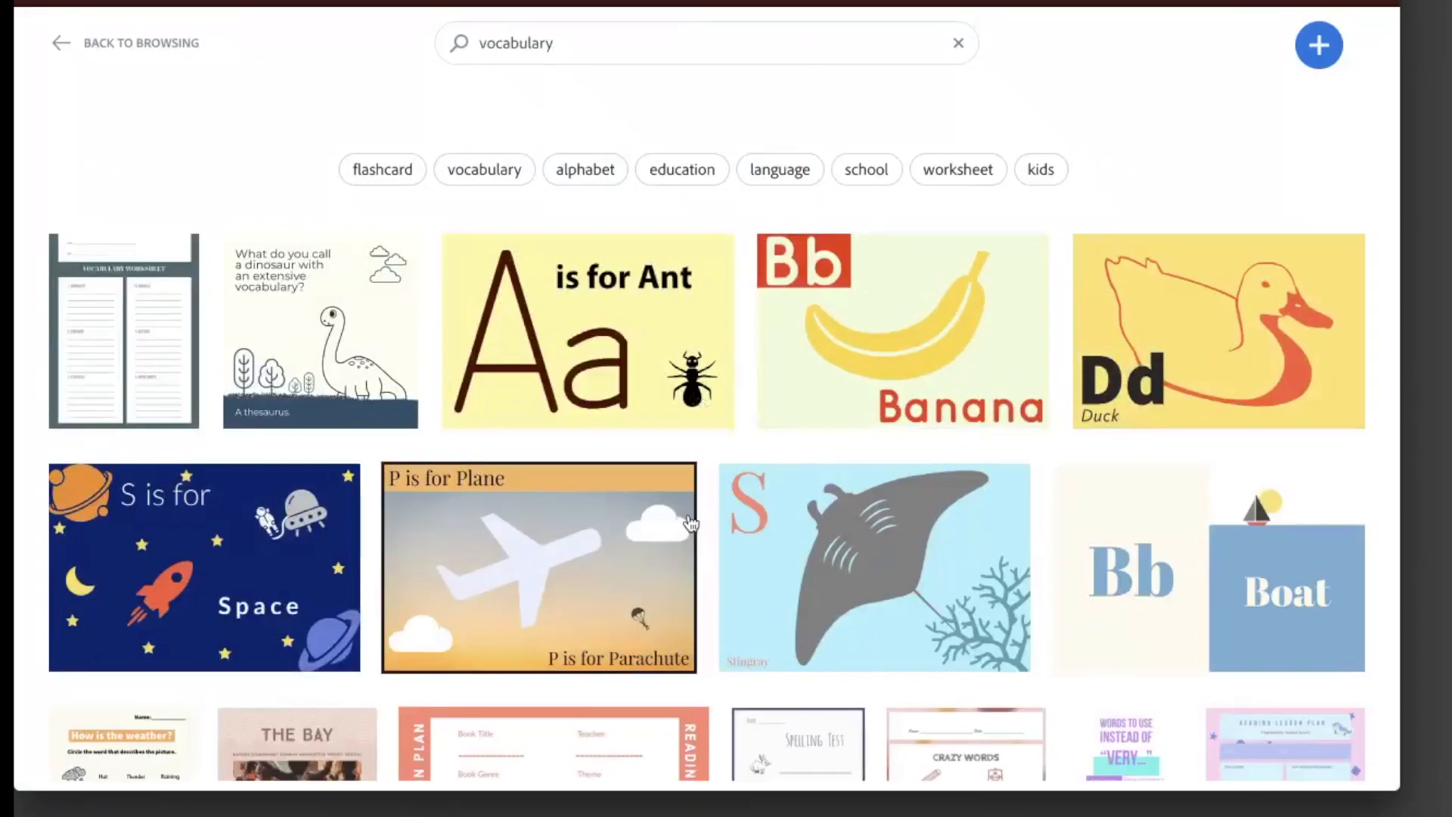
scroll(691, 522, down, 5)
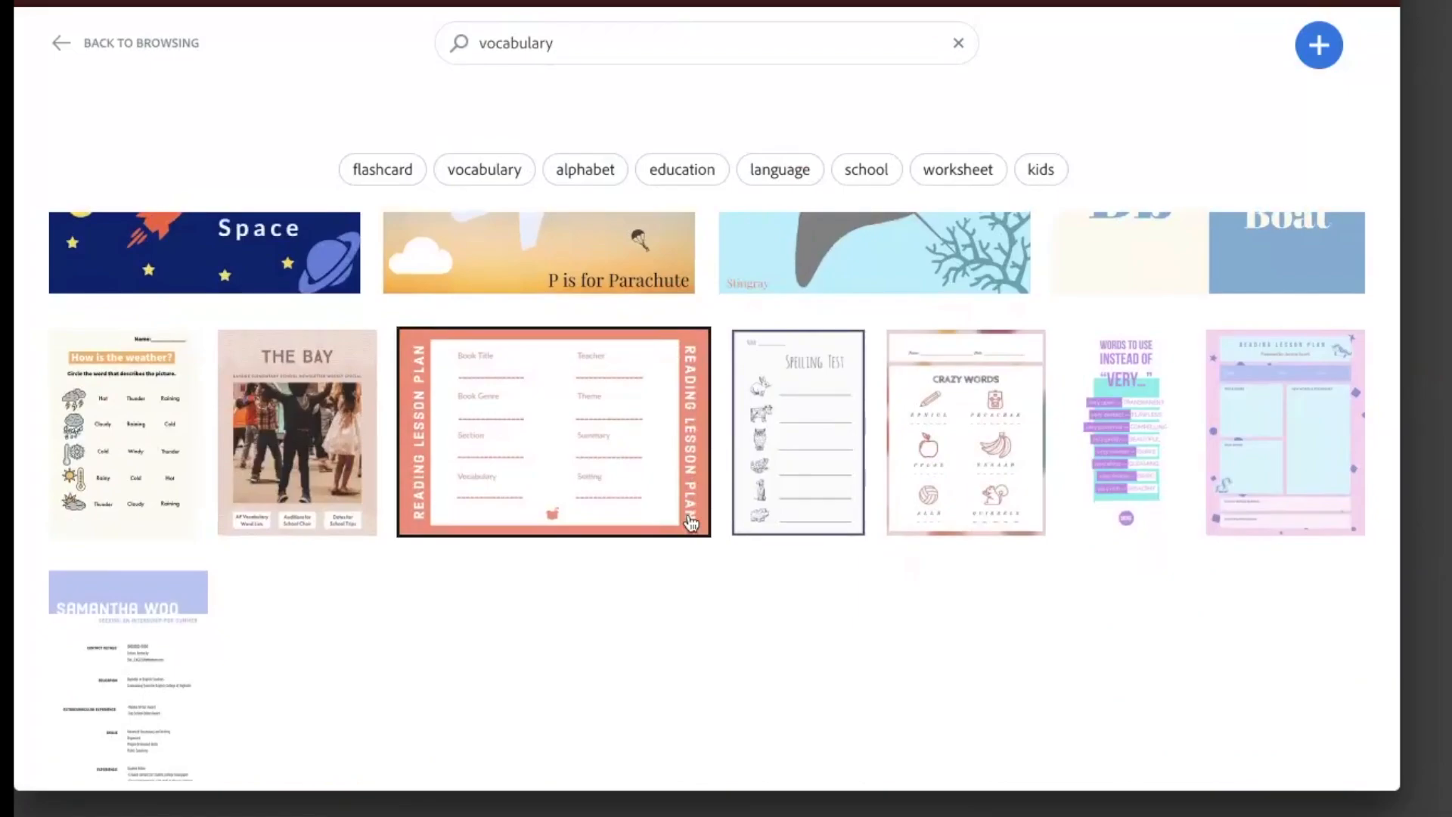
scroll(633, 603, down, 3)
scroll(634, 601, up, 5)
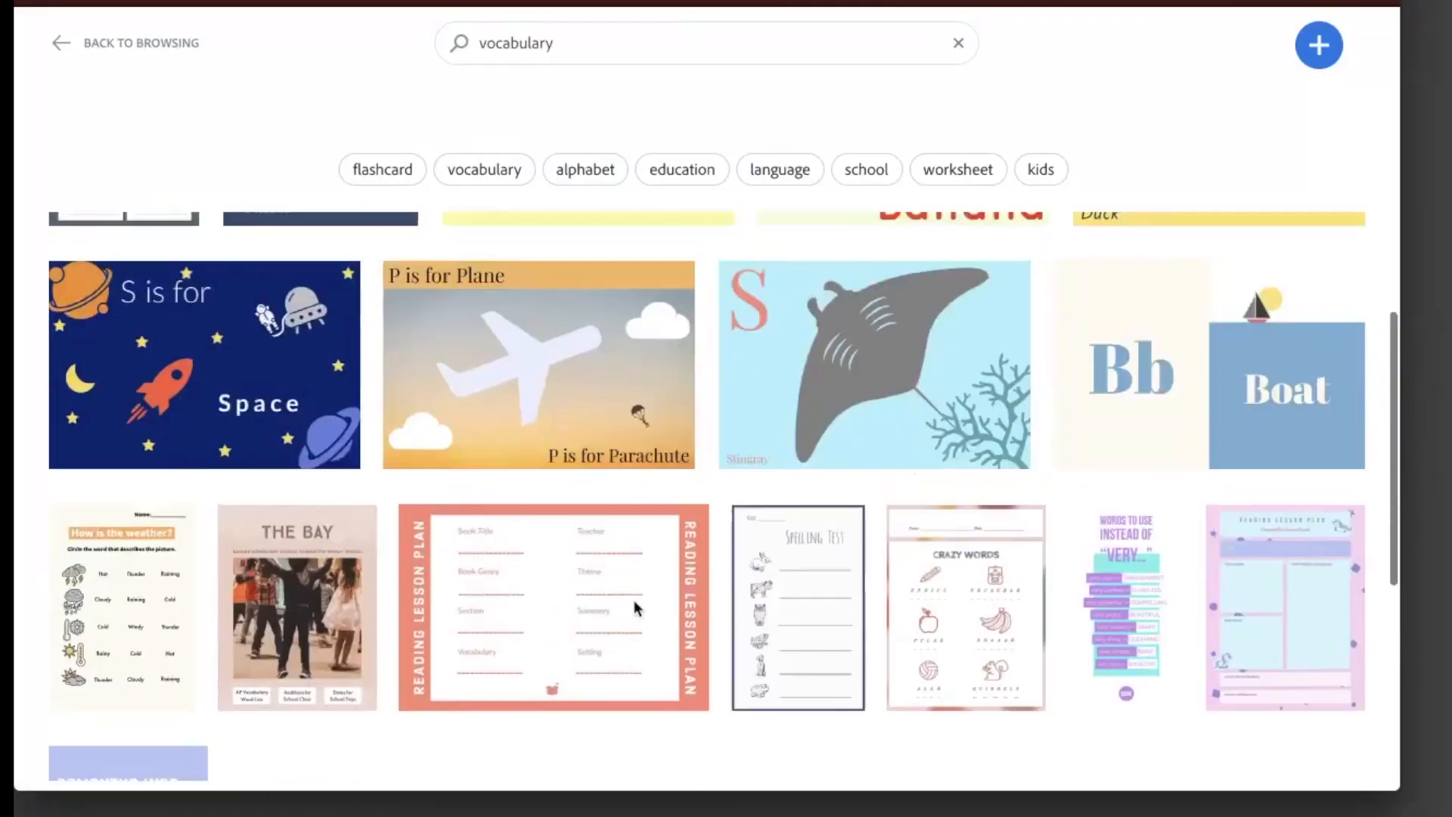
scroll(634, 600, up, 3)
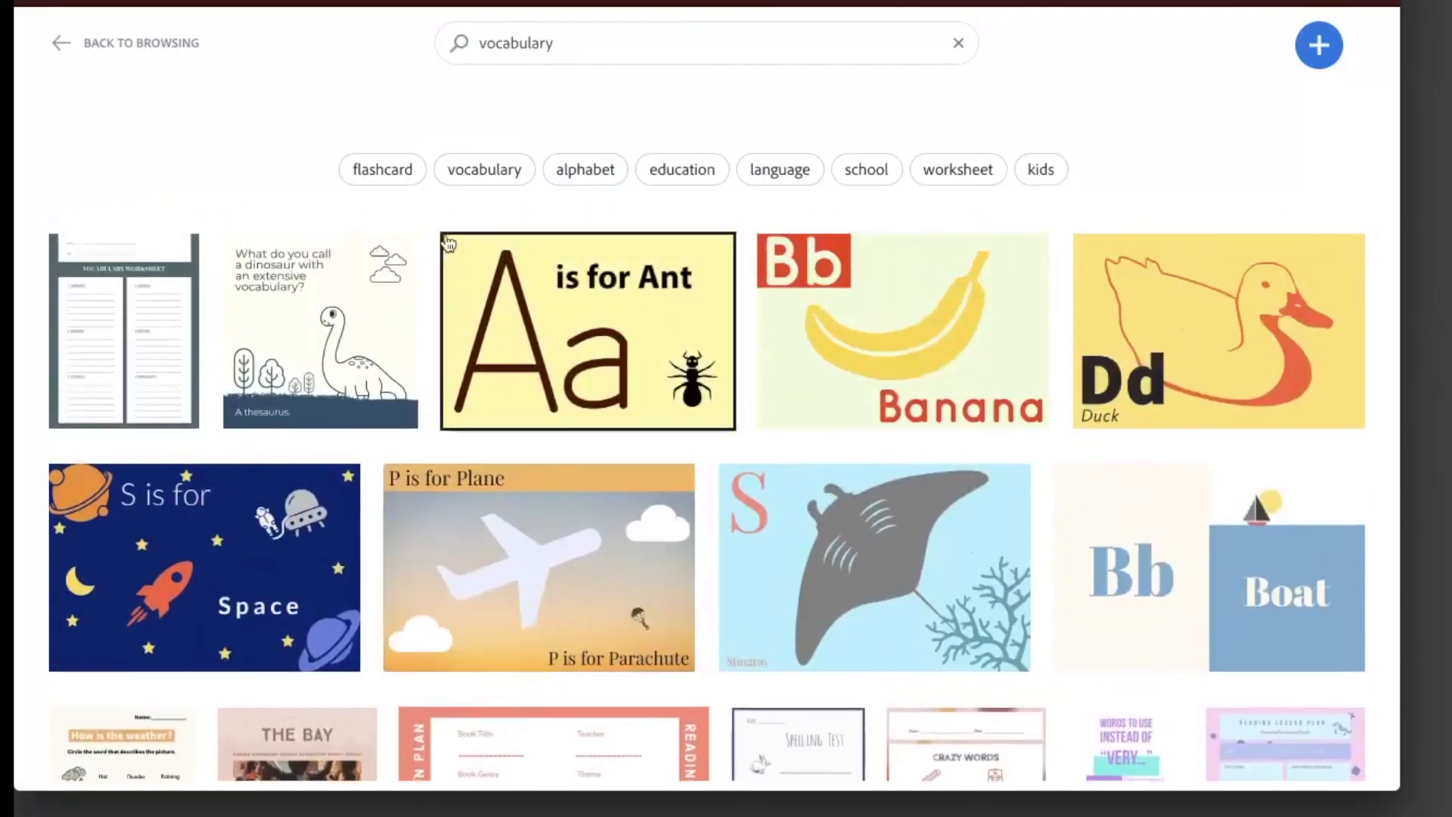
click(402, 171)
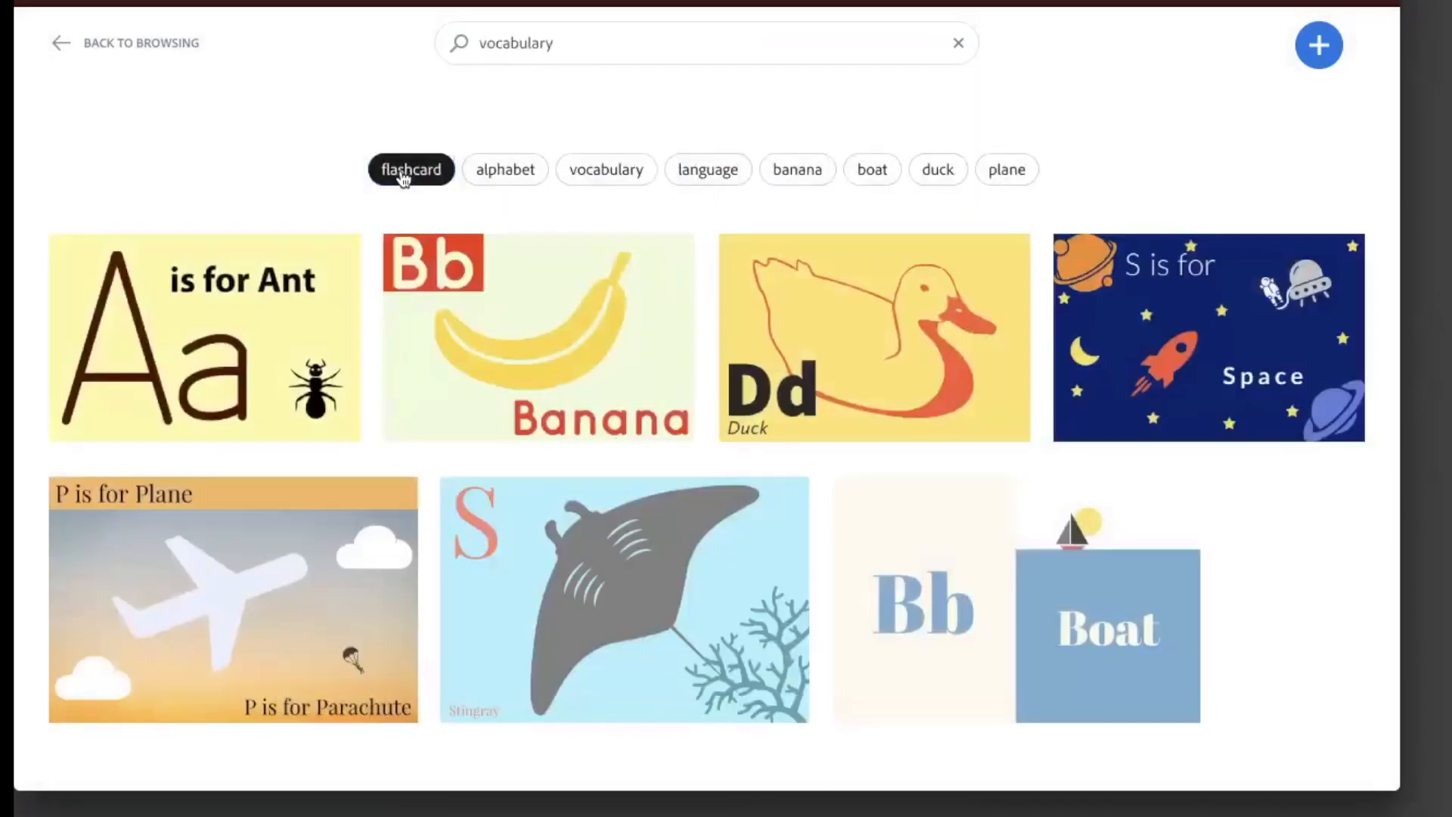
scroll(673, 525, down, 2)
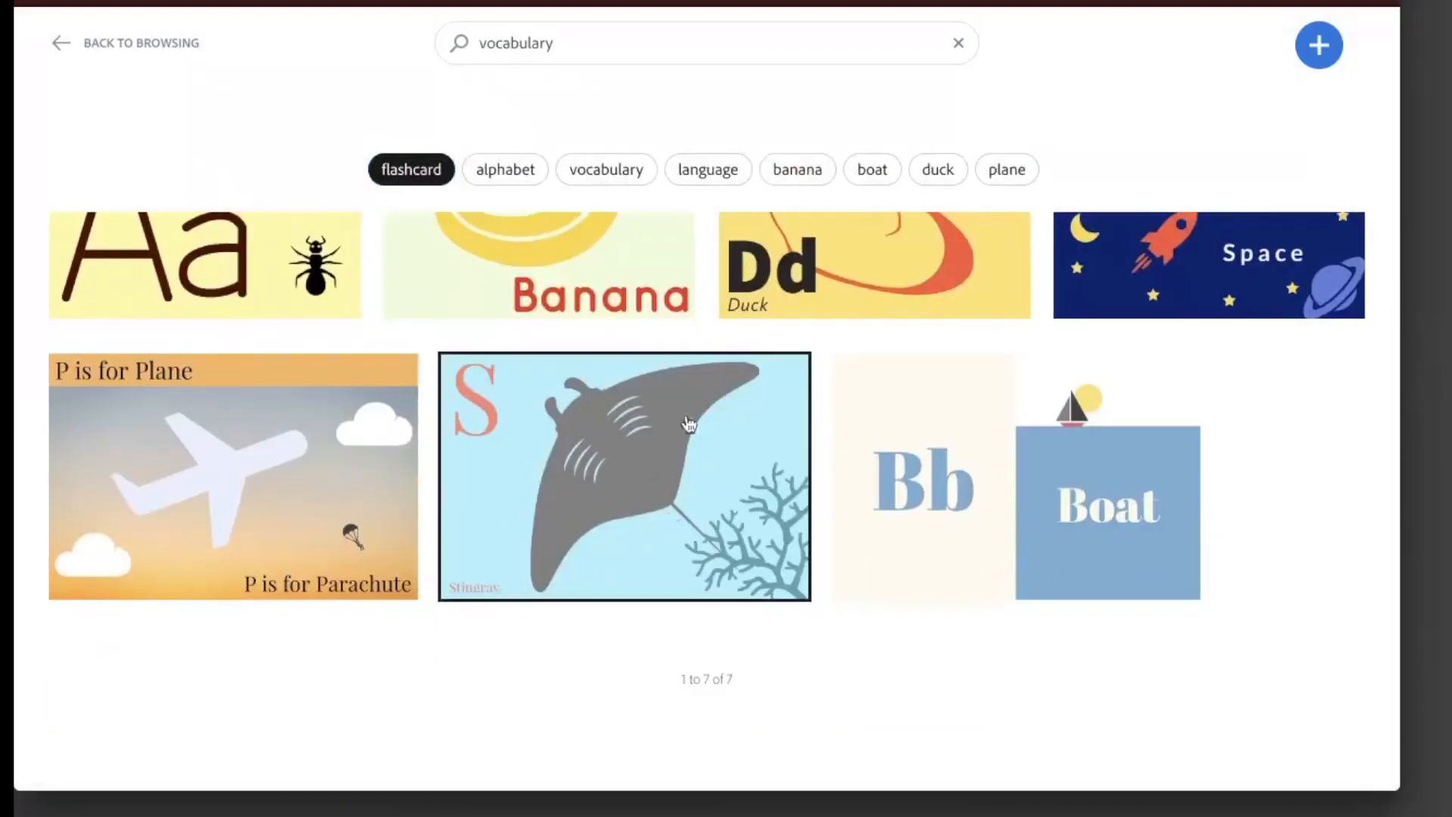
Start a new flyer and create it from the High Flyer Newsletter template.
click(1317, 54)
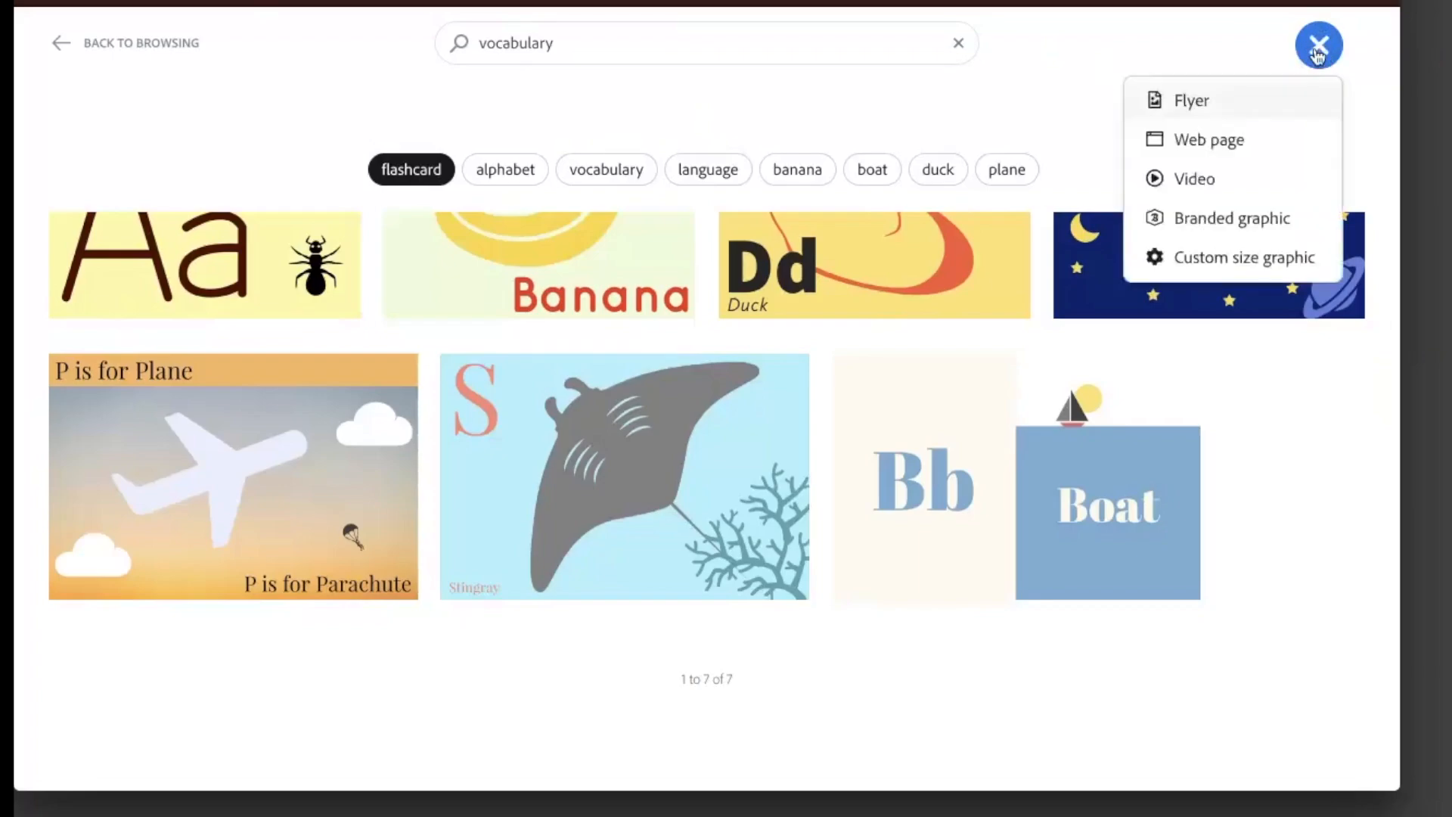
click(1193, 102)
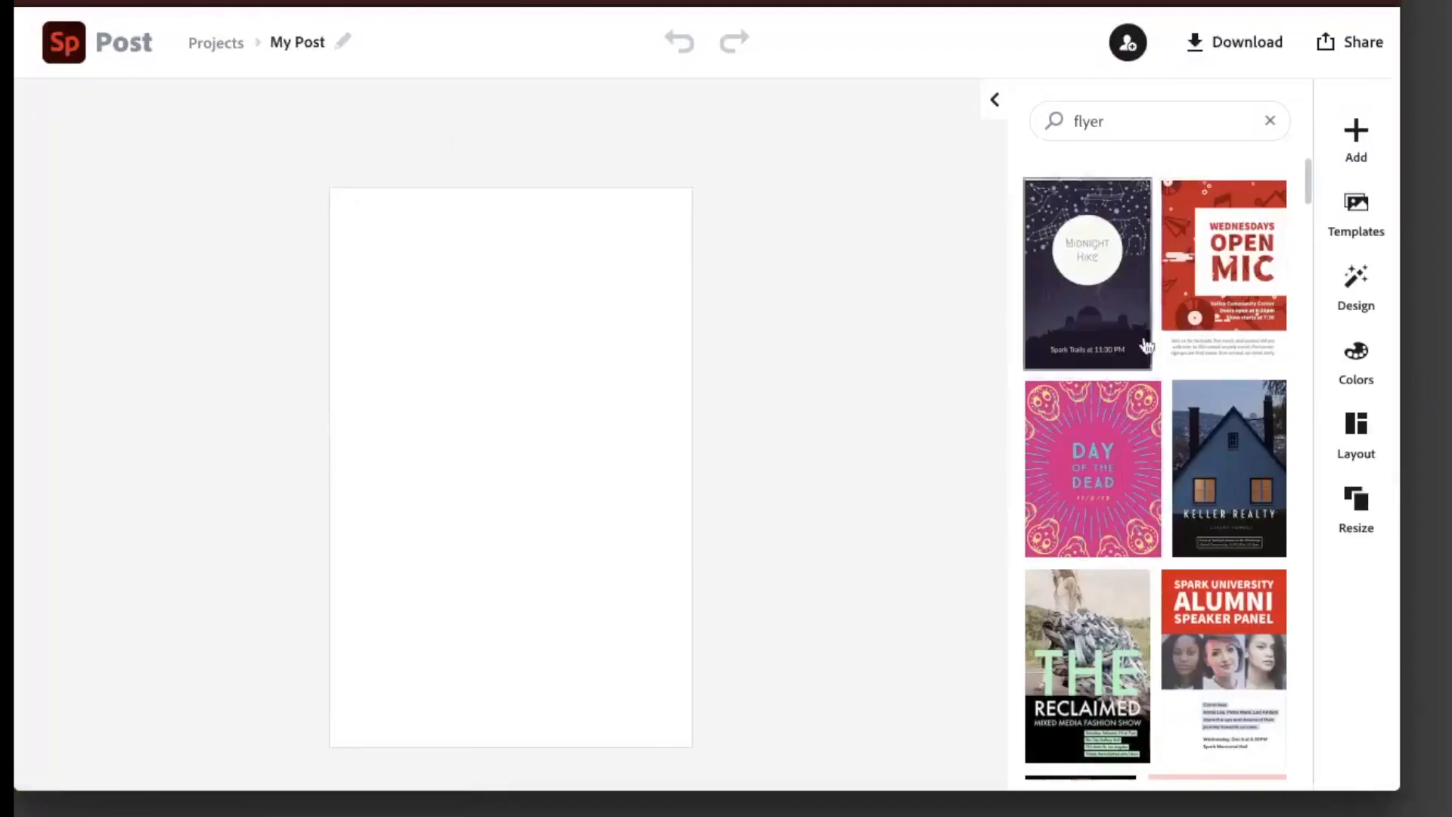
scroll(1151, 556, down, 3)
scroll(1151, 564, down, 9)
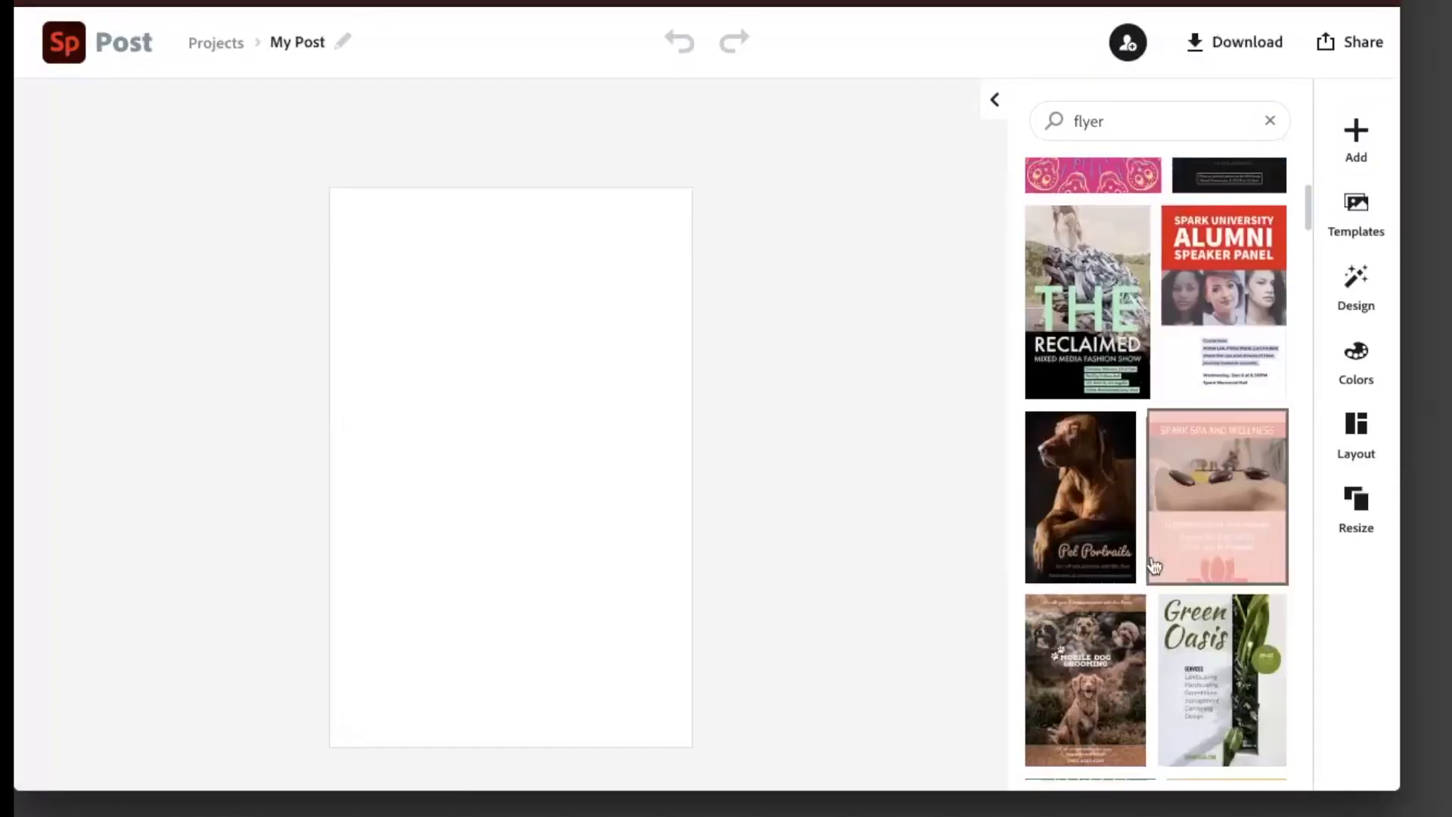
scroll(1153, 565, down, 7)
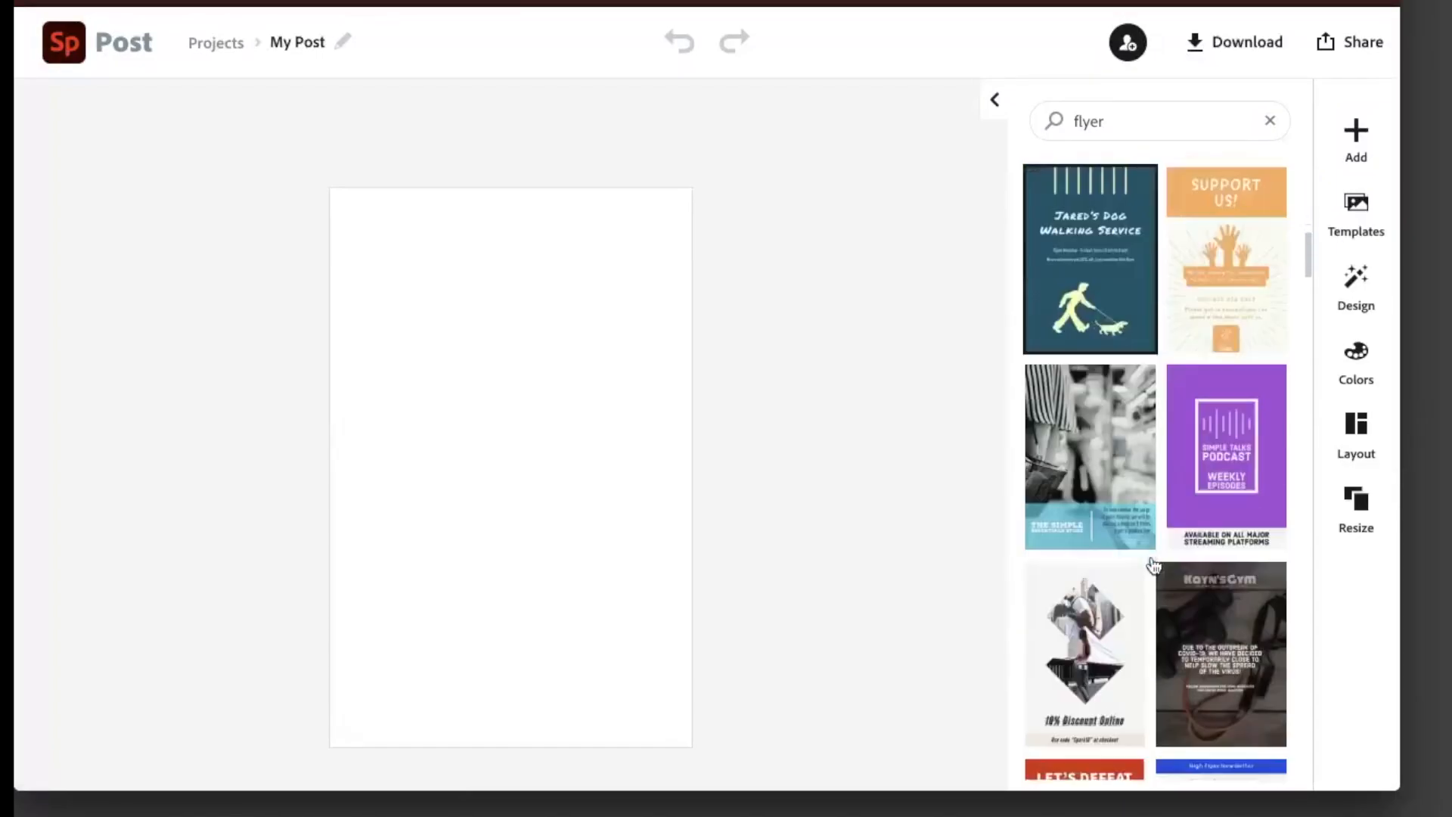
scroll(1151, 556, down, 9)
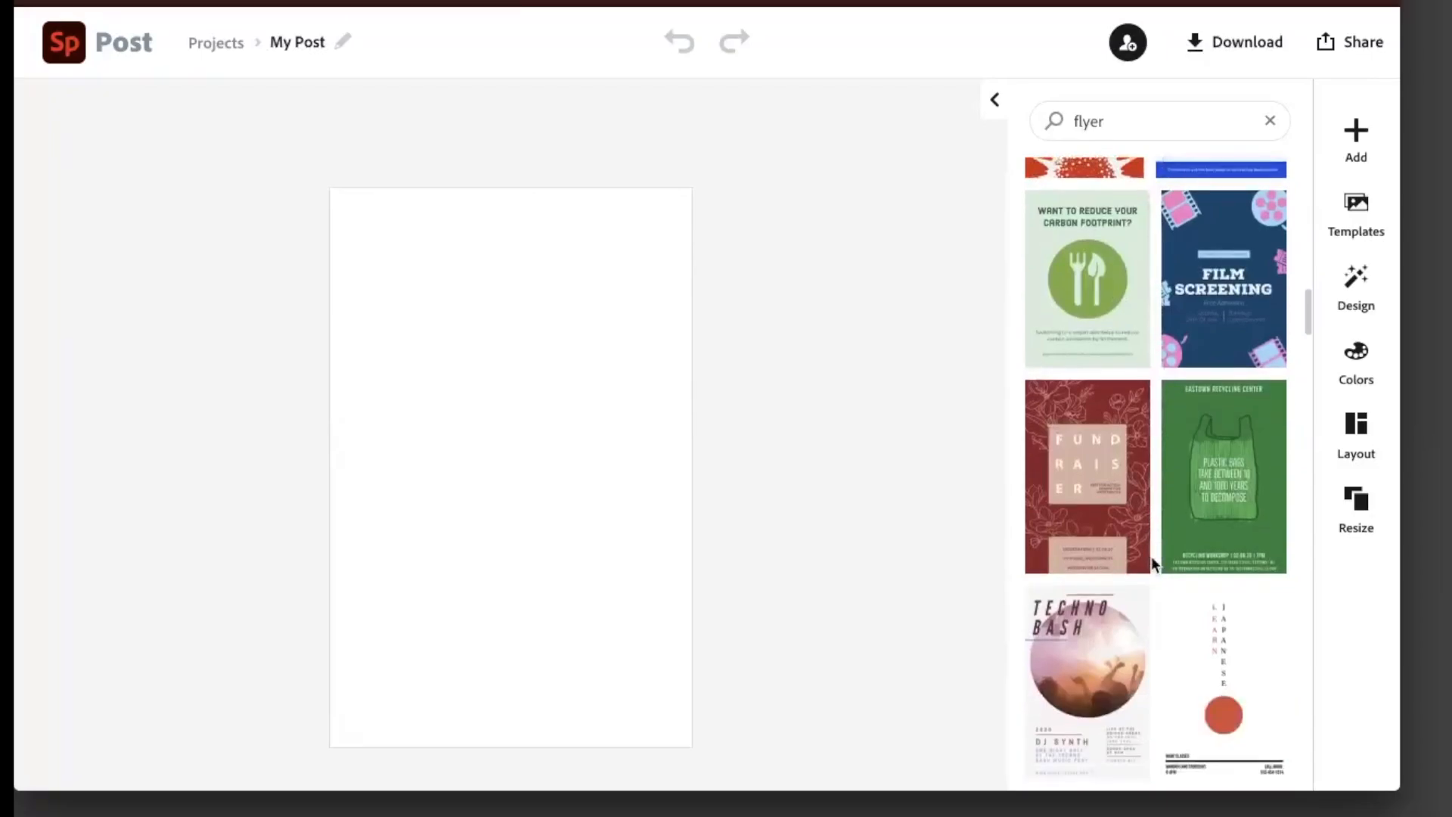
scroll(1151, 556, up, 4)
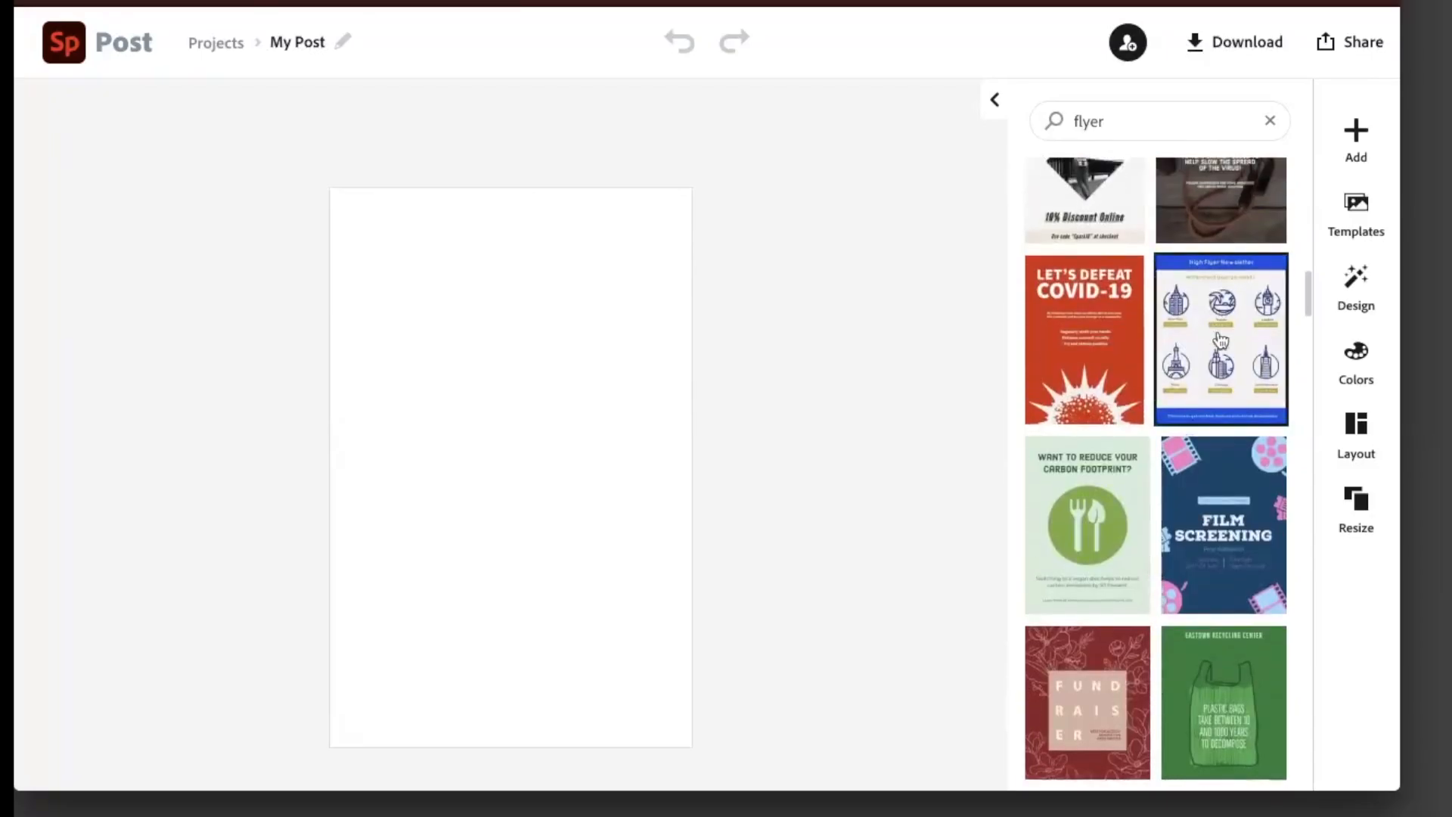
click(1221, 340)
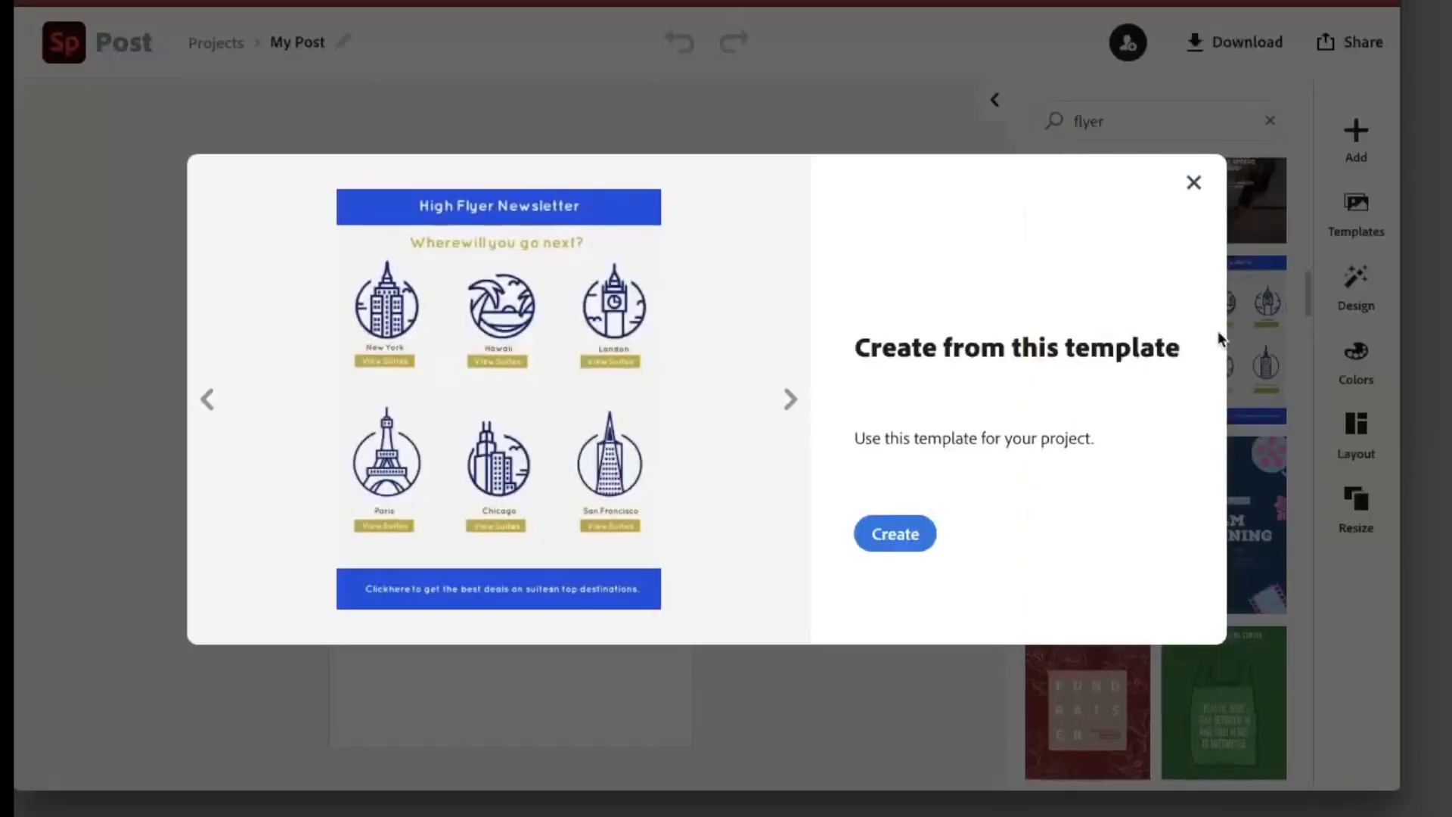
click(895, 534)
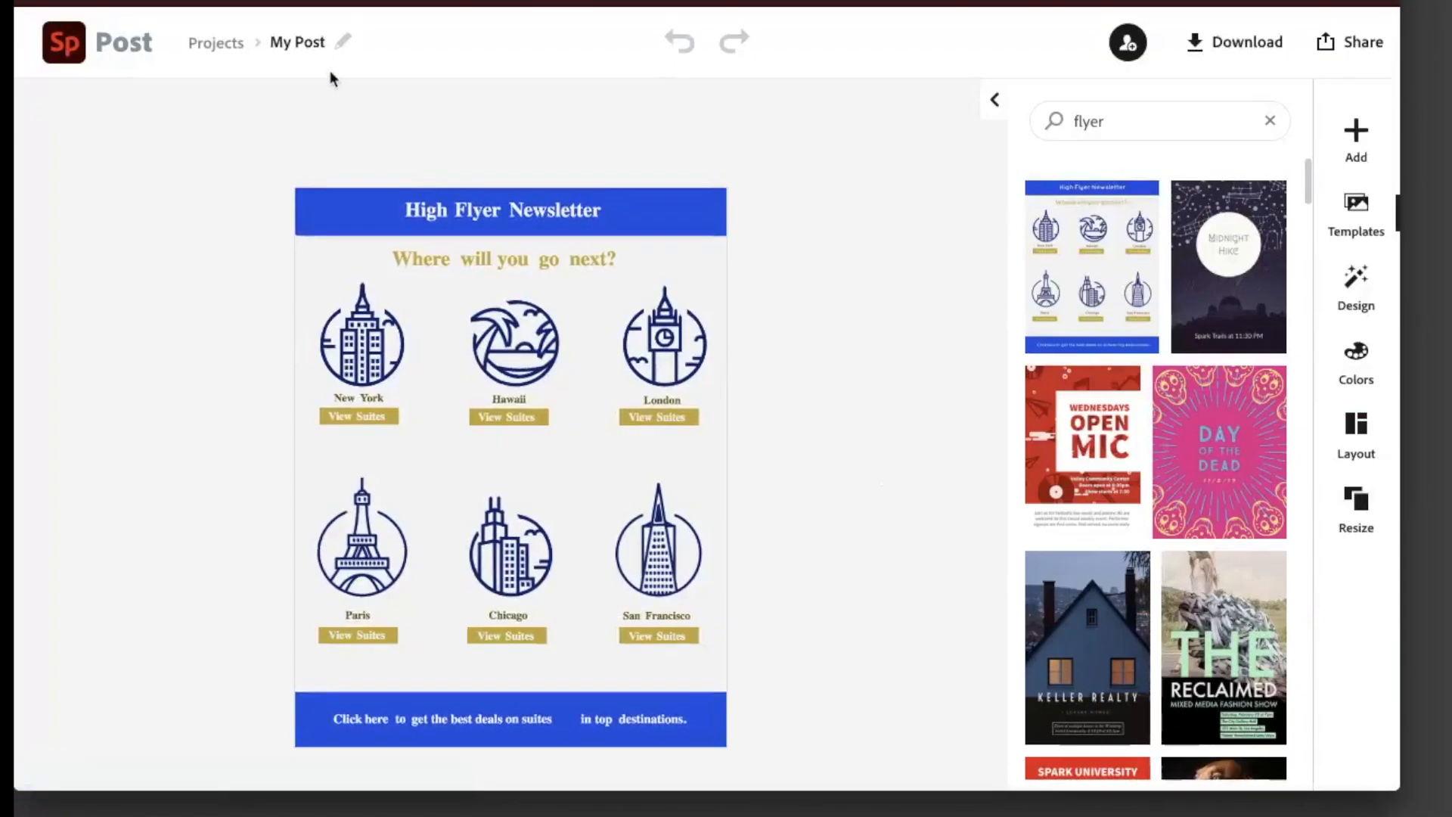
Rename the project as "Vocabulary 4 square".
click(296, 44)
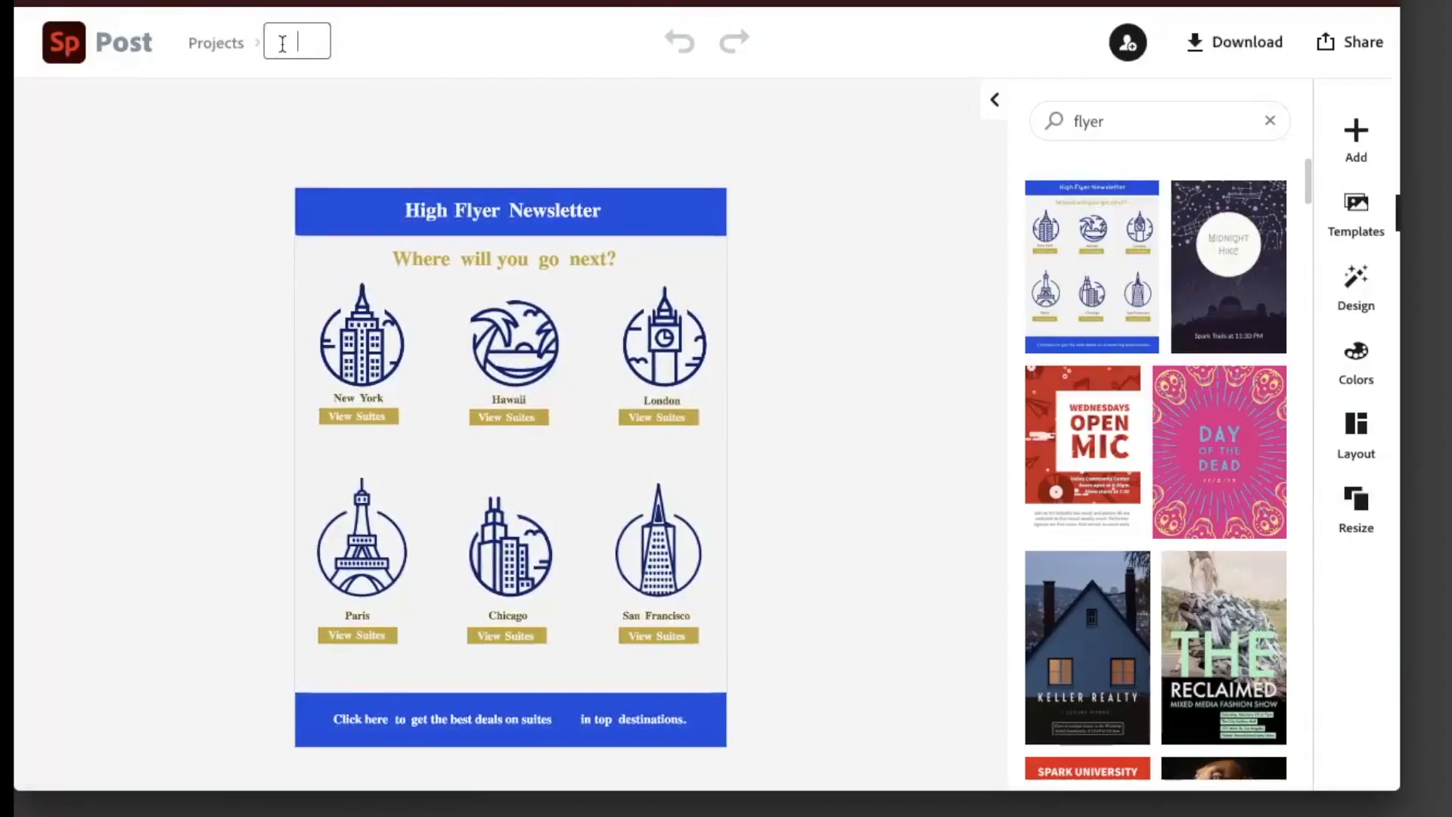
click(269, 144)
click(303, 45)
text(Vocabulary)
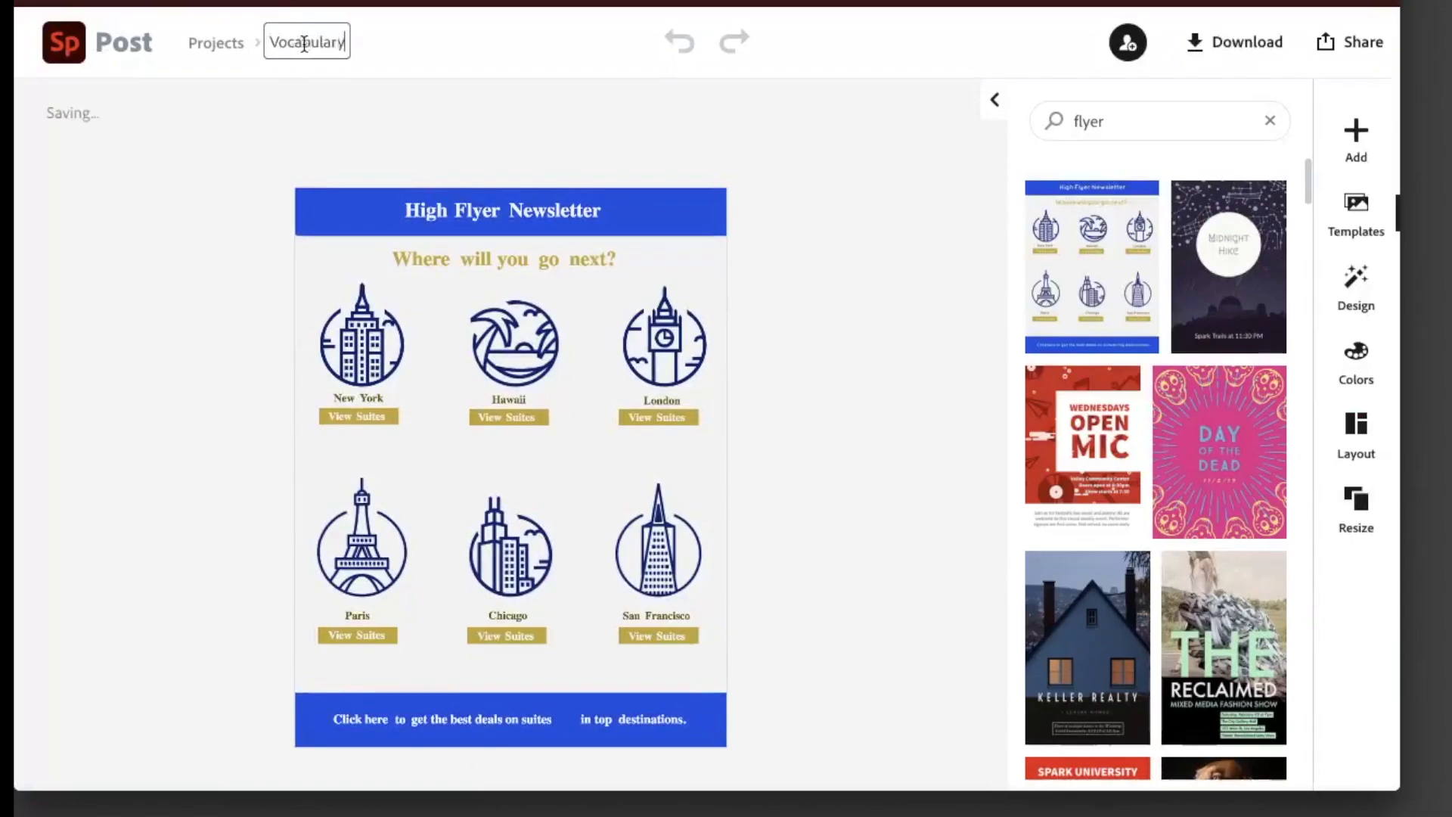
text( 4 square)
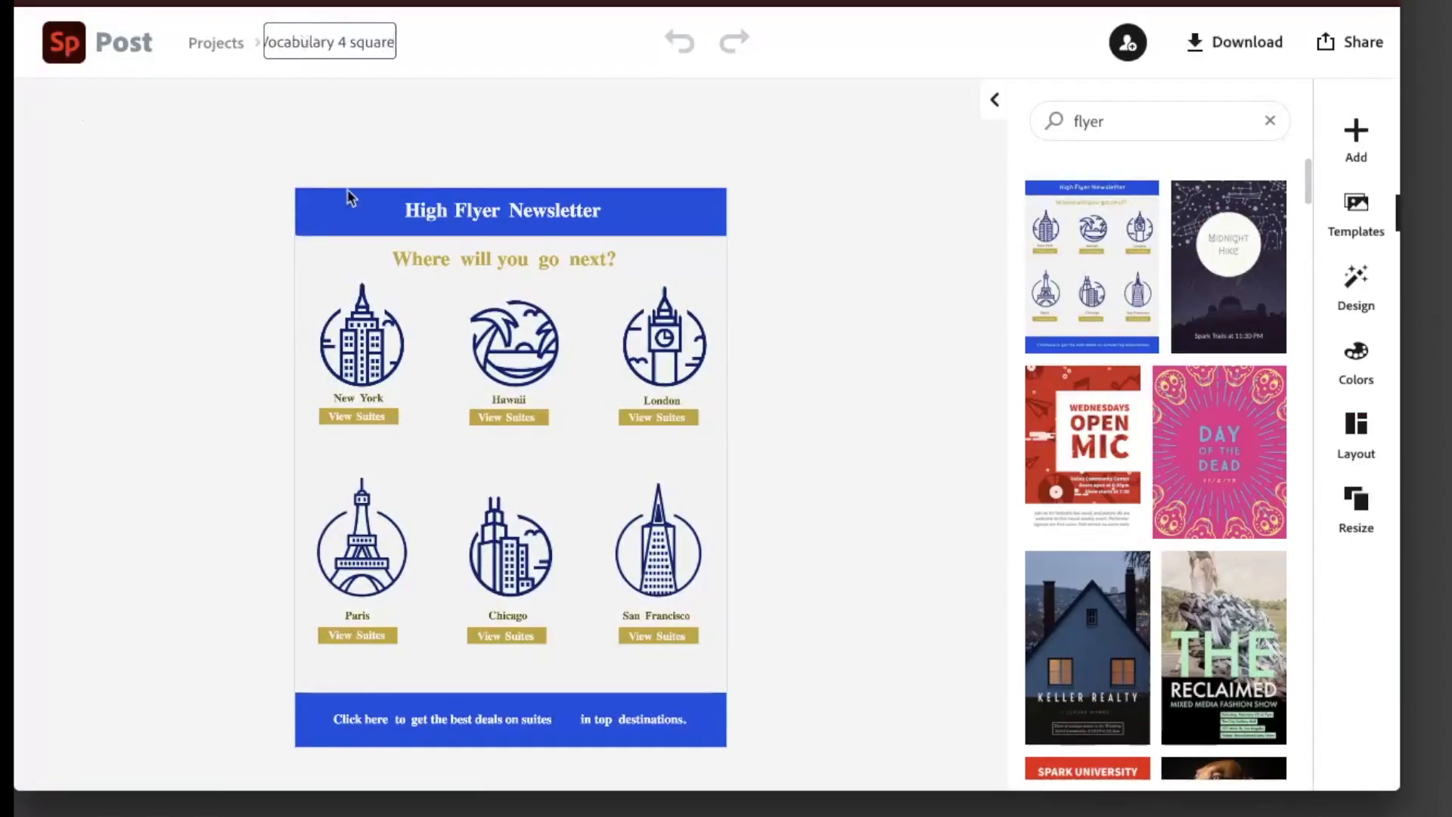
click(775, 322)
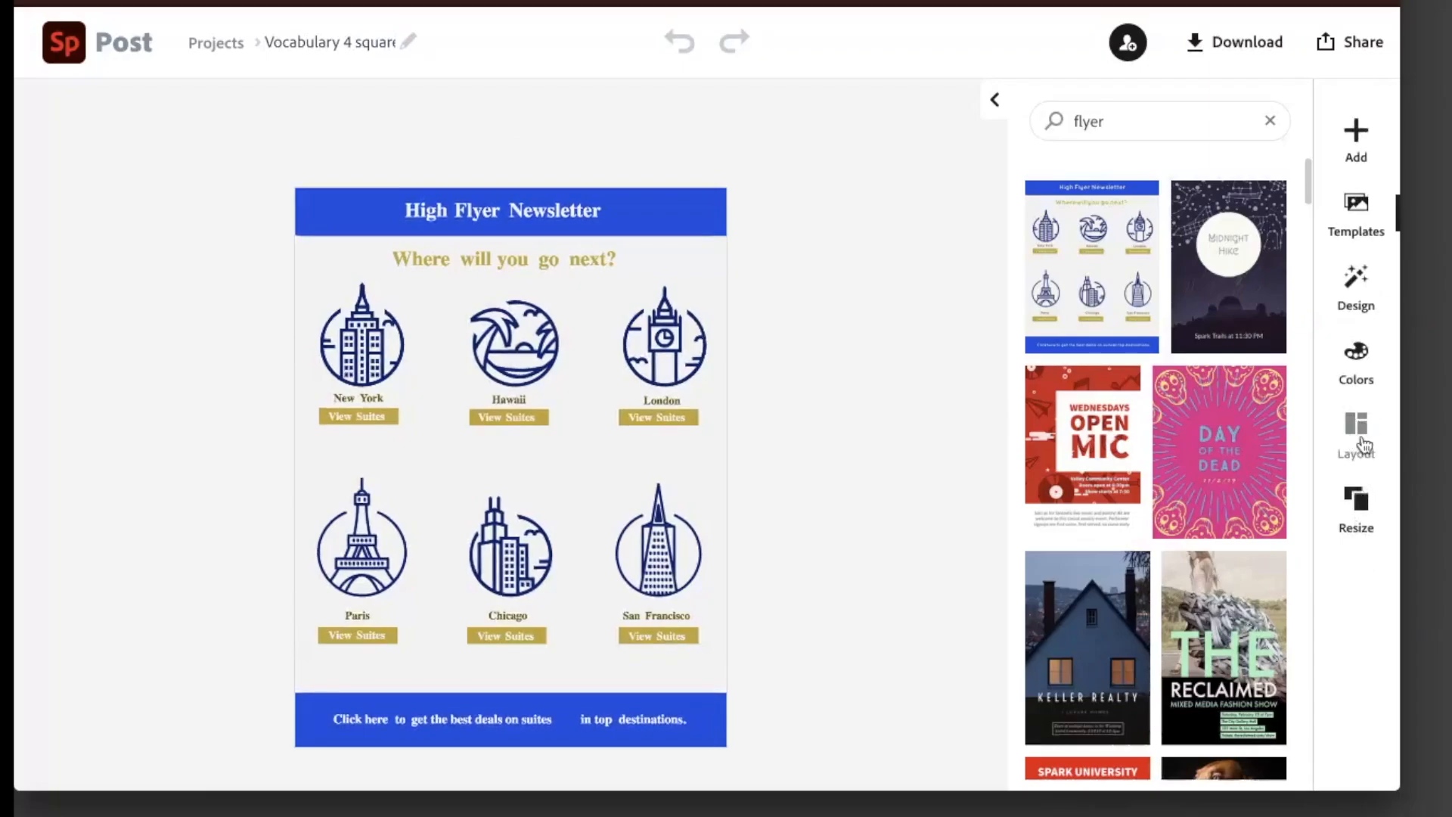
Apply the suggested nine-cell grid layout to the flyer.
click(1356, 430)
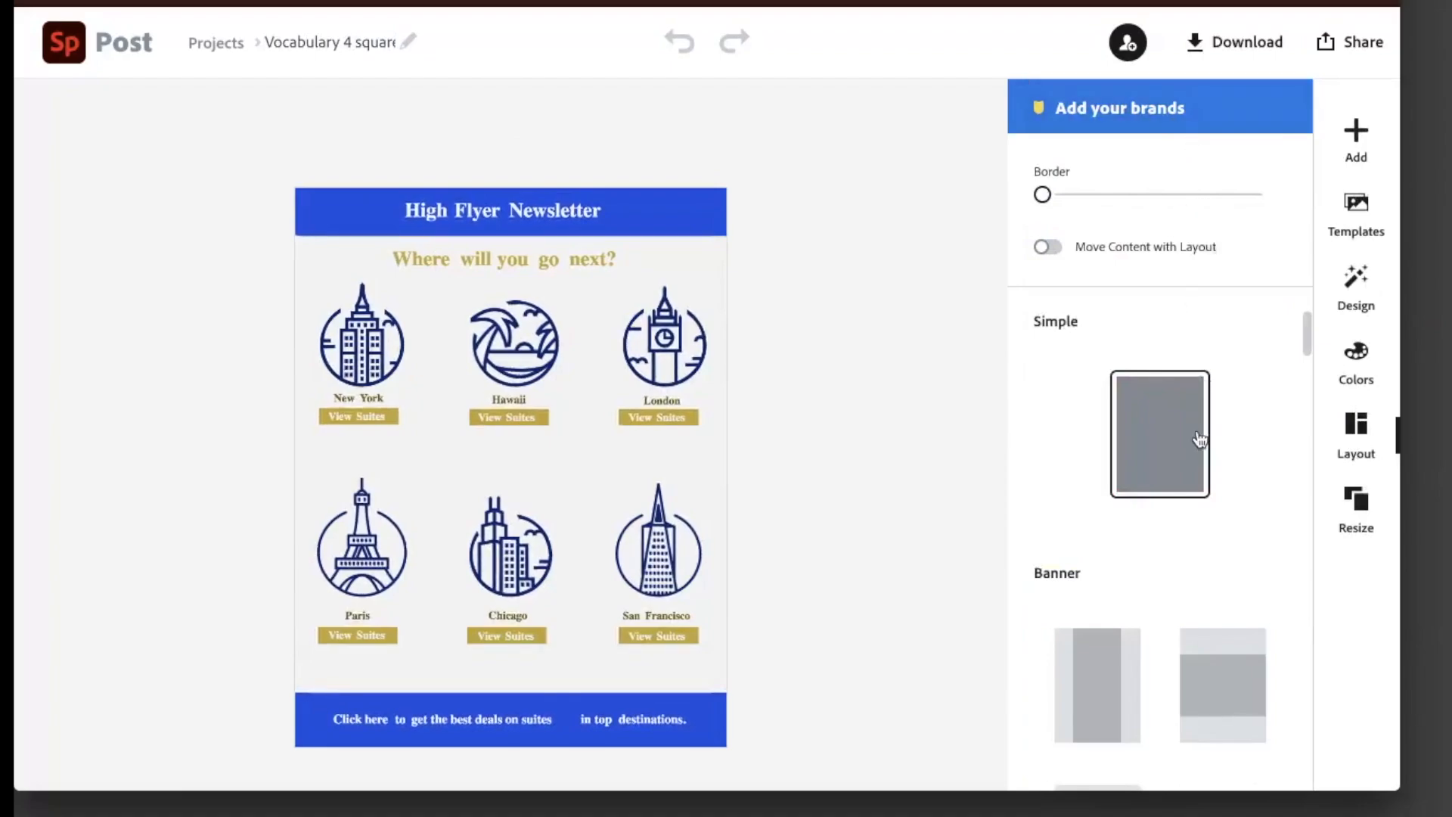
scroll(1183, 488, down, 3)
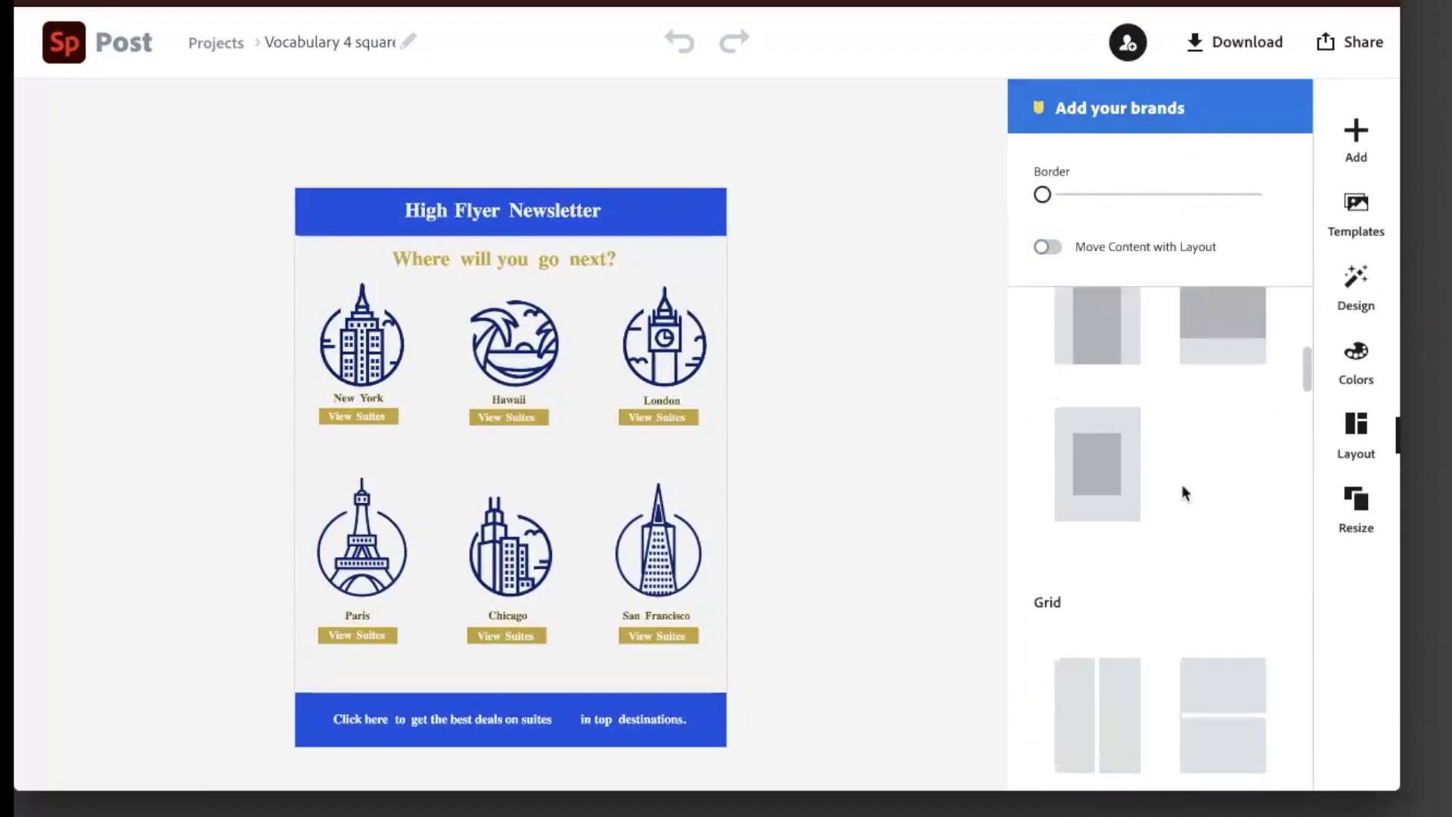
scroll(1183, 492, up, 5)
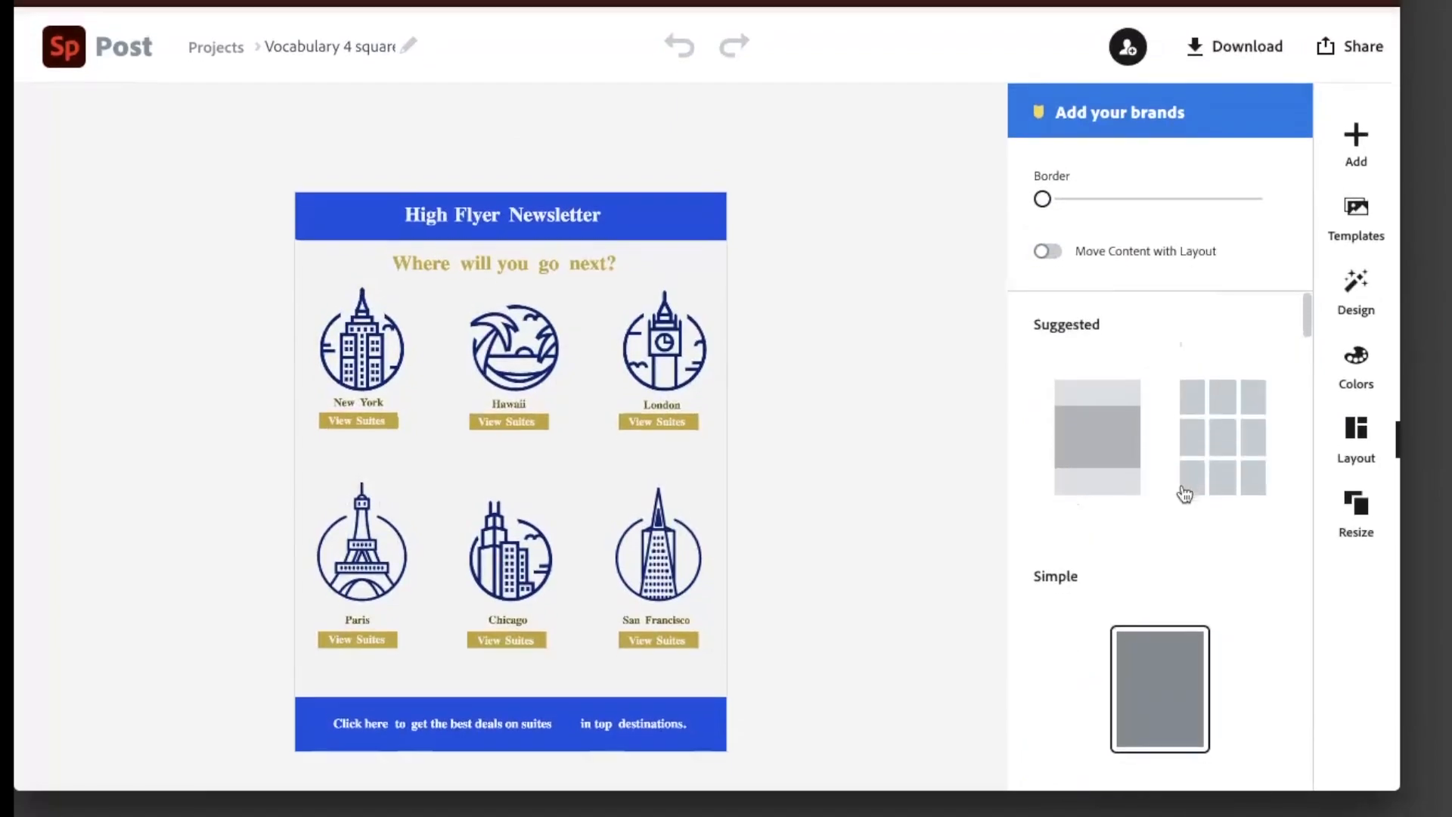
click(1229, 457)
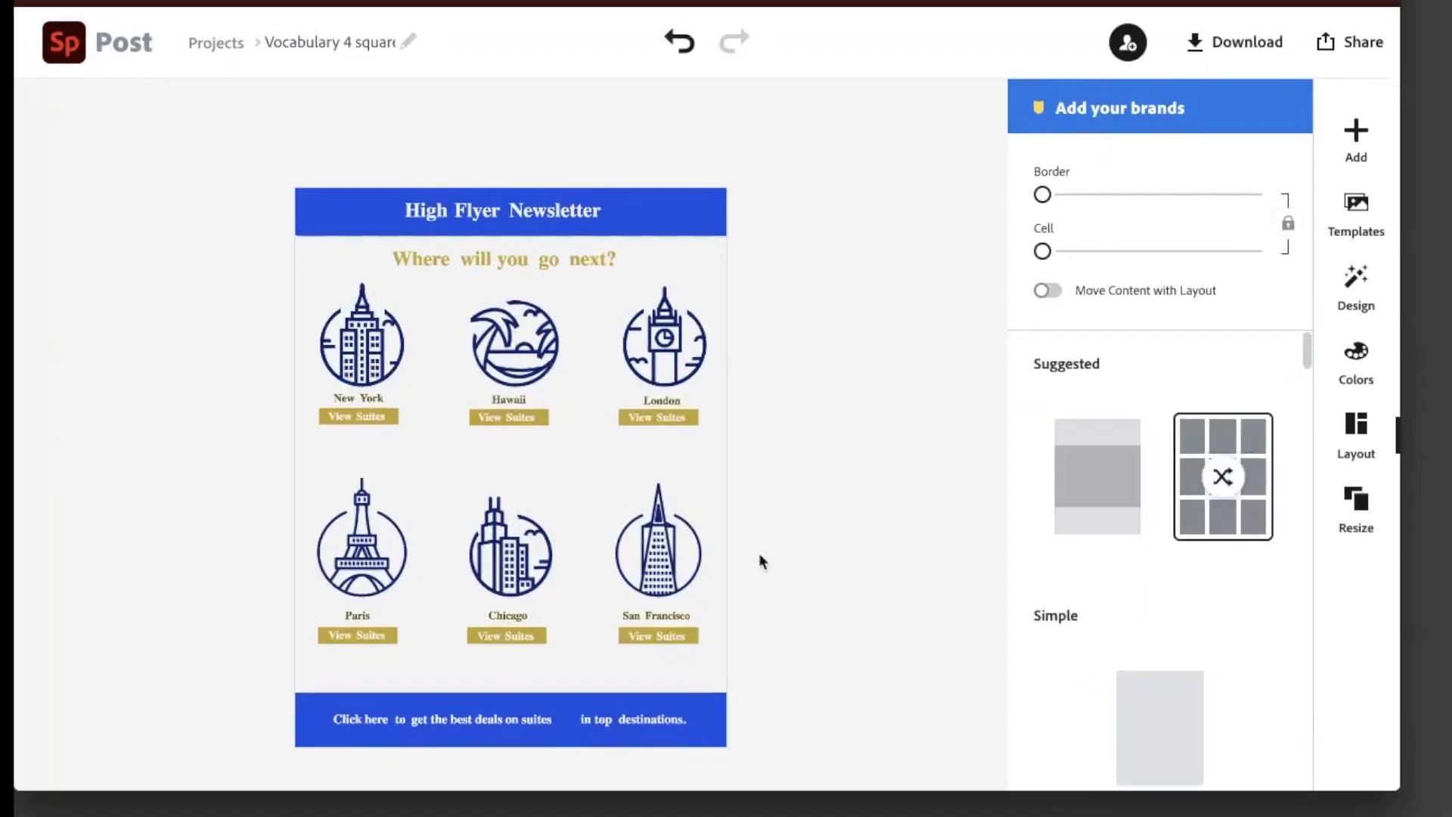
Apply the four-cell grid layout with staggered, unequal cells in two rows to the flyer.
scroll(1205, 593, down, 5)
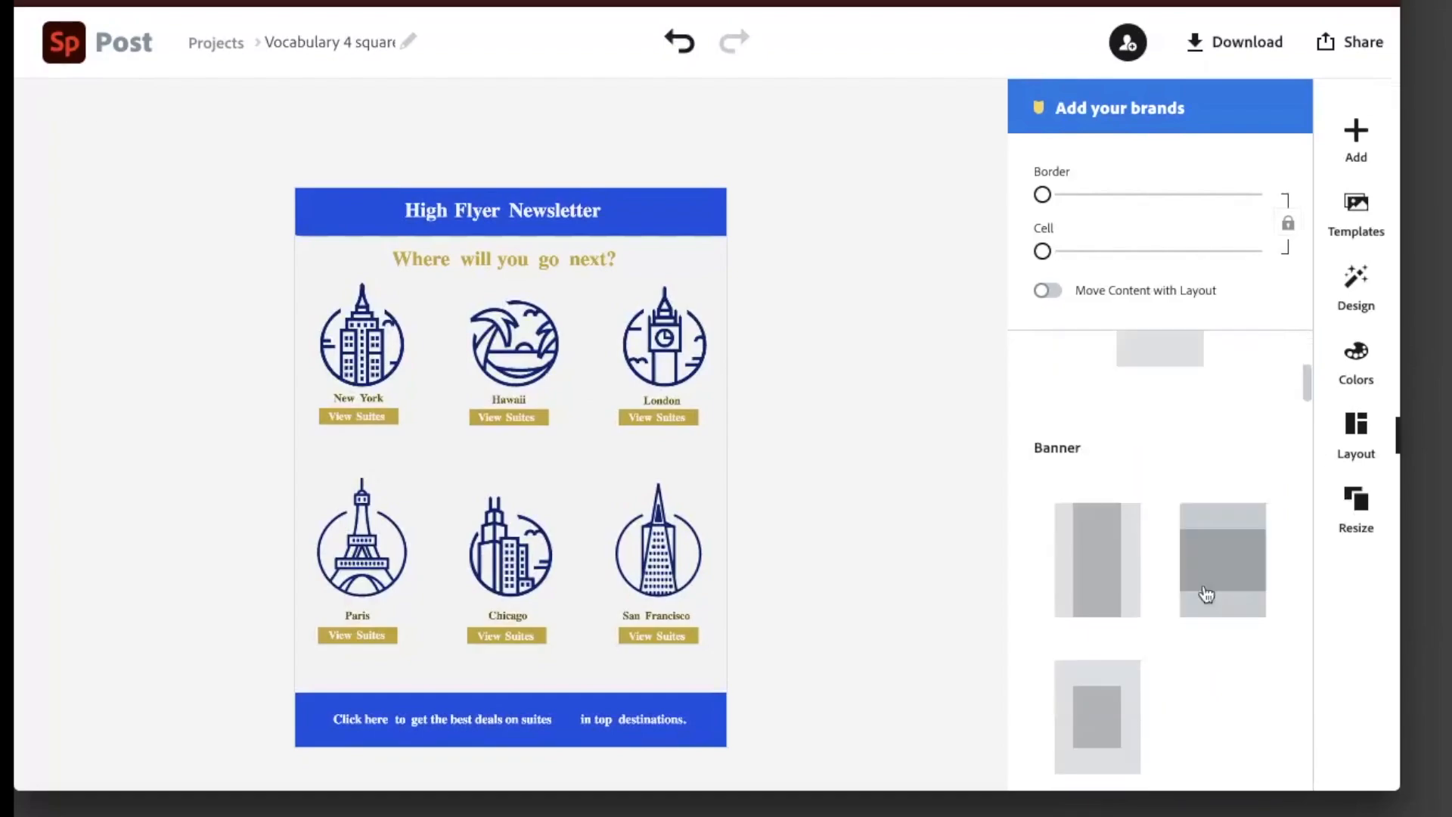
scroll(1206, 593, down, 6)
scroll(1206, 593, down, 5)
scroll(1205, 593, down, 4)
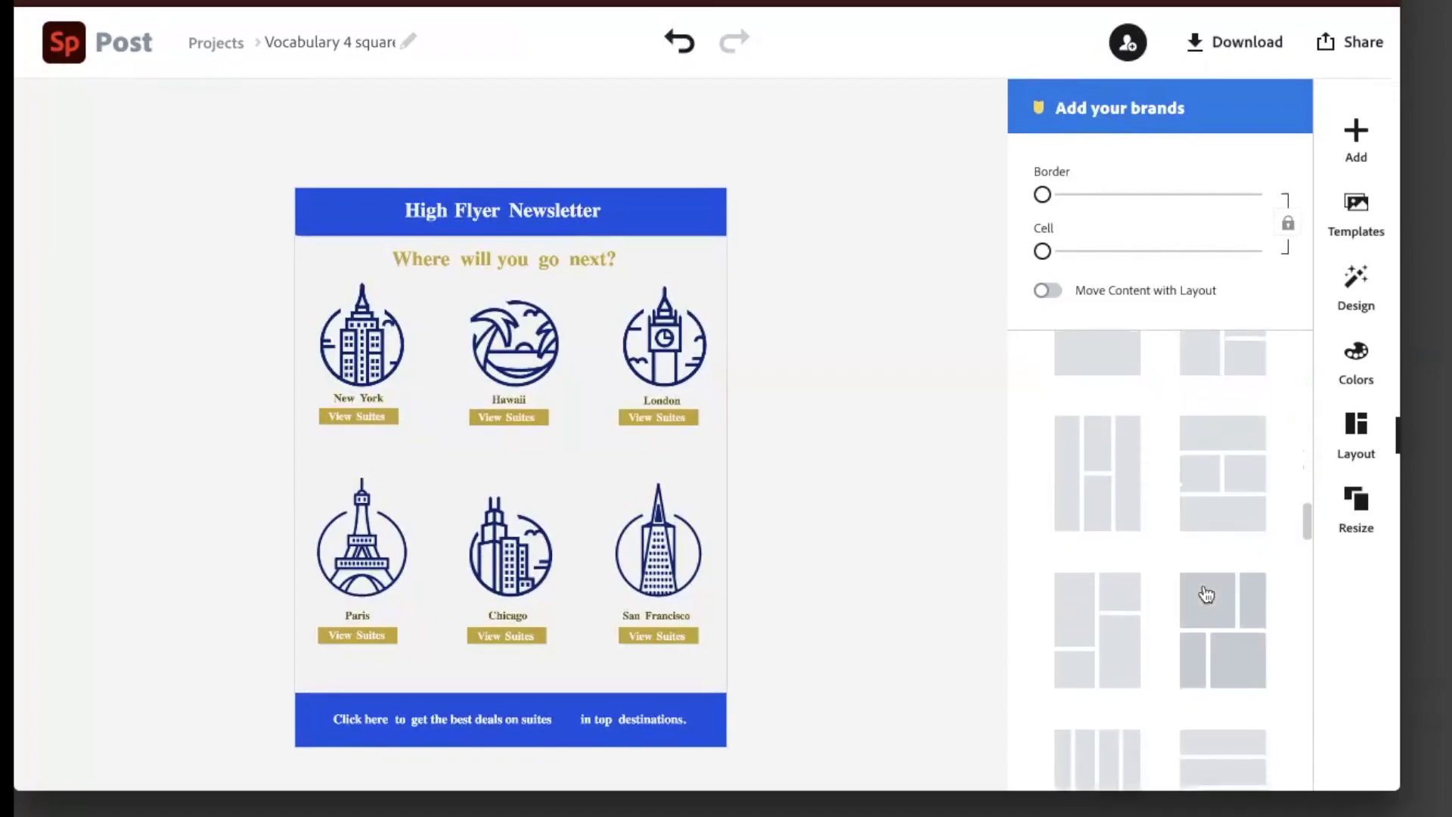
scroll(1206, 593, down, 4)
click(1227, 515)
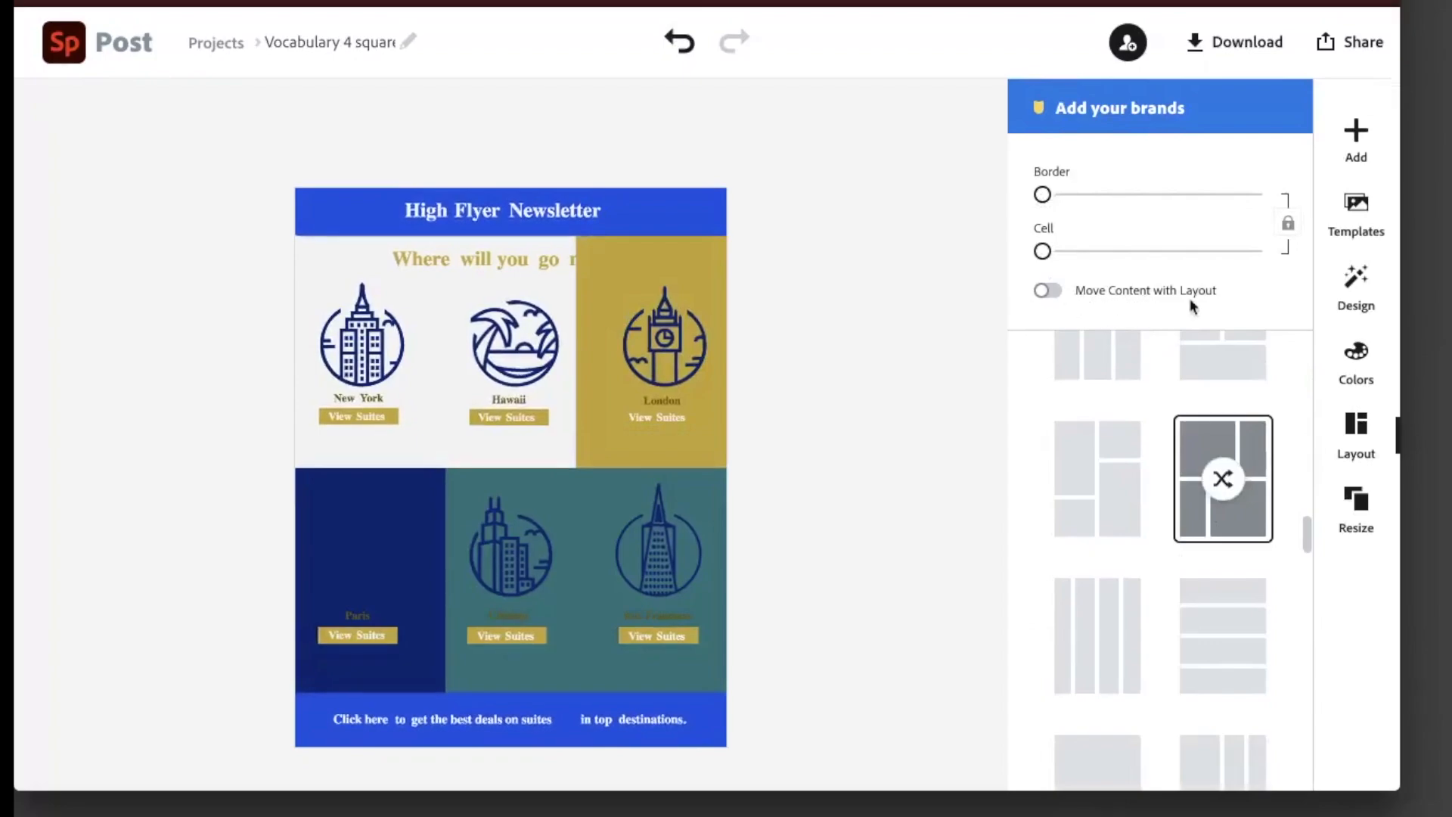
Try the four-cell layout with one wide cell above three unequal cells on the flyer.
scroll(1142, 568, down, 2)
scroll(1144, 580, down, 4)
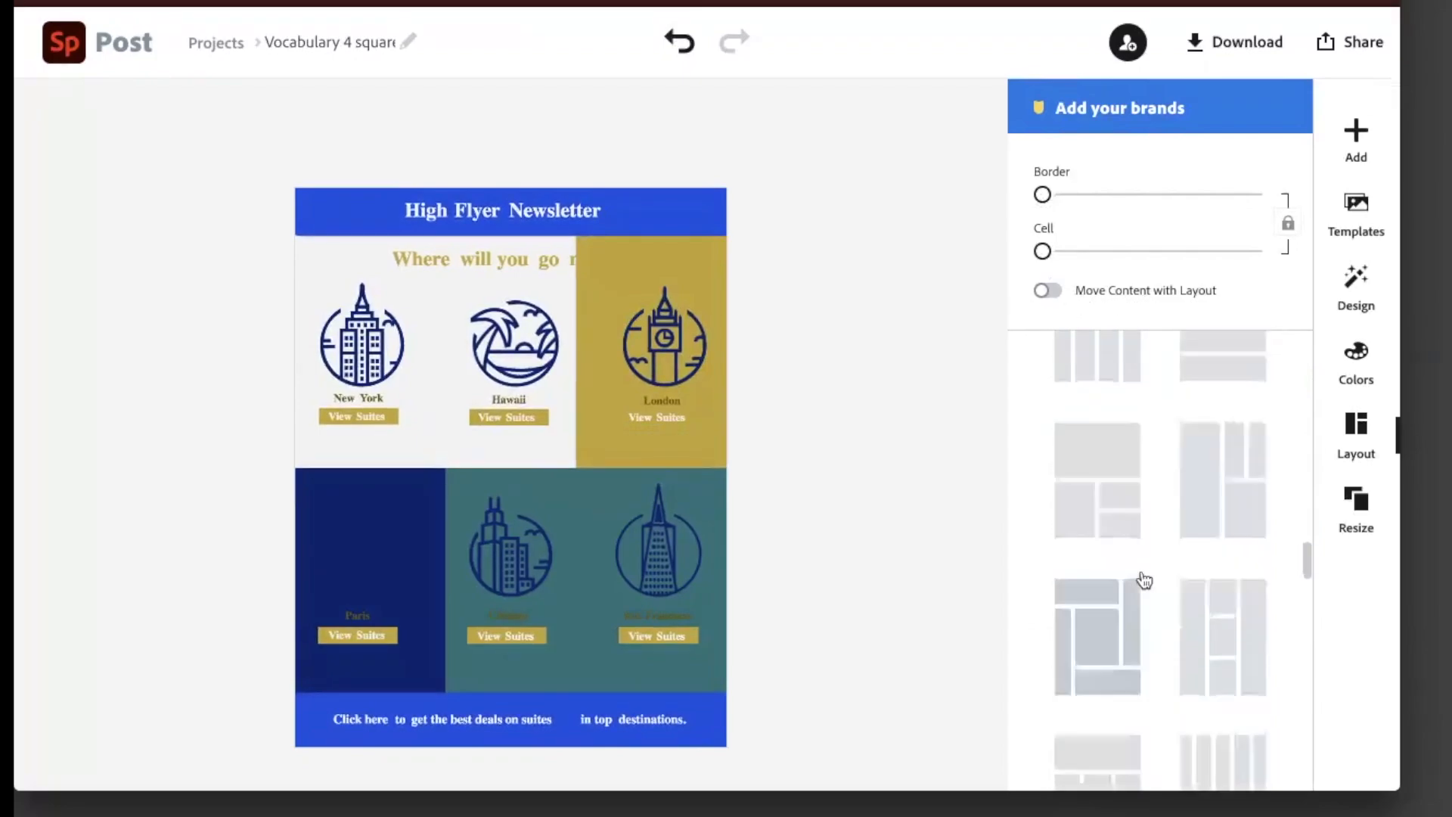
click(1112, 478)
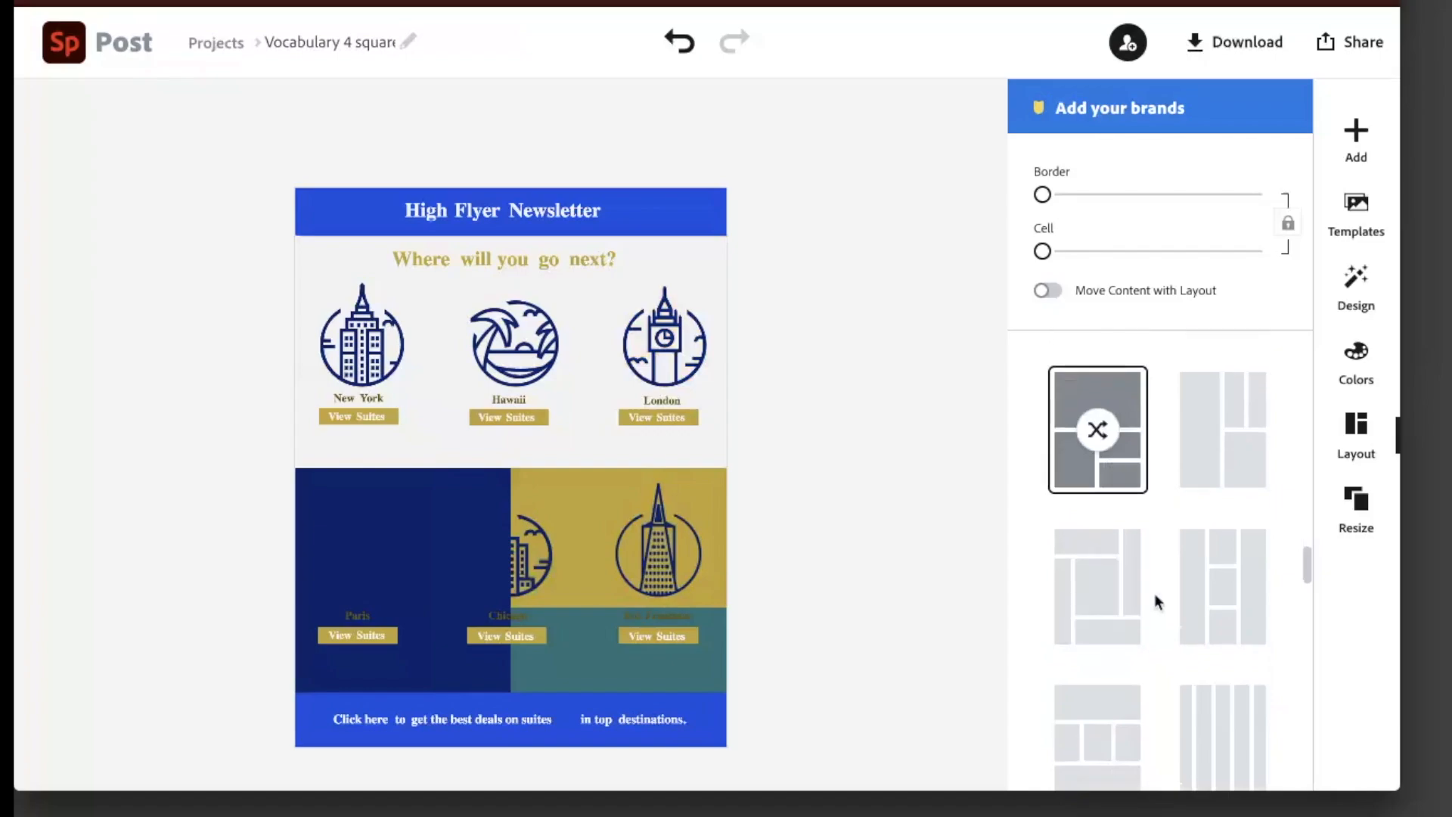
Reapply the four-cell grid layout with staggered, unequal cells in two rows.
scroll(1154, 593, down, 3)
scroll(1155, 593, up, 2)
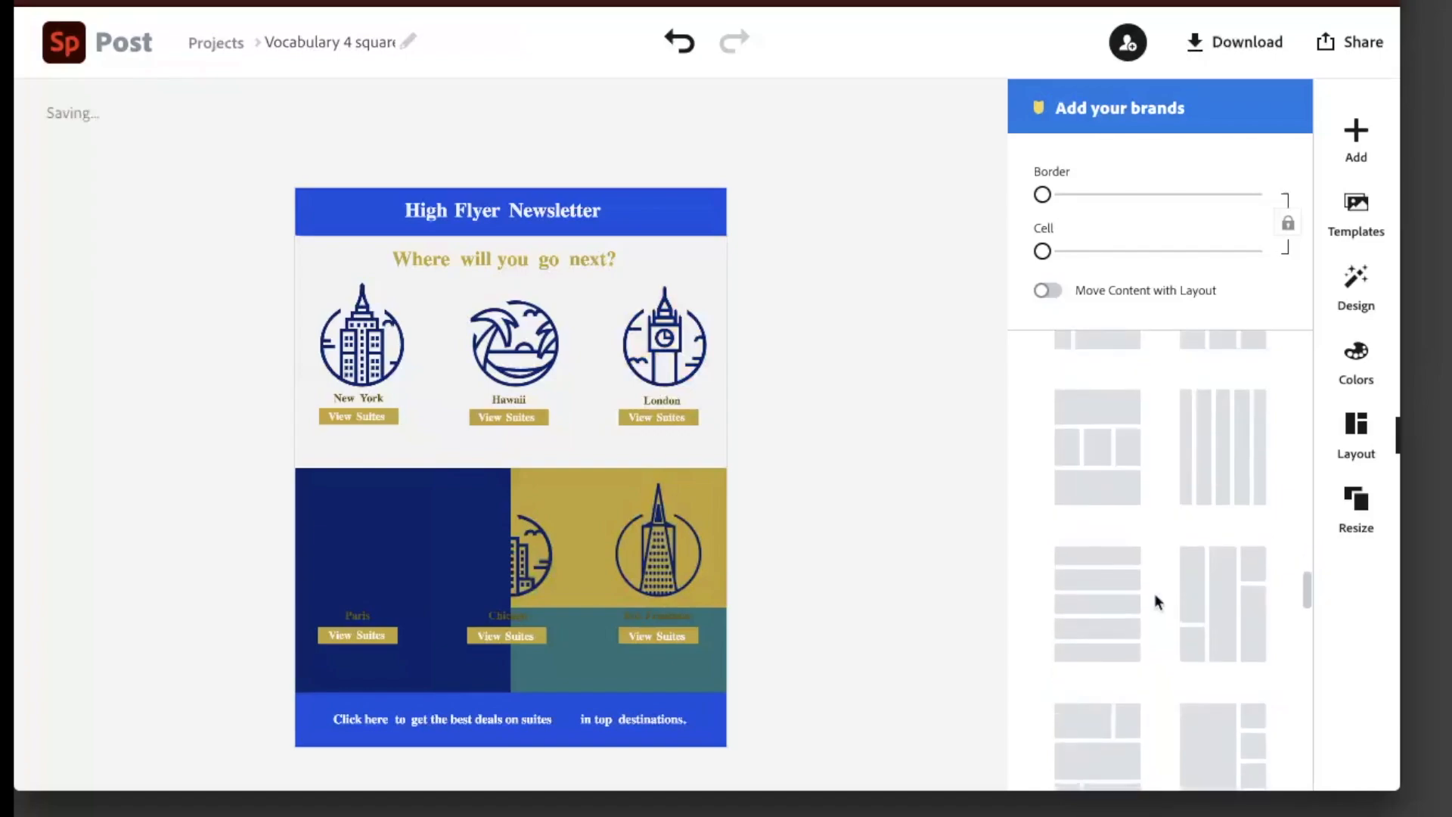
scroll(1154, 593, up, 6)
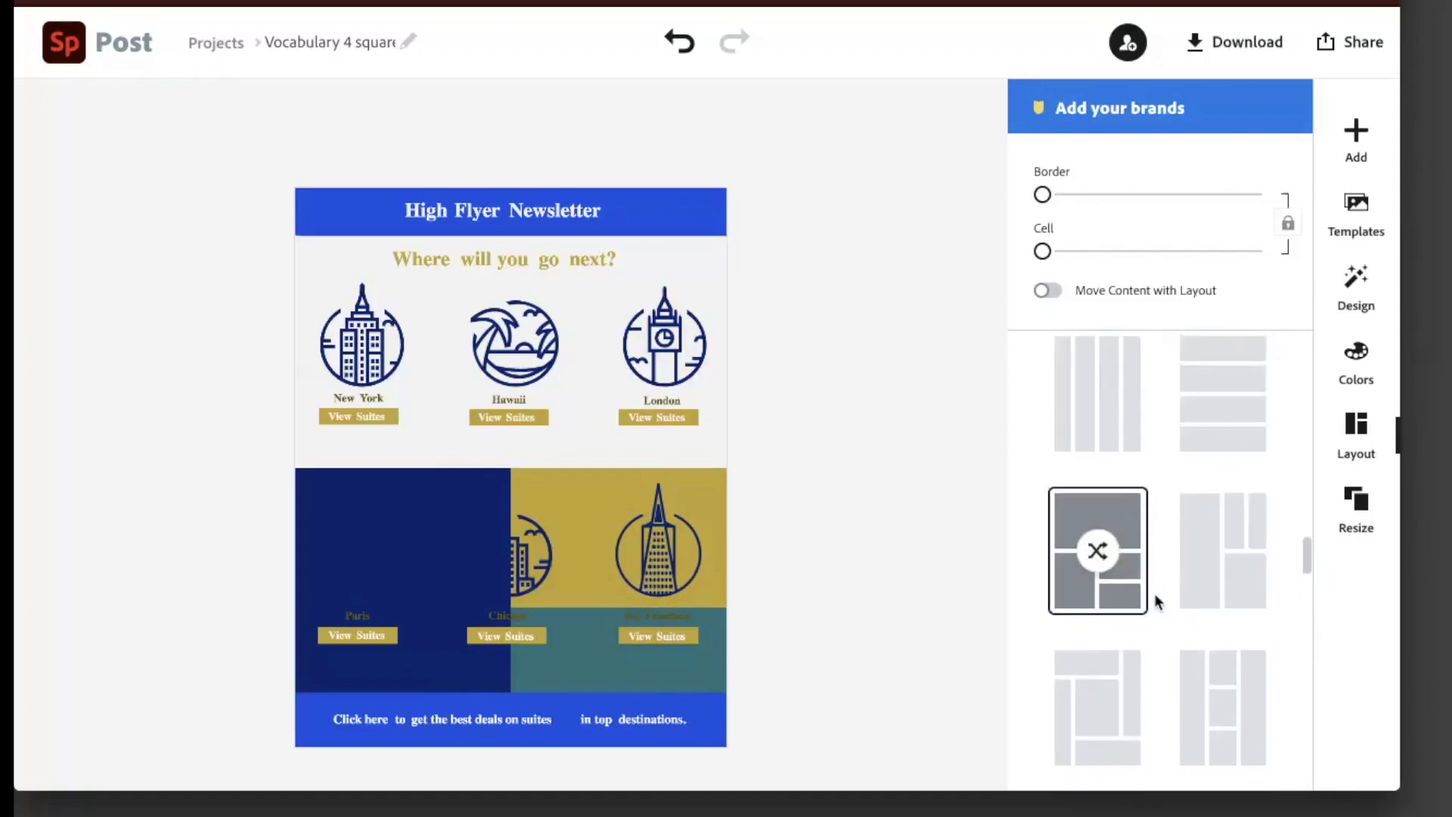
scroll(1154, 593, up, 1)
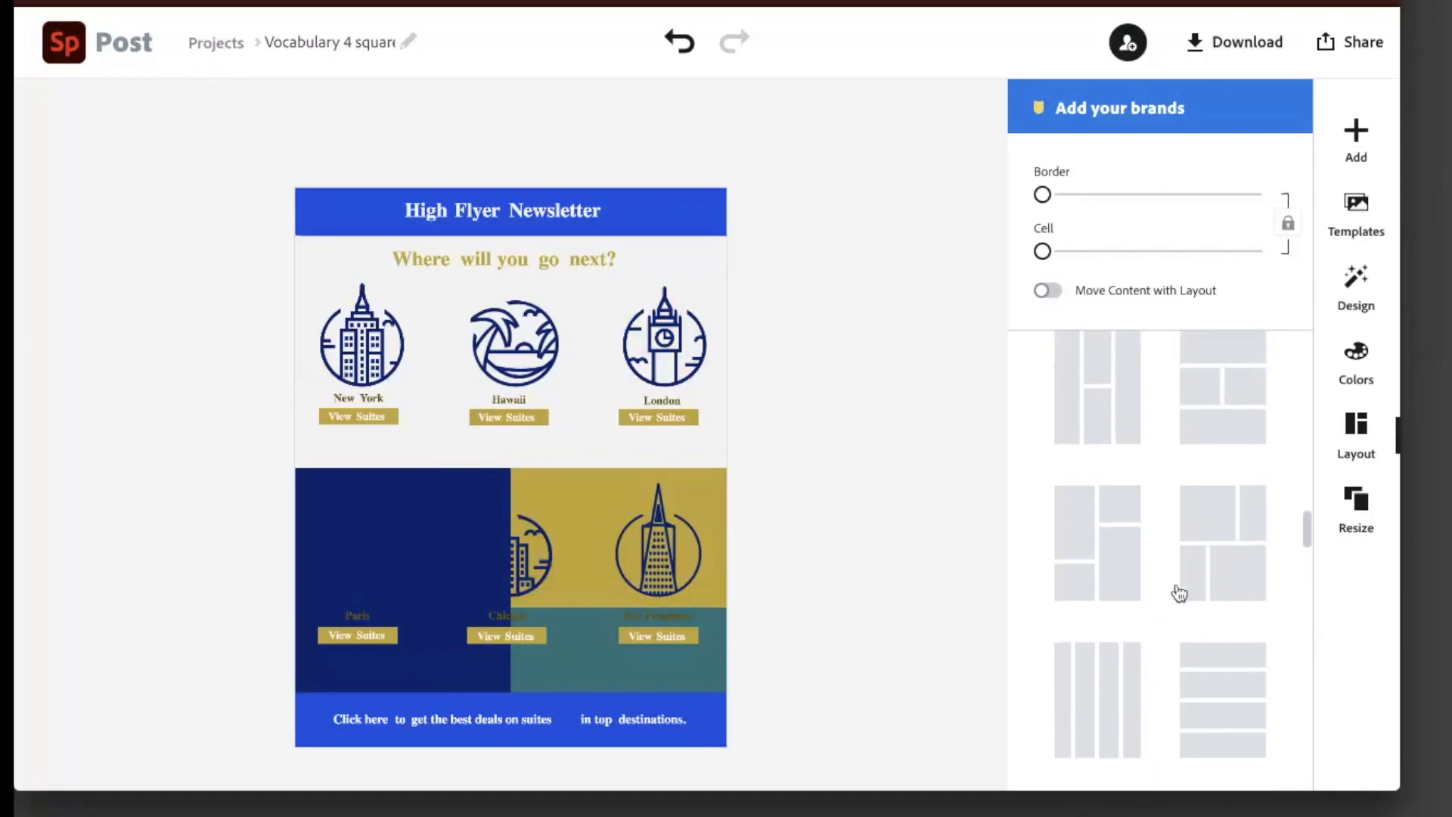
click(1213, 579)
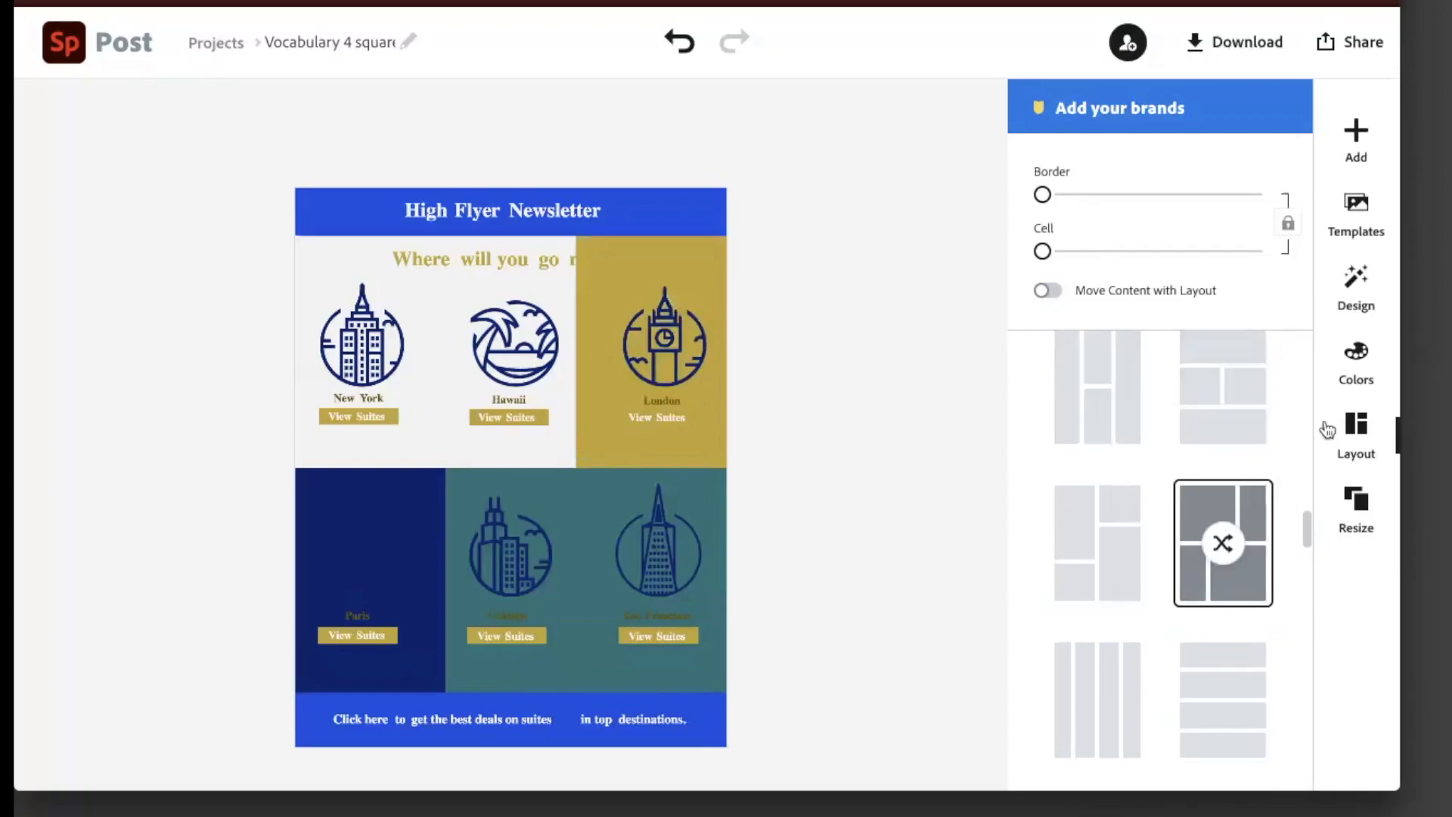
Try the Modern color palette of light blues, dark blue, coral and tan on the flyer and undo it.
click(1358, 364)
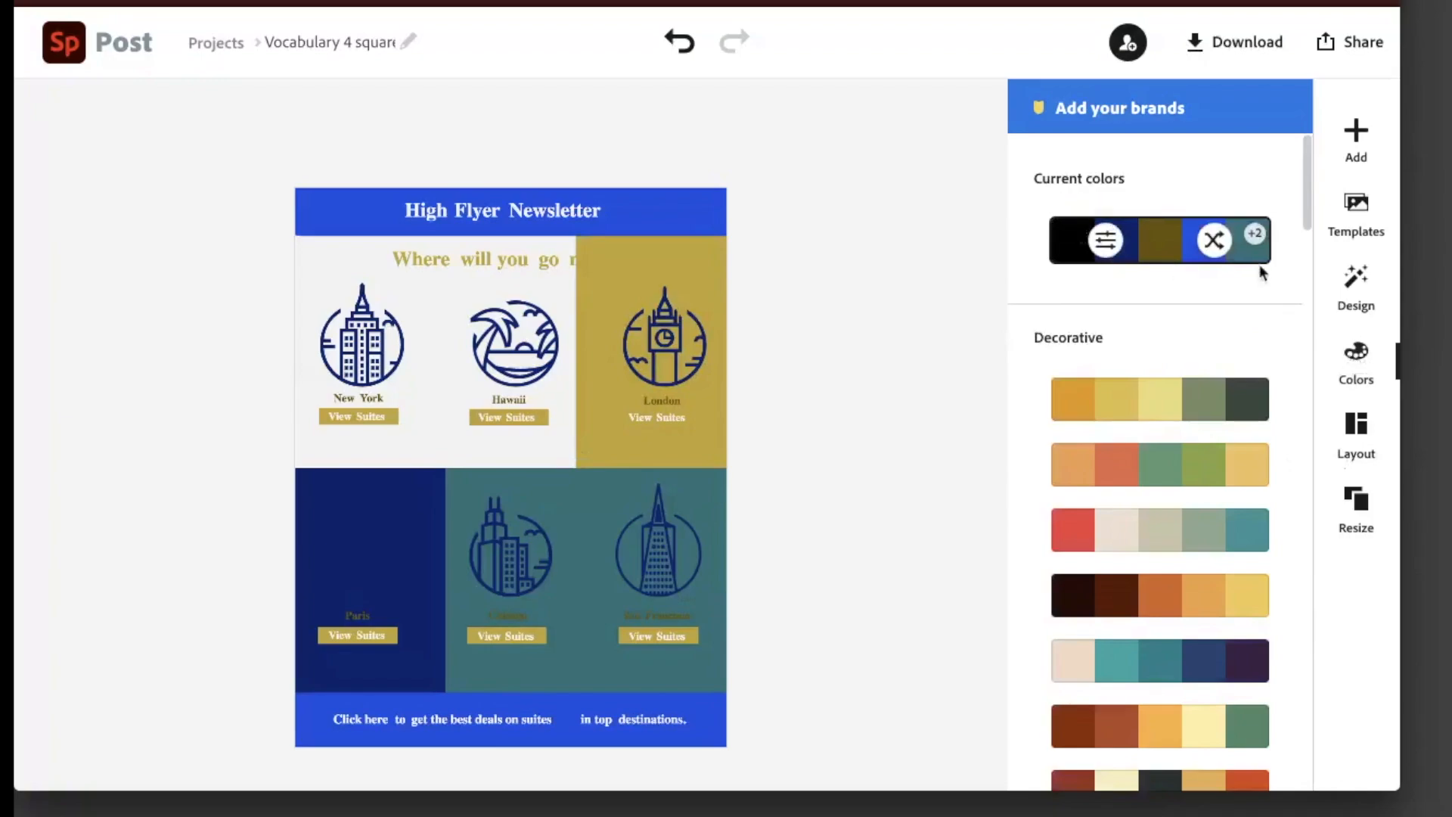
scroll(1034, 407, down, 3)
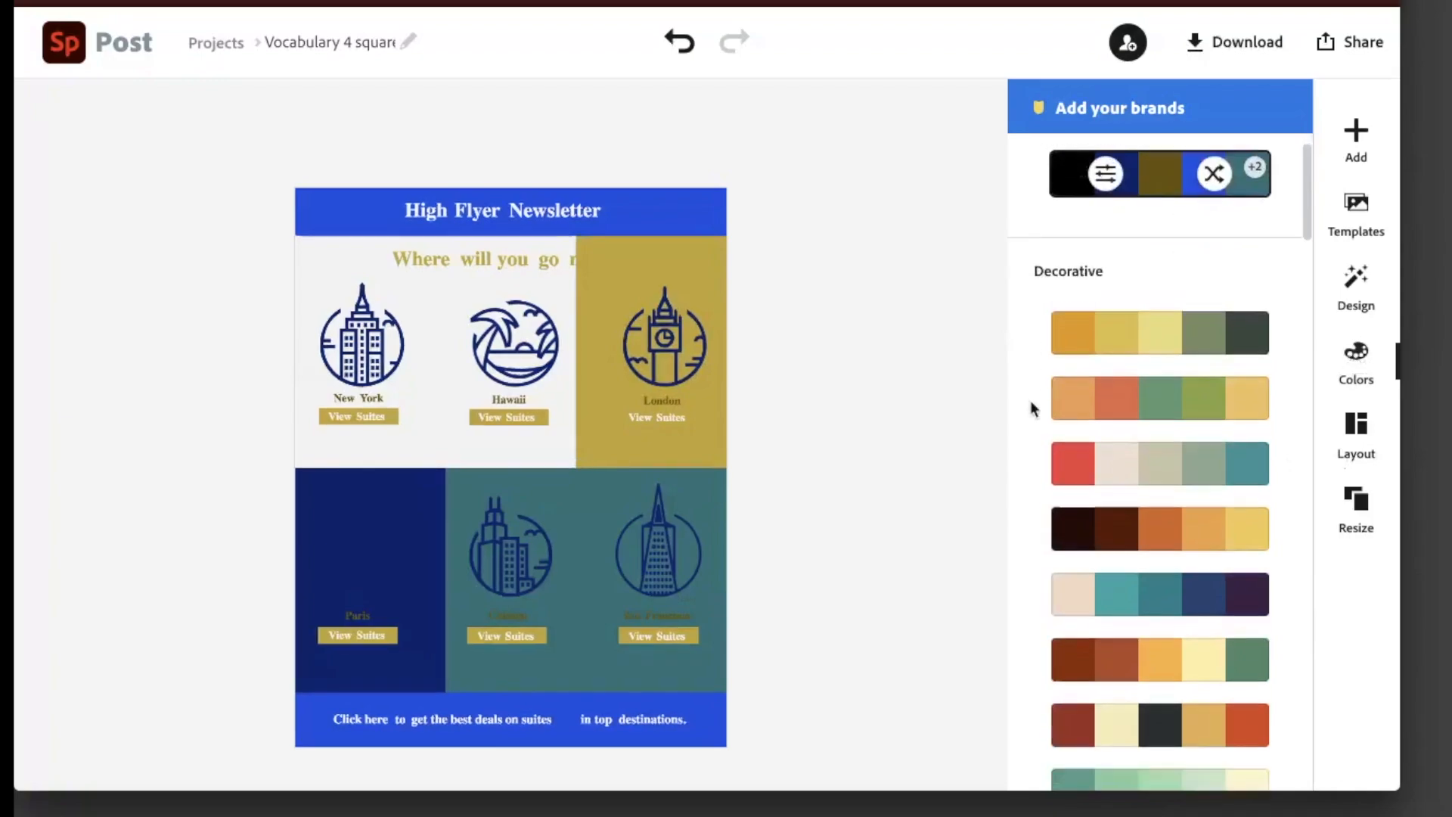
scroll(1033, 408, down, 10)
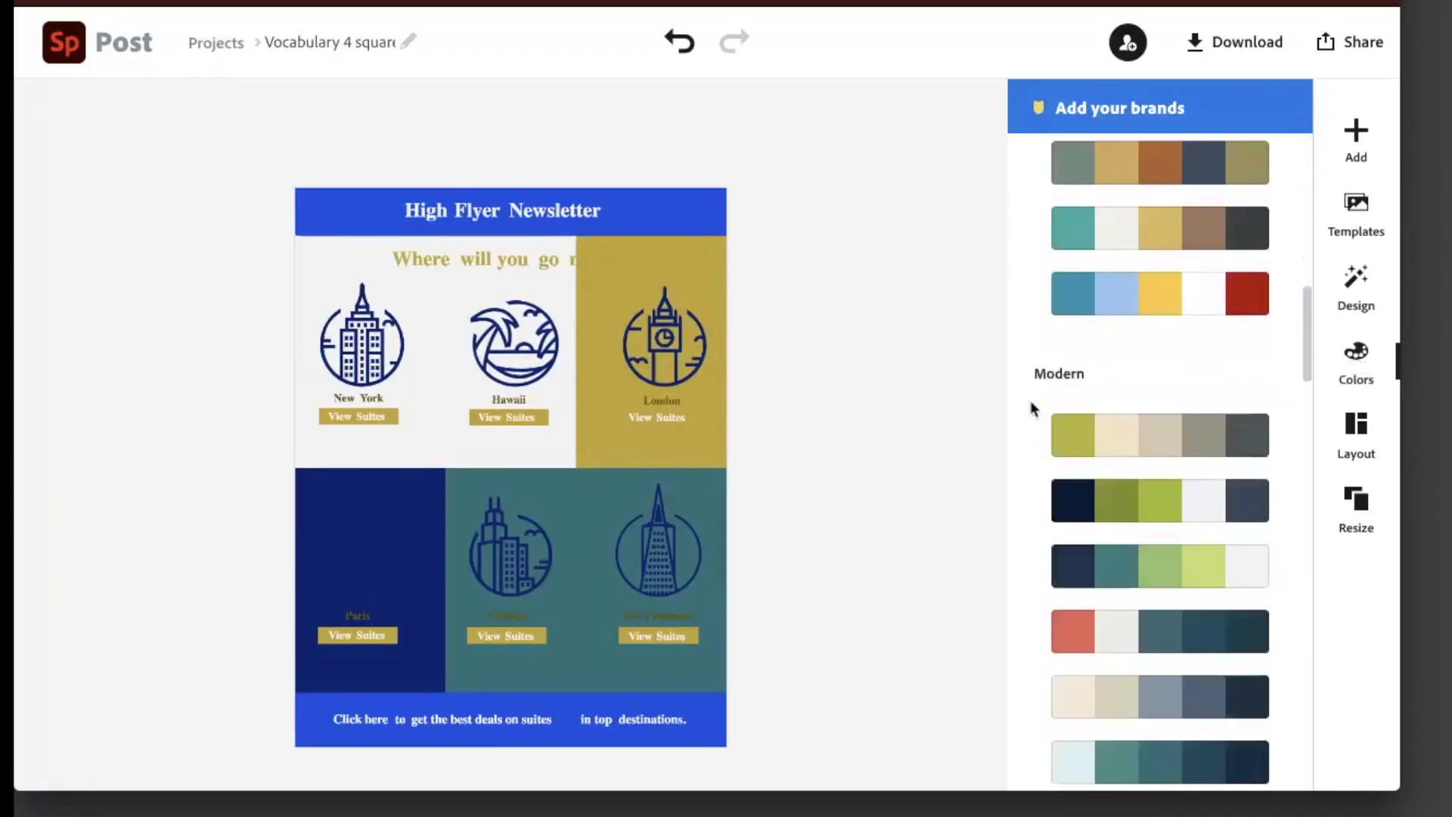
scroll(1033, 408, down, 10)
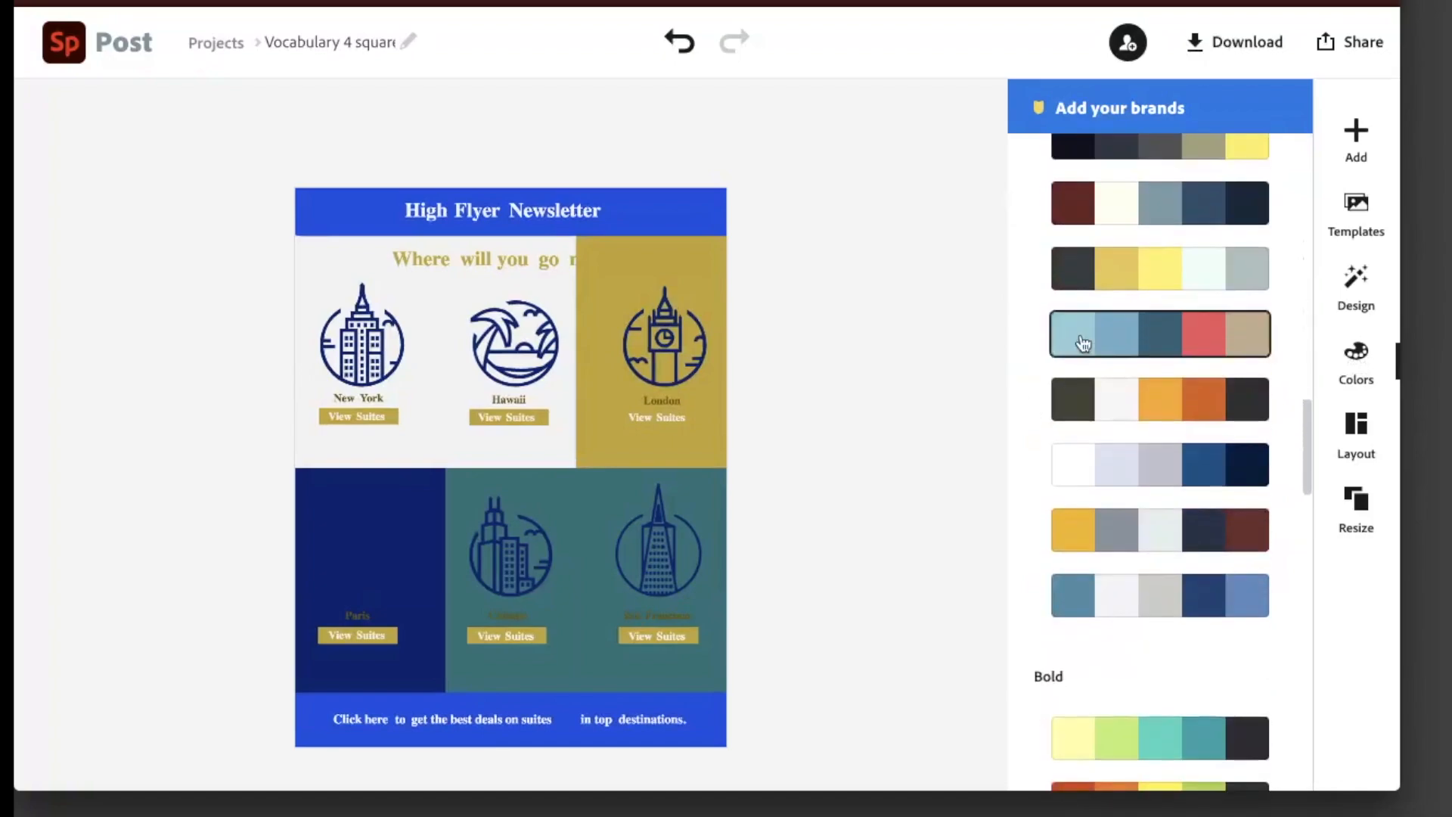
click(1084, 343)
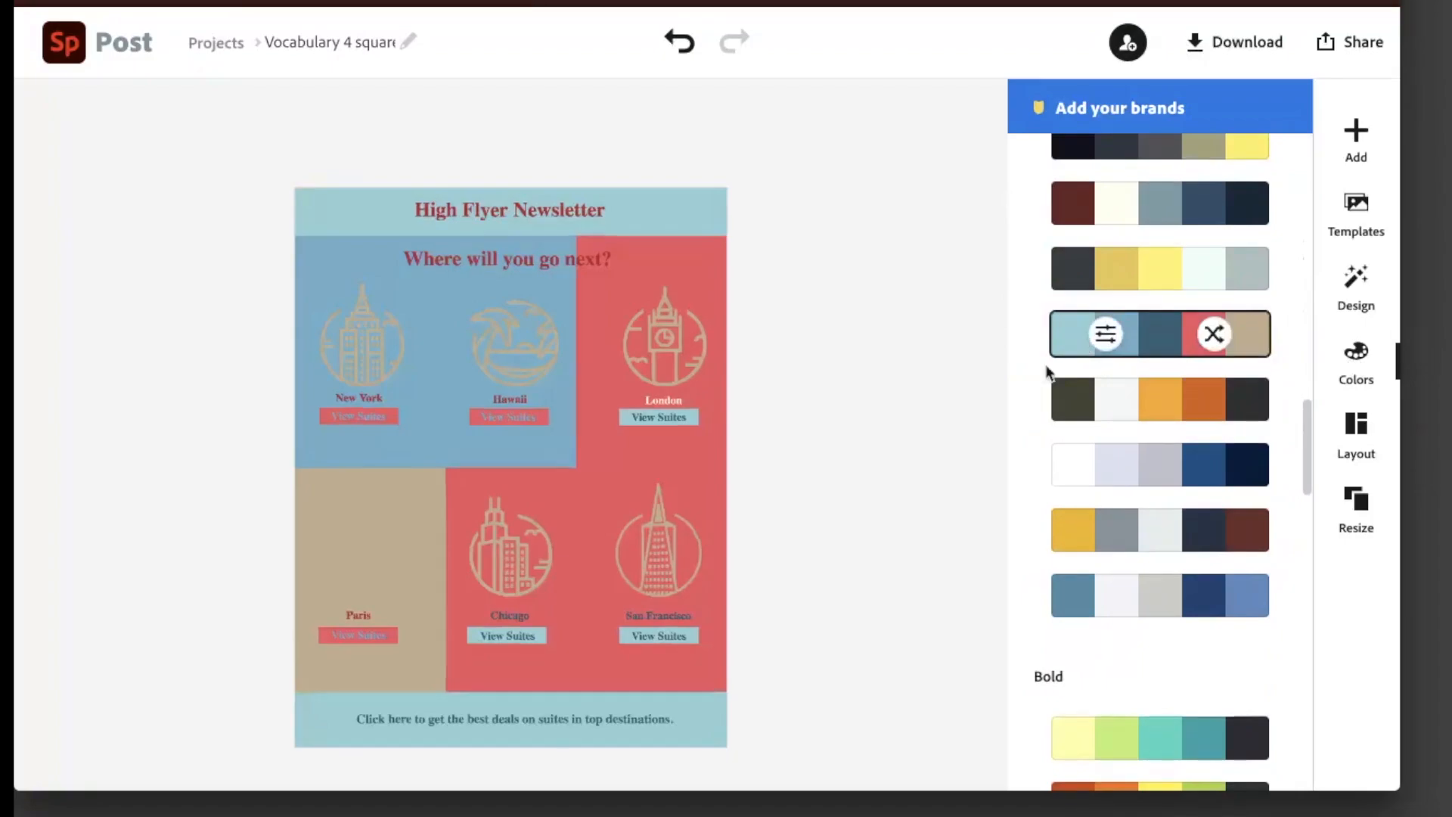
click(687, 55)
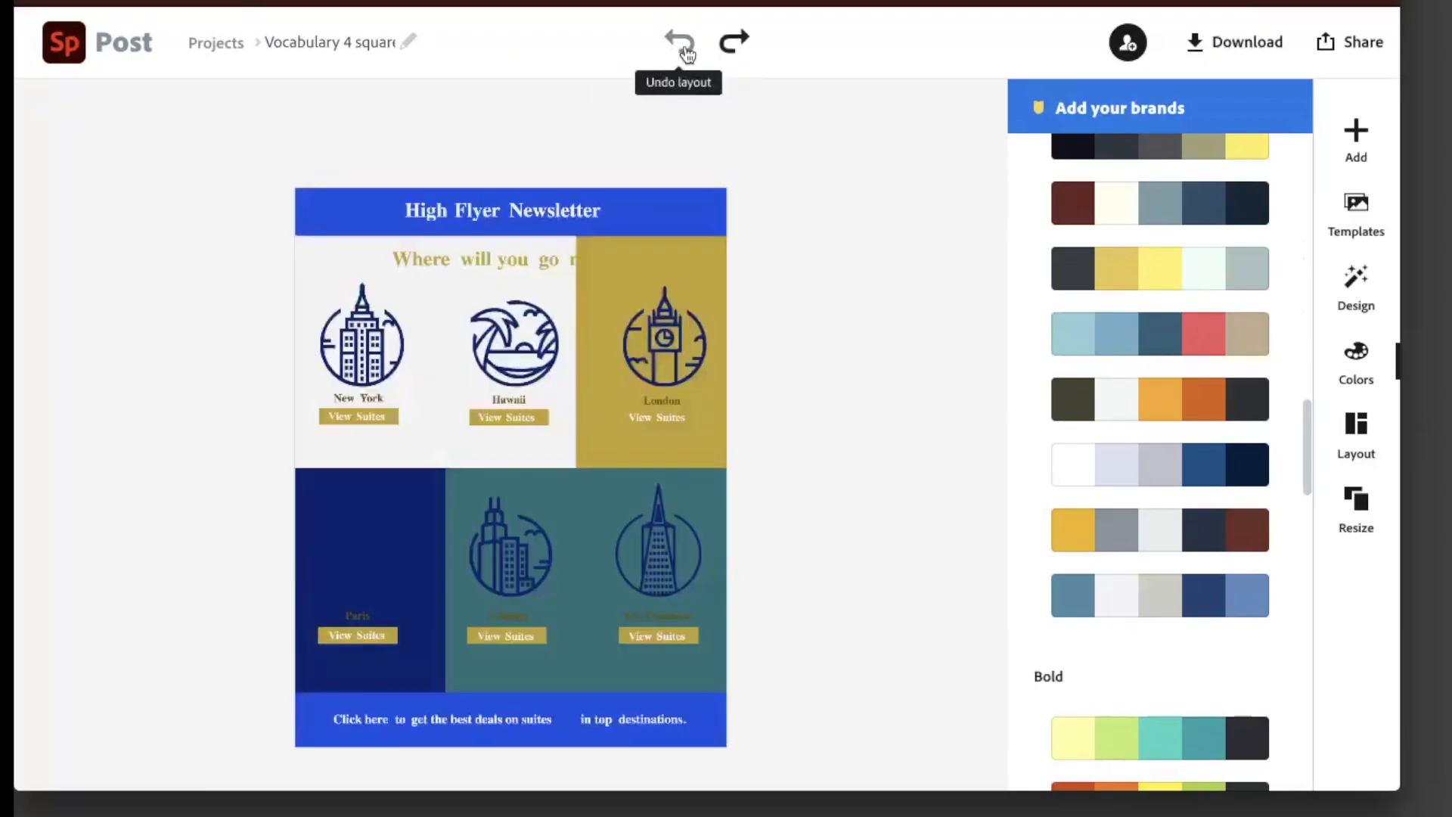
Apply the first Bold palette, pale yellow, lime, turquoise, teal and charcoal, to the flyer and shuffle its color assignment.
scroll(1133, 637, down, 3)
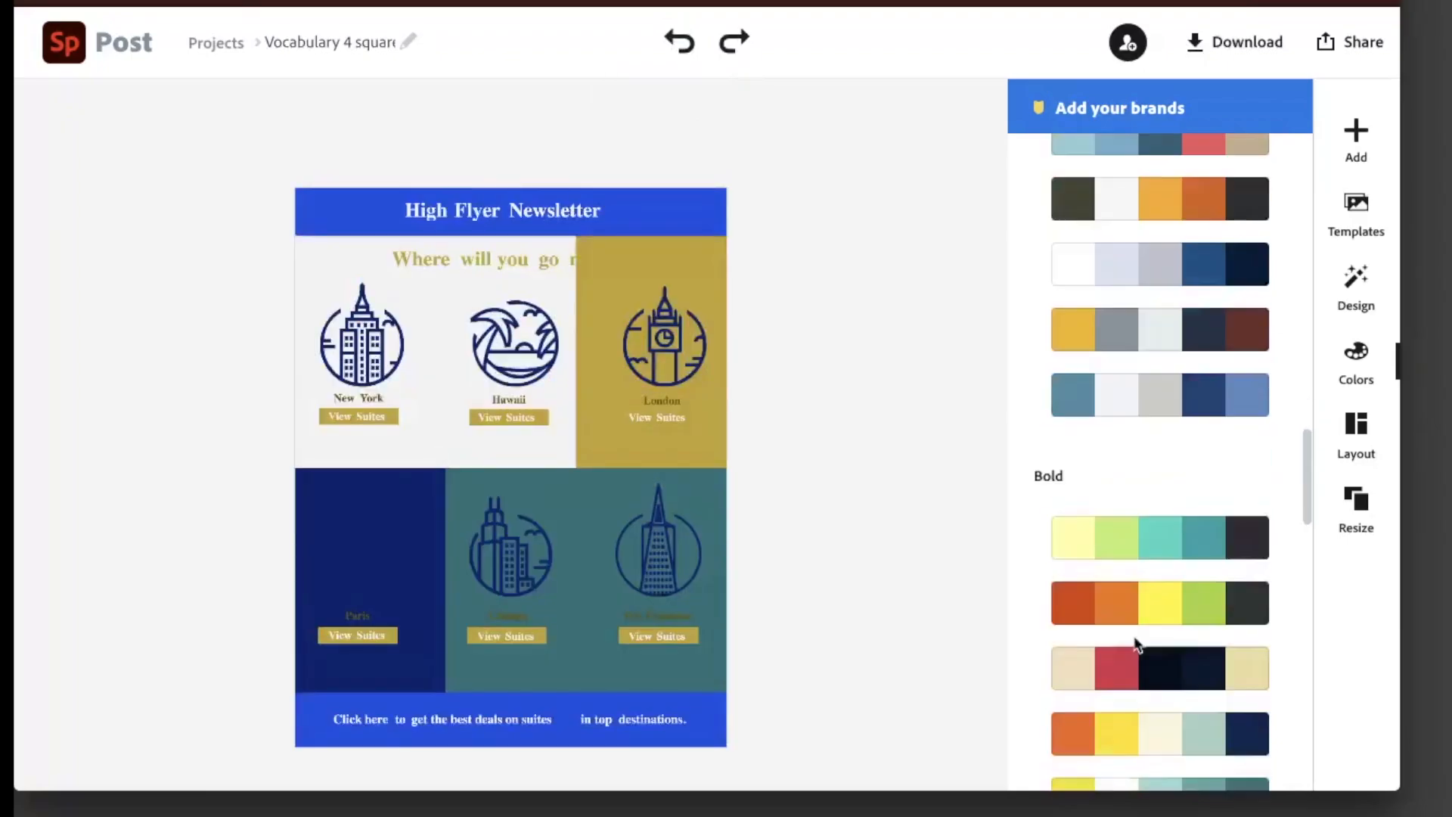
click(1158, 554)
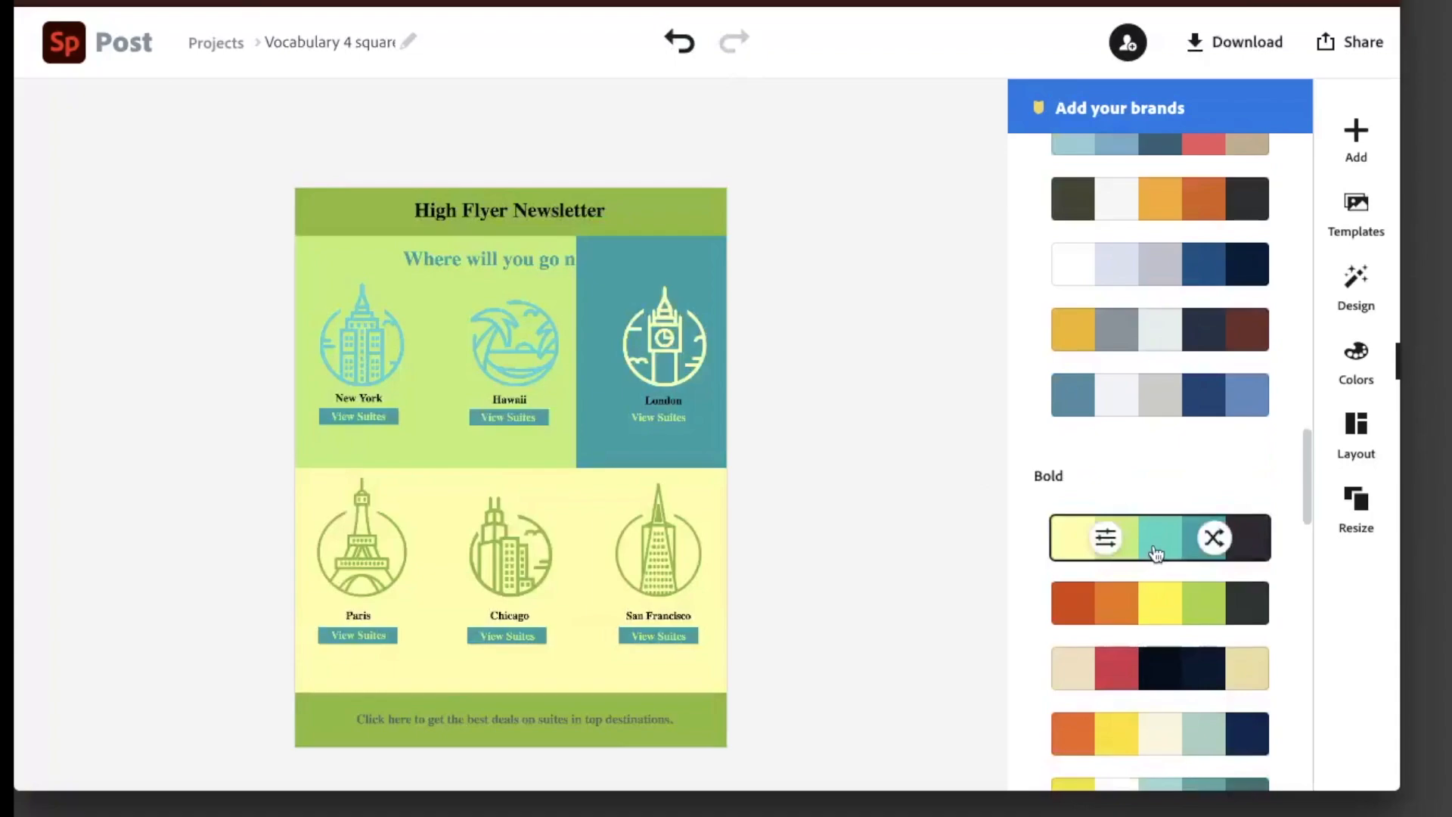
scroll(1098, 586, down, 1)
scroll(1098, 586, down, 4)
scroll(1099, 586, up, 8)
scroll(1098, 587, down, 9)
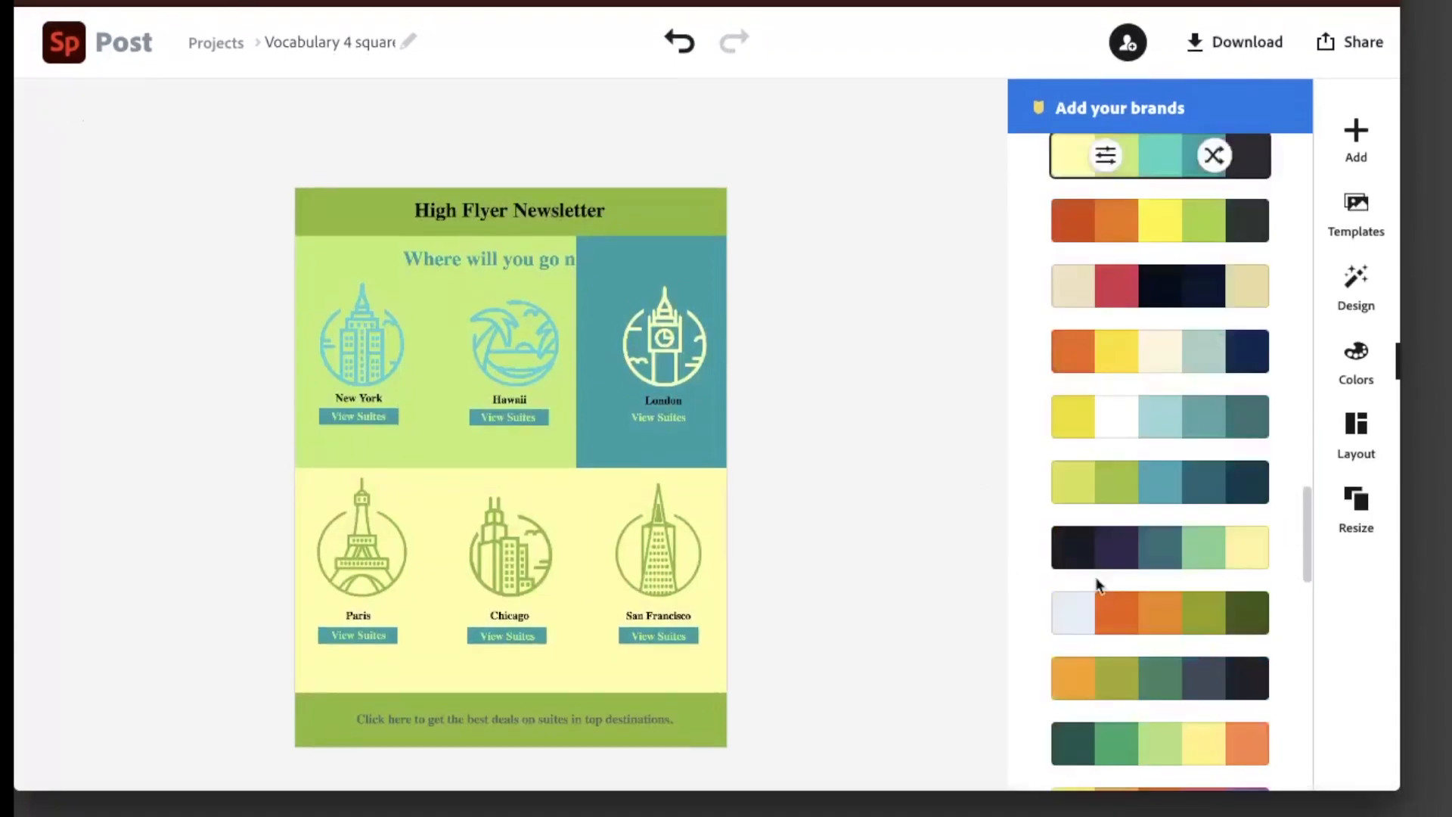
scroll(1098, 587, down, 5)
scroll(1099, 586, up, 13)
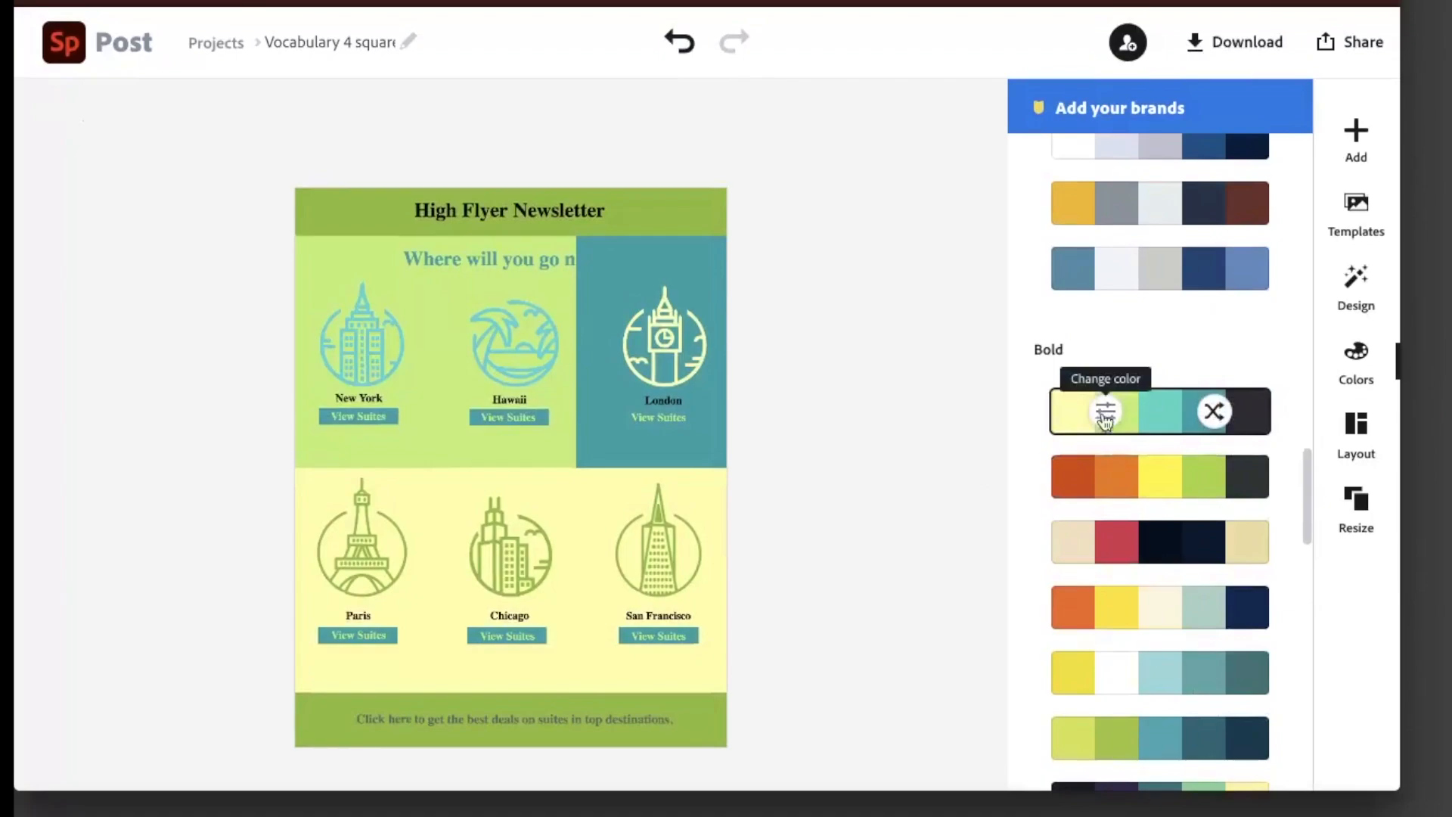
click(1215, 420)
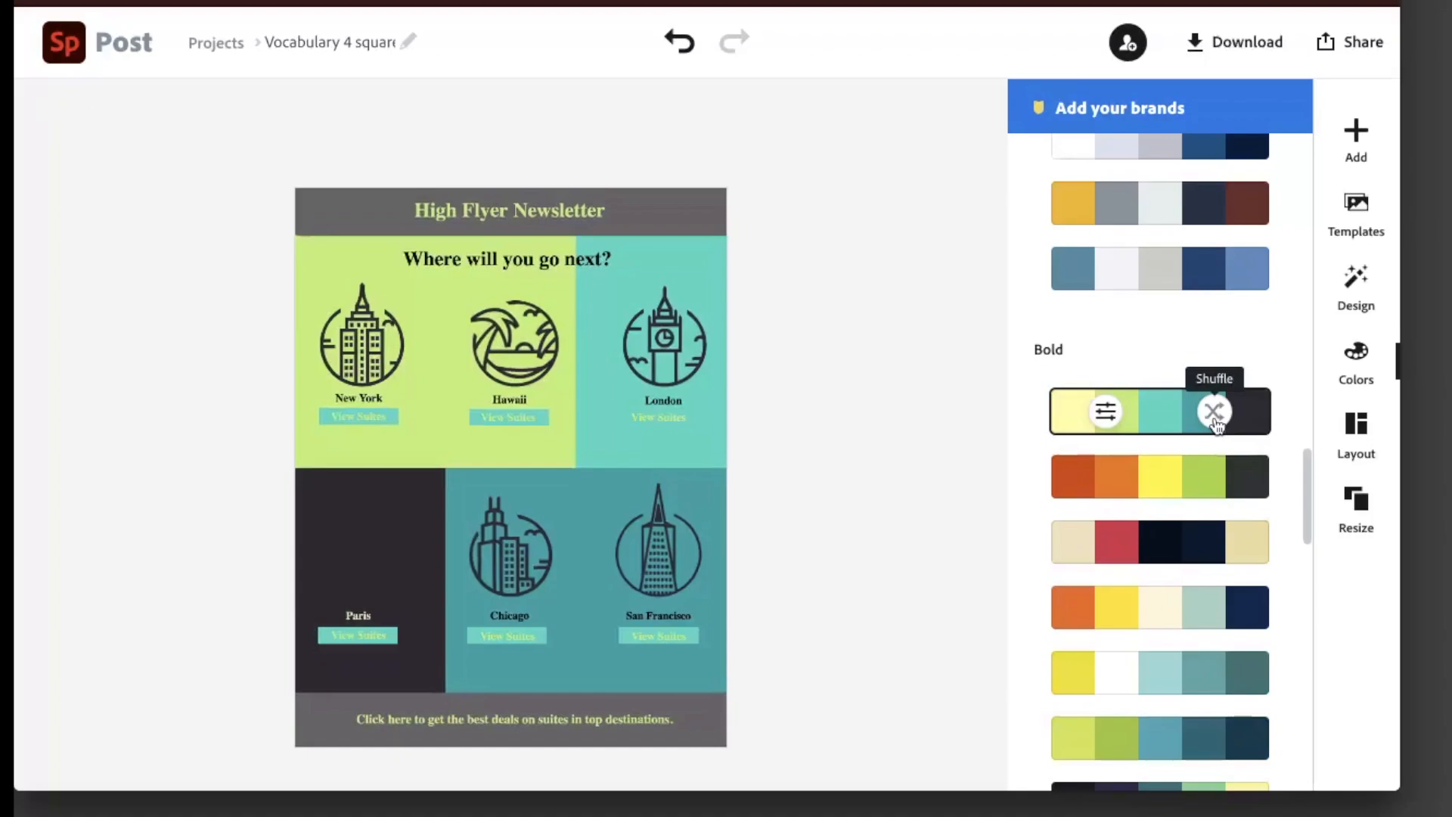
click(1105, 413)
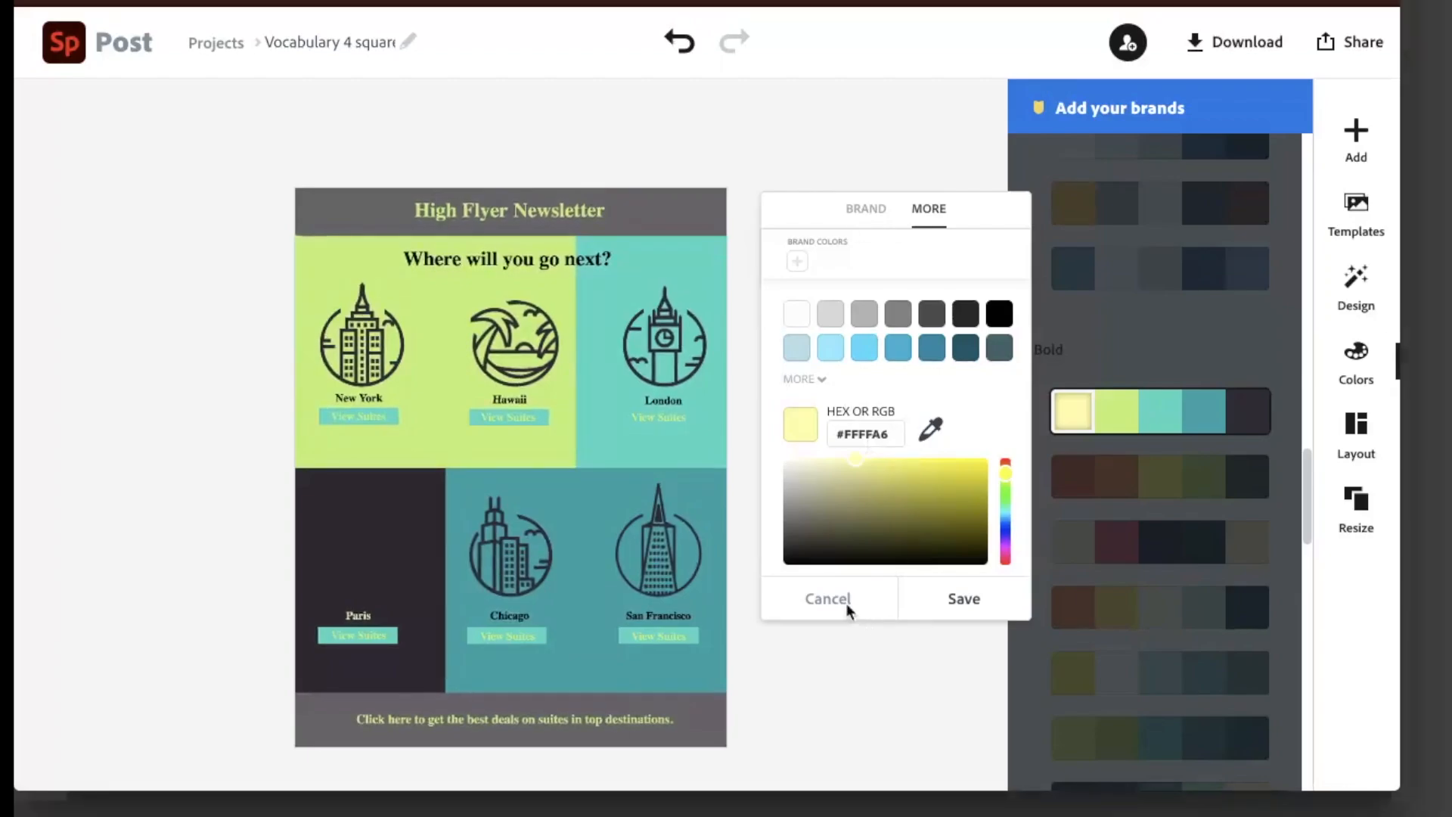
click(938, 609)
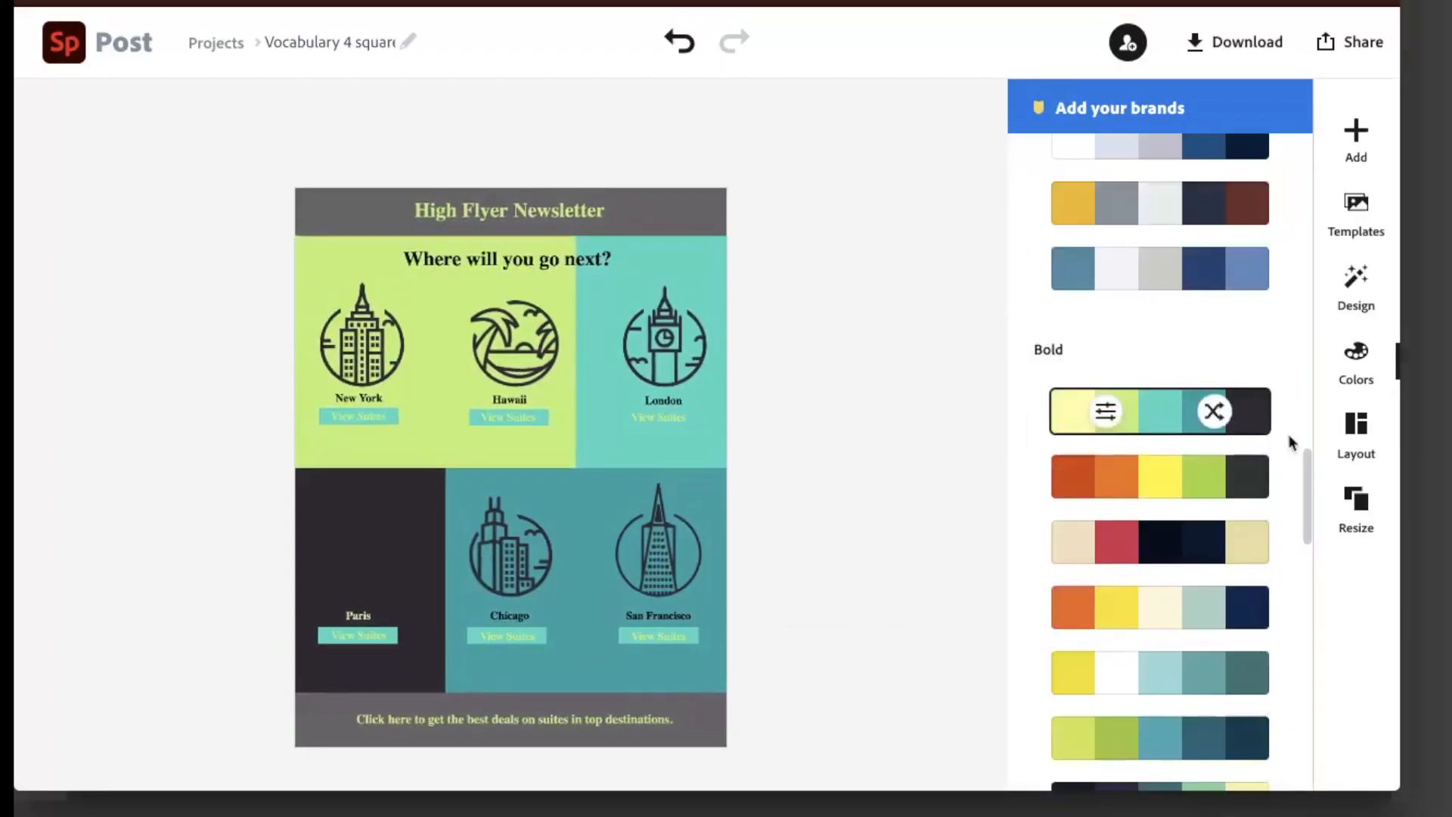
Replace the "High Flyer Newsletter" title text with "Infuse".
click(498, 212)
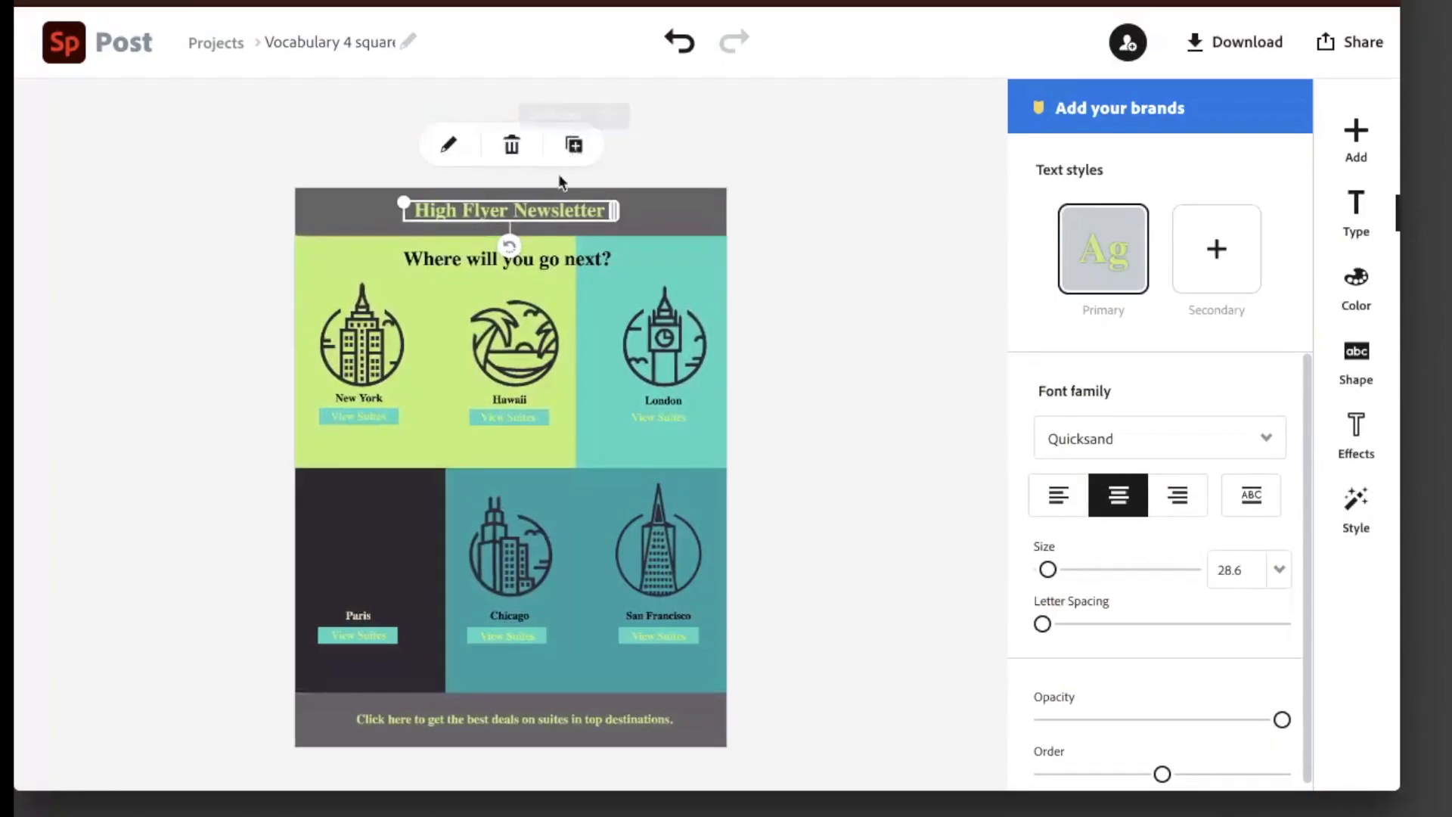
click(453, 147)
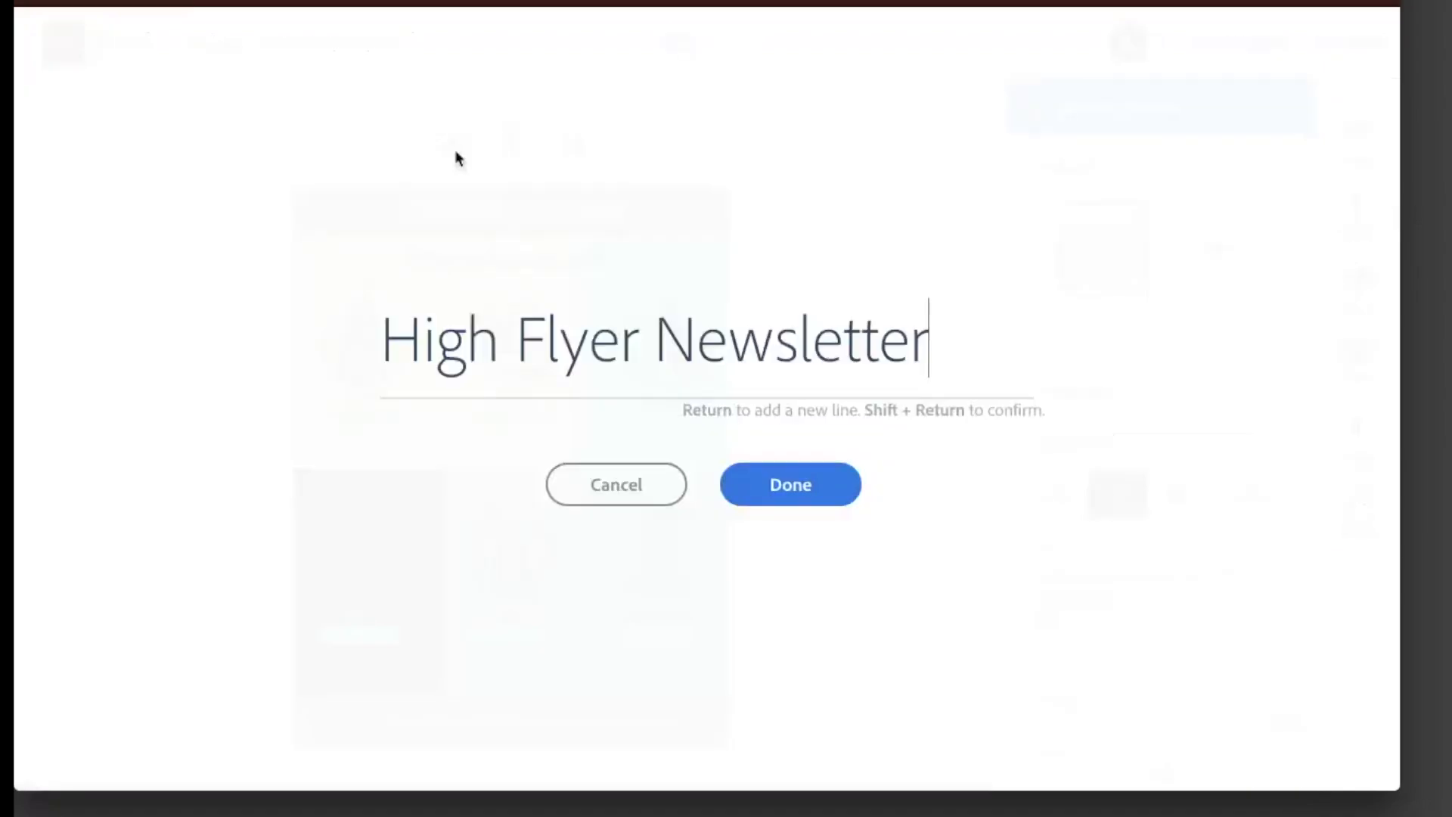
triple_click(626, 348)
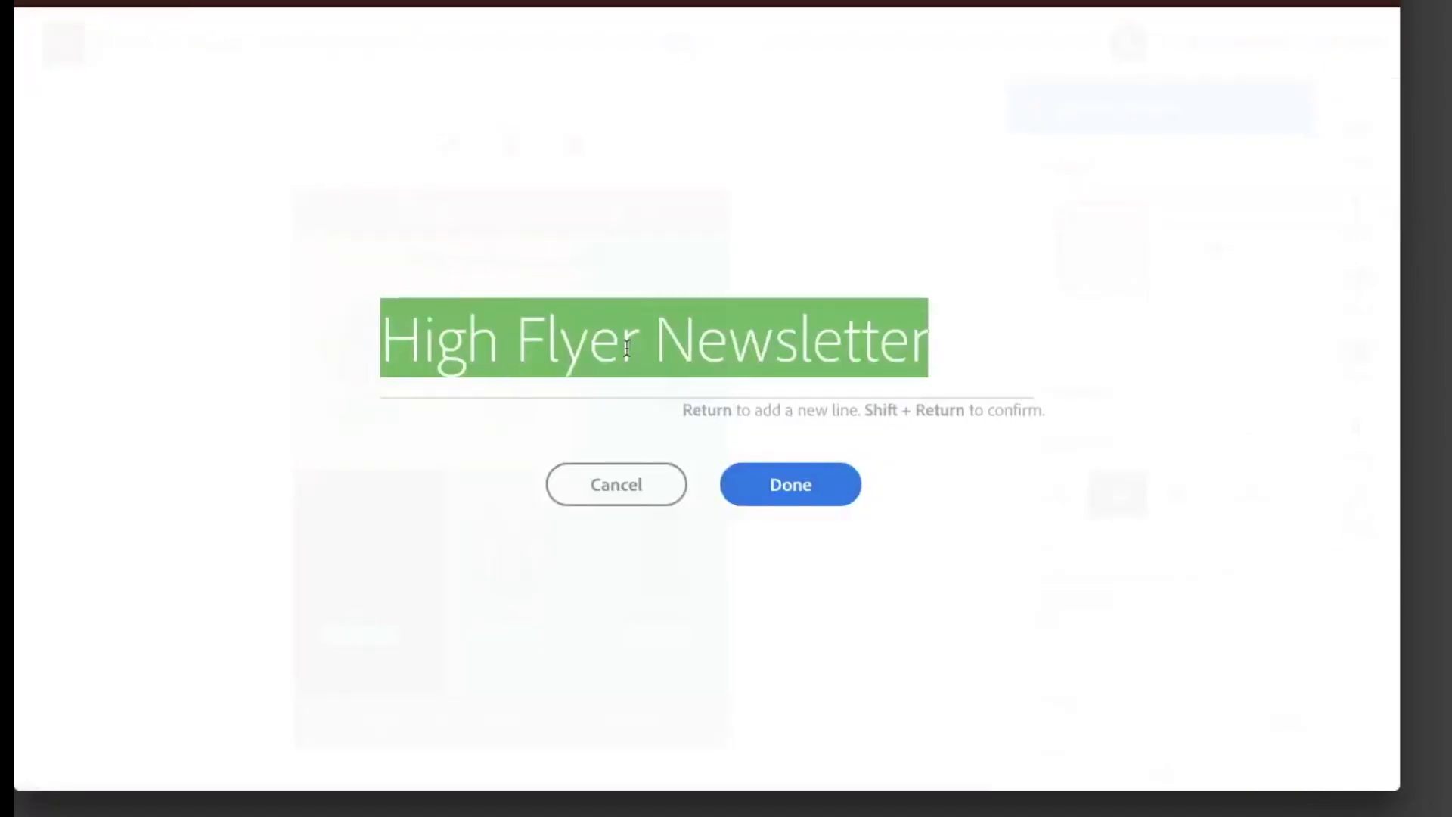
key(BackSpace)
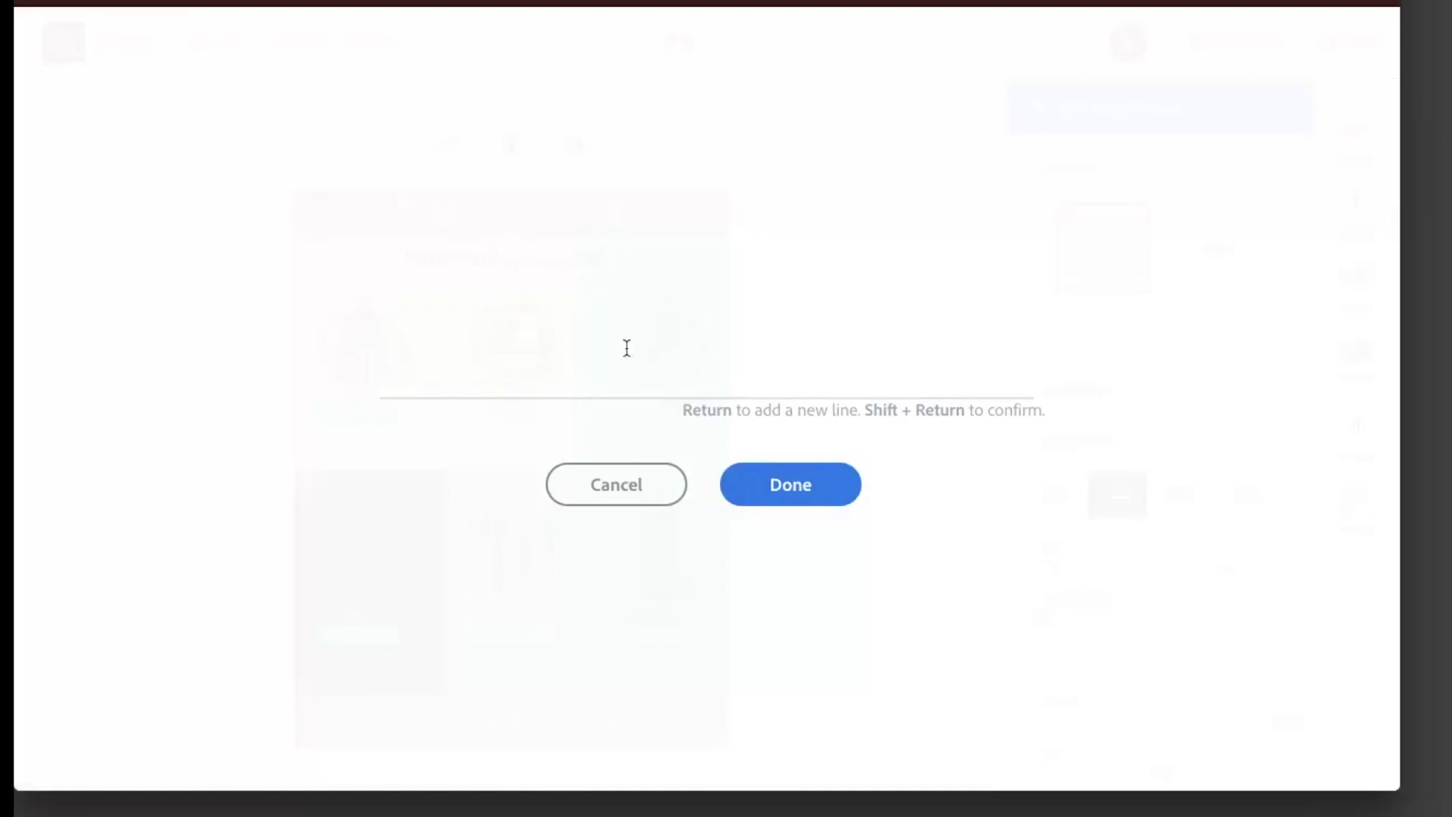
text(Infuse)
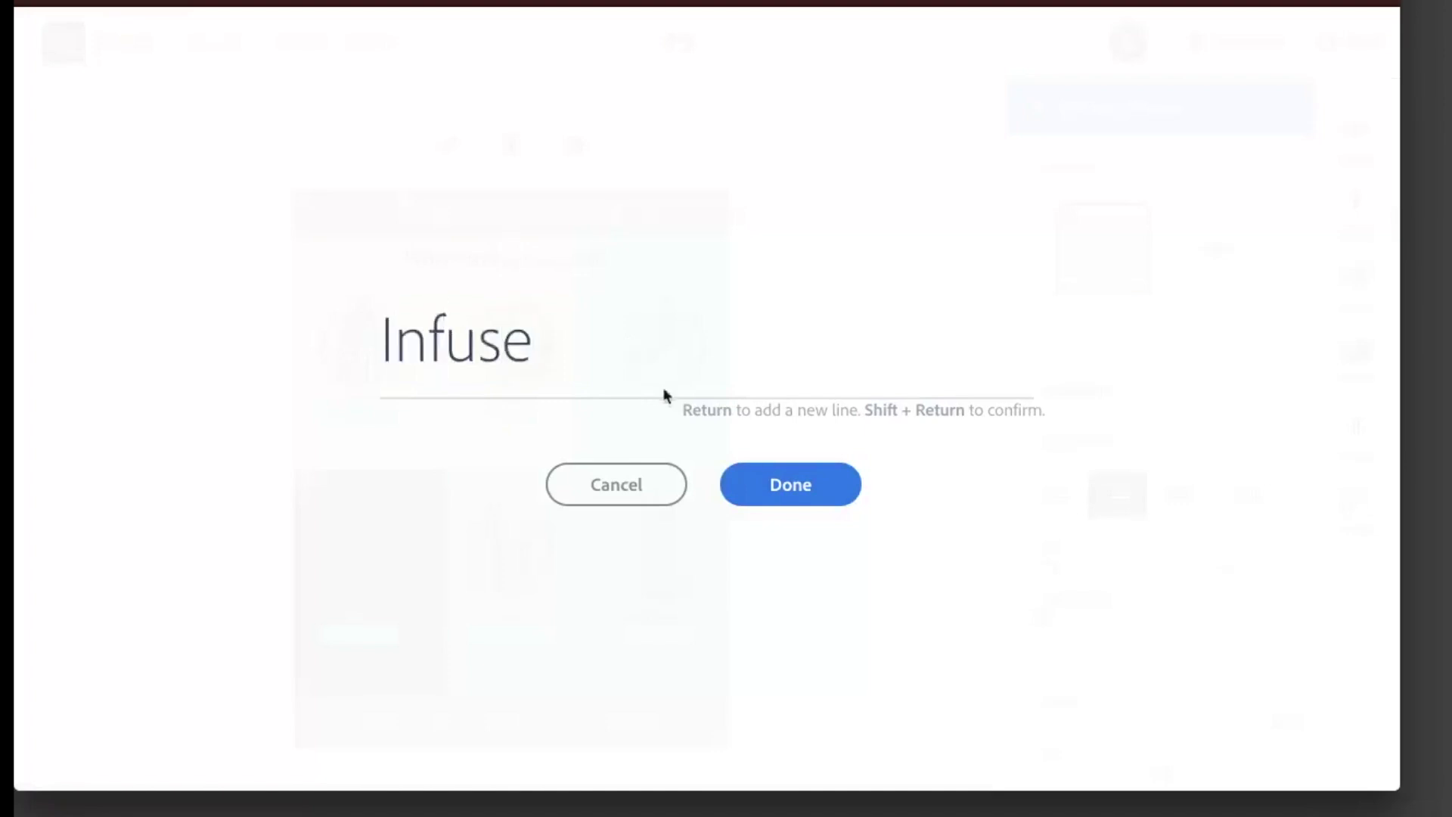
click(787, 491)
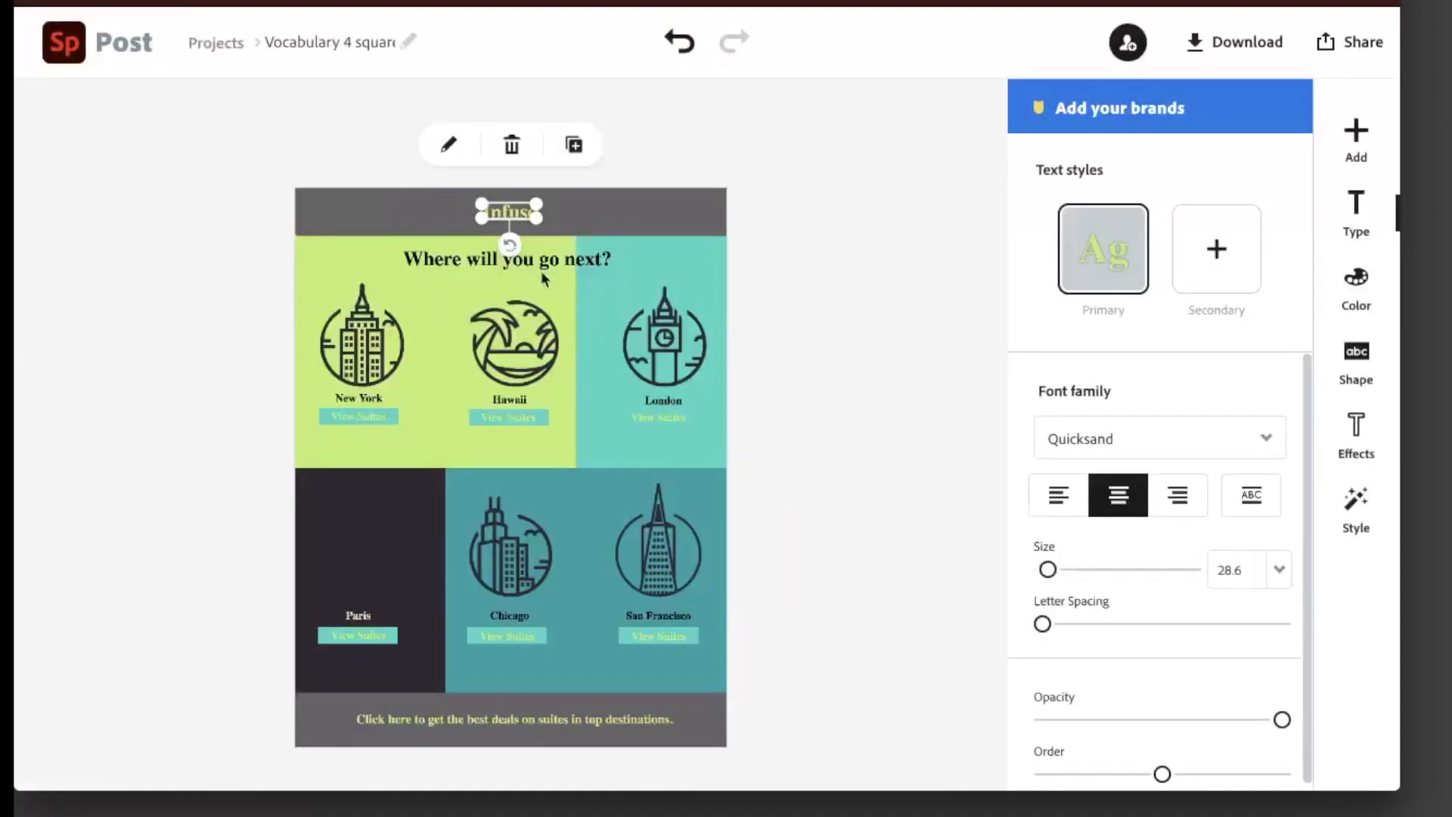
Enlarge the "Infuse" title to size 86.7 and shift the "Where will you go next?" text lower into the lime cell.
click(417, 227)
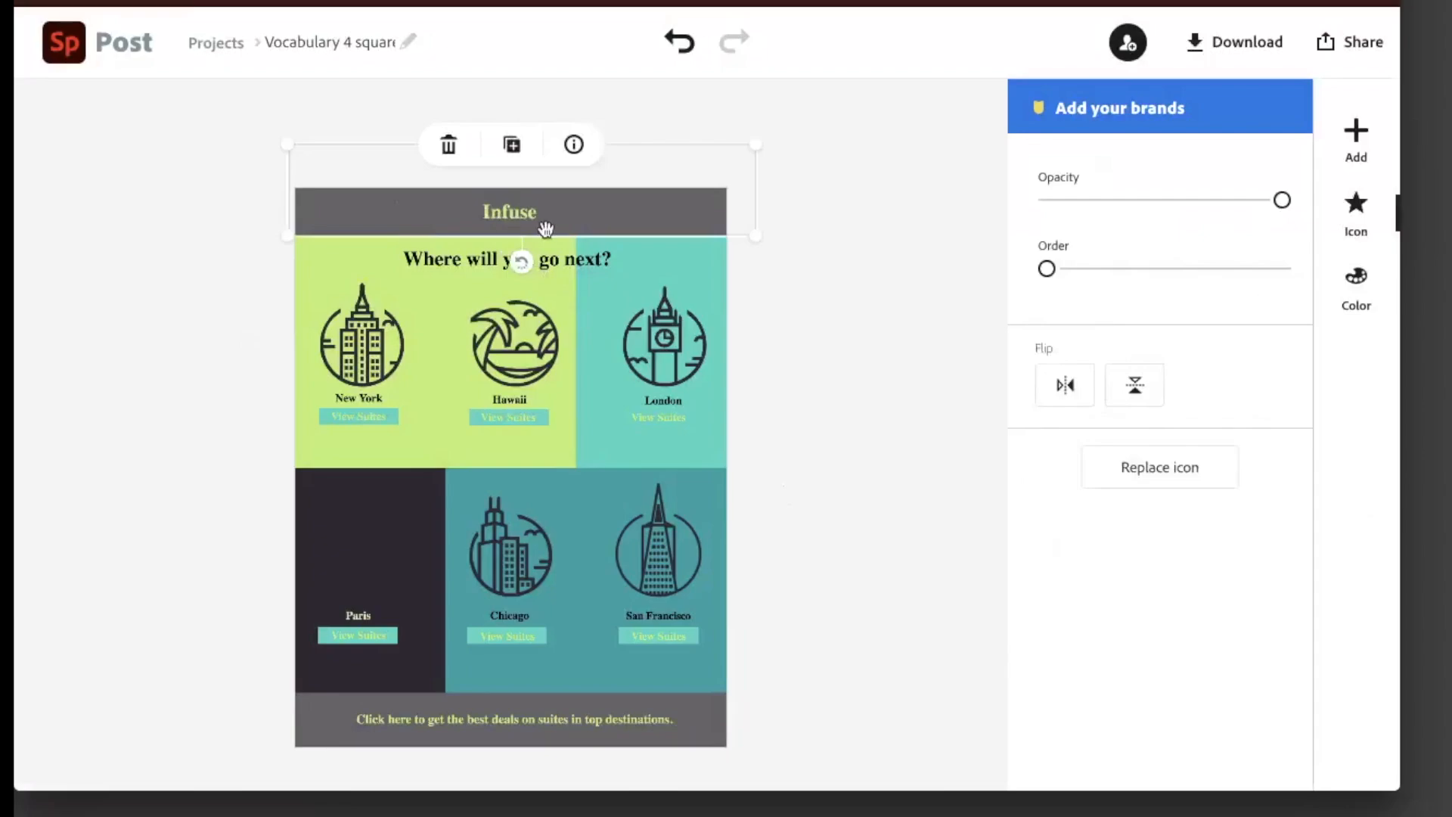
click(510, 215)
mouse_move(538, 219)
mouse_down()
mouse_move(643, 289)
mouse_move(644, 272)
mouse_move(511, 220)
mouse_move(544, 306)
mouse_move(514, 356)
mouse_move(474, 271)
mouse_move(546, 286)
mouse_move(552, 251)
mouse_move(519, 214)
mouse_up()
click(554, 255)
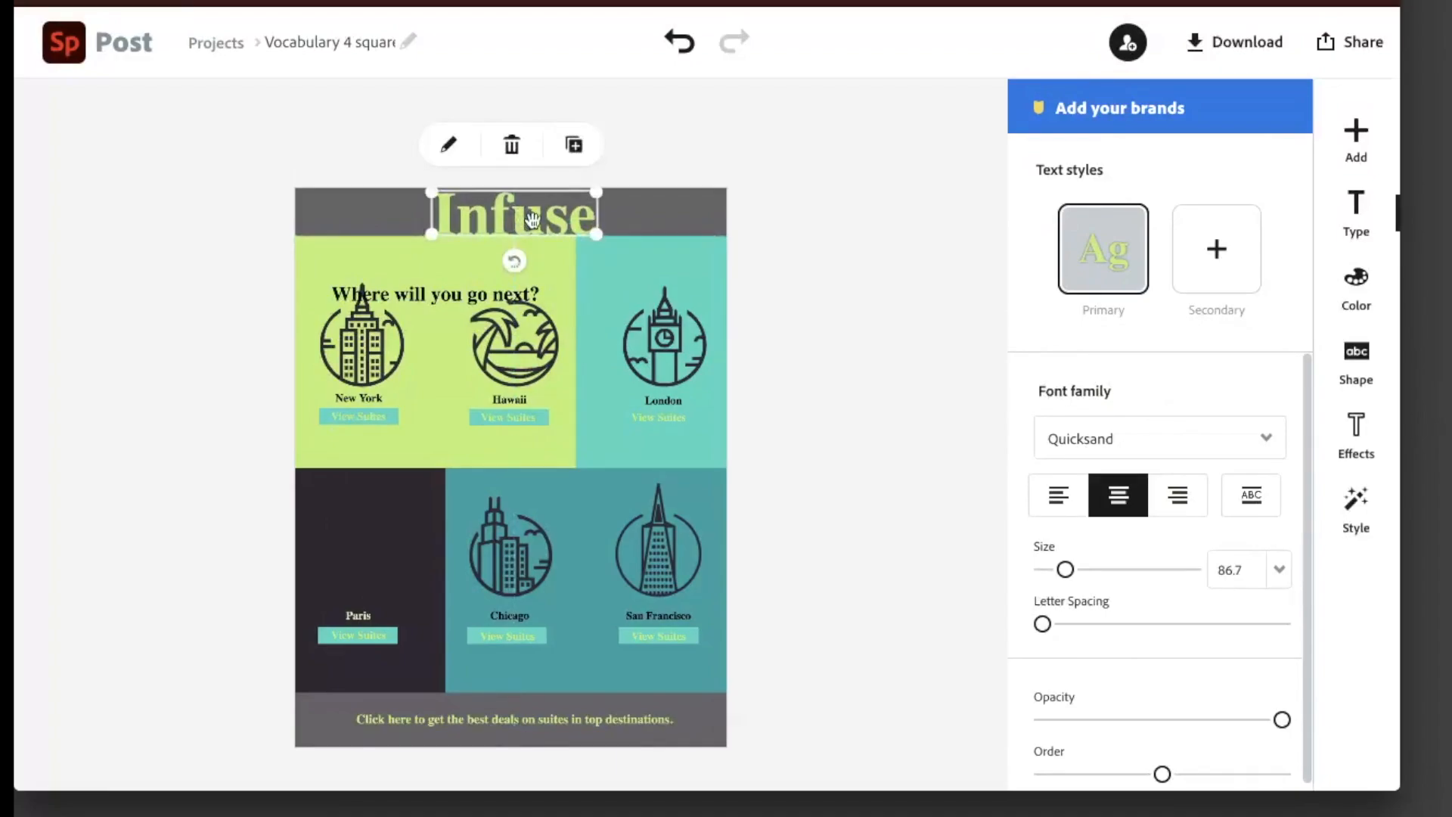
Nudge the "Infuse" title sideways until it sits centered in the header band, and deselect it.
key(Right)
key(Right)
key(Right)
key(Right)
key(Right)
key(Right)
key(Left)
key(Left)
key(Left)
key(Left)
key(Left)
key(Left)
key(Left)
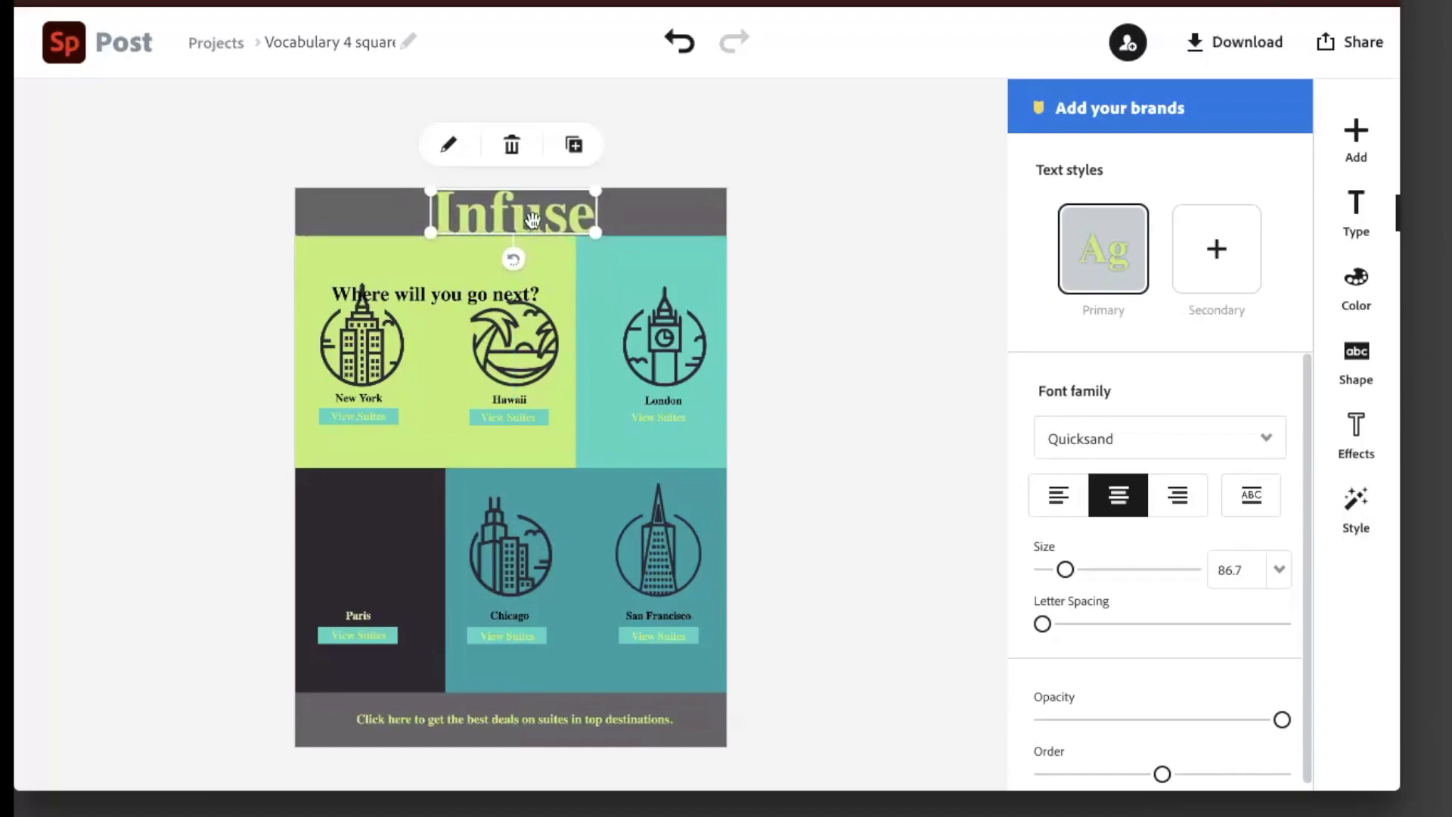
click(773, 279)
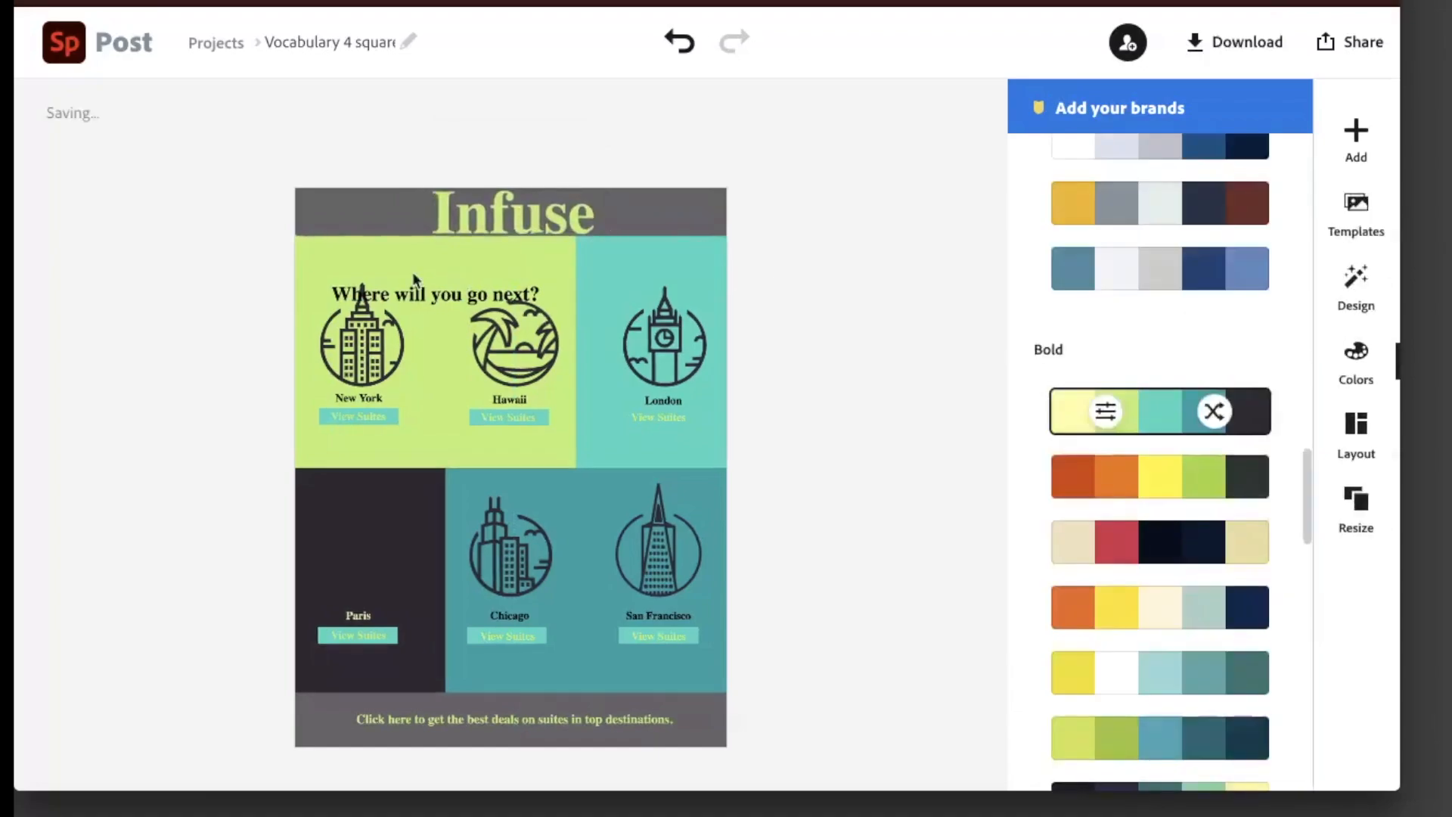
Delete the "Where will you go next?" text together with the New York label and its "View Suites" text.
click(434, 301)
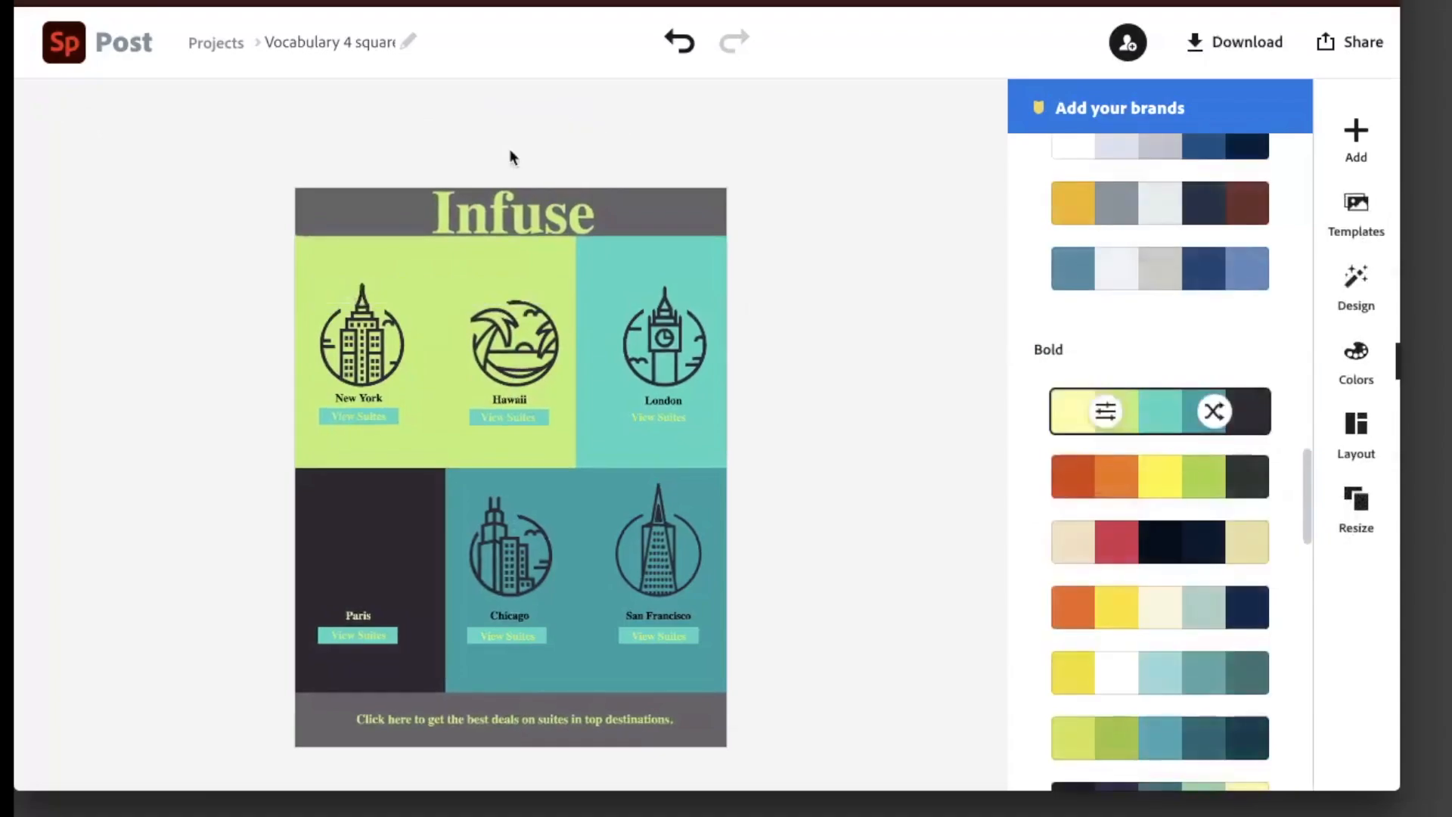
click(363, 417)
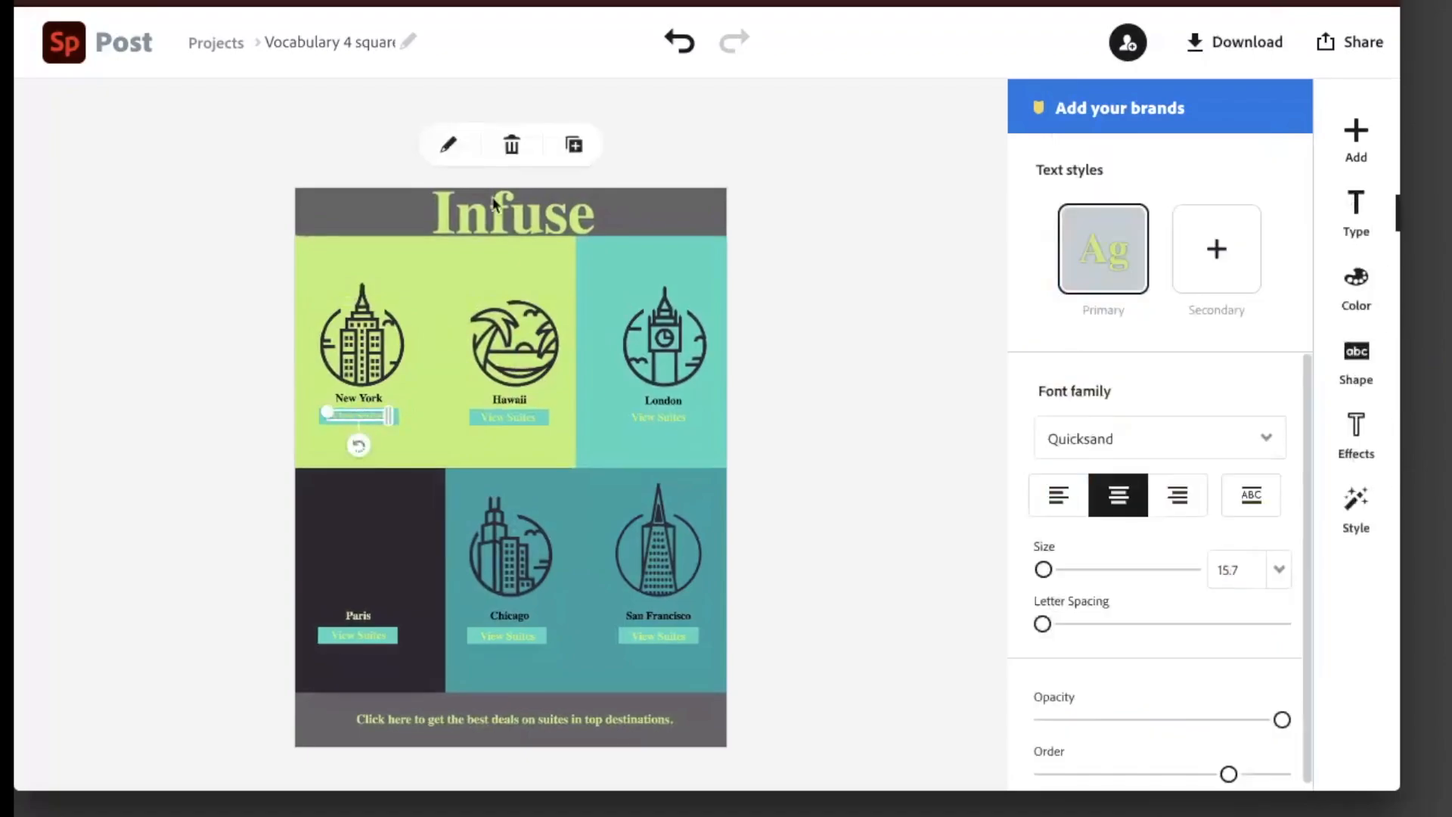
click(512, 146)
click(361, 399)
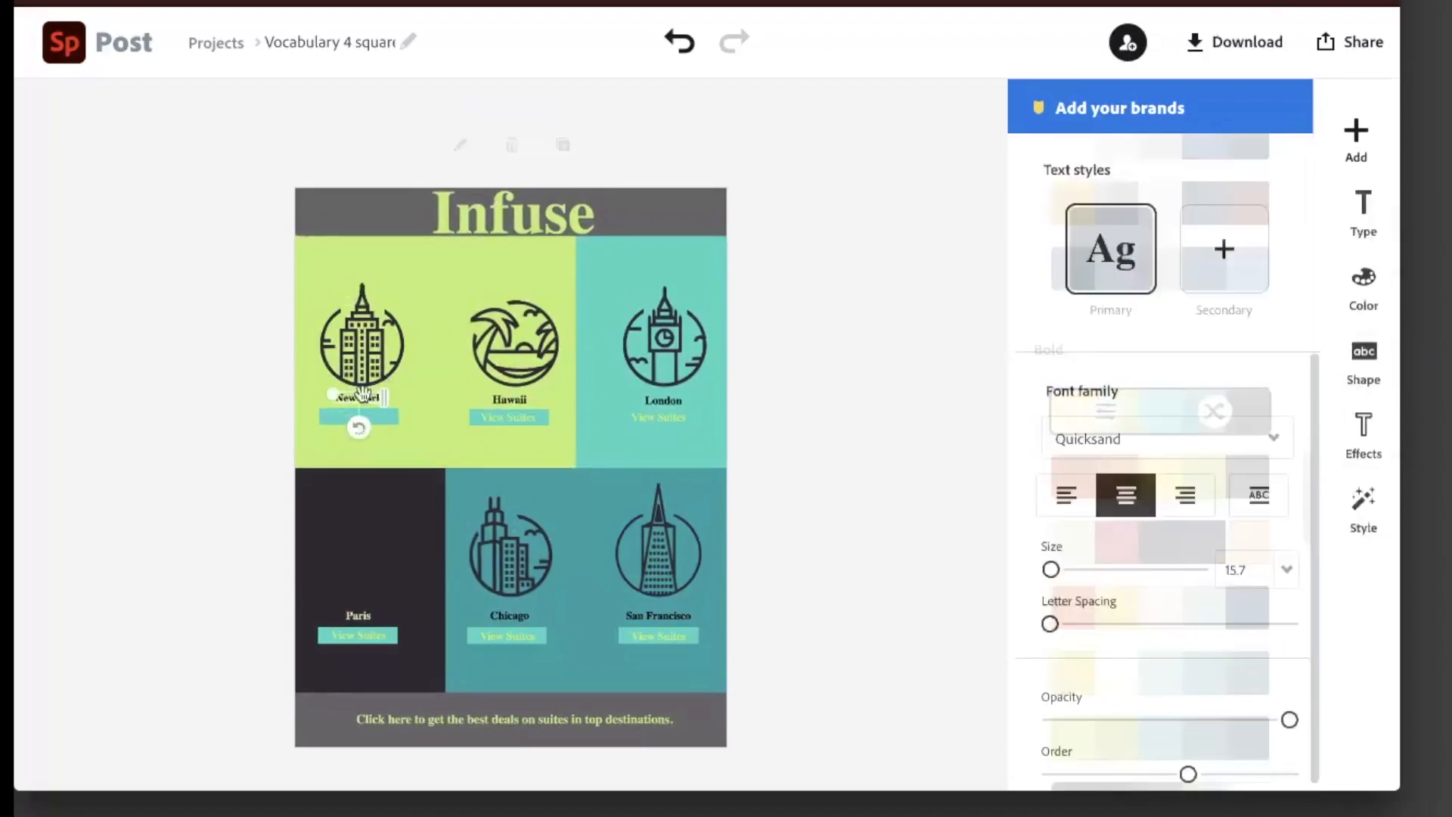
click(512, 145)
Delete the New York skyscraper icon and the teal bar beneath it from the lime cell.
click(361, 371)
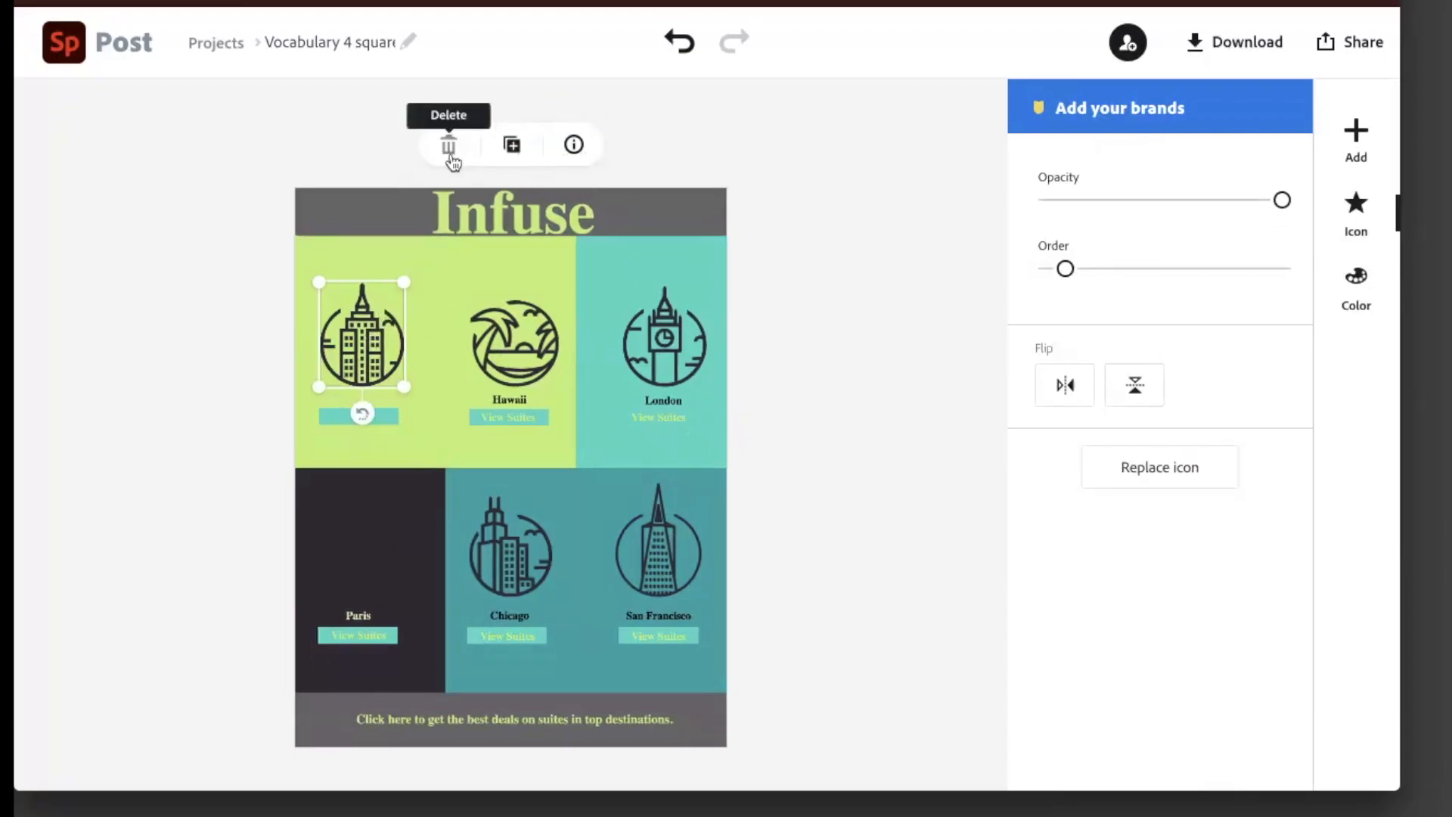
click(574, 146)
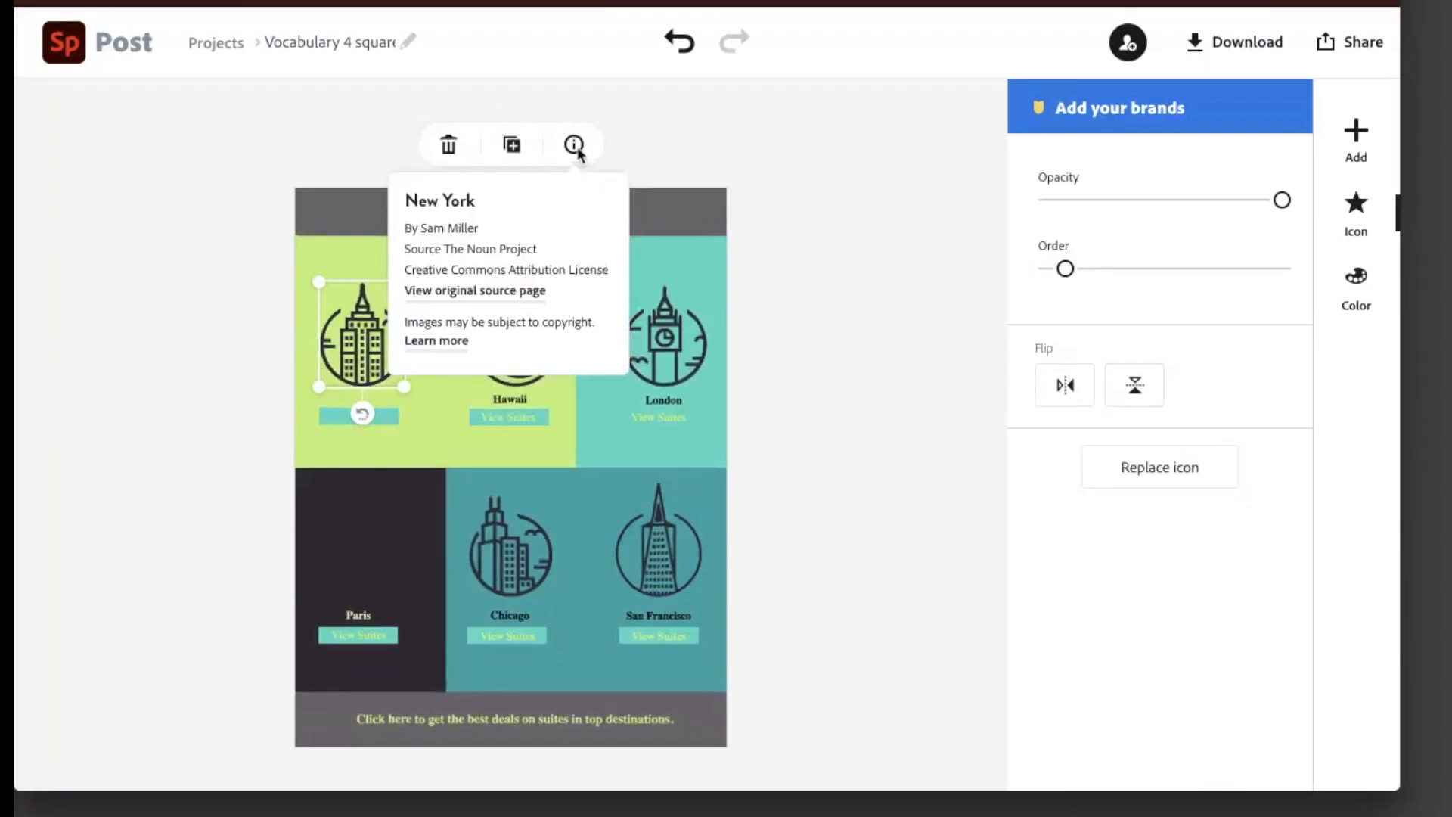
click(451, 159)
click(387, 418)
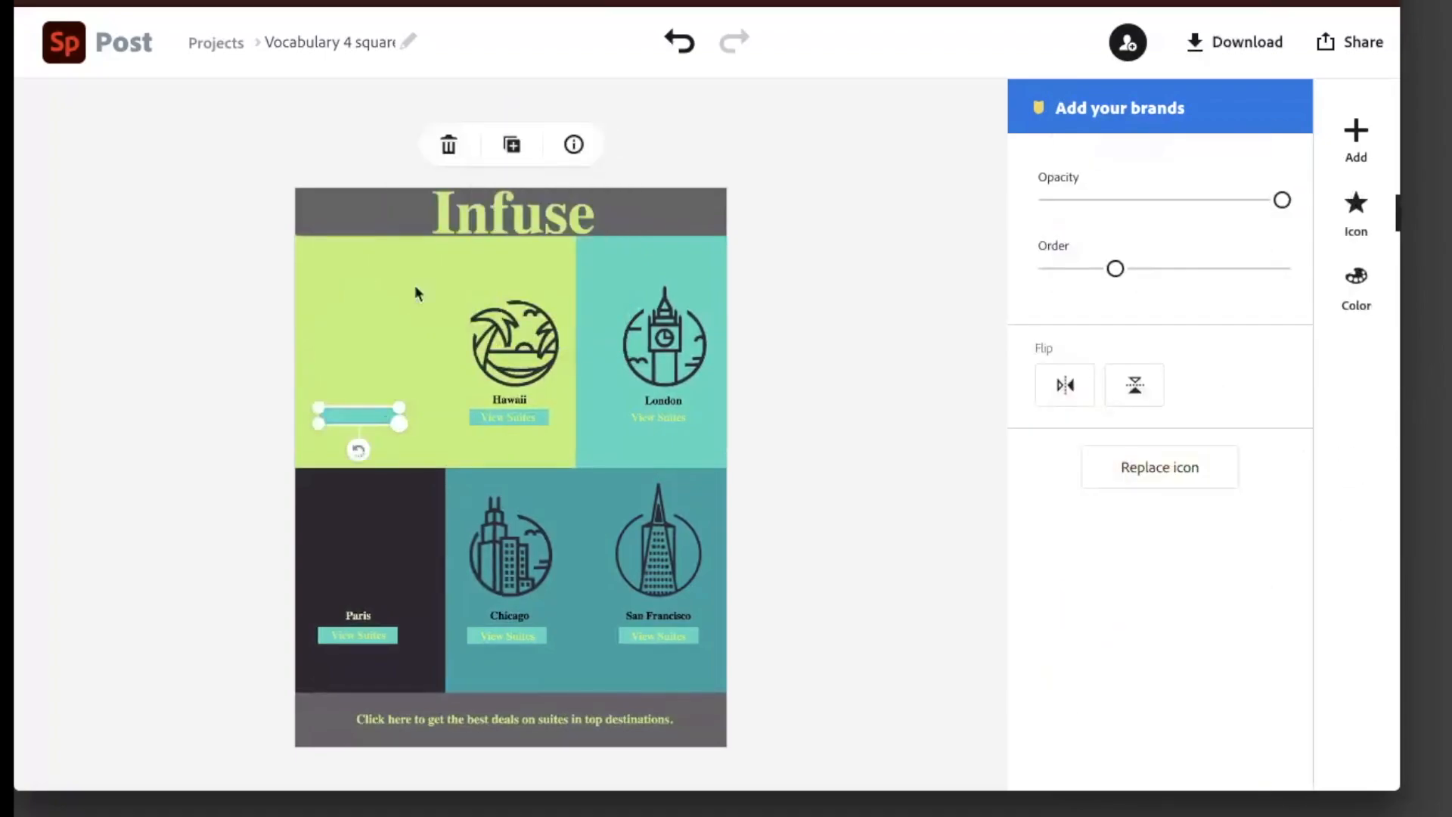
click(451, 145)
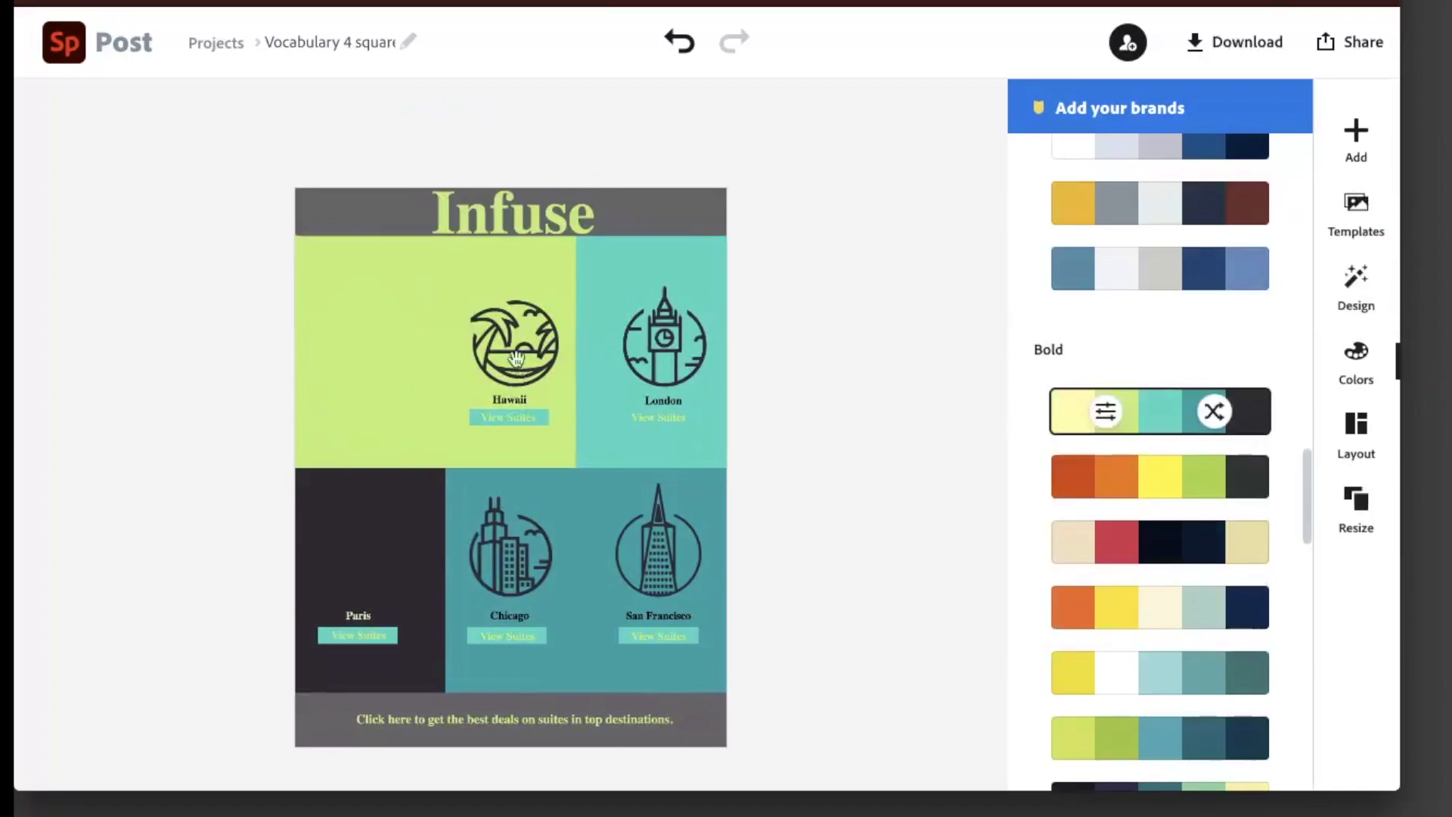
Delete the Hawaii palm icon, its label, its "View Suites" text and the teal bar behind that text.
click(517, 358)
click(514, 358)
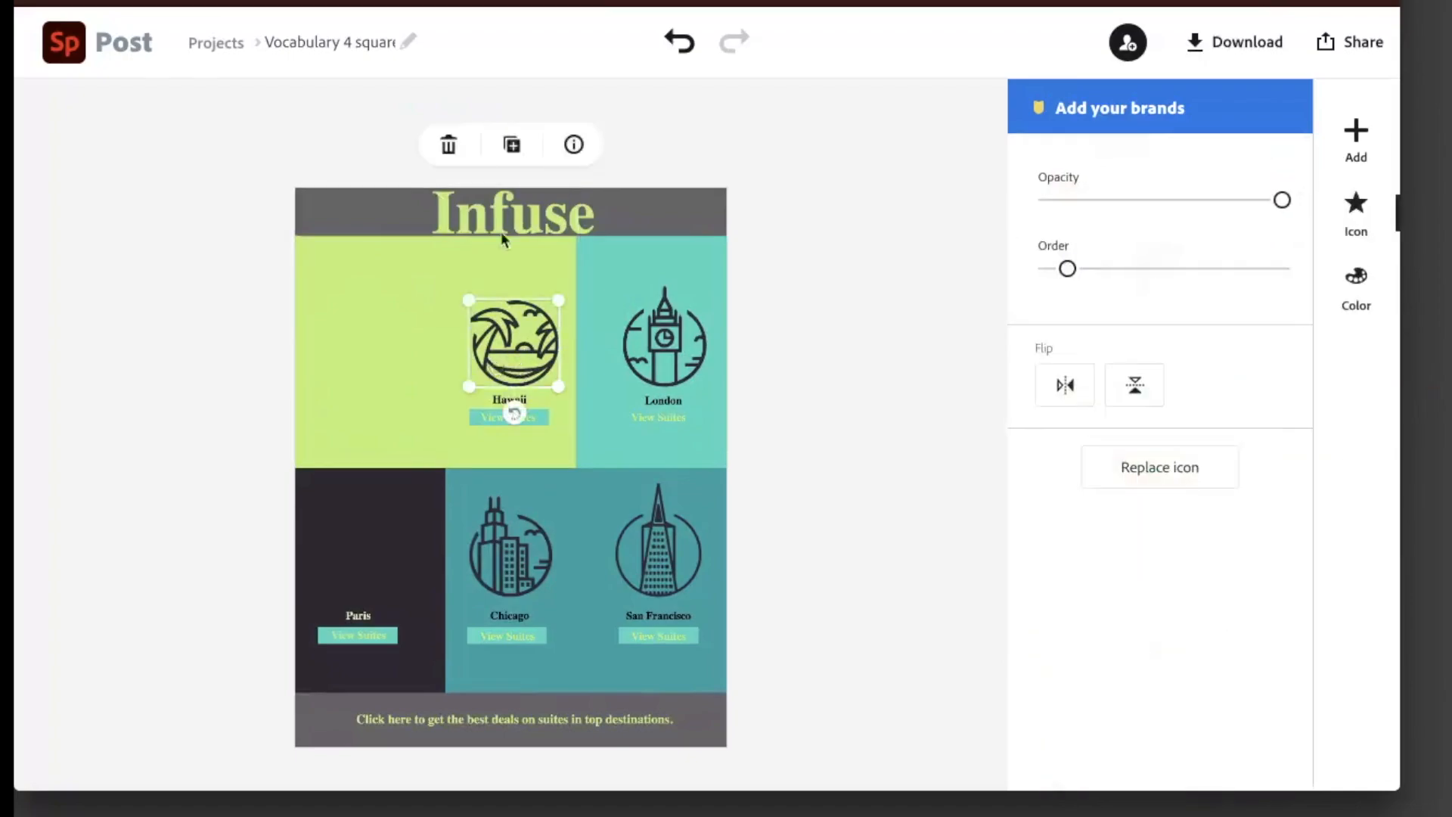
click(450, 145)
click(509, 399)
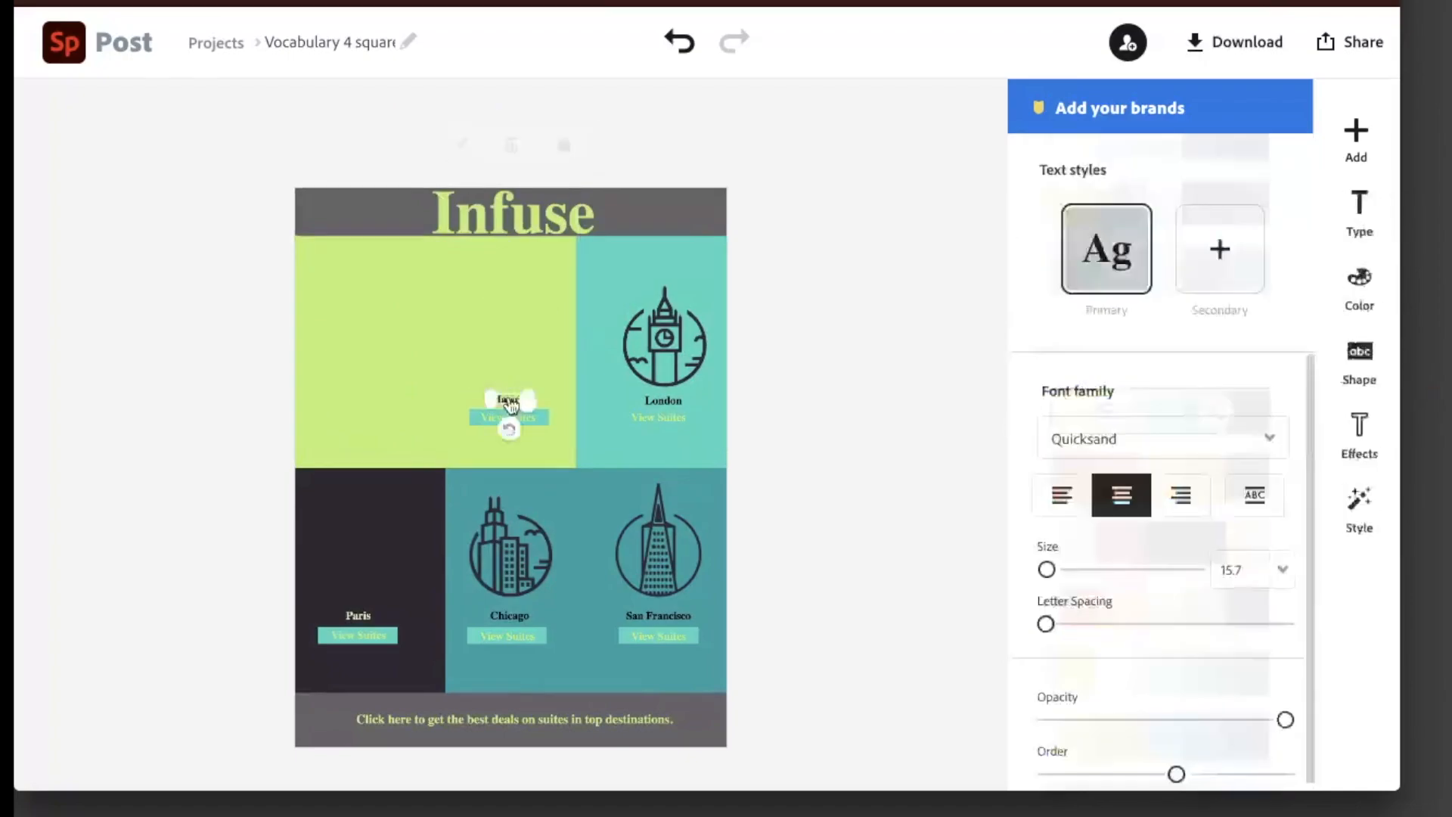
click(510, 144)
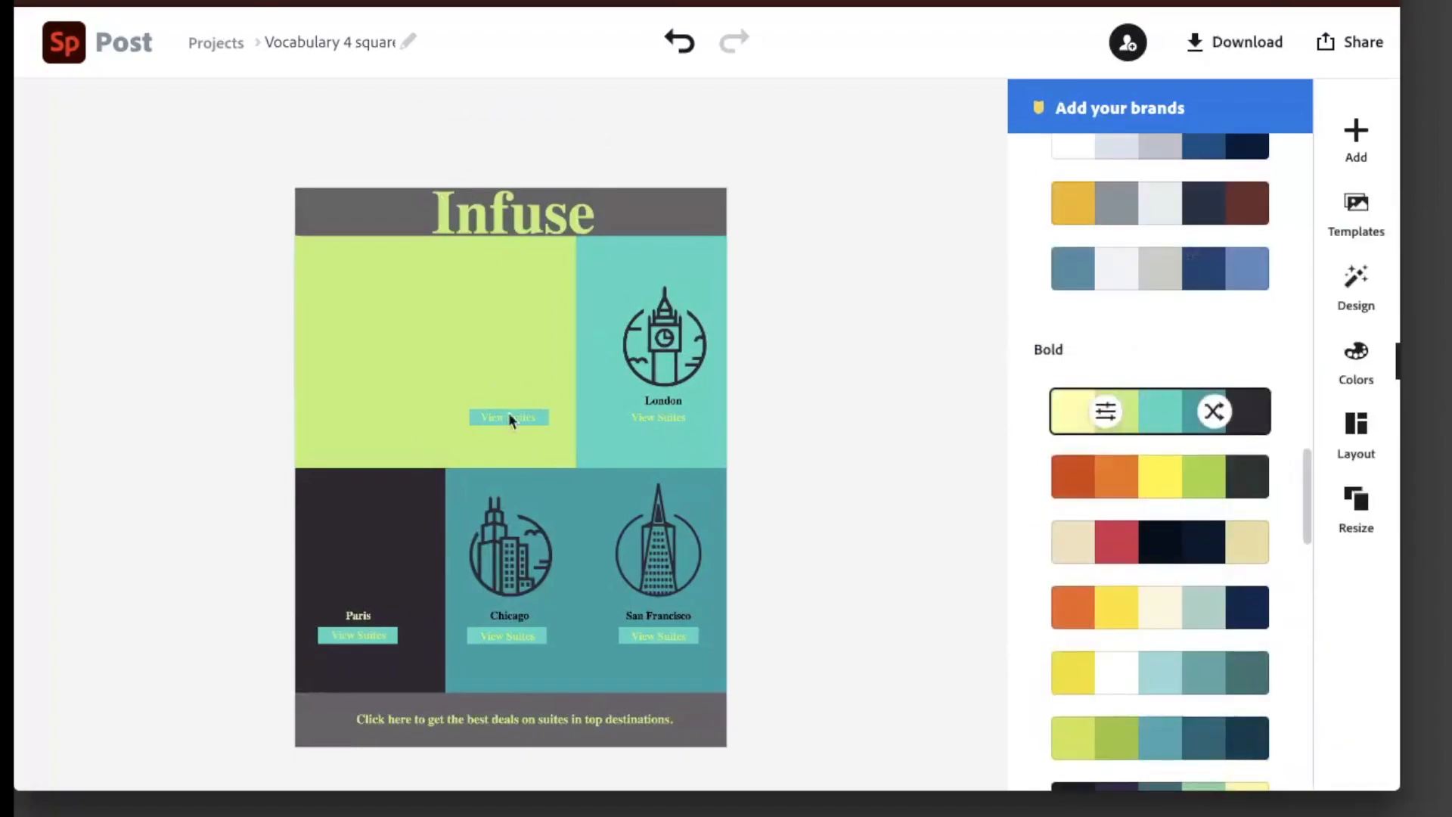
click(508, 419)
click(510, 145)
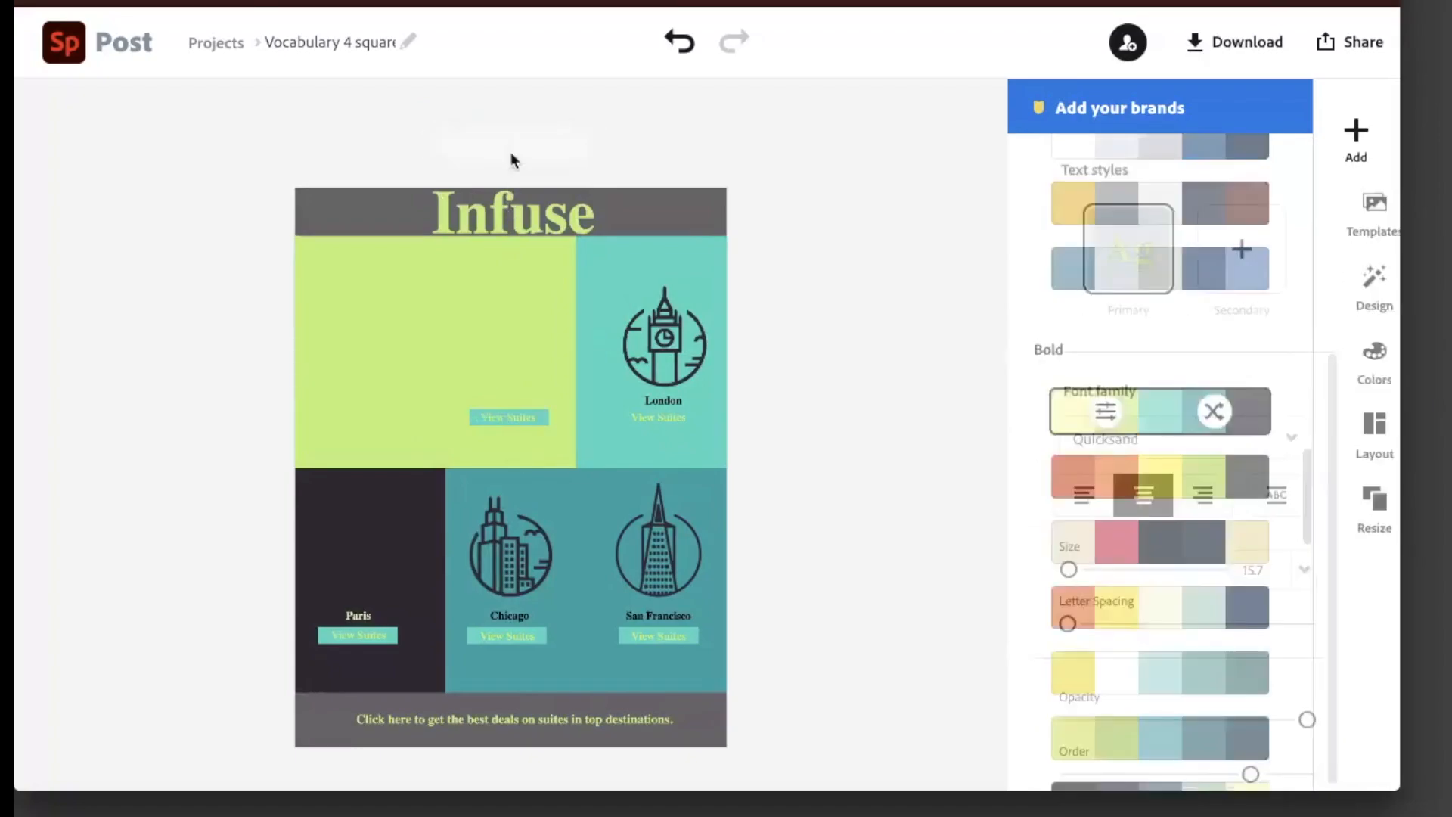
click(503, 418)
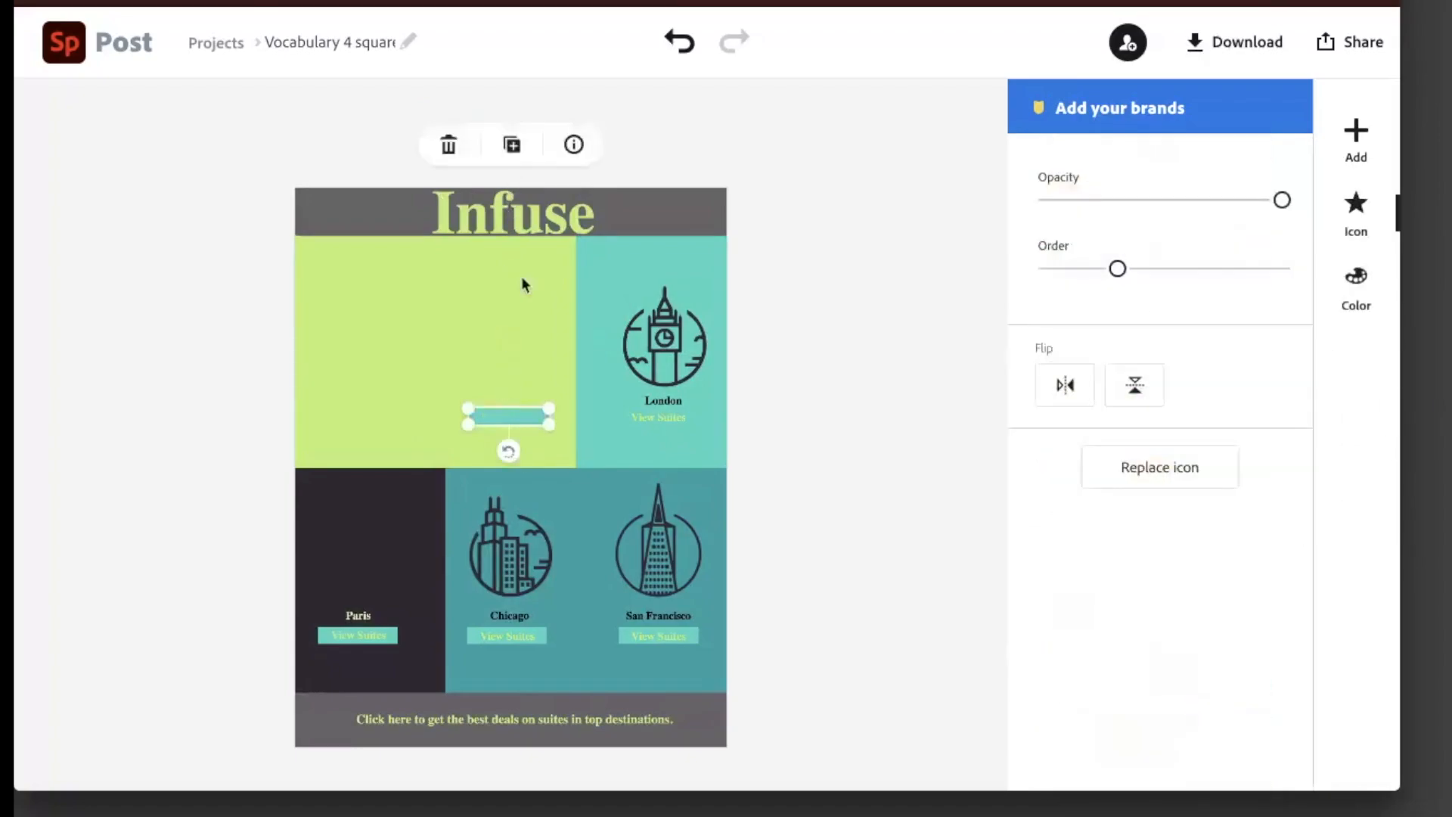
click(449, 148)
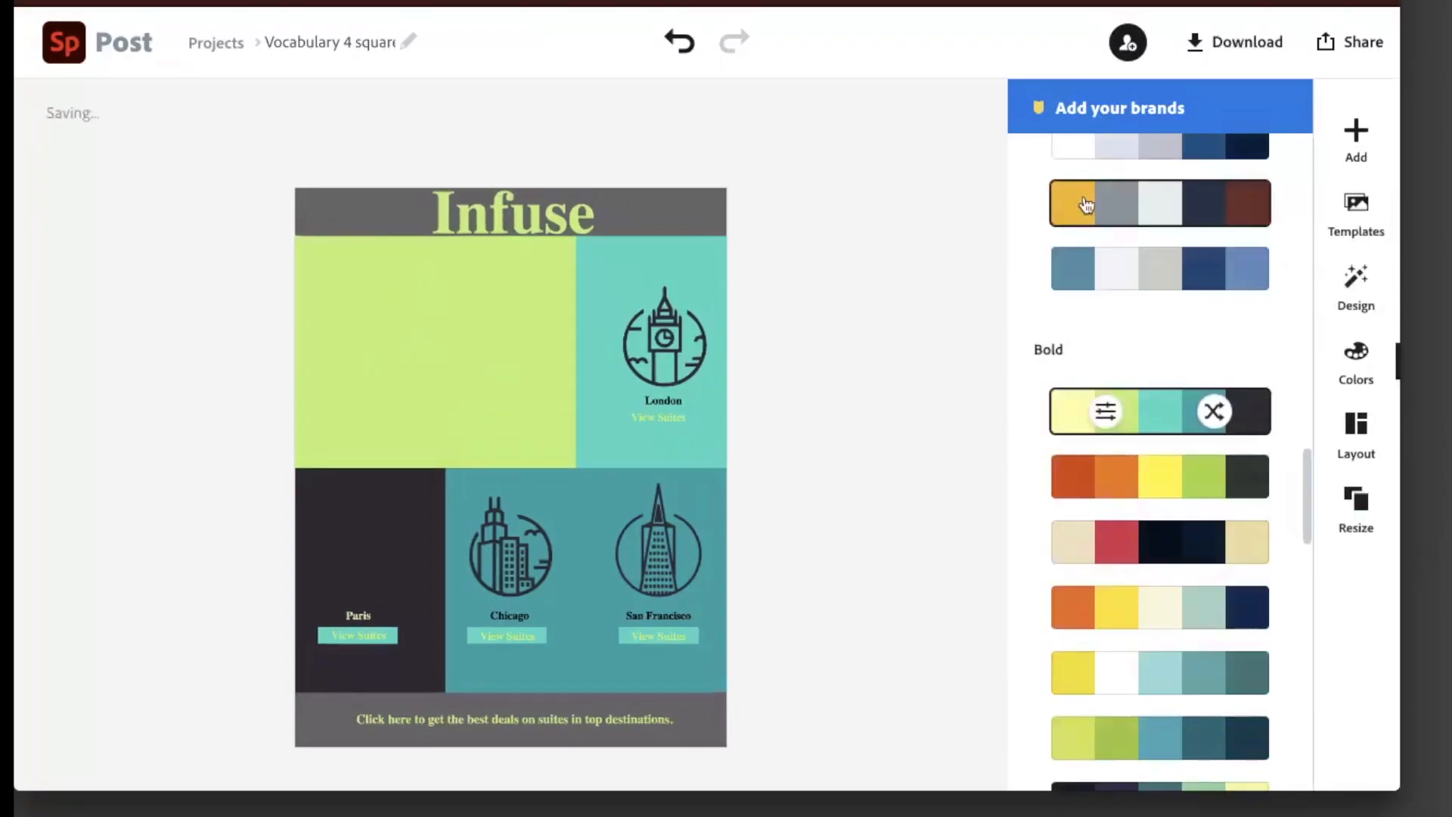
Start adding a photo and search Unsplash's free photos for "infuse" and for "steep".
click(1355, 137)
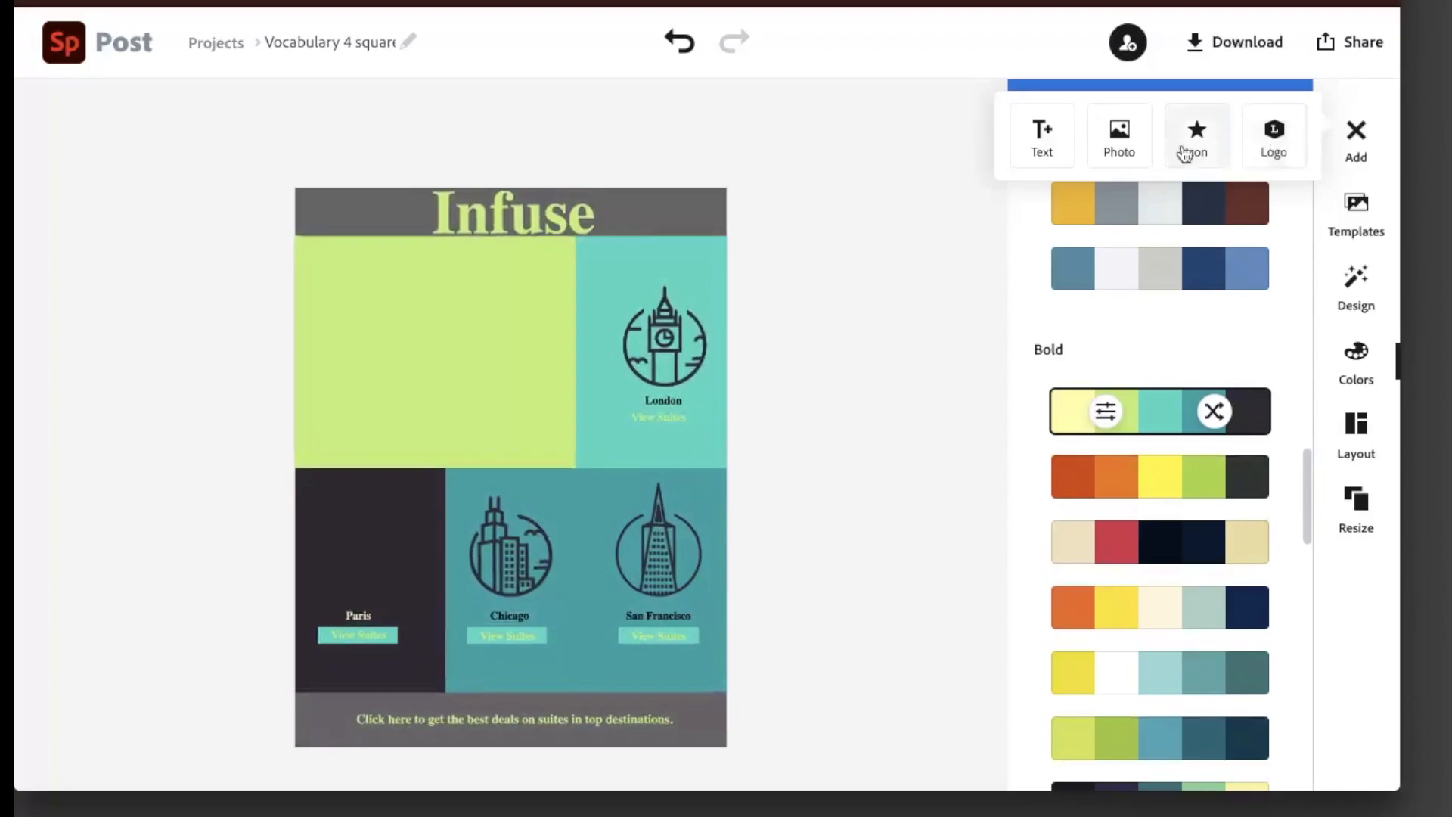
click(1125, 146)
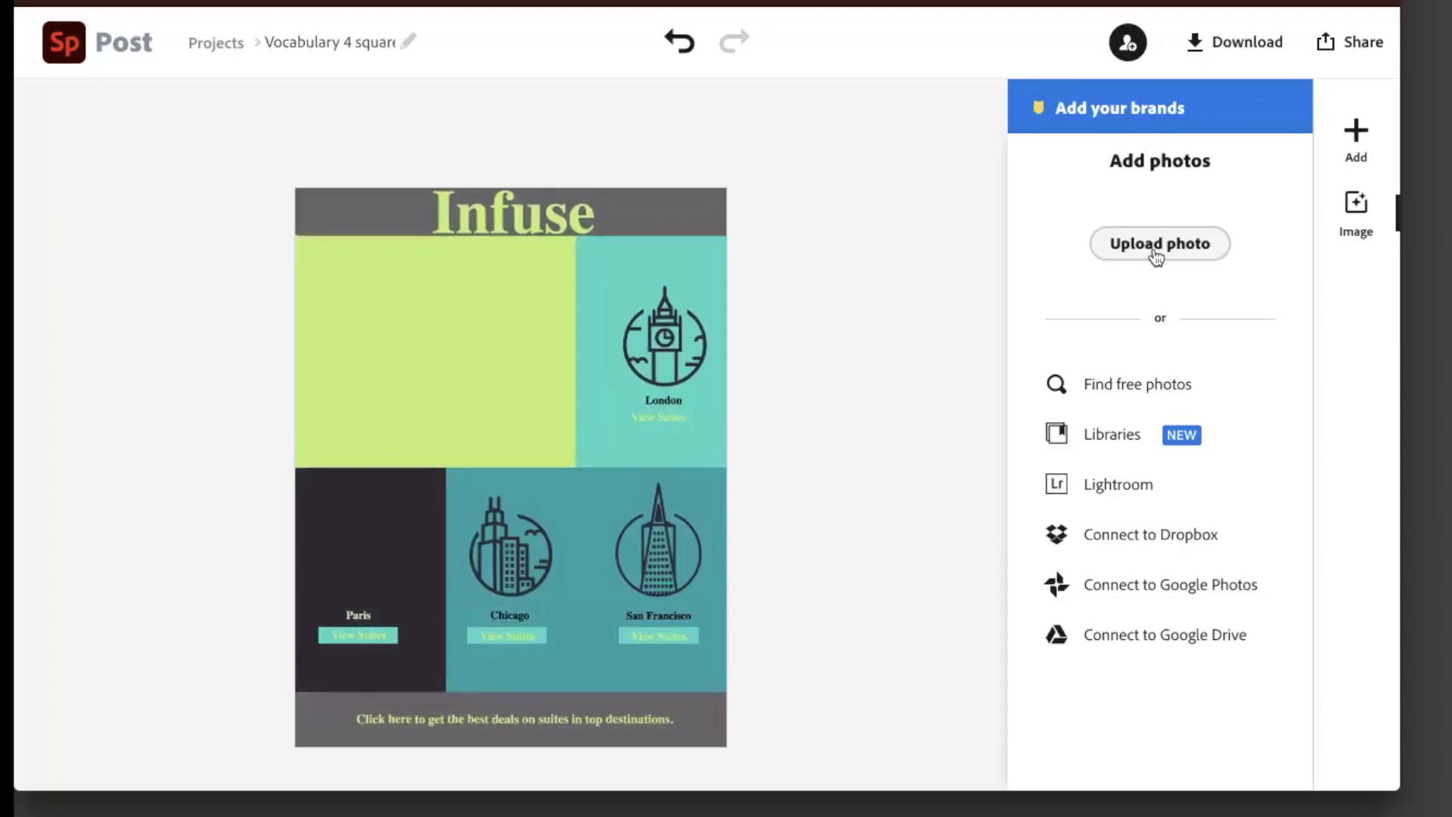
click(1123, 391)
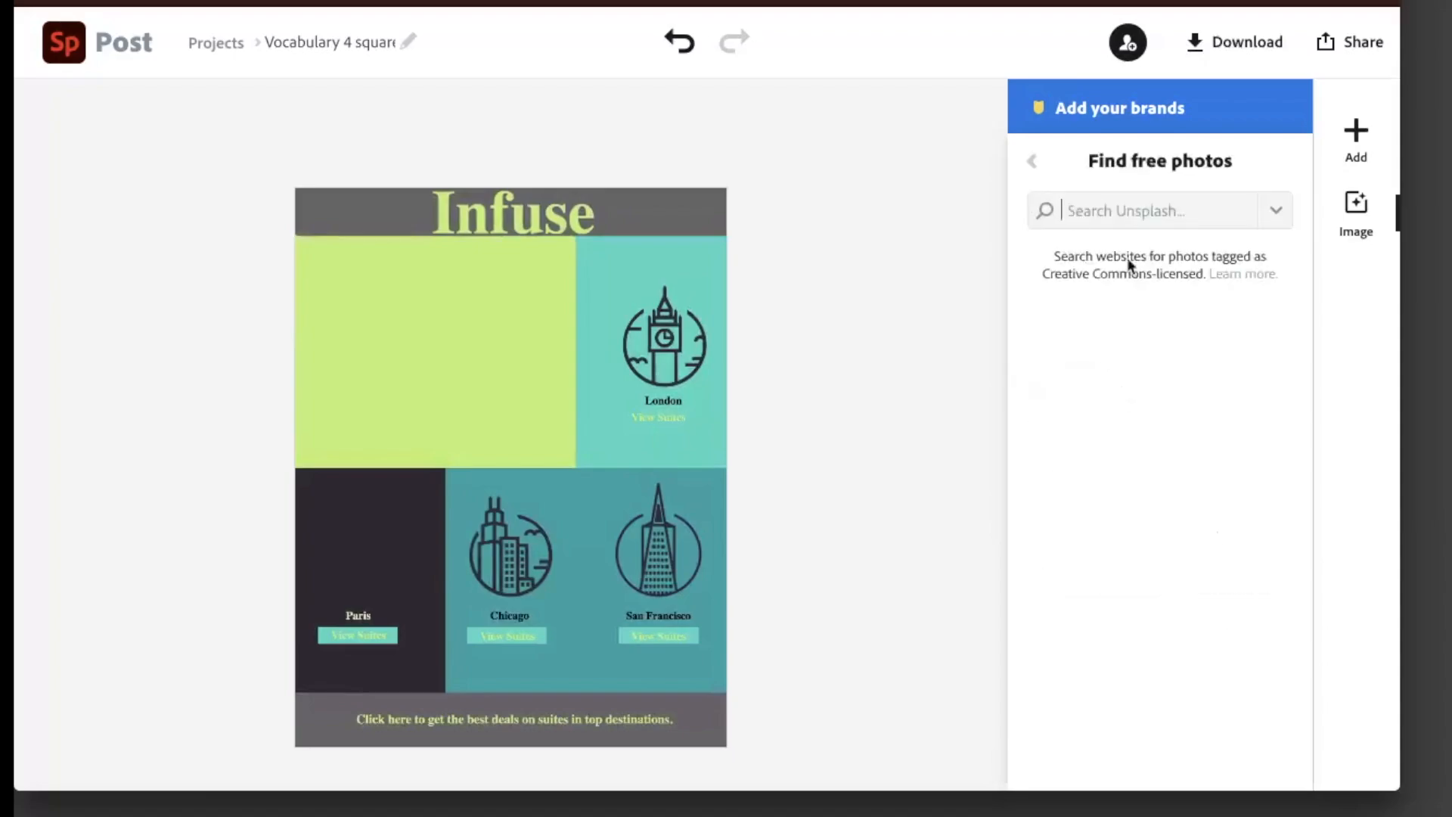
text(infuse)
key(Return)
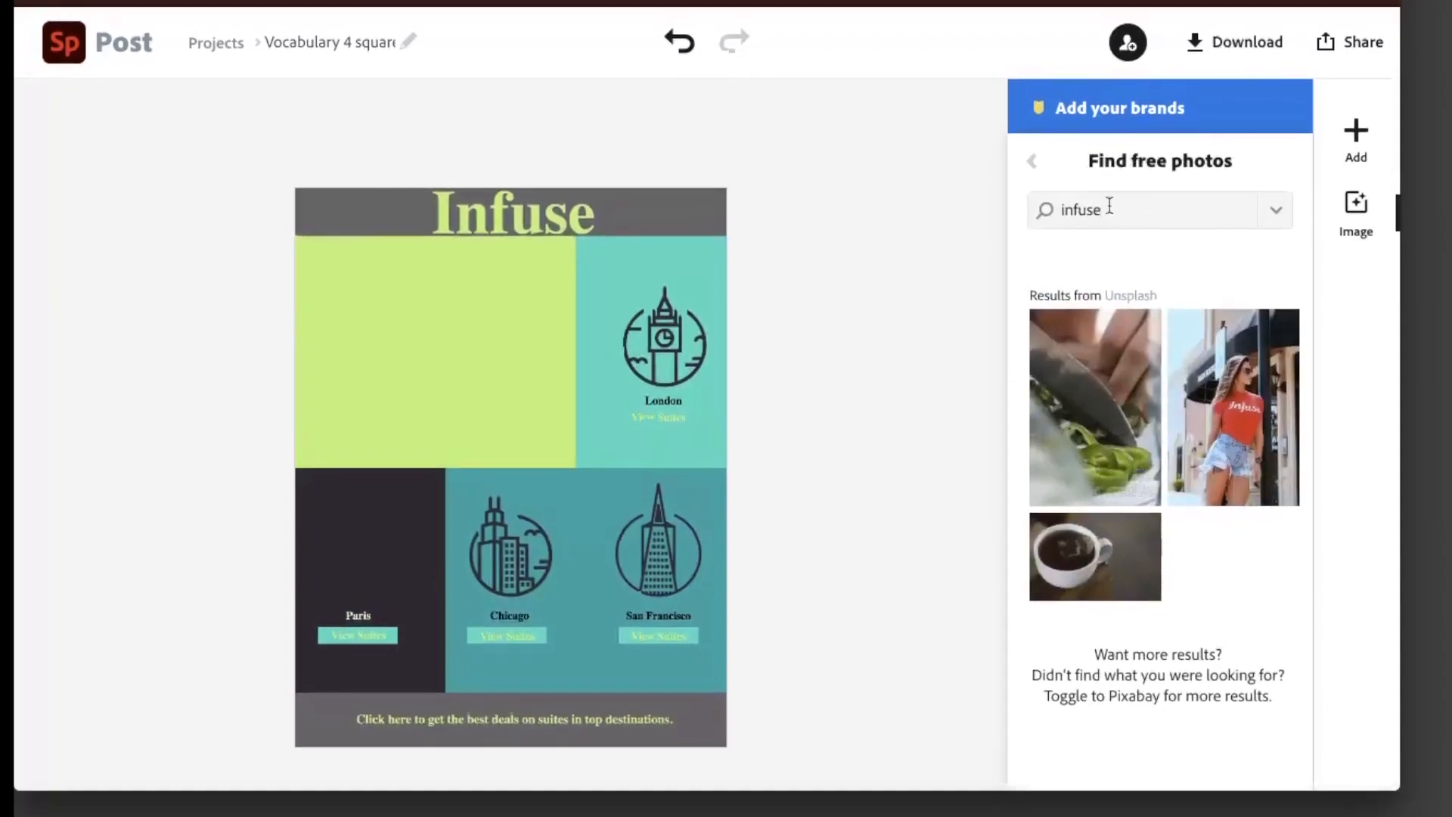
double_click(1139, 214)
text(steep)
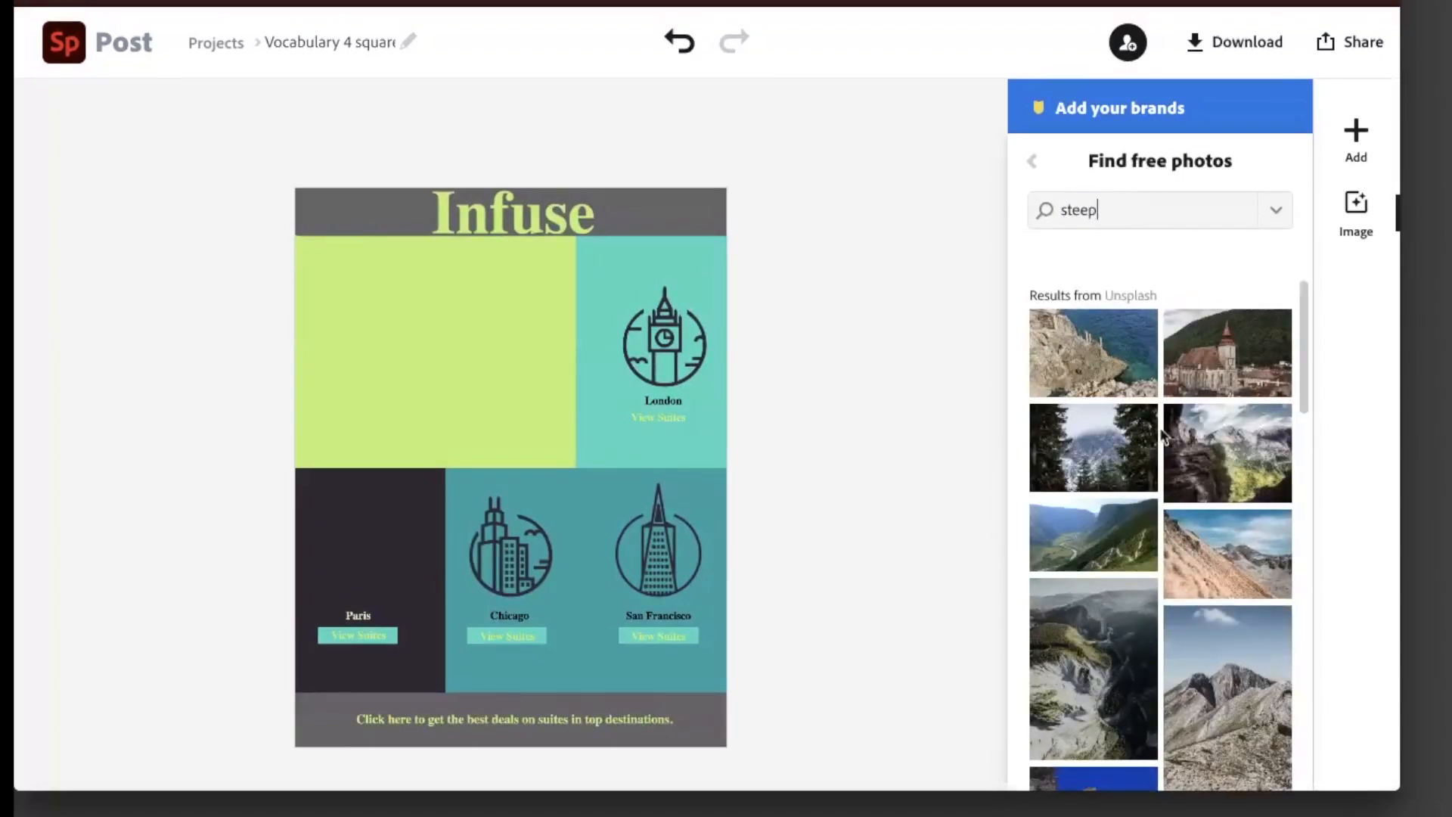
Switch the free photo source to Pixabay and search it for "infuse".
click(1277, 209)
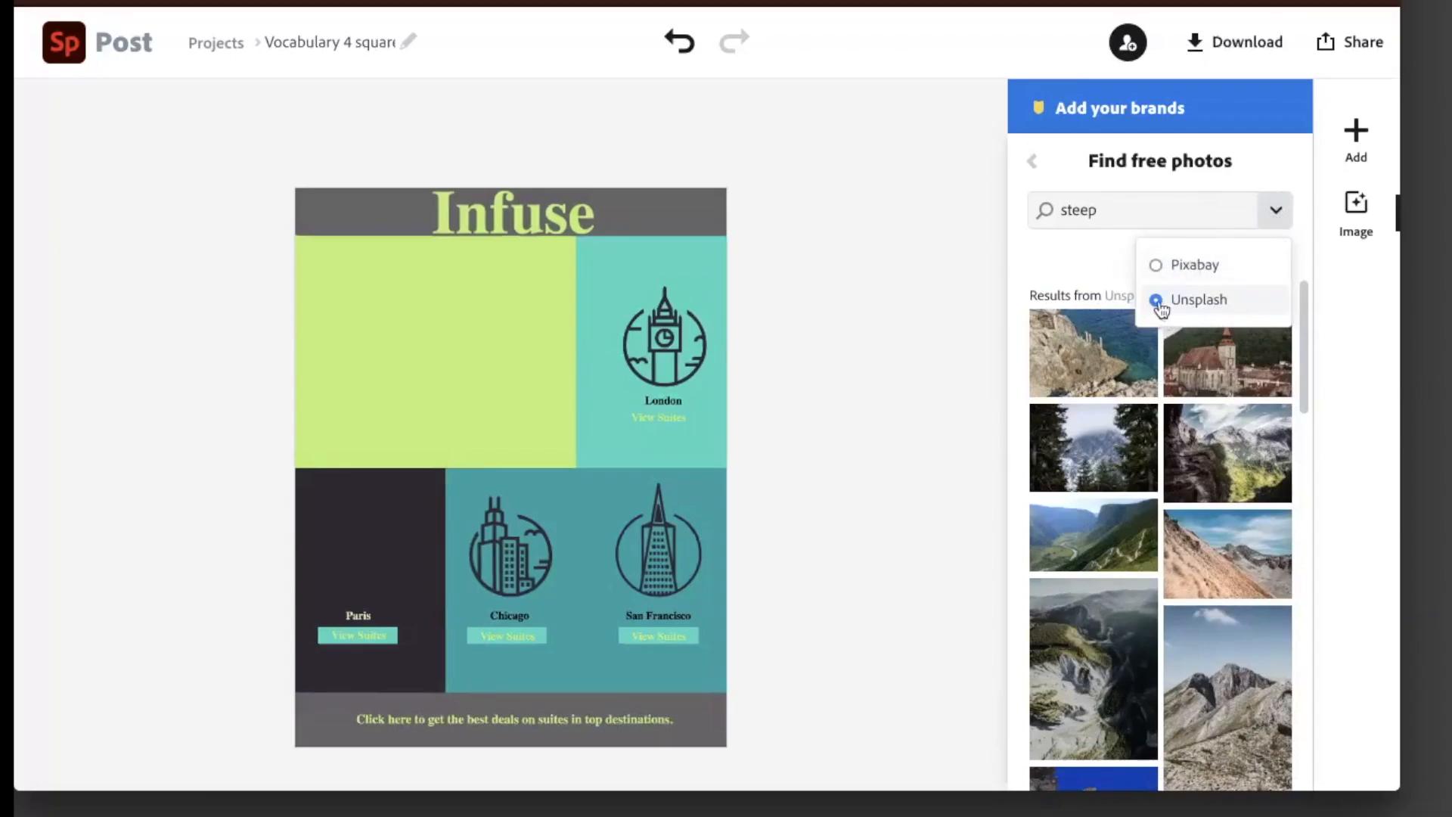
click(1156, 267)
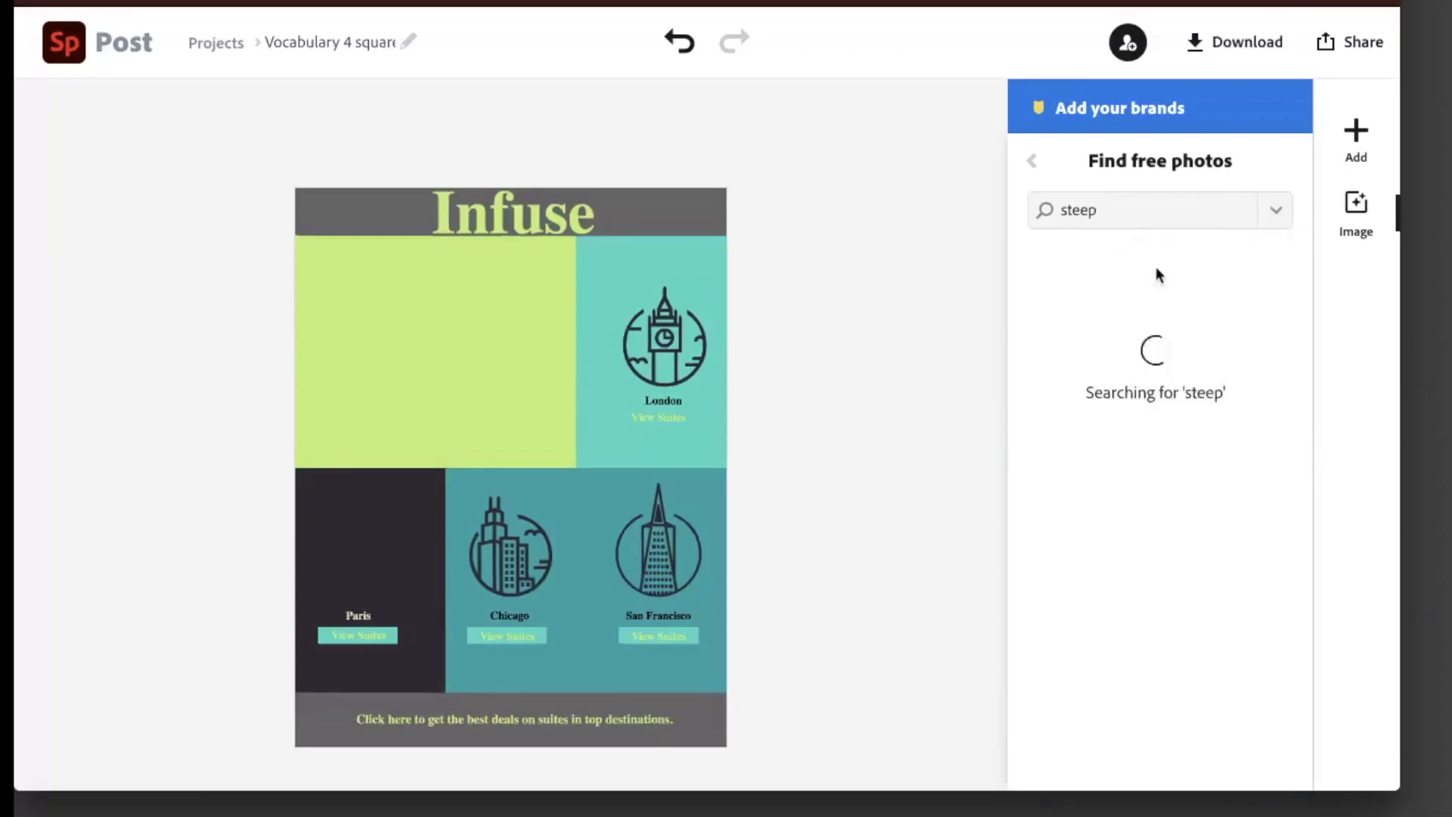
double_click(1127, 207)
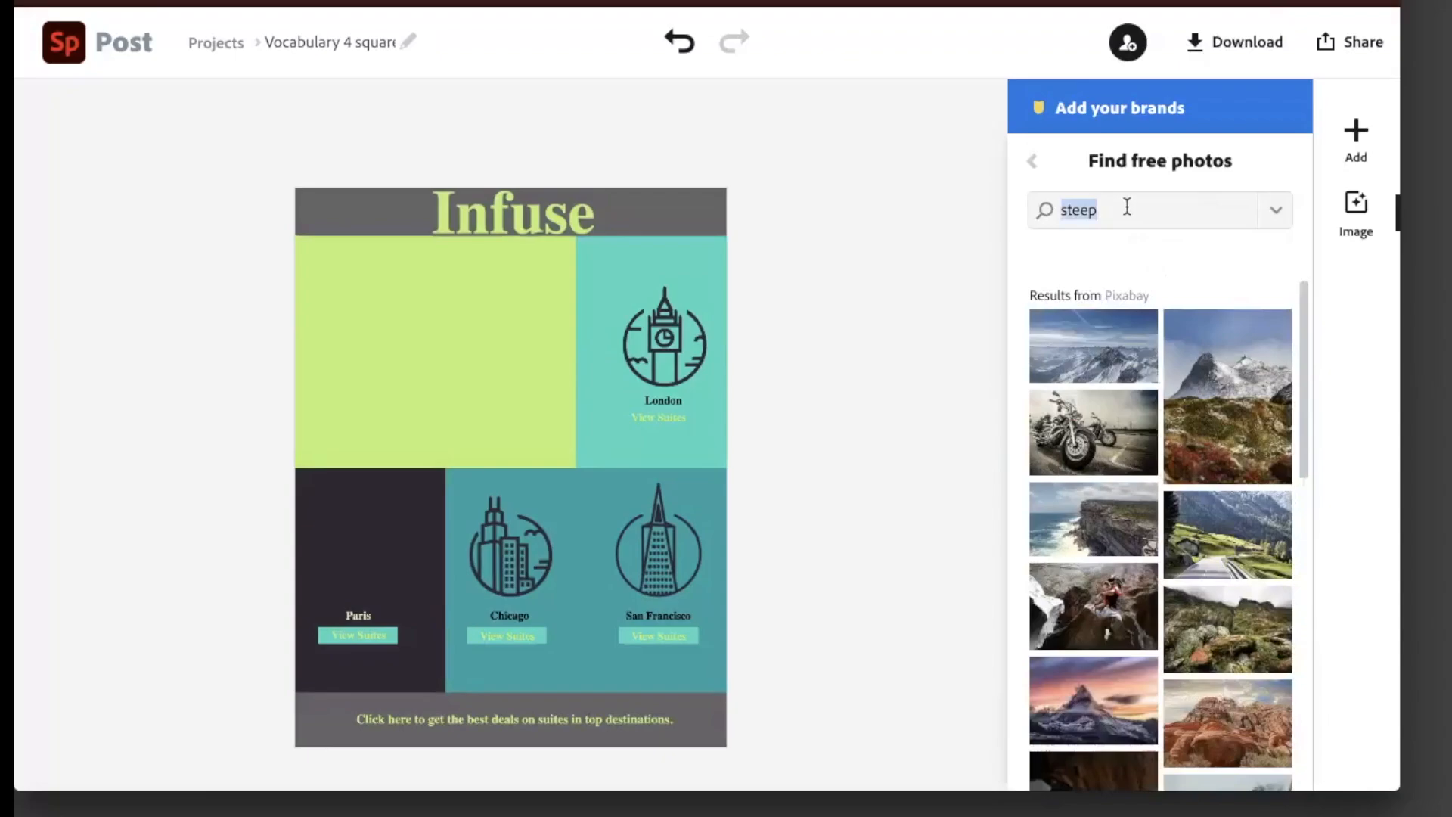
text(infuse)
key(Return)
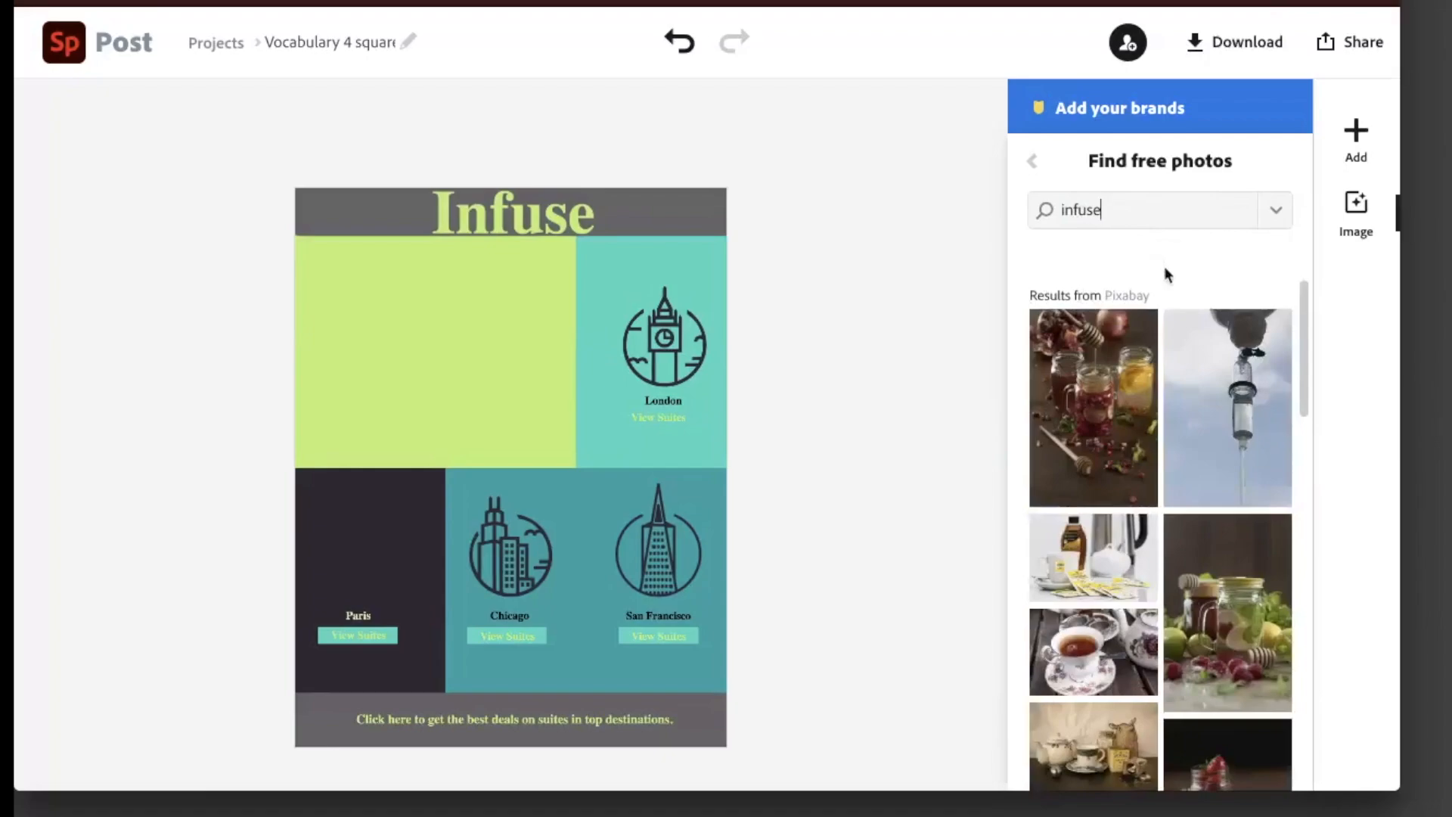
Add the photo of two jars with limes and raspberries as a freely movable image, and enlarge it slightly over the lime cell.
scroll(1158, 415, down, 2)
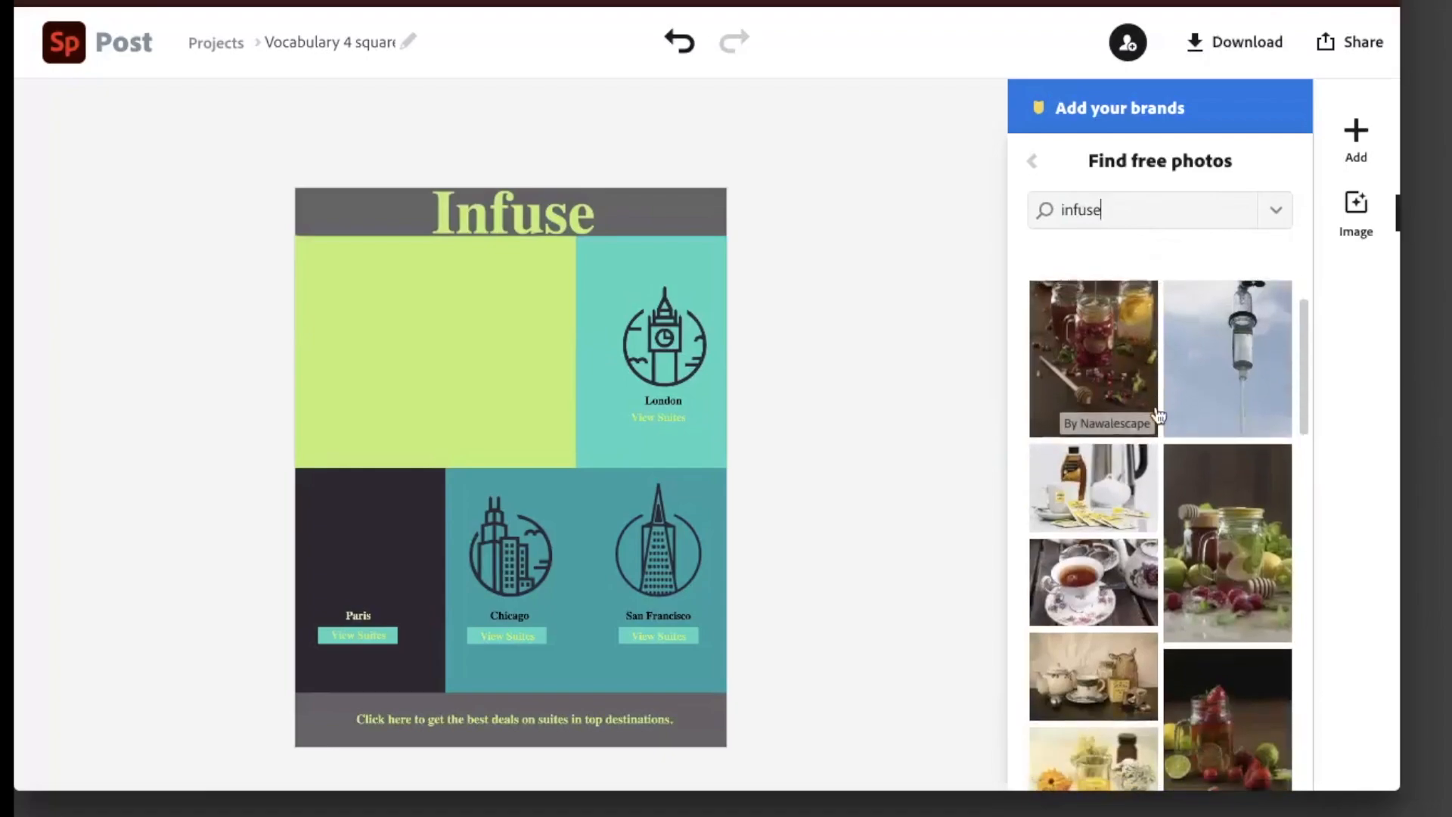
scroll(1158, 415, down, 3)
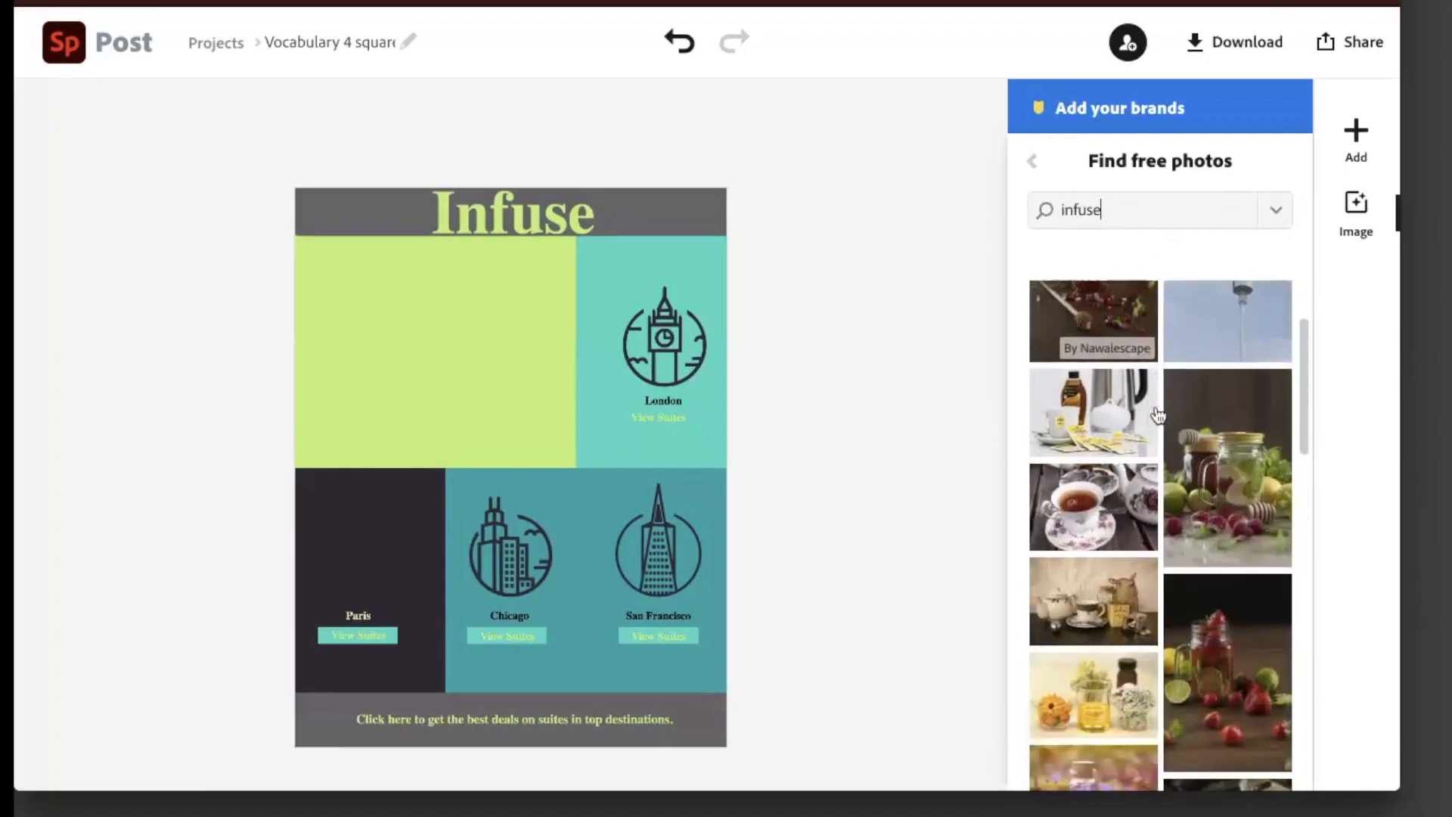
scroll(1157, 415, down, 1)
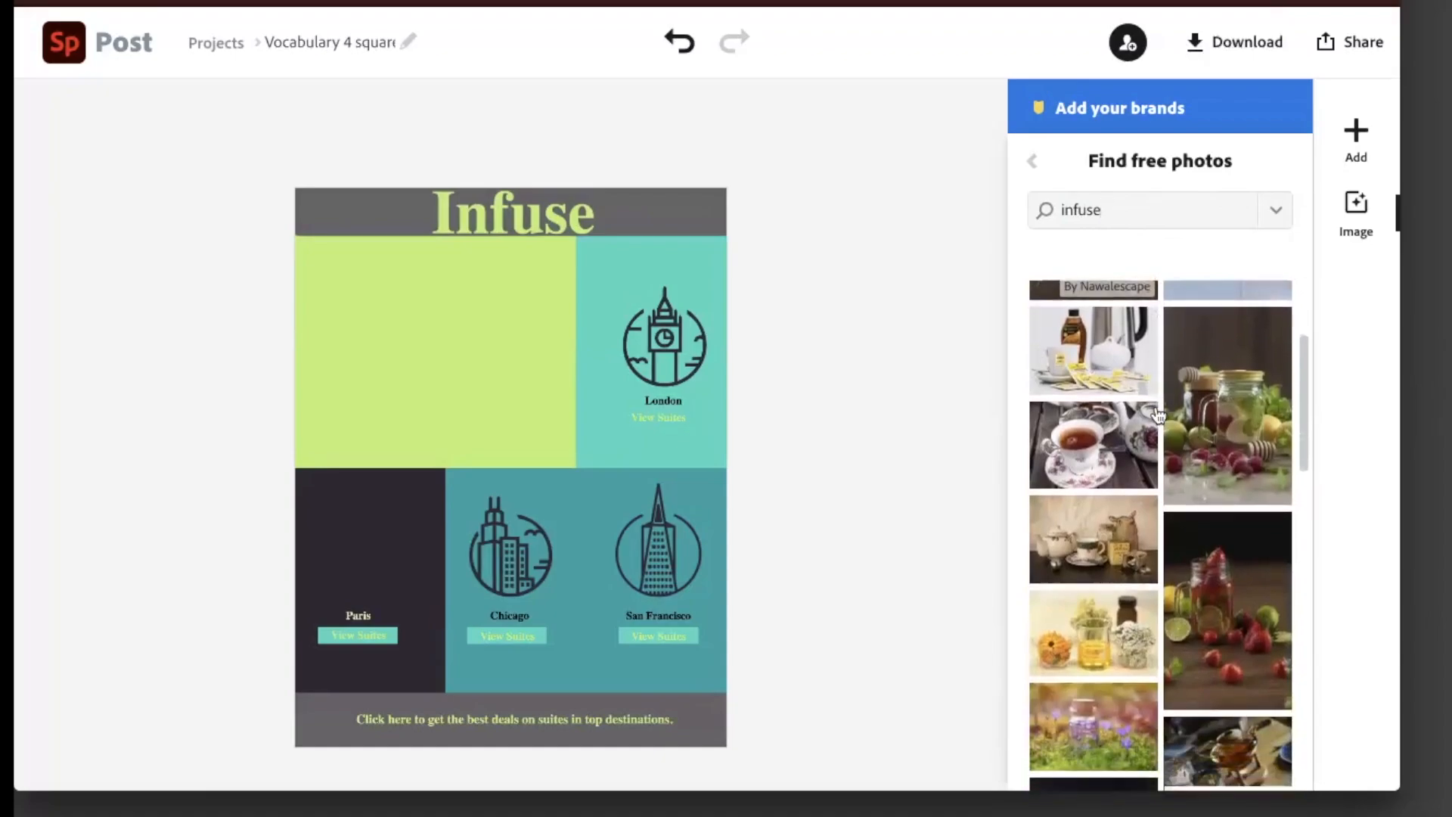
click(1241, 434)
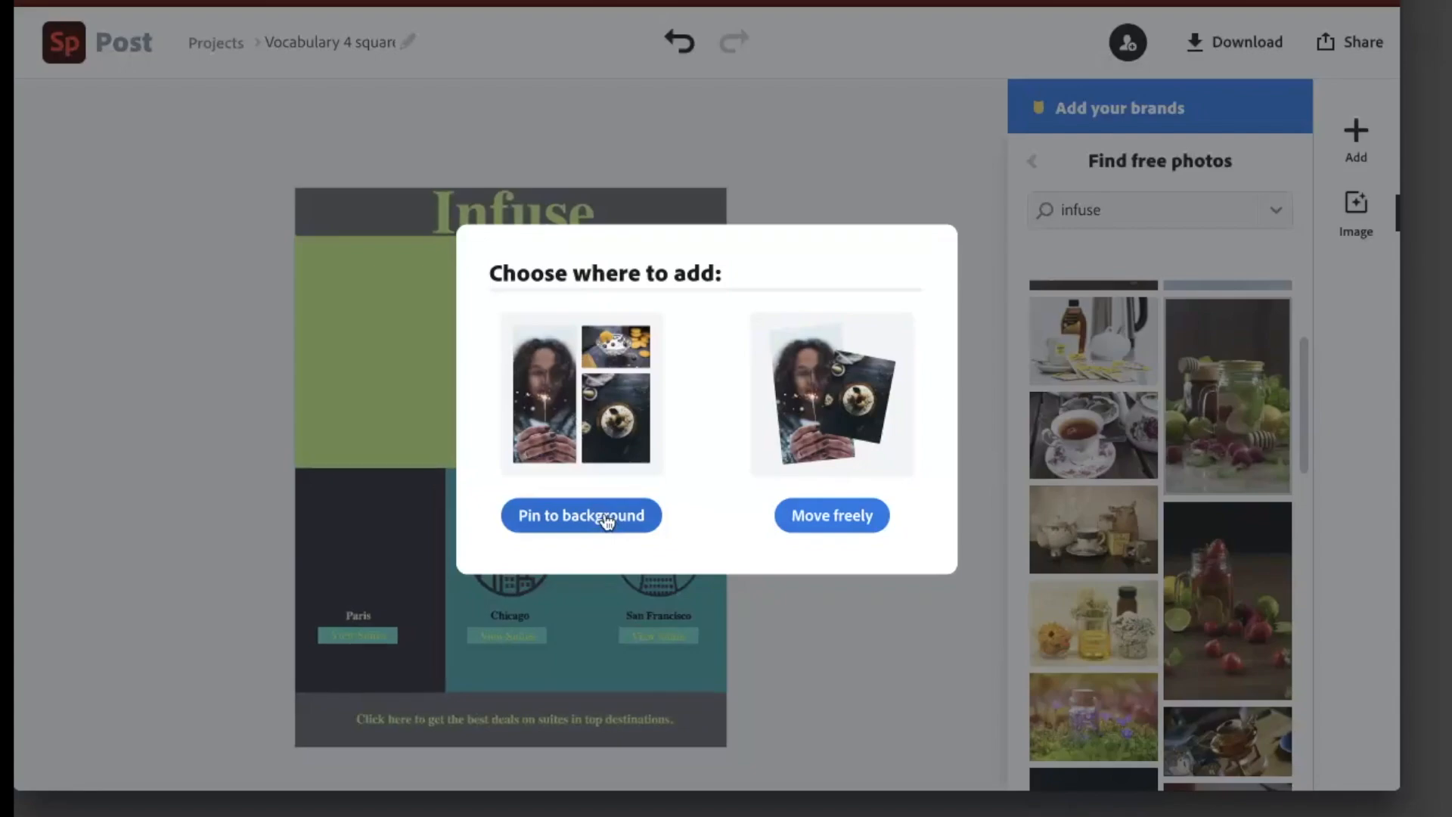
click(829, 516)
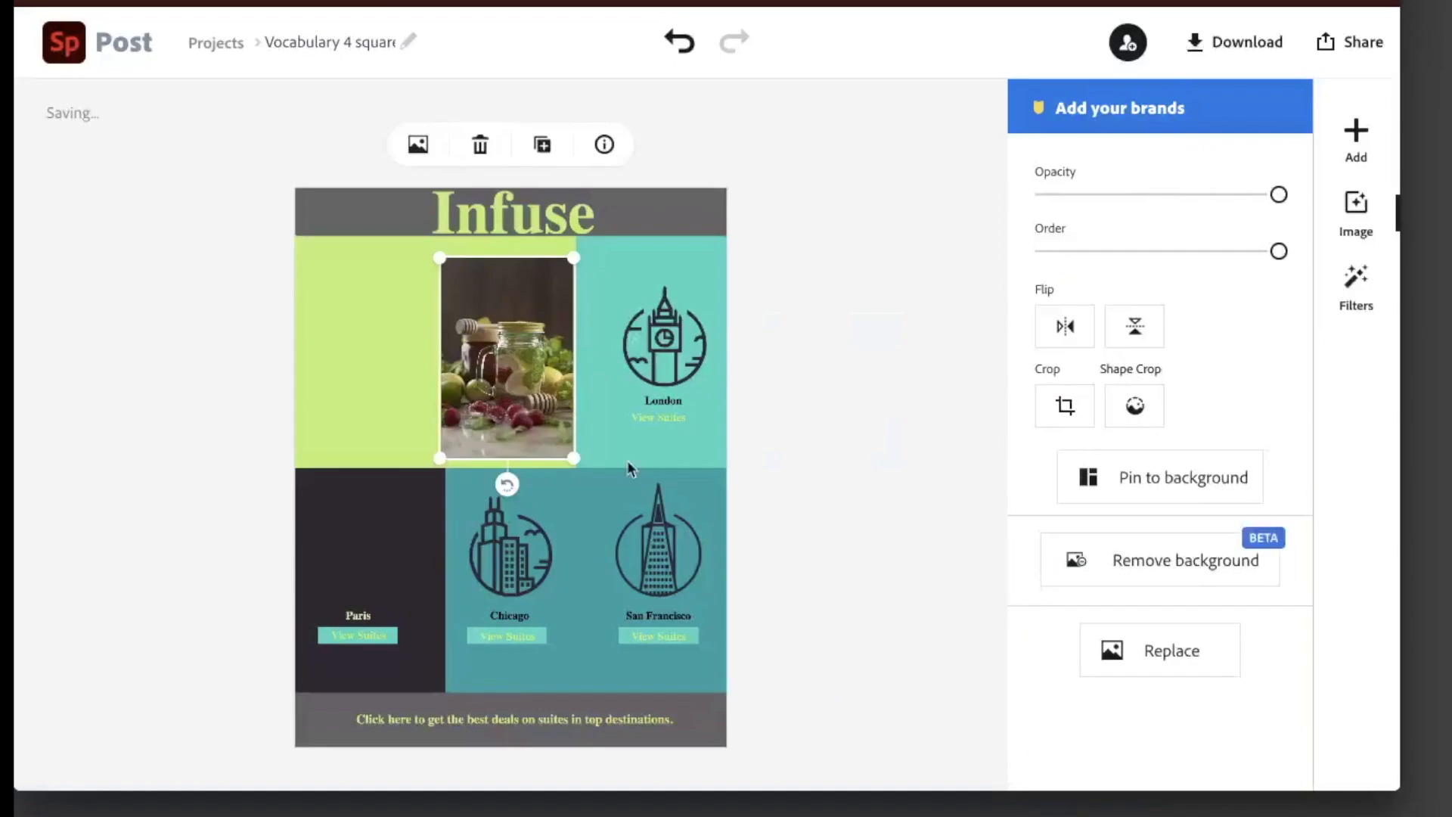
drag(514, 378, 434, 362)
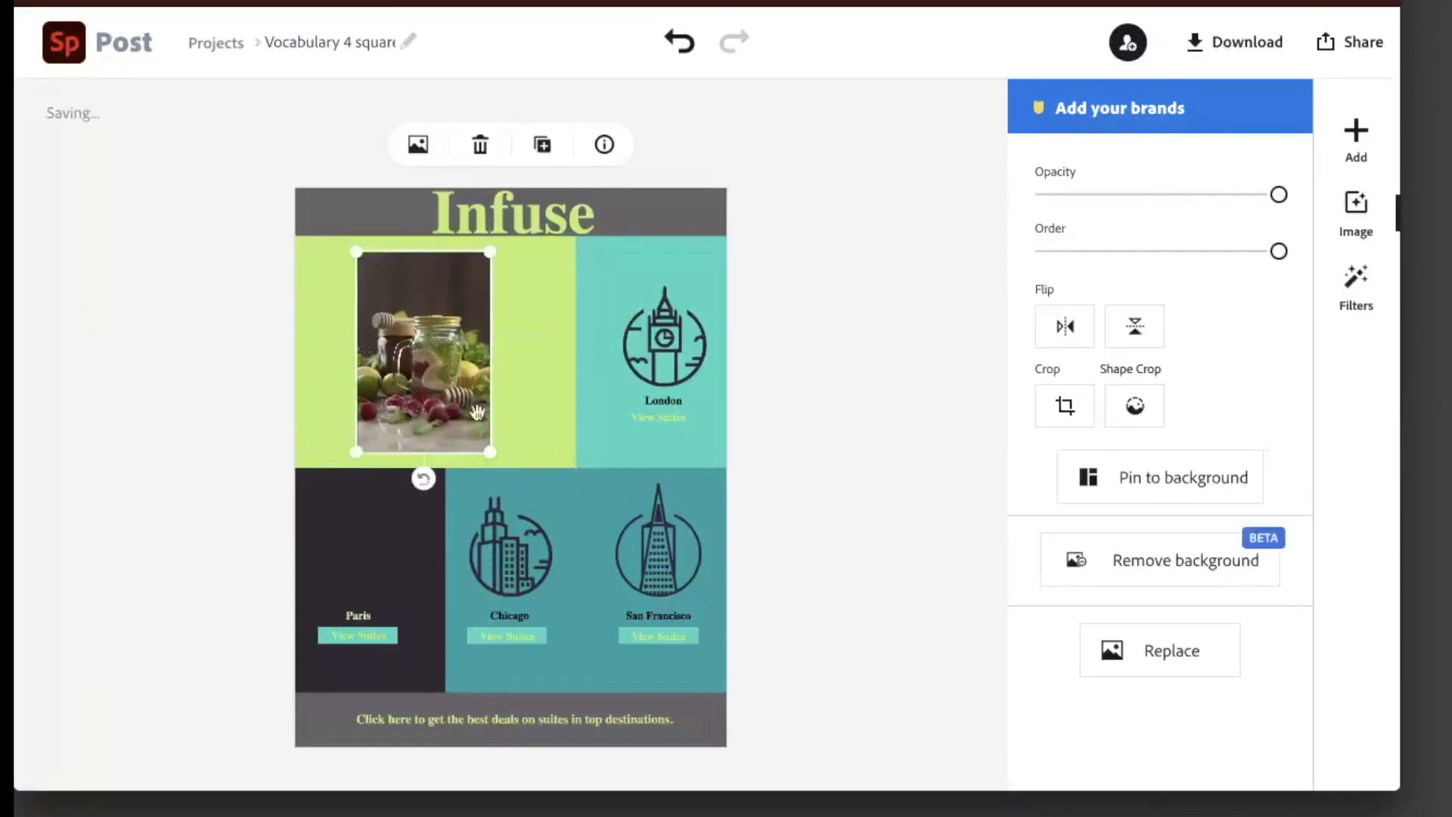
drag(494, 455, 543, 451)
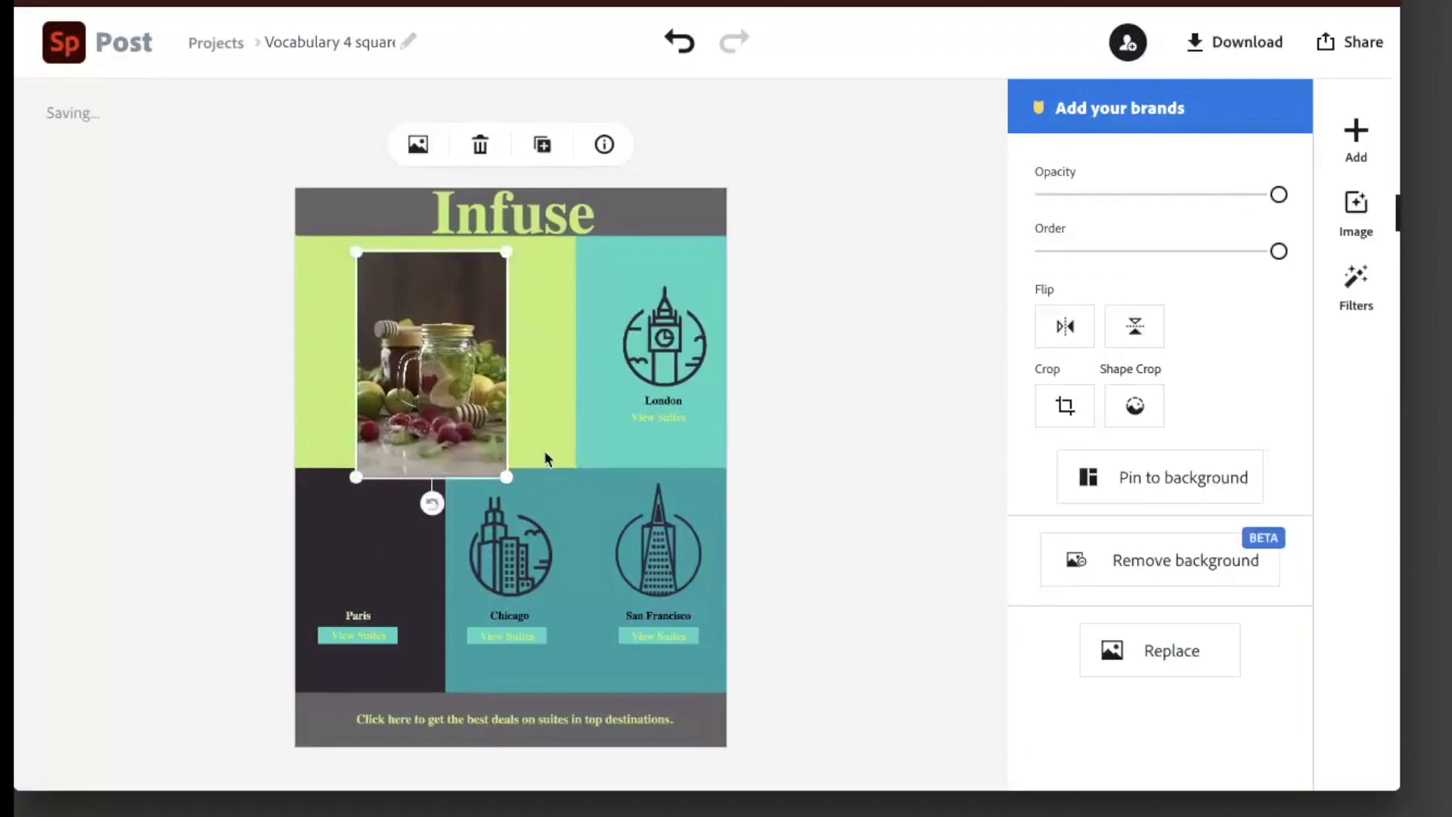
Delete the London clock tower icon, its label and its "View Suites" text from the teal cell.
click(674, 368)
key(Delete)
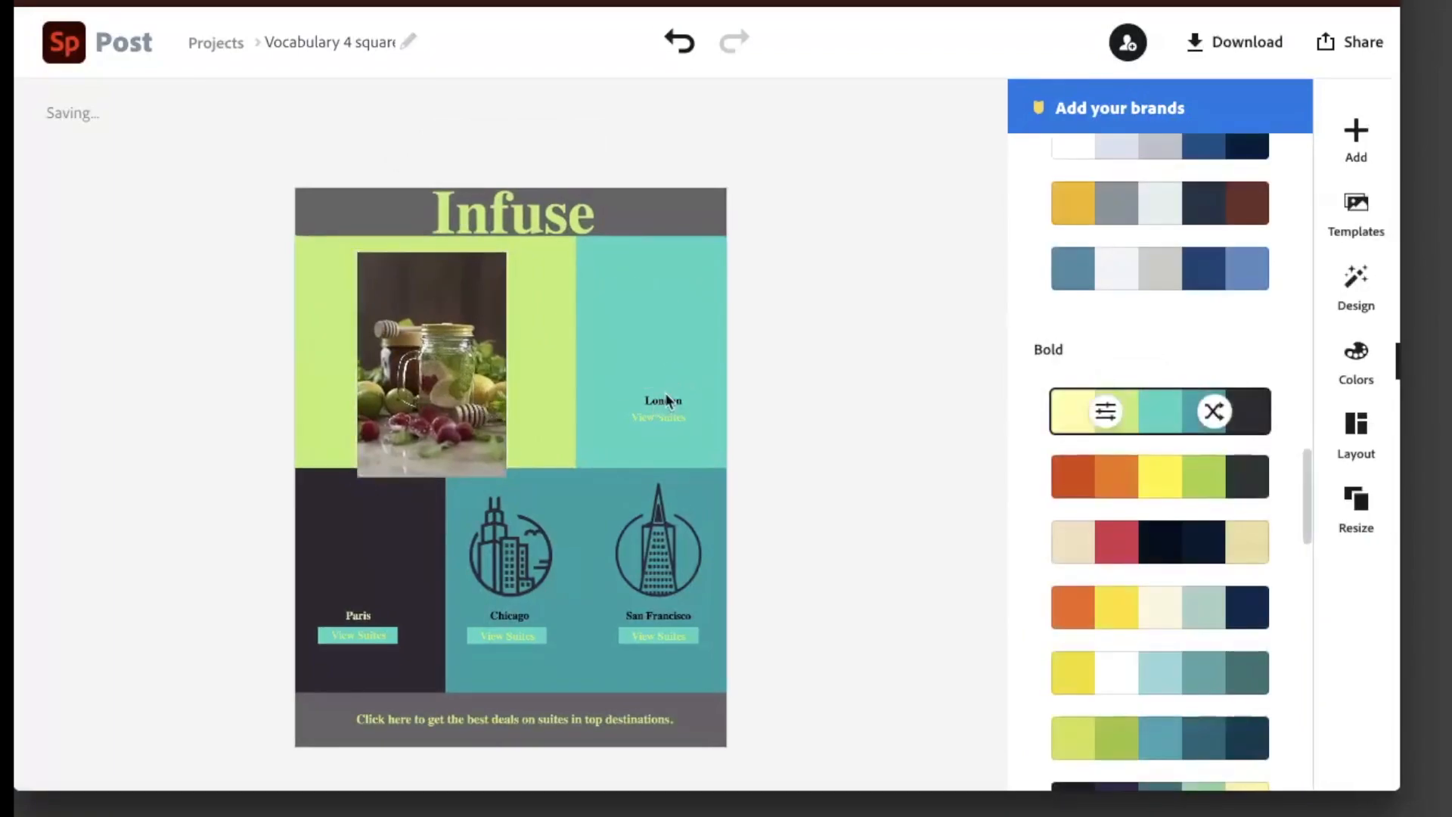
click(665, 402)
key(Delete)
click(661, 417)
key(Delete)
Move the jar photo into the emptied teal cell beside the lime one, enlarge it to fill the cell, and deselect it.
drag(461, 356, 678, 338)
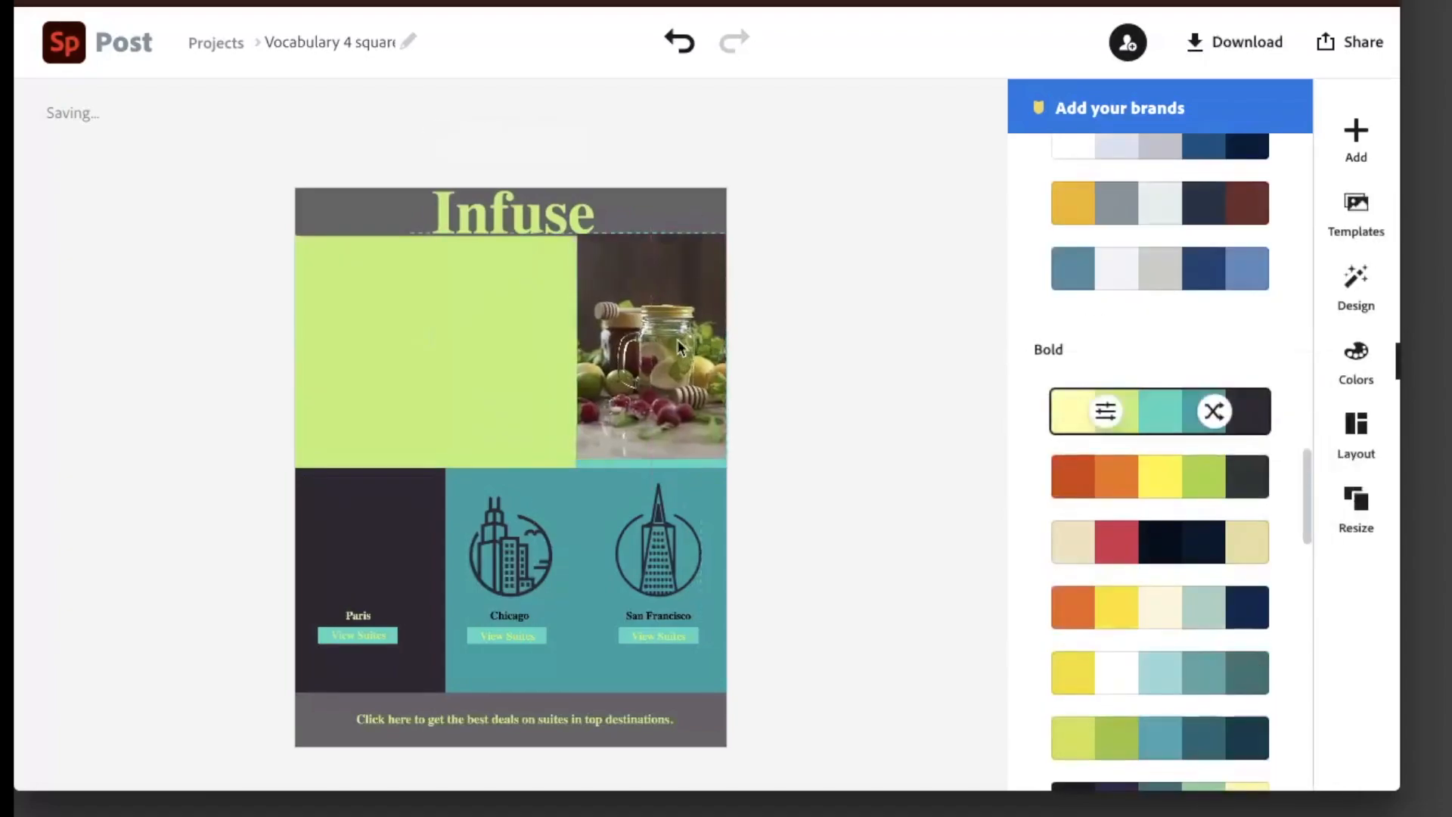
click(657, 439)
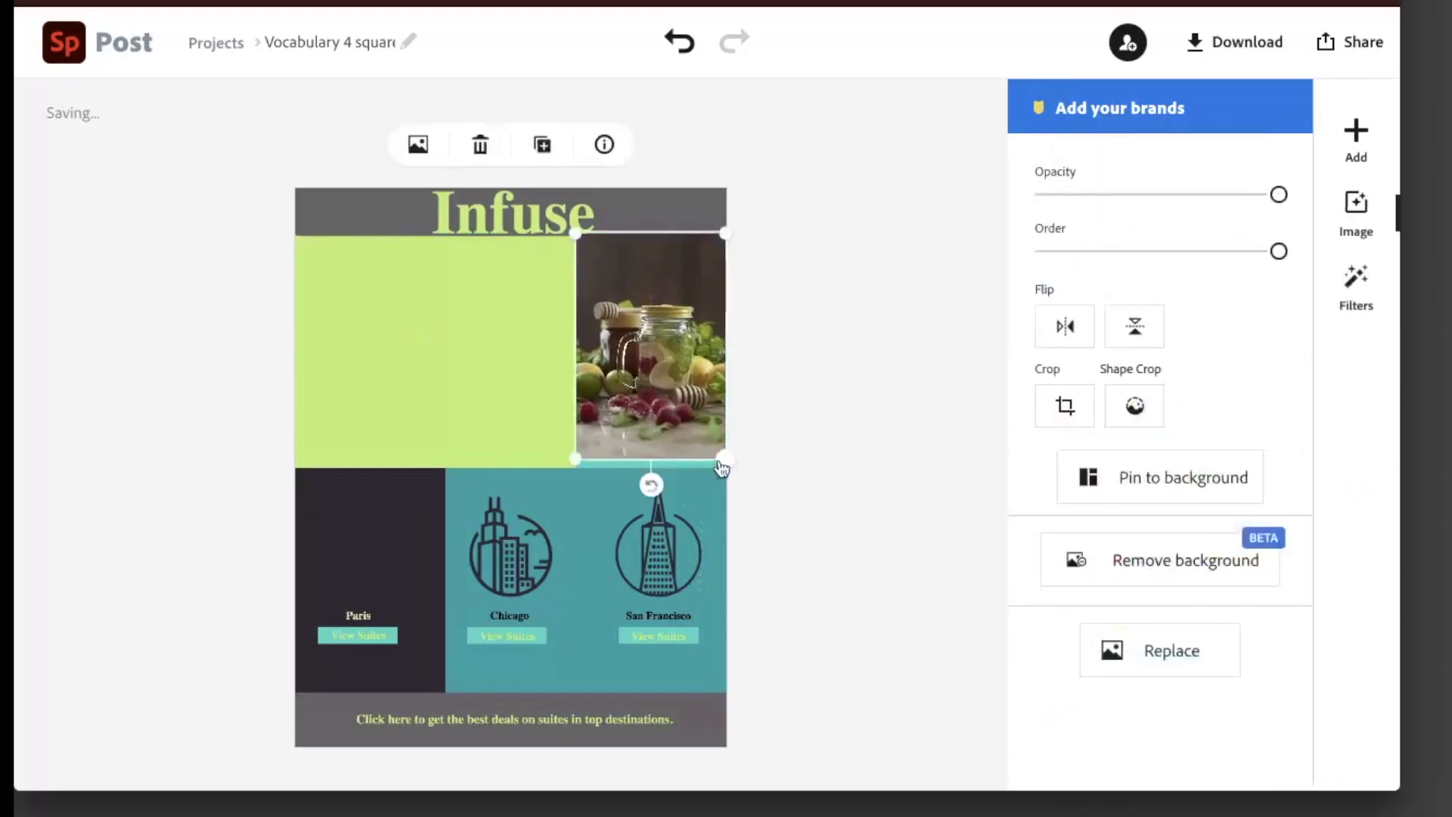
drag(723, 475, 729, 482)
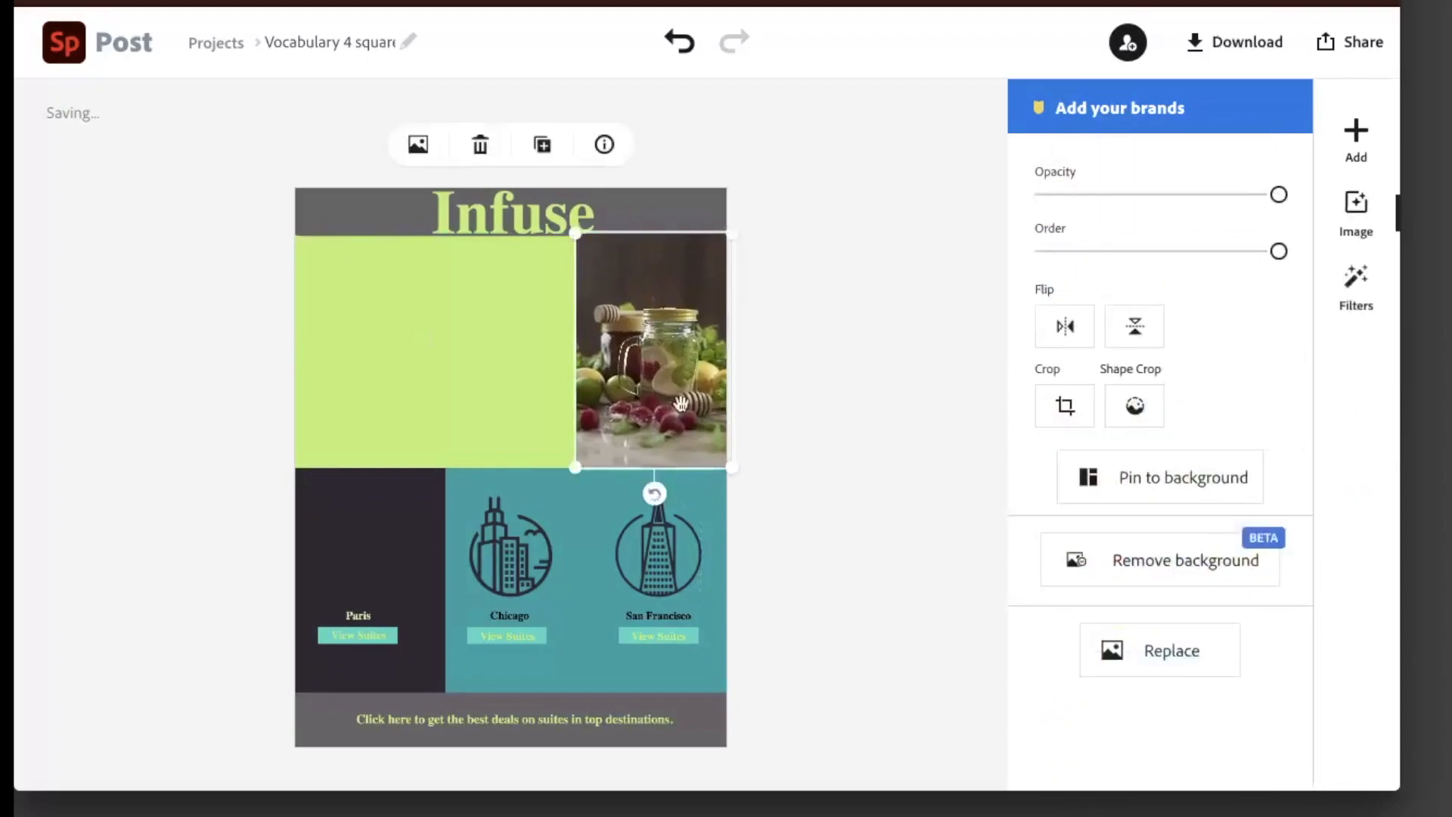
drag(673, 404, 677, 407)
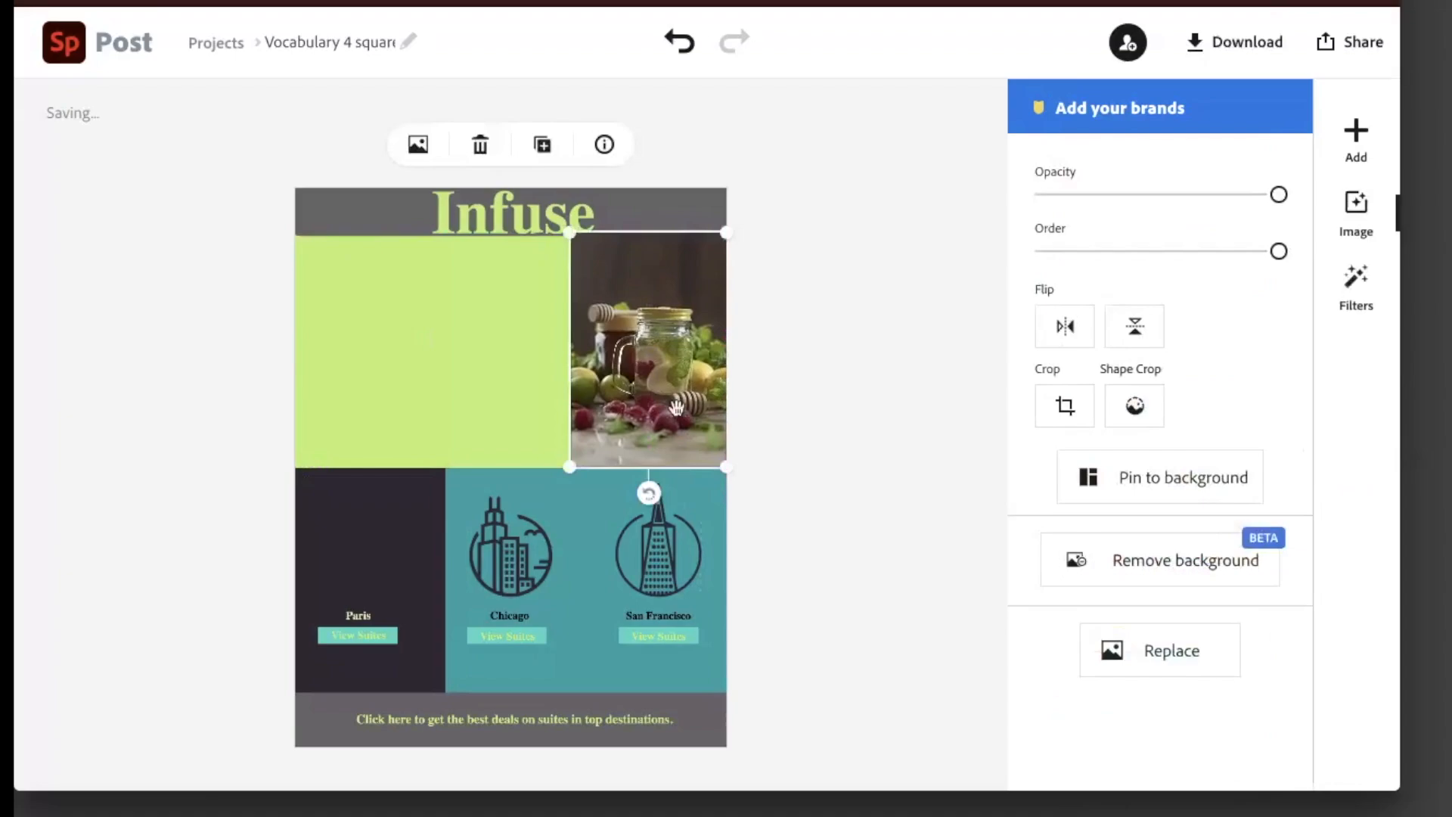
click(503, 384)
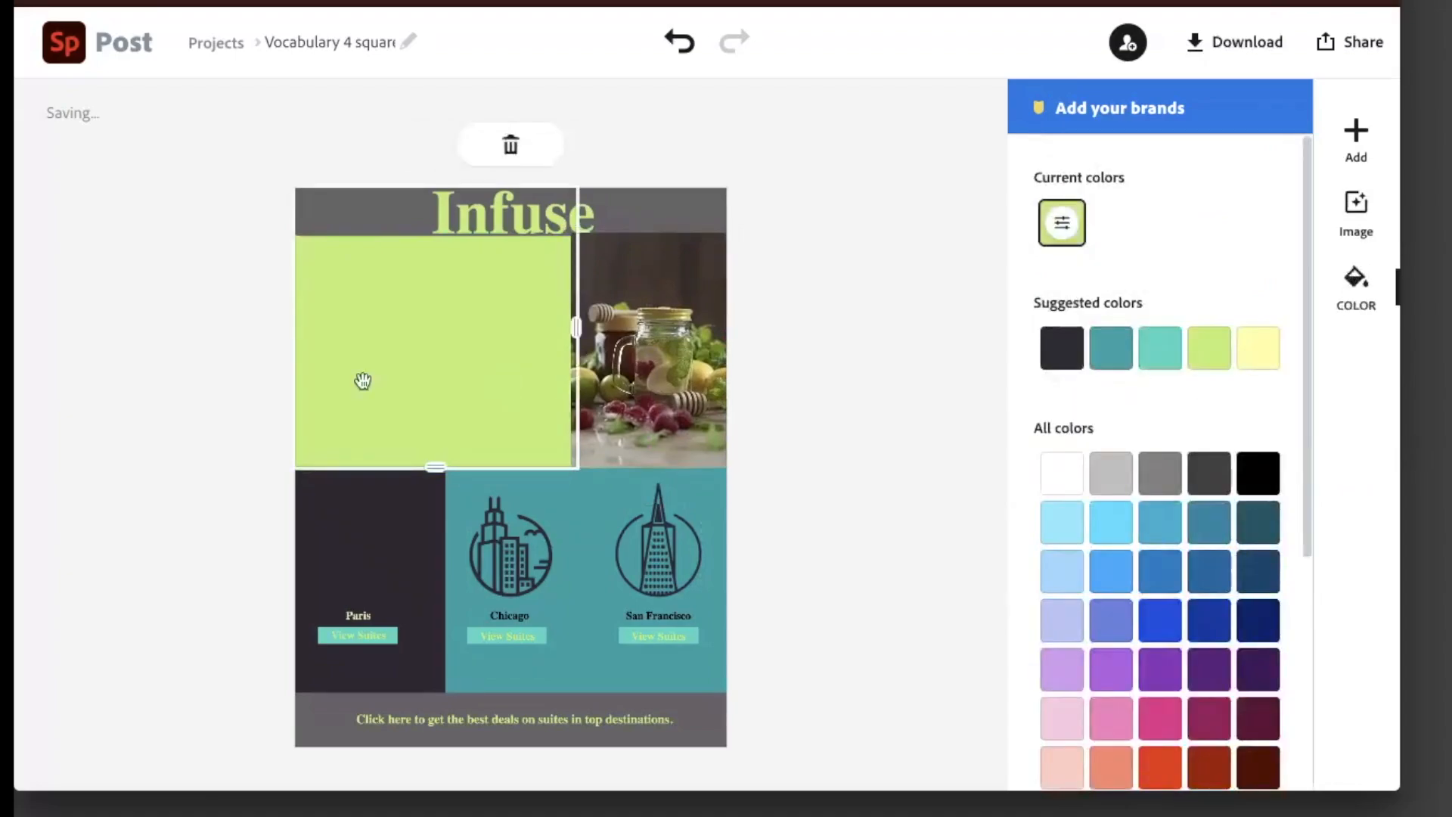
click(213, 380)
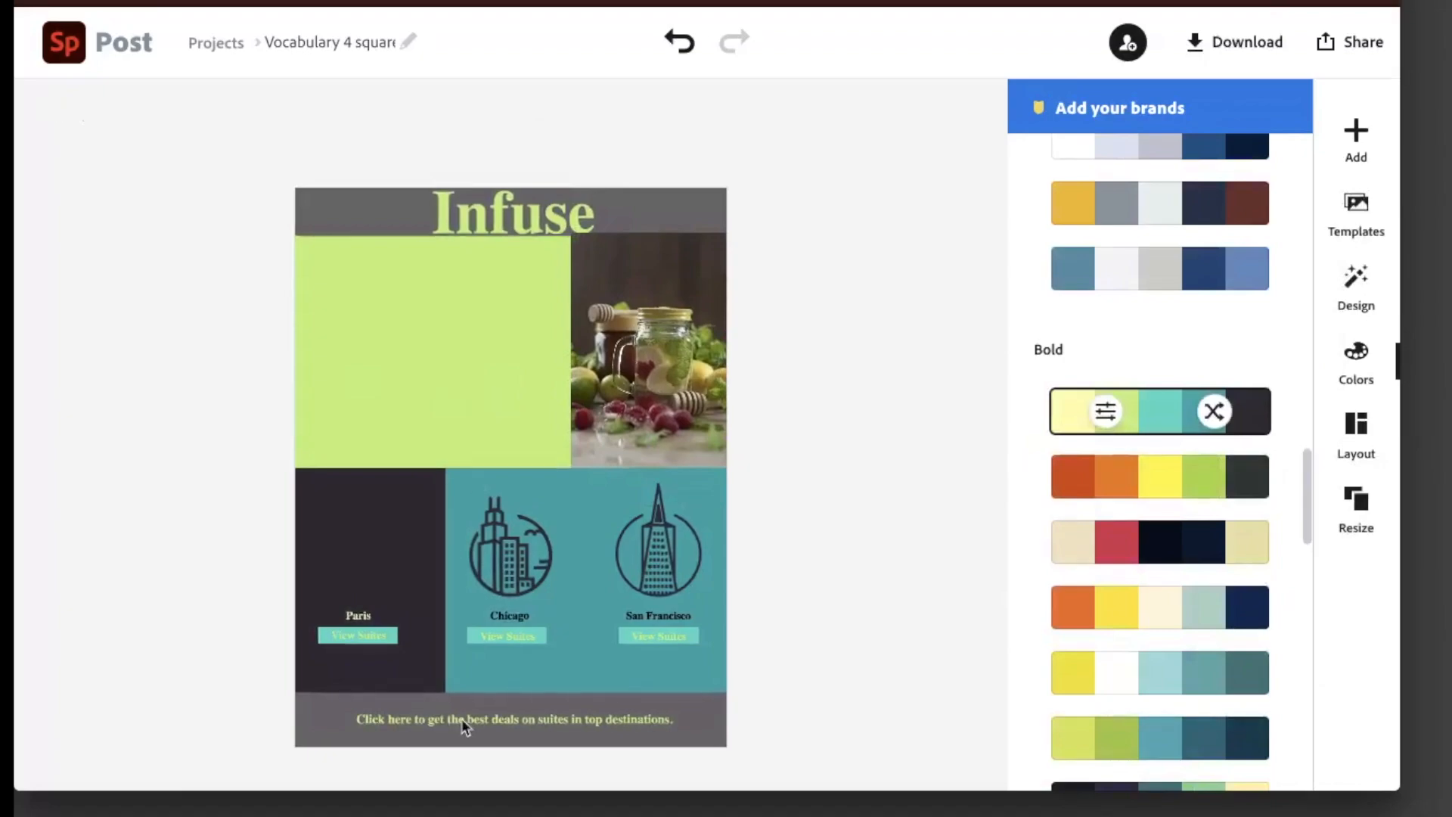
Clear the footer sentence about suite deals and consult the definition of infuse on the four-square example slide.
click(488, 717)
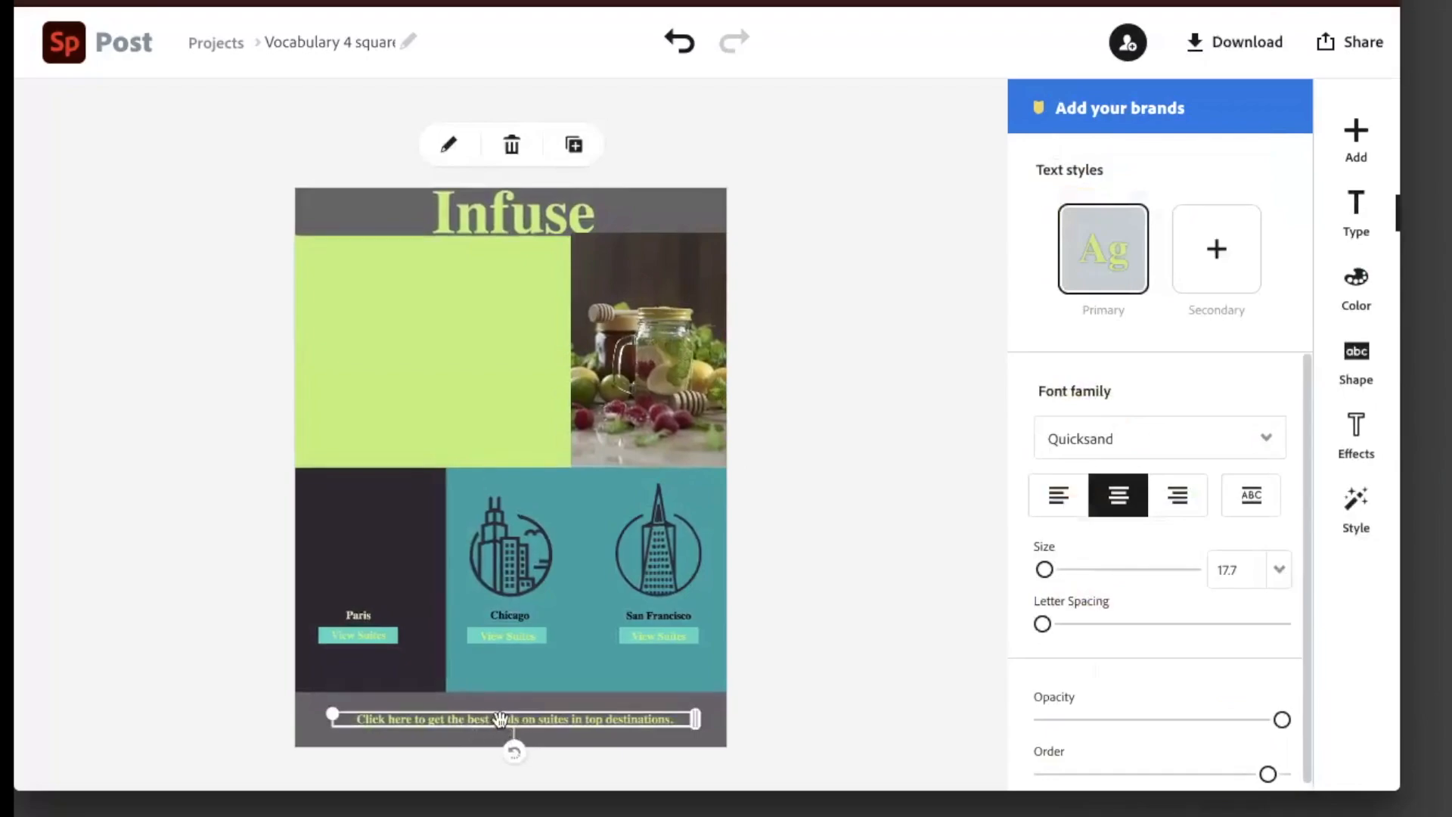
double_click(500, 718)
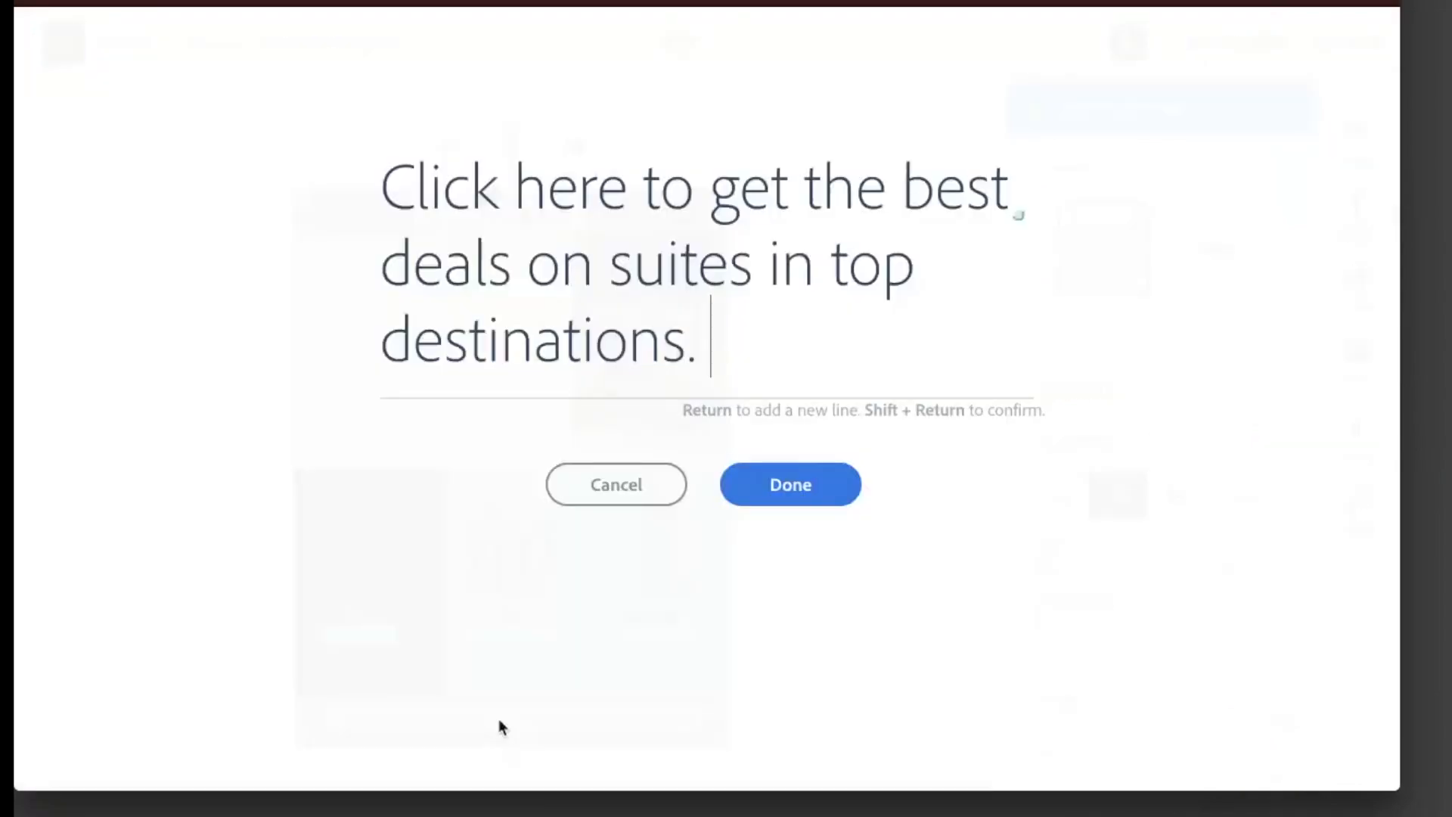
drag(694, 352, 383, 184)
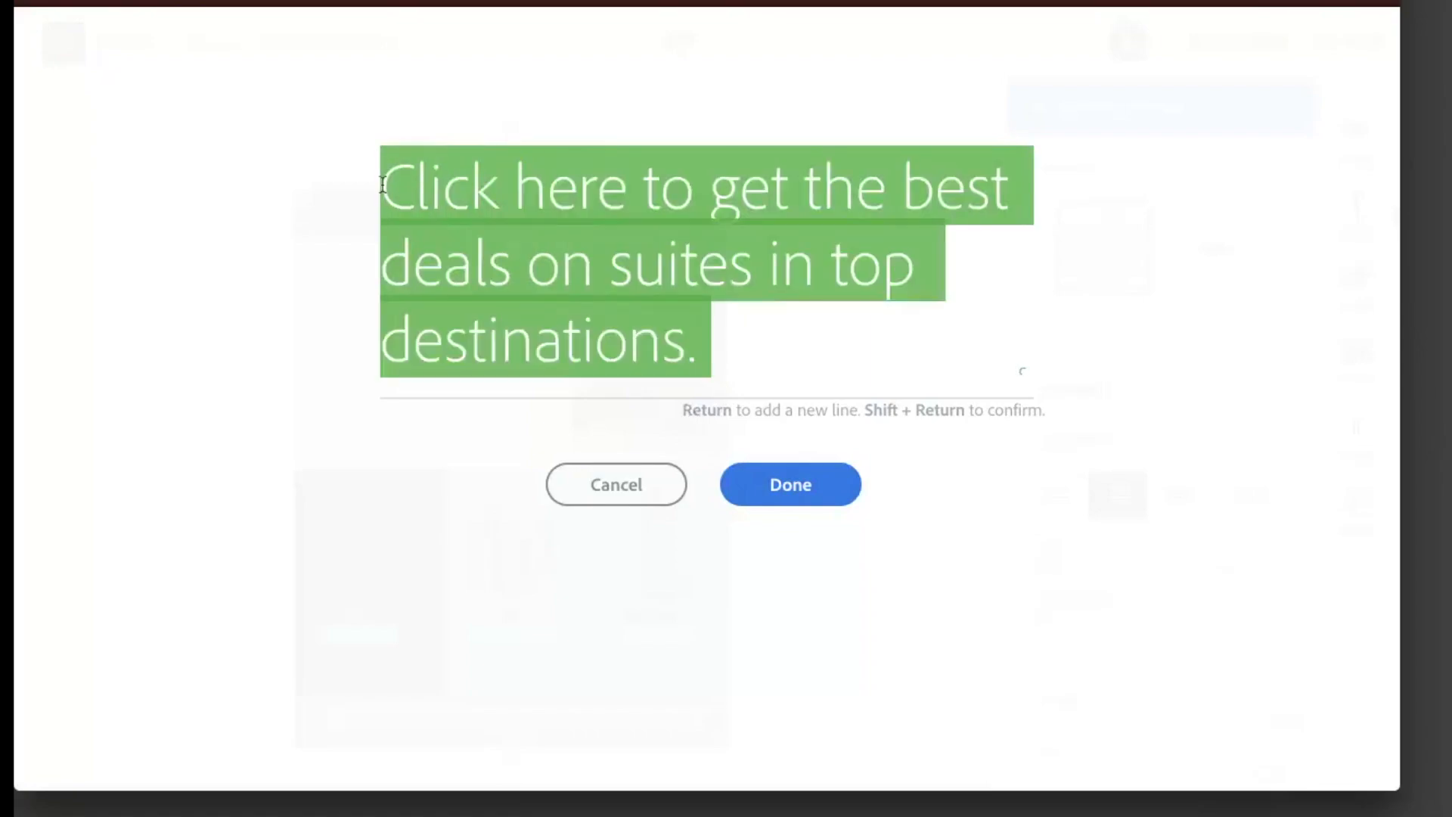
key(BackSpace)
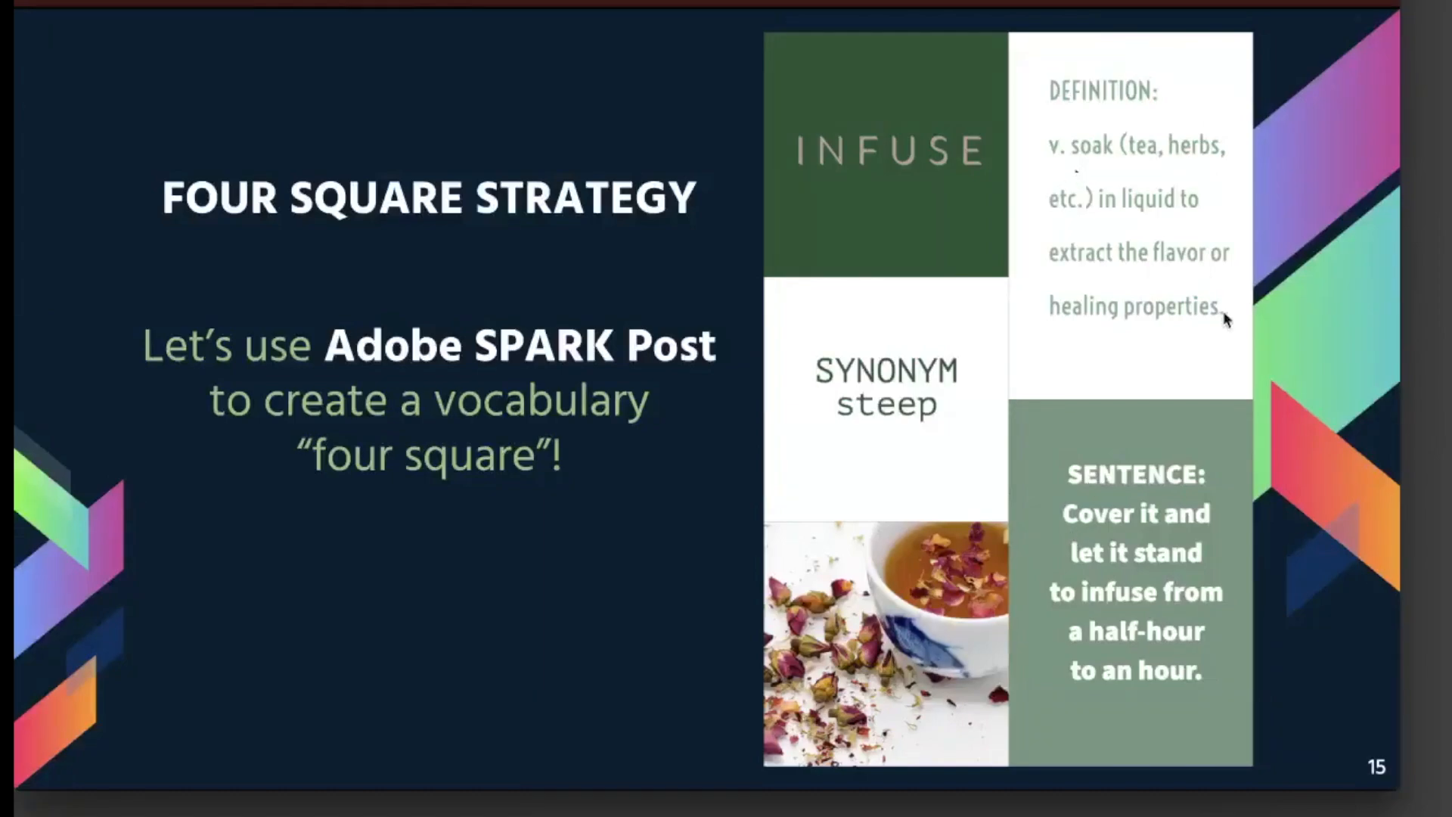
click(1092, 166)
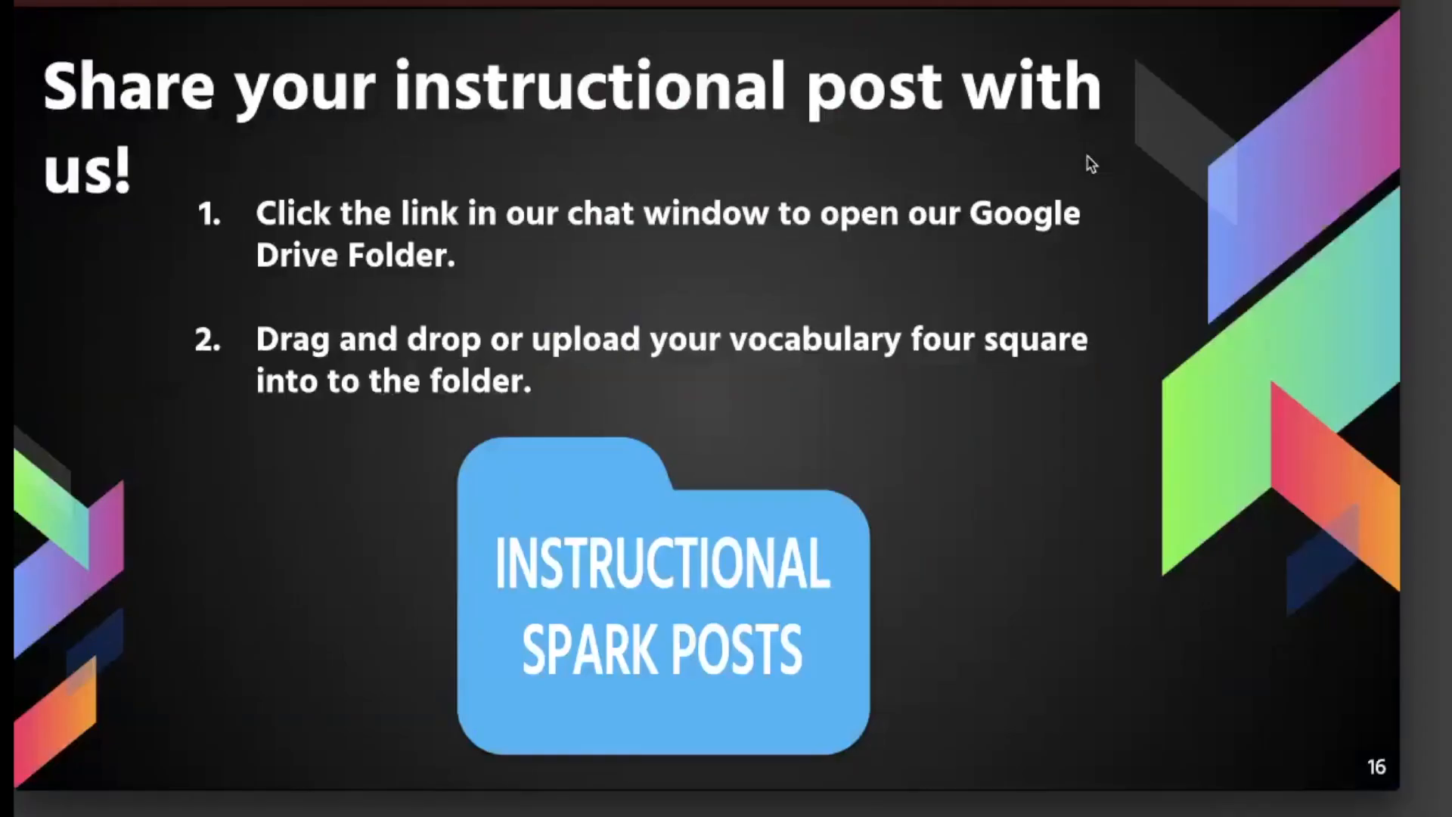
key(Left)
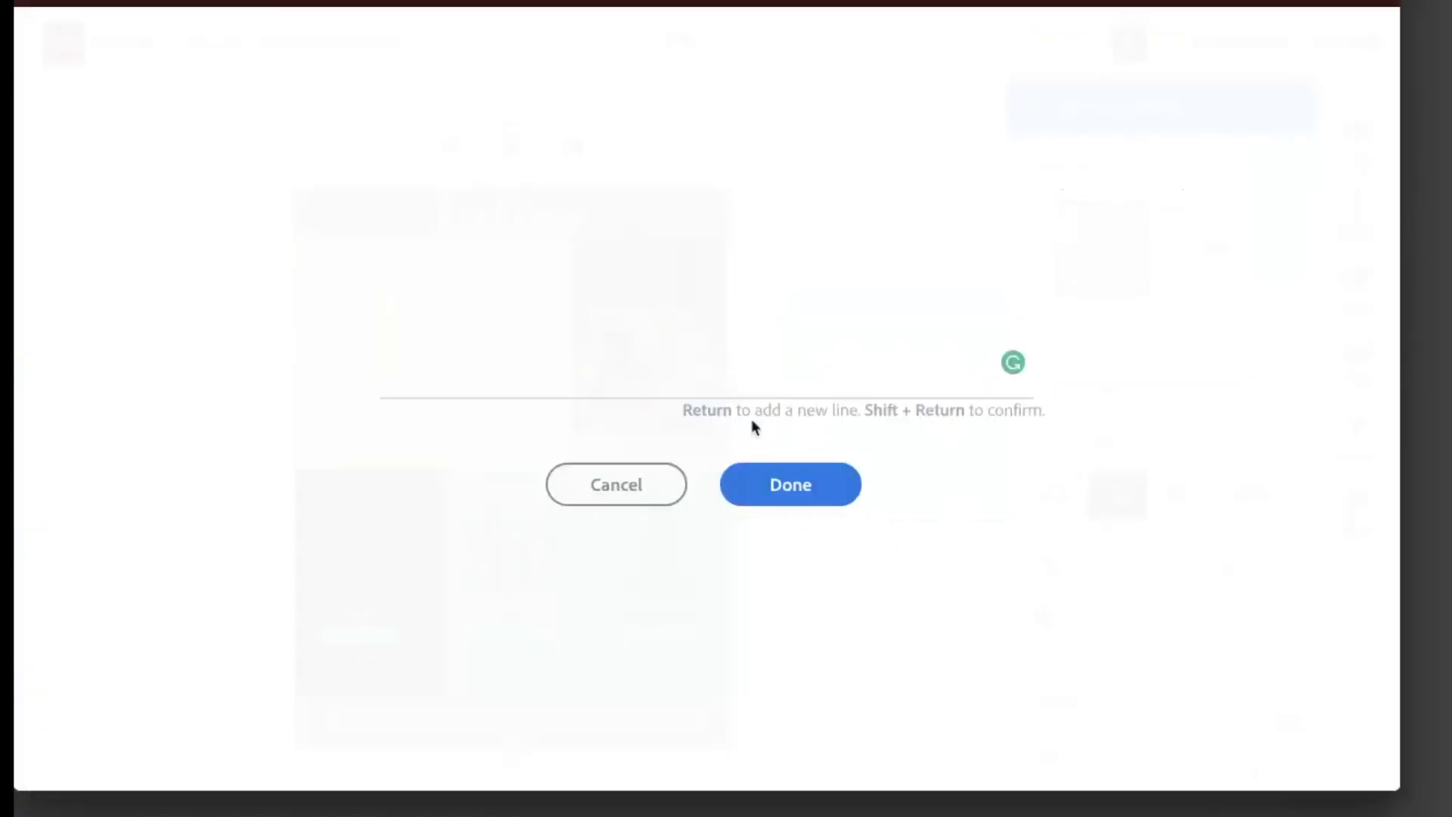
Enter "v. to soak tea, herbs, etc. in liquid to extract the flavor." as the footer text.
text(V. to soak )
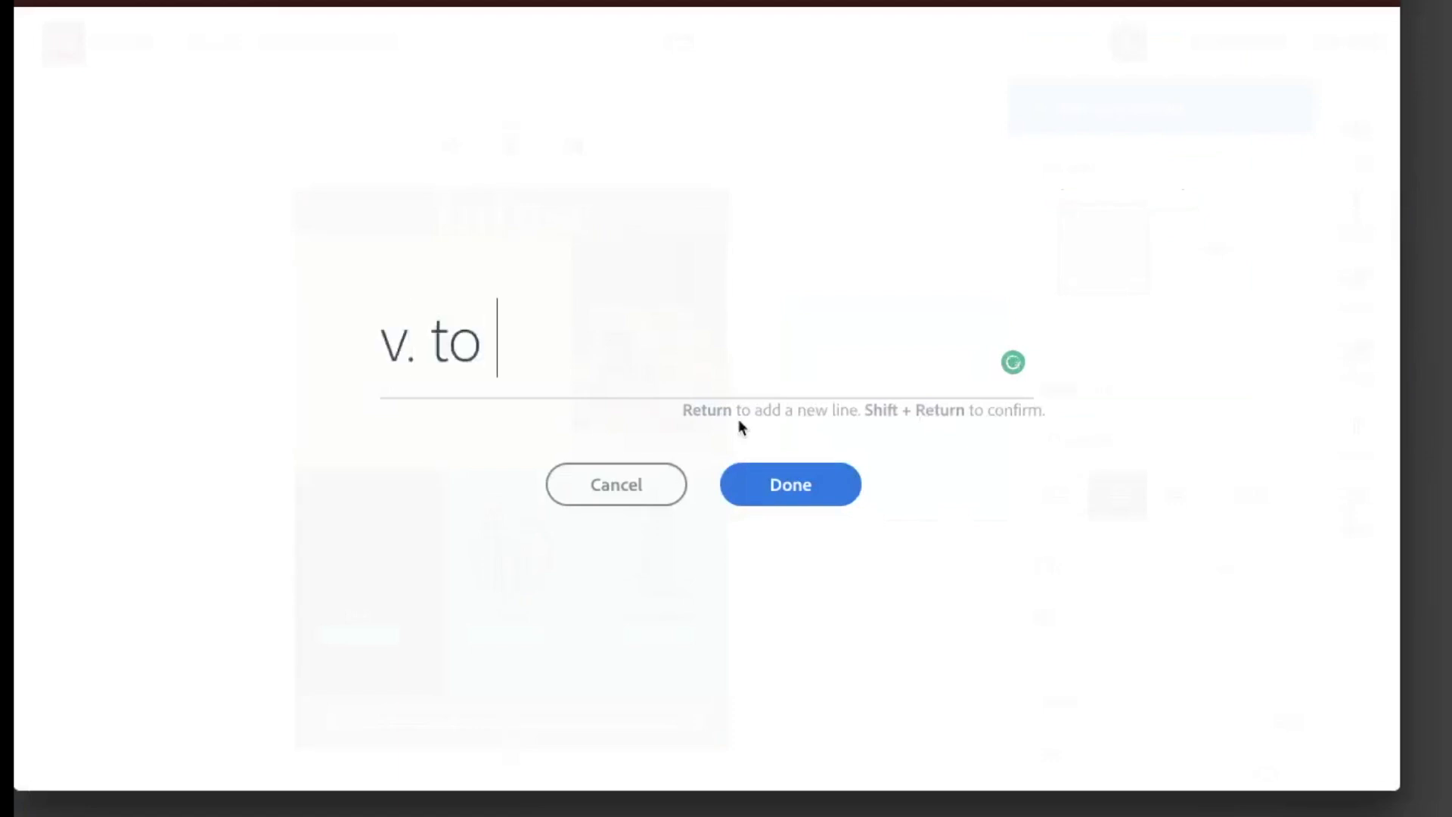
text(tea)
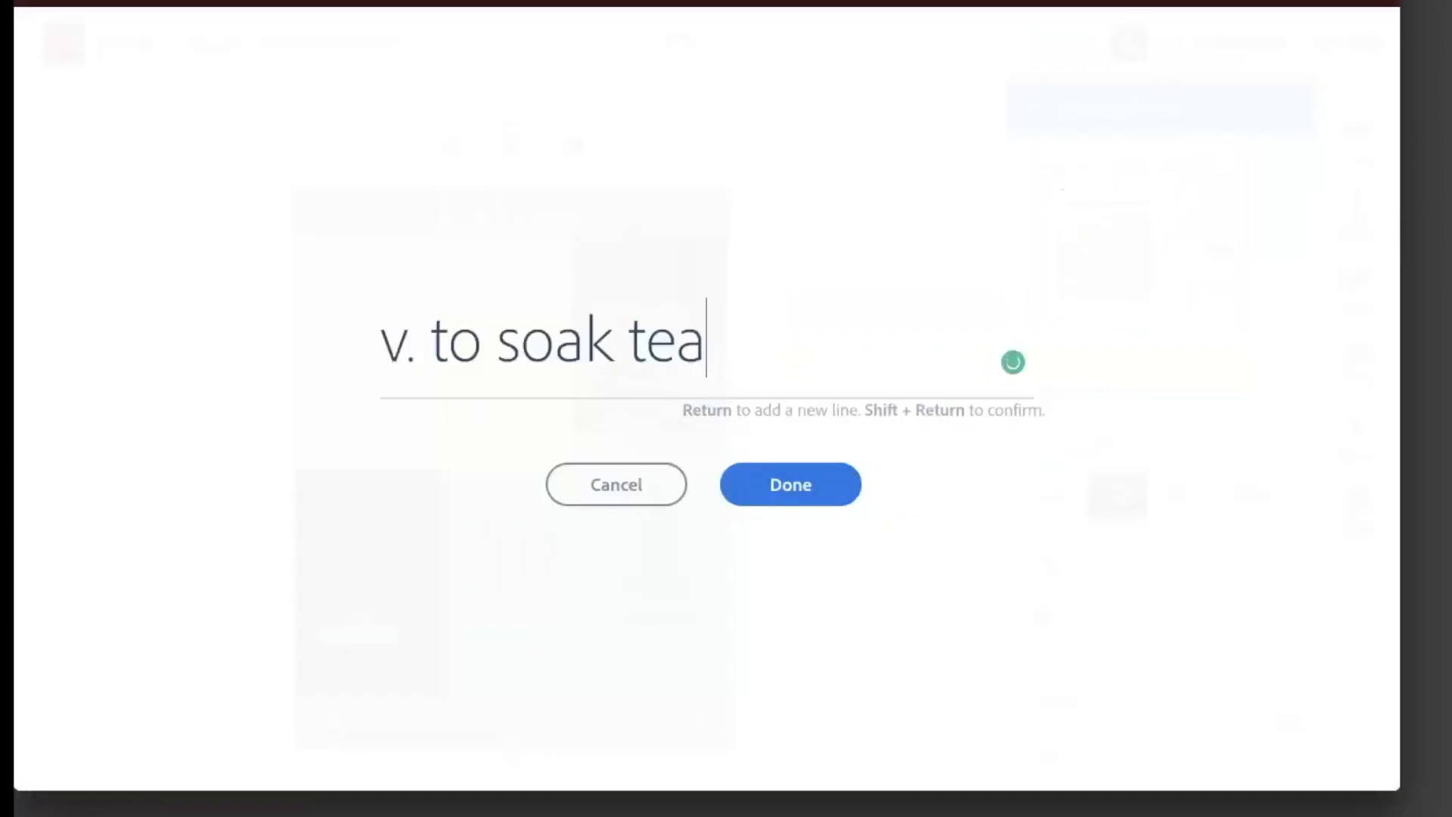
text(, herbs, etc)
key(BackSpace)
key(BackSpace)
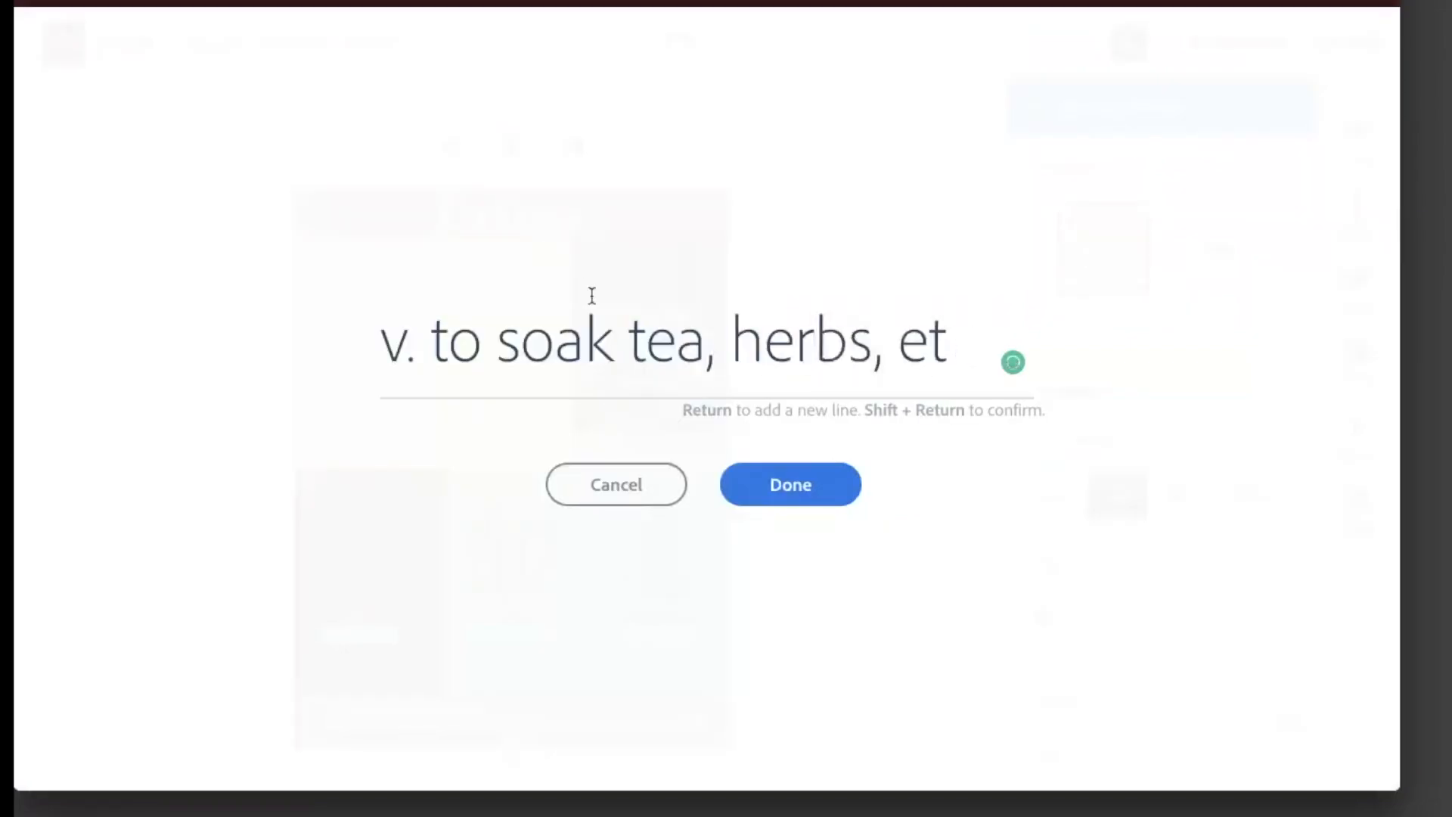
text(c.)
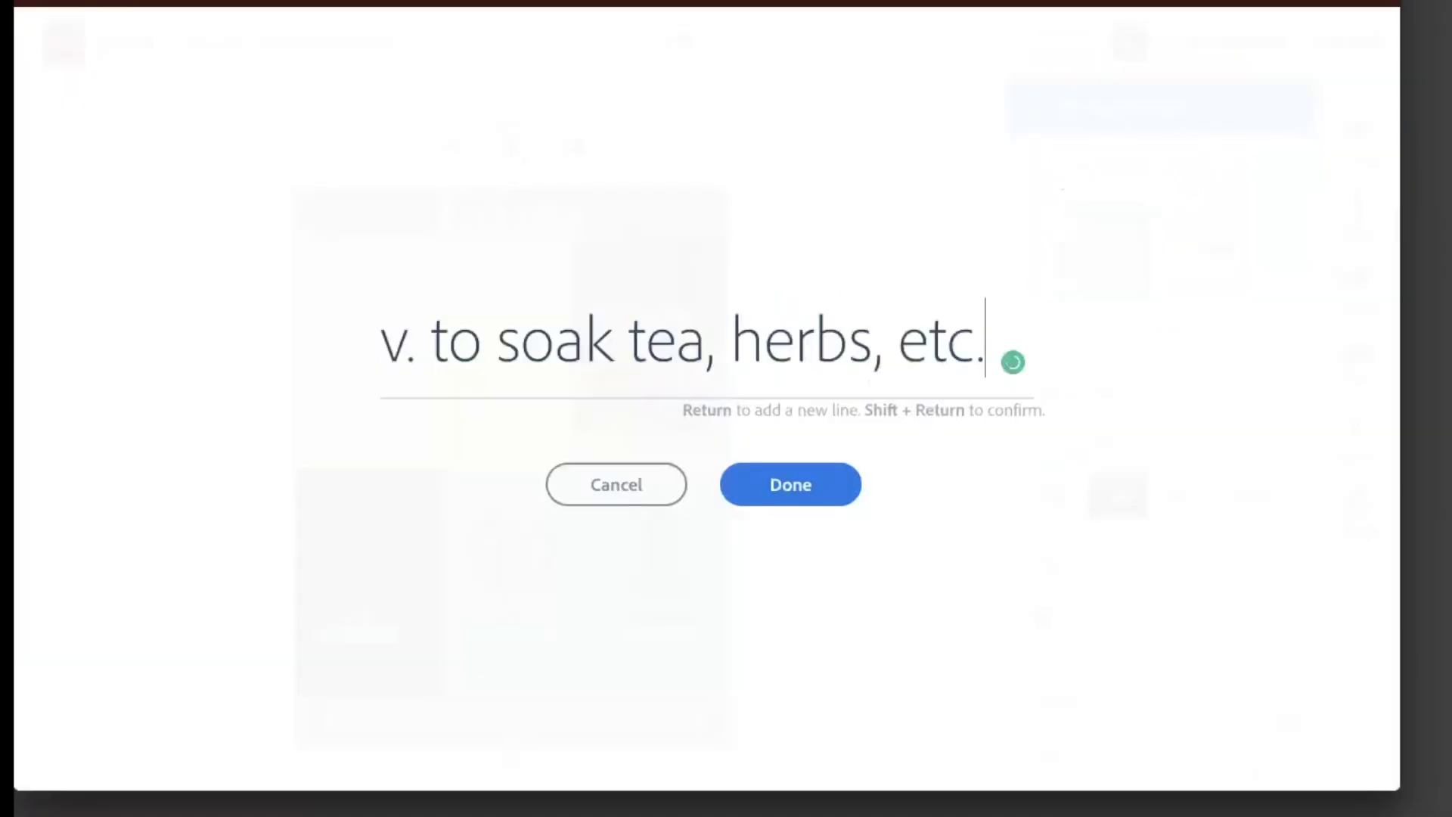
text(in lidui)
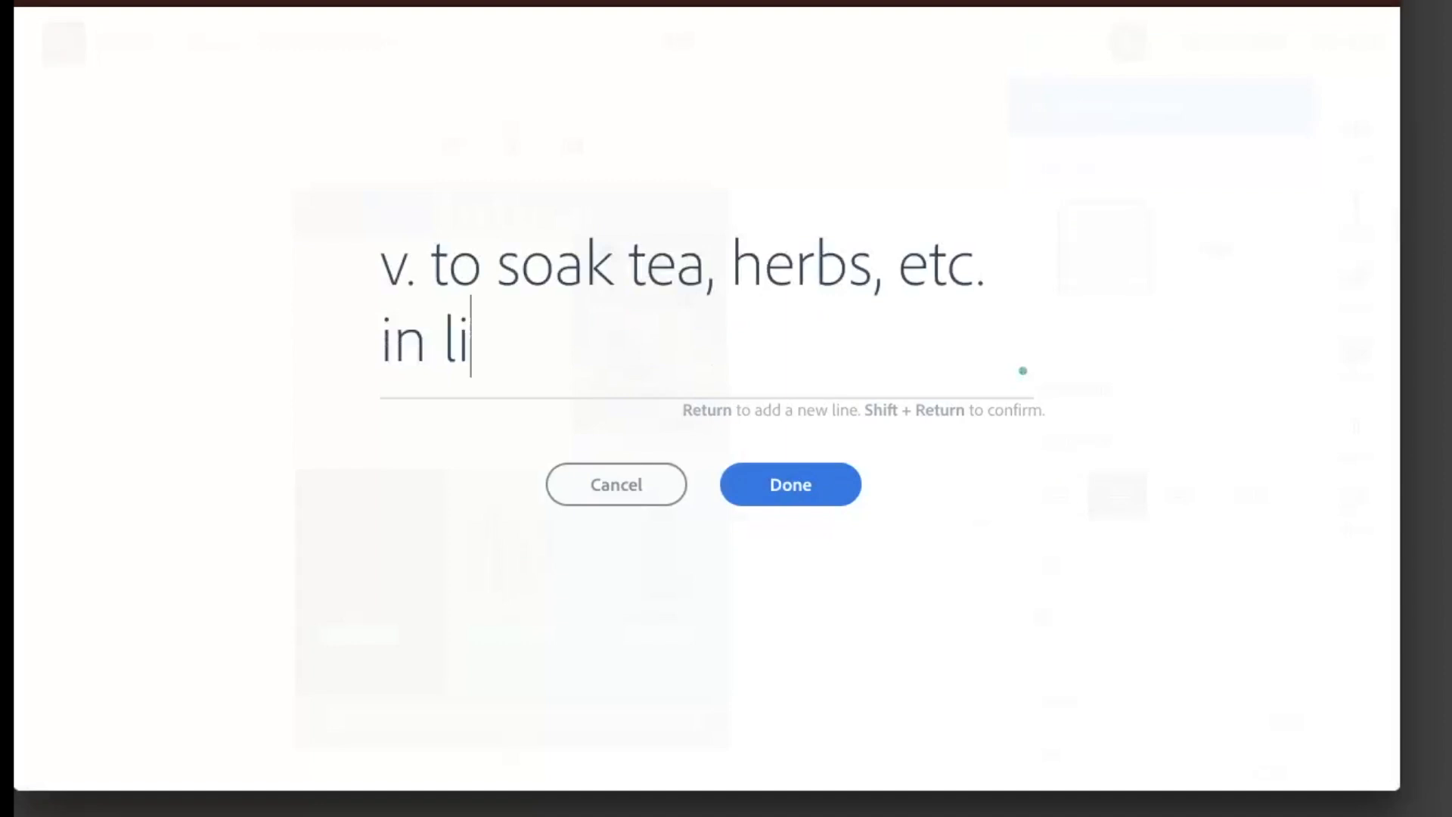
key(BackSpace)
key(BackSpace)
key(BackSpace)
text(quid to extra)
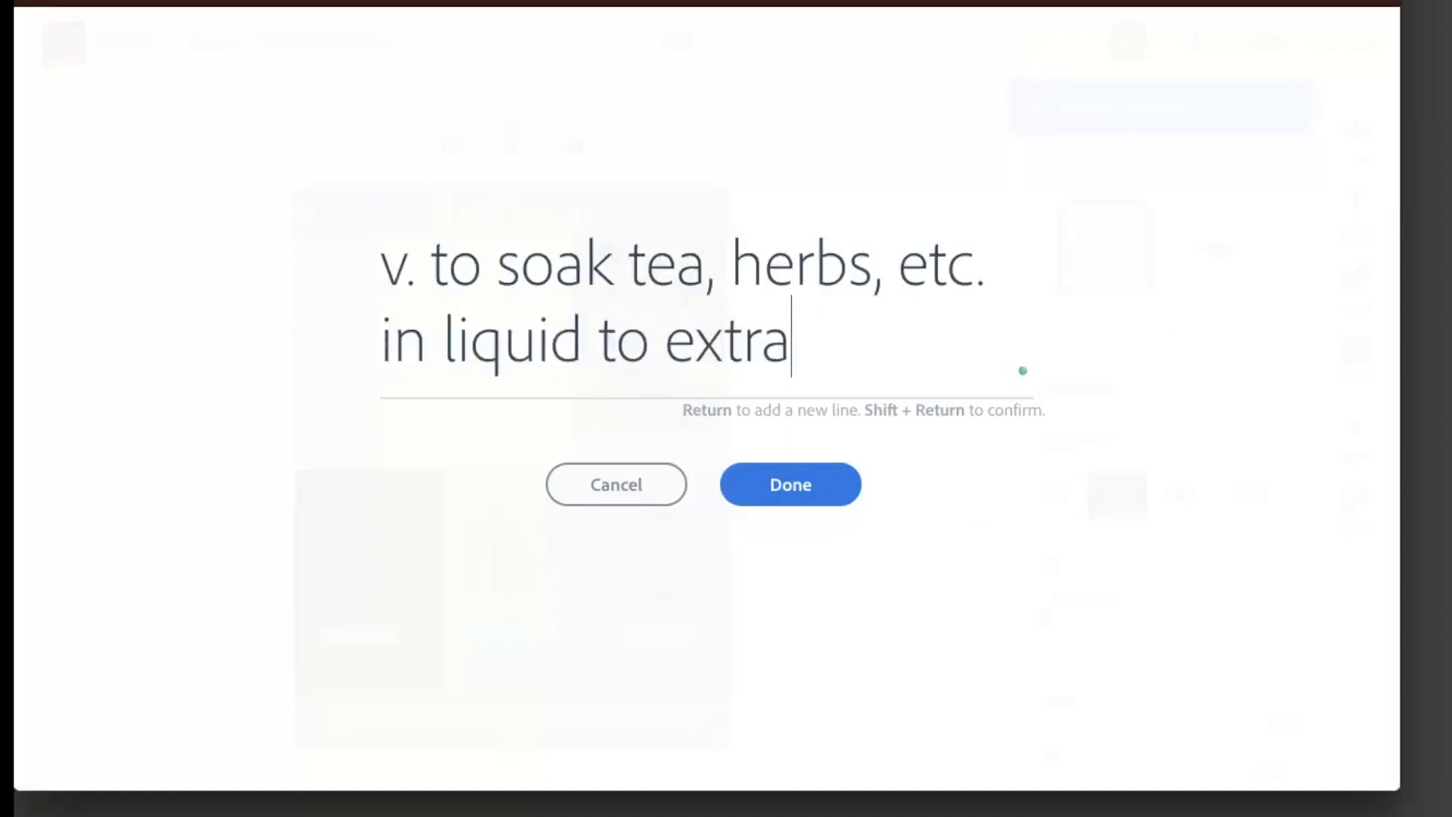
text(ct the flavor.)
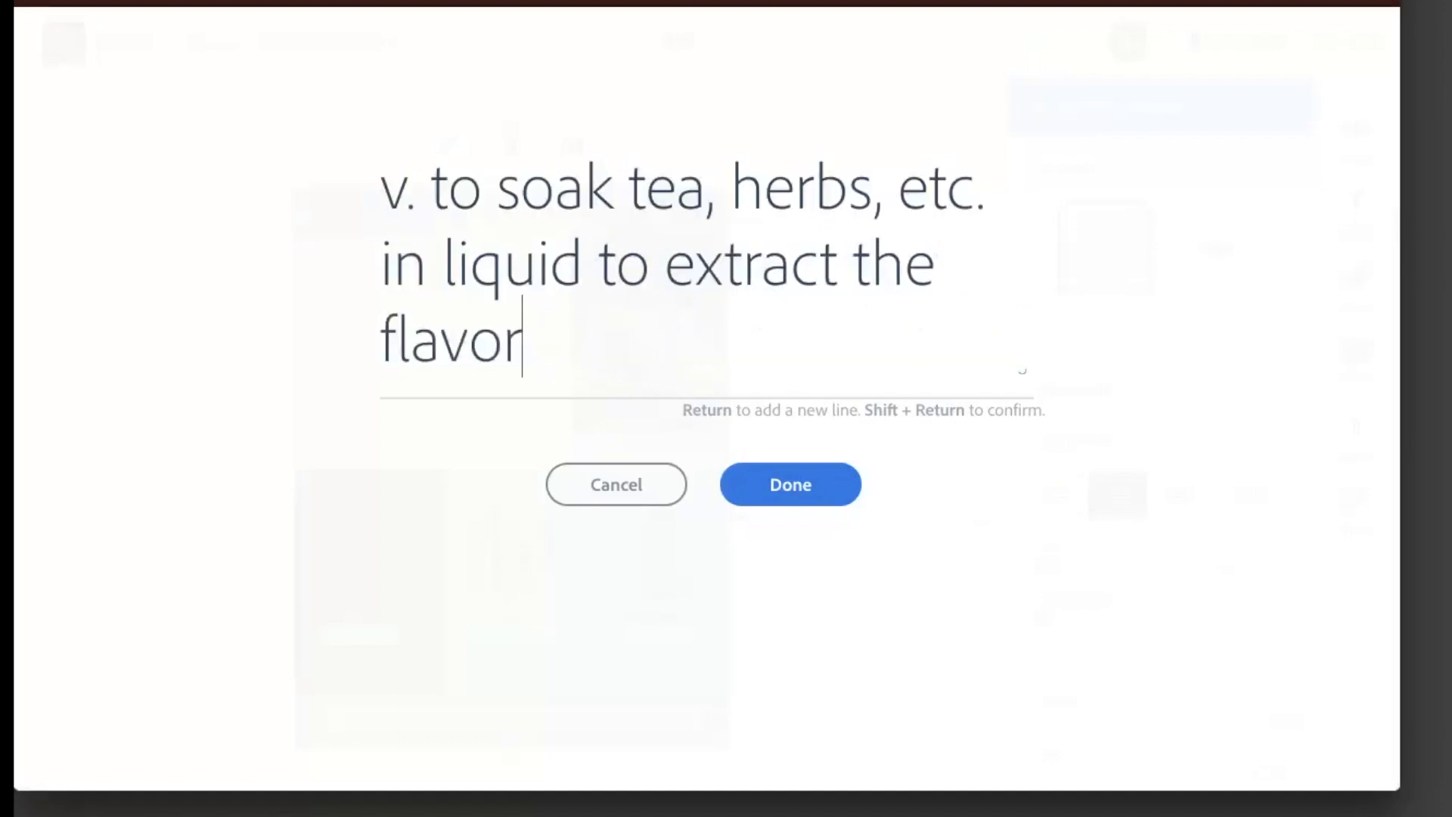
click(805, 481)
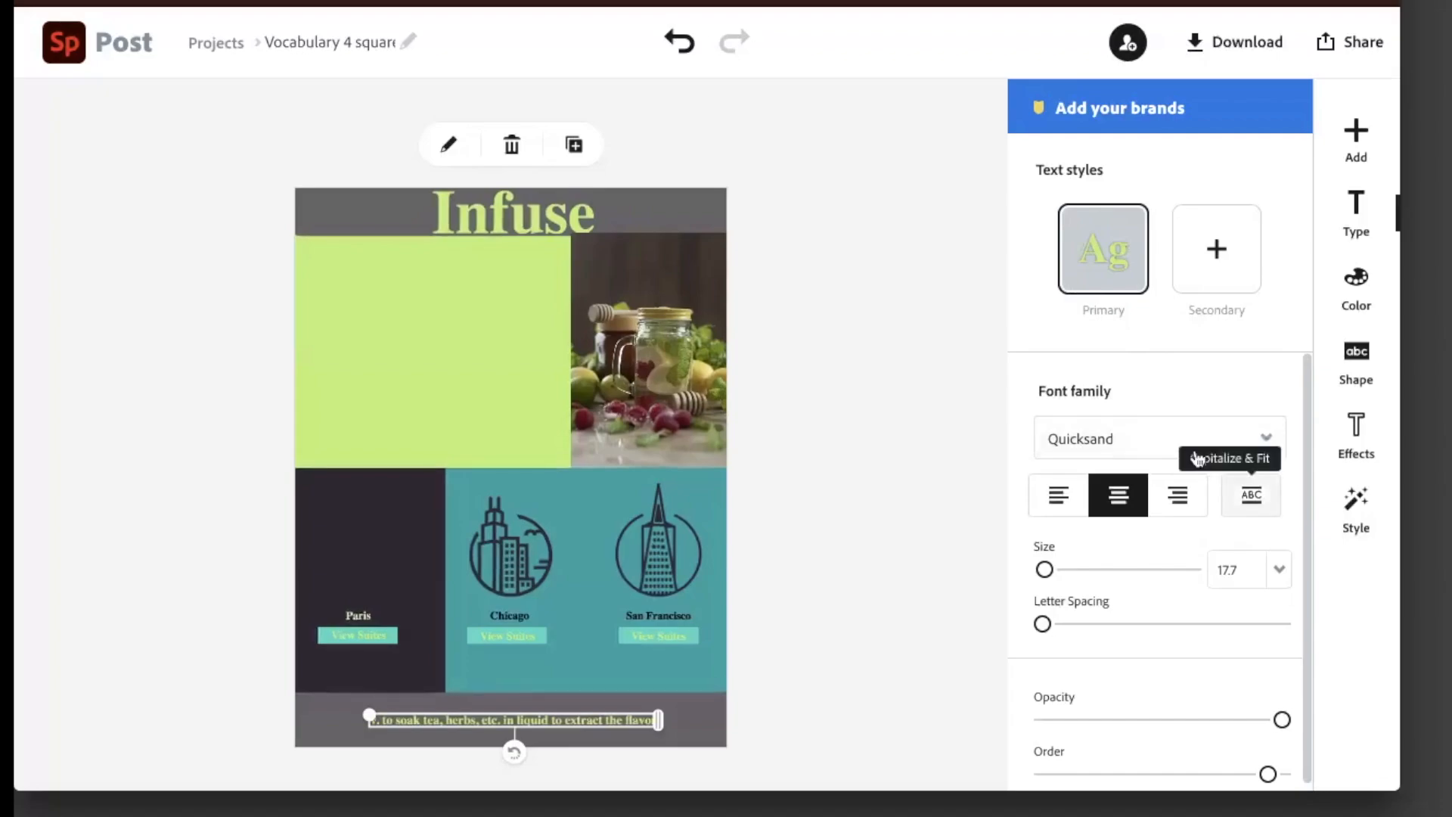
click(1270, 443)
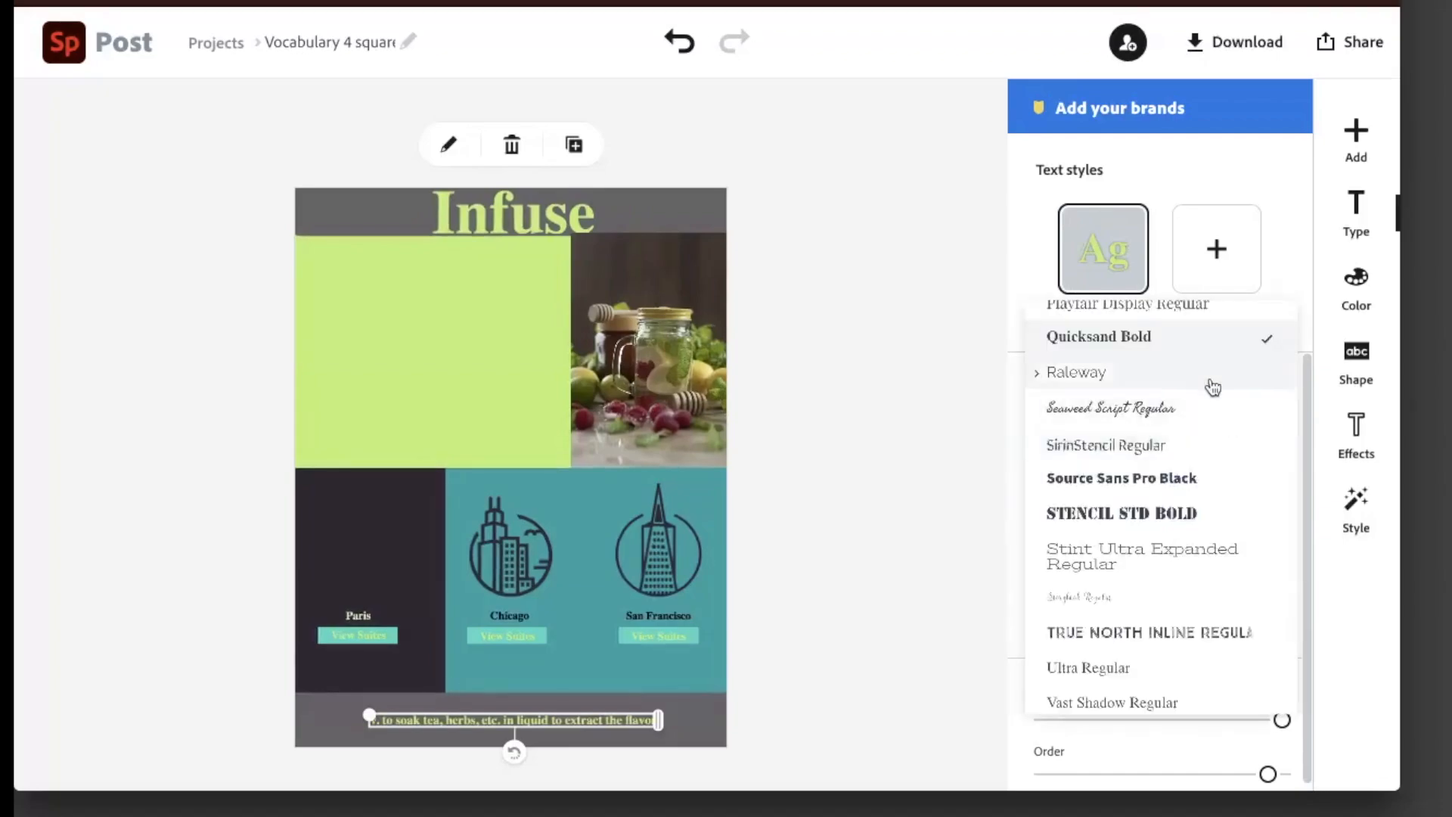
scroll(1211, 388, up, 10)
scroll(1211, 388, down, 2)
scroll(1209, 384, up, 10)
click(949, 407)
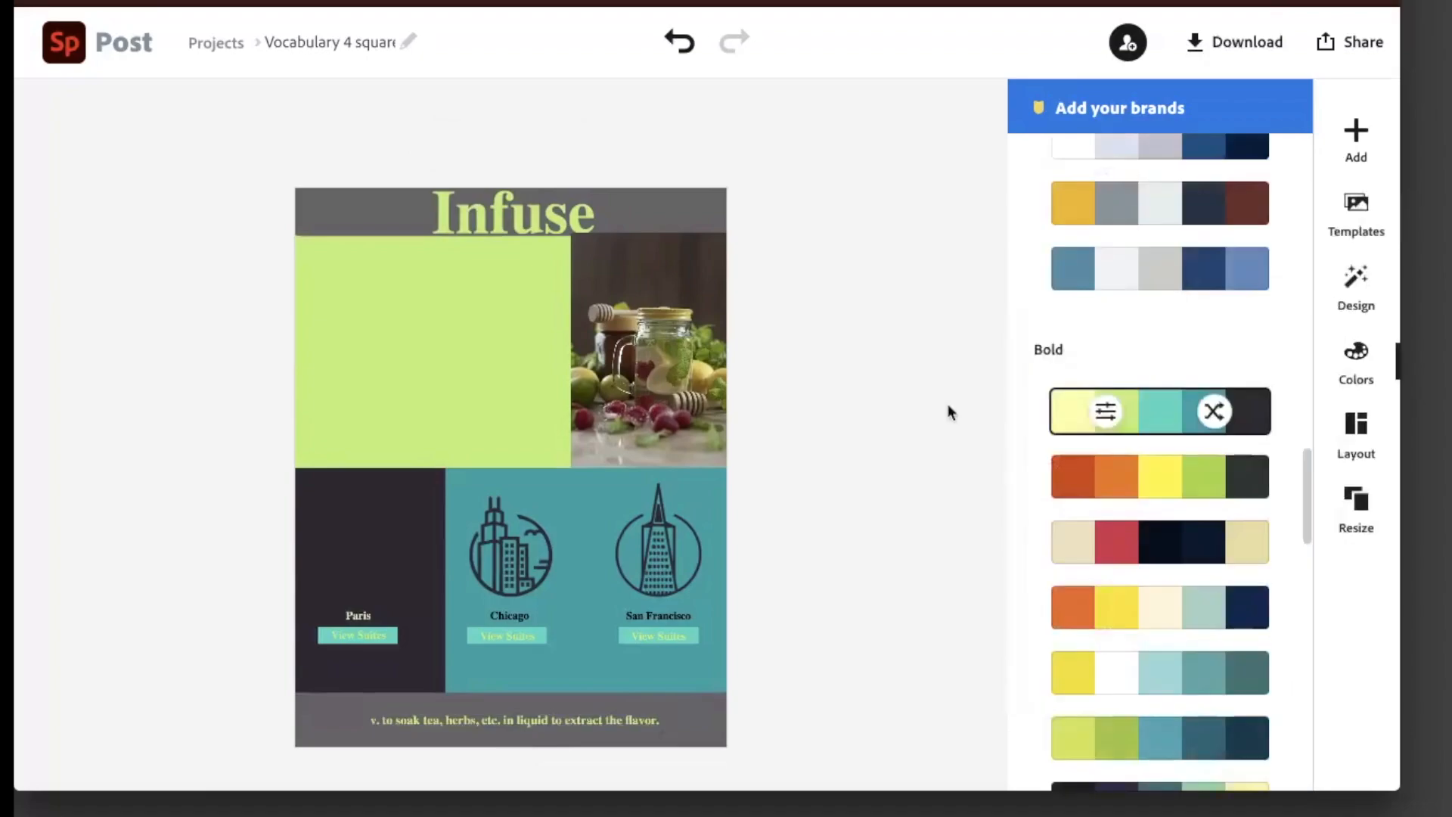
Increase the definition text's size to 19 and widen its letter spacing slightly.
click(516, 719)
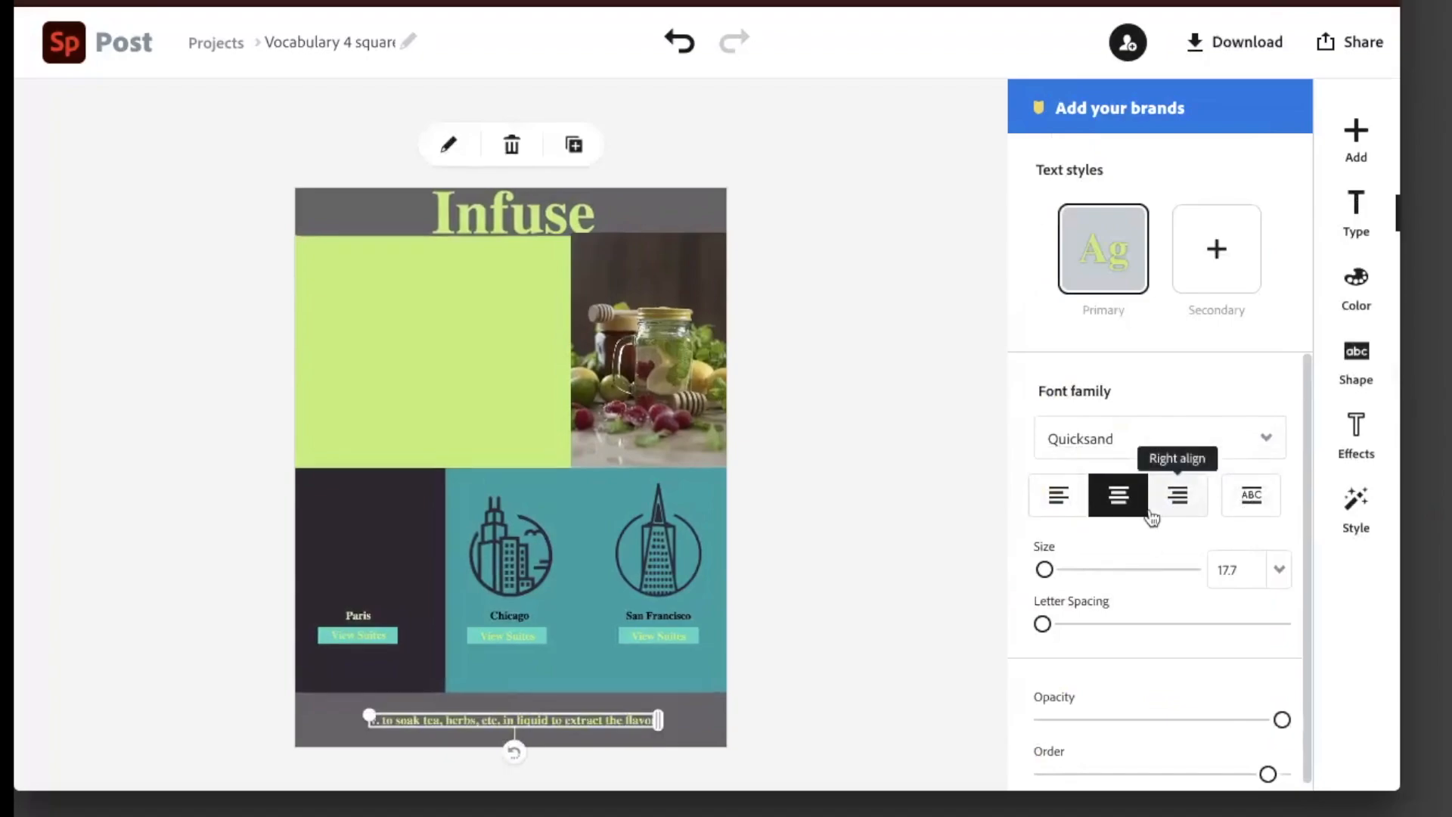
scroll(1150, 515, down, 1)
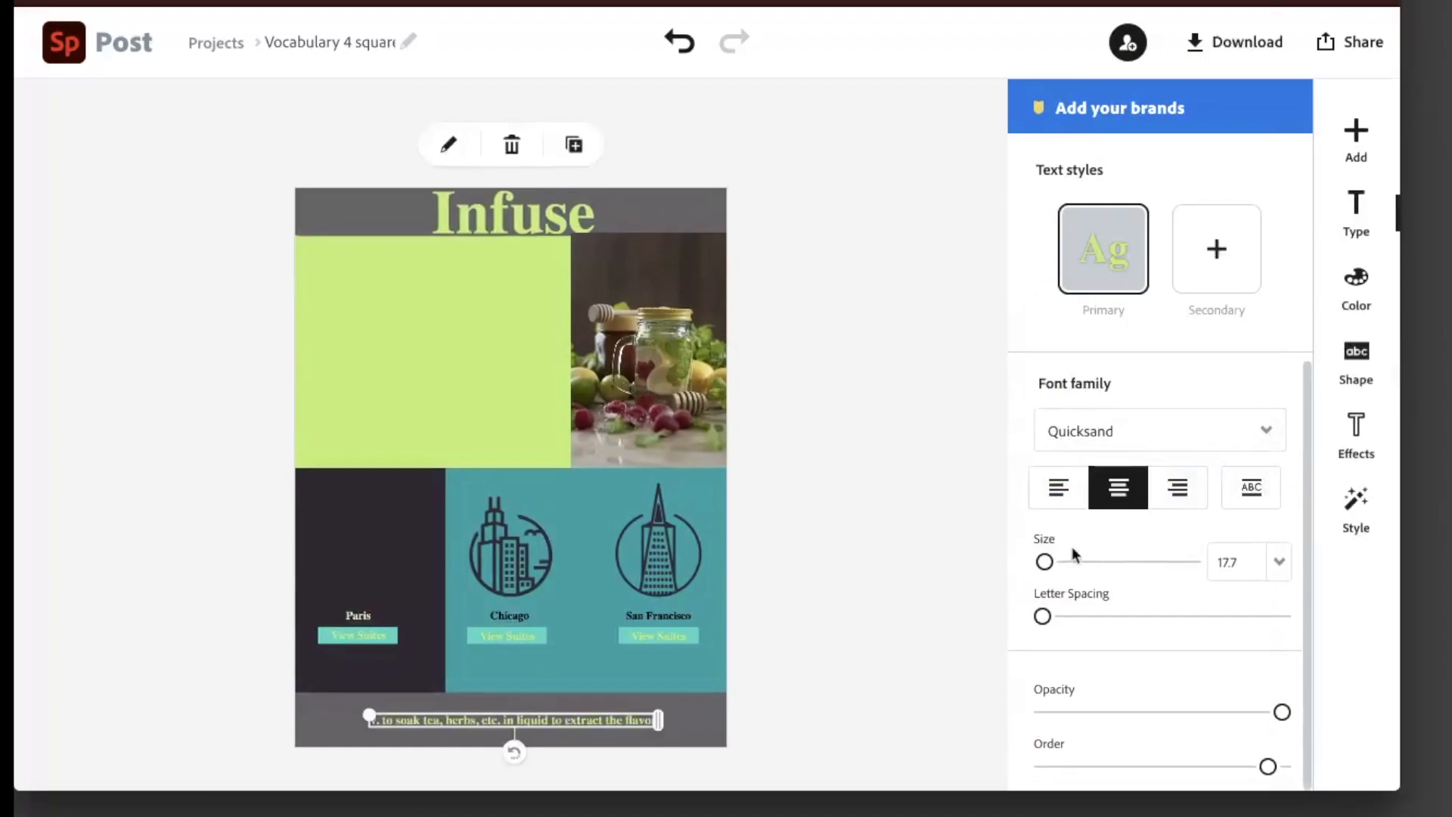
mouse_move(1045, 563)
mouse_down()
mouse_move(1061, 561)
mouse_move(1044, 564)
mouse_up()
drag(1043, 617, 1063, 618)
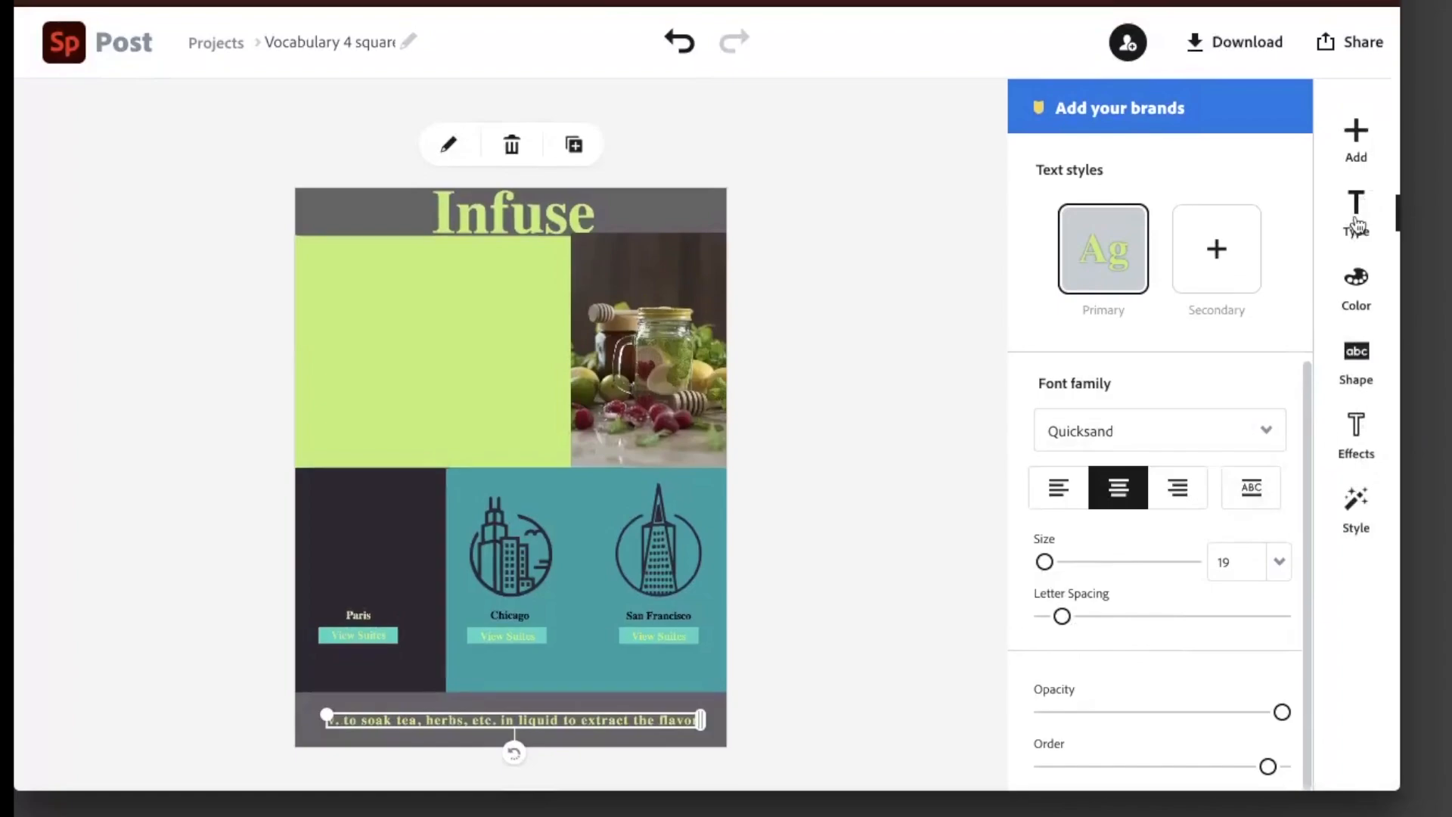
Colour the definition text dark charcoal and narrow its box so the text wraps onto two lines.
click(1364, 290)
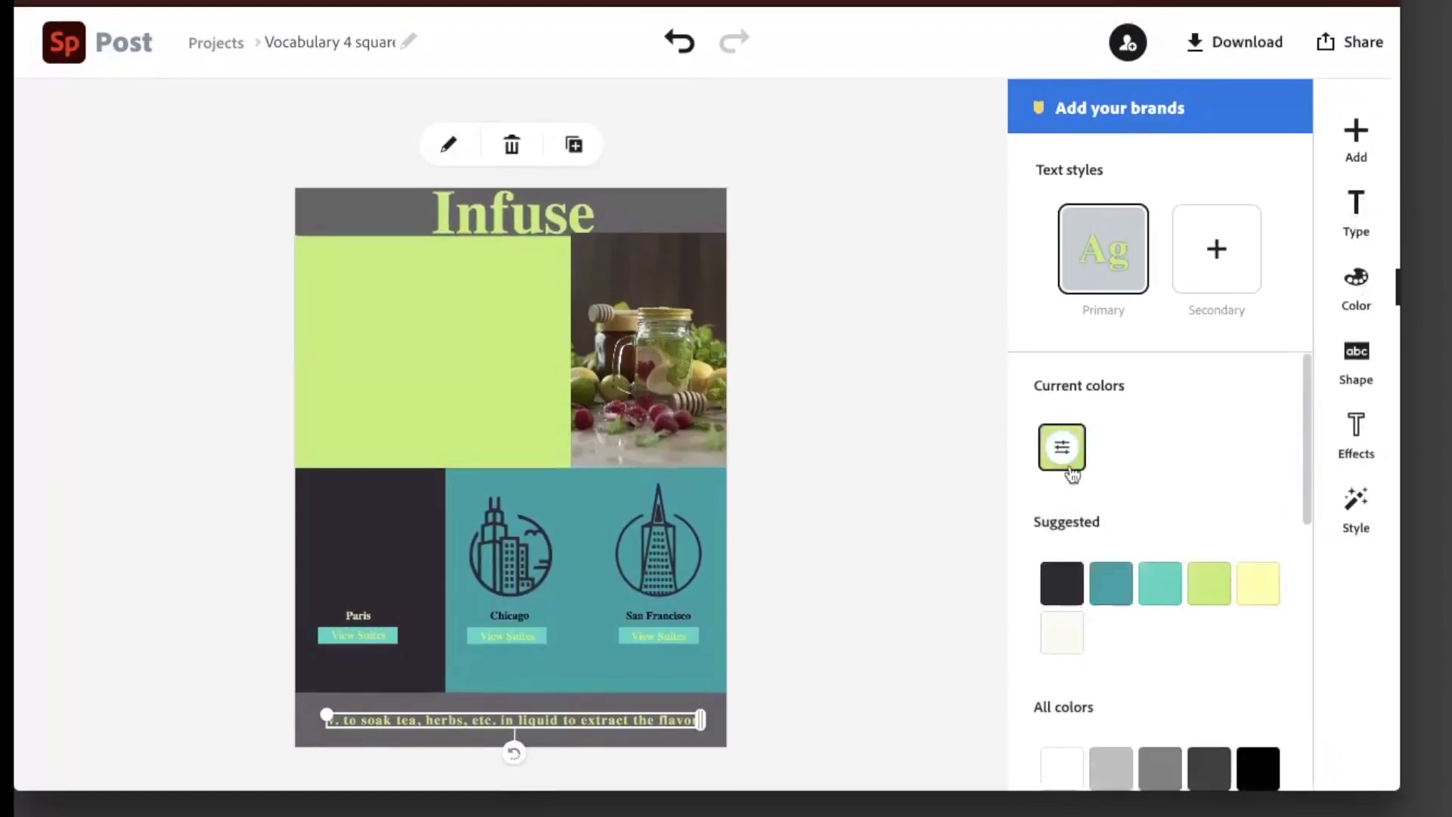
click(1057, 594)
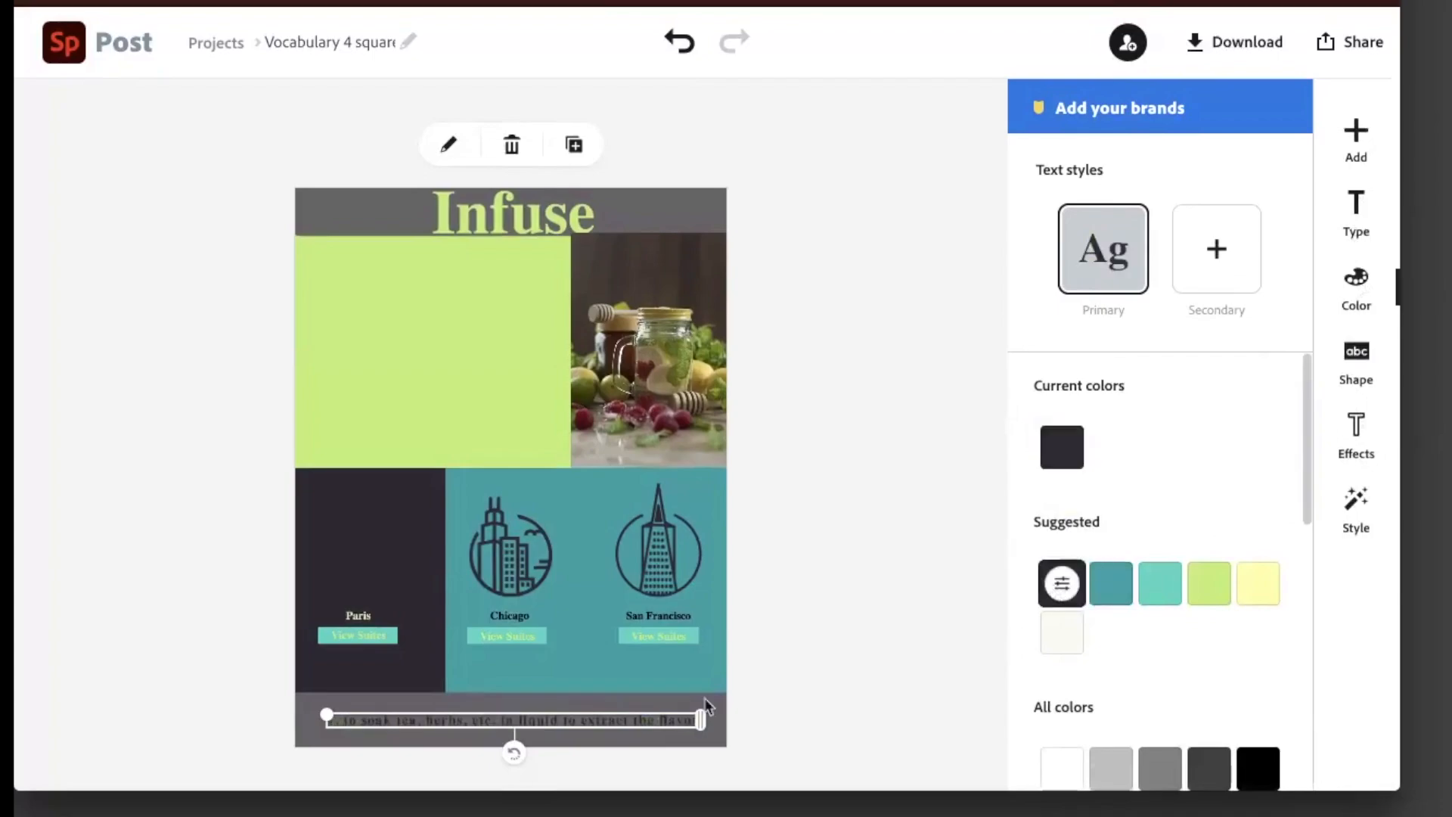
drag(701, 725, 517, 734)
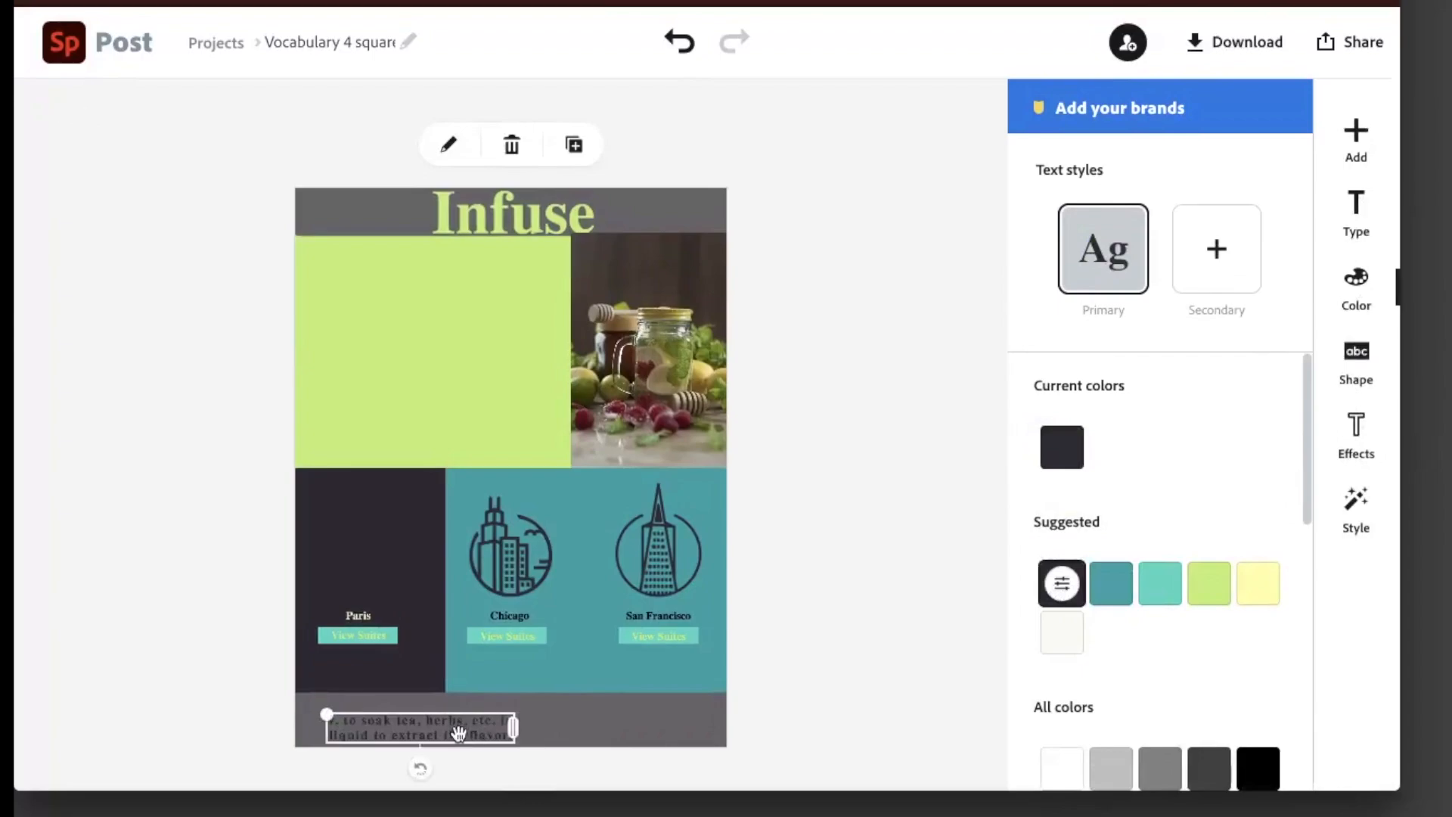
Recolour the definition text with the suggested off-white.
click(386, 620)
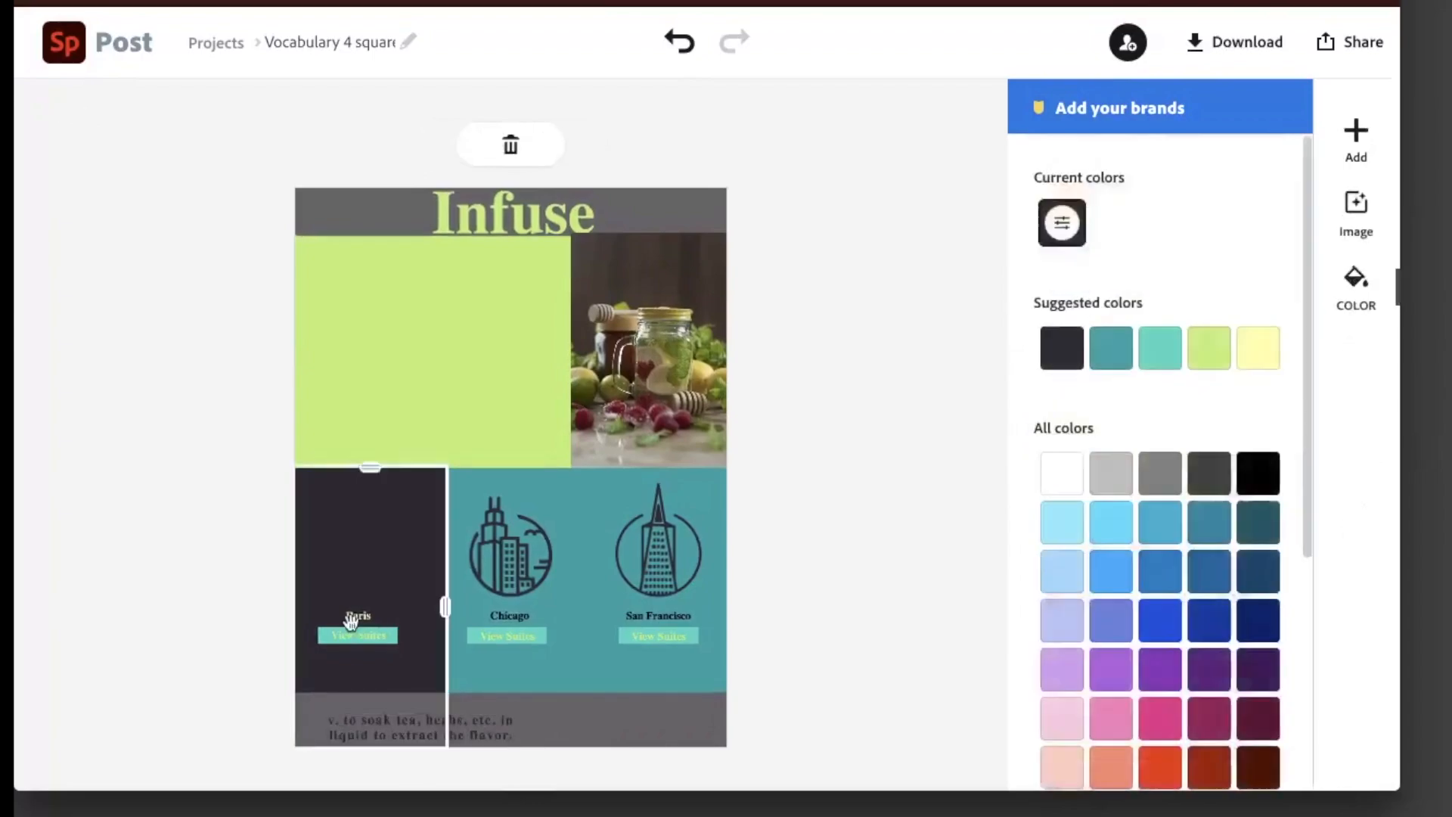
click(410, 734)
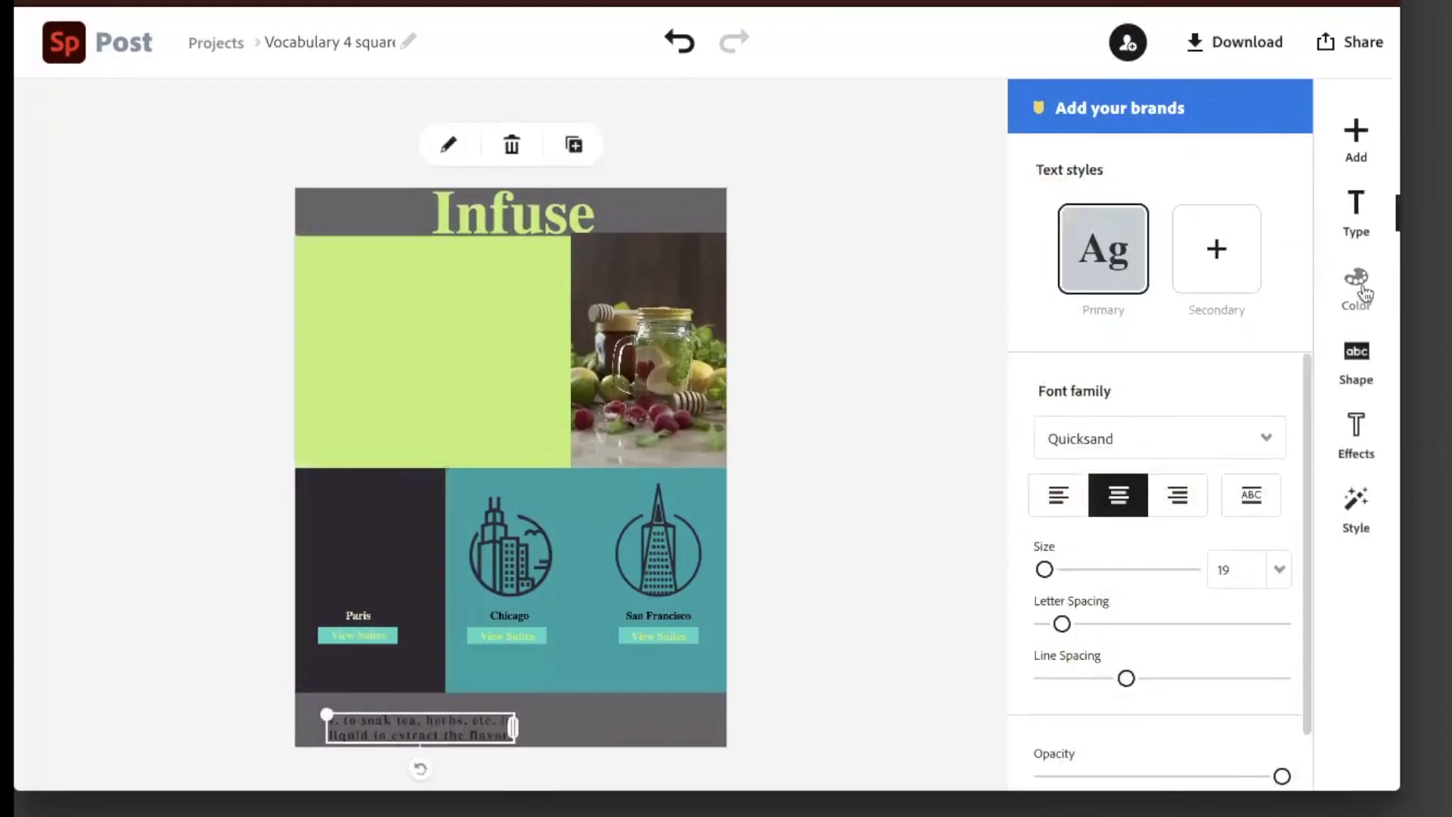
click(1365, 293)
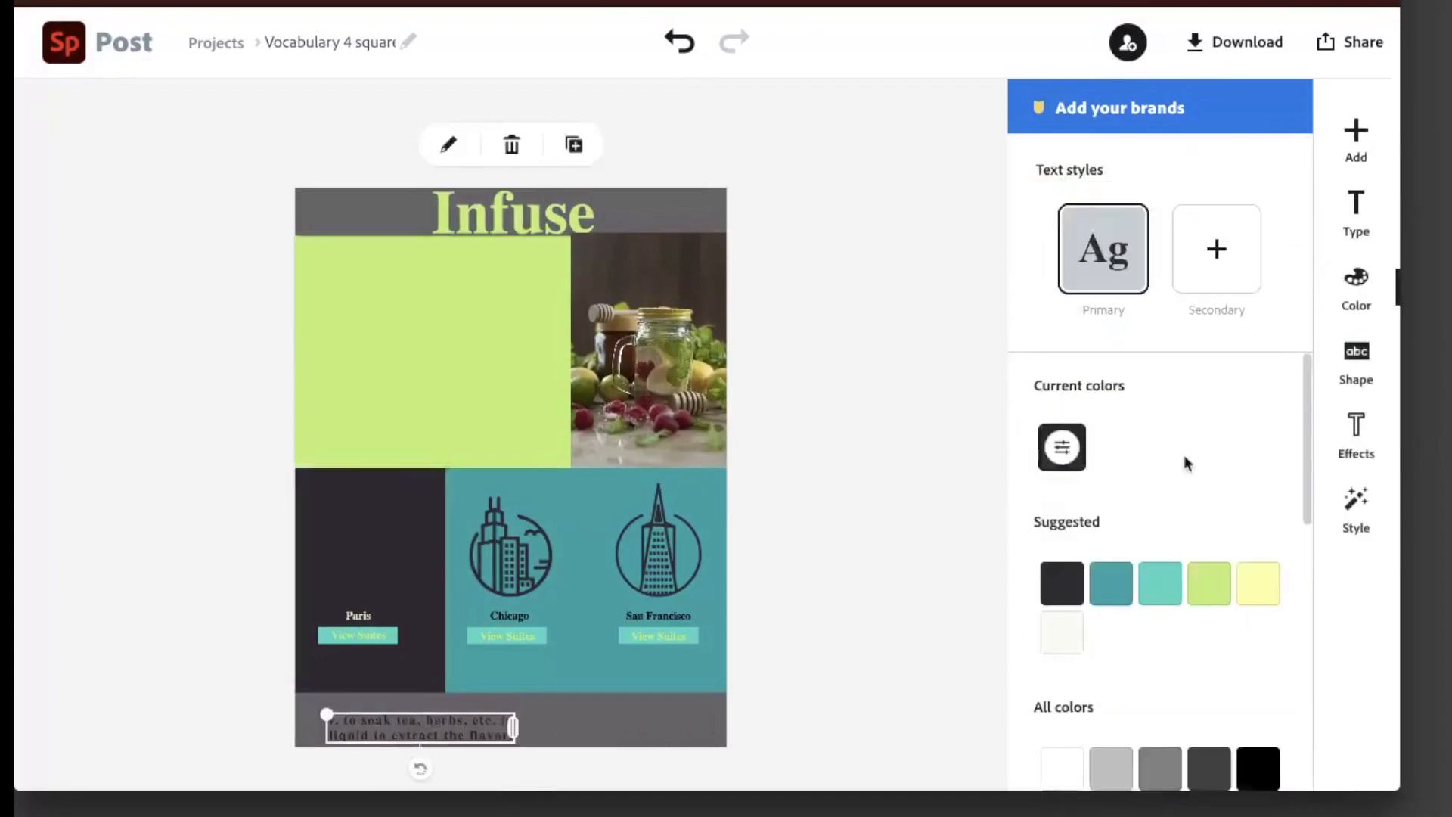
click(1068, 637)
Move the definition text into the dark Paris cell, wrap it within the cell and enlarge it to about size 26.
drag(427, 733, 396, 514)
drag(485, 522, 377, 527)
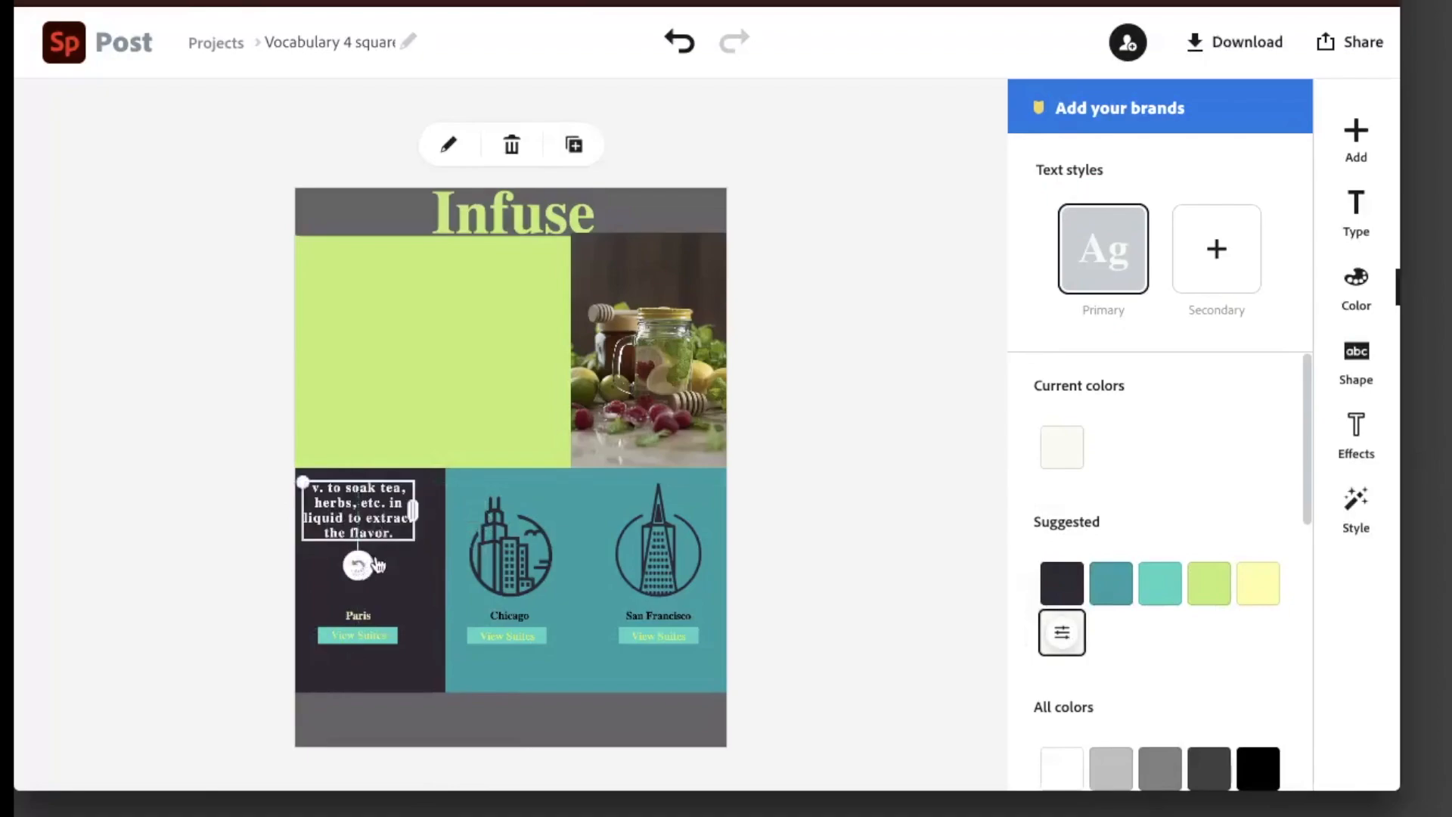
drag(406, 536, 410, 590)
drag(303, 543, 303, 484)
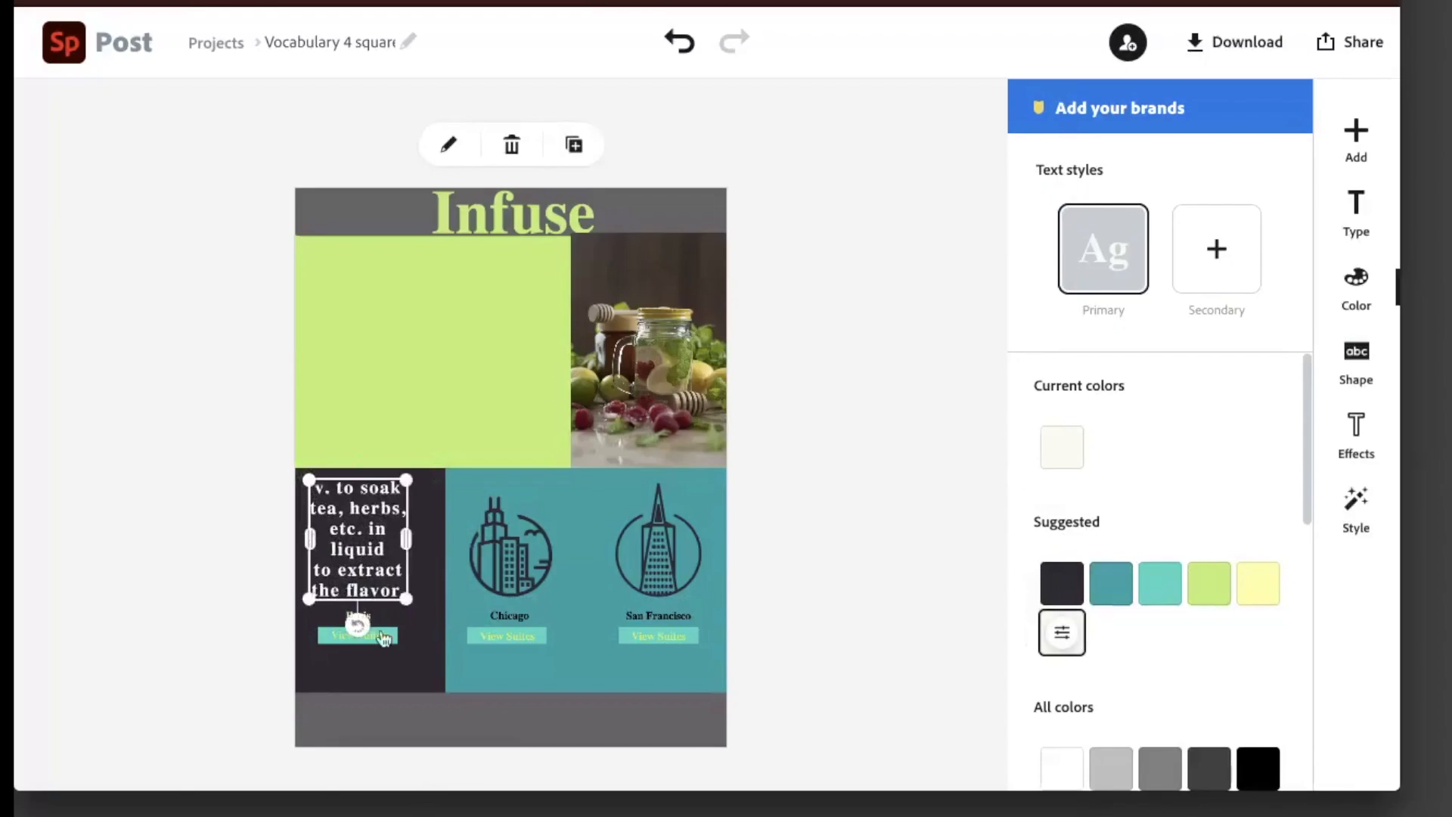
Delete the "View Suites" text and the Paris label from the dark cell.
click(383, 635)
click(382, 635)
key(Delete)
click(360, 620)
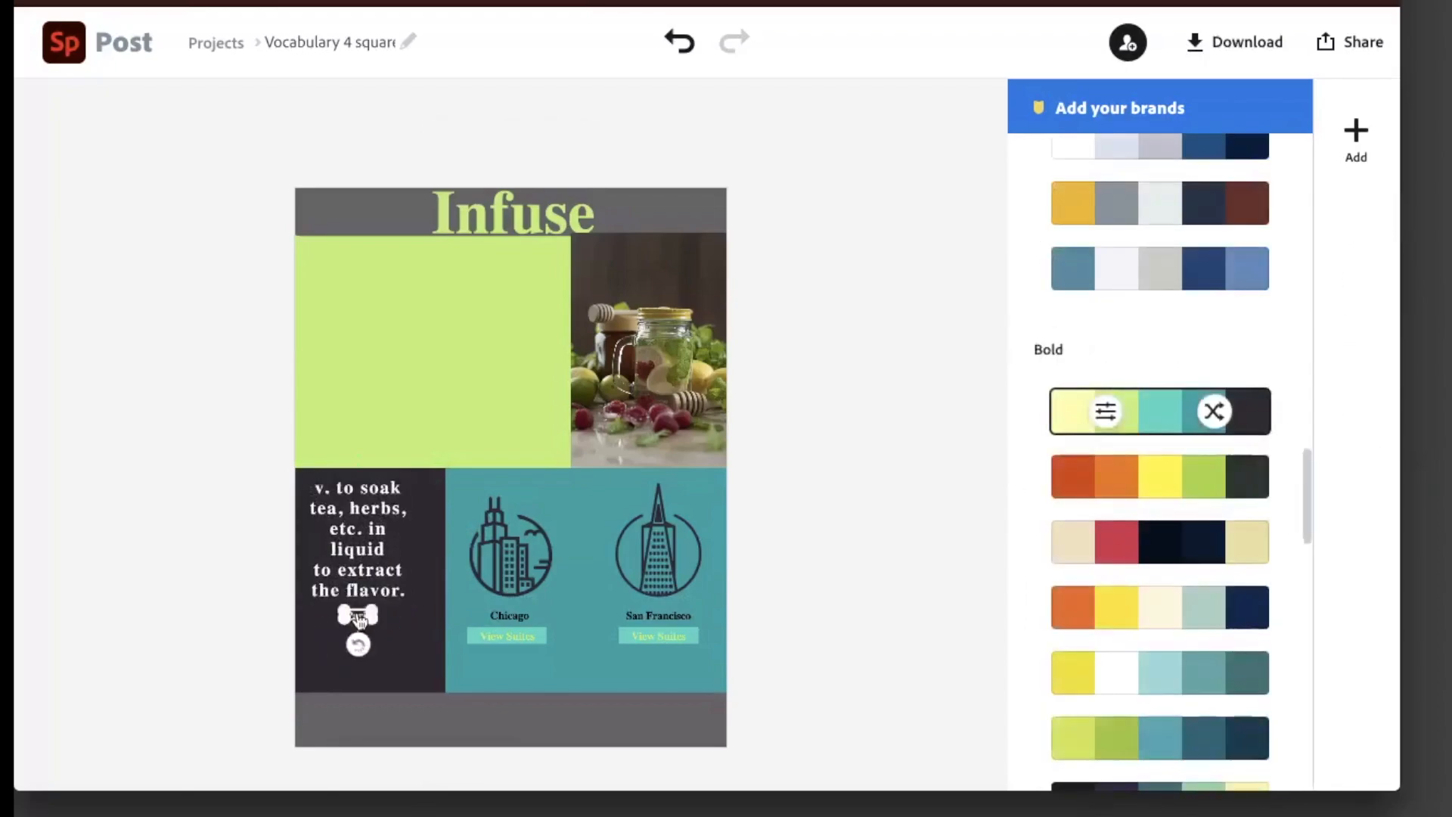
key(Delete)
Enlarge the definition text to about size 34 so it fills the dark cell, and deselect it.
click(367, 590)
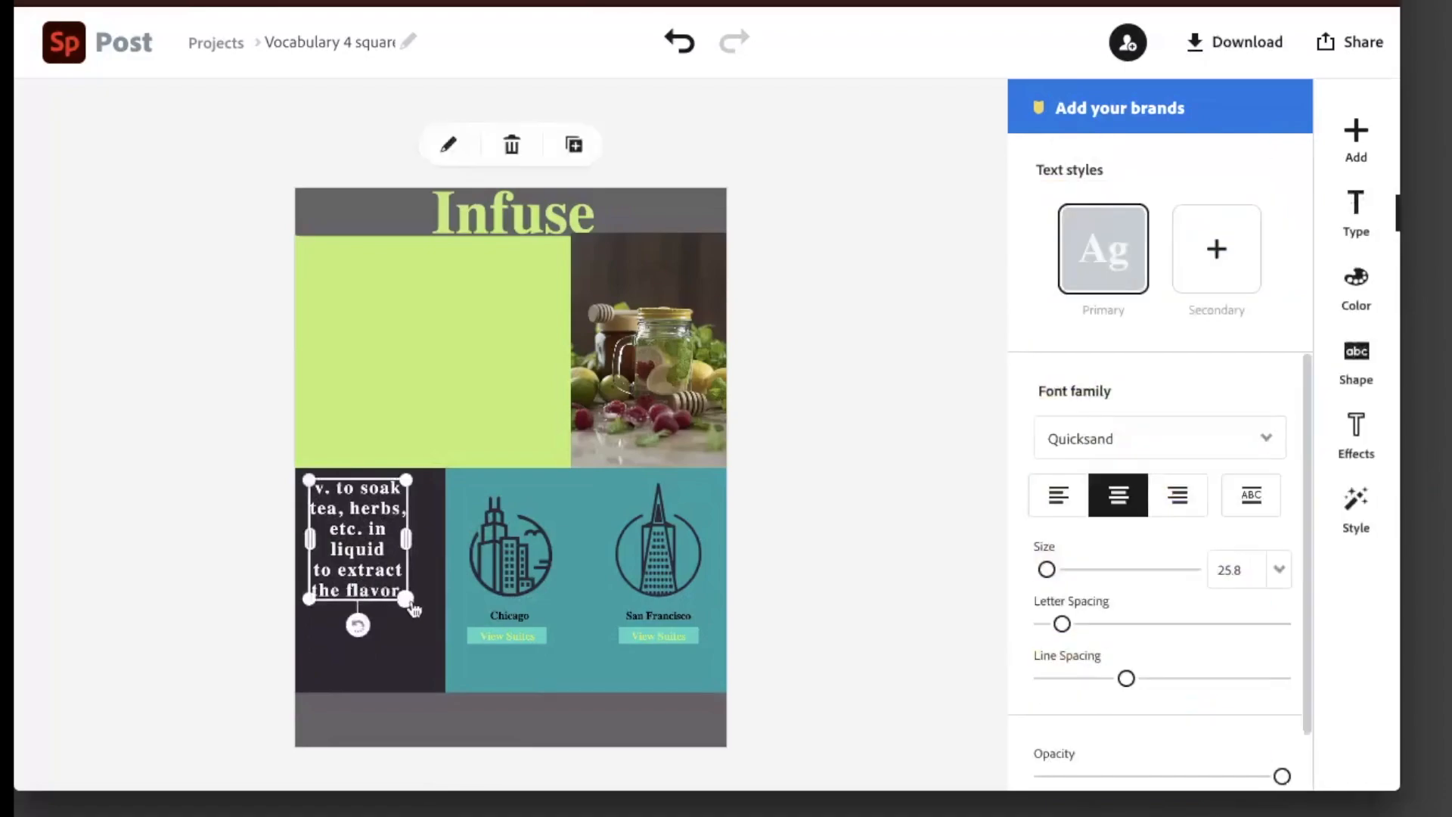
drag(418, 602, 434, 682)
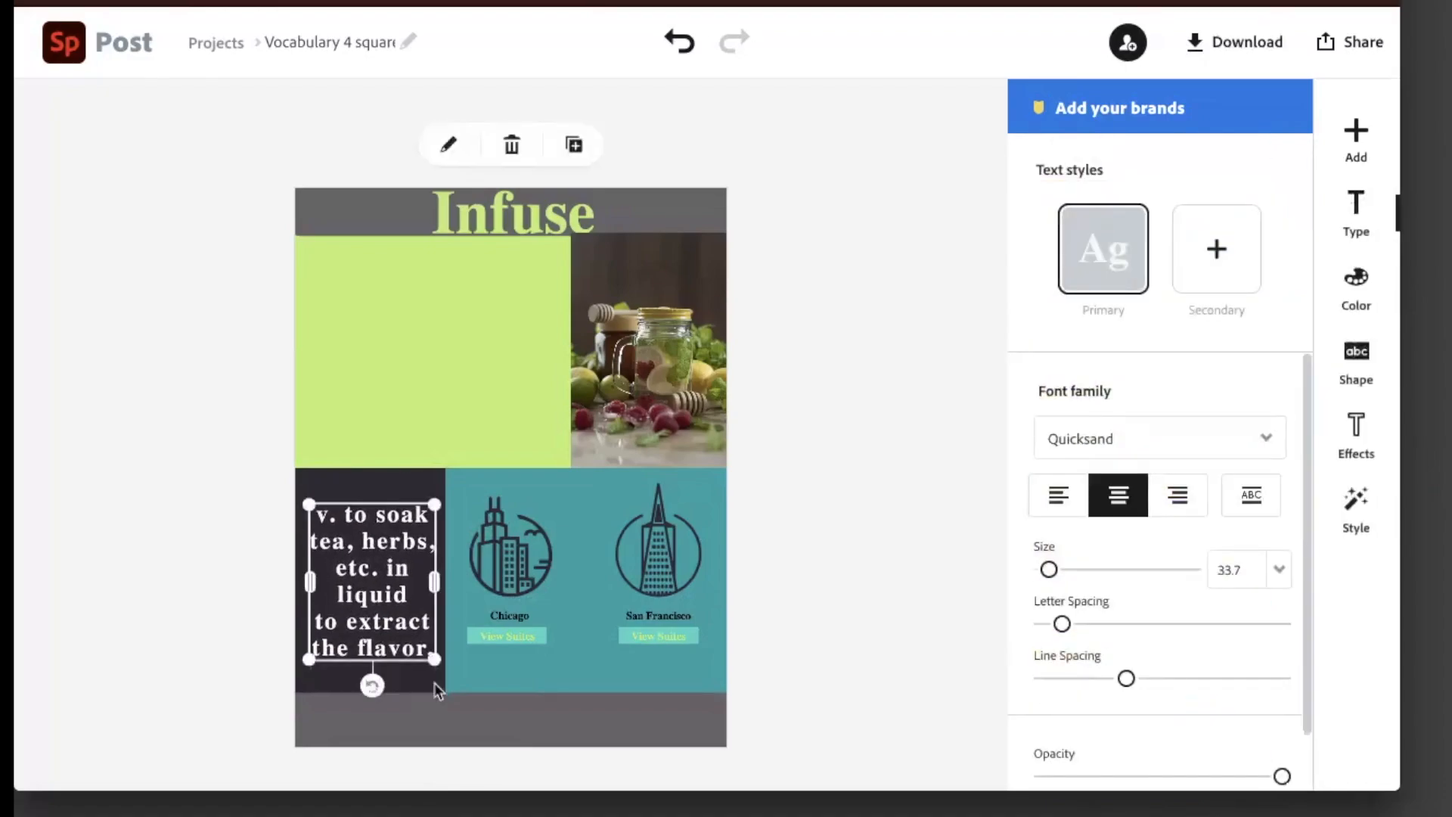
click(549, 720)
Select the definition text and look through its colour, shape and effects options.
click(360, 588)
click(1356, 280)
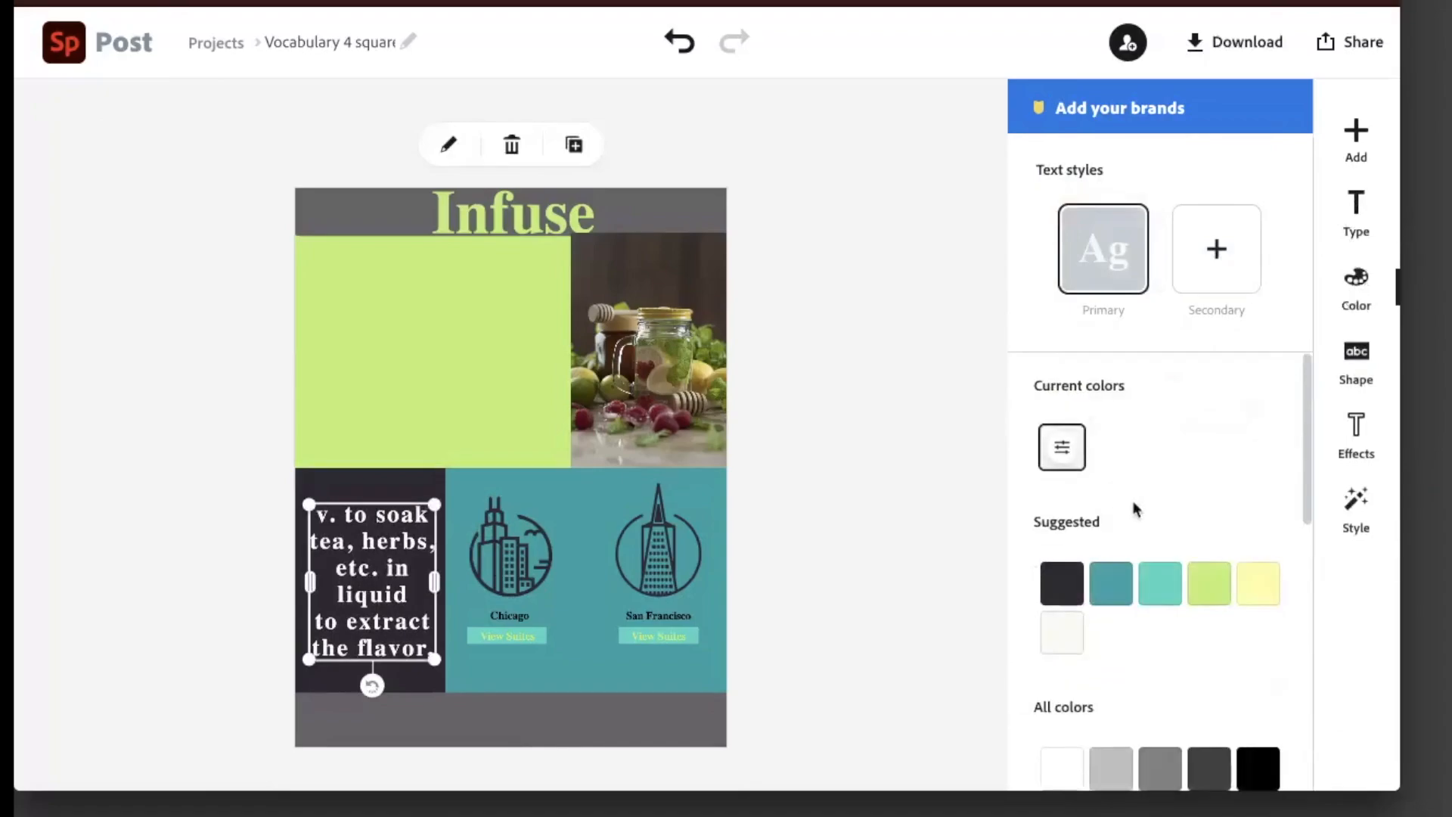
scroll(1134, 505, down, 6)
scroll(1134, 508, up, 3)
scroll(1134, 508, up, 2)
click(1358, 363)
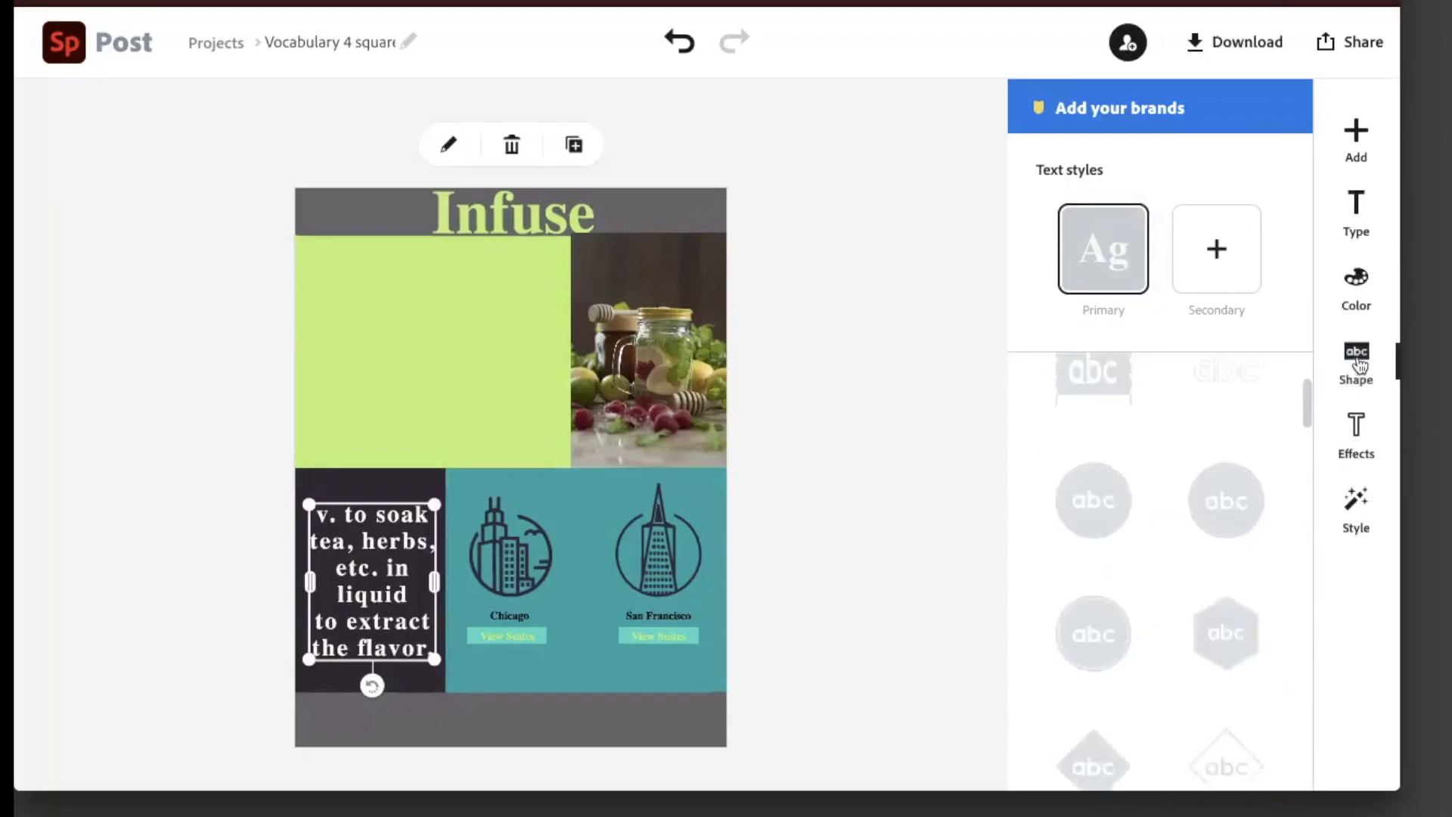
scroll(1141, 470, up, 3)
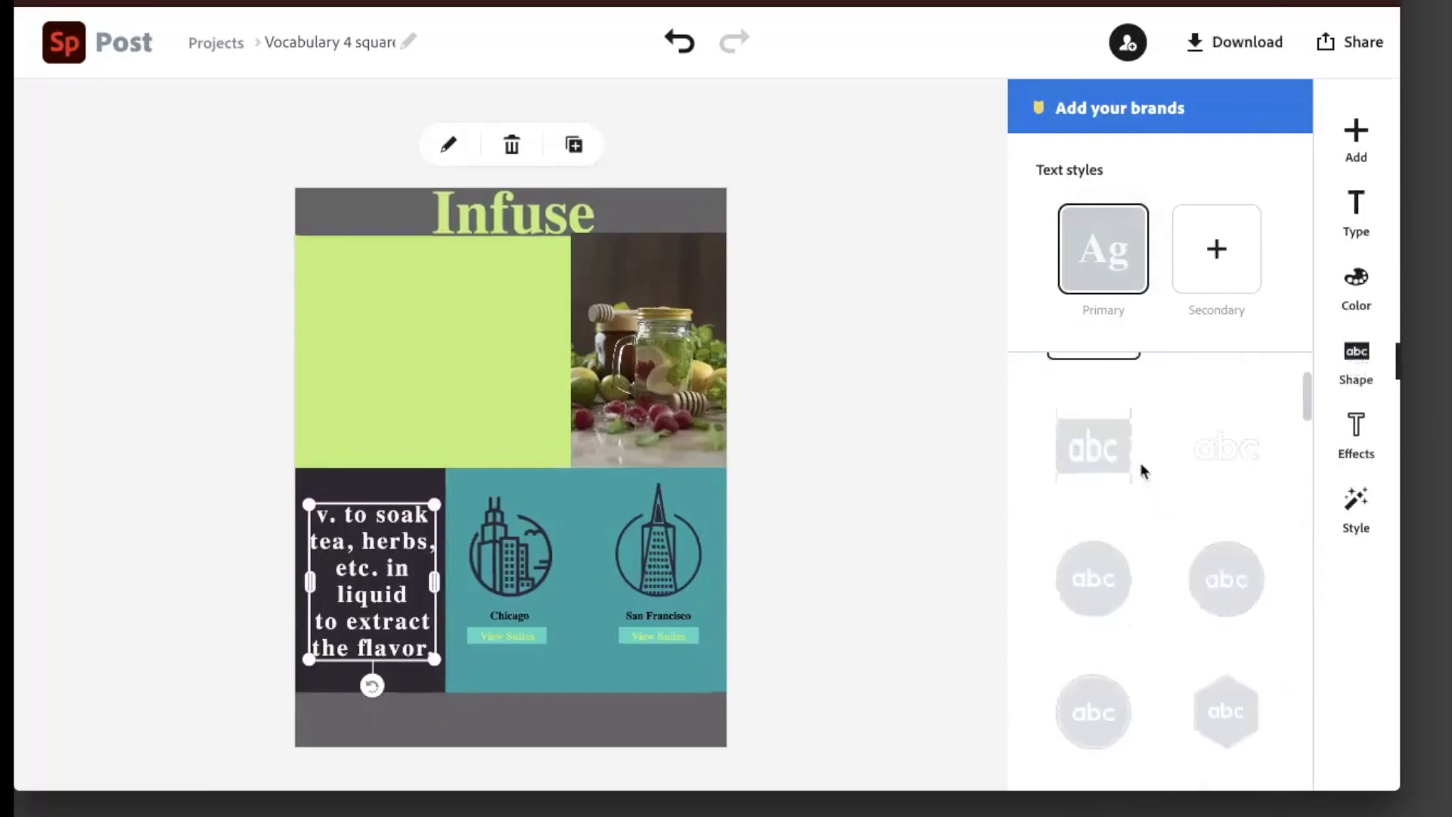
scroll(1144, 471, down, 6)
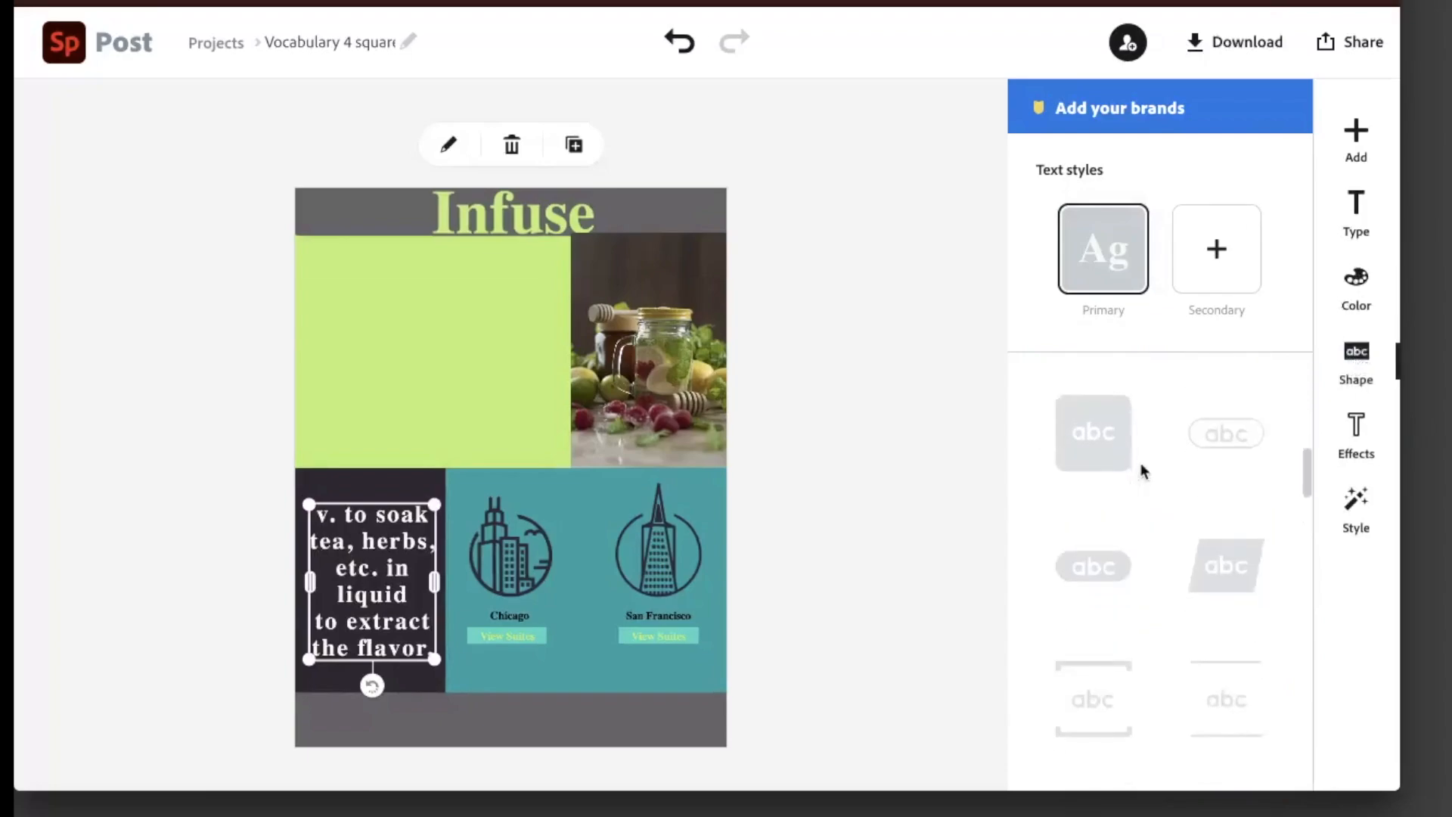
click(1356, 436)
scroll(1216, 457, up, 3)
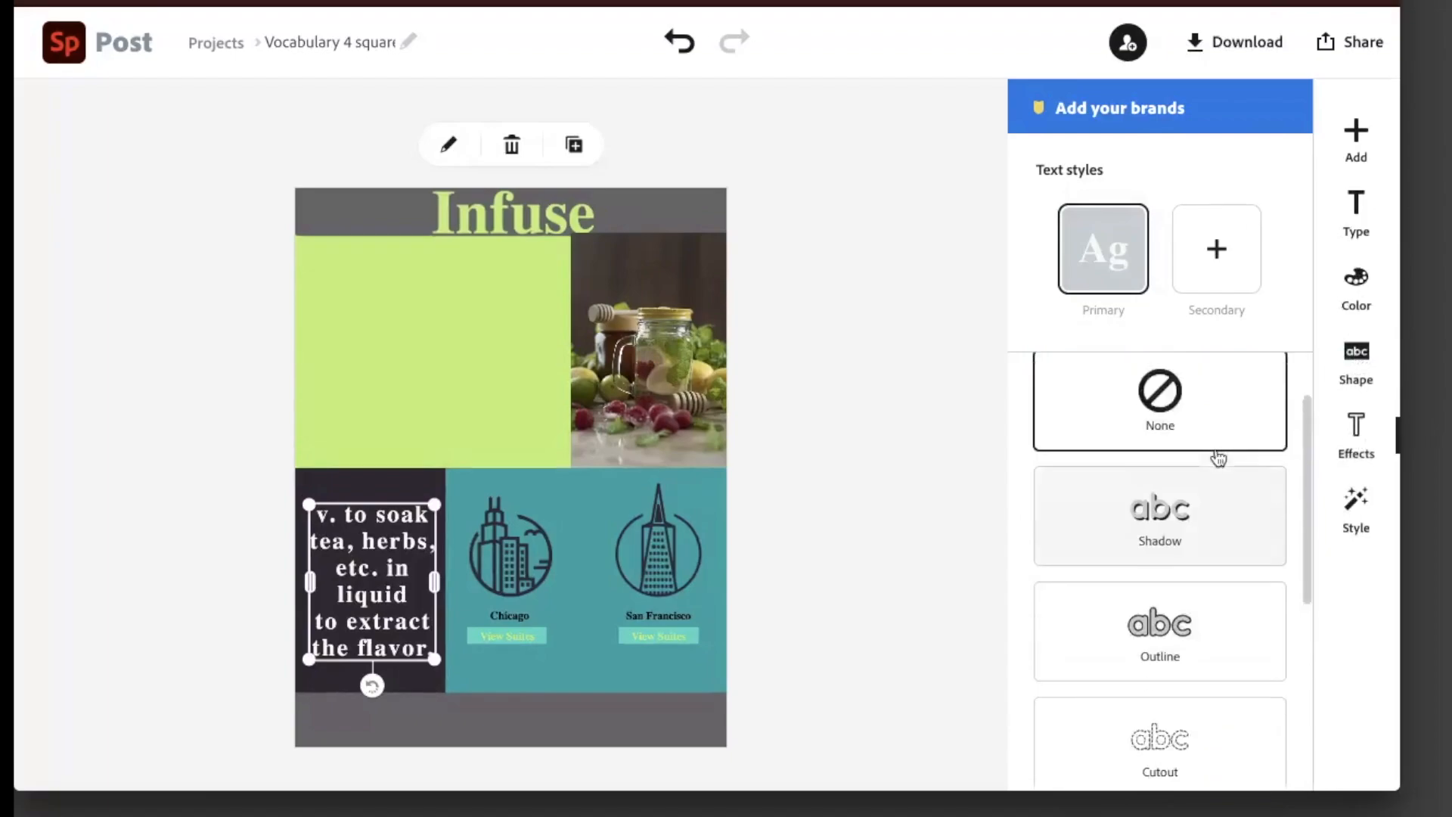
scroll(1218, 458, down, 5)
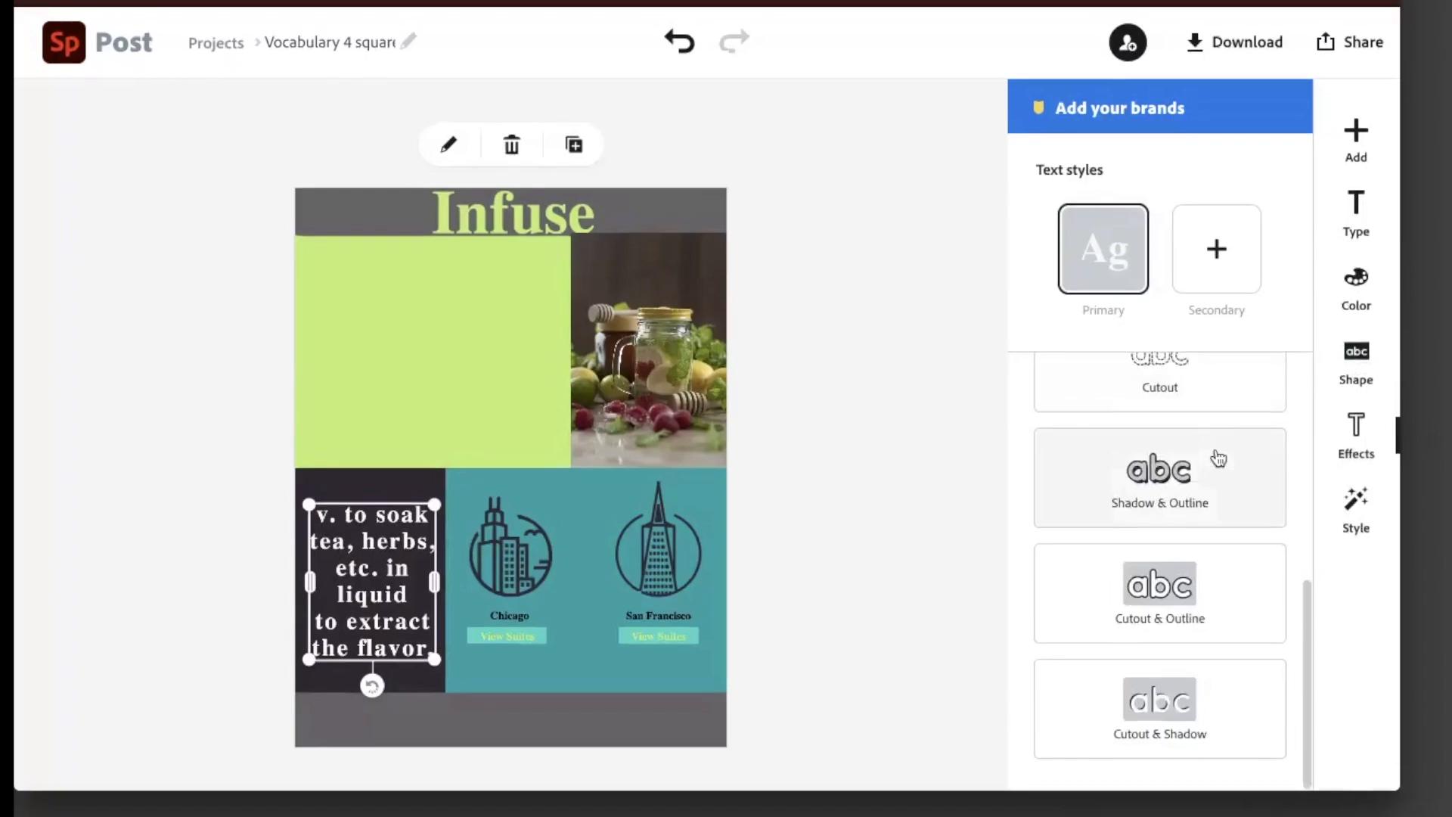
Restyle the definition text by going through the style suggestions and choosing the one with condensed green capitals.
click(1356, 511)
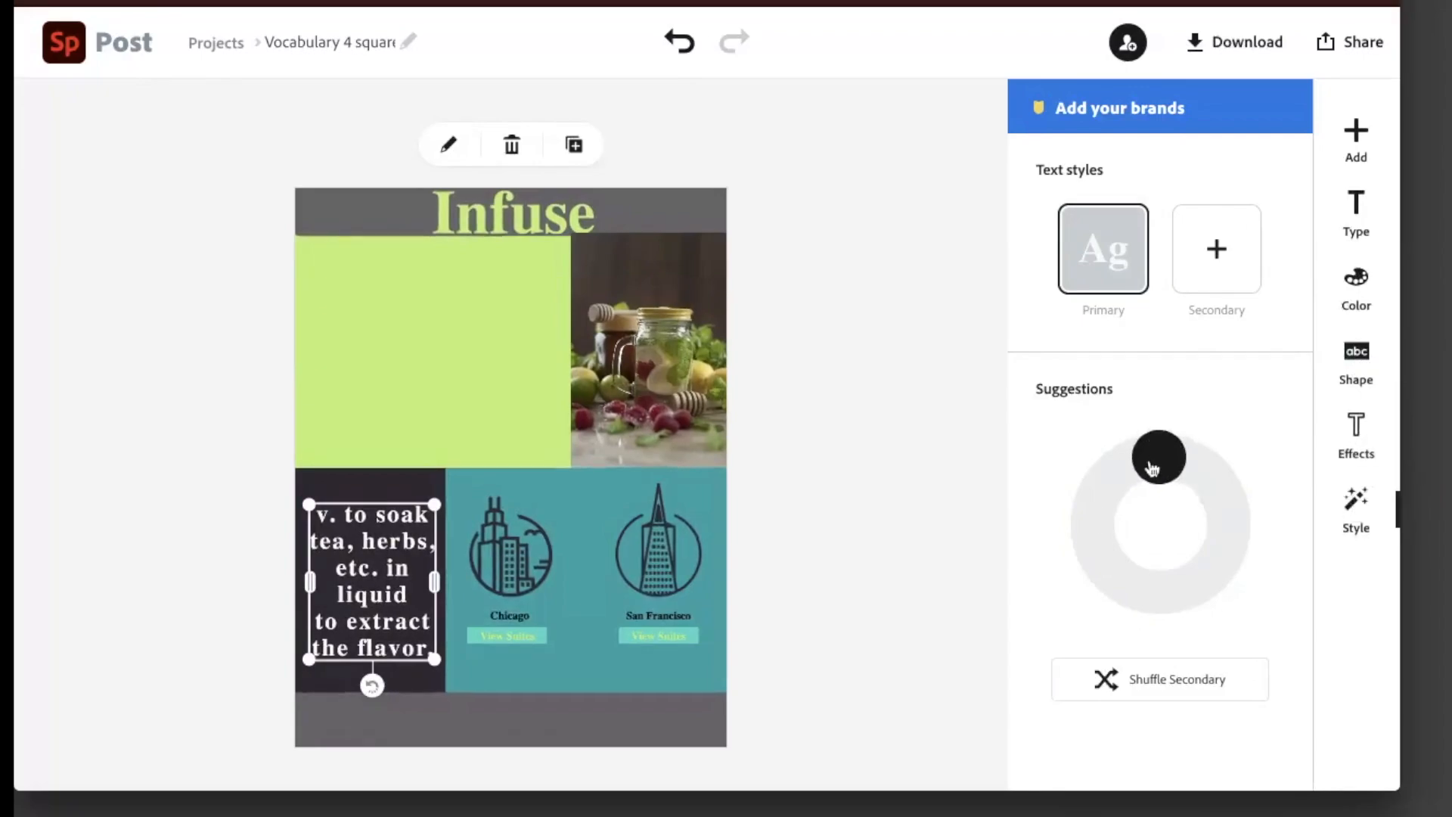
drag(1164, 464, 1123, 502)
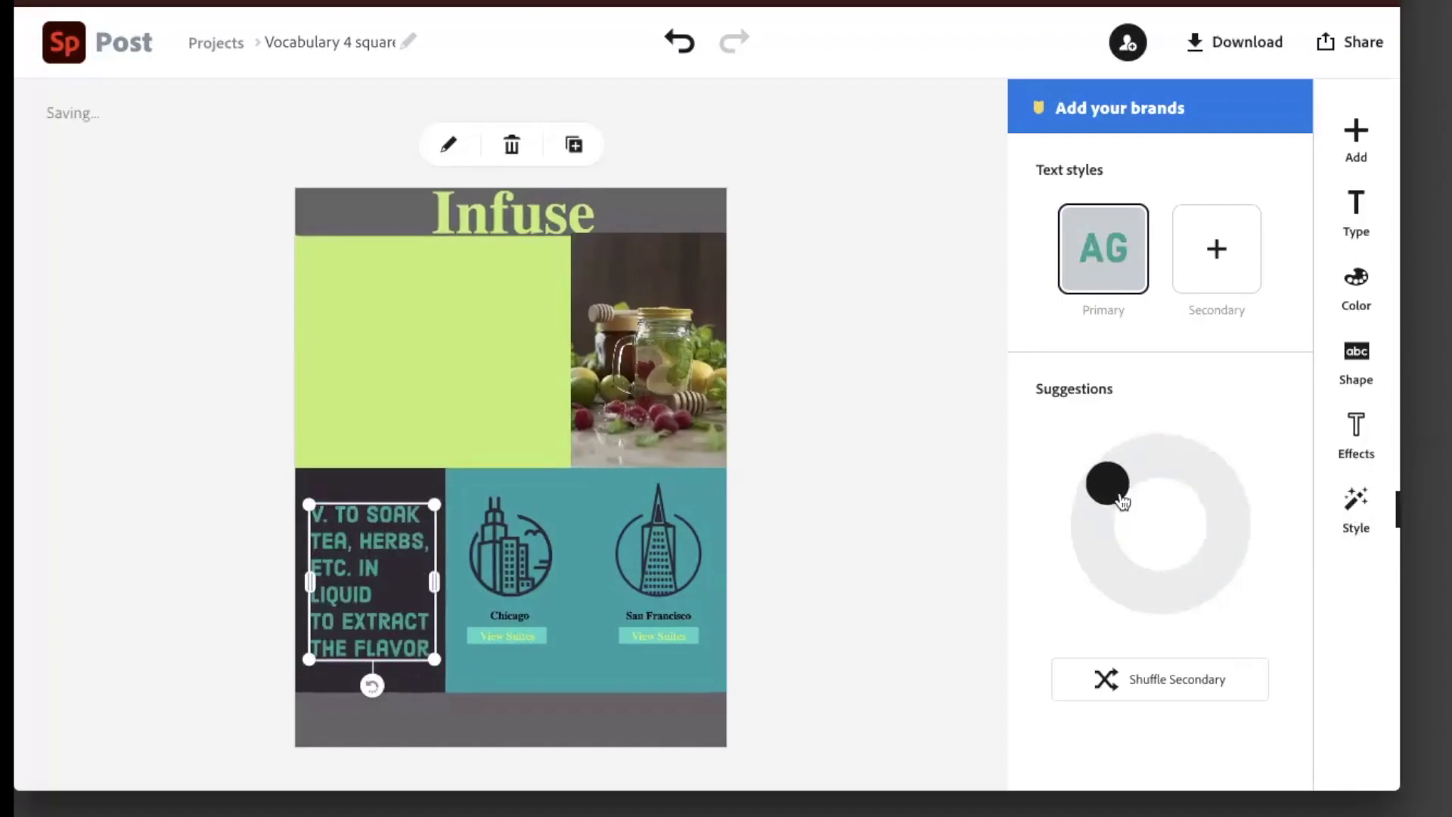
drag(1123, 503, 1127, 527)
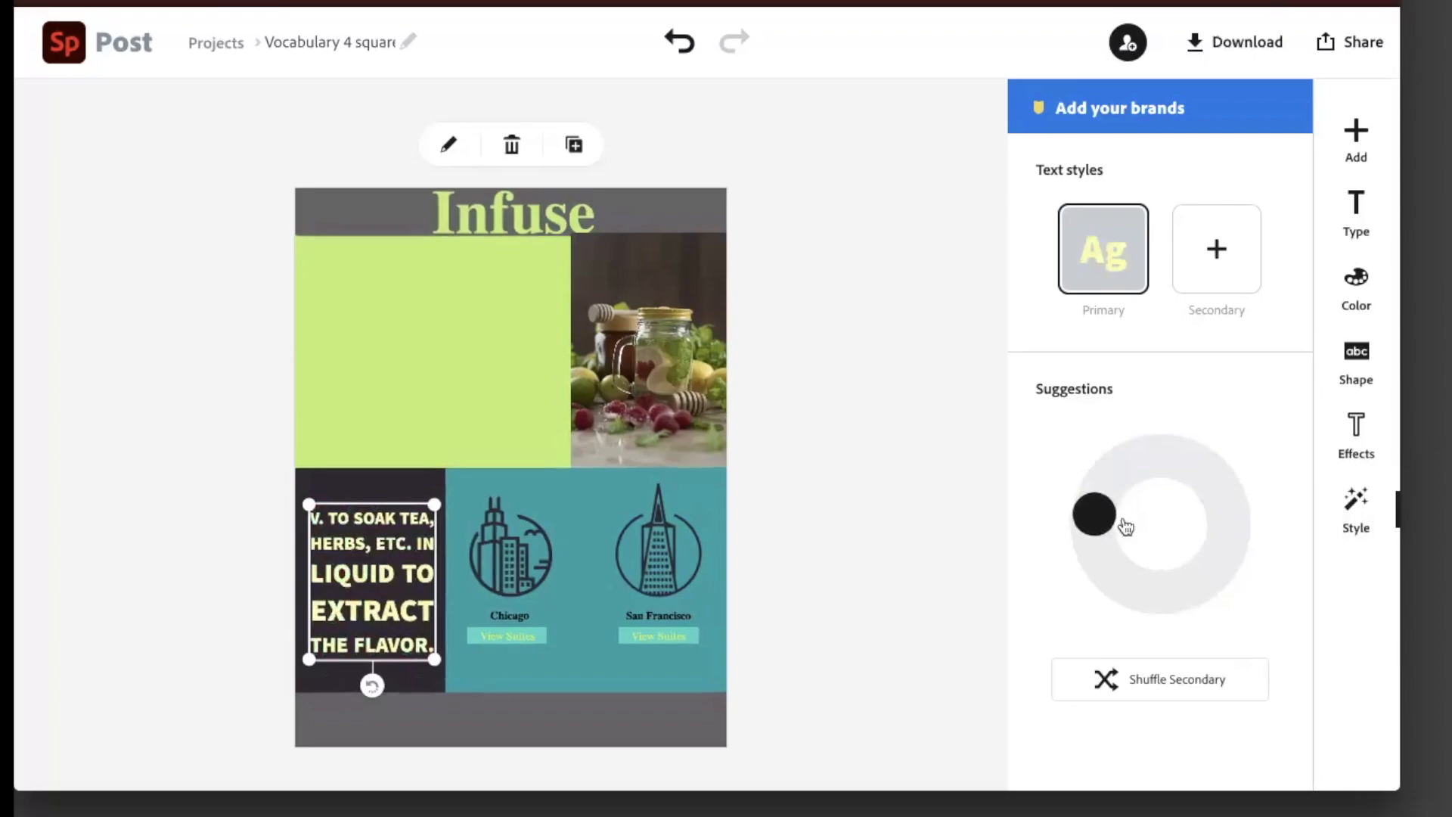
drag(1126, 527, 1172, 514)
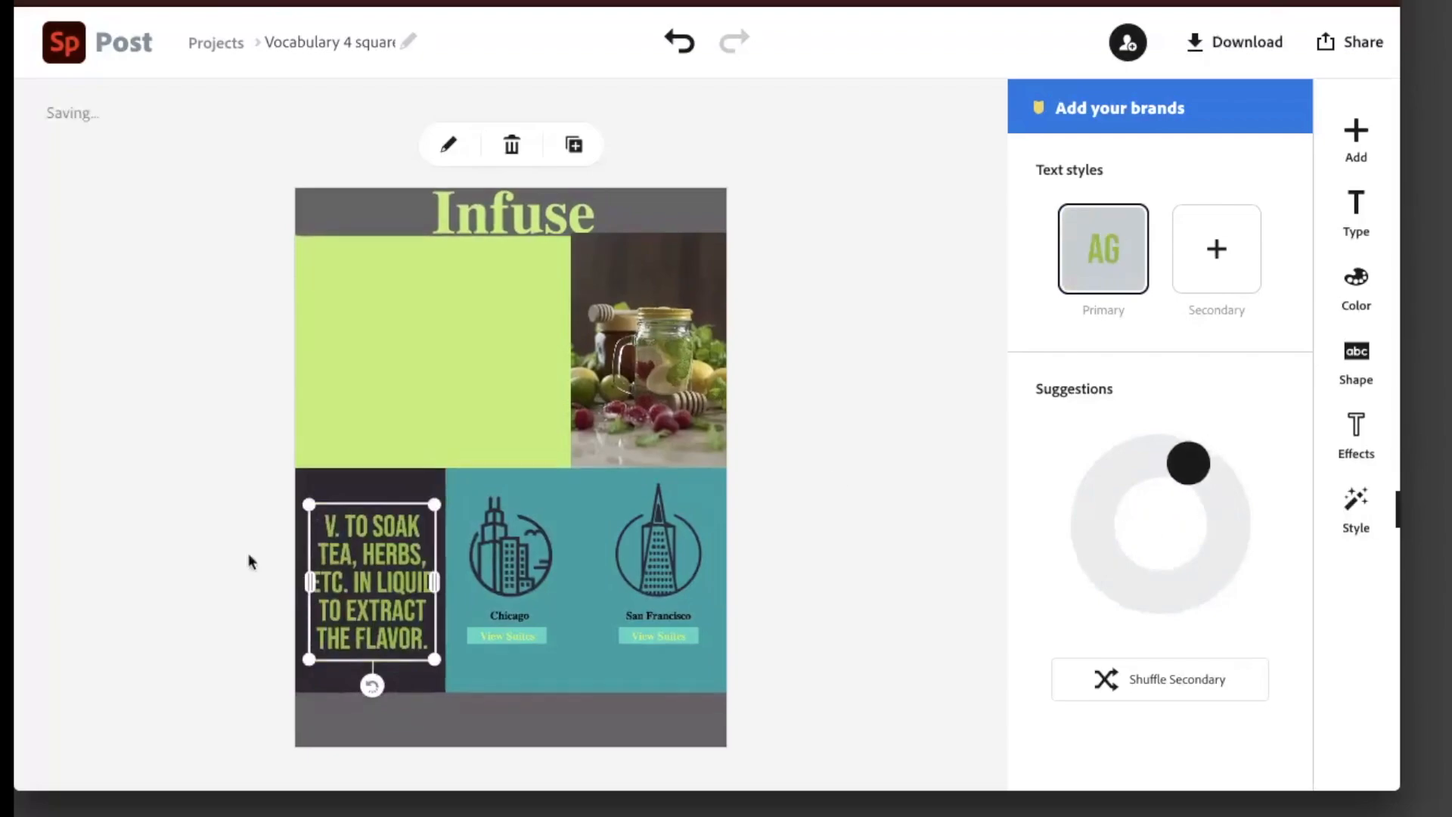
Enlarge the definition text slightly, centre it within the dark cell and deselect it.
drag(309, 505, 296, 498)
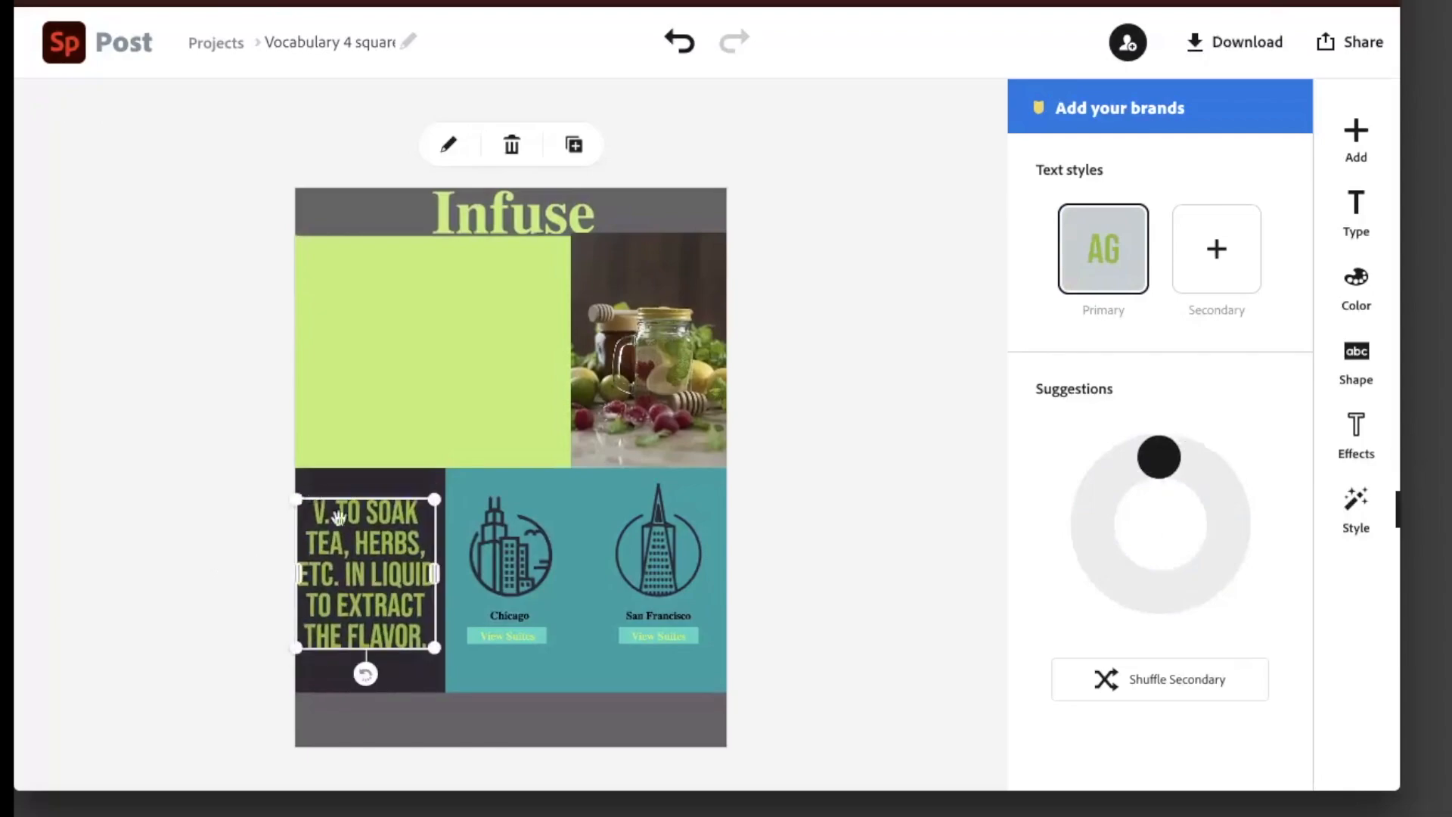
drag(359, 541, 360, 540)
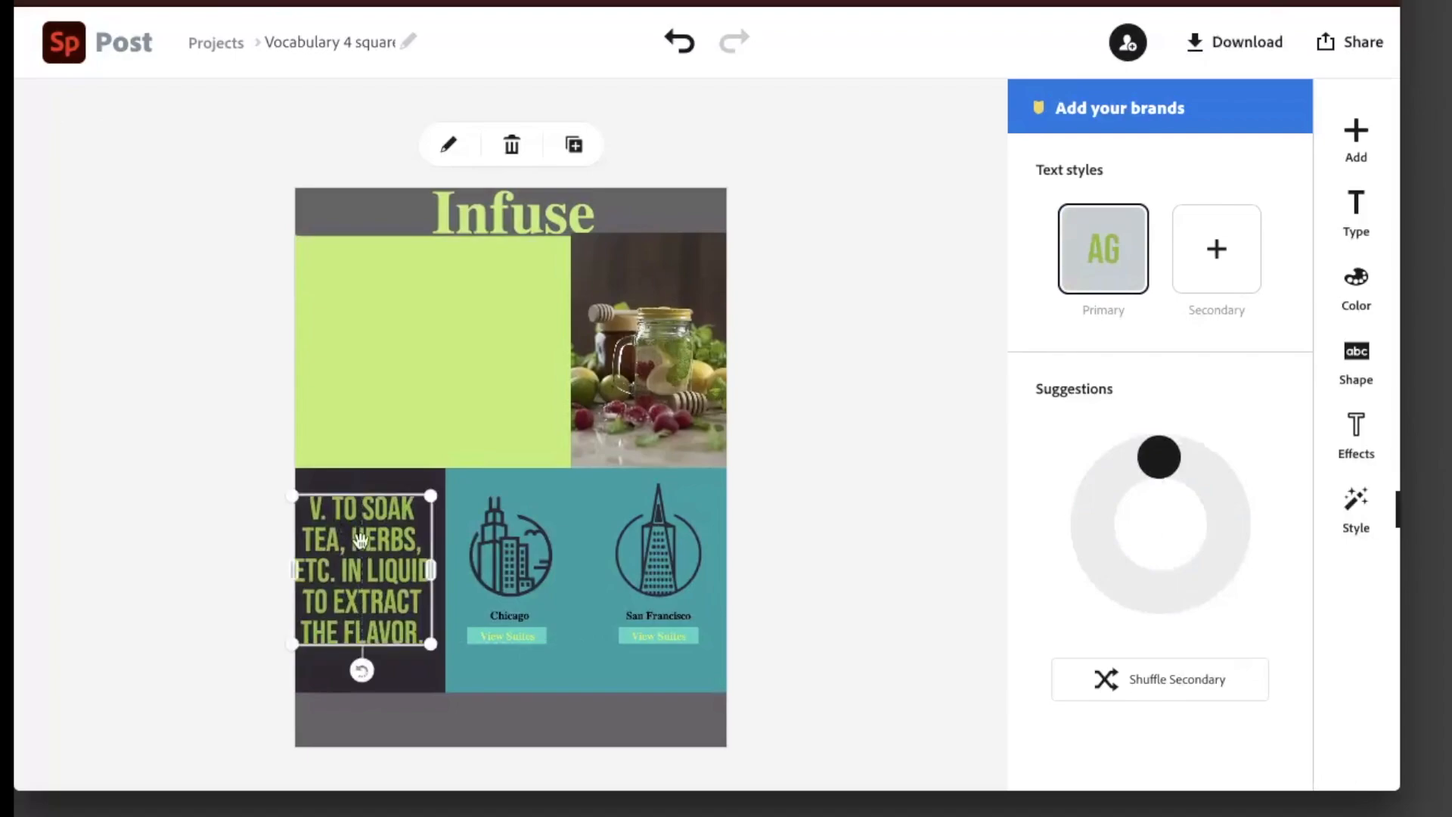
key(Right)
key(Right)
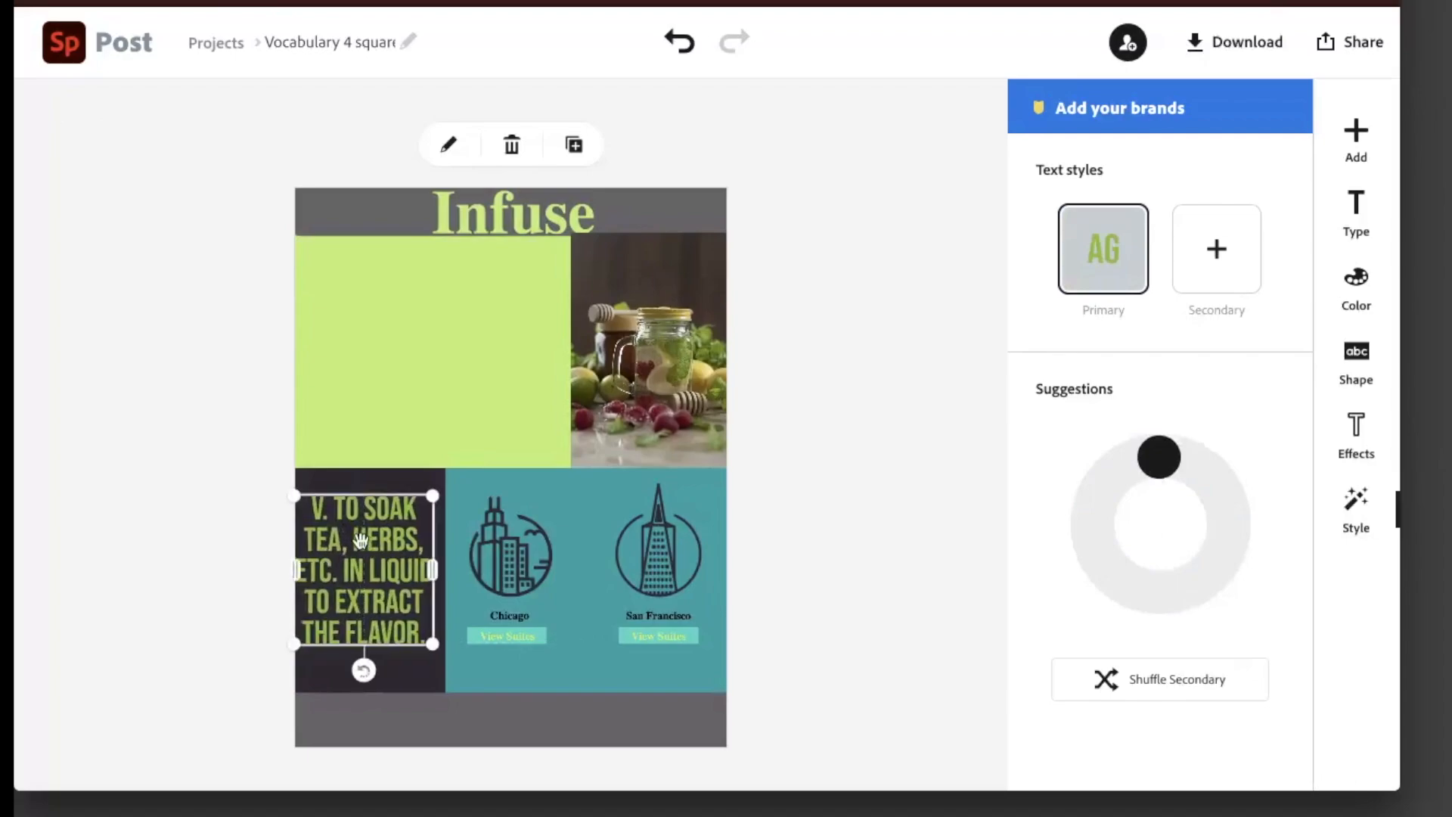
key(Right)
key(Right)
key(Right)
key(Right)
key(Down)
key(Down)
key(Down)
key(Down)
key(Down)
key(Down)
key(Down)
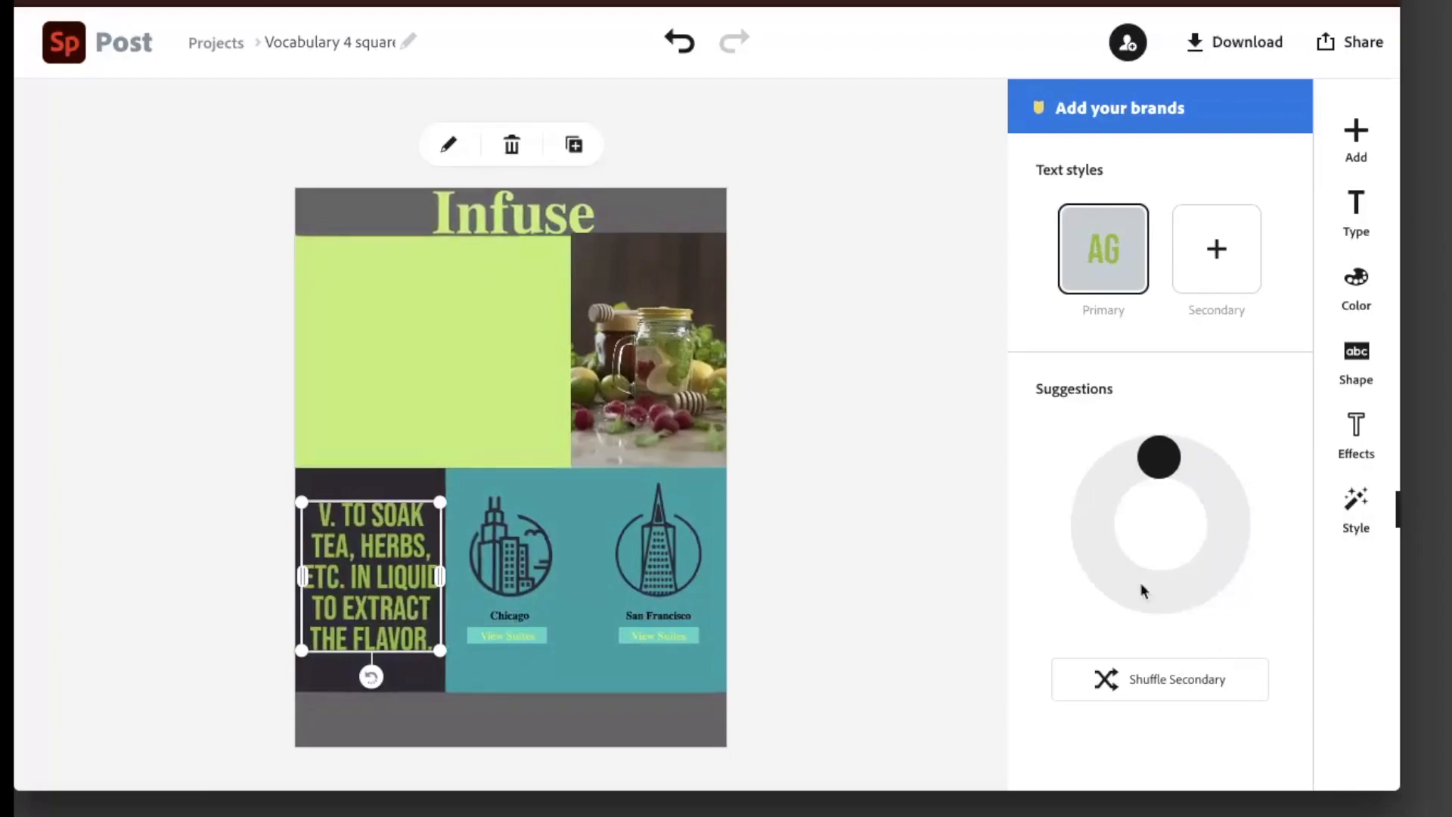
click(818, 369)
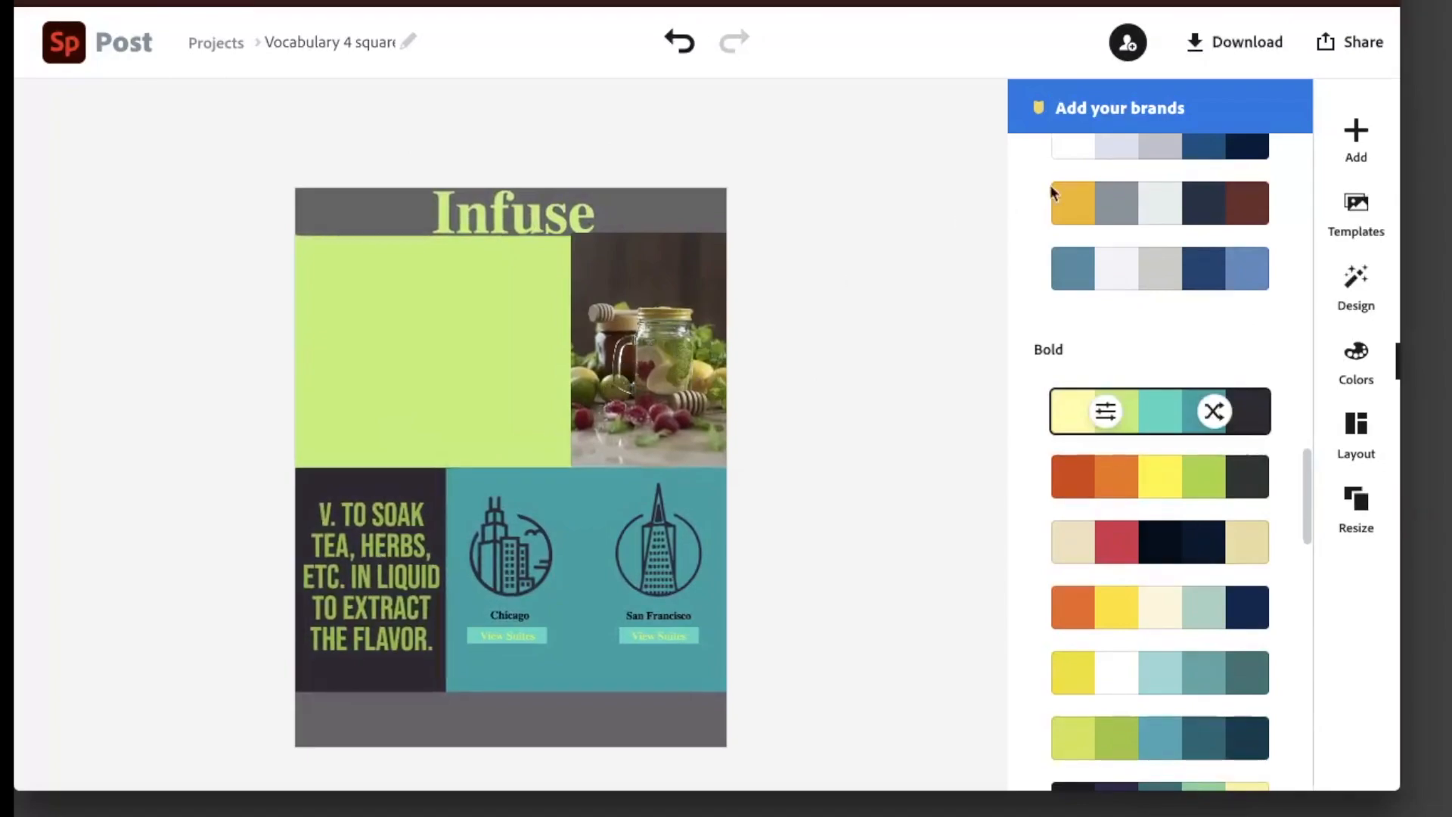
click(1356, 140)
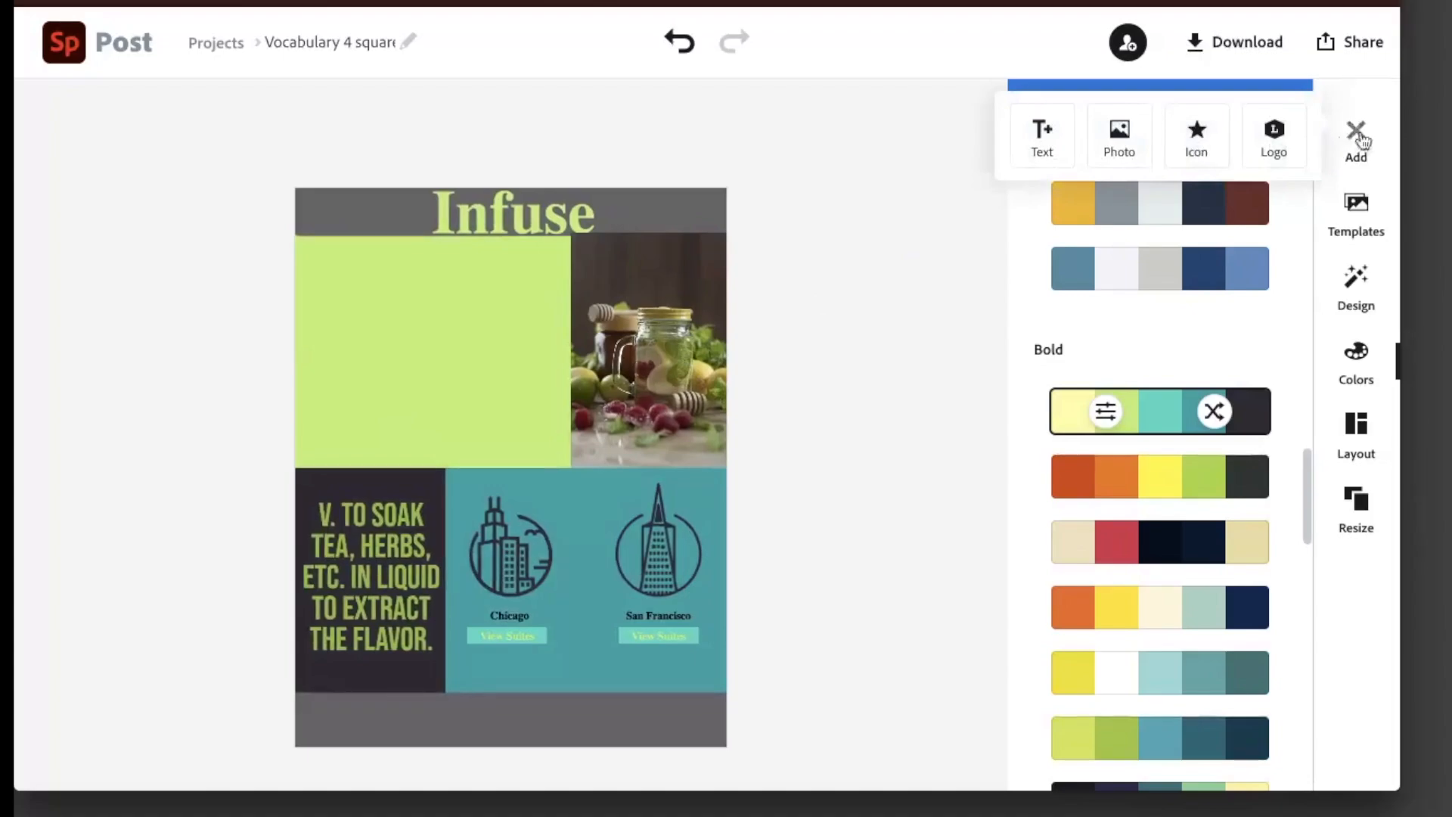
click(850, 195)
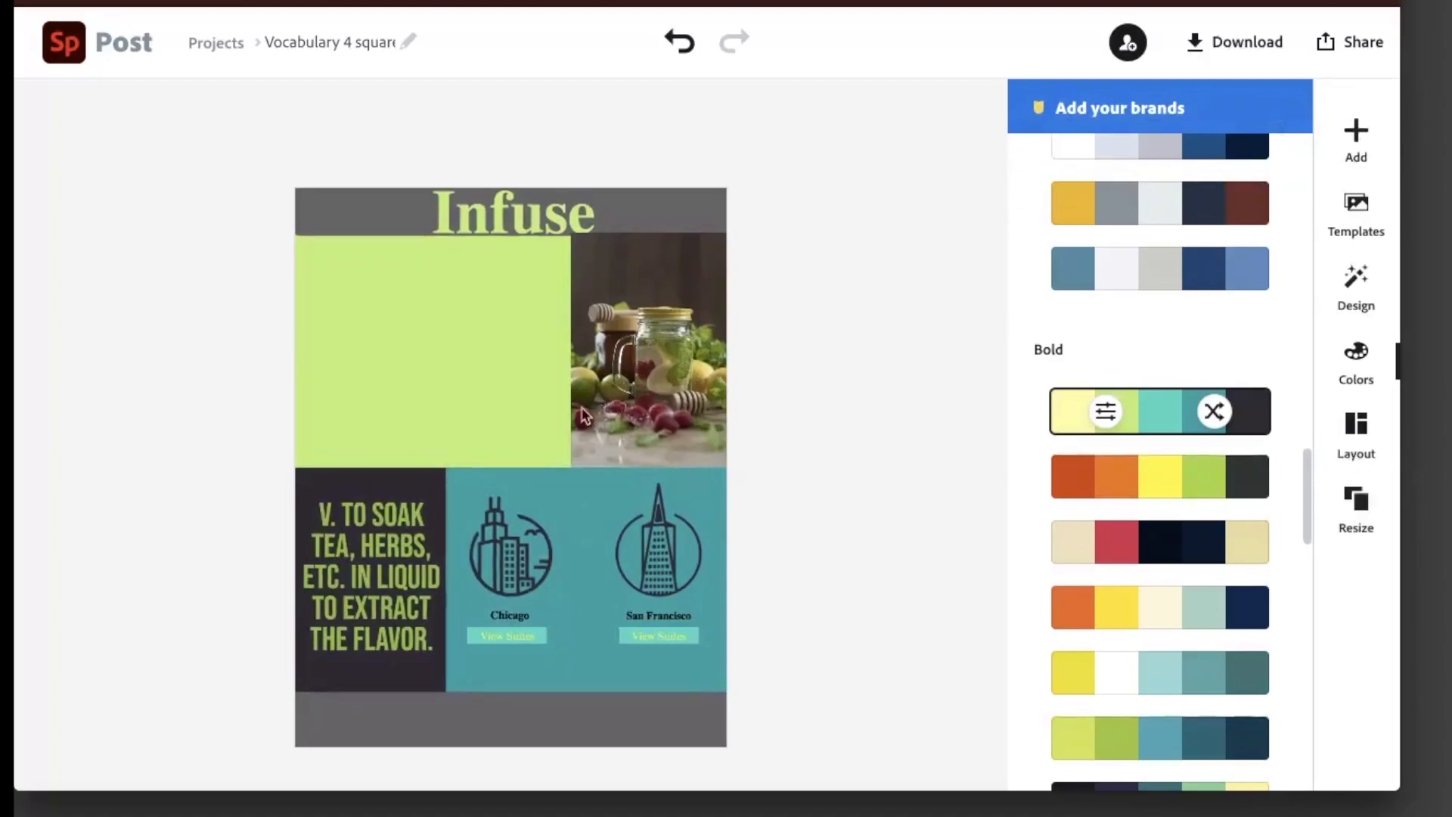
click(466, 355)
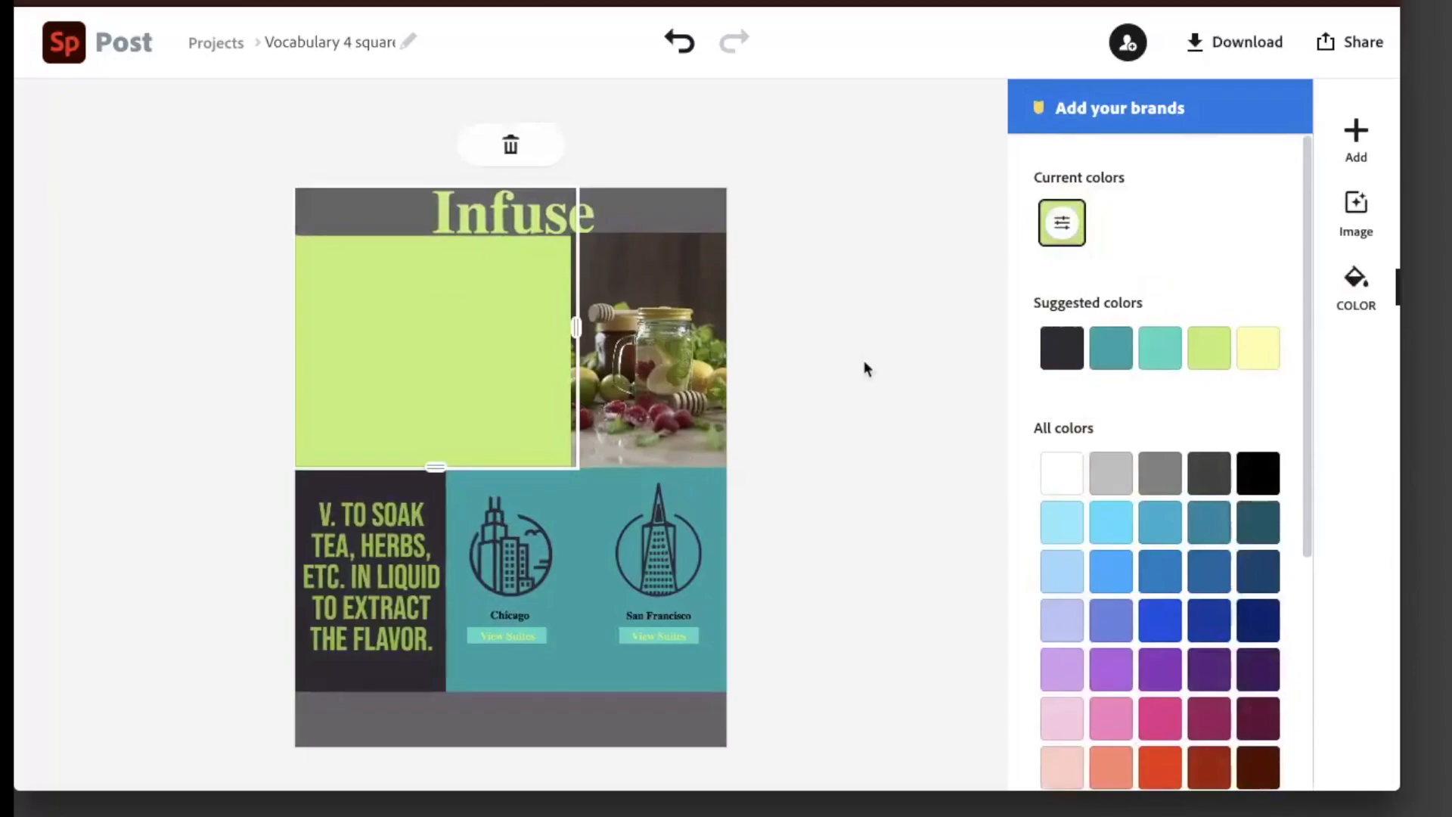
click(865, 380)
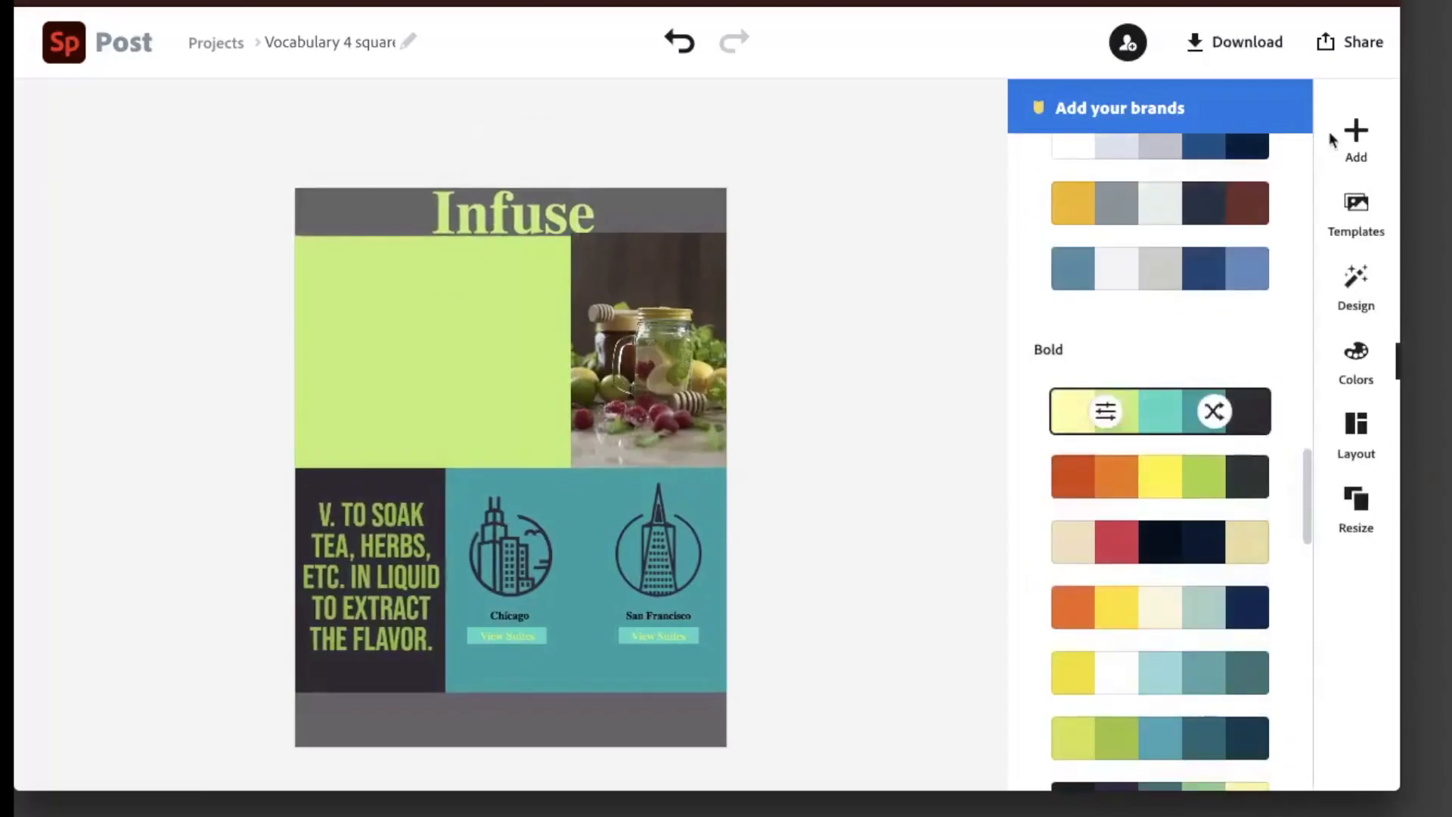
Start adding an icon and search the icon library for "teacup".
click(1356, 136)
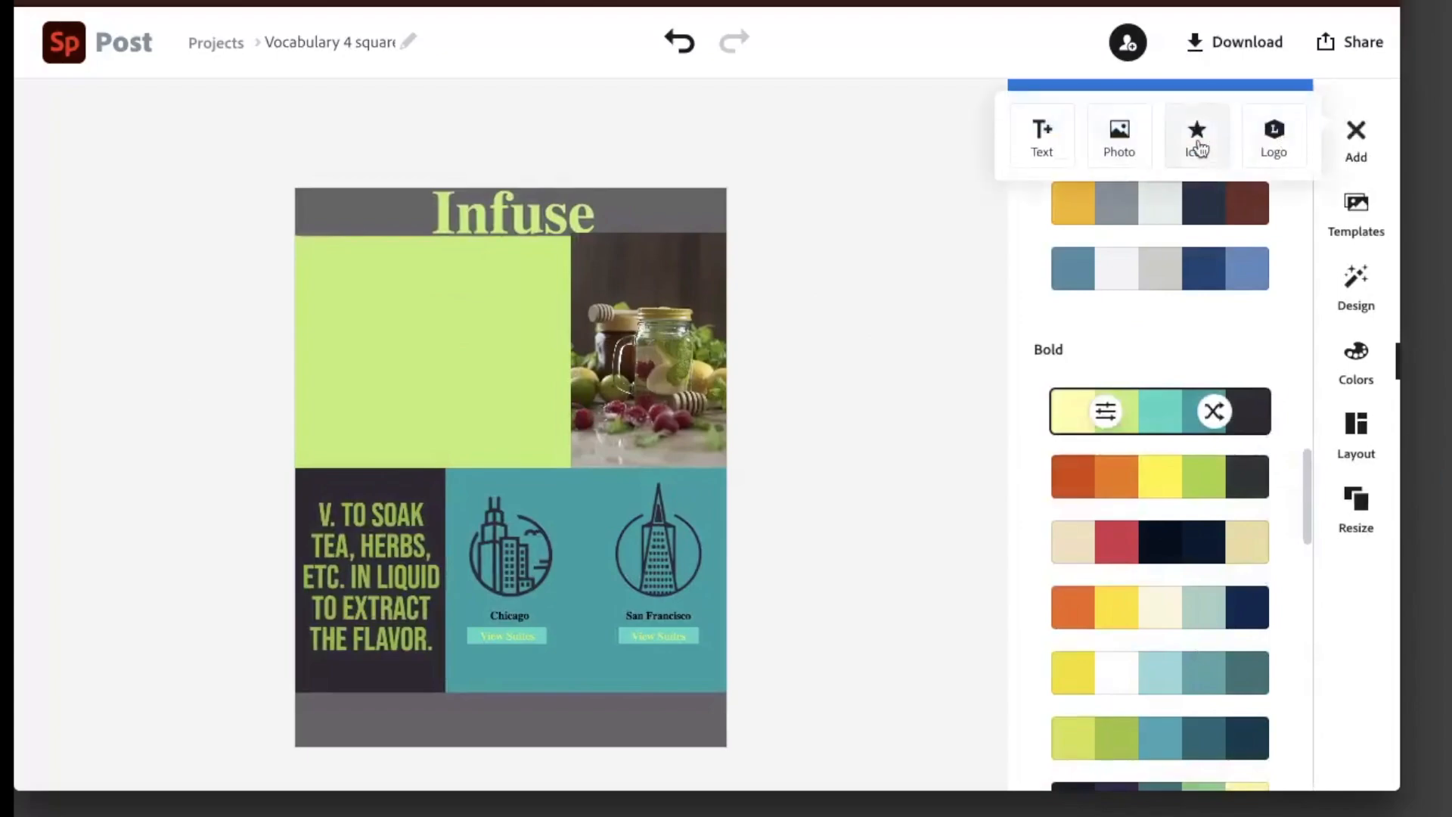
click(1198, 144)
double_click(1125, 214)
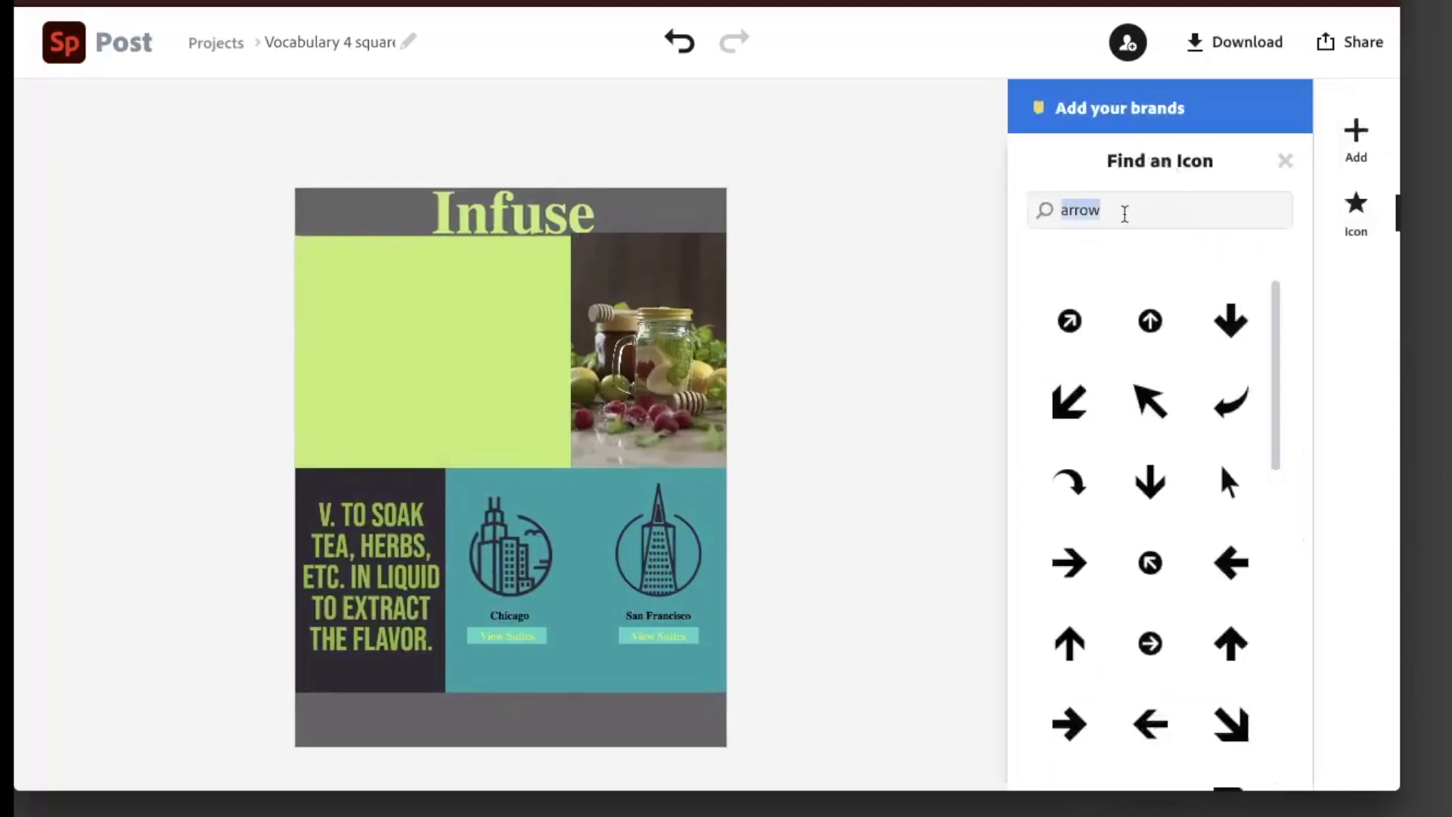
key(BackSpace)
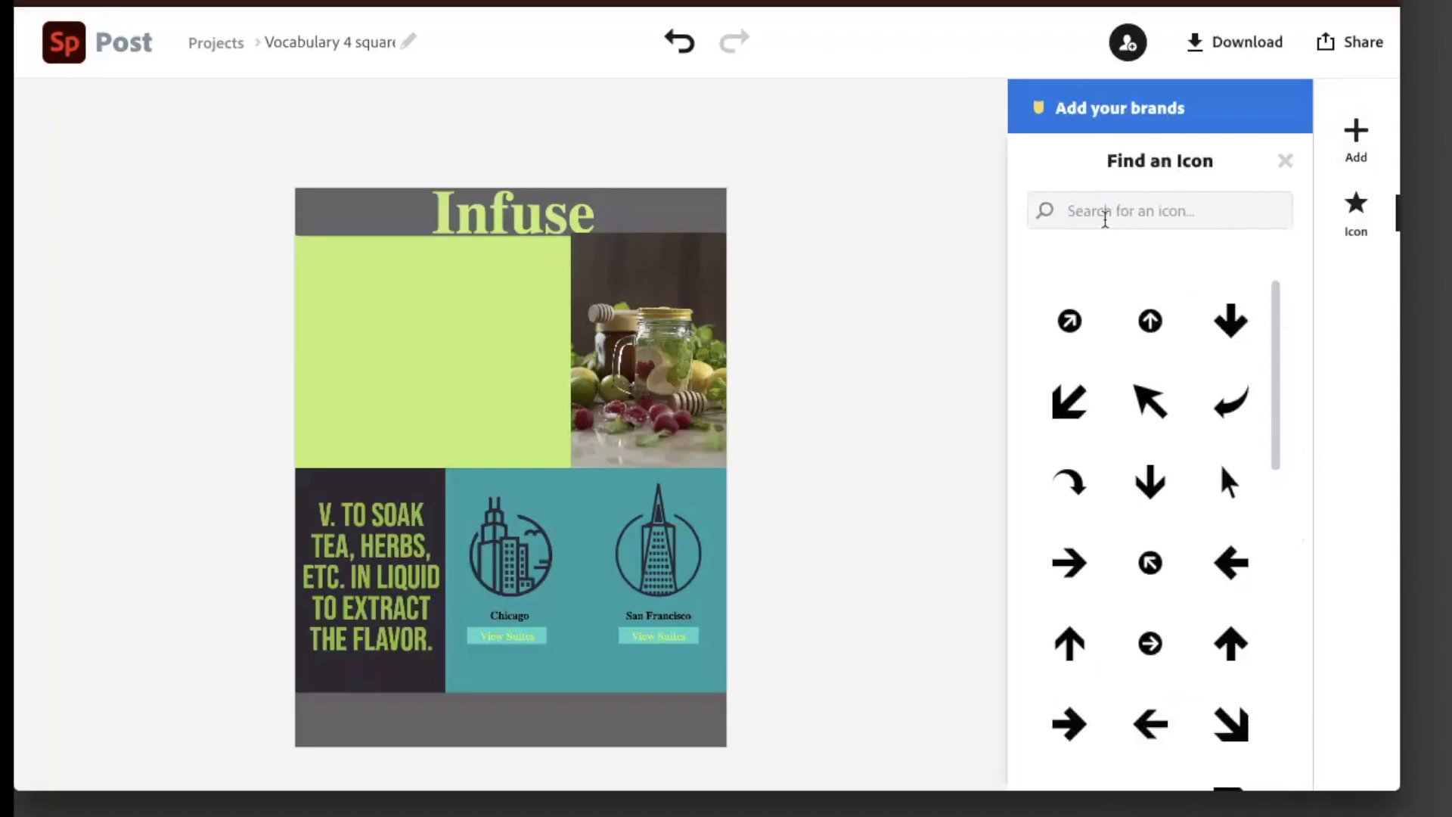
text(teacup)
key(Return)
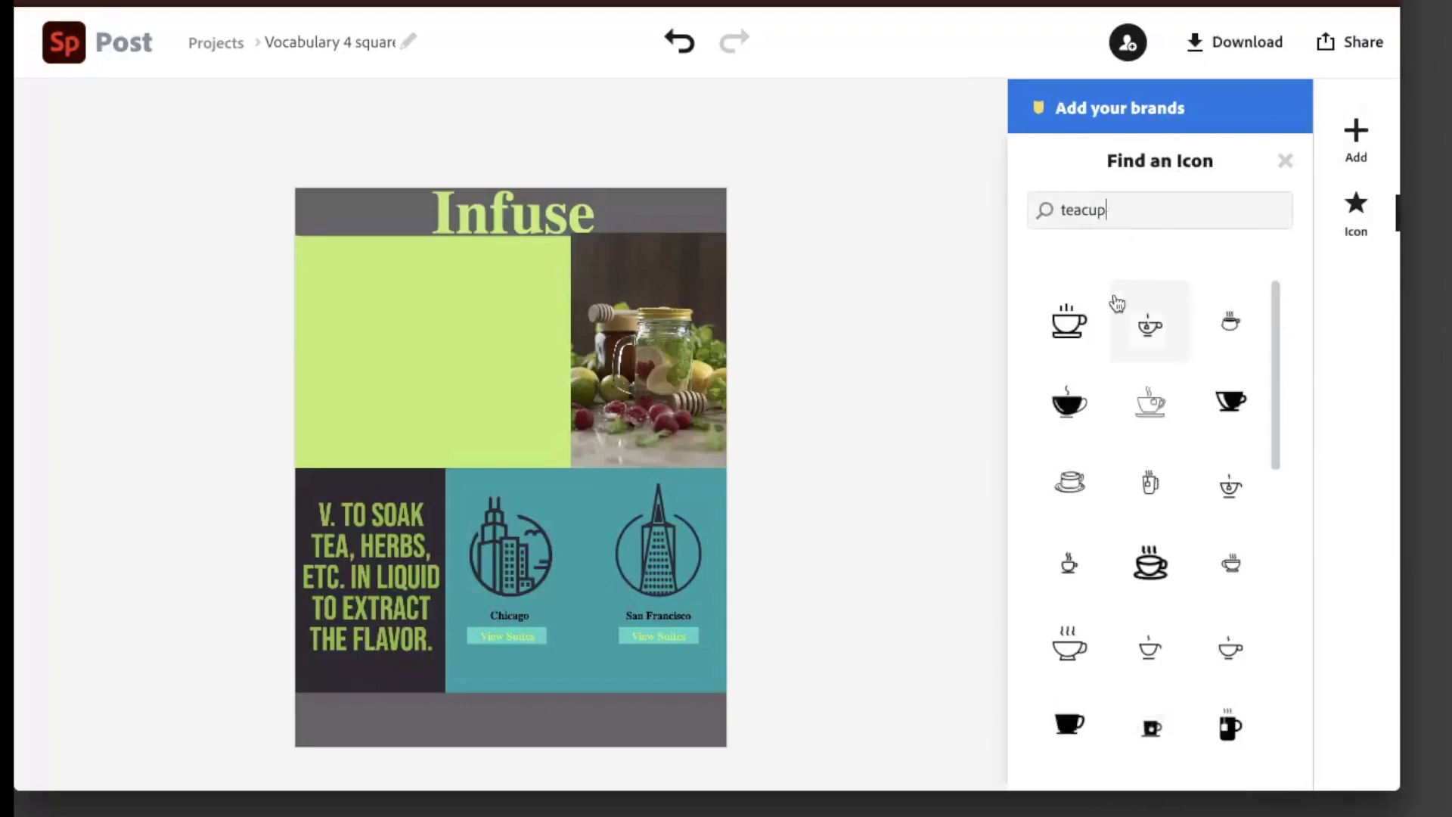
Add the solid steaming teacup icon with a saucer and tea-bag tag, and centre it vertically in the light green cell.
scroll(1131, 615, down, 2)
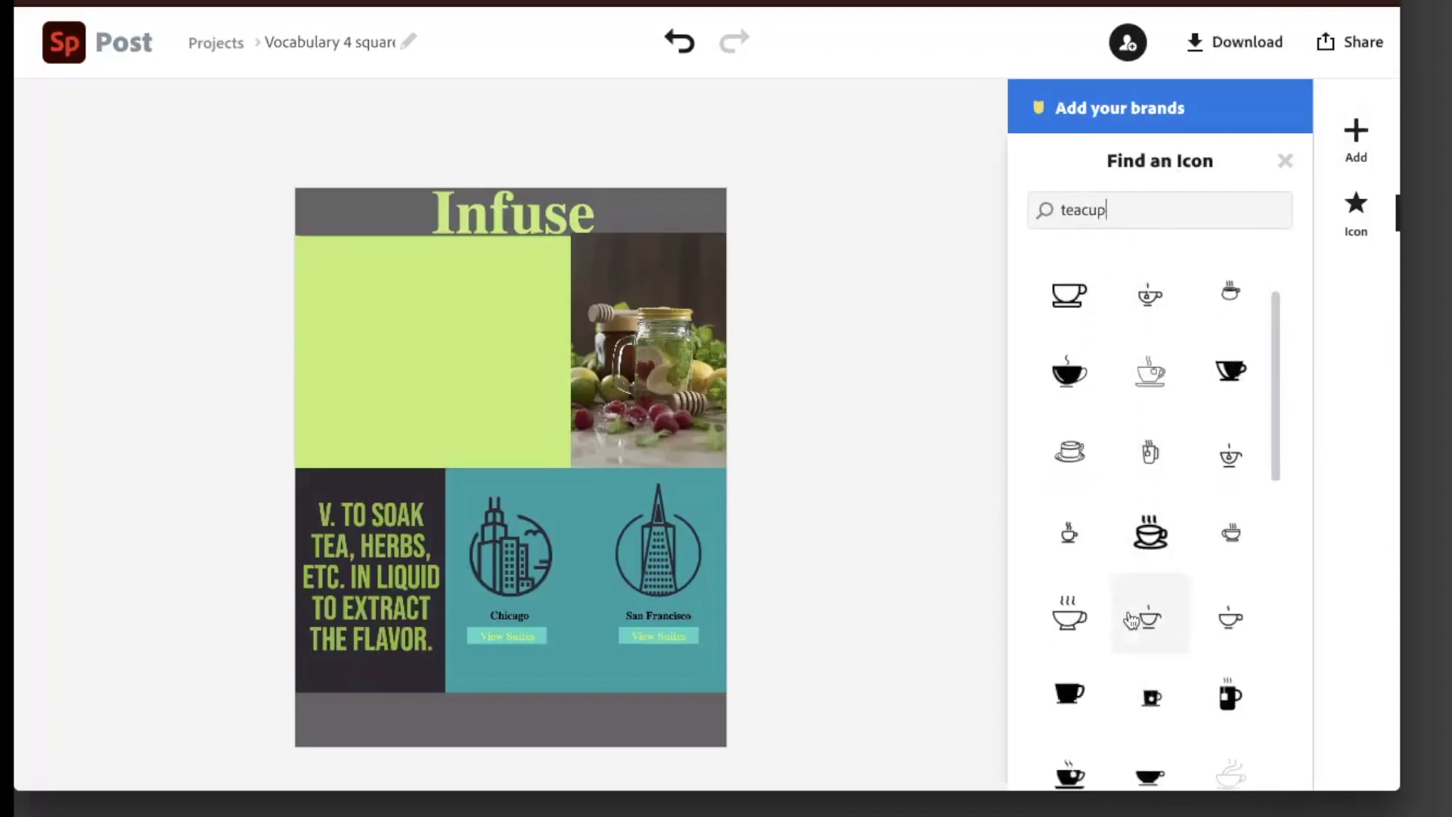
scroll(1131, 621, down, 4)
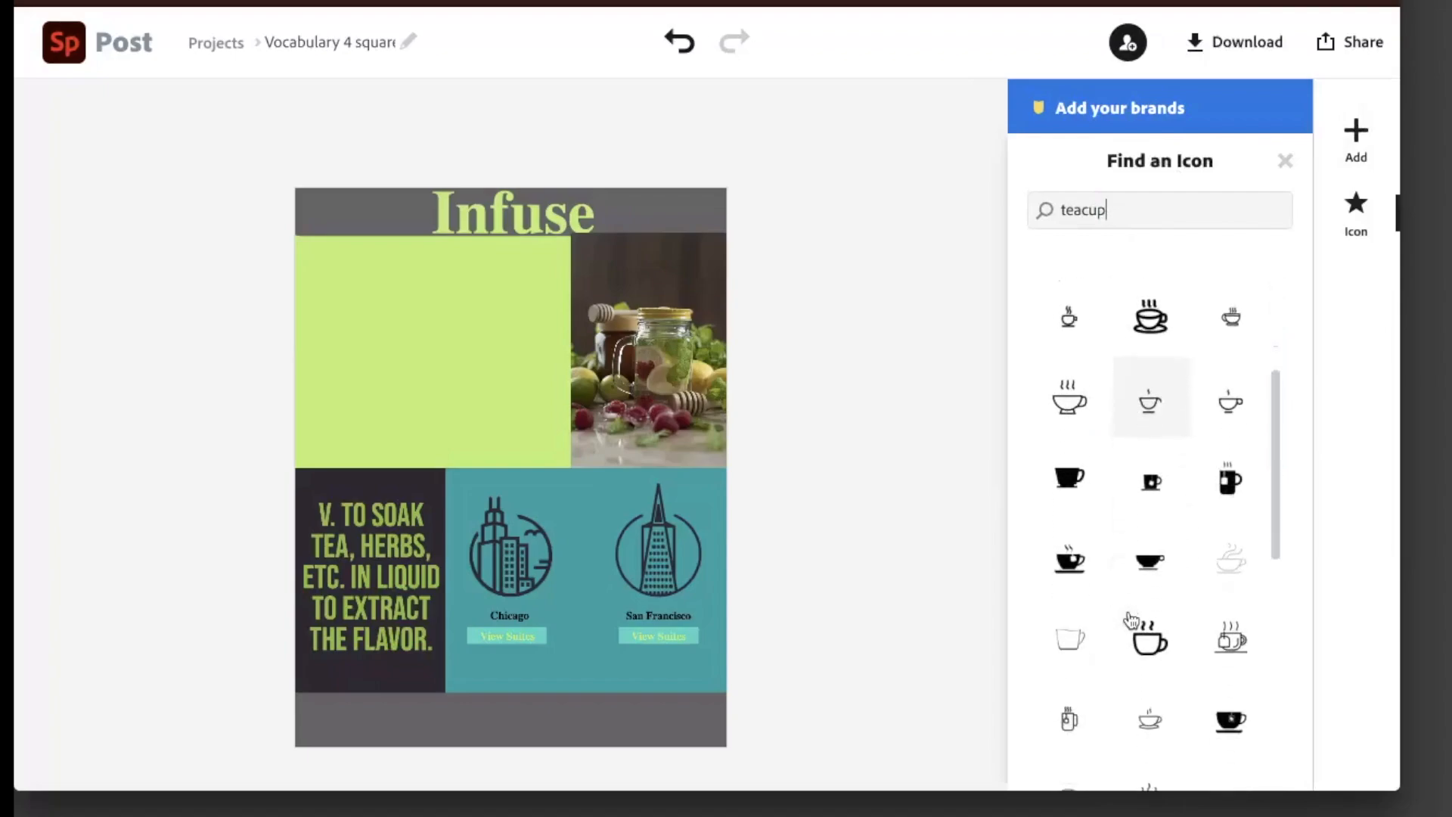
scroll(1131, 620, down, 3)
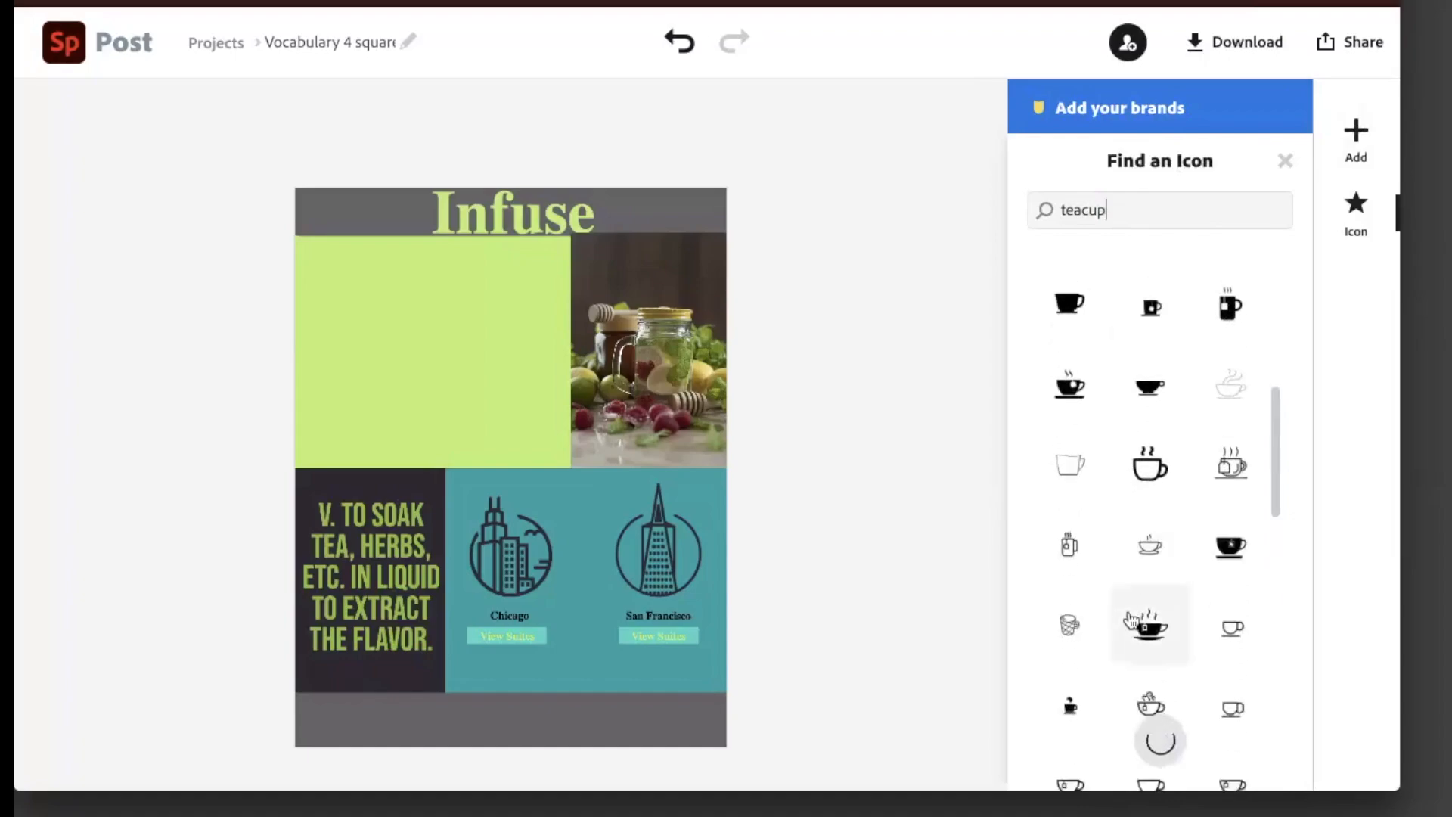
scroll(1132, 620, down, 3)
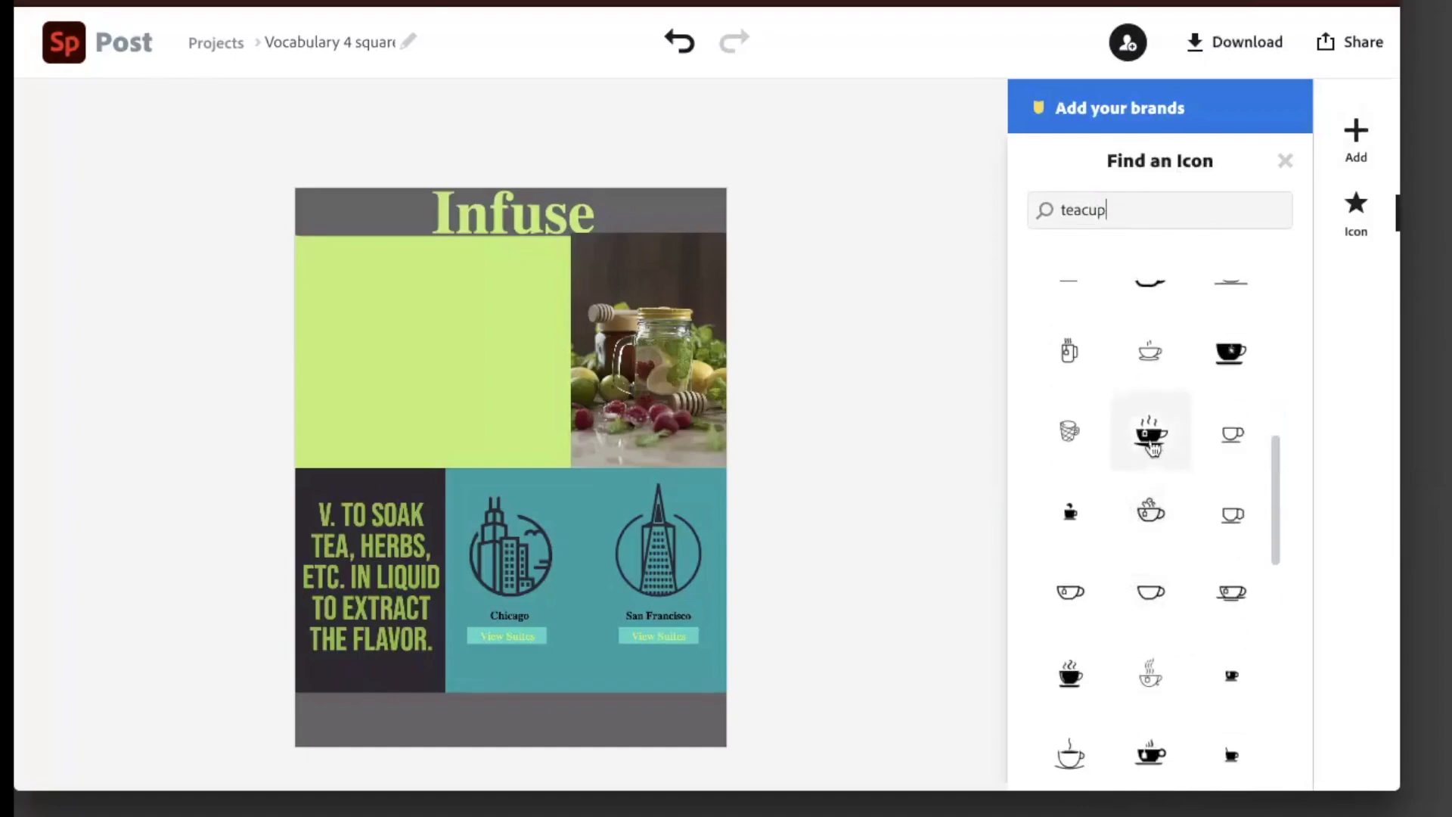
click(1151, 439)
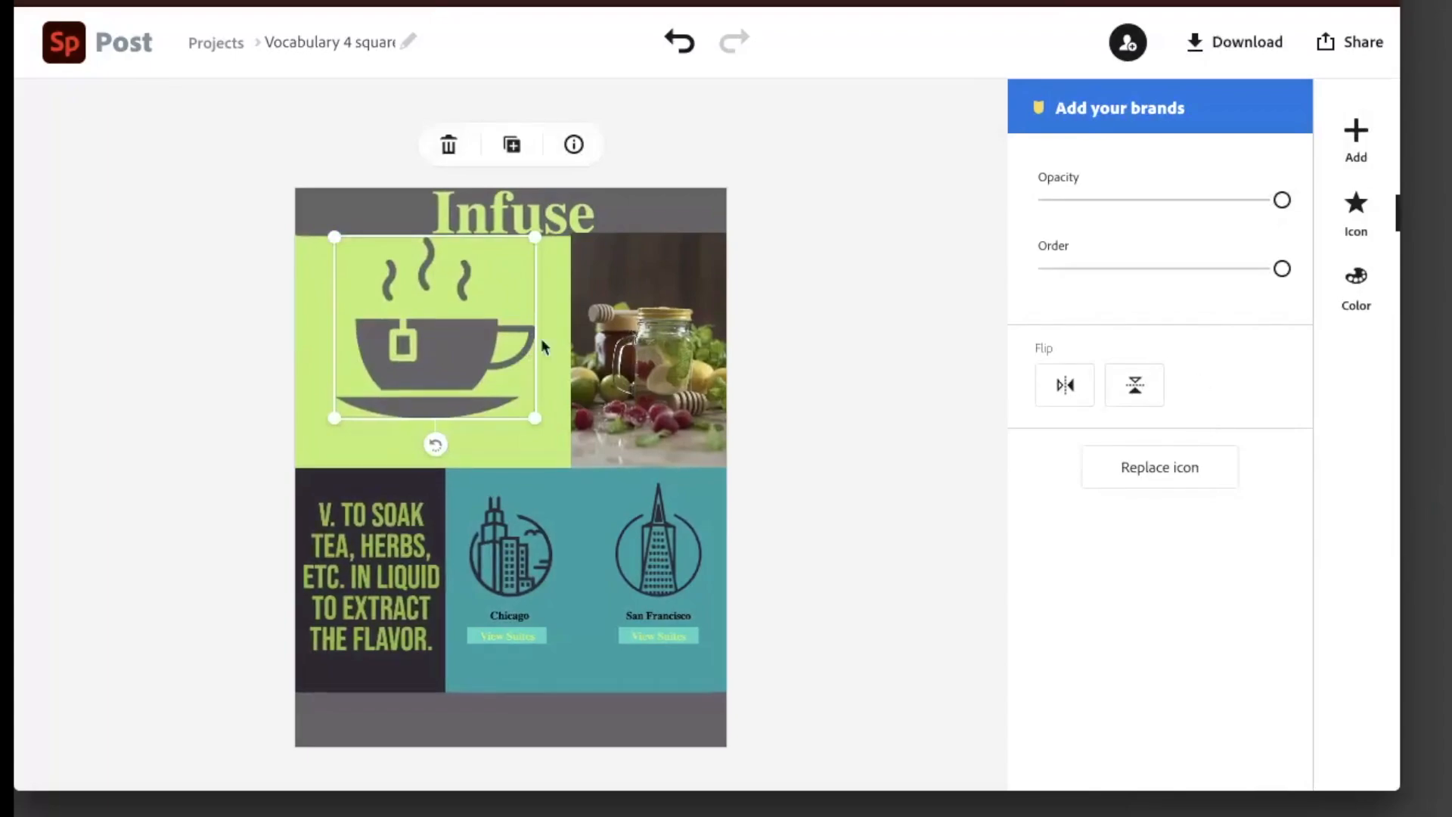
drag(458, 369, 457, 379)
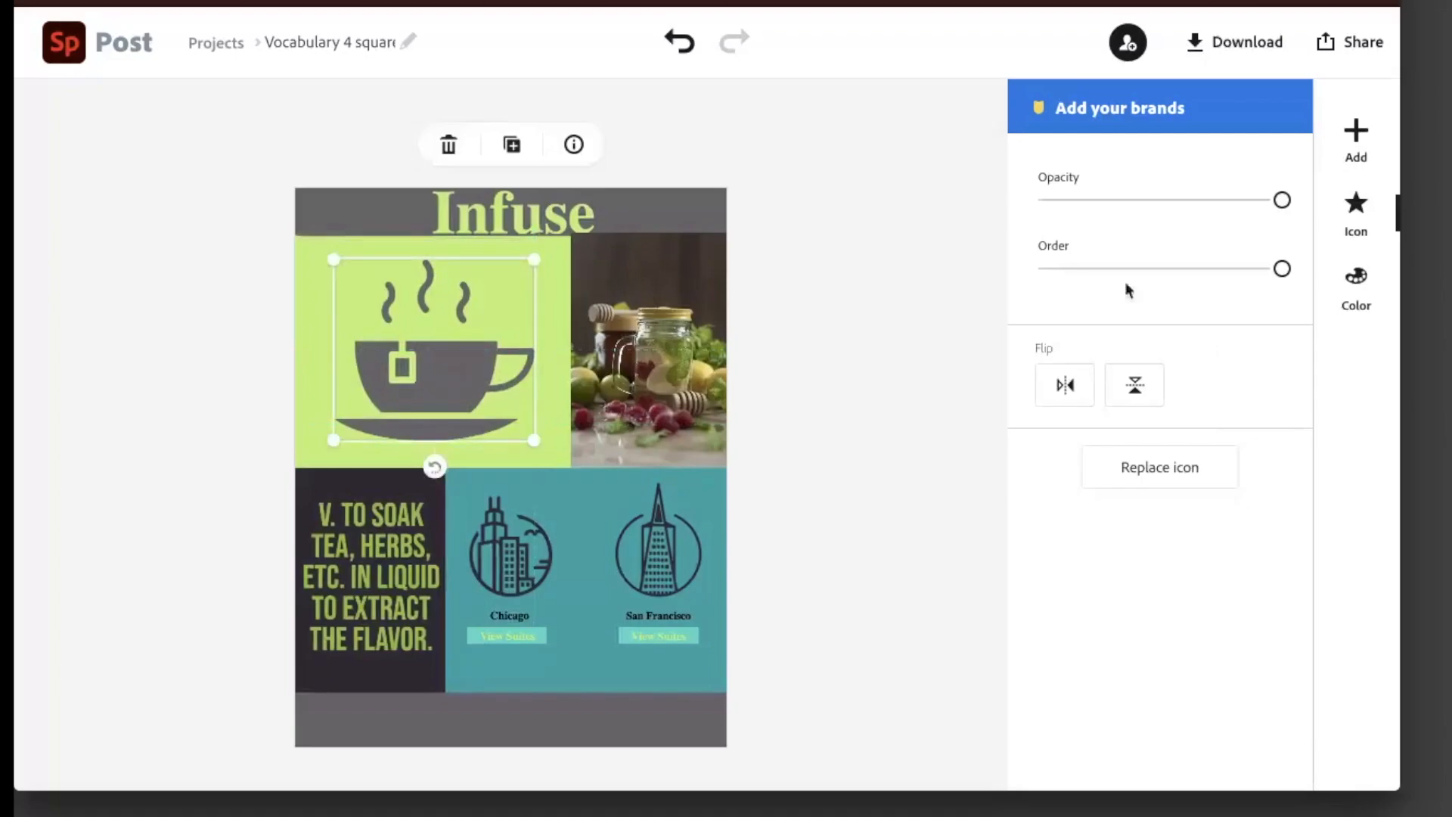
Recolour the teacup icon with the darker suggested teal after trying the lighter turquoise.
click(1351, 287)
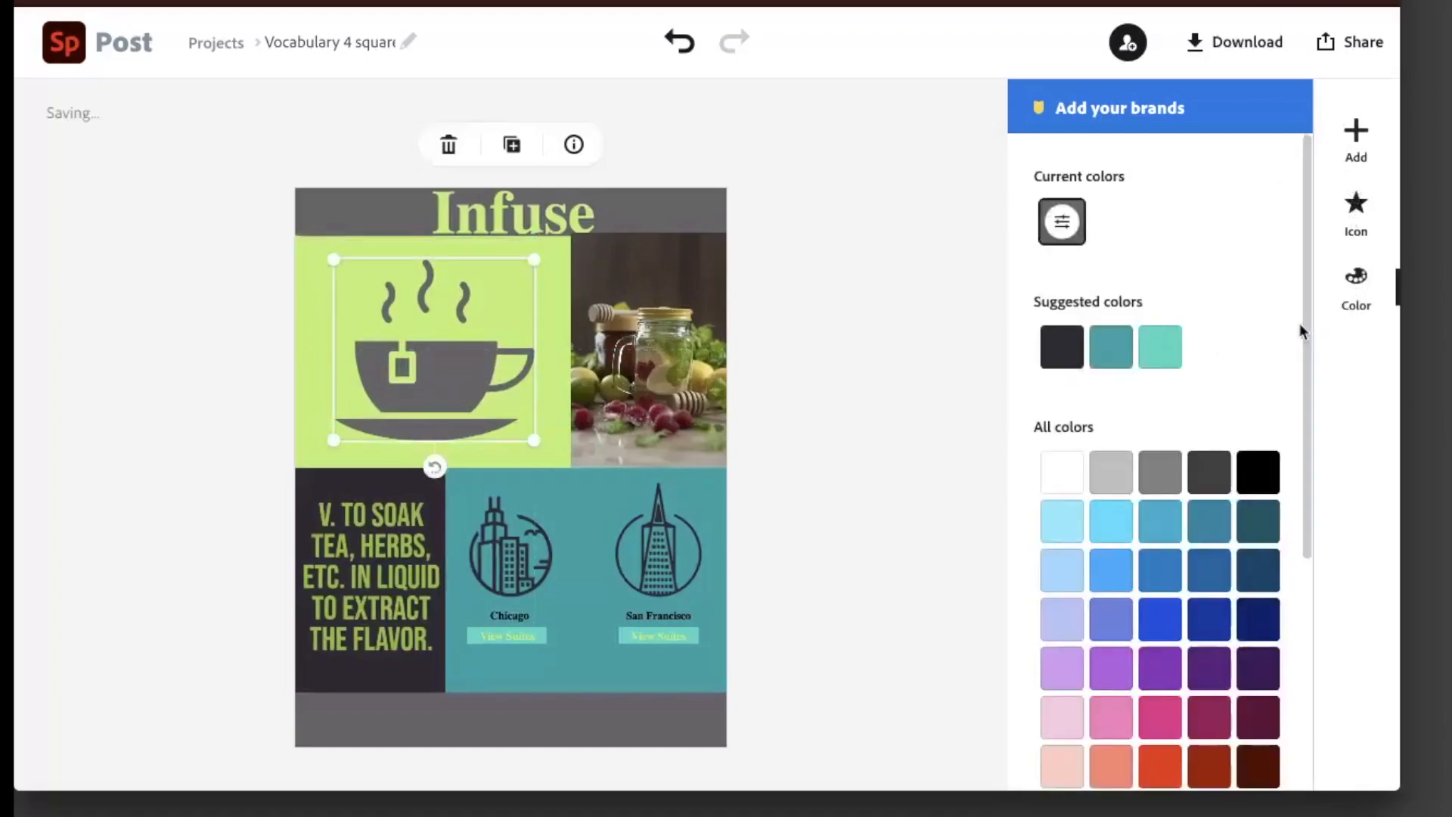
click(1162, 352)
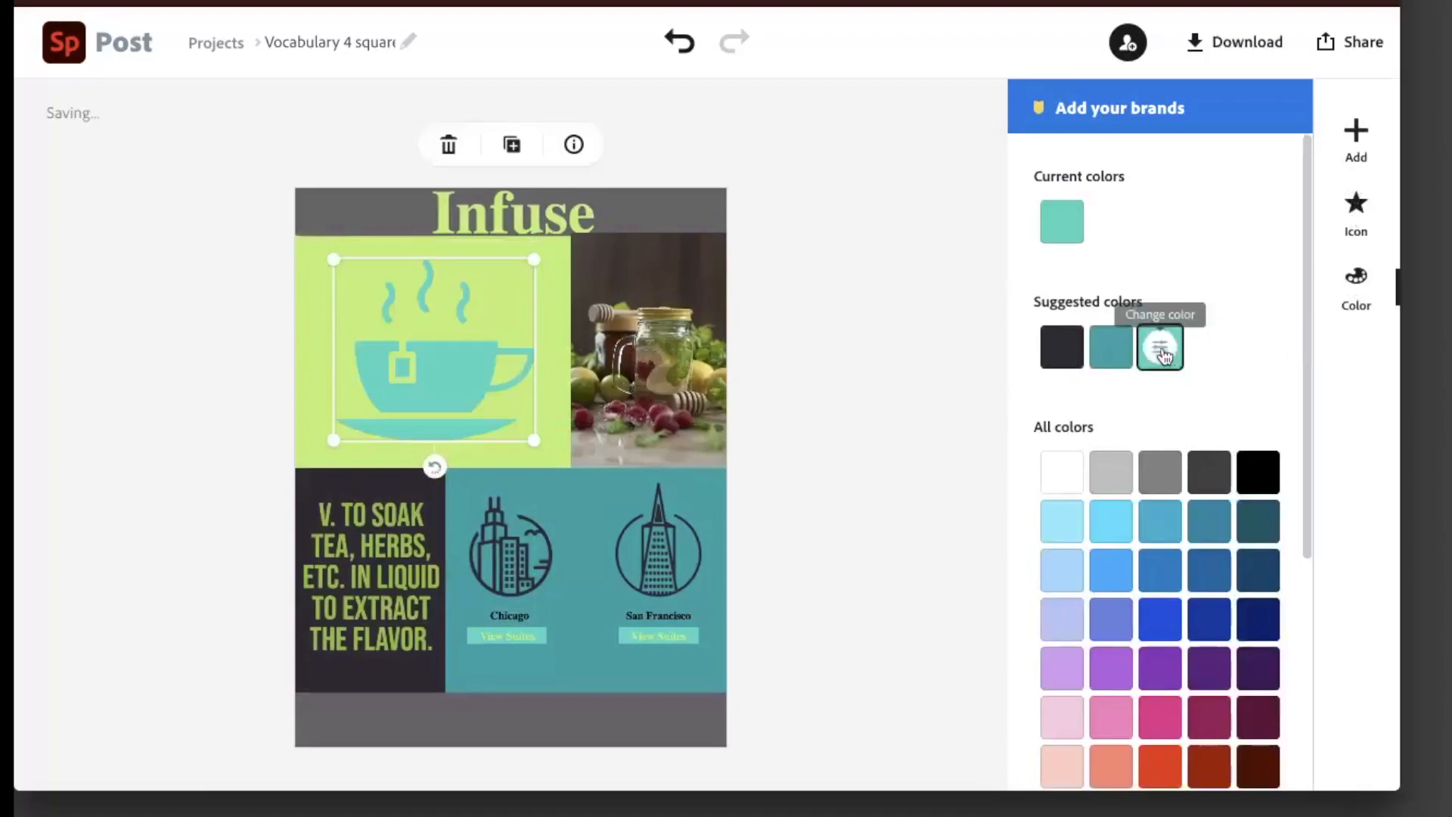
click(1111, 352)
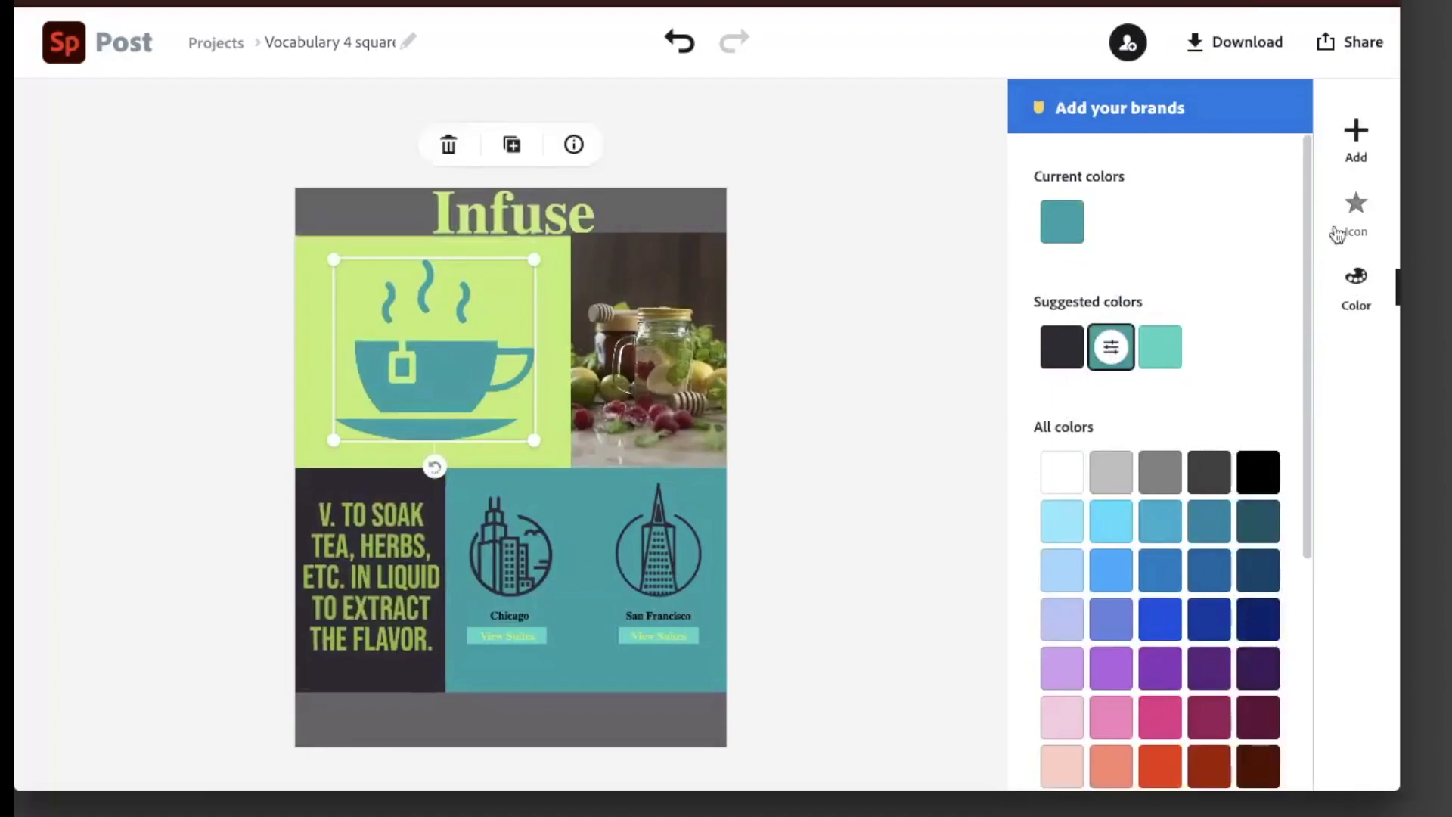
scroll(1224, 370, down, 3)
scroll(1223, 370, up, 3)
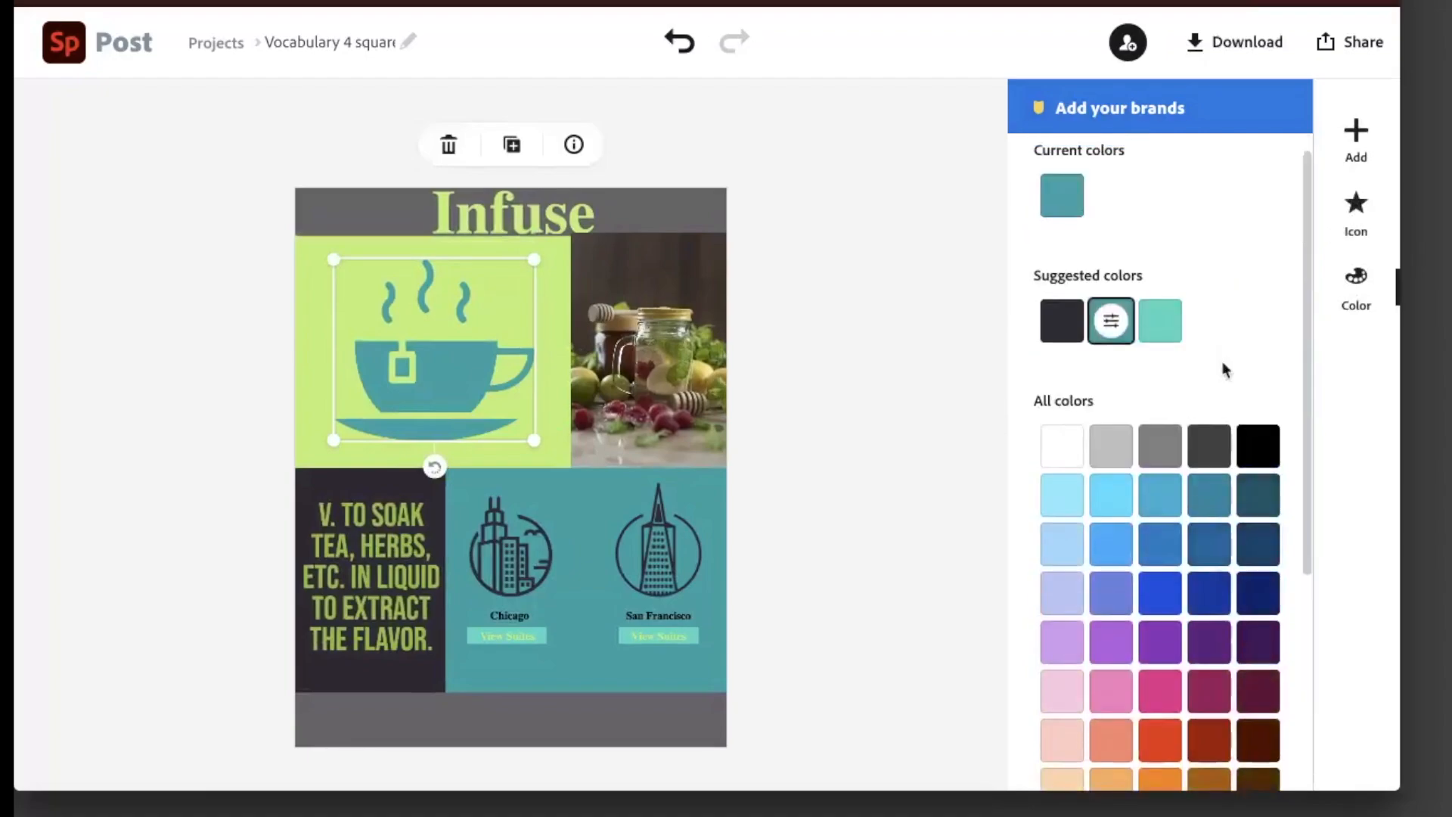
Customise the teacup icon's teal to the brighter turquoise #1FDCE1 and save the colour.
click(1112, 335)
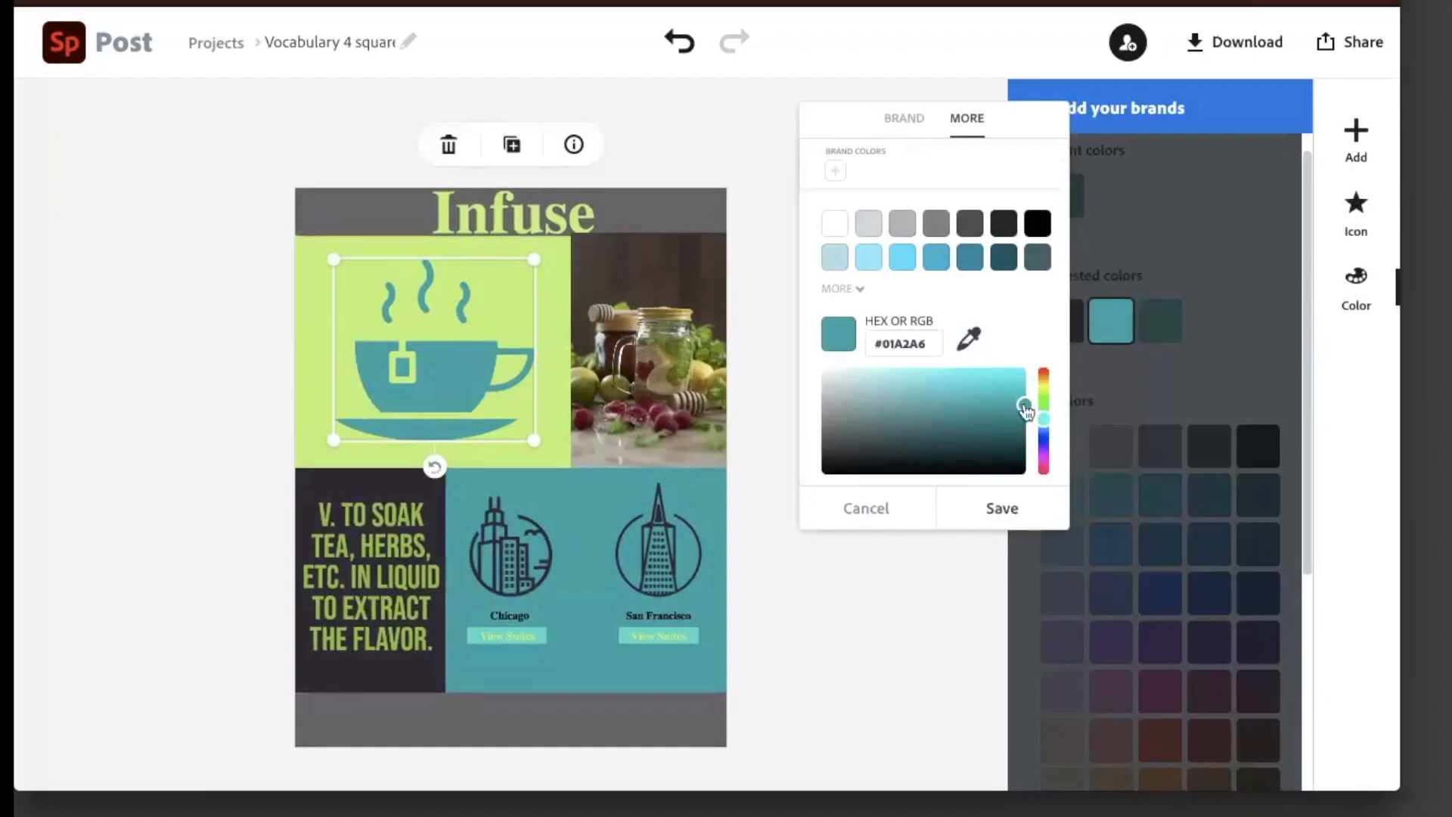
drag(1025, 409, 1000, 385)
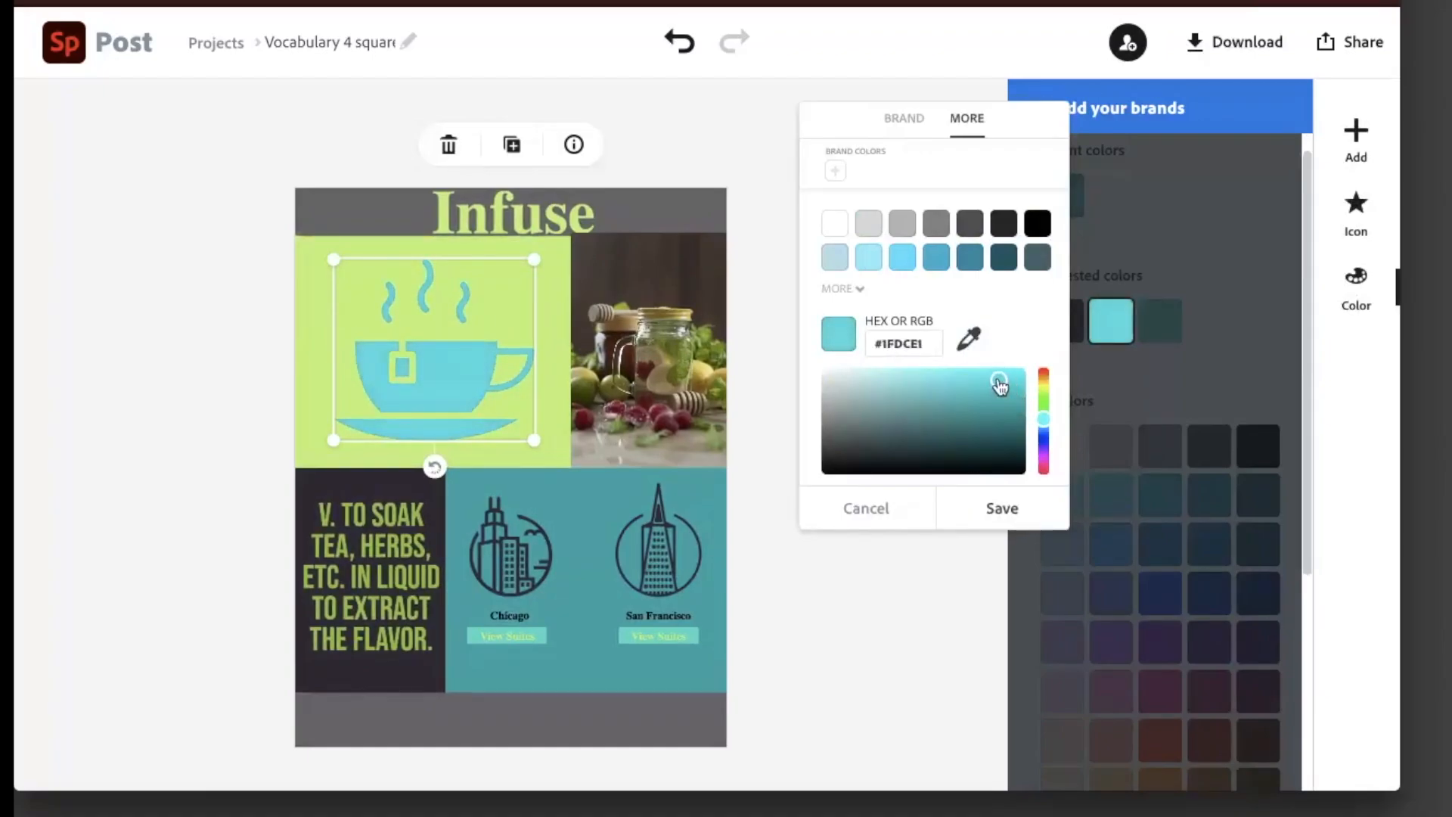
click(1000, 507)
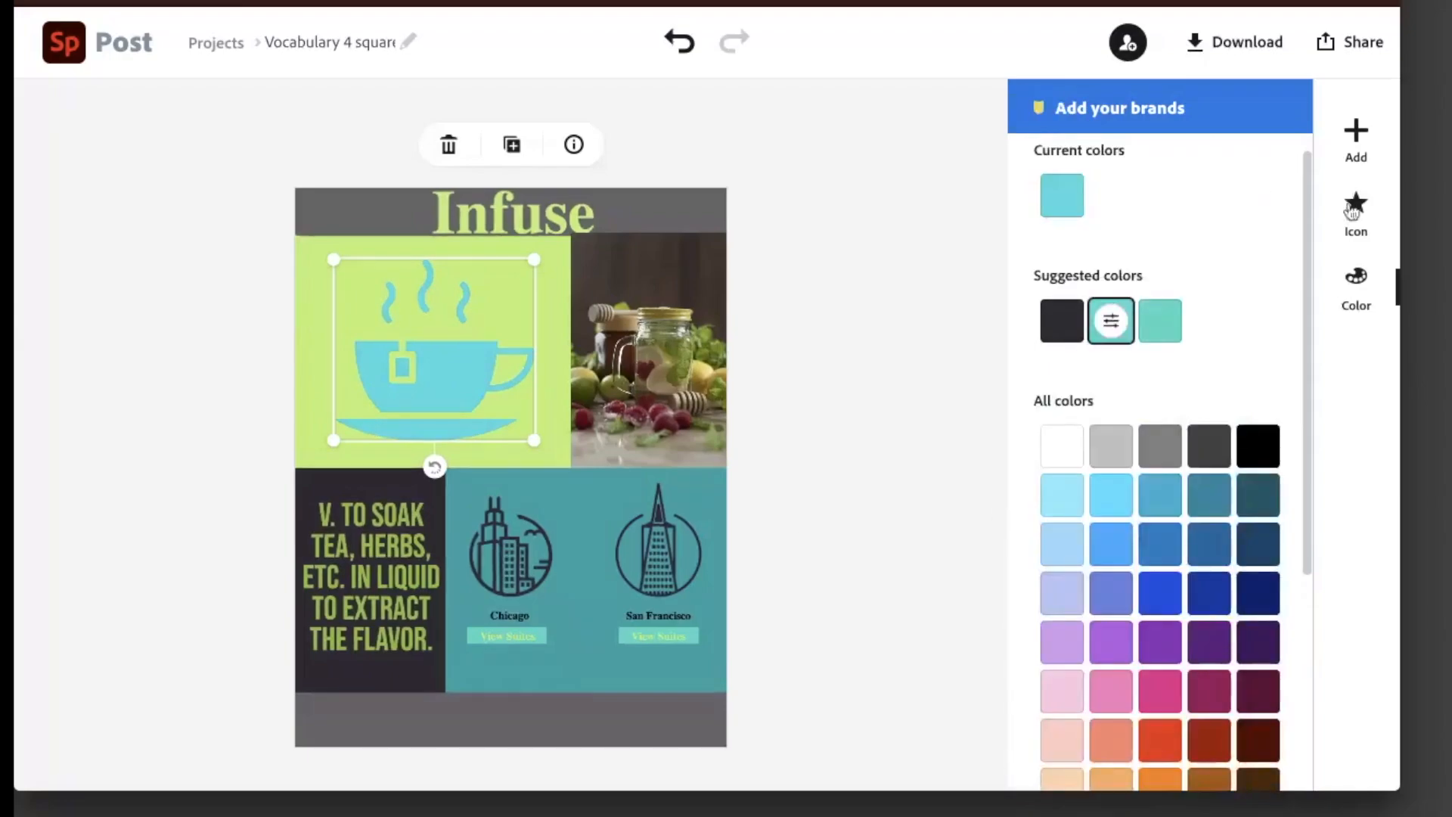
Flip the teacup icon horizontally so its handle faces the other way, and narrow the browser window slightly.
click(1356, 217)
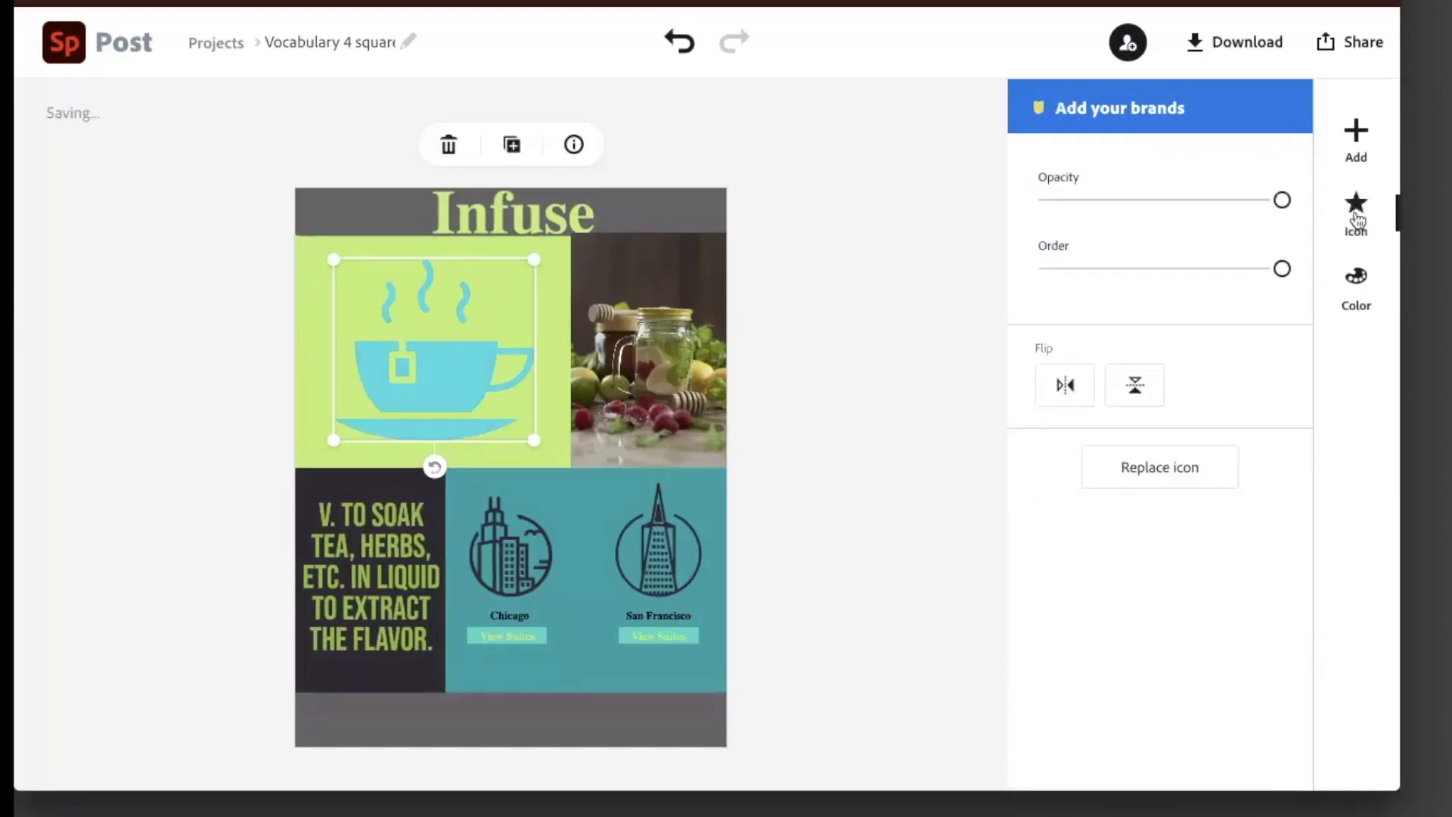
click(1072, 392)
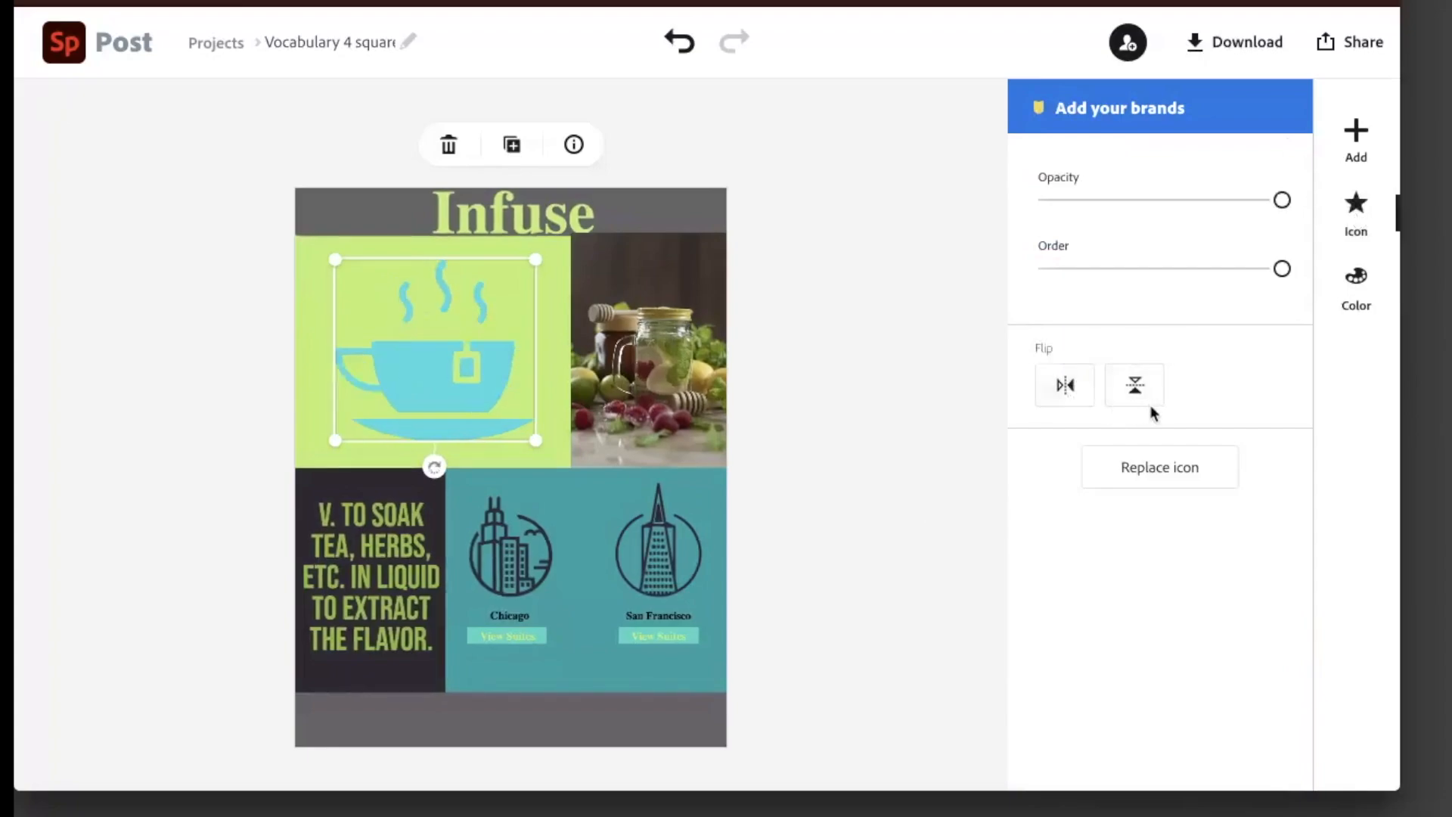
click(1282, 269)
drag(1399, 91, 1318, 83)
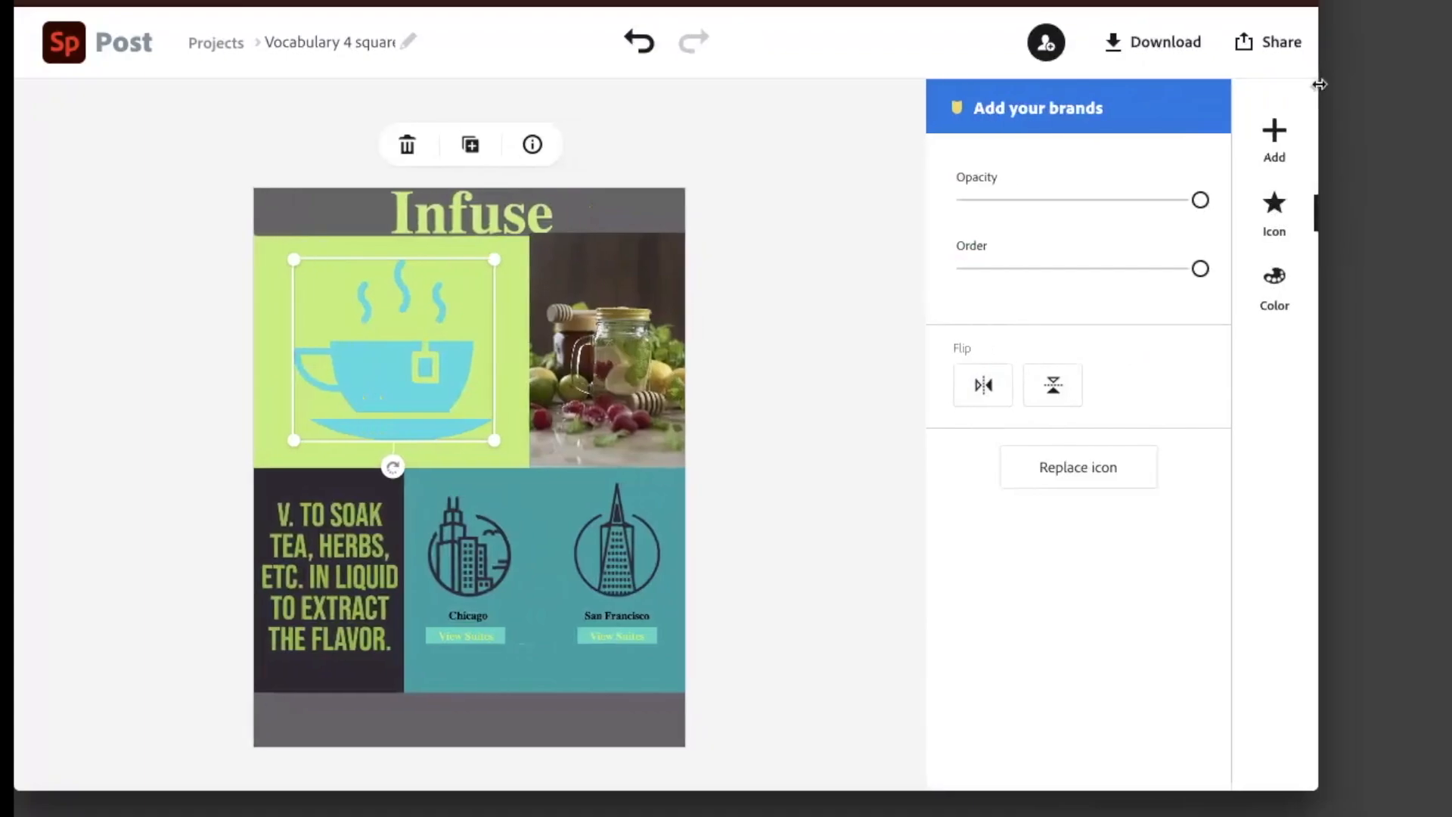
Add the white PGCPS logo from the saved logos to the flyer, dismissing the file chooser for uploading another logo.
click(1276, 135)
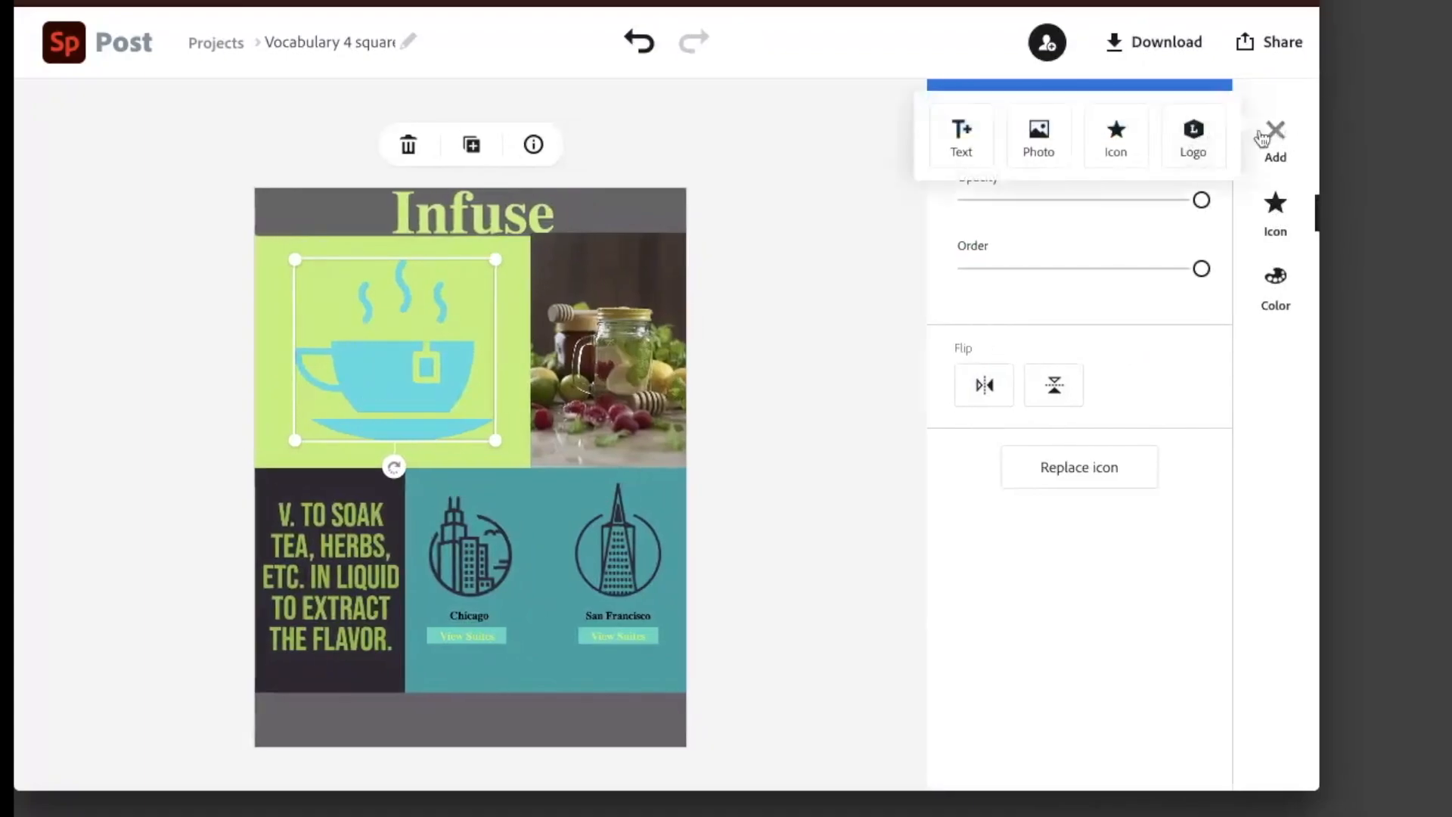
click(1201, 138)
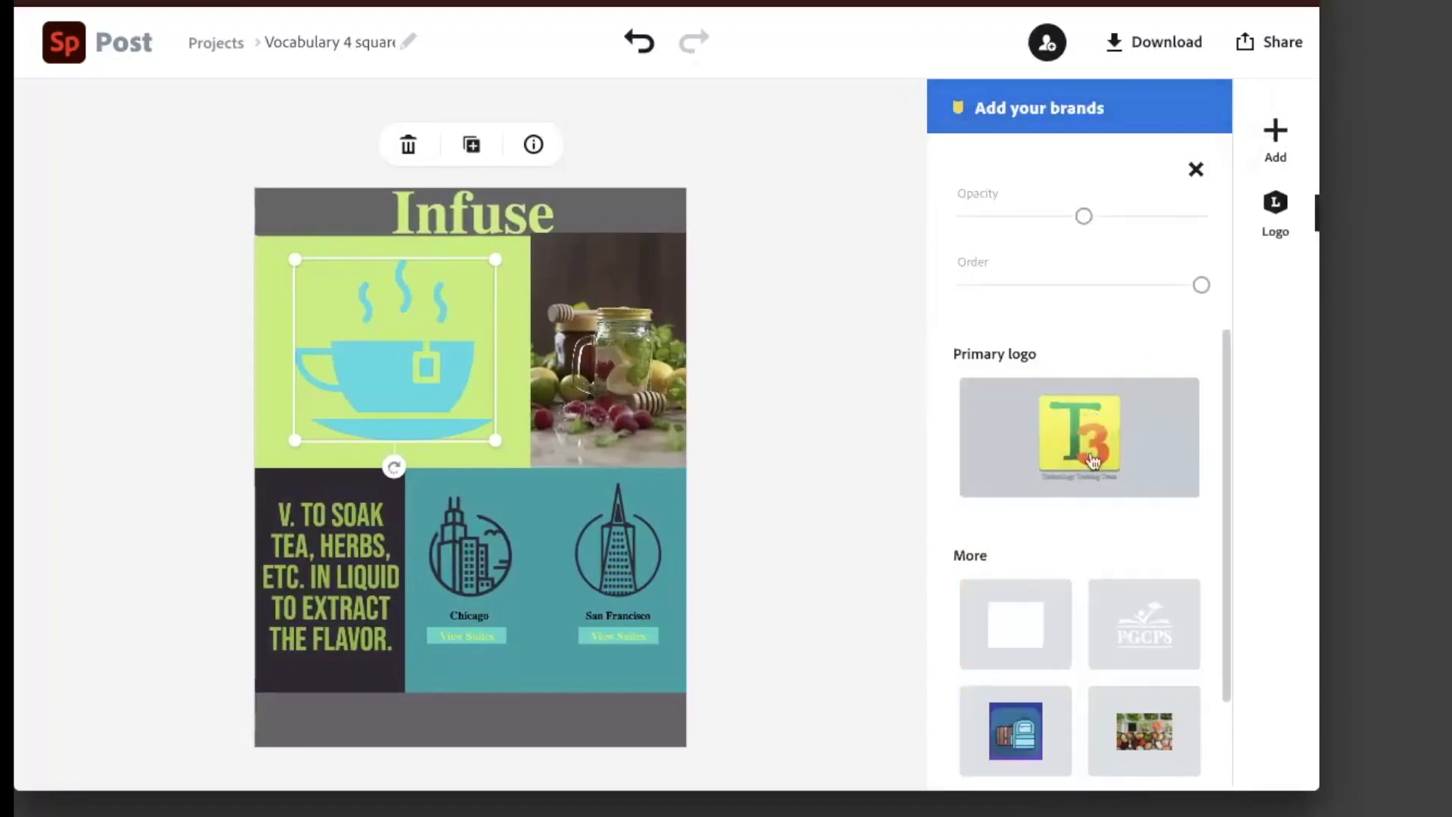
scroll(1074, 473, down, 2)
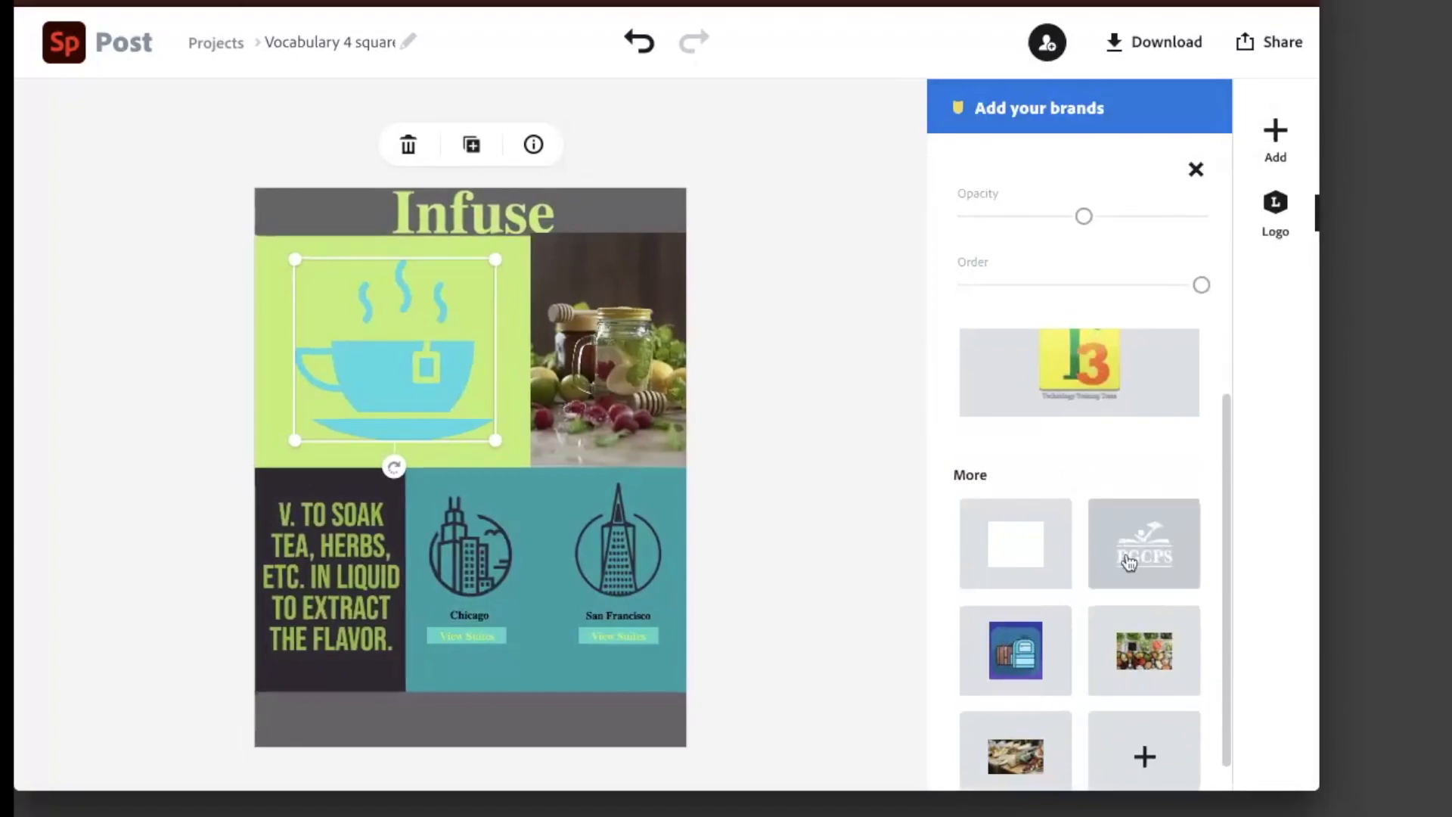
scroll(1069, 496, down, 1)
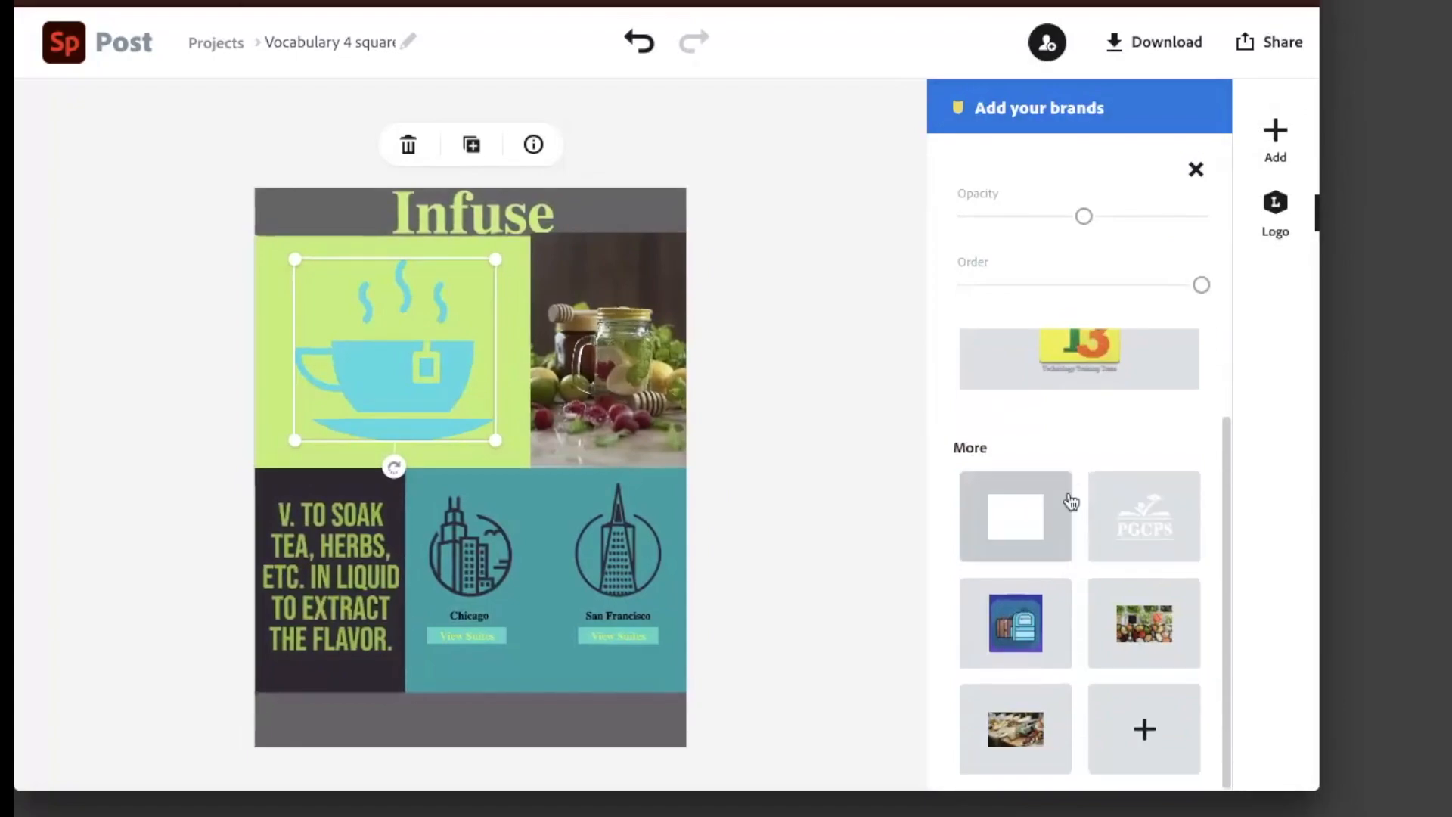
click(1146, 736)
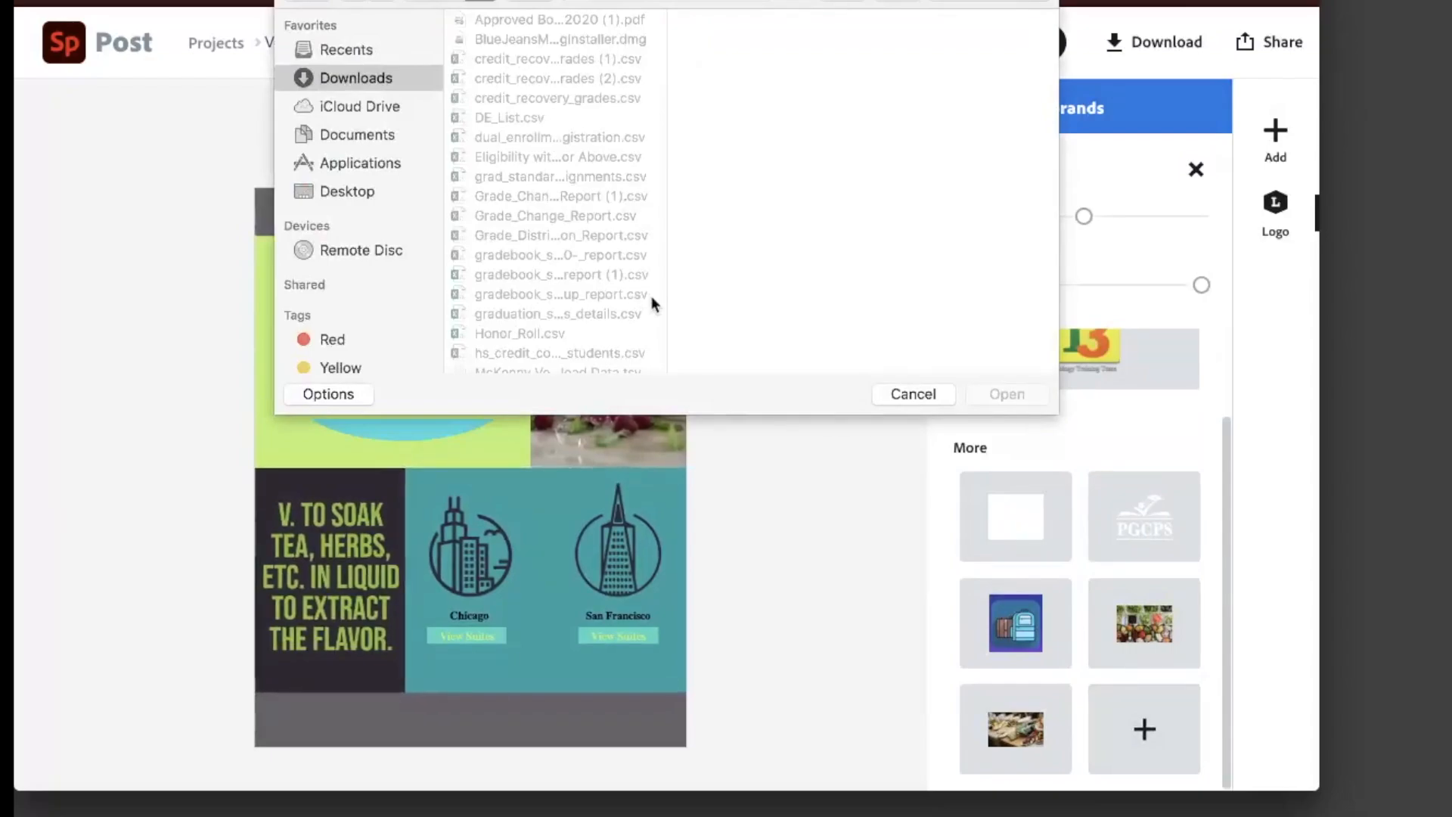
click(913, 395)
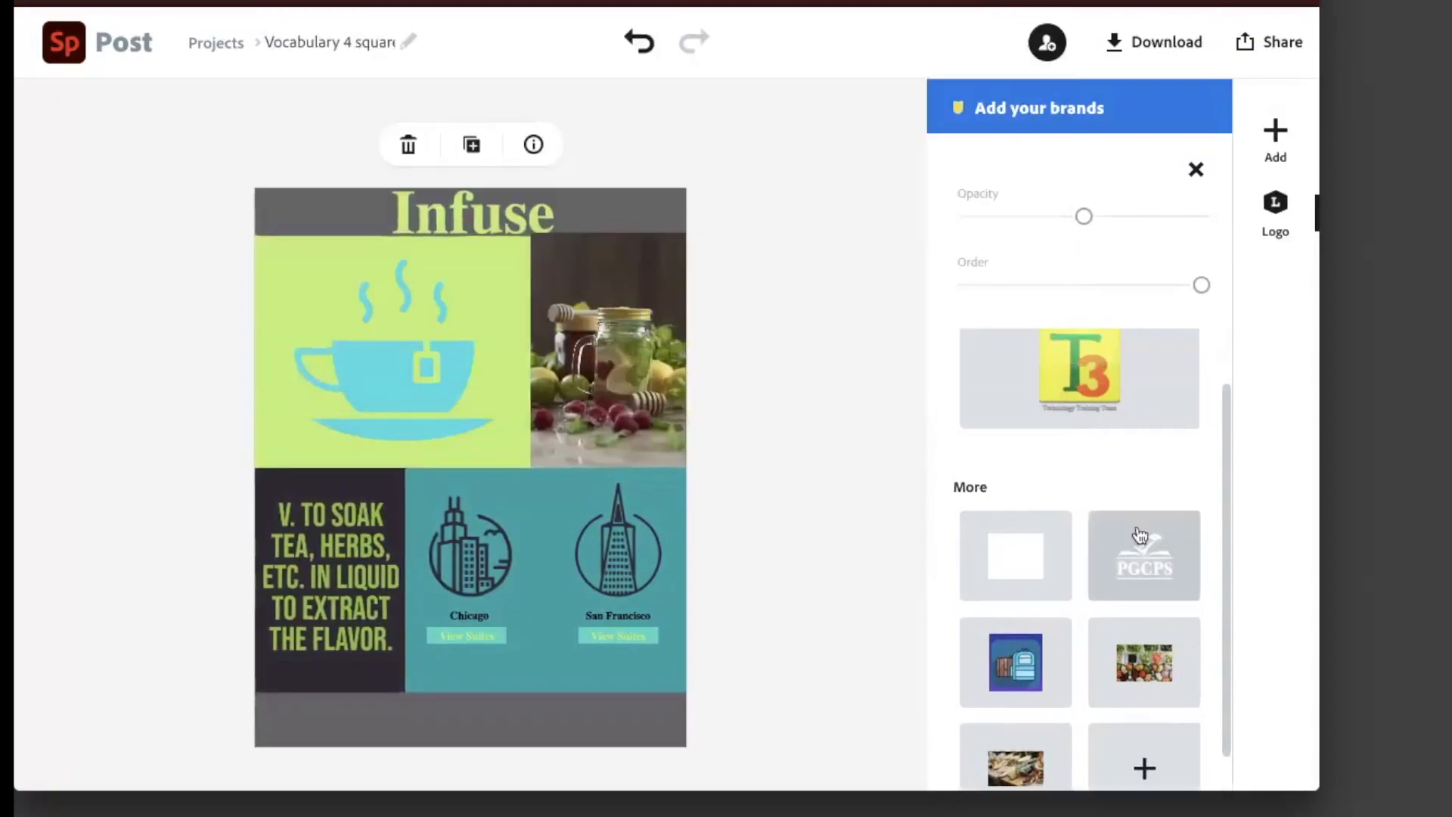
click(1145, 556)
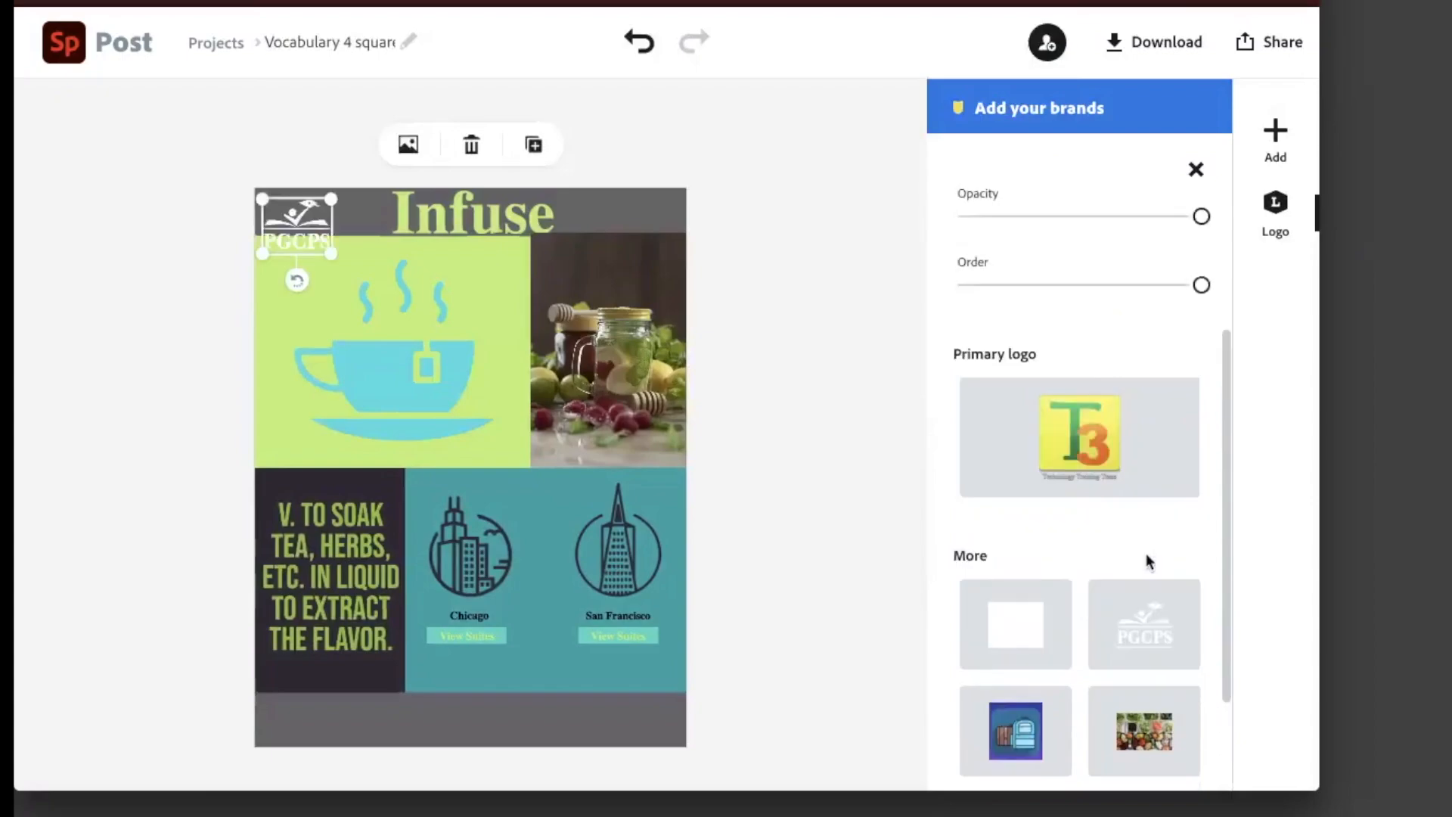
Shrink the PGCPS logo, place it in the lower-right corner of the flyer's grey footer band and deselect it.
drag(326, 209, 529, 637)
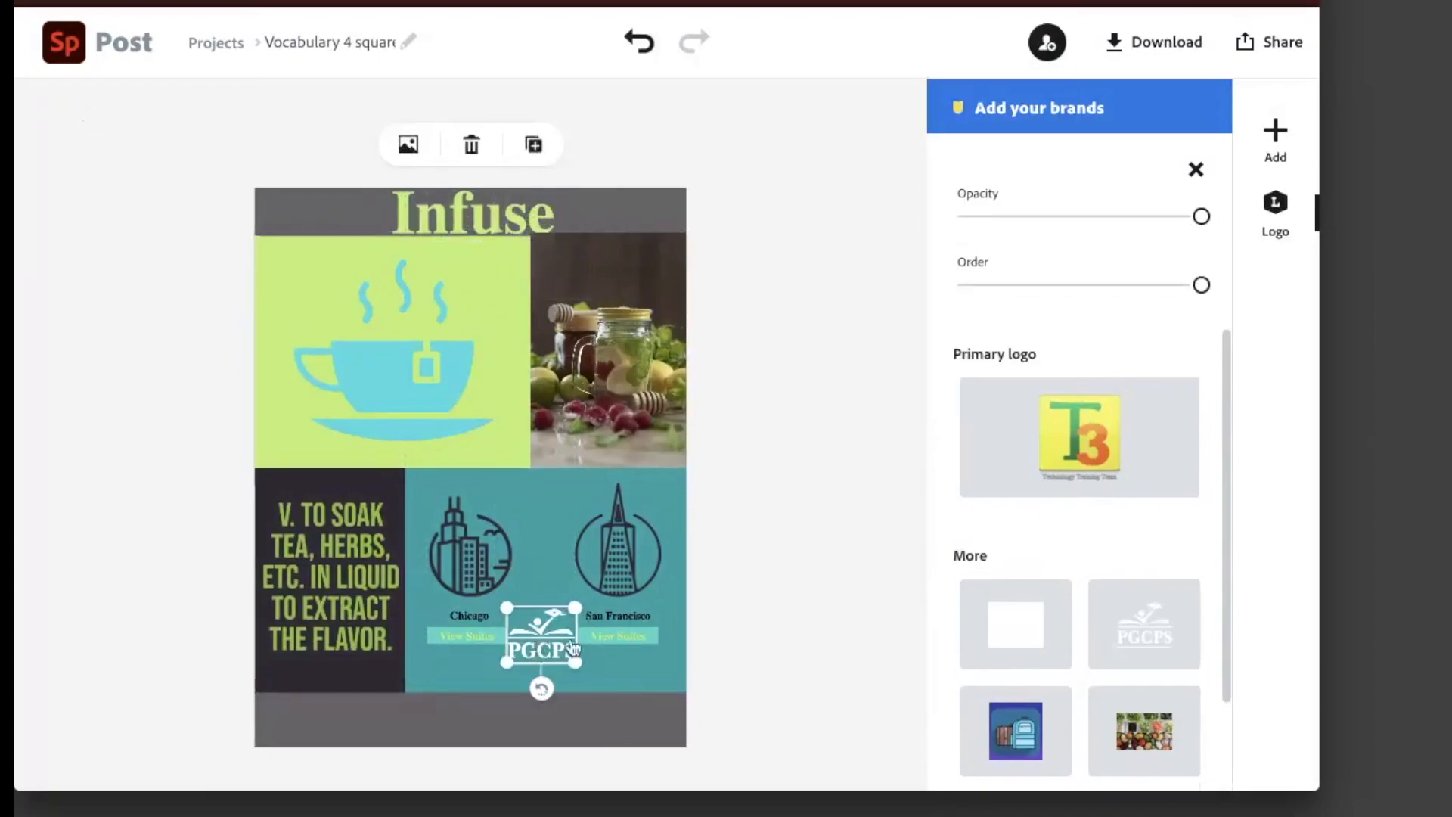
drag(577, 671, 627, 697)
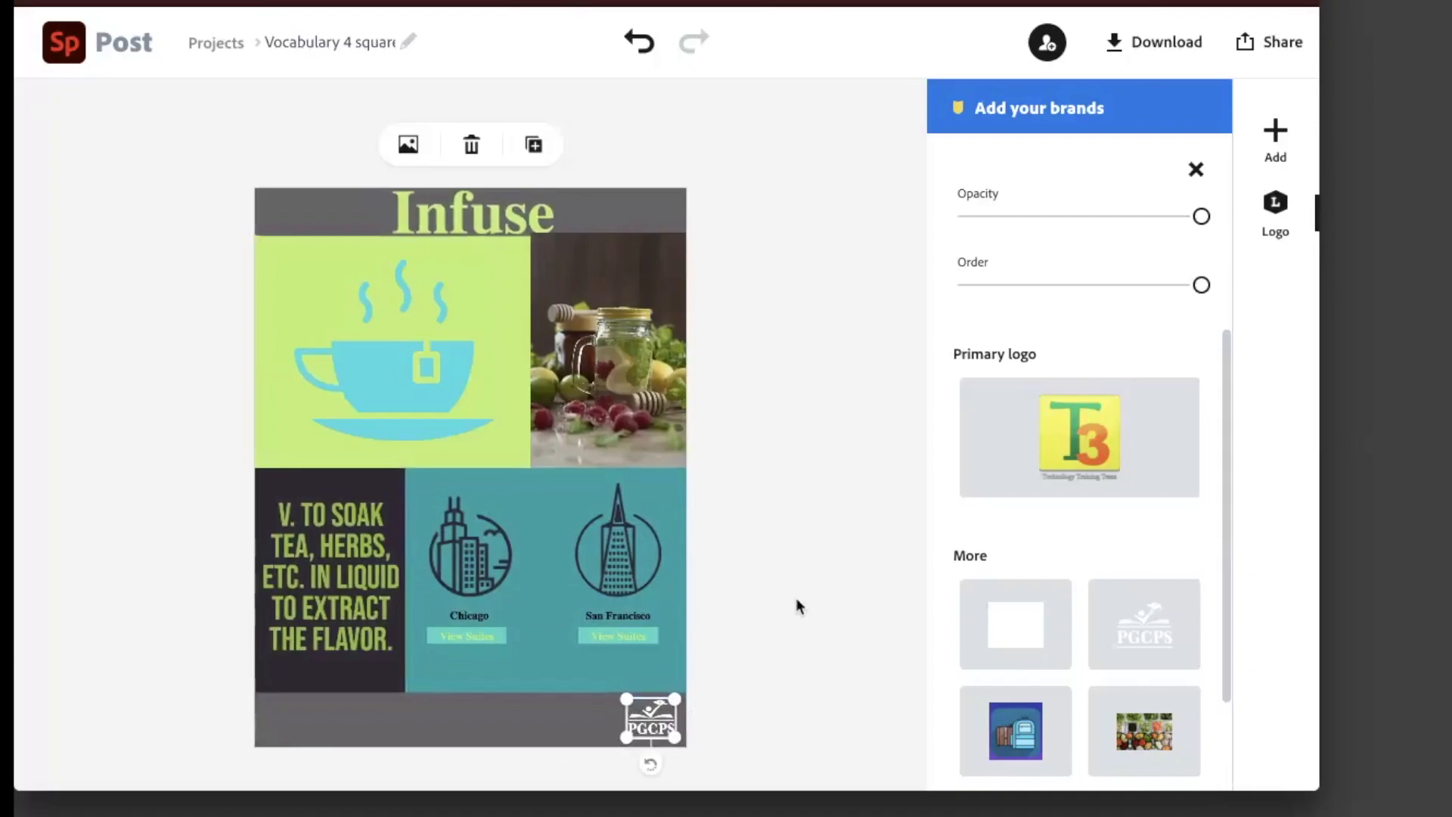
click(832, 451)
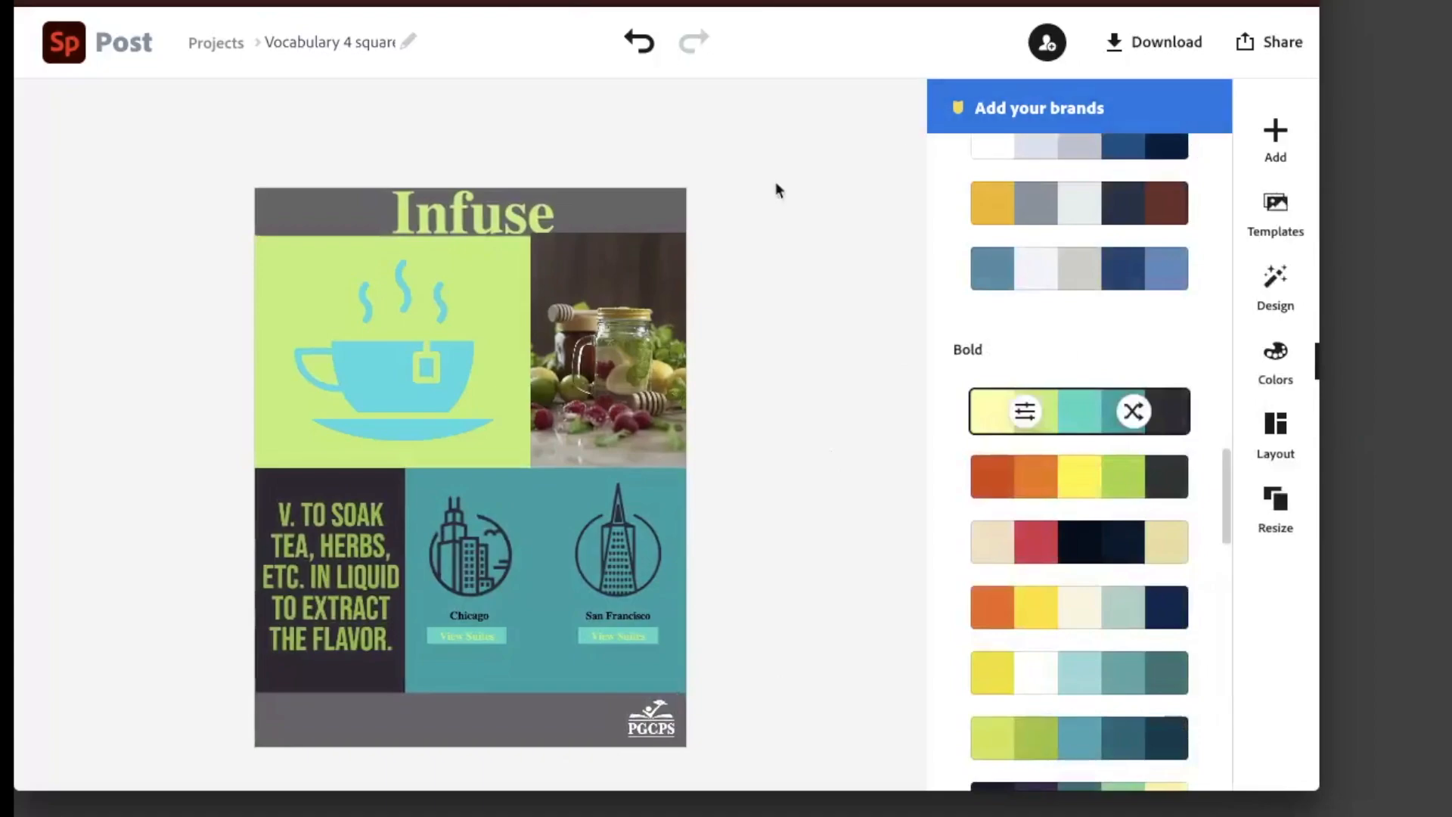
Look through the available flyer templates.
click(1277, 138)
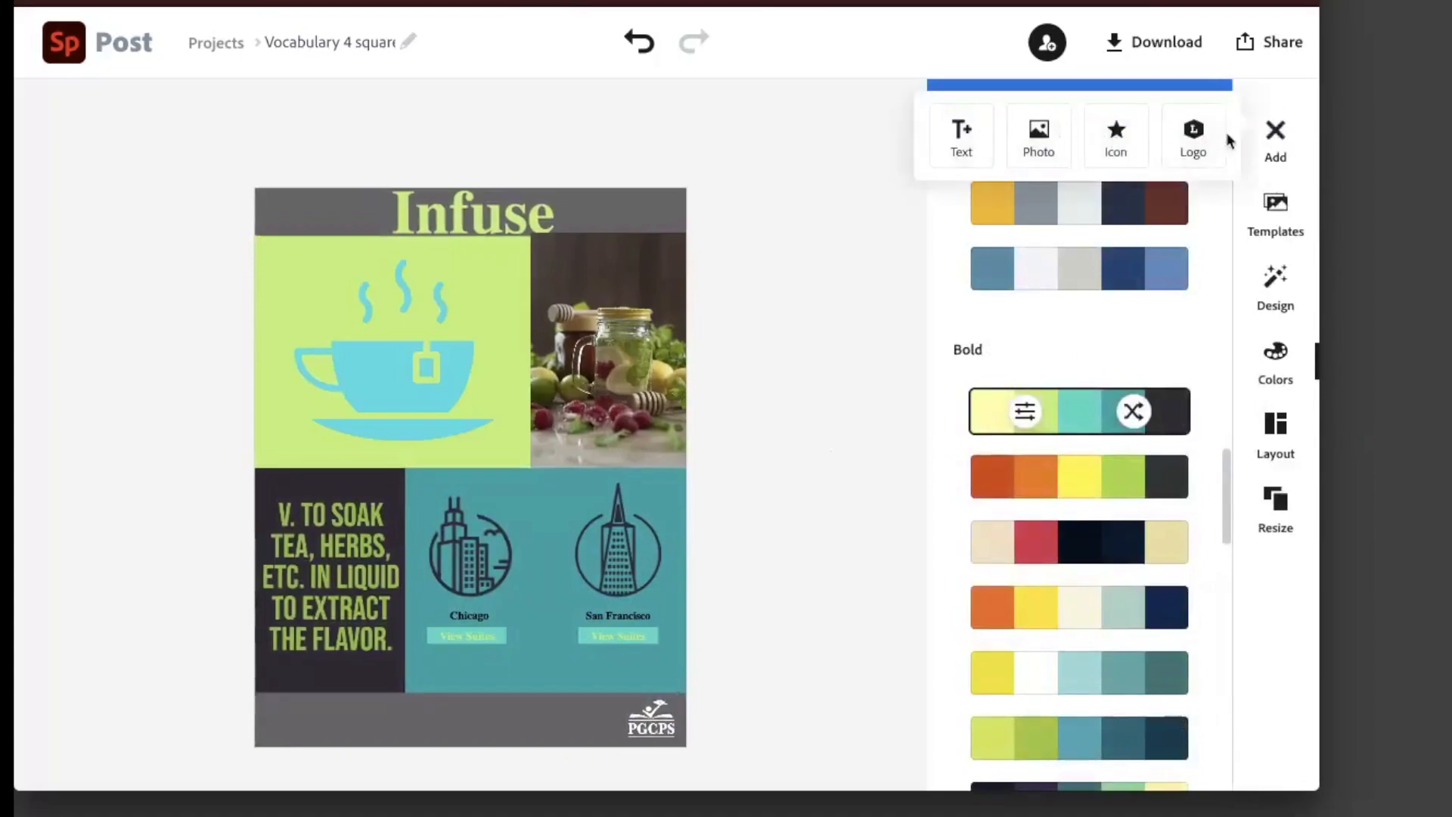
click(1277, 138)
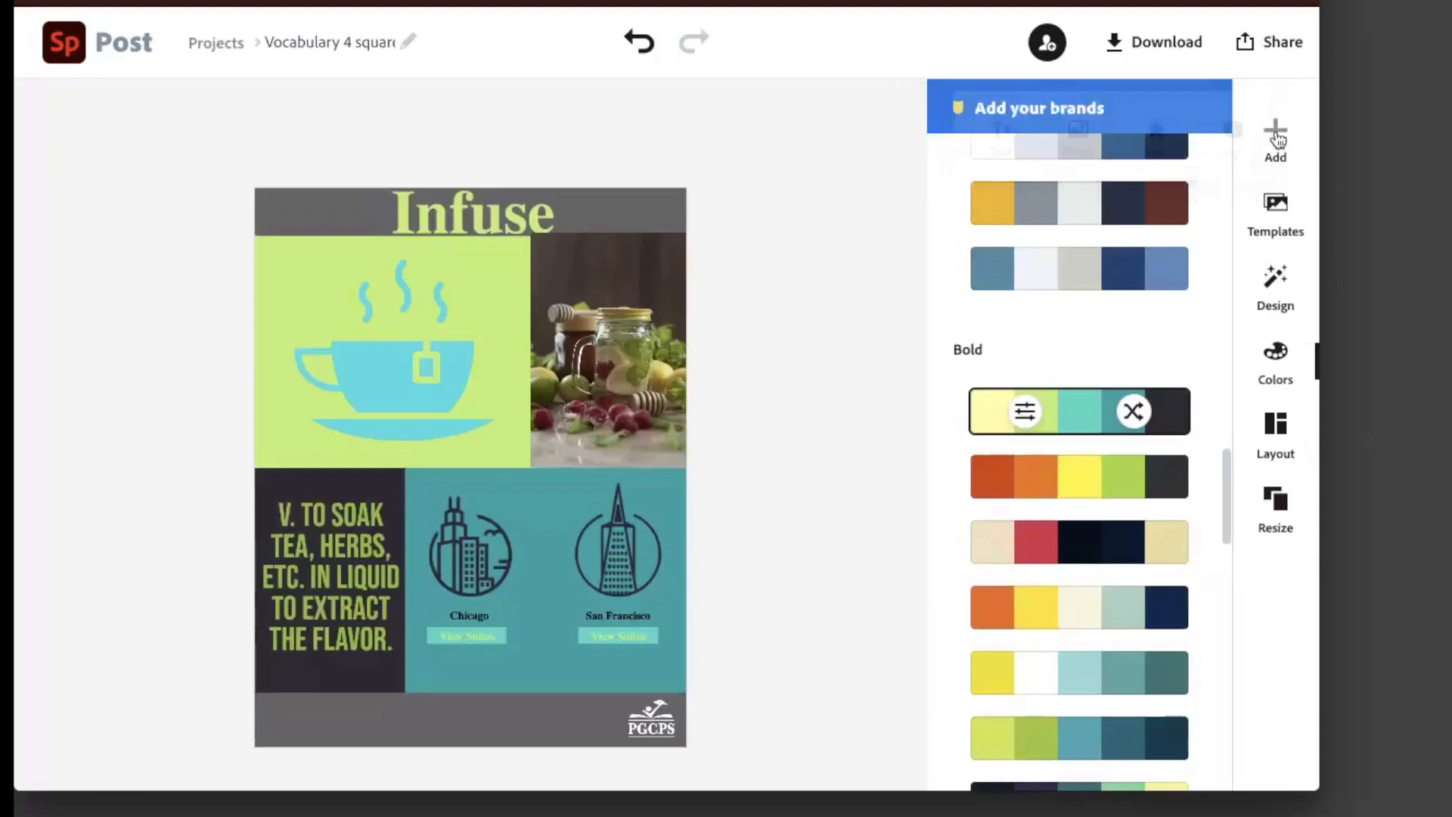
click(1280, 219)
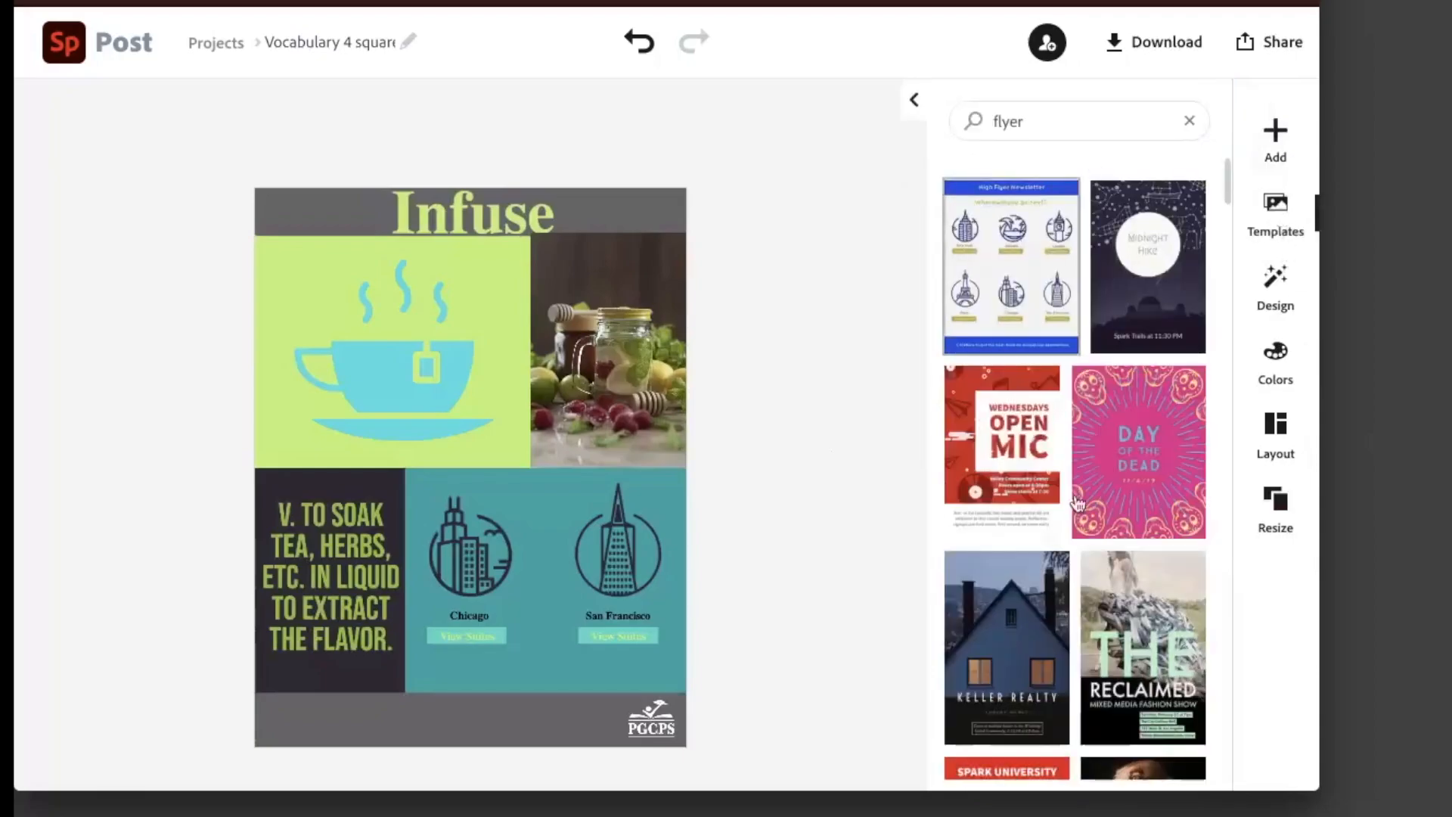
scroll(1112, 545, down, 3)
scroll(1111, 544, down, 10)
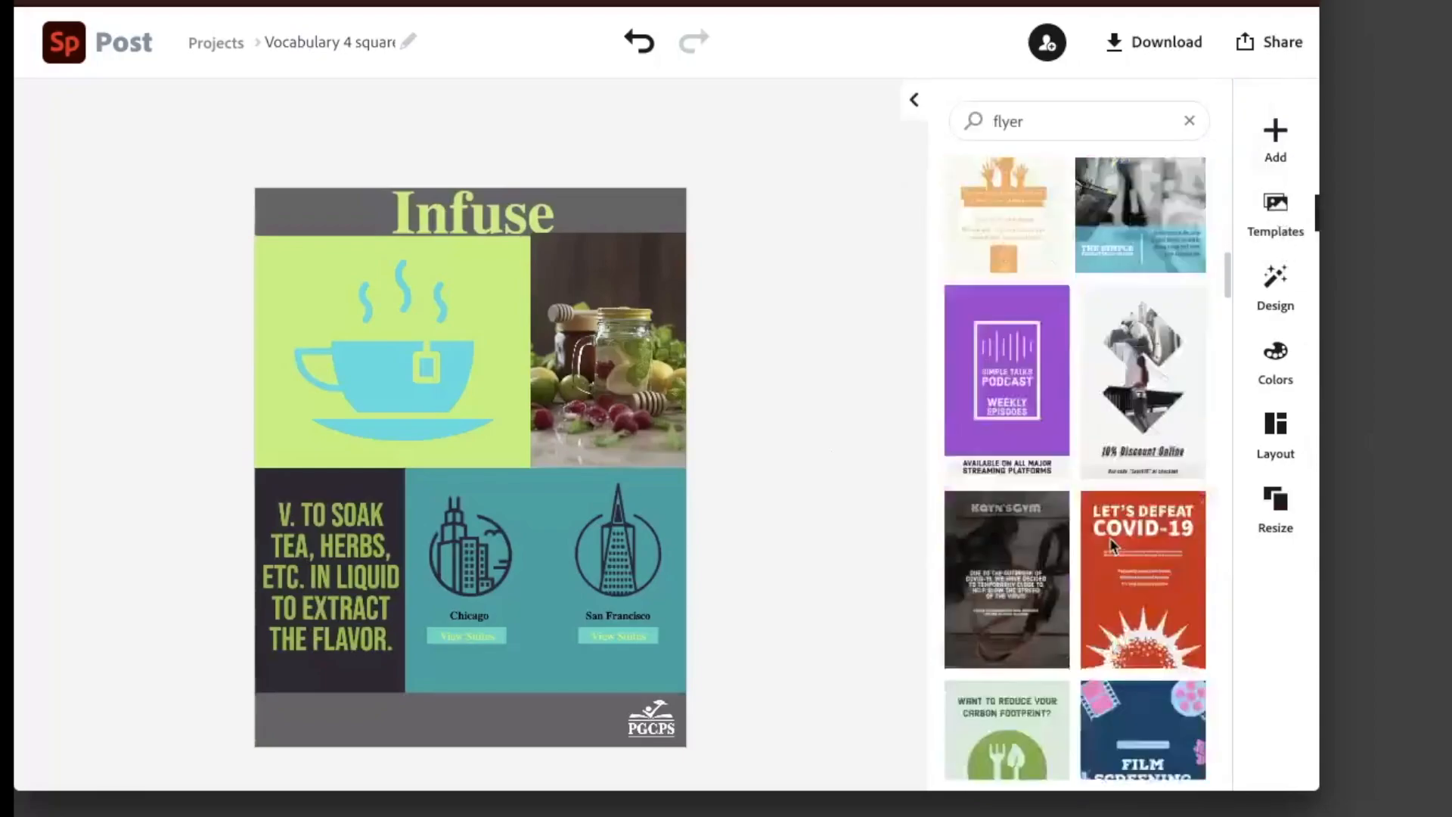
scroll(1112, 546, up, 2)
scroll(1112, 547, down, 10)
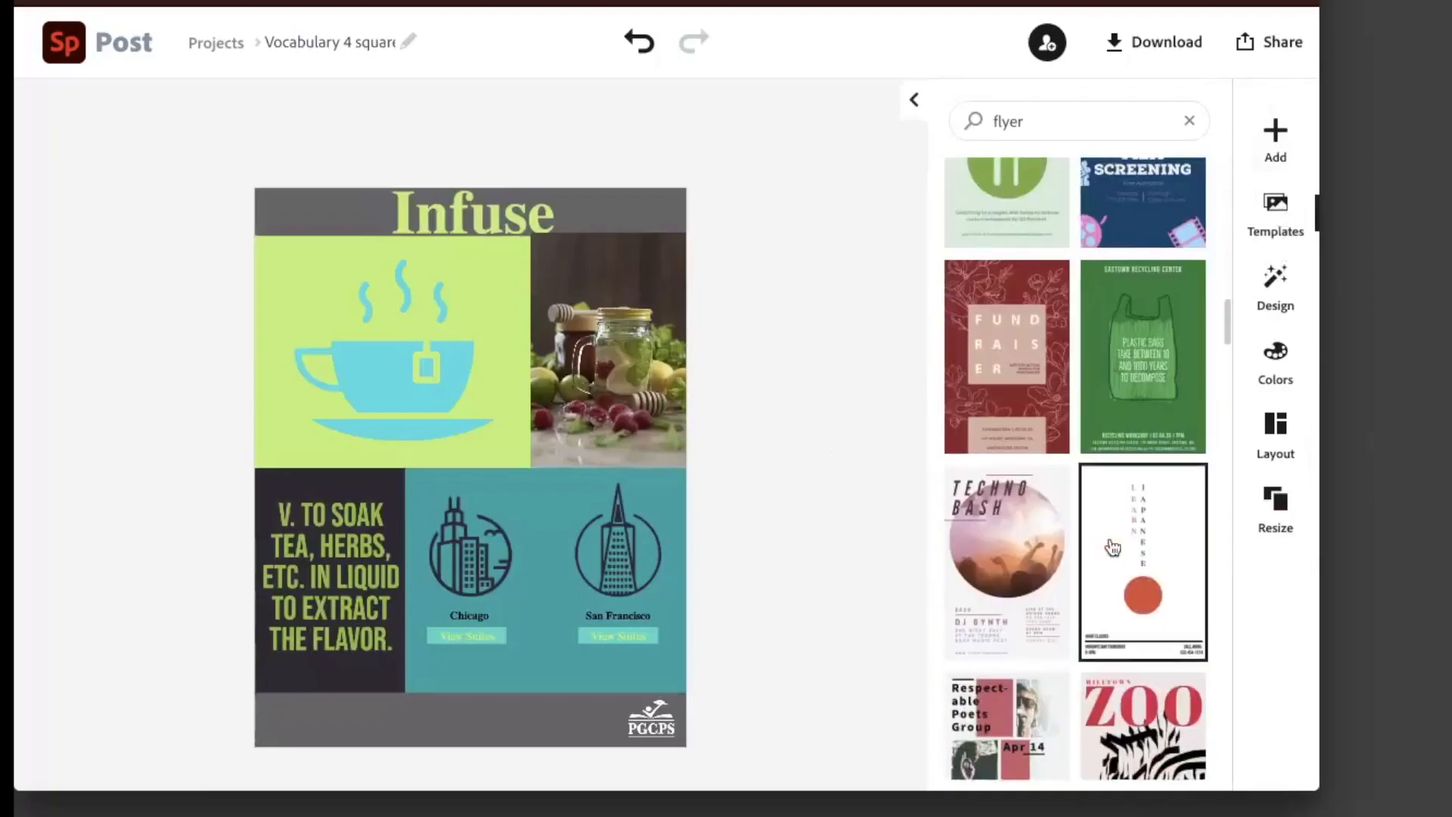
scroll(1112, 544, up, 1)
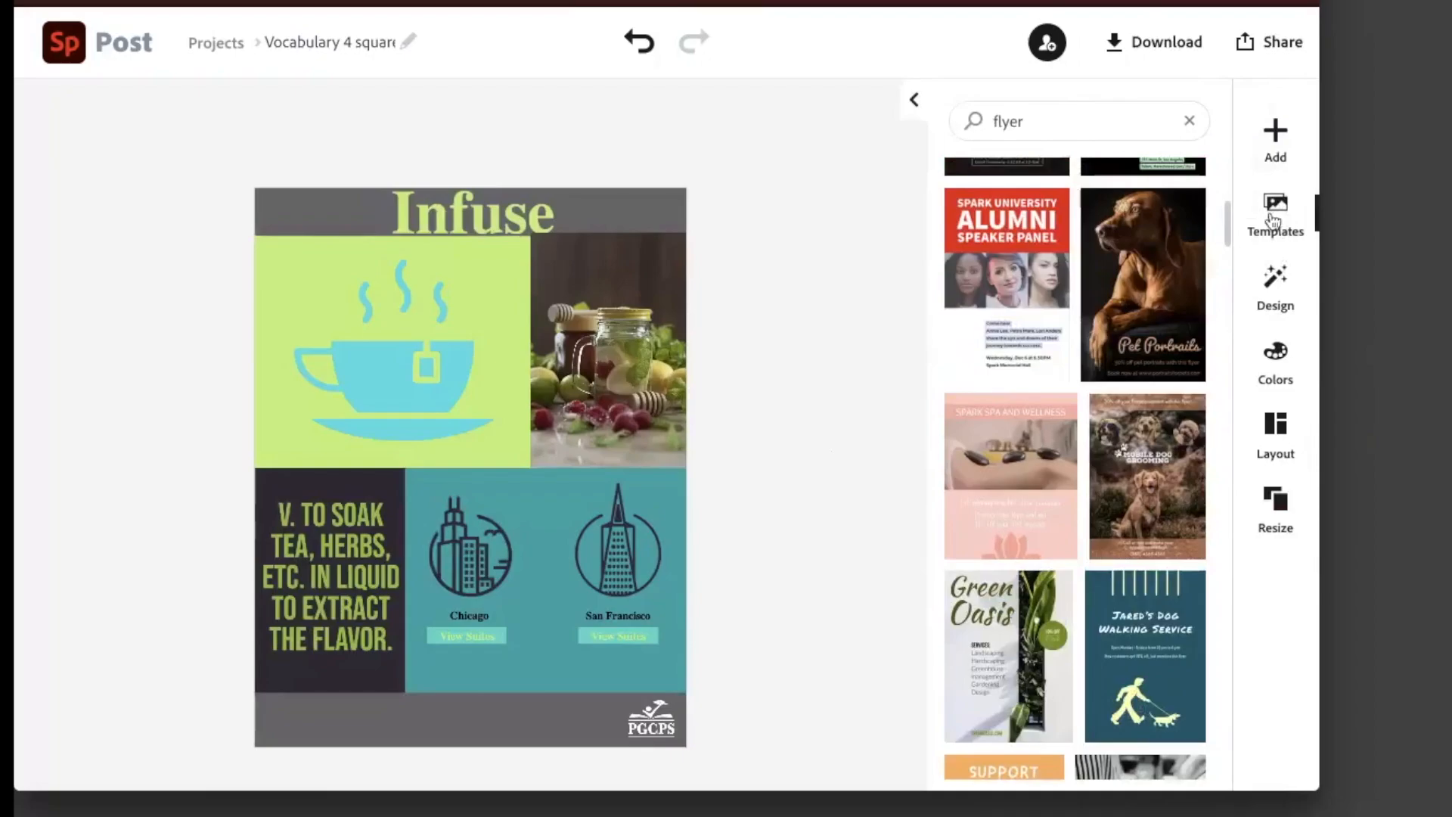
Look through the design variations offered for the flyer.
click(1277, 286)
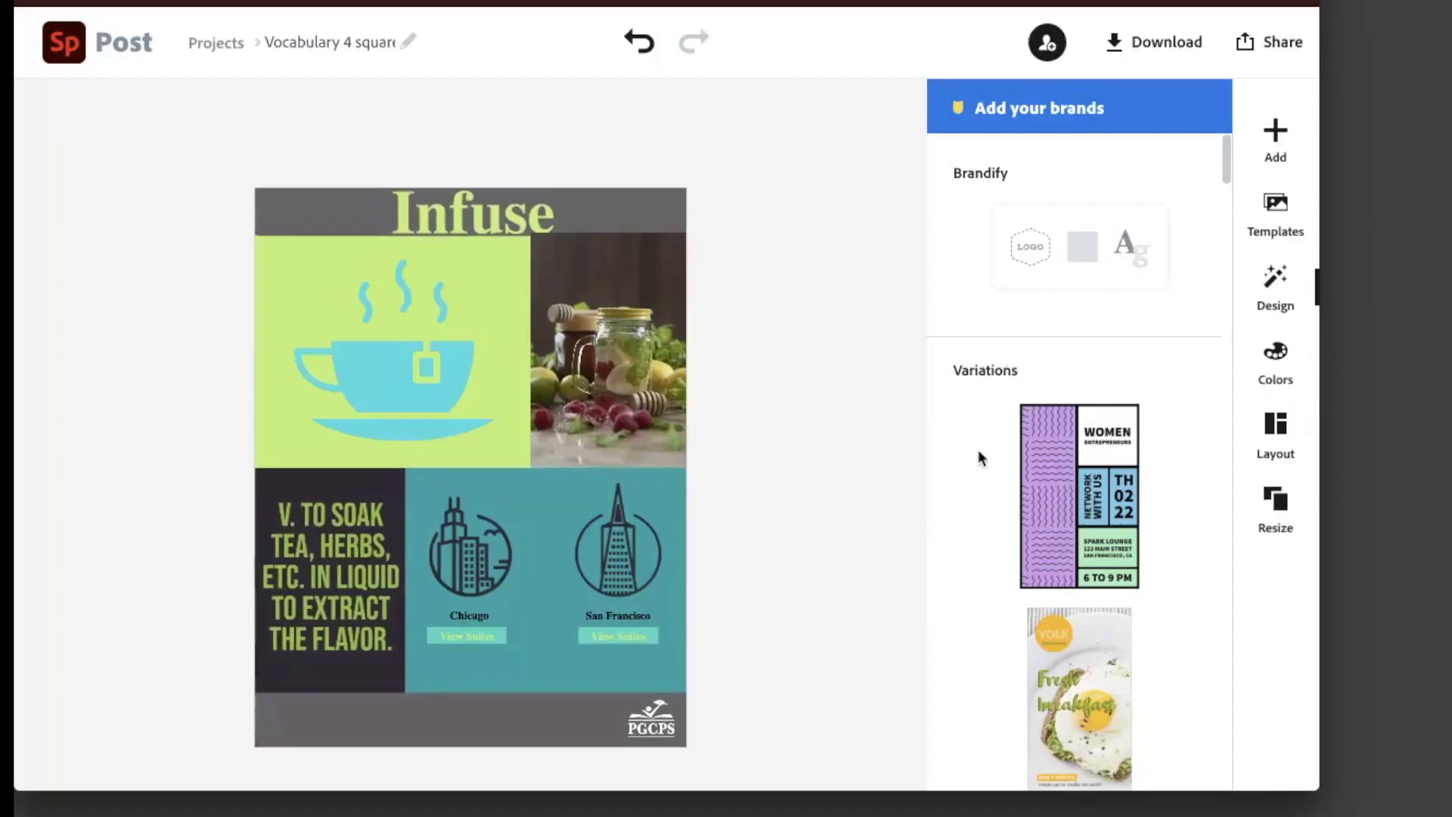
scroll(979, 457, down, 2)
scroll(979, 458, down, 2)
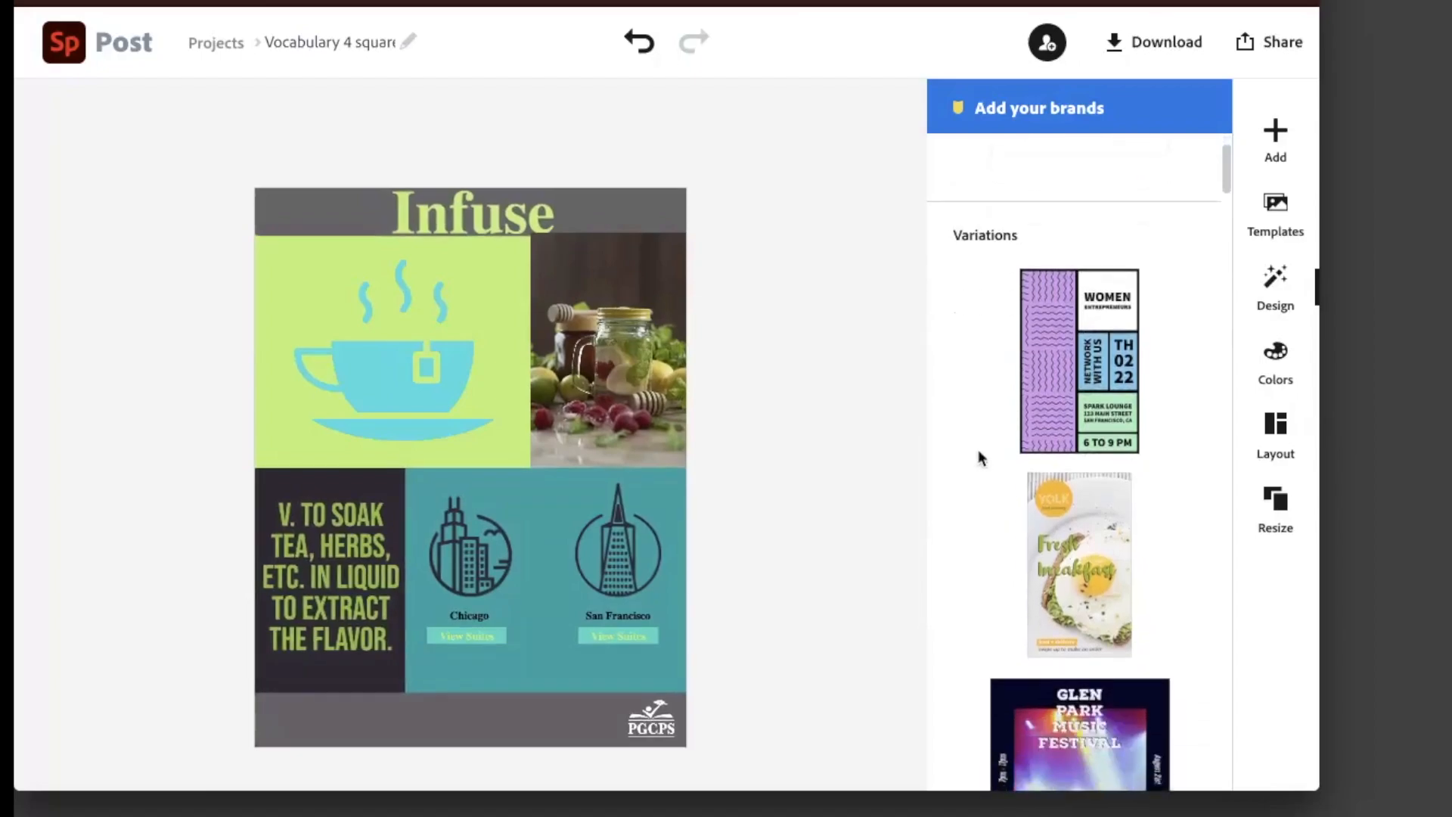
scroll(978, 449, down, 1)
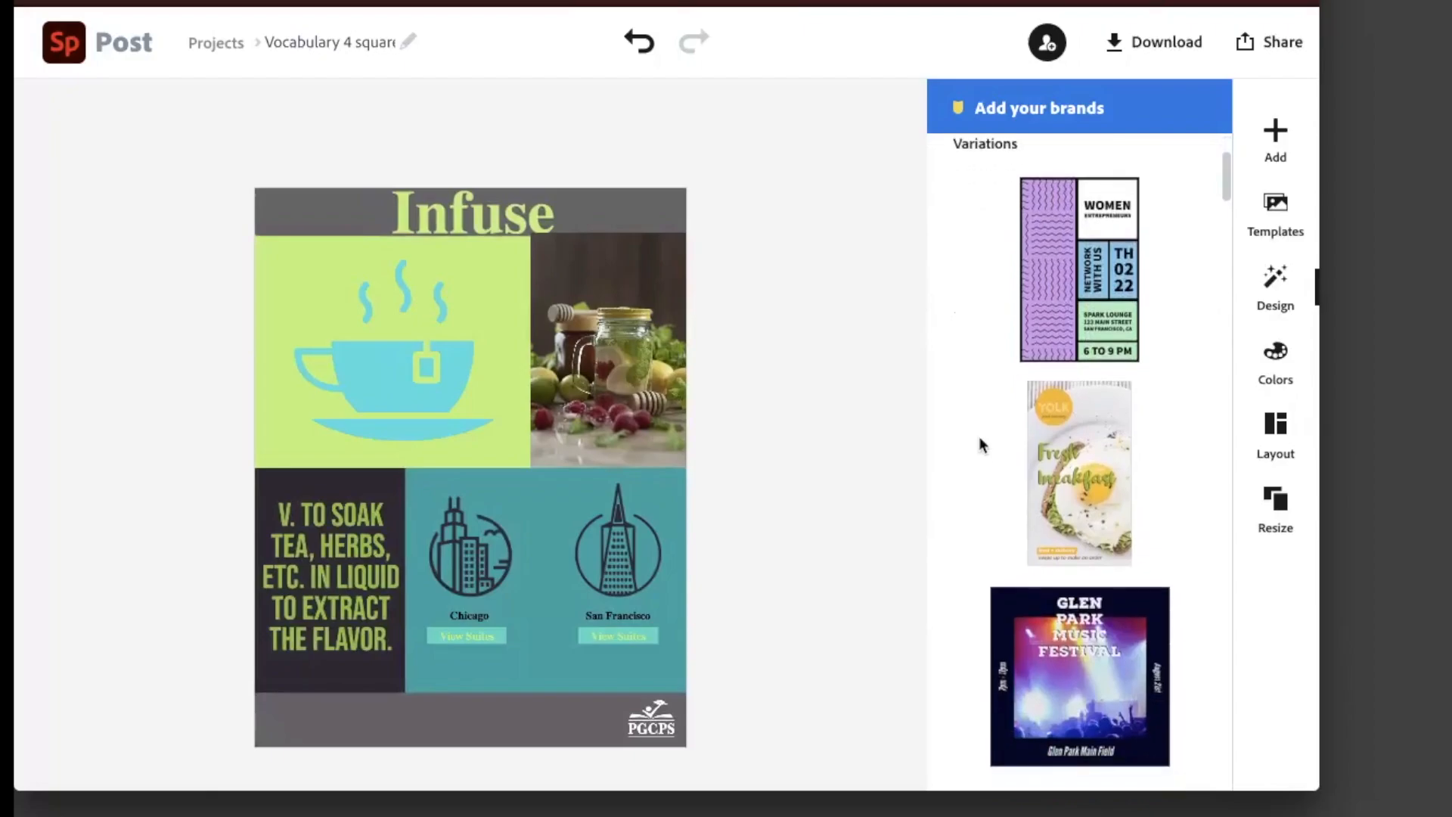
scroll(996, 509, down, 18)
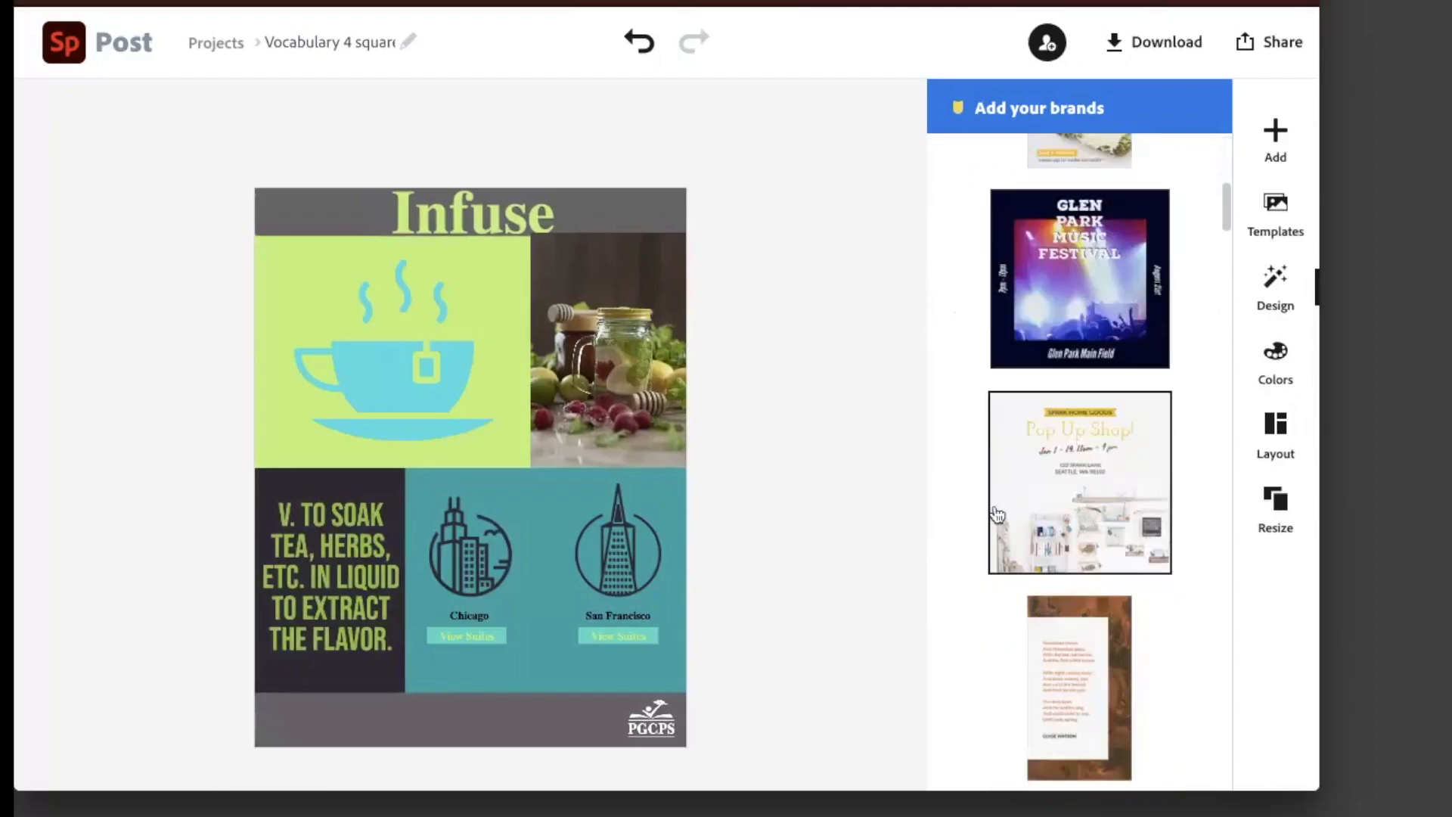
scroll(996, 513, down, 20)
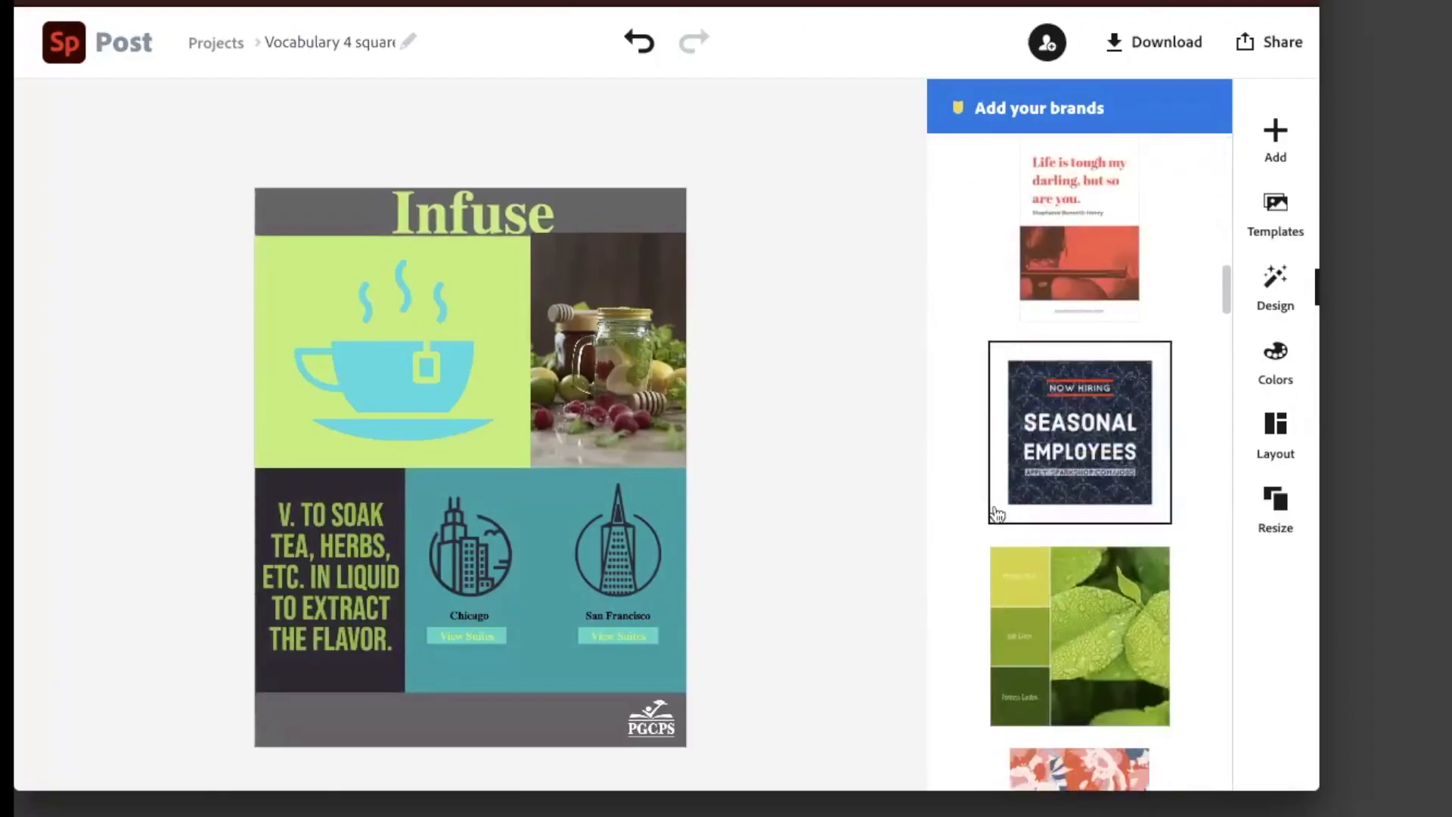
scroll(996, 514, down, 13)
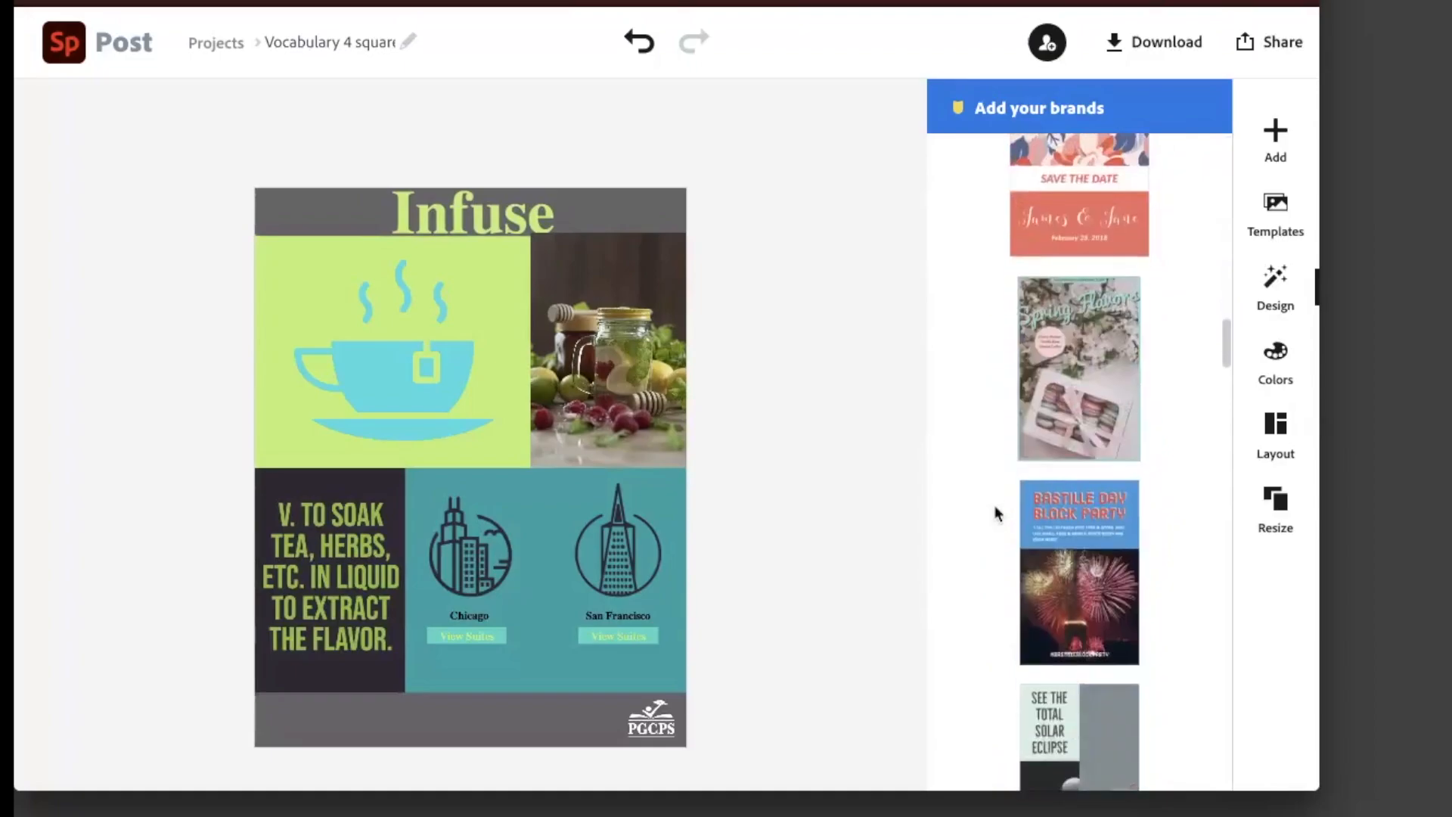
scroll(996, 513, down, 20)
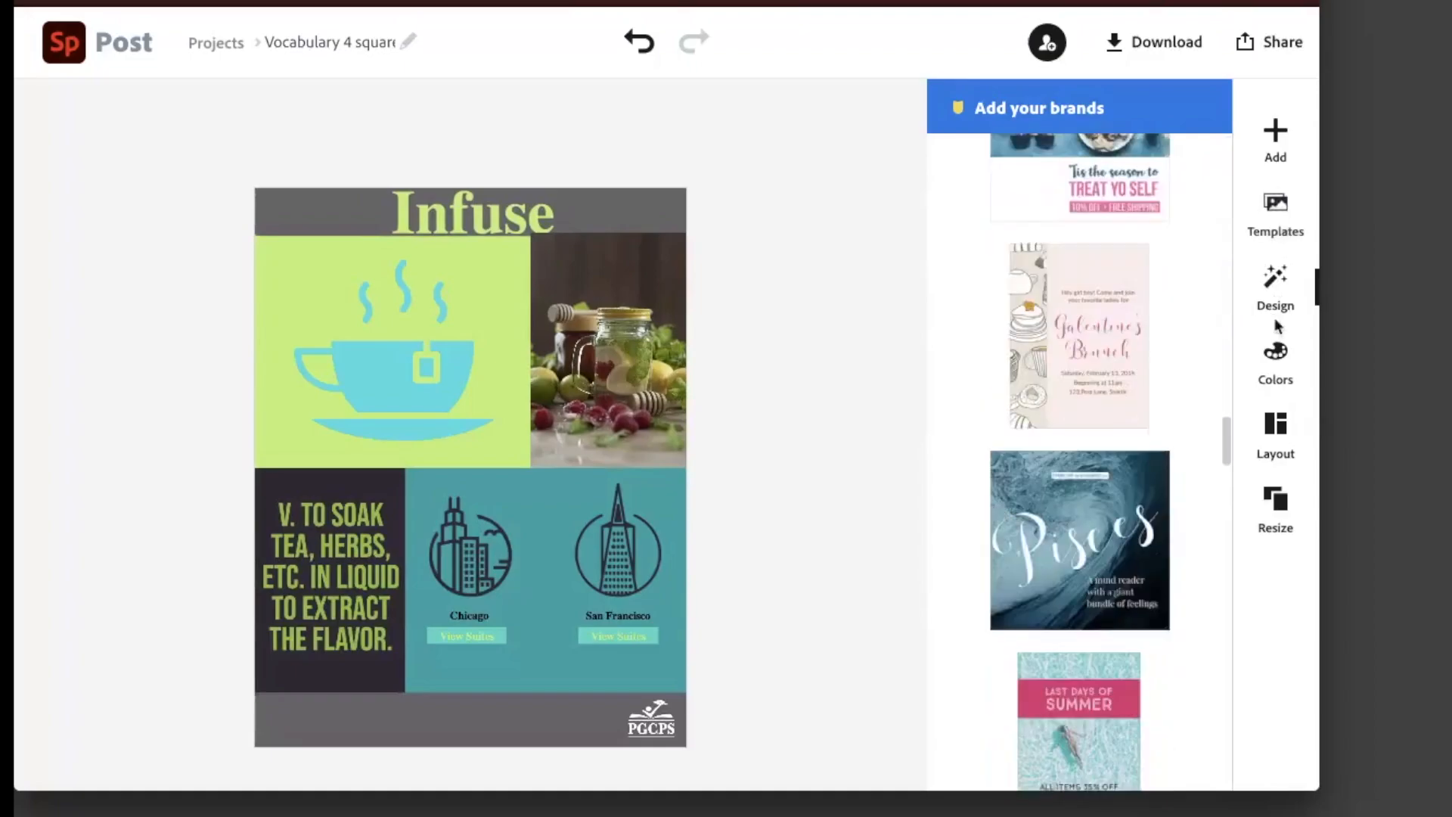
Examine the flyer's current and decorative colour palettes and the available grid layouts.
click(1276, 344)
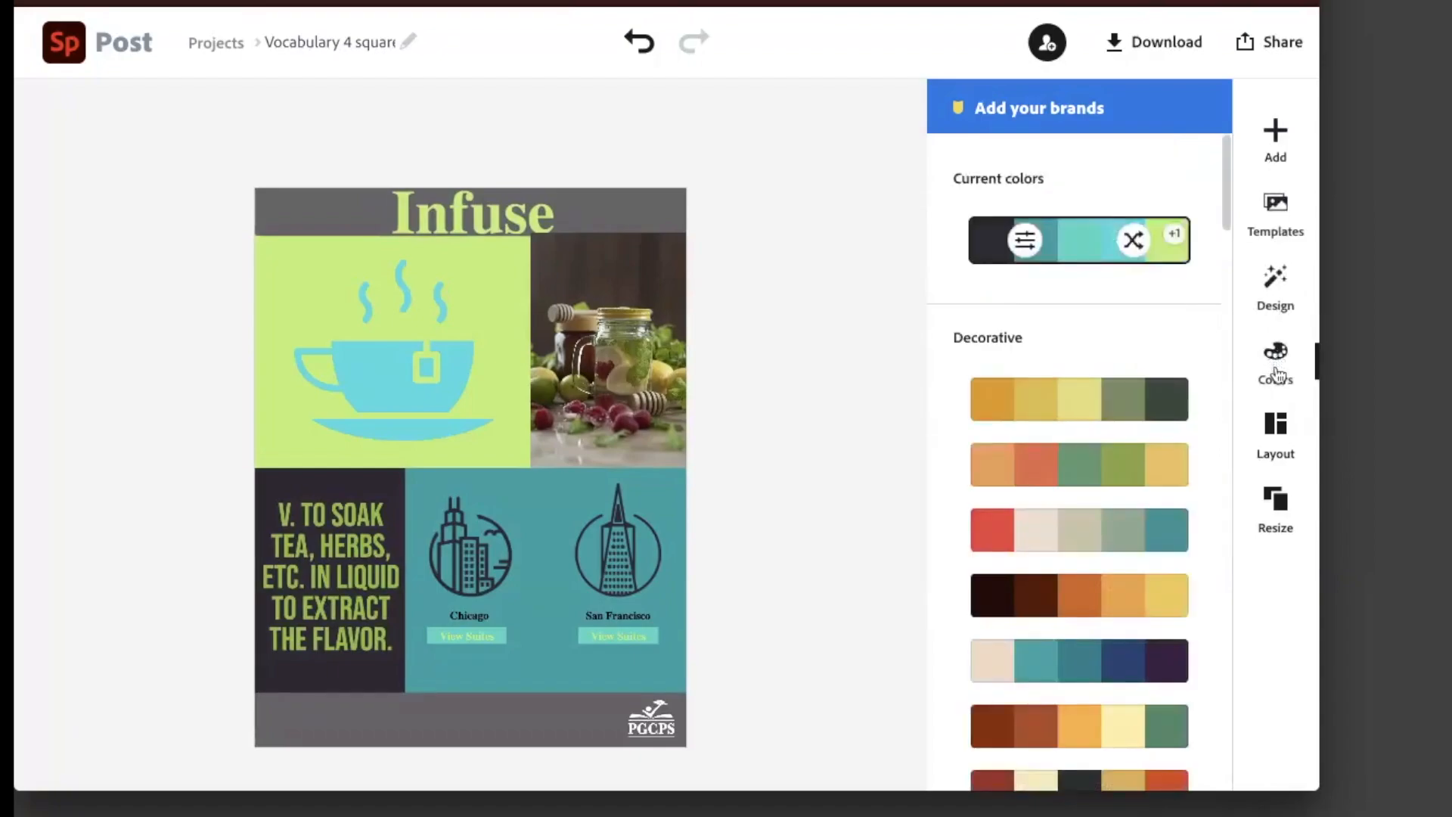
scroll(1177, 379, down, 3)
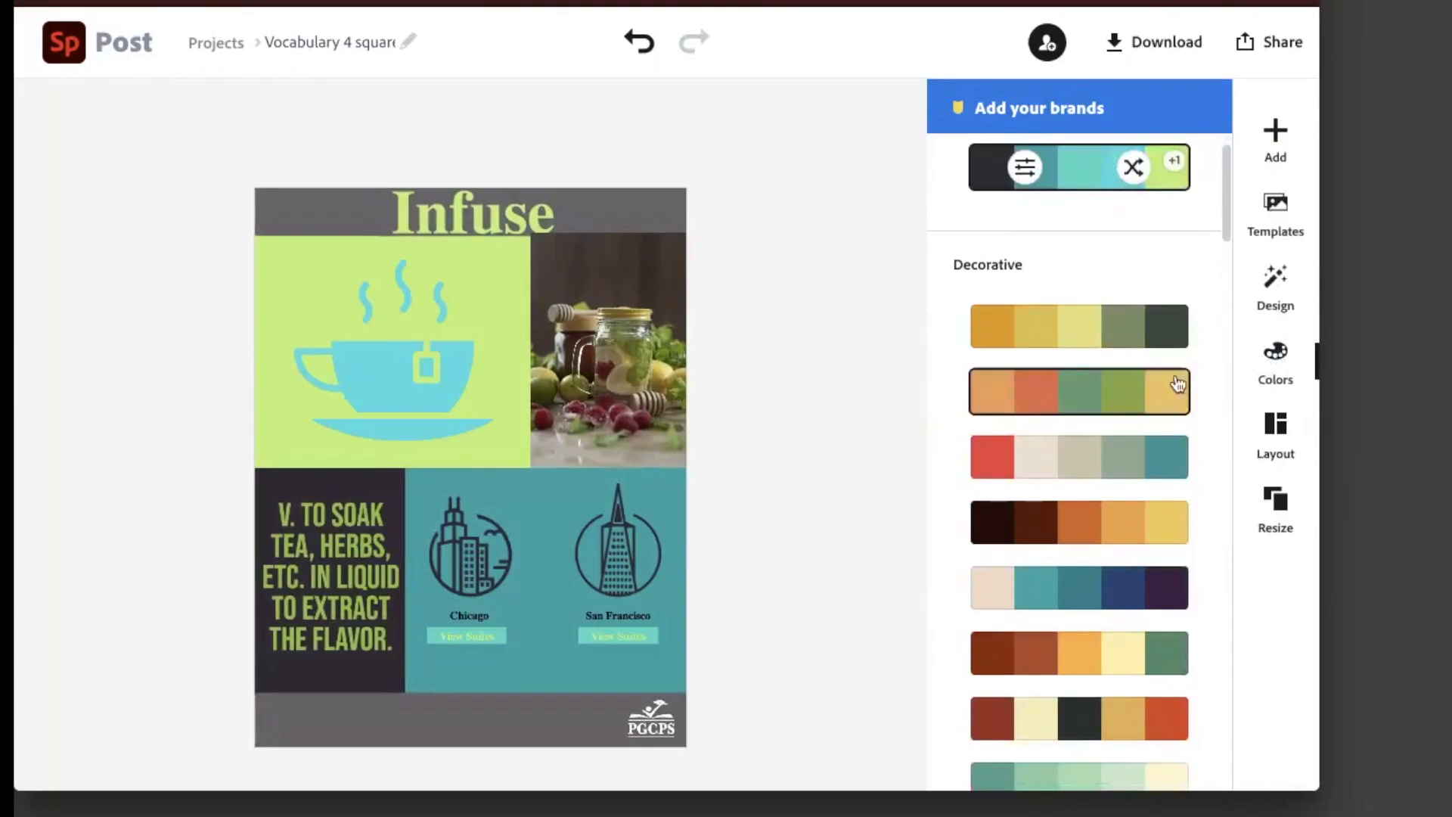
scroll(1177, 382, up, 3)
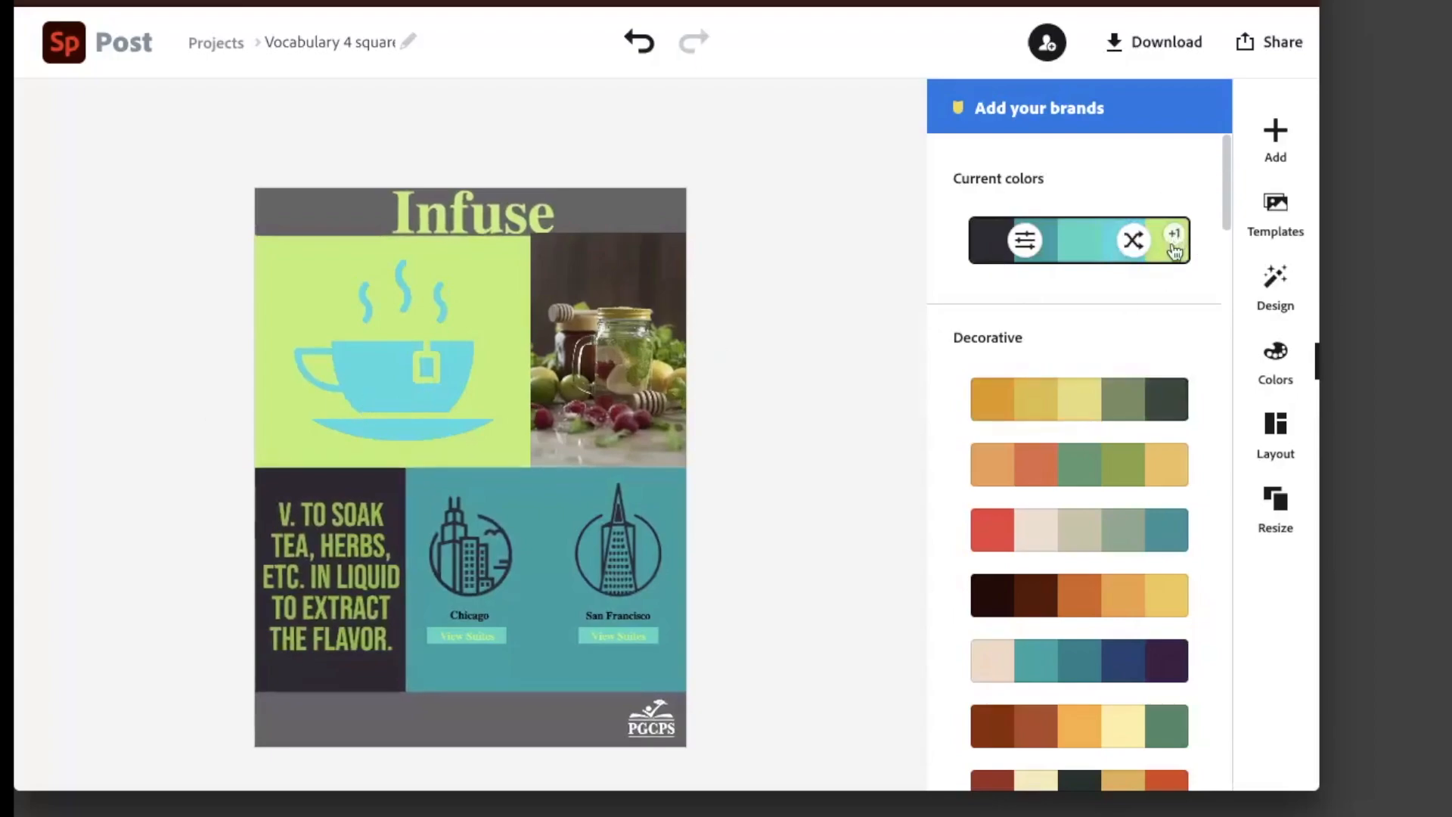
click(1279, 428)
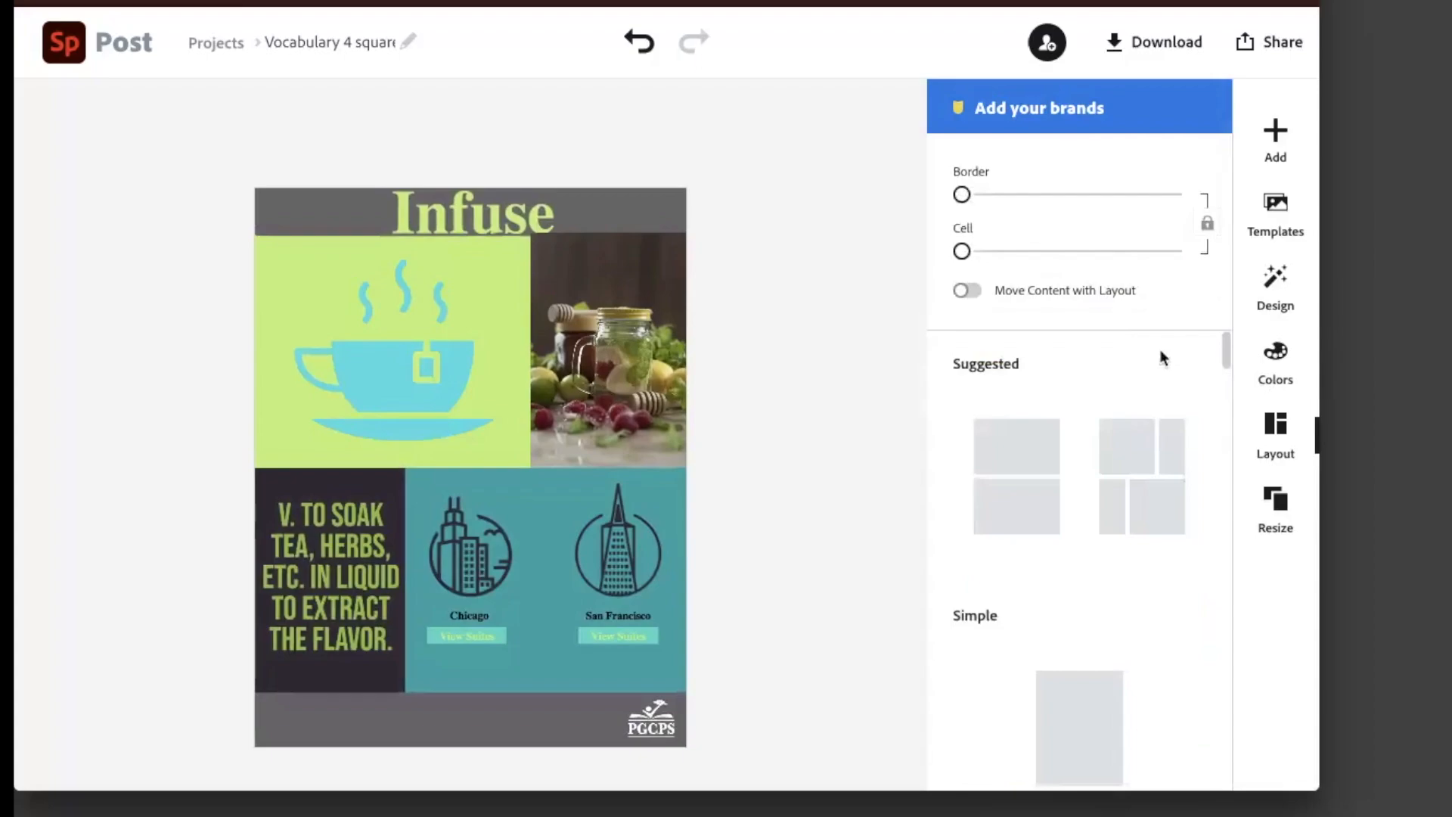
scroll(1160, 366, down, 1)
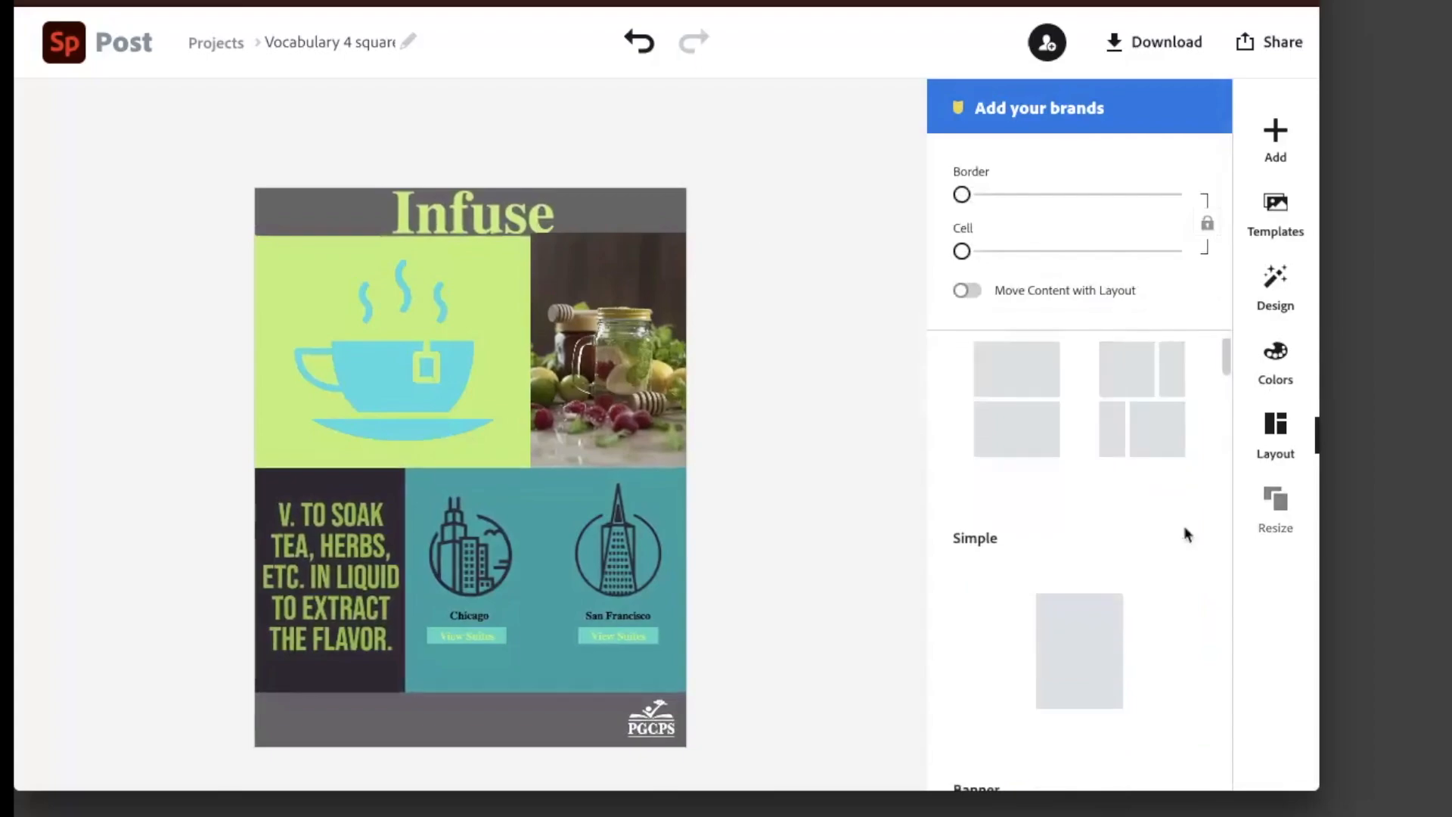
scroll(1109, 519, down, 3)
scroll(1109, 519, down, 5)
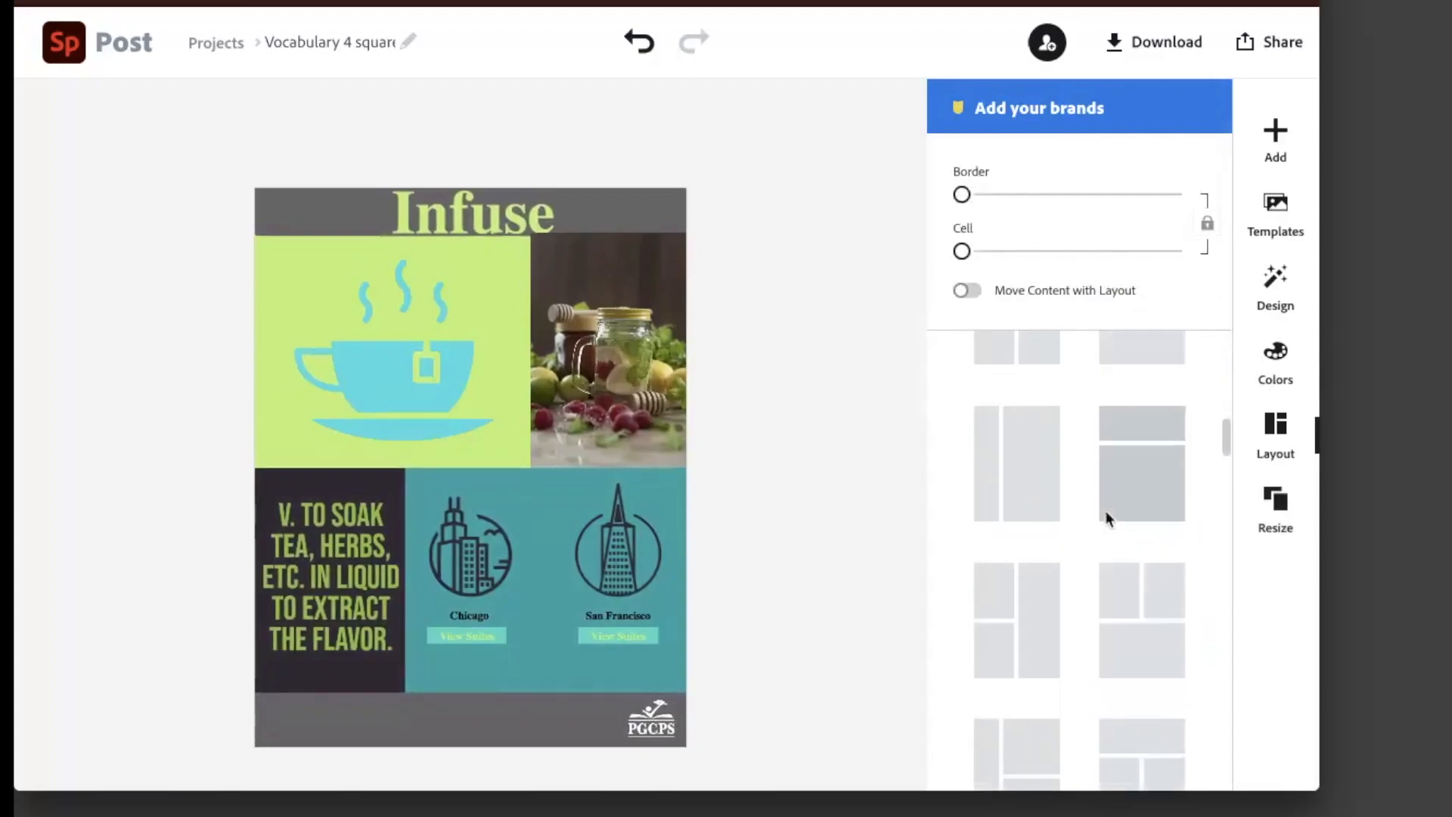
Look through the remaining grid layouts and the preset page, social profile and standard sizes offered for resizing the flyer.
scroll(1109, 519, down, 8)
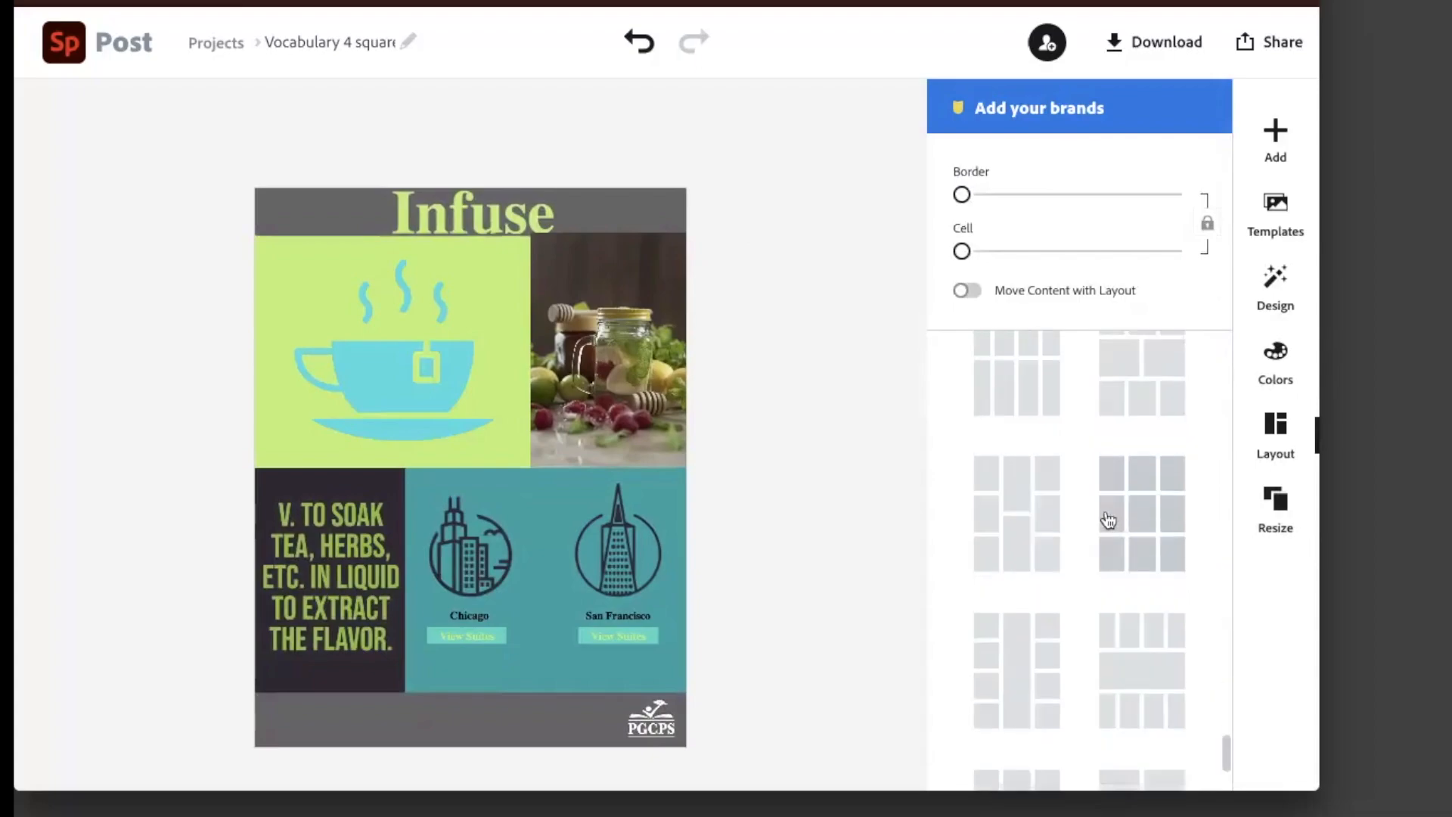
click(1284, 512)
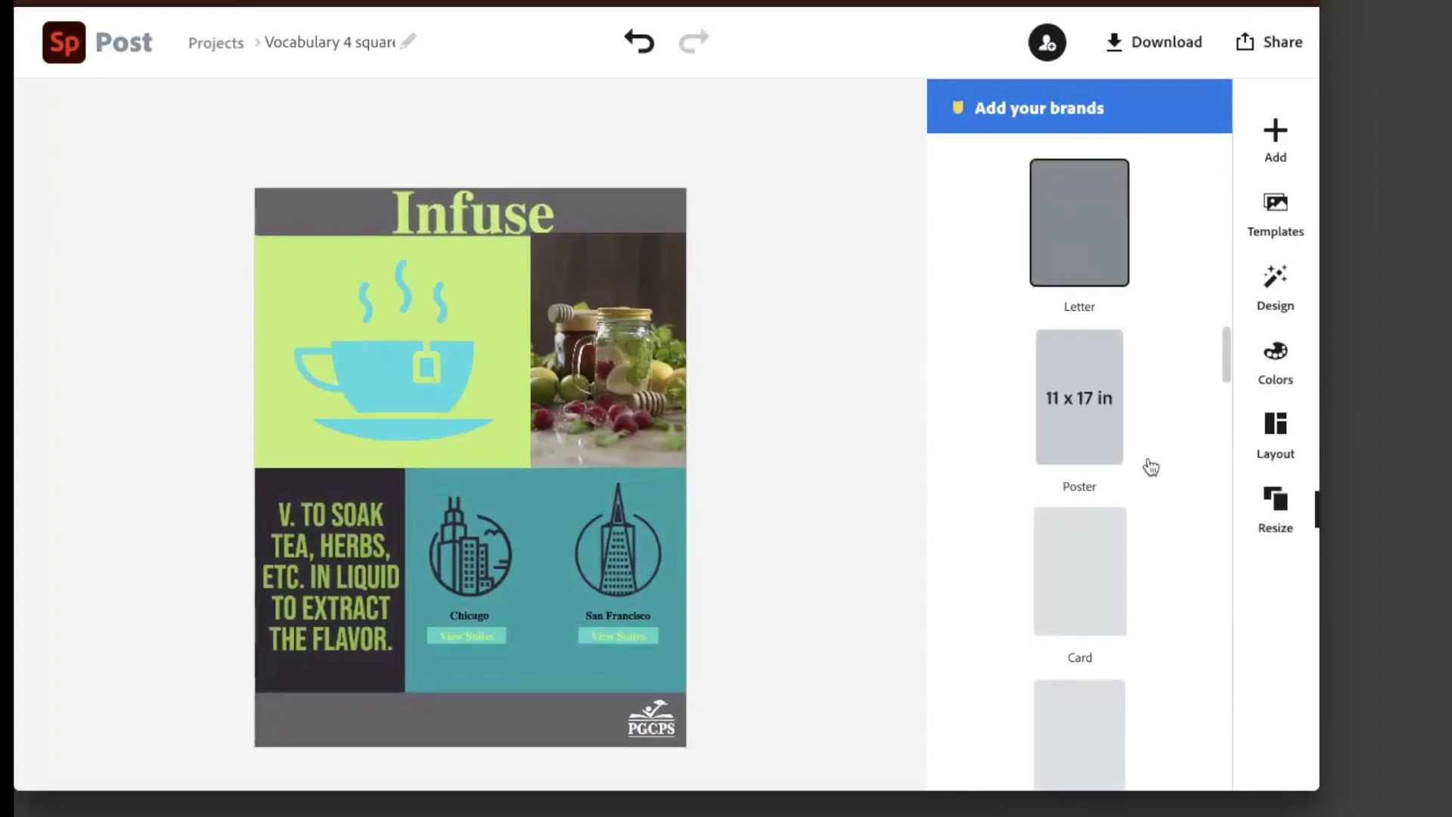
scroll(1151, 467, down, 3)
scroll(1152, 468, down, 15)
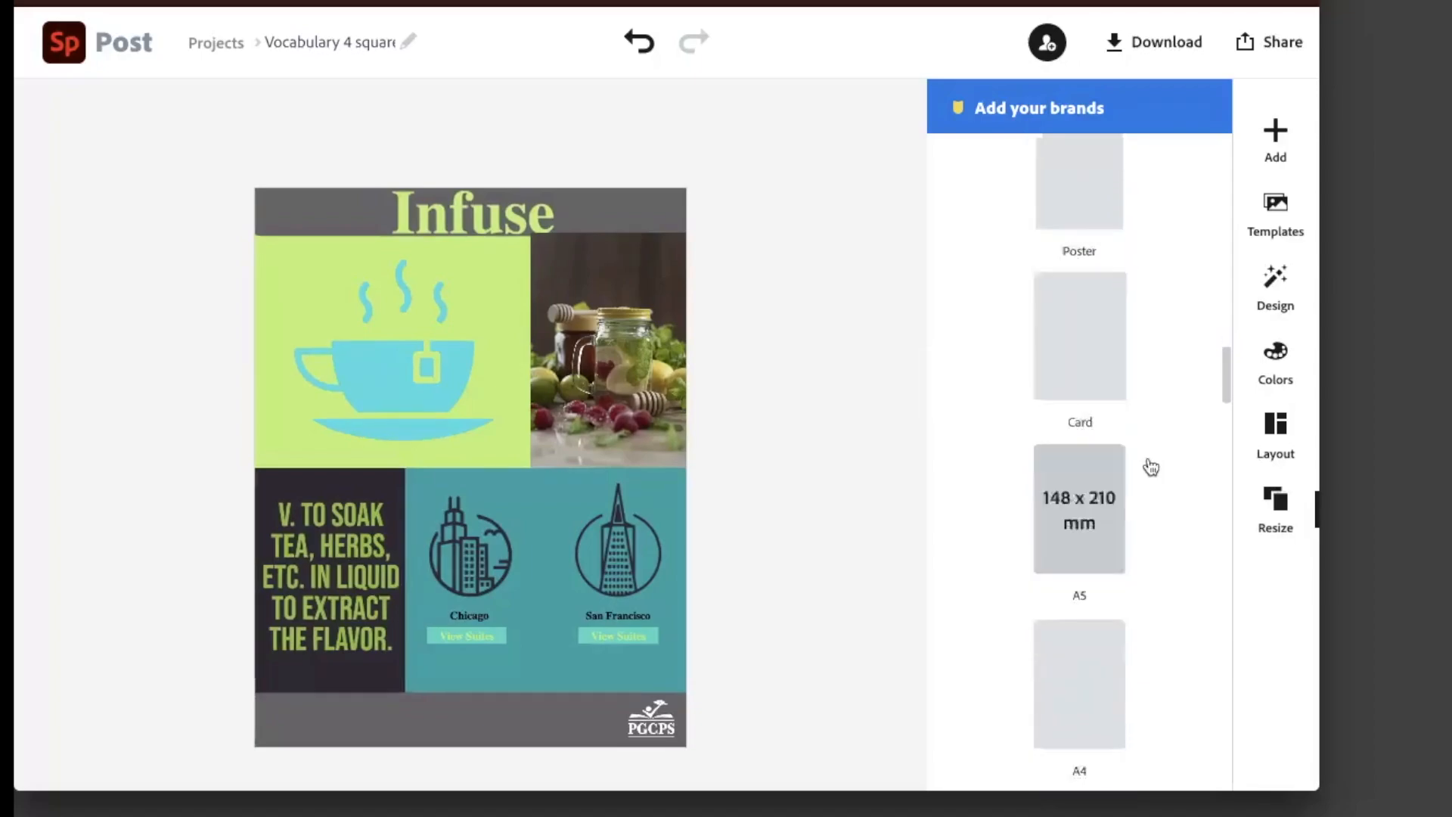
scroll(1151, 467, down, 10)
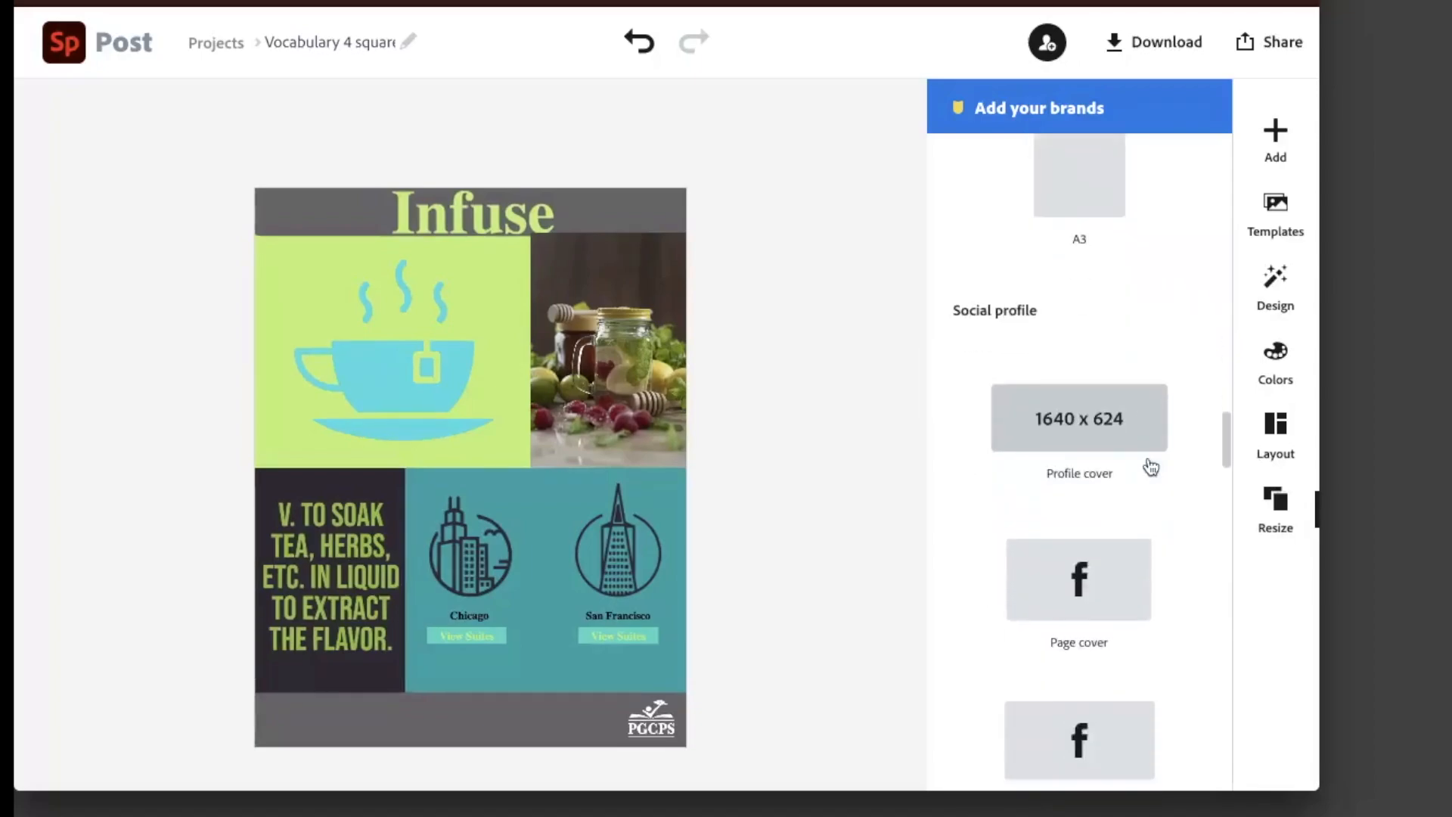
scroll(1151, 467, down, 10)
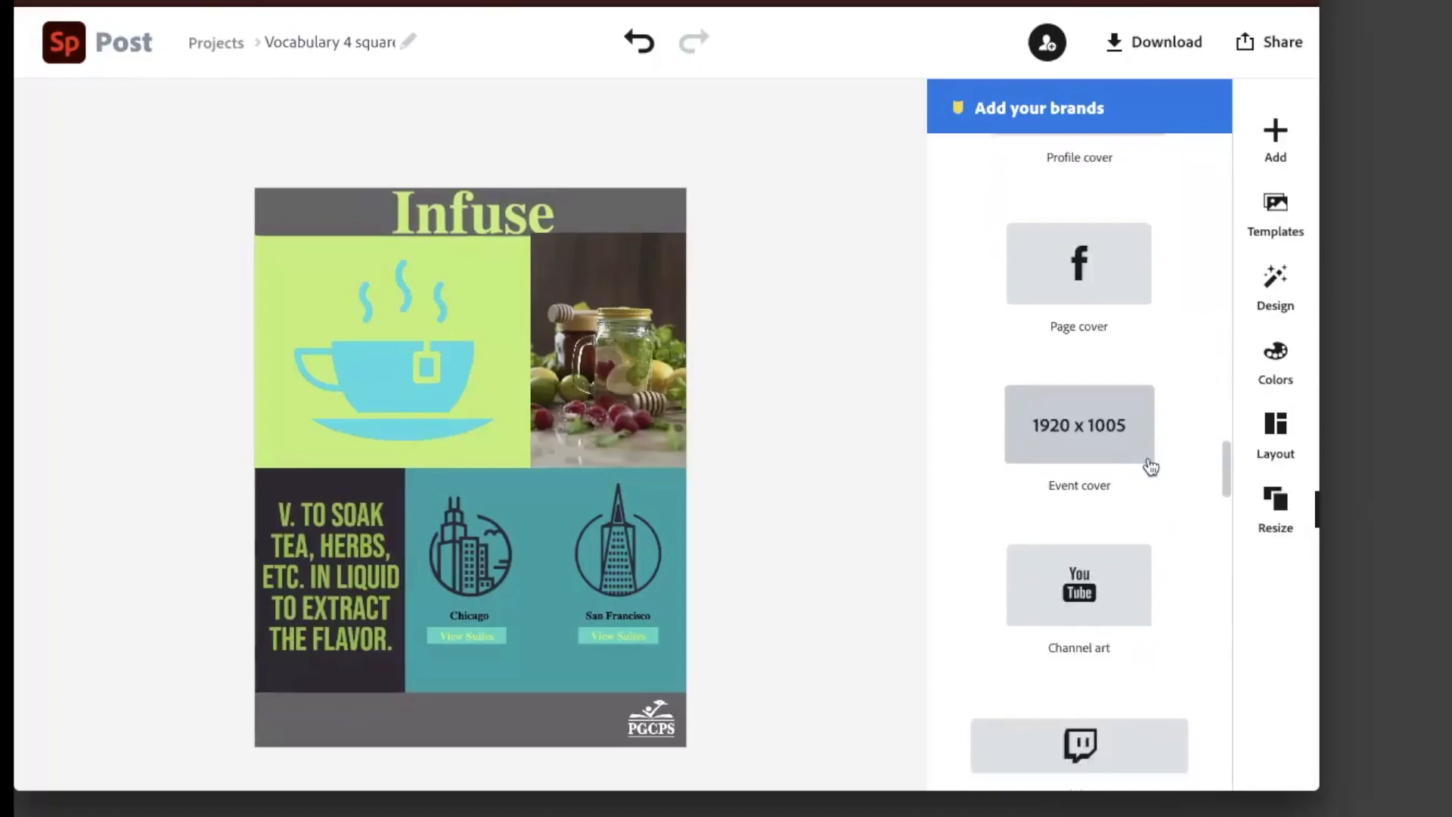
scroll(1151, 467, down, 10)
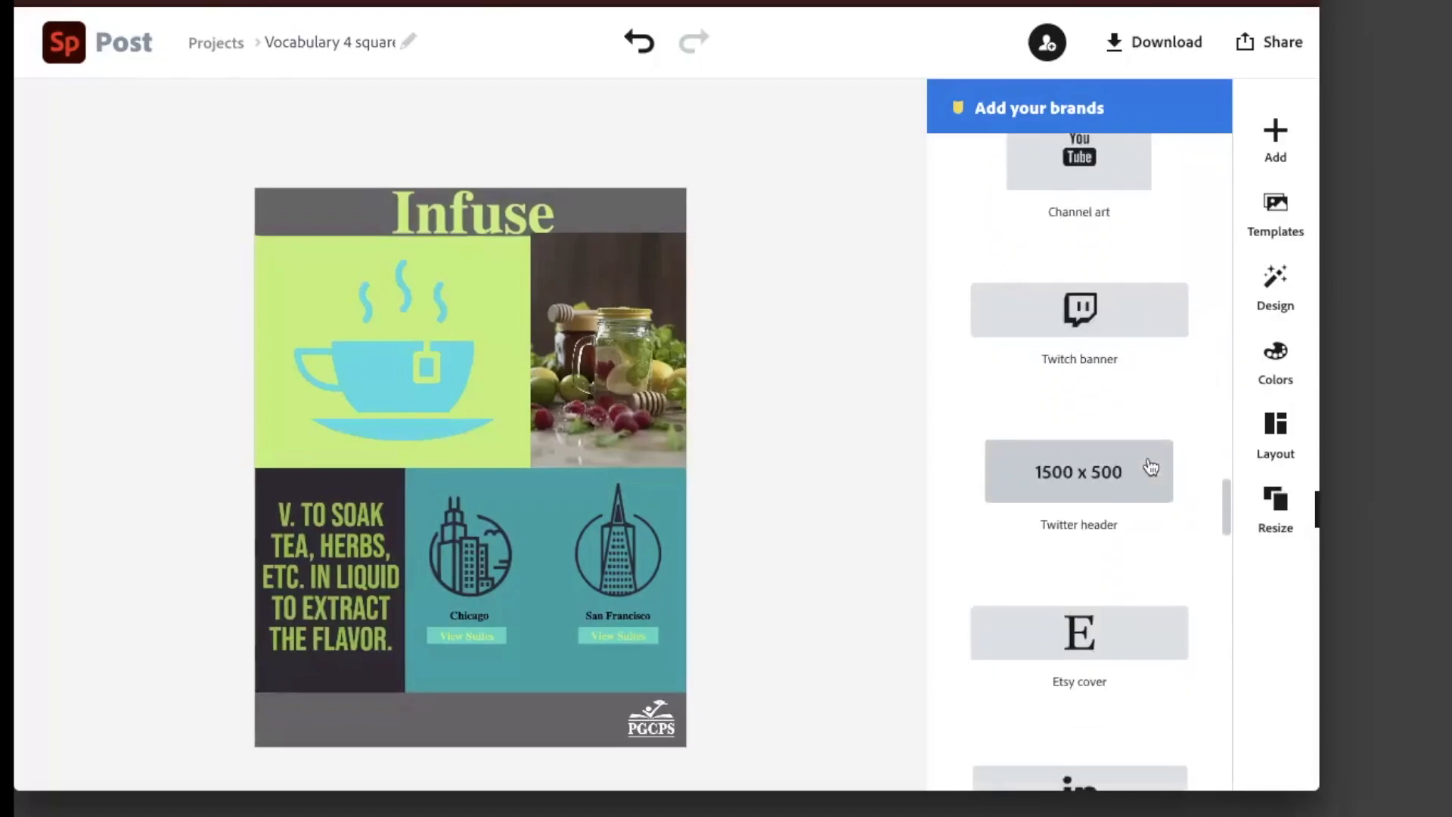
scroll(1151, 468, down, 8)
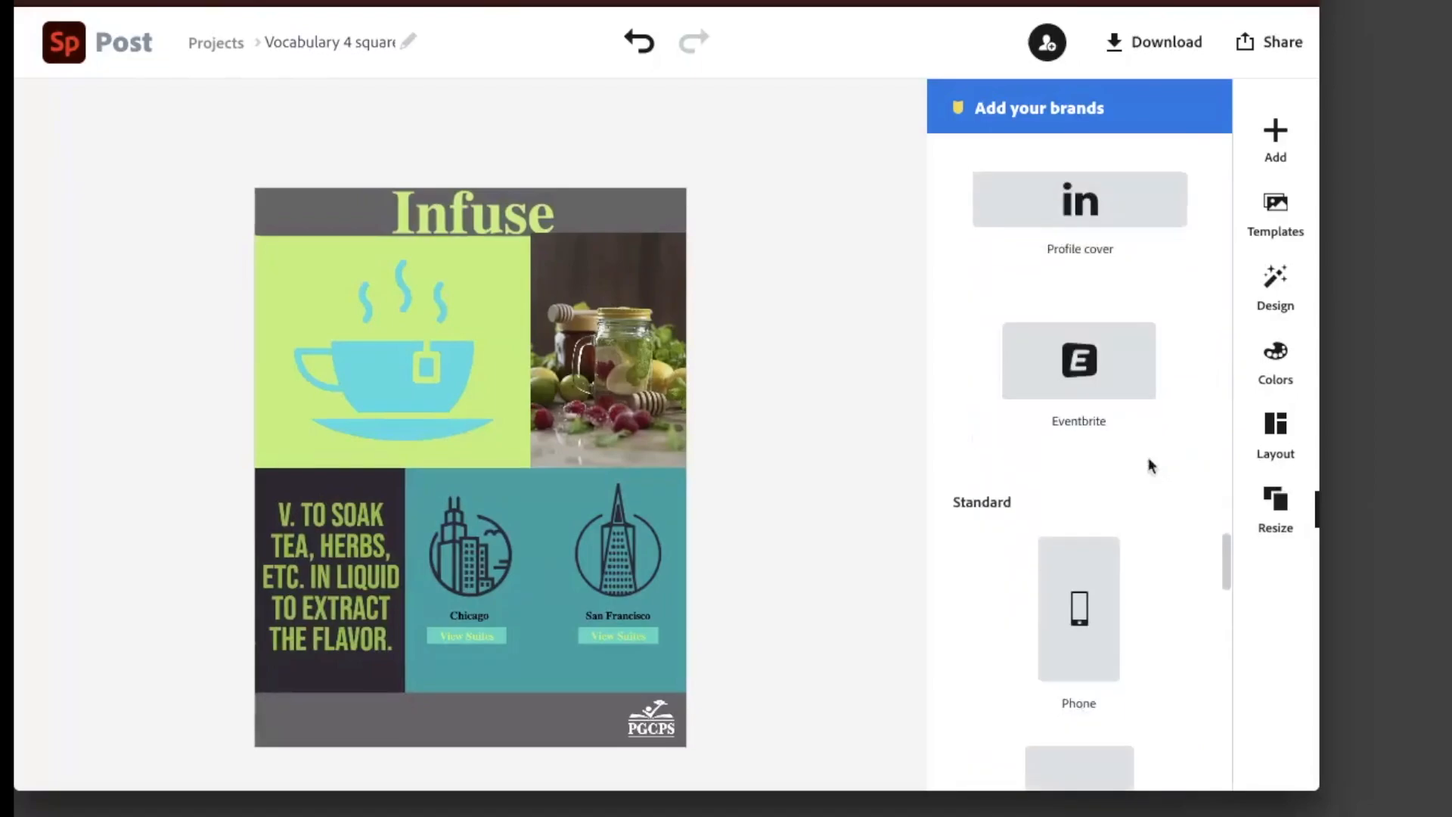
scroll(1151, 468, down, 3)
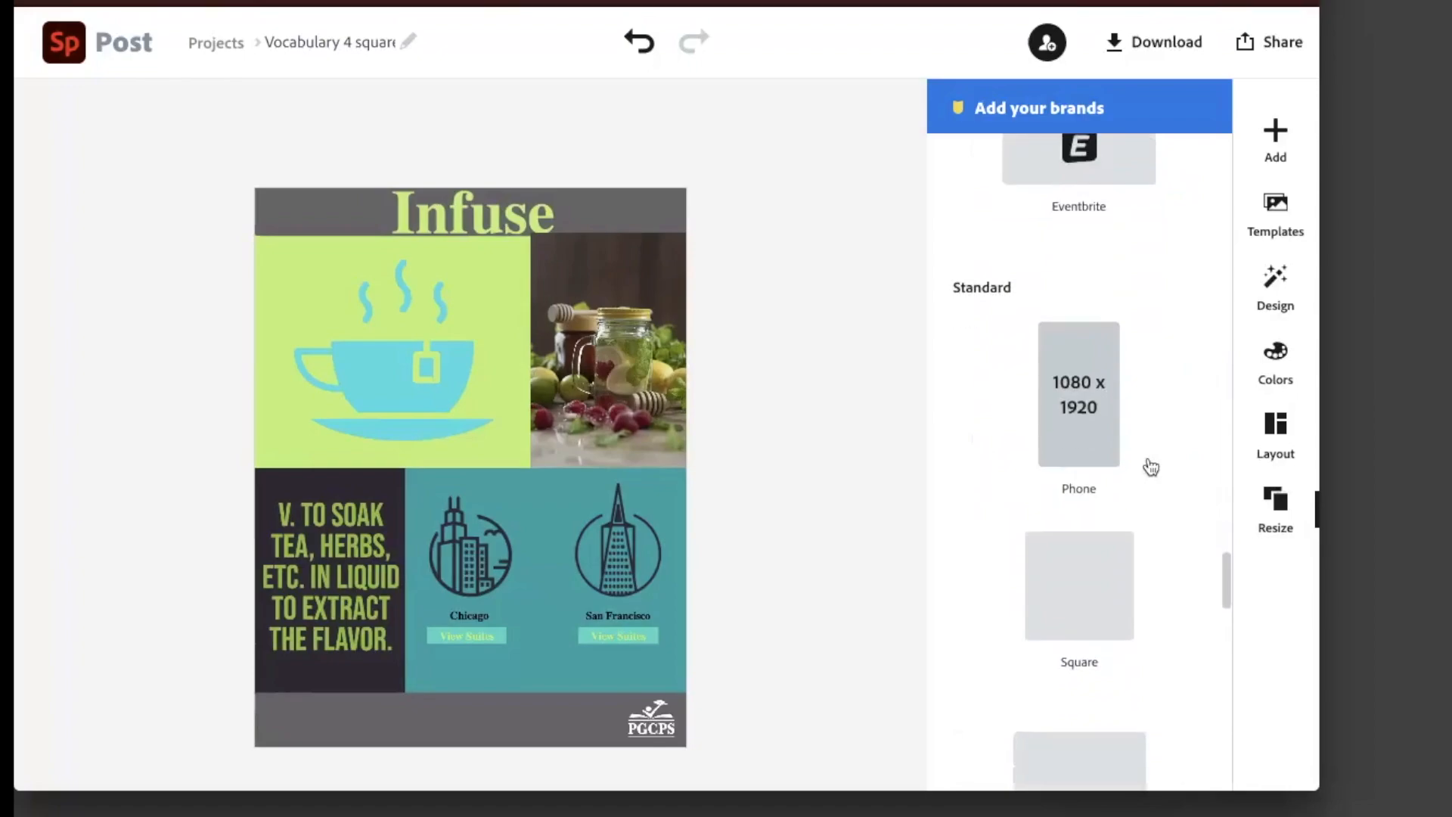
scroll(1151, 467, down, 2)
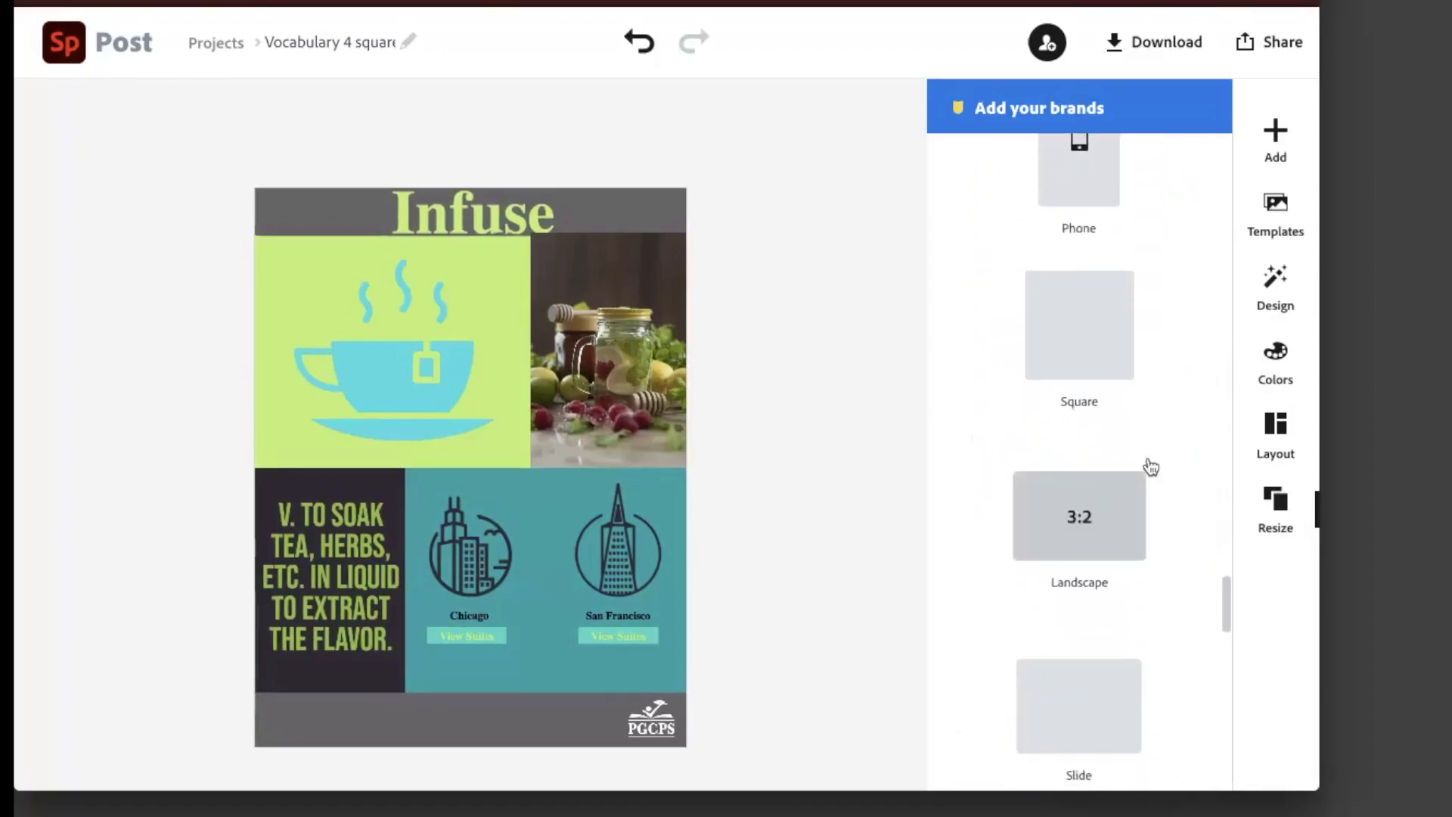
scroll(1165, 422, up, 1)
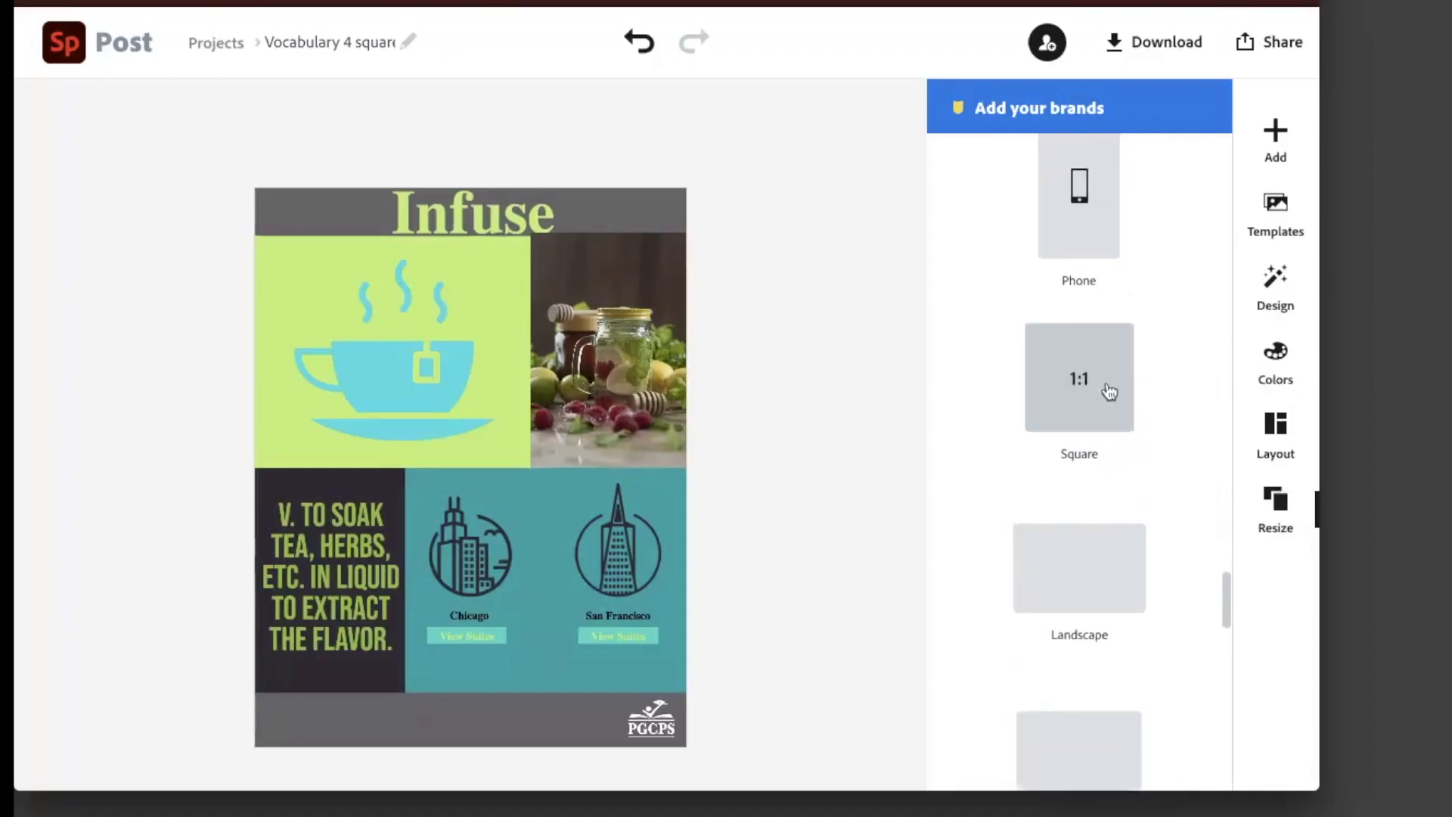
Try the flyer in the 1:1 Square size, and resize it to the 2:3 Portrait format.
click(1081, 382)
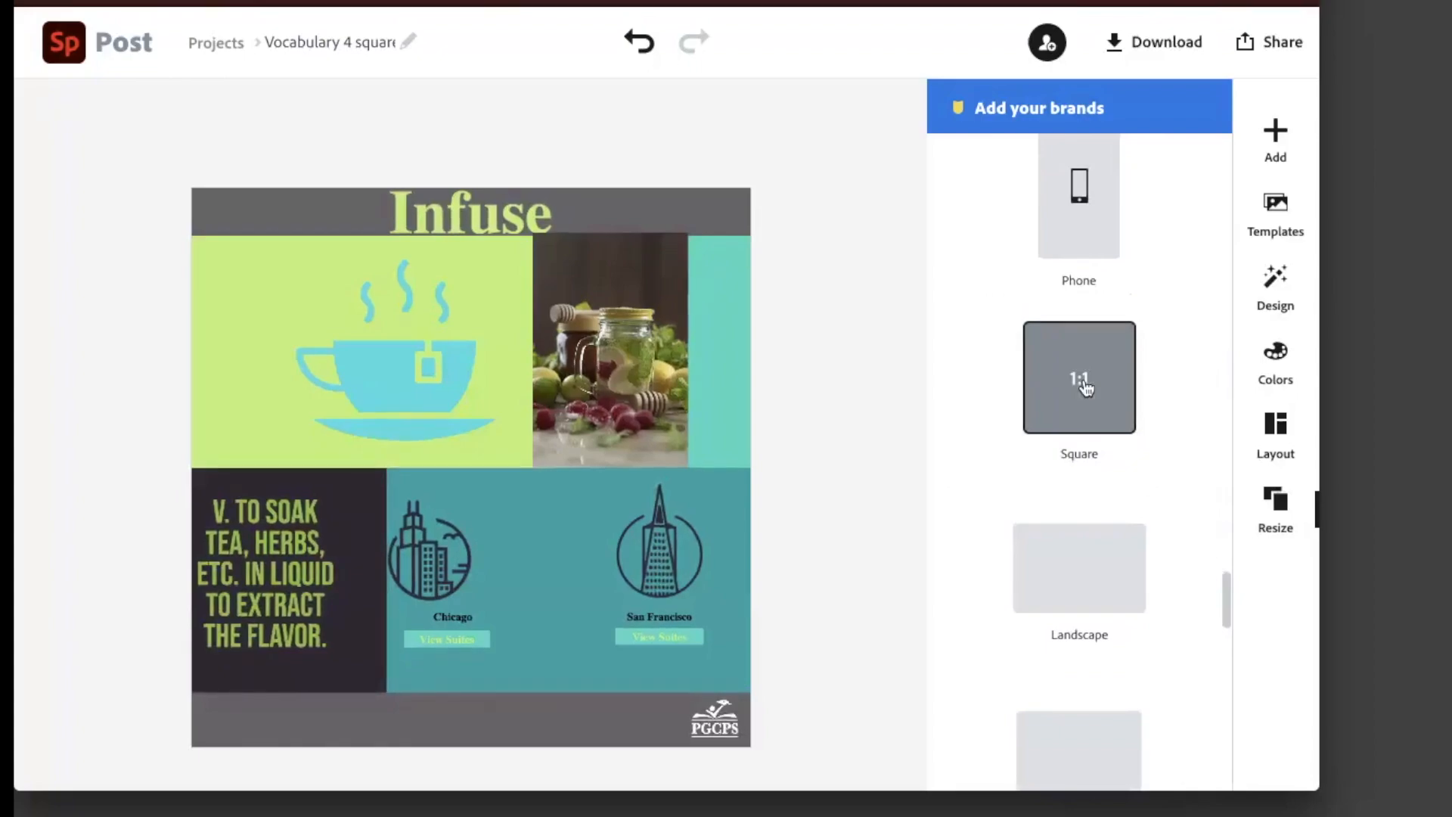
scroll(1137, 533, down, 3)
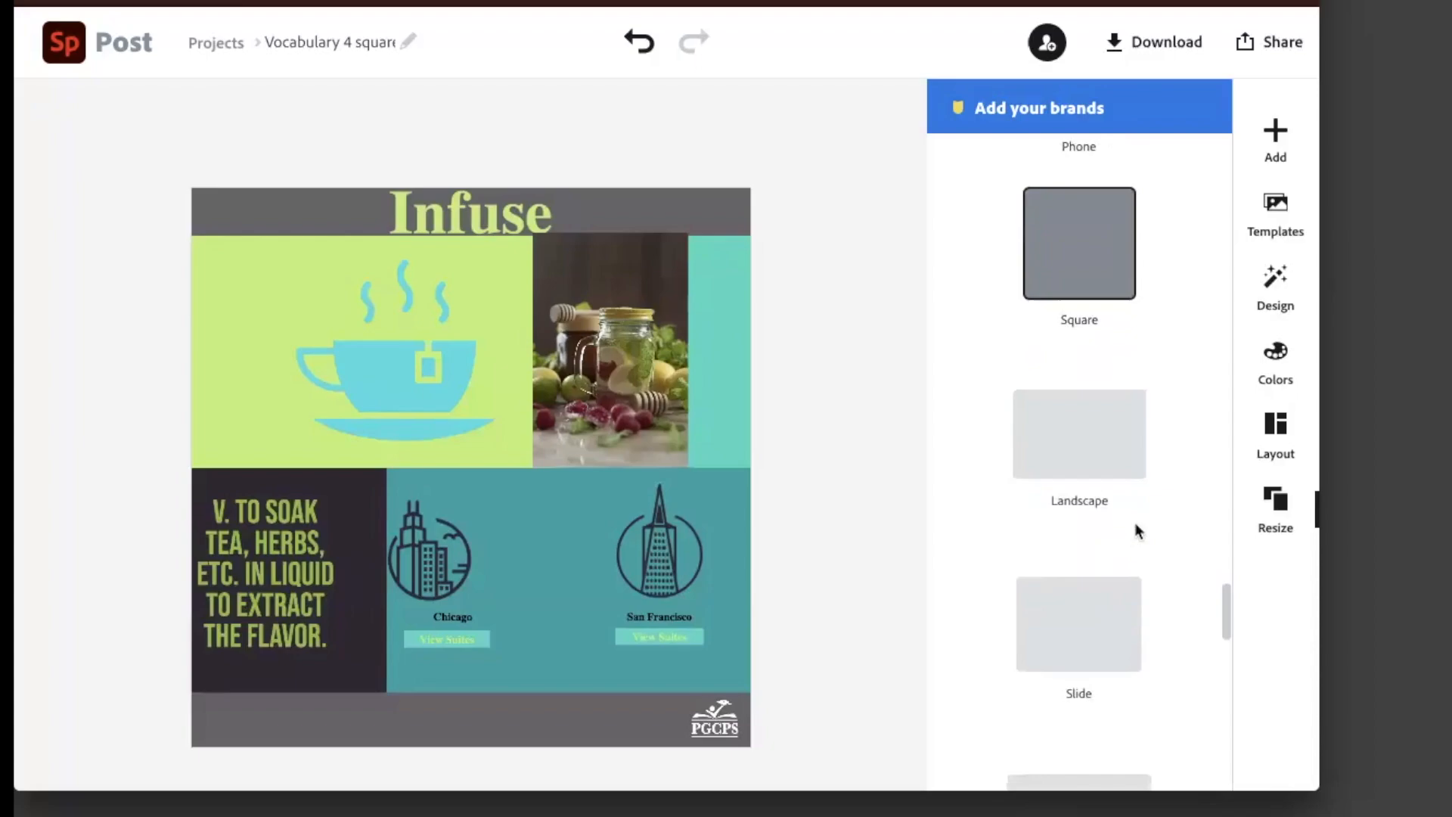
scroll(1137, 533, down, 4)
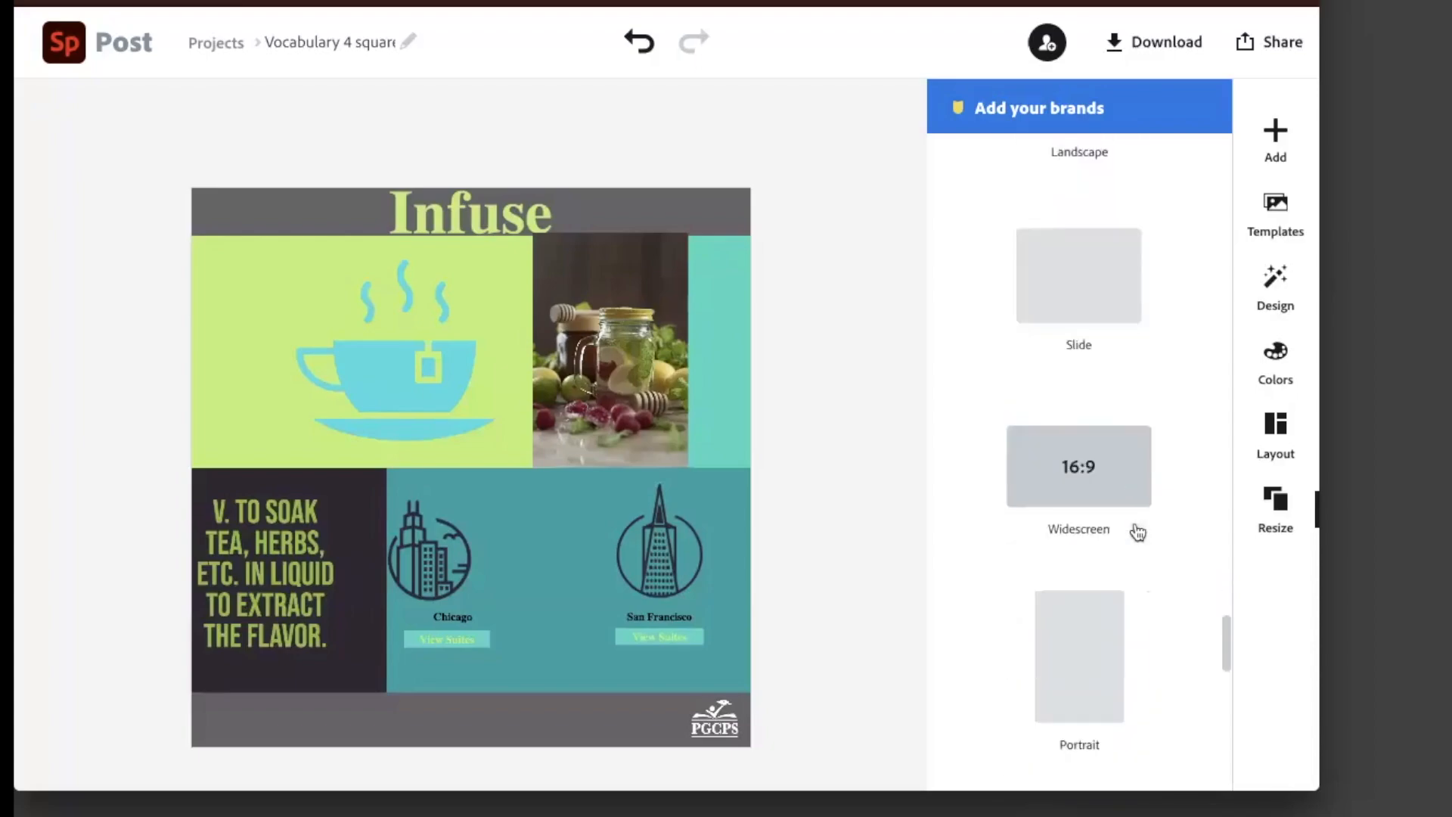
scroll(1138, 533, down, 1)
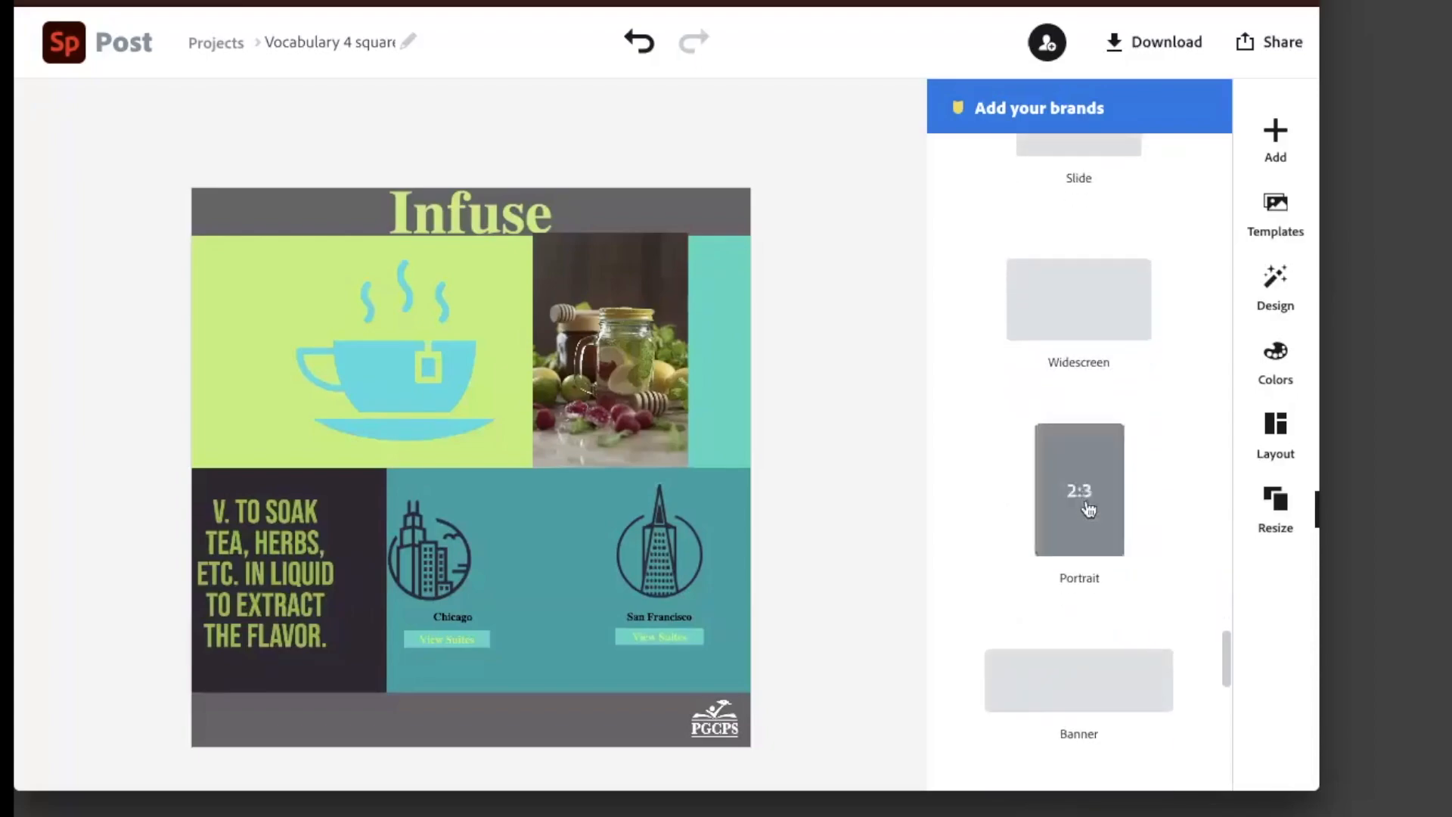
click(1089, 510)
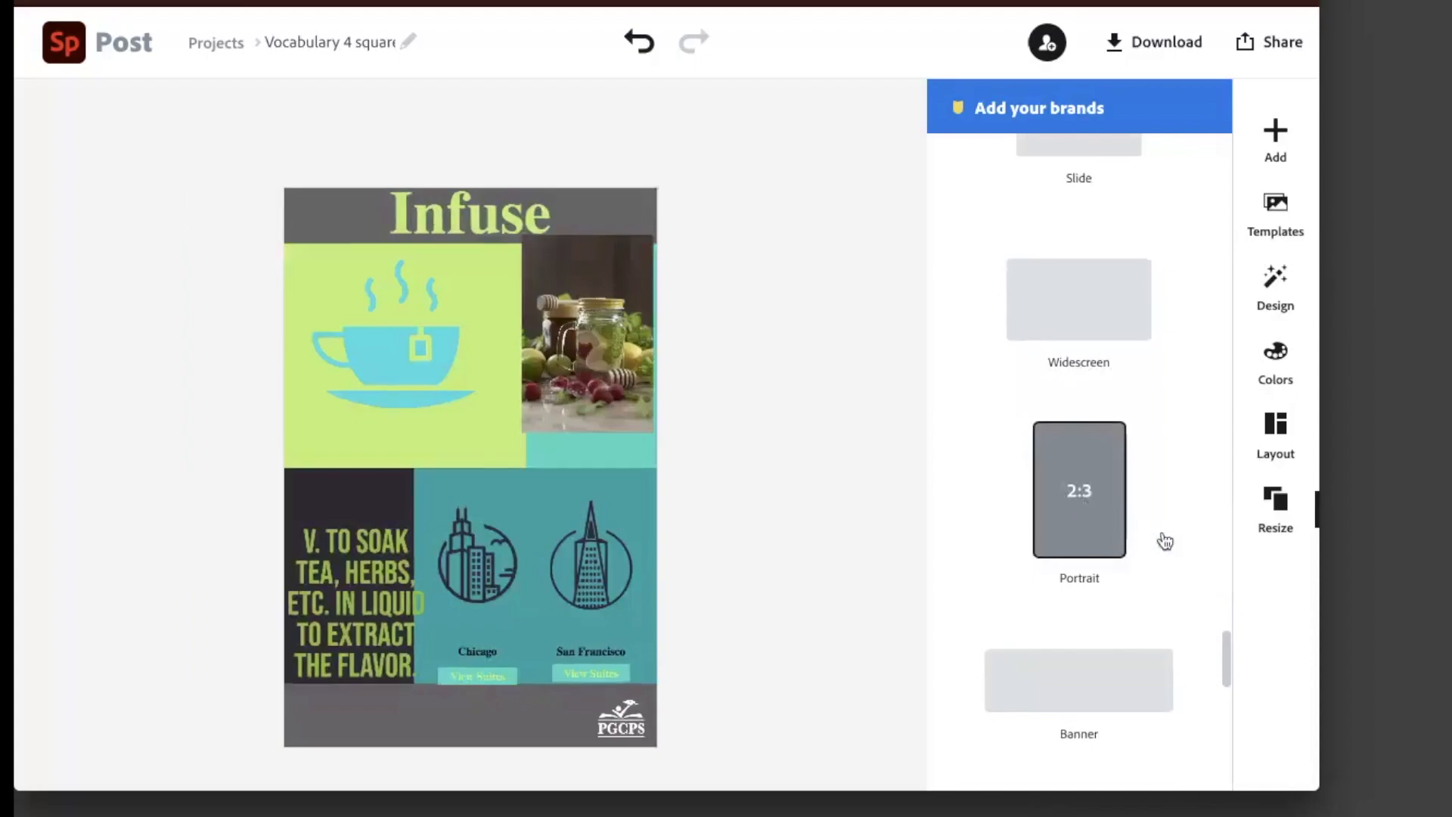
Reposition the jar photo slightly lower and against the flyer's right edge in its cell, and deselect it.
click(605, 333)
key(Up)
key(Up)
key(Up)
key(Up)
key(Up)
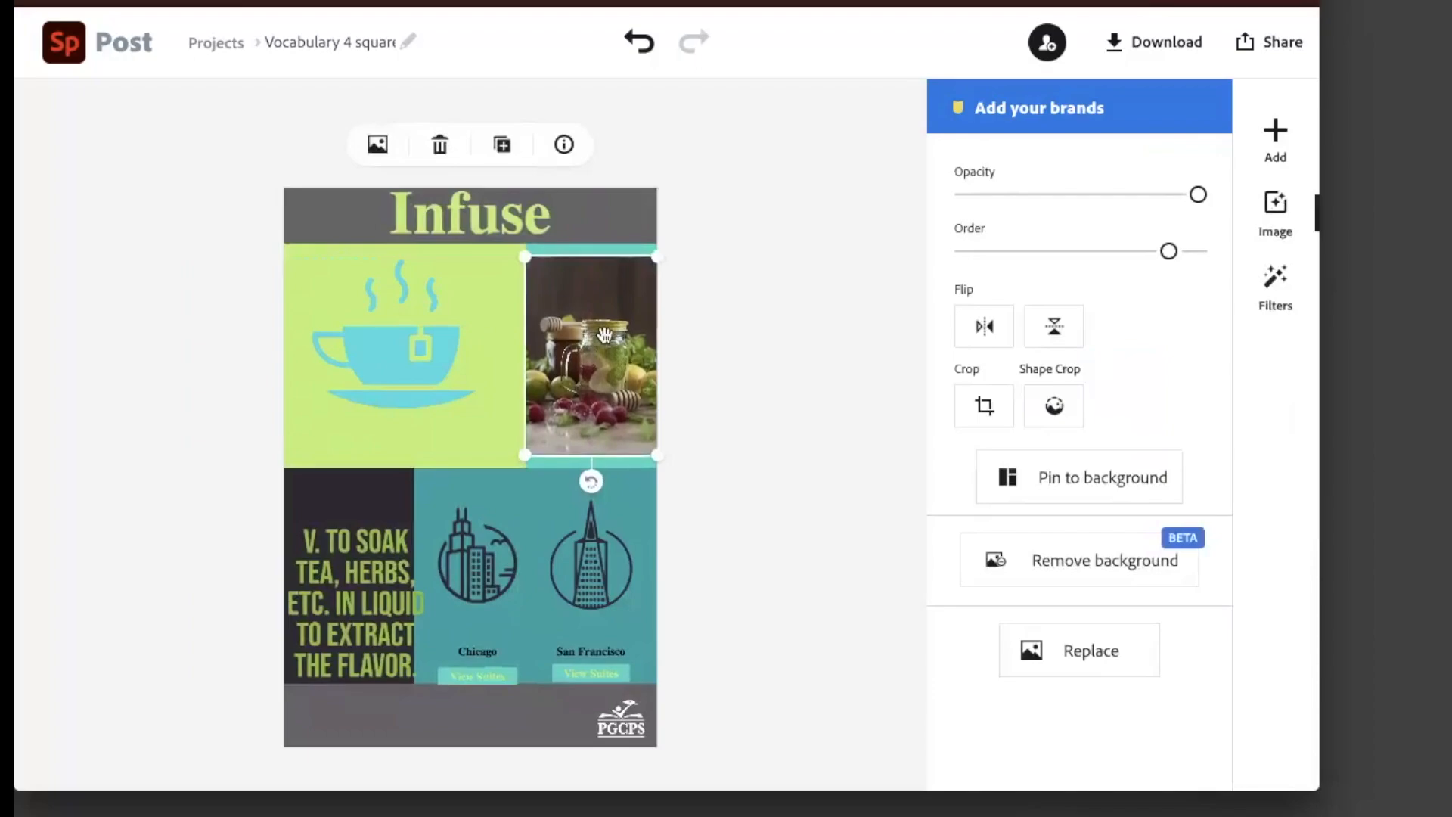
click(685, 351)
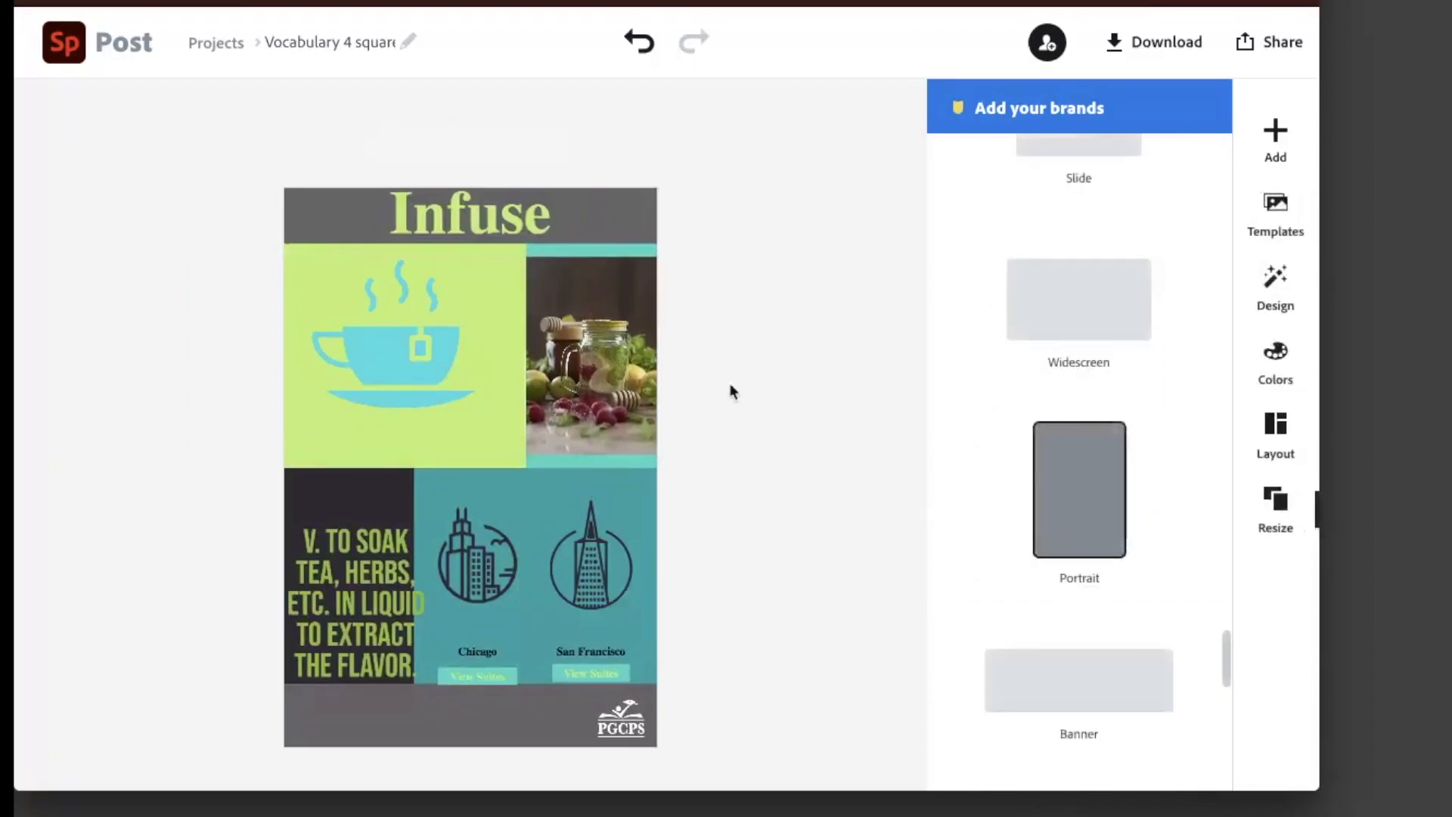
Look through the rest of the standard size presets and return to the custom and social post sizes.
scroll(1002, 586, down, 4)
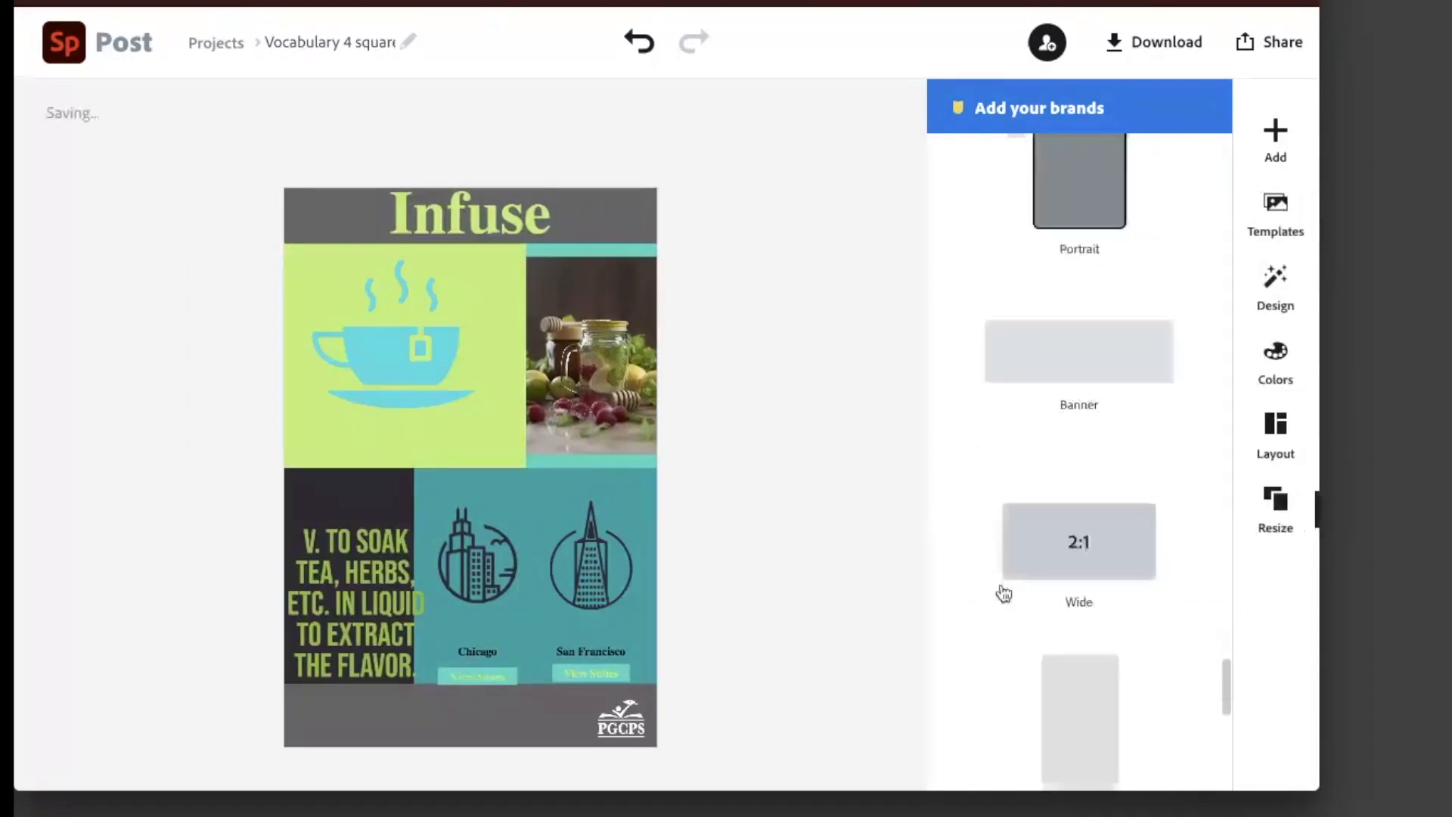
scroll(1004, 592, down, 5)
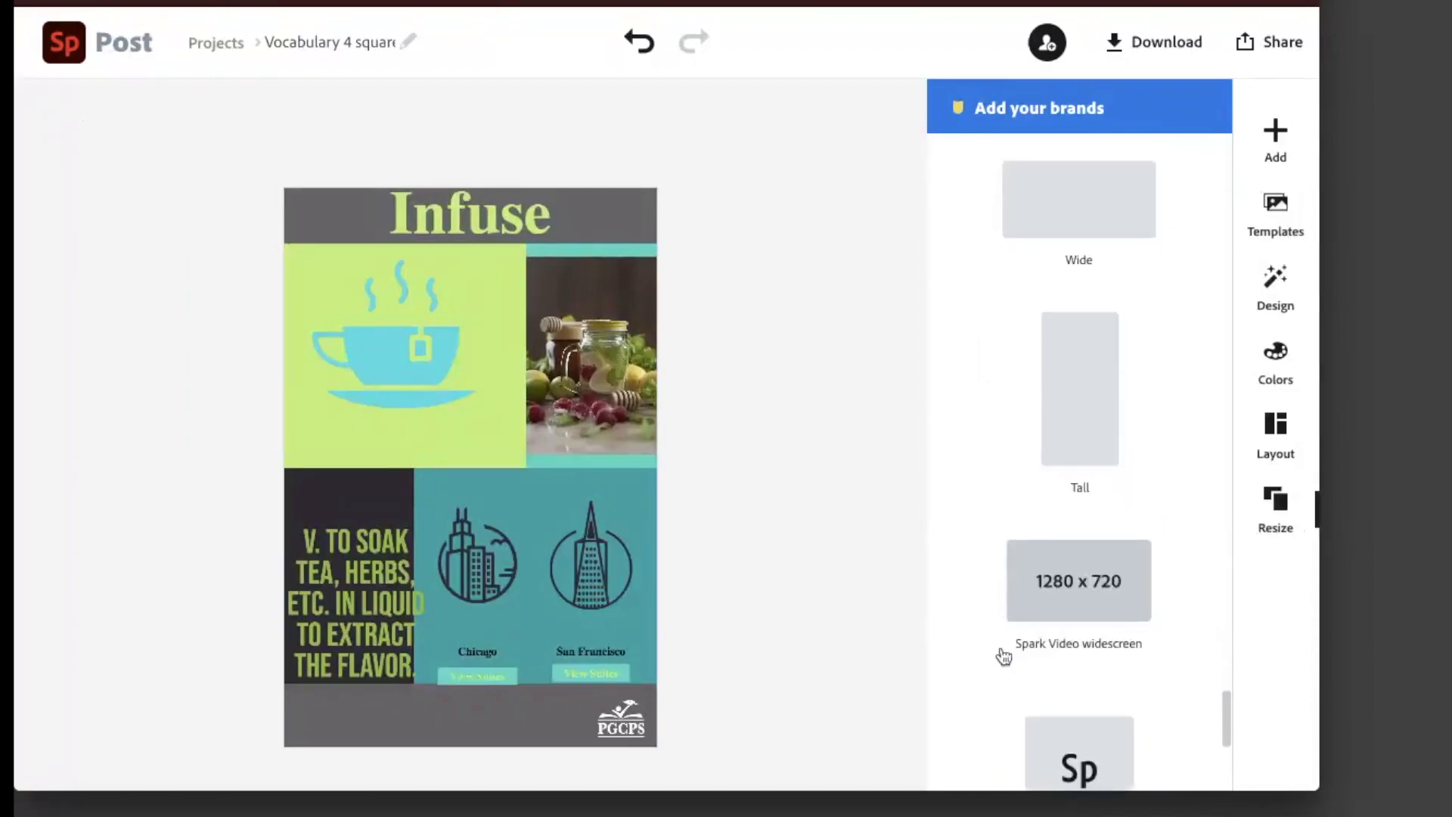
scroll(1004, 656, down, 5)
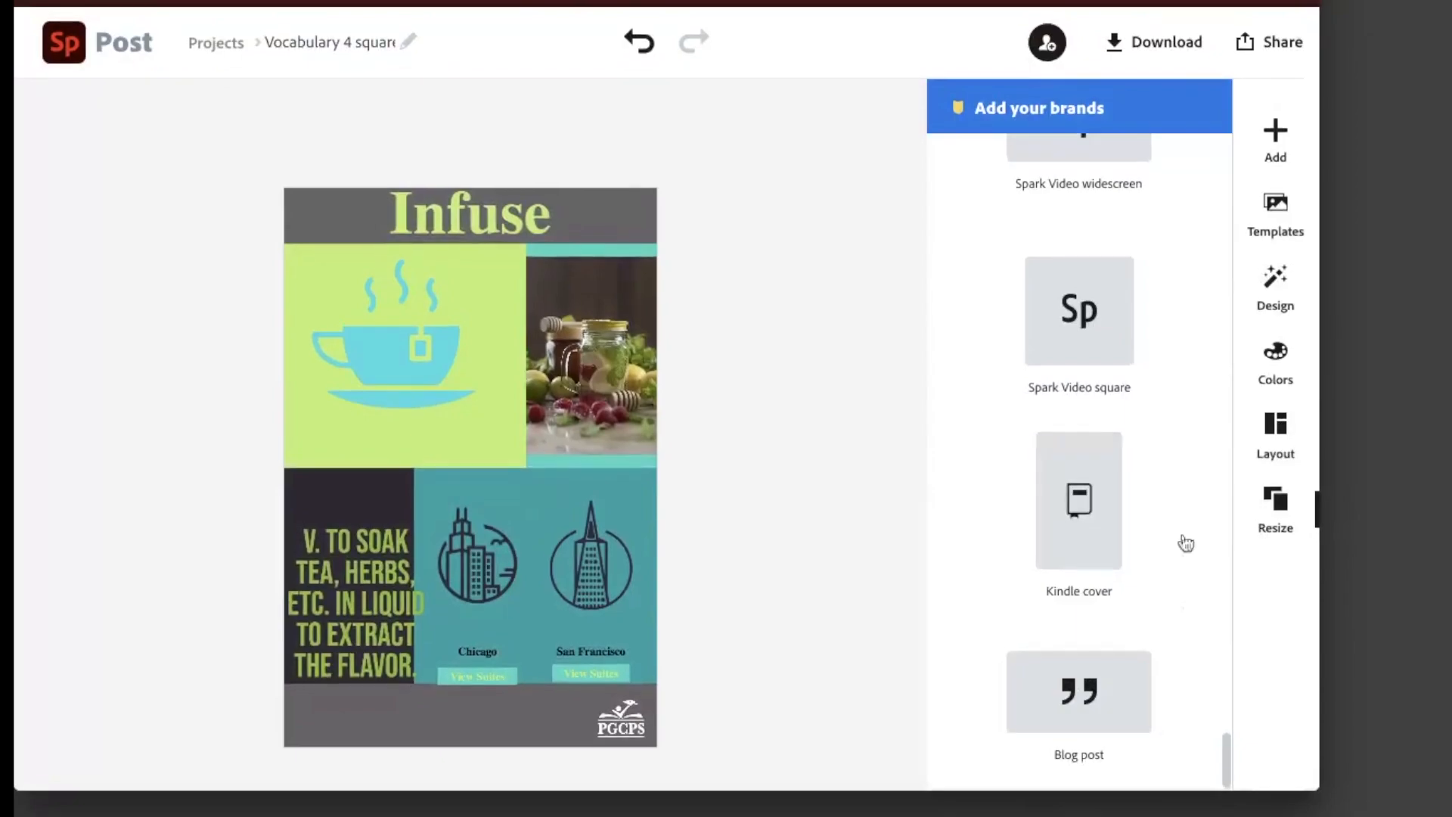
scroll(1164, 394, up, 15)
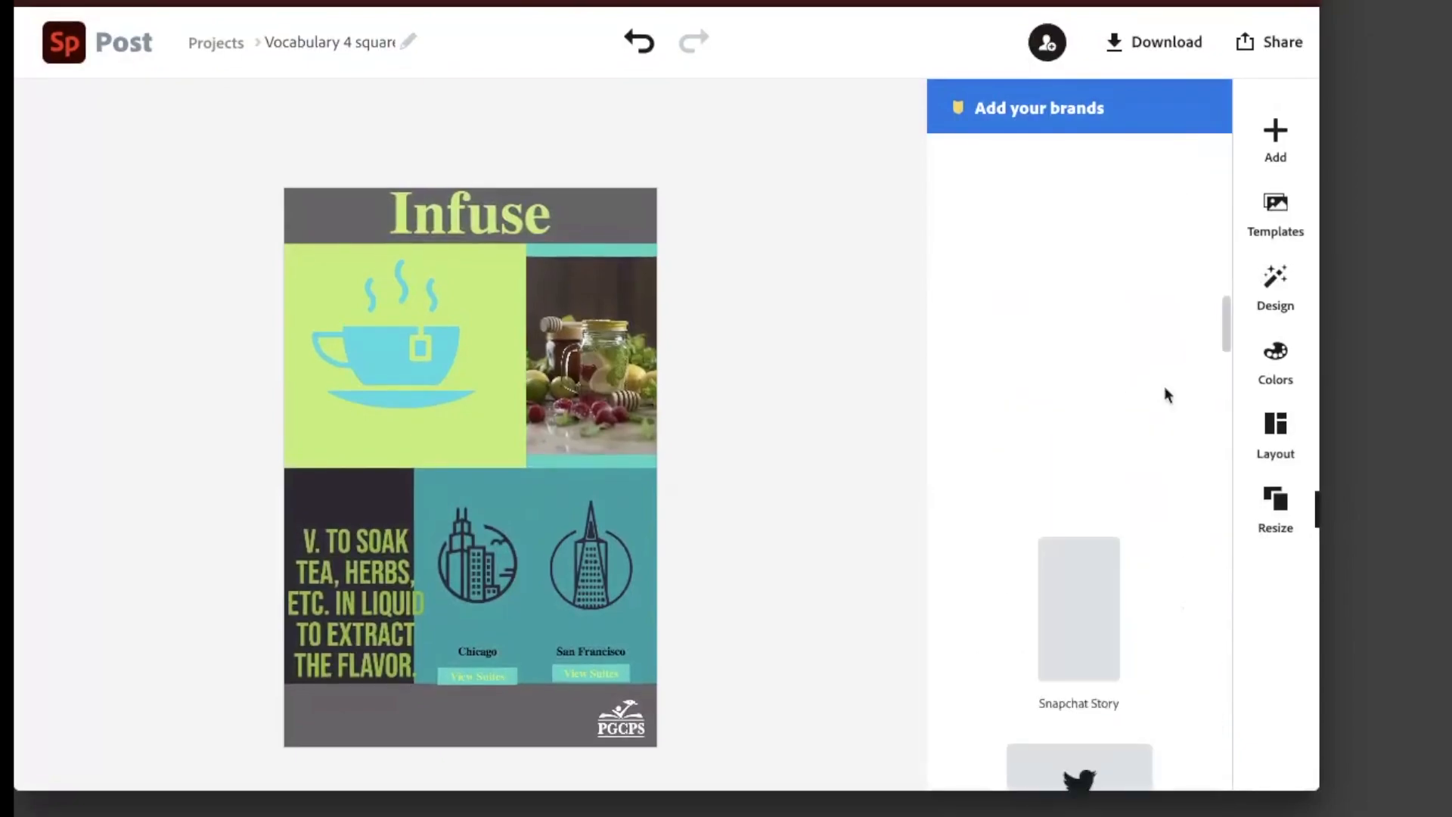
scroll(1164, 394, up, 5)
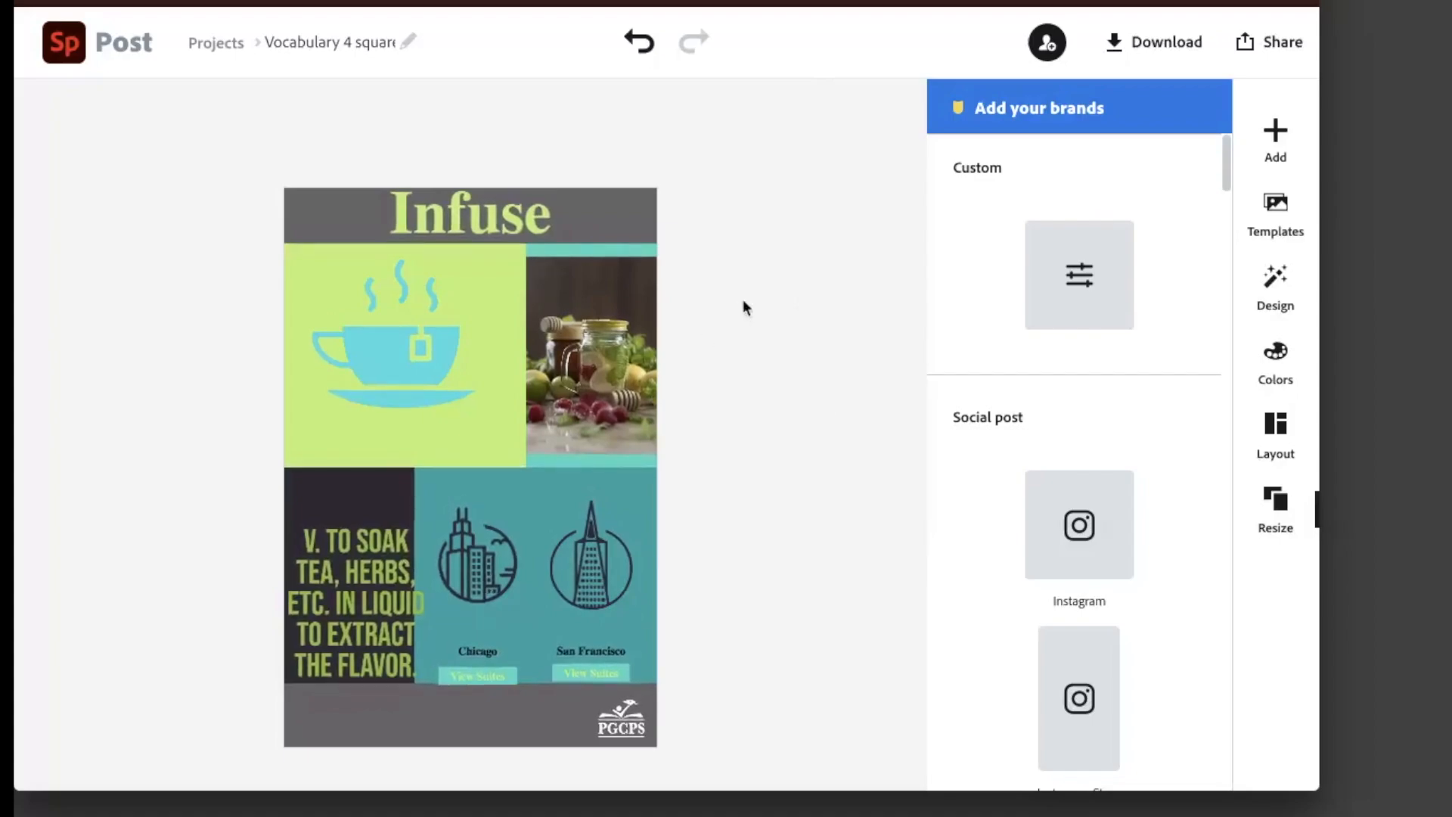
Narrow the definition text box and move it up so its text fits inside the dark cell.
click(370, 569)
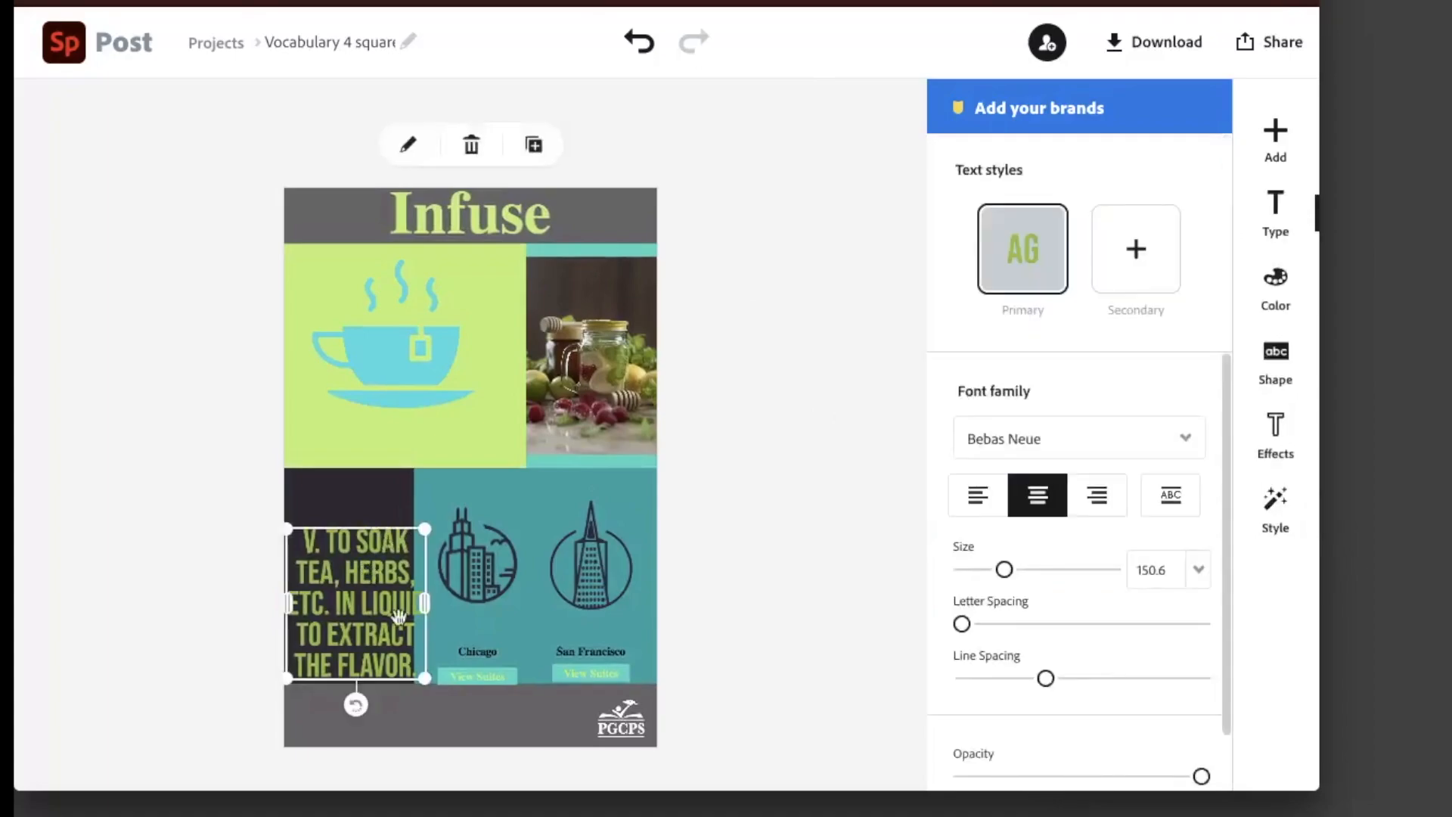
drag(416, 605, 376, 546)
click(740, 552)
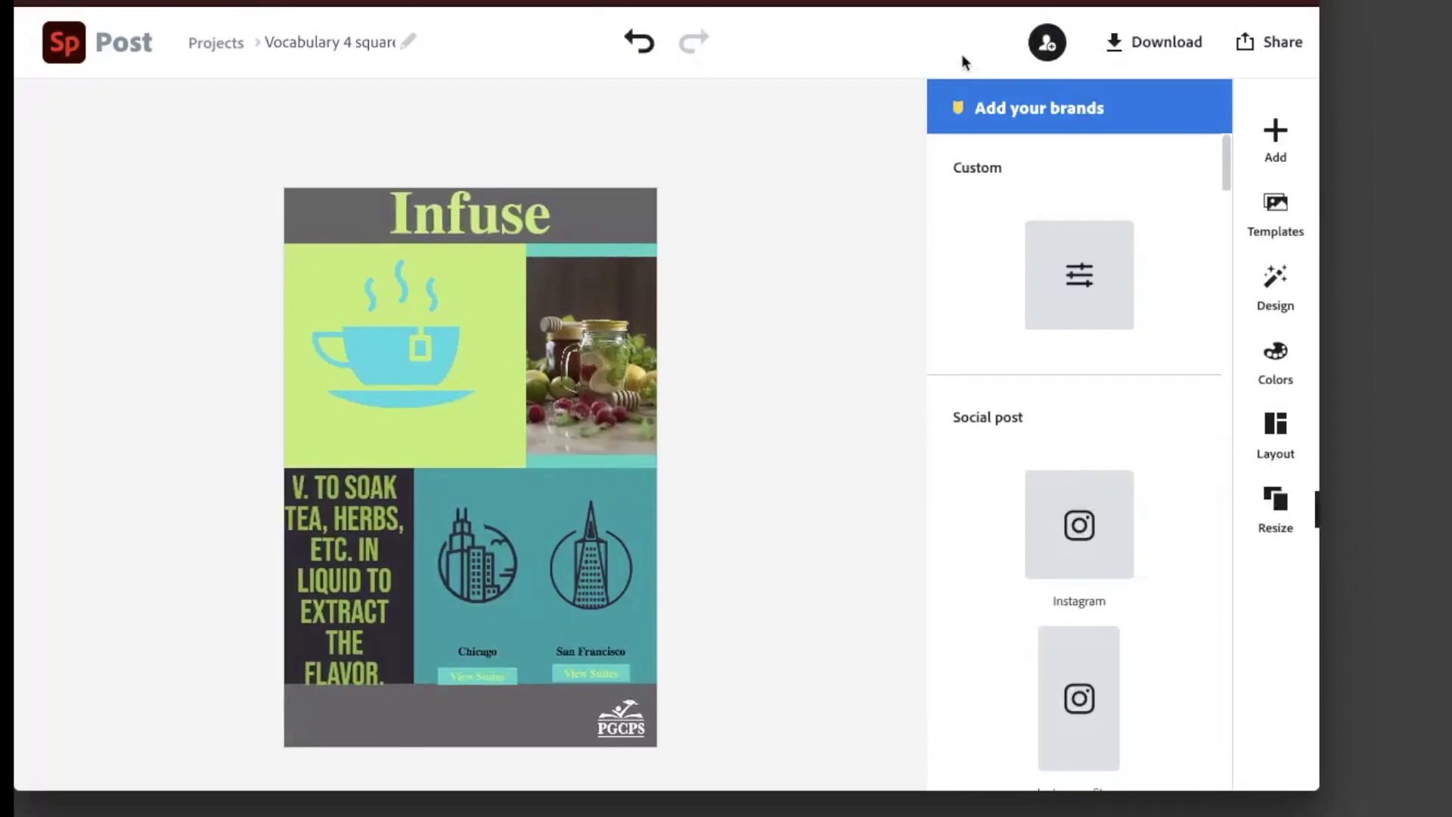
Start a collaboration invitation for the flyer project and add a colleague from the suggested contacts as recipient.
click(1050, 47)
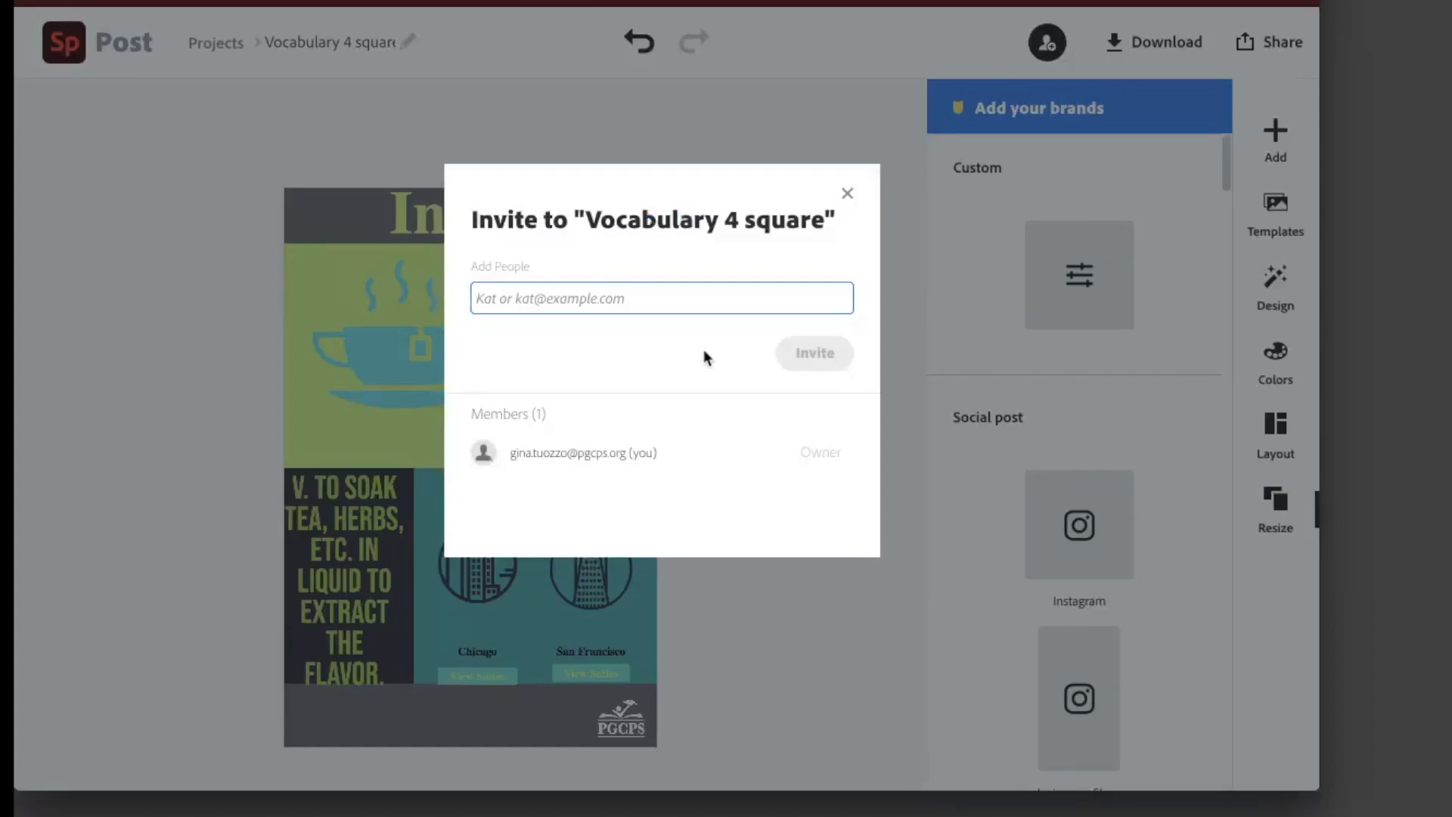
text(kim)
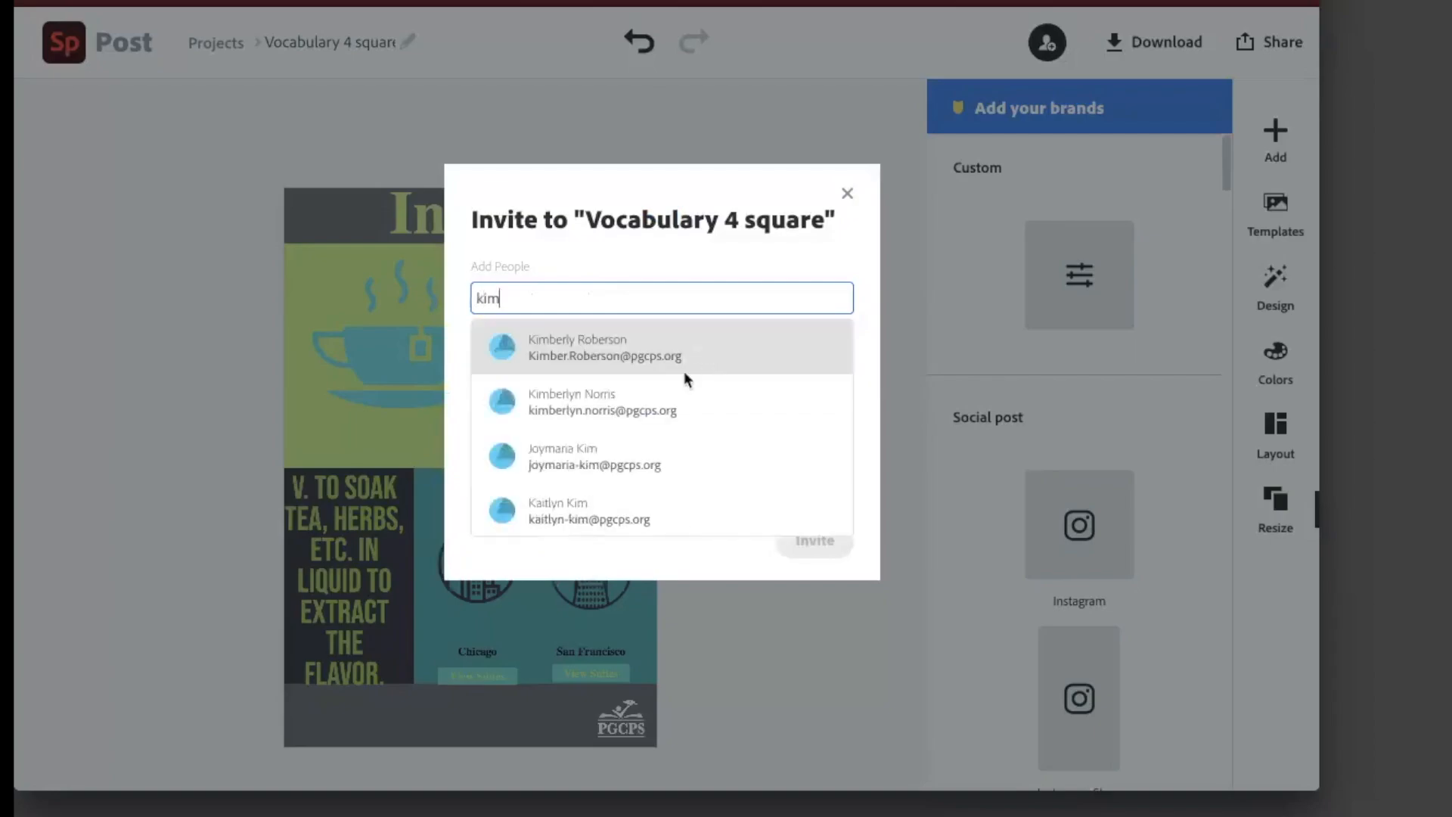
click(649, 405)
Write a greeting by name and "I'd love your feedback on this before I submit it for grading. Thank you!", and send the invitation.
click(583, 387)
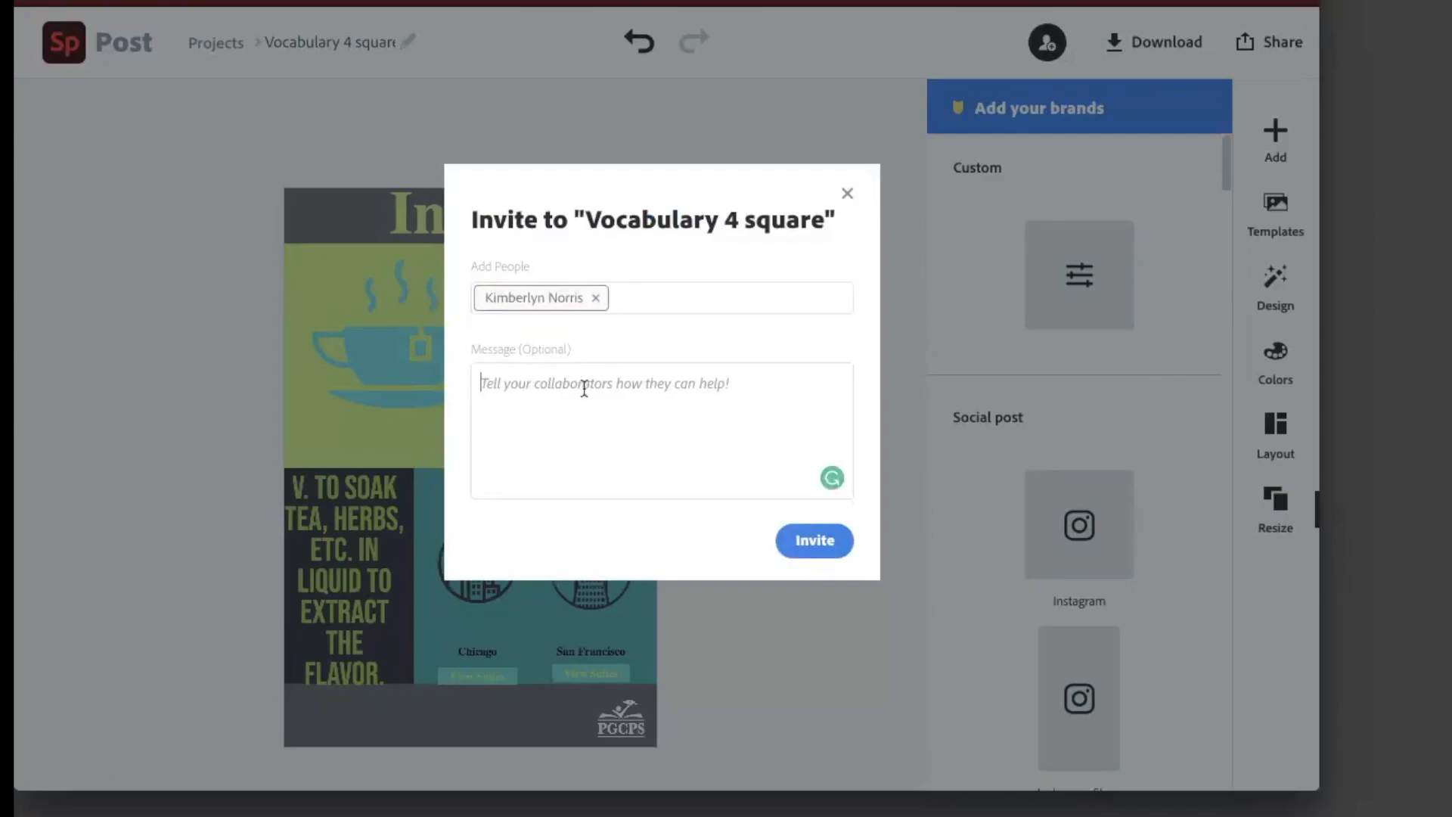
text(Hi)
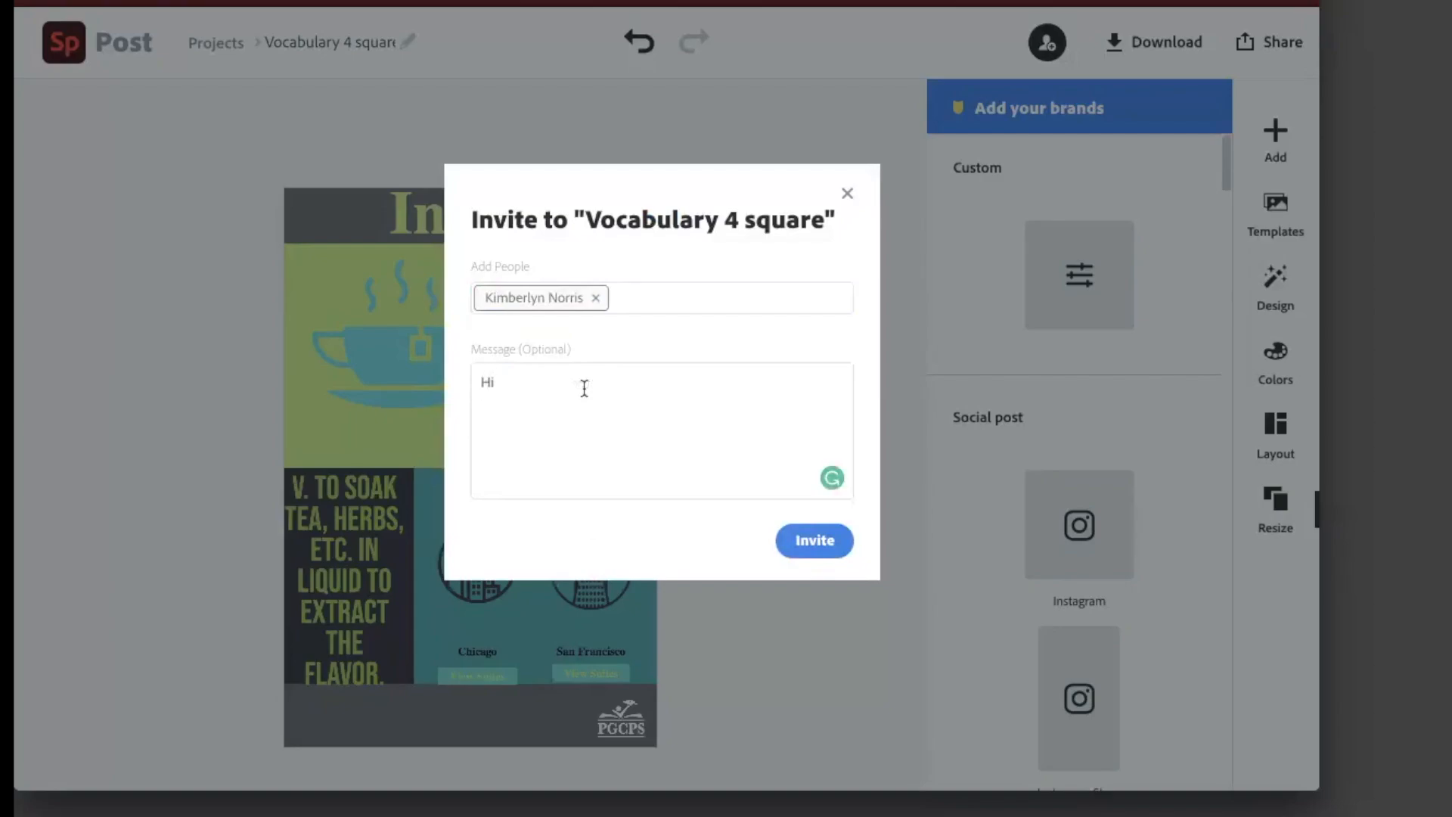
text( Kimberlyn,)
key(Return)
key(Return)
text(I'd love your )
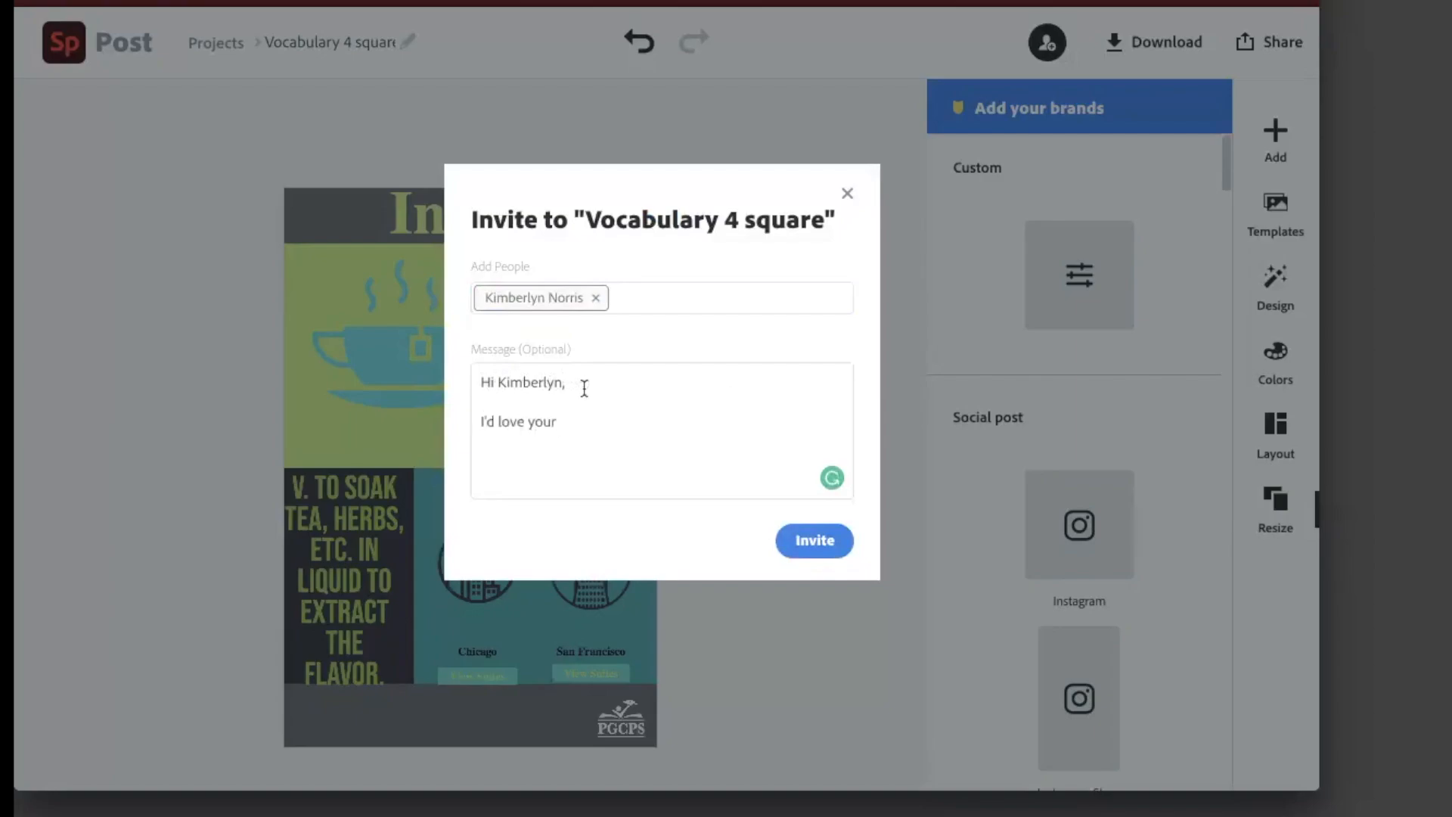
text(feedback o)
text(n this before I )
text(subm)
key(BackSpace)
text(bmit it for grading.)
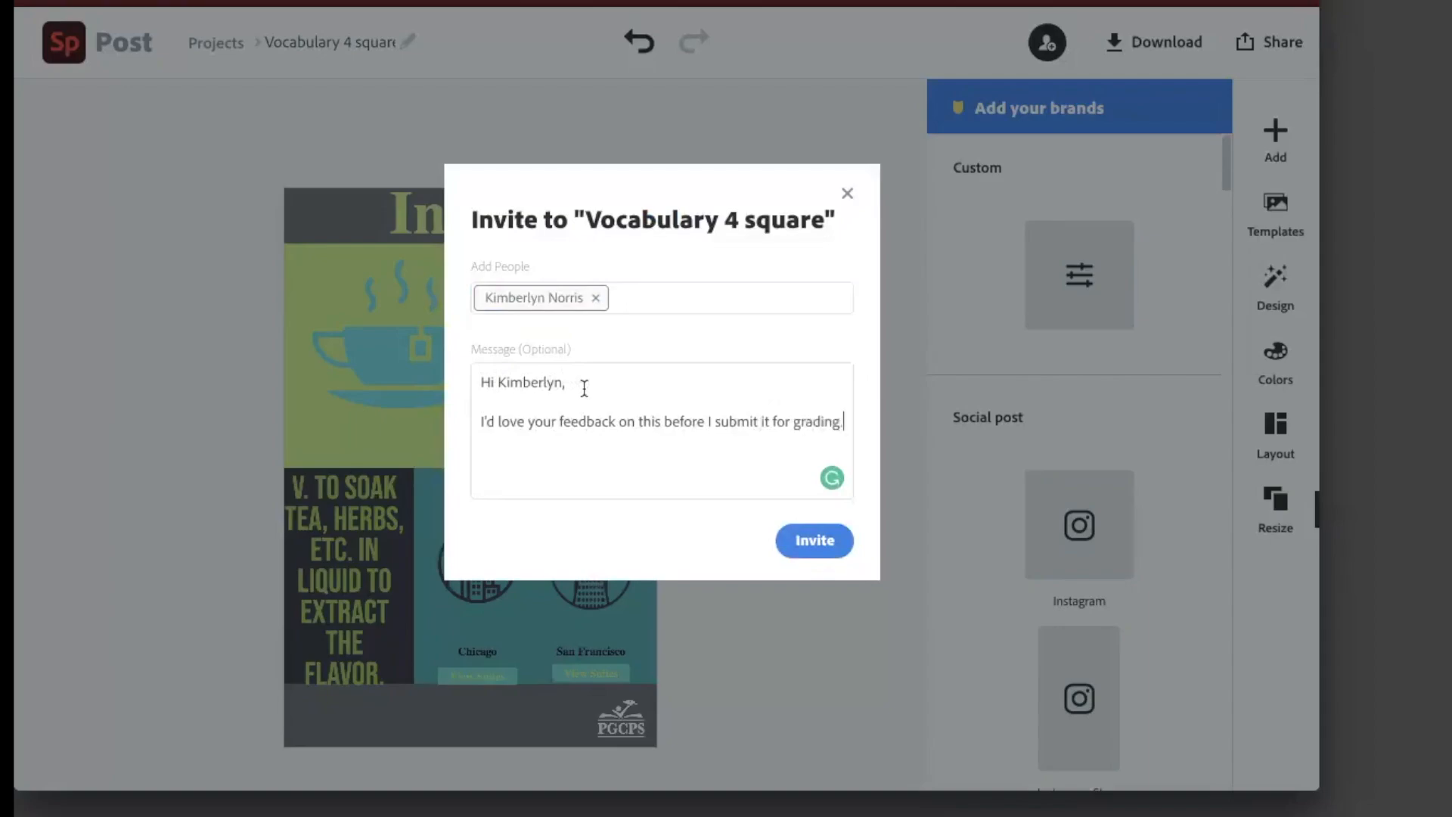
key(Return)
text(Thank you!)
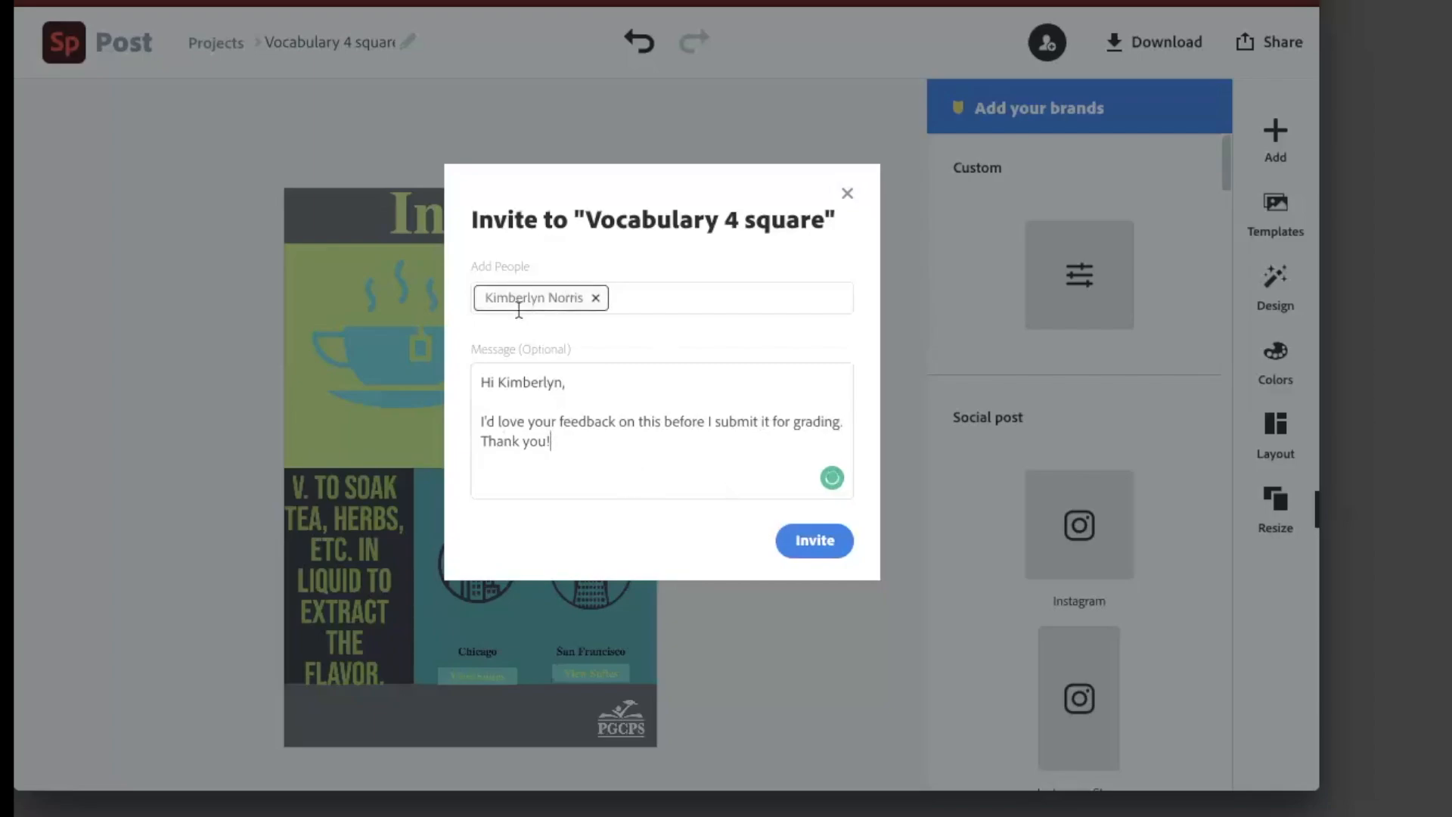
click(821, 546)
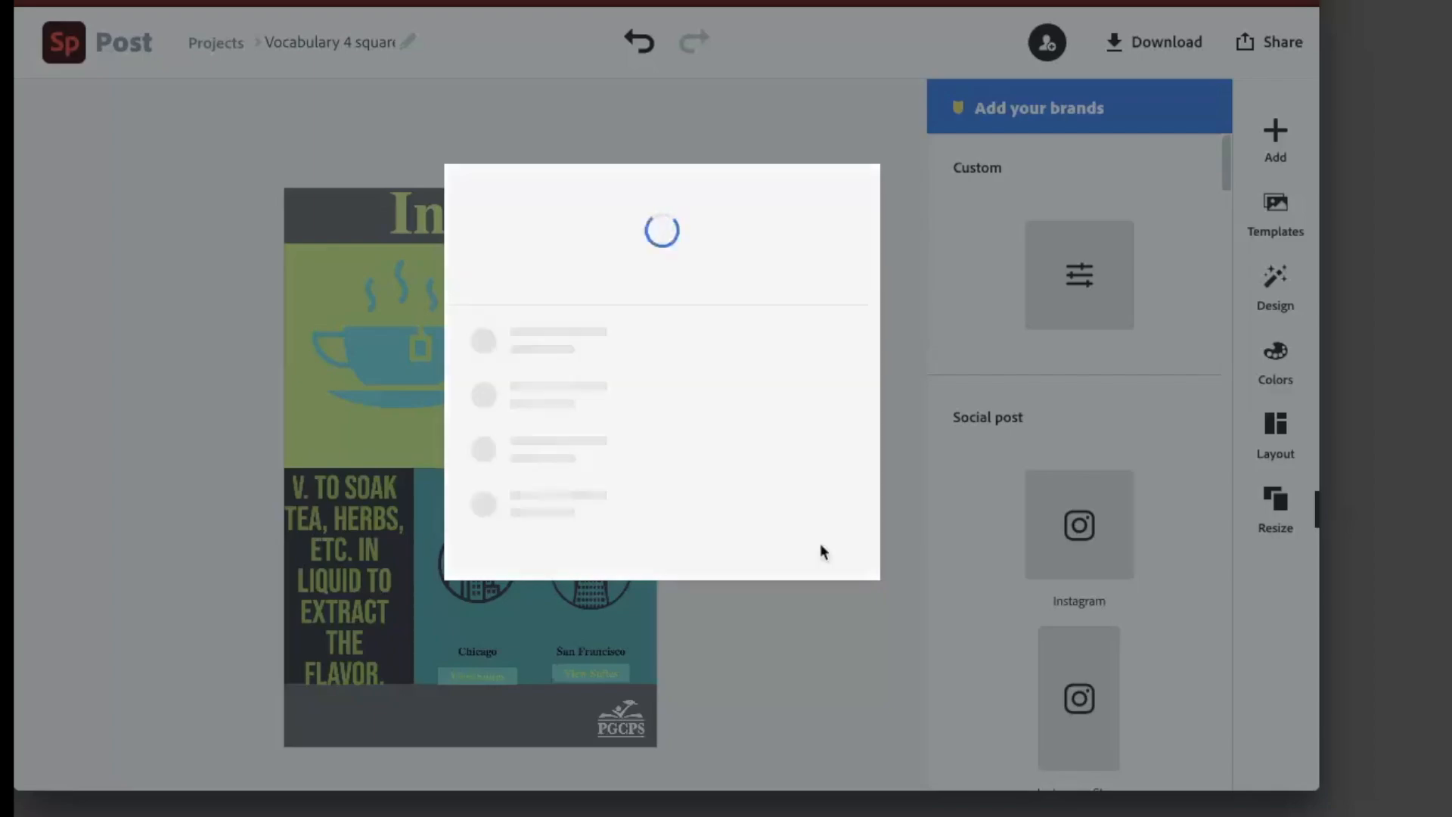
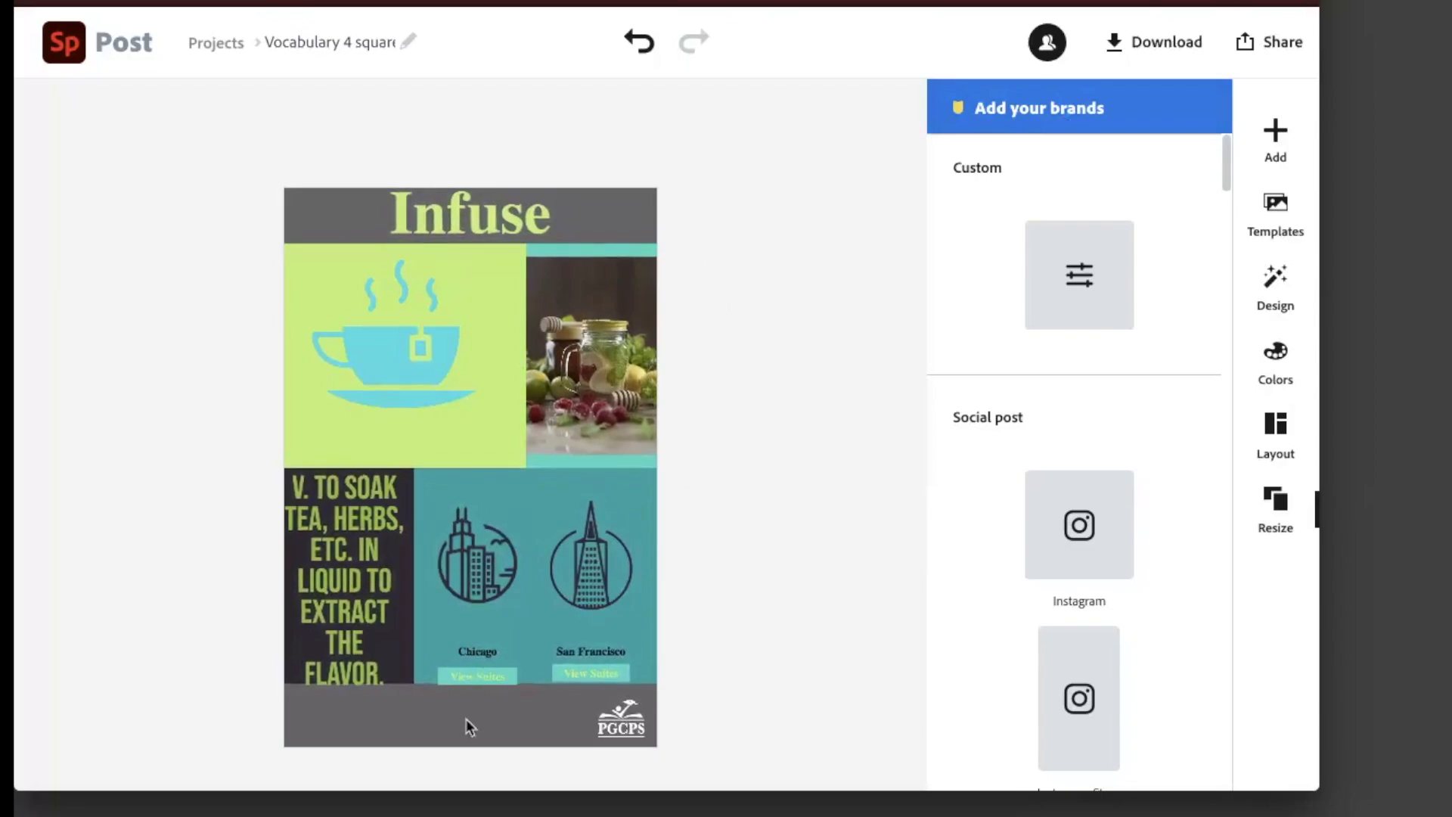
Download the finished flyer as a PNG file.
click(1157, 47)
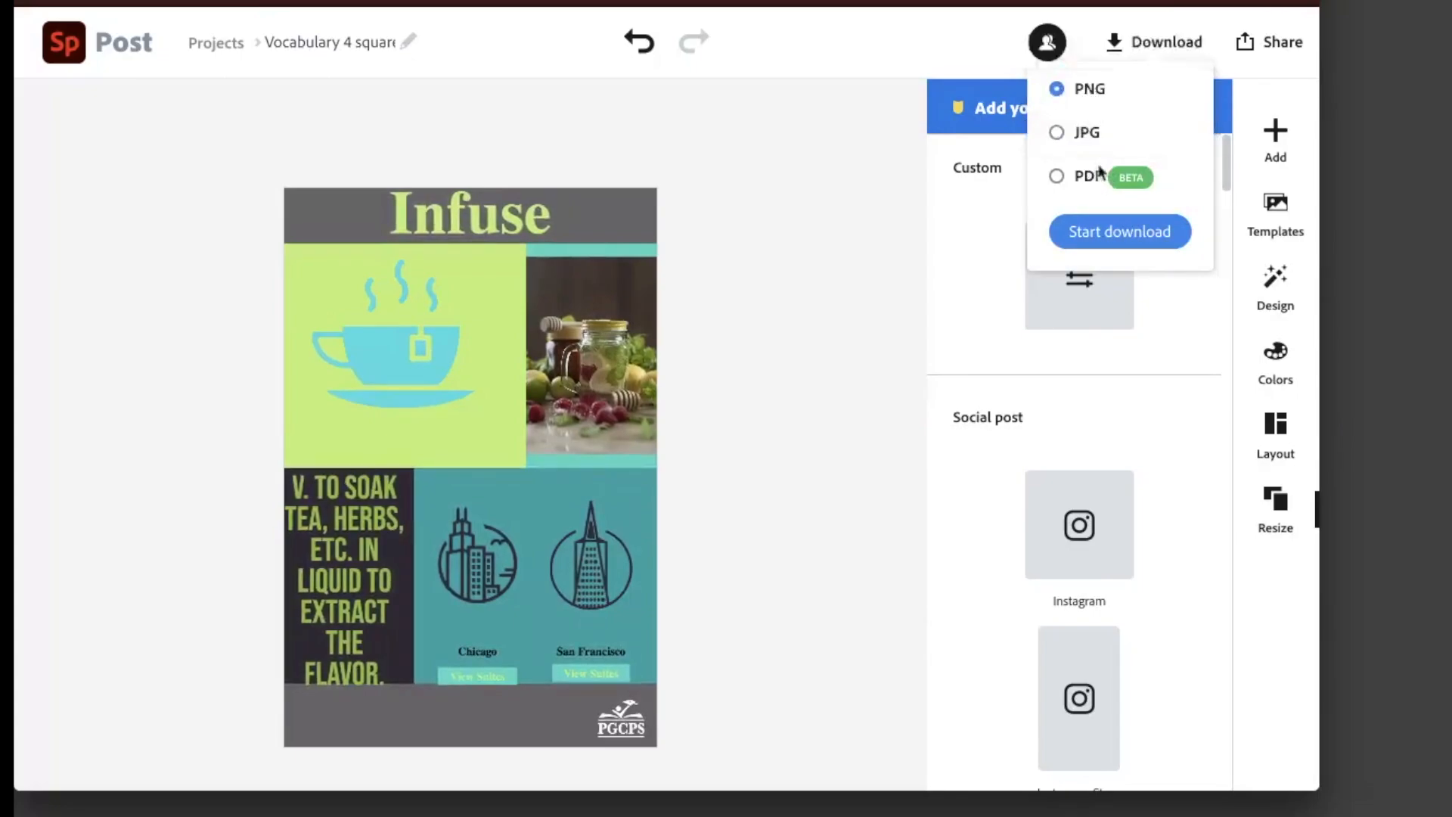
click(1124, 237)
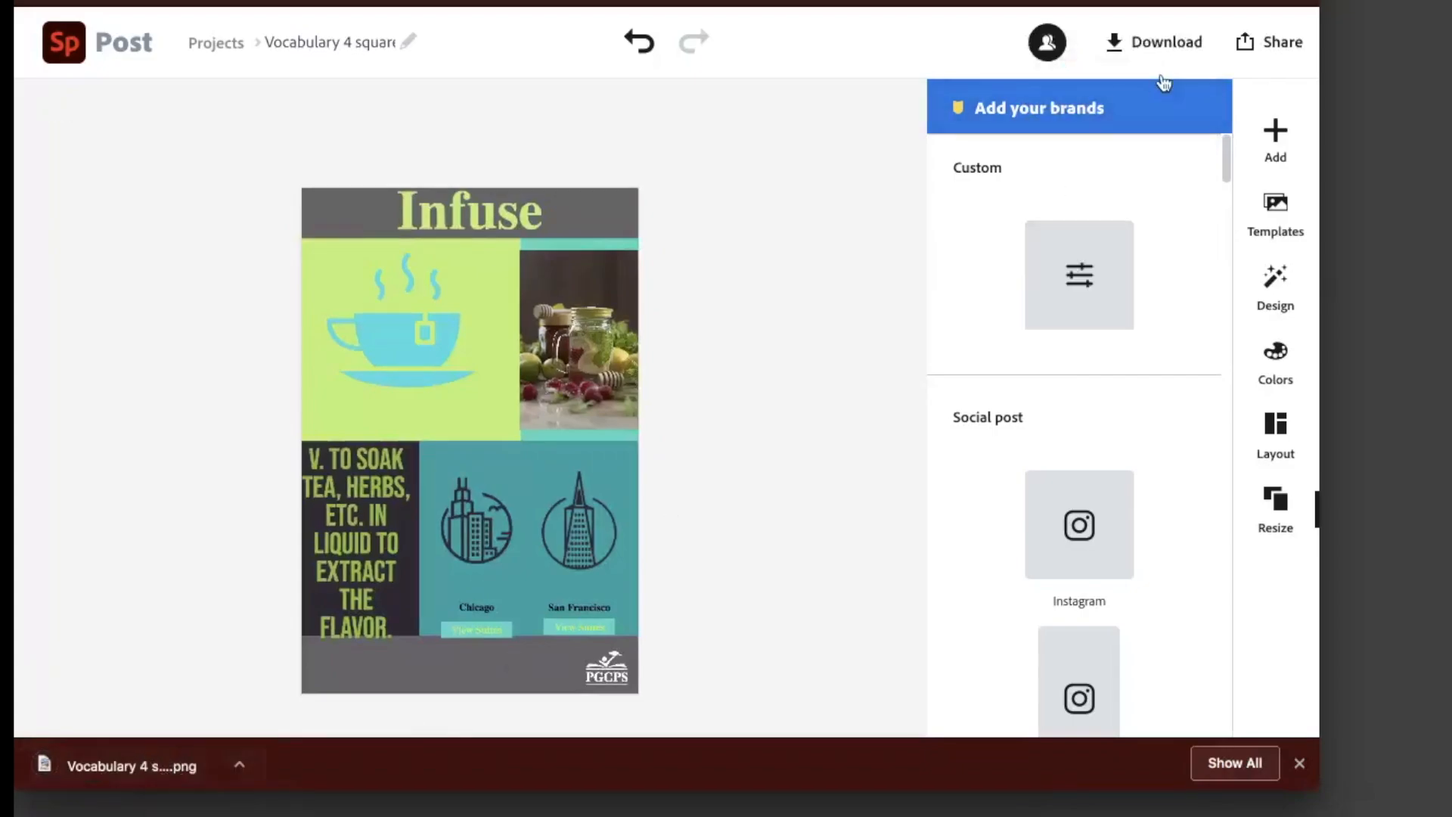
Publish the flyer and generate its shareable link.
click(1249, 57)
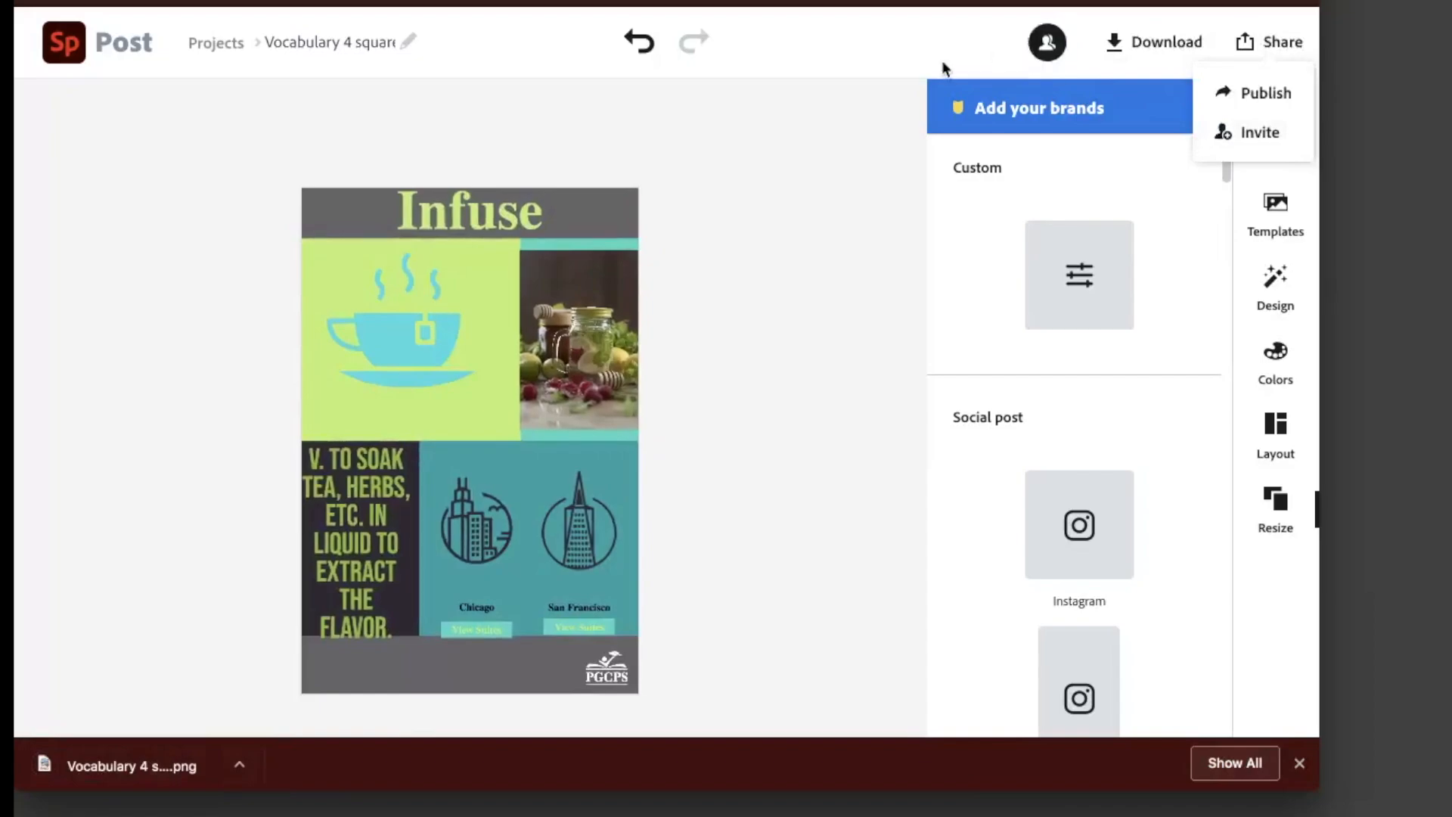
click(1266, 97)
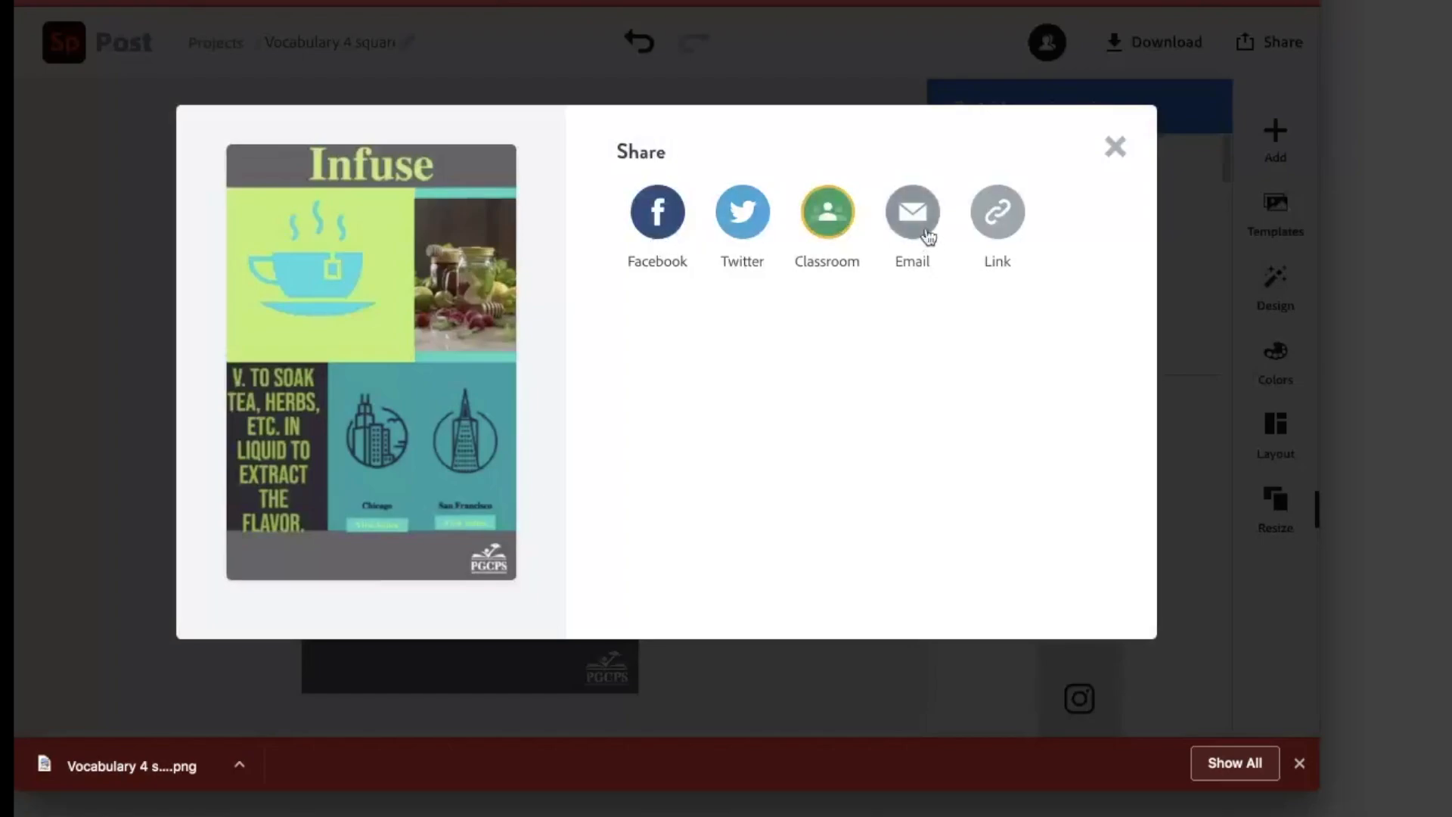
click(1000, 219)
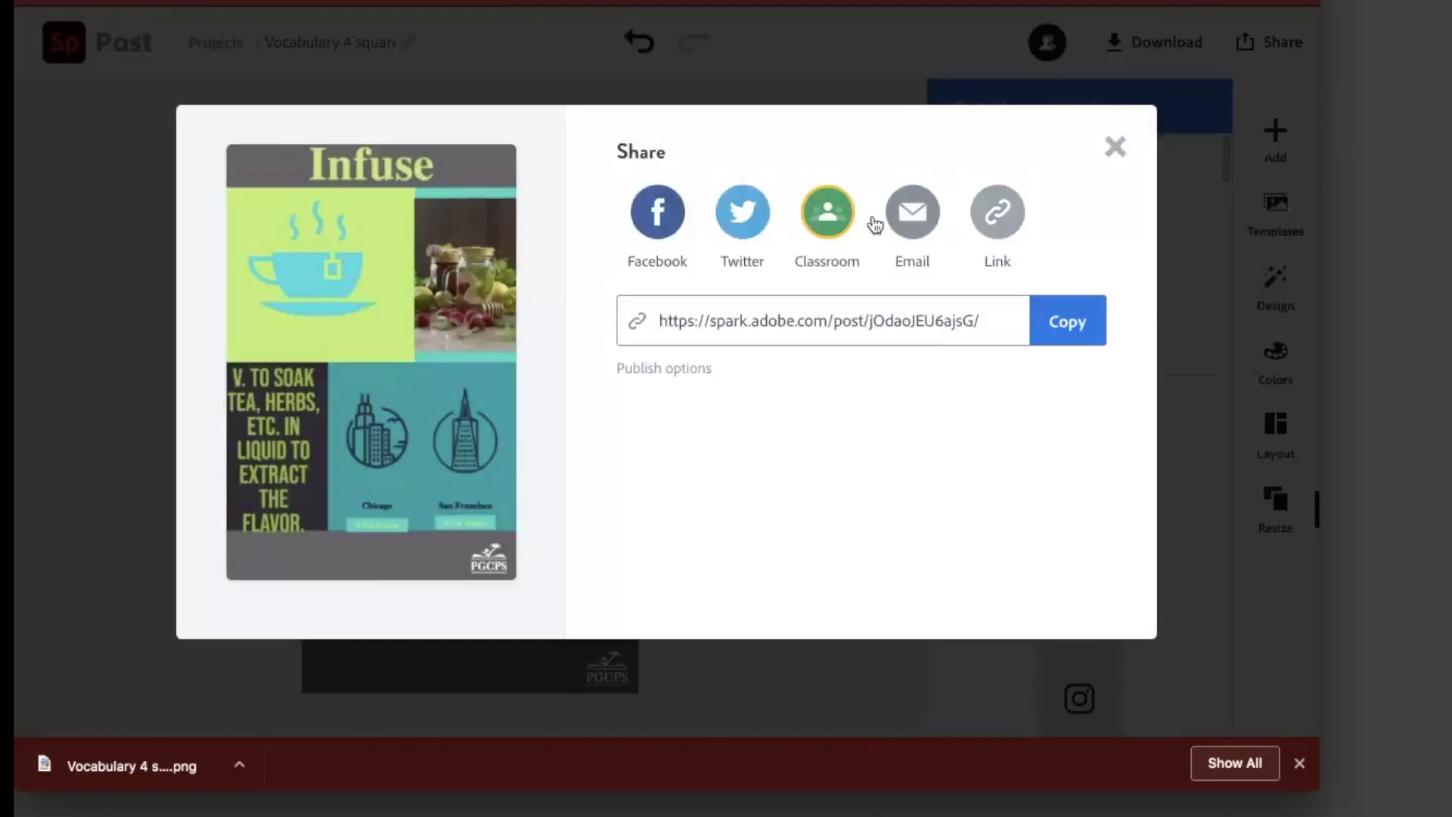
Start sharing the flyer to Google Classroom, choosing the training classroom and the Create material action.
click(832, 215)
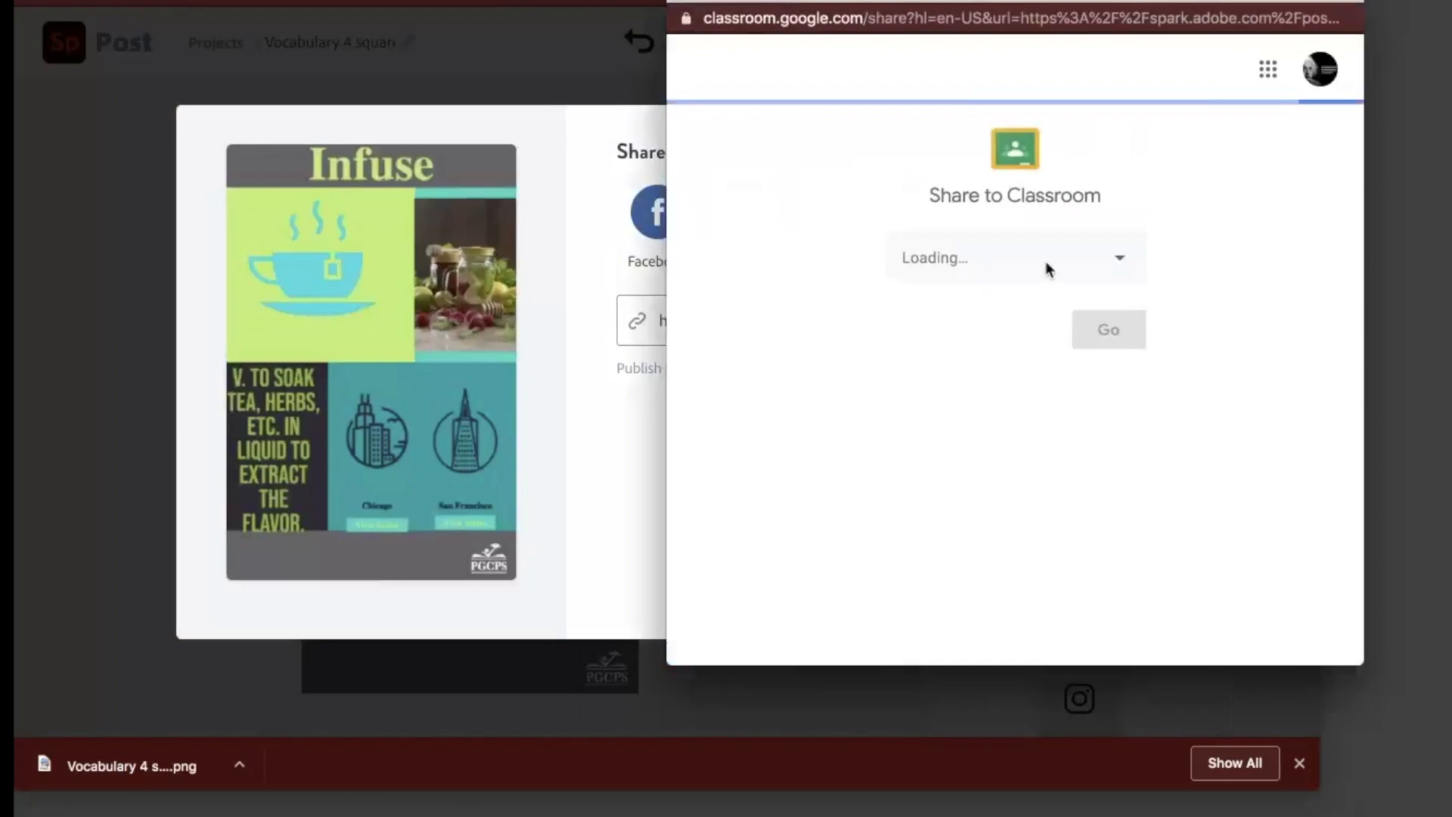
click(1120, 265)
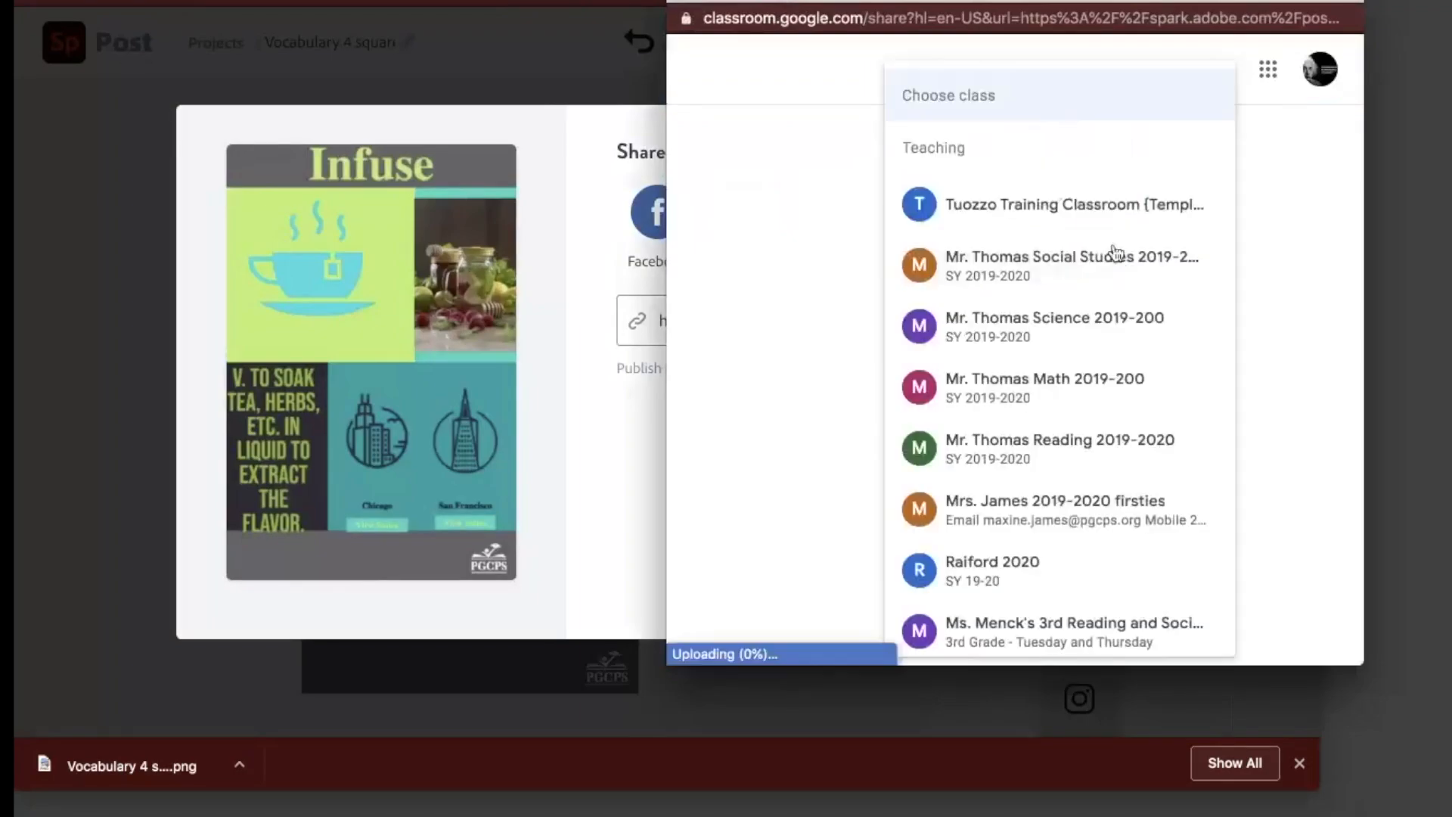
click(1092, 212)
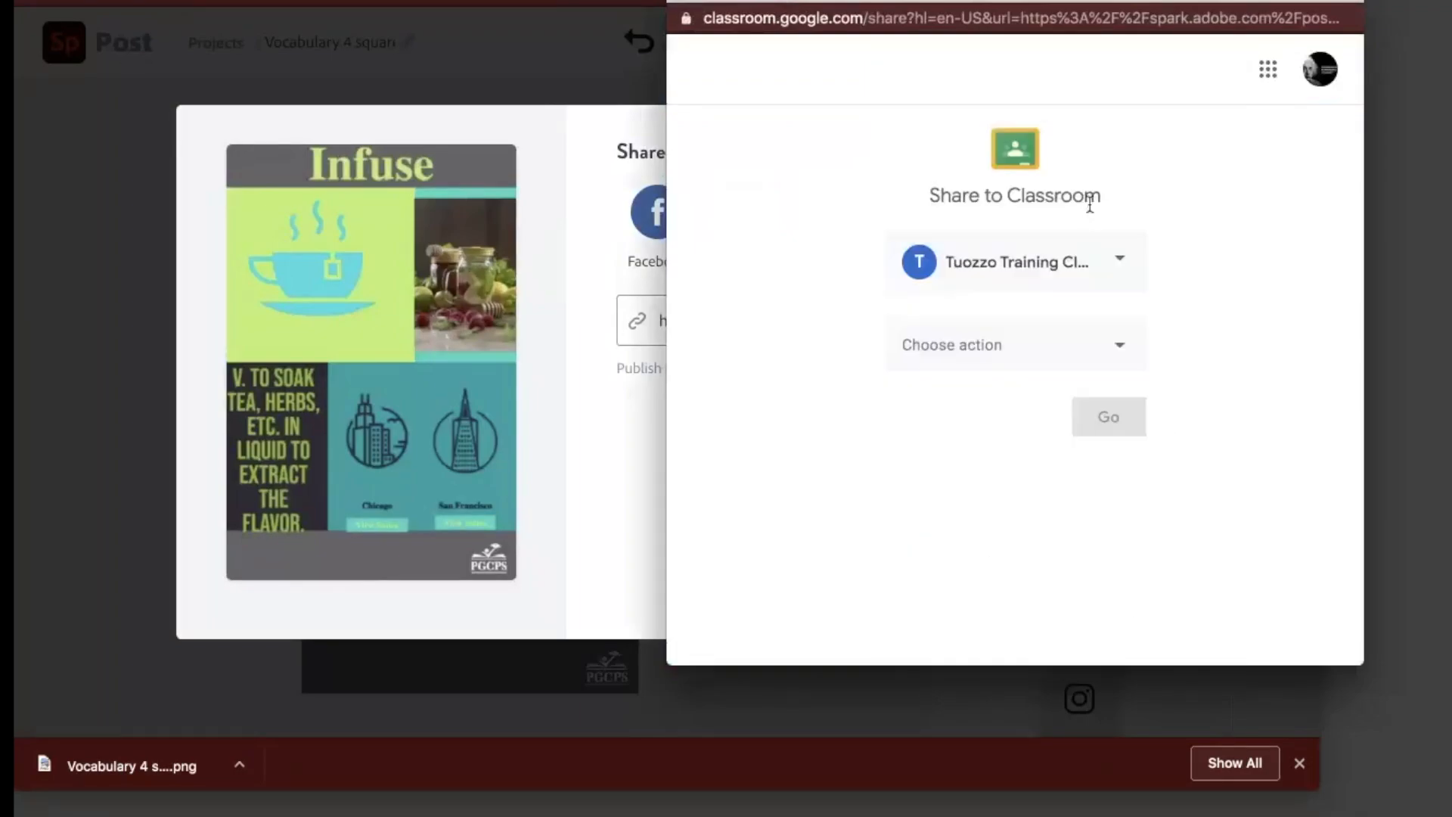
click(1118, 346)
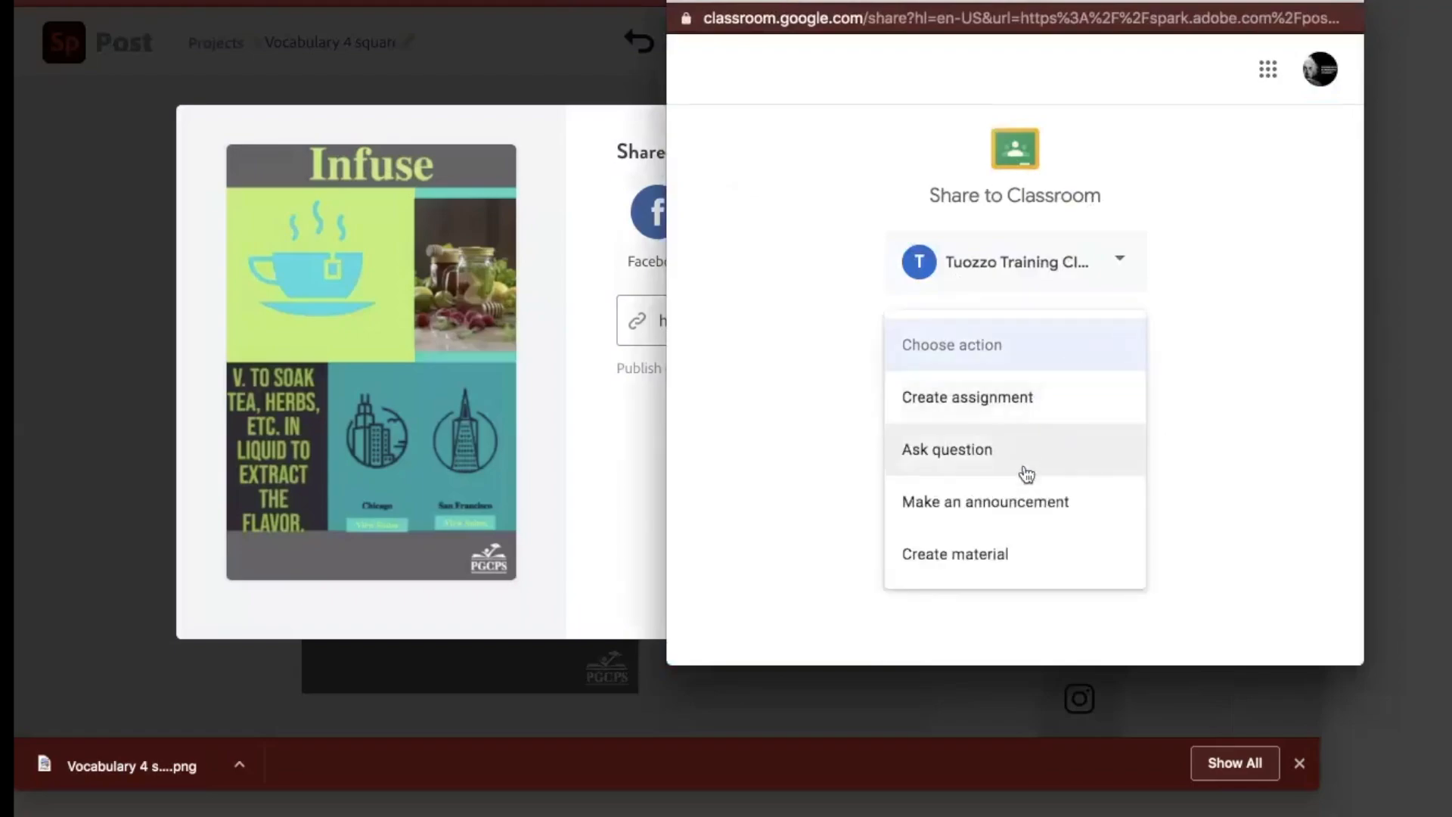
click(1013, 564)
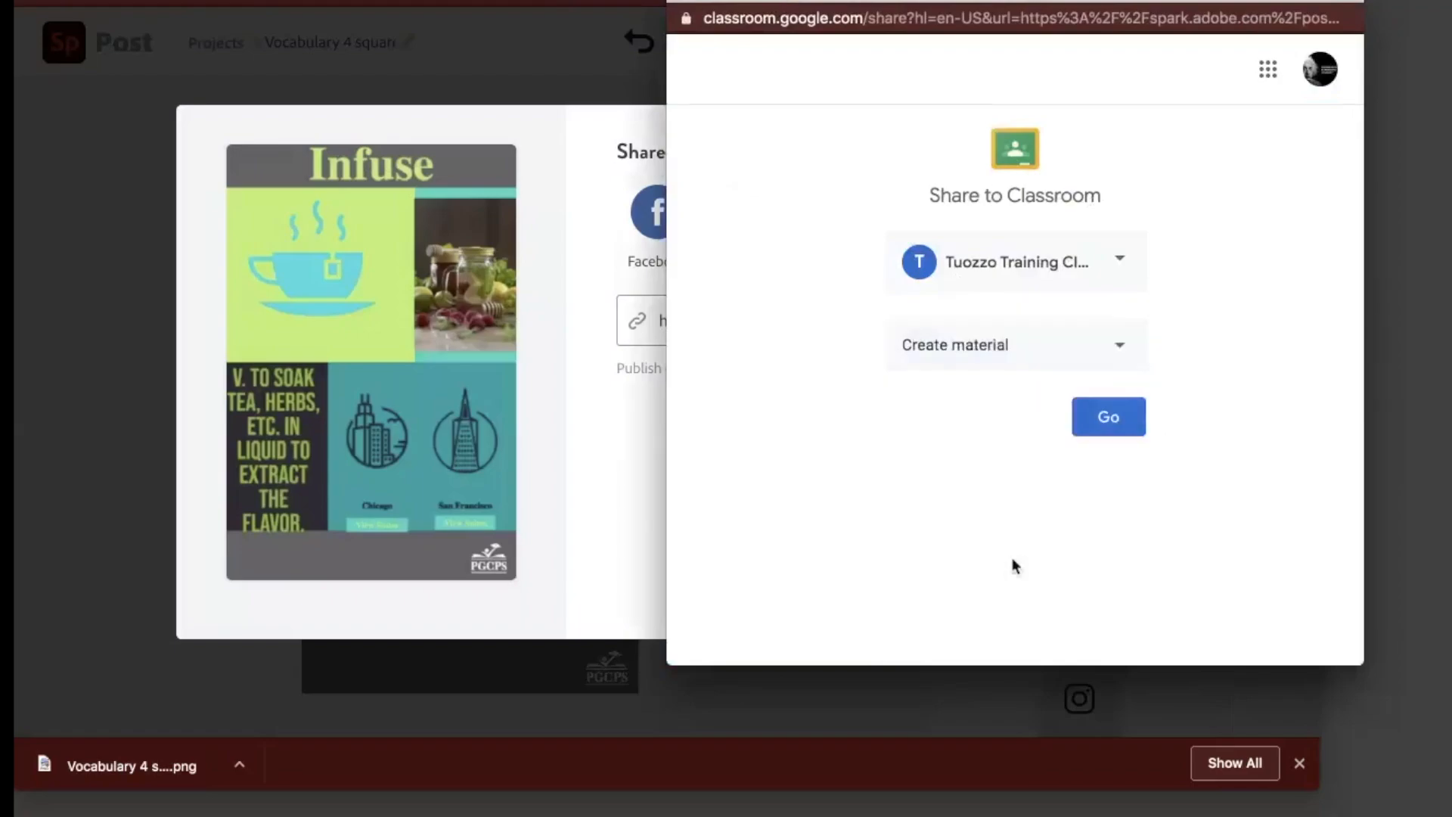
click(1113, 423)
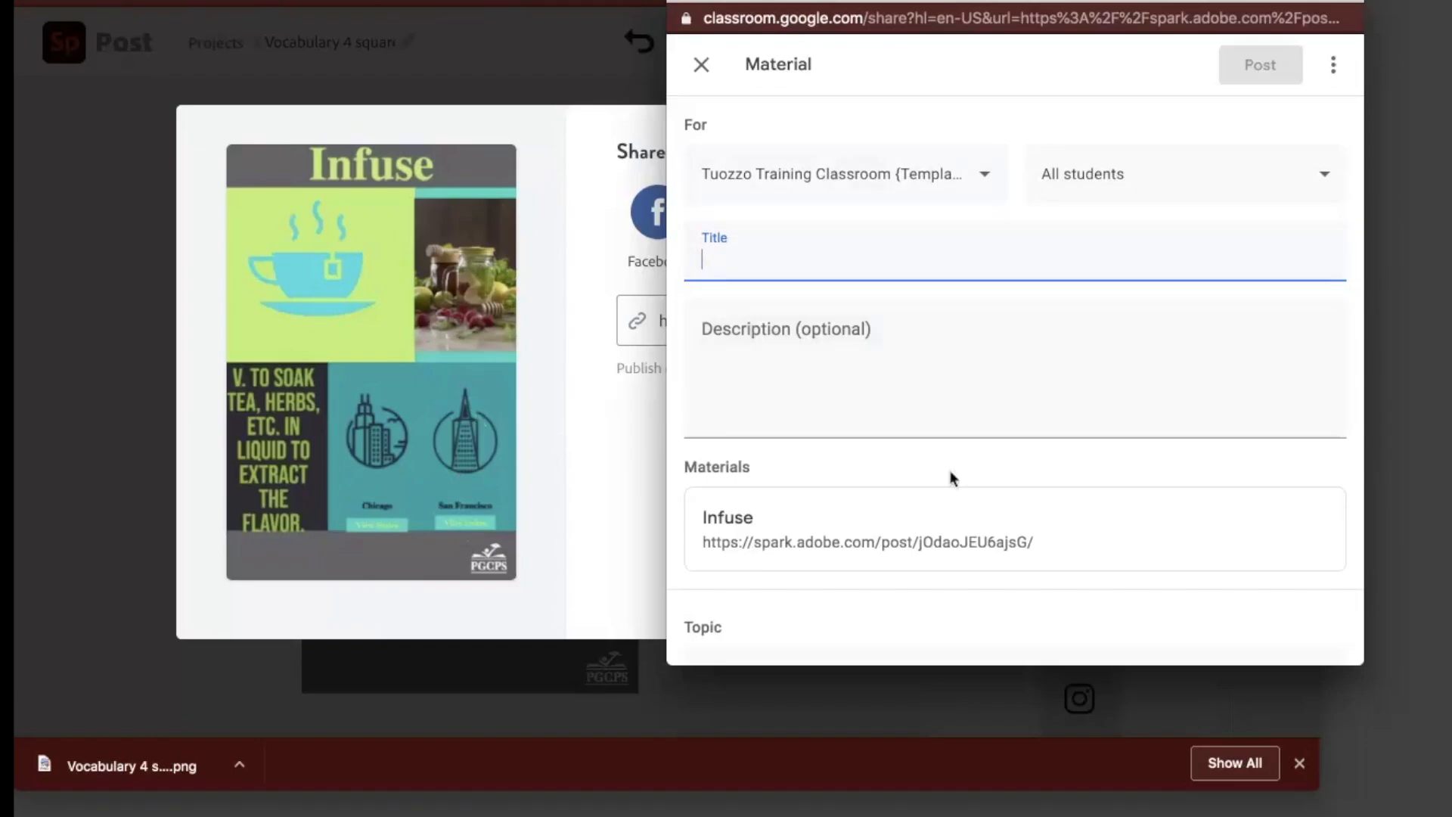
Discard the Classroom material draft, then close the Classroom window and the flyer's sharing options.
scroll(951, 478, down, 2)
scroll(951, 478, up, 2)
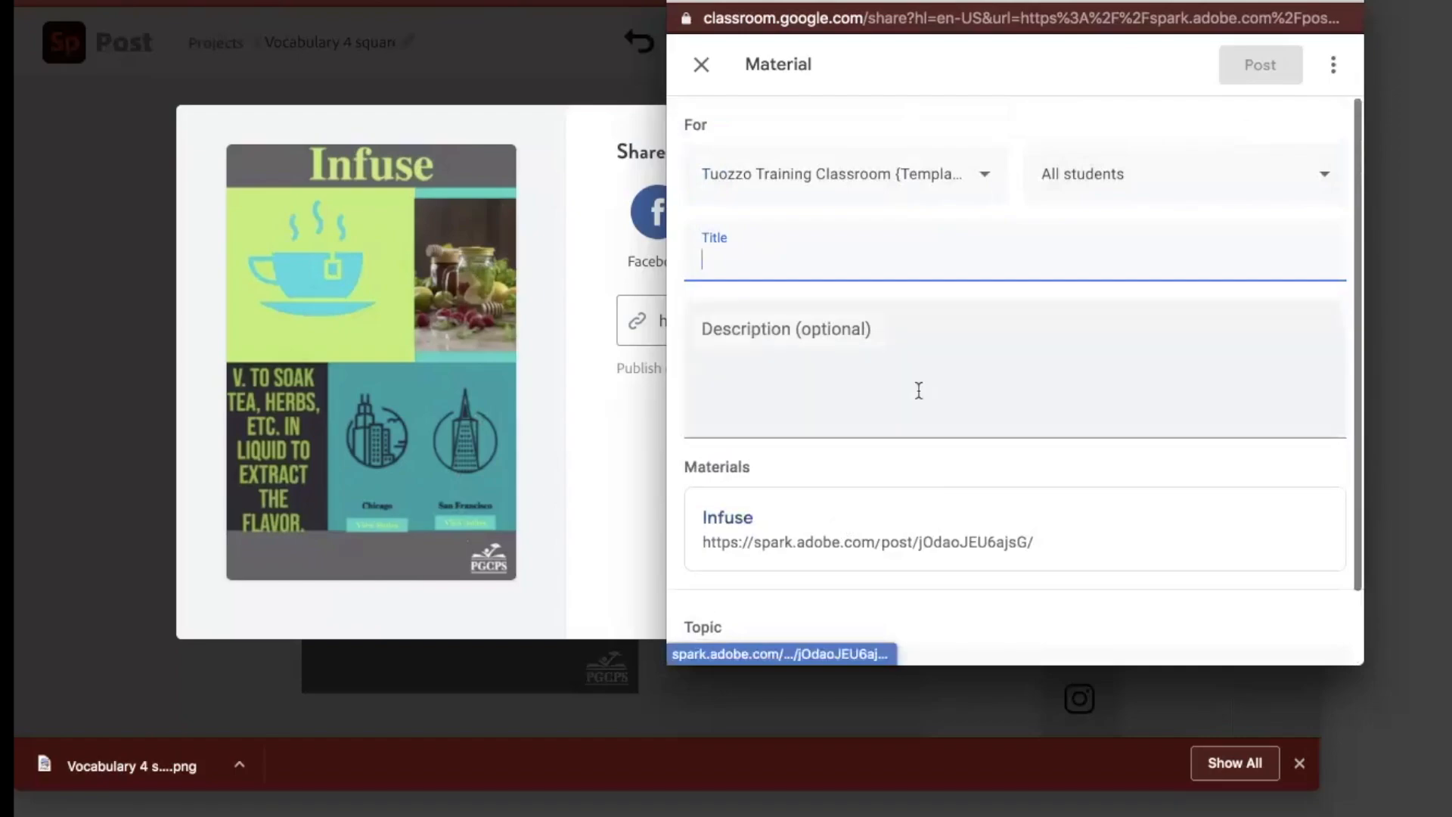
click(1334, 66)
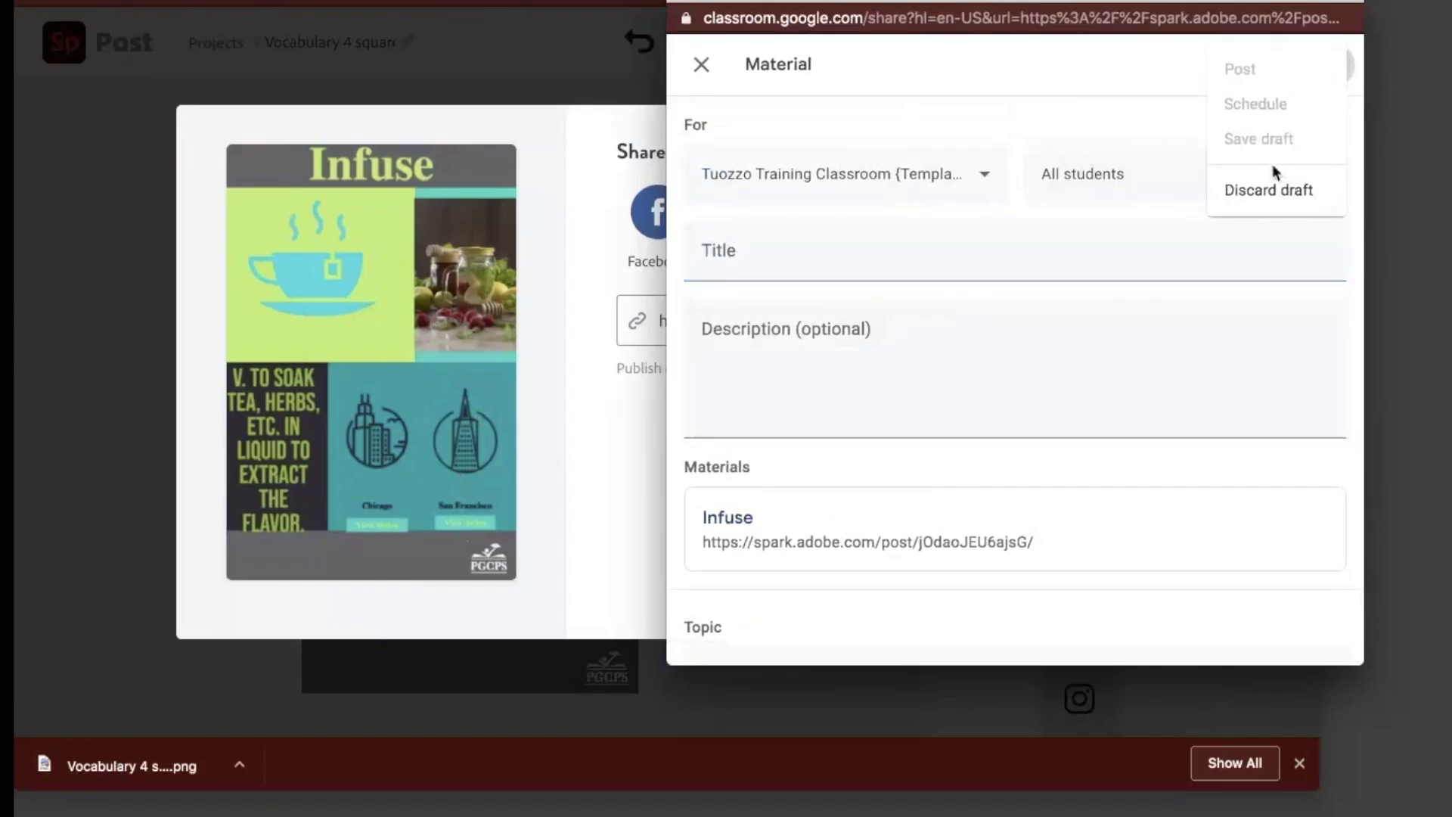
click(1260, 193)
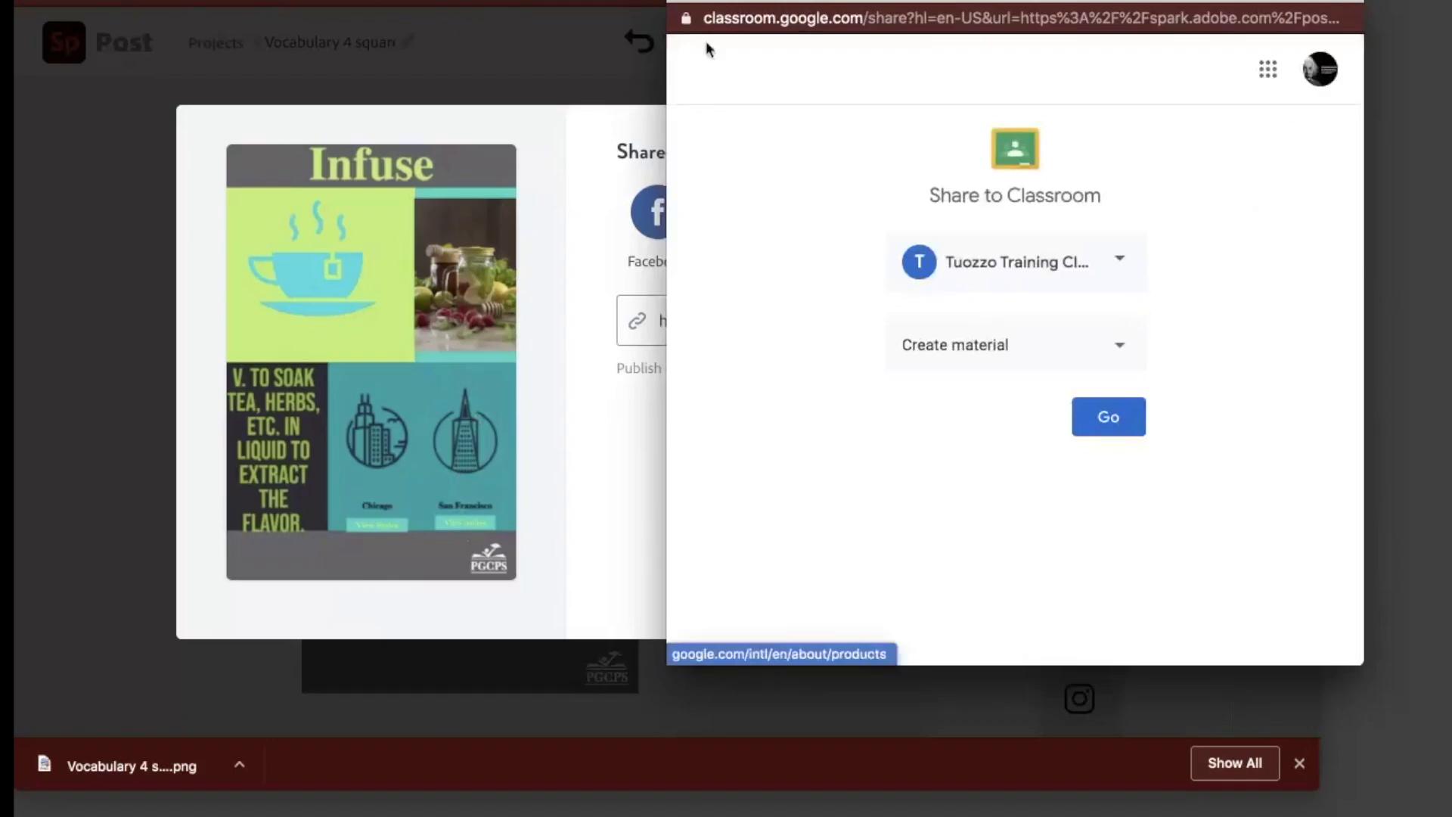
click(685, 10)
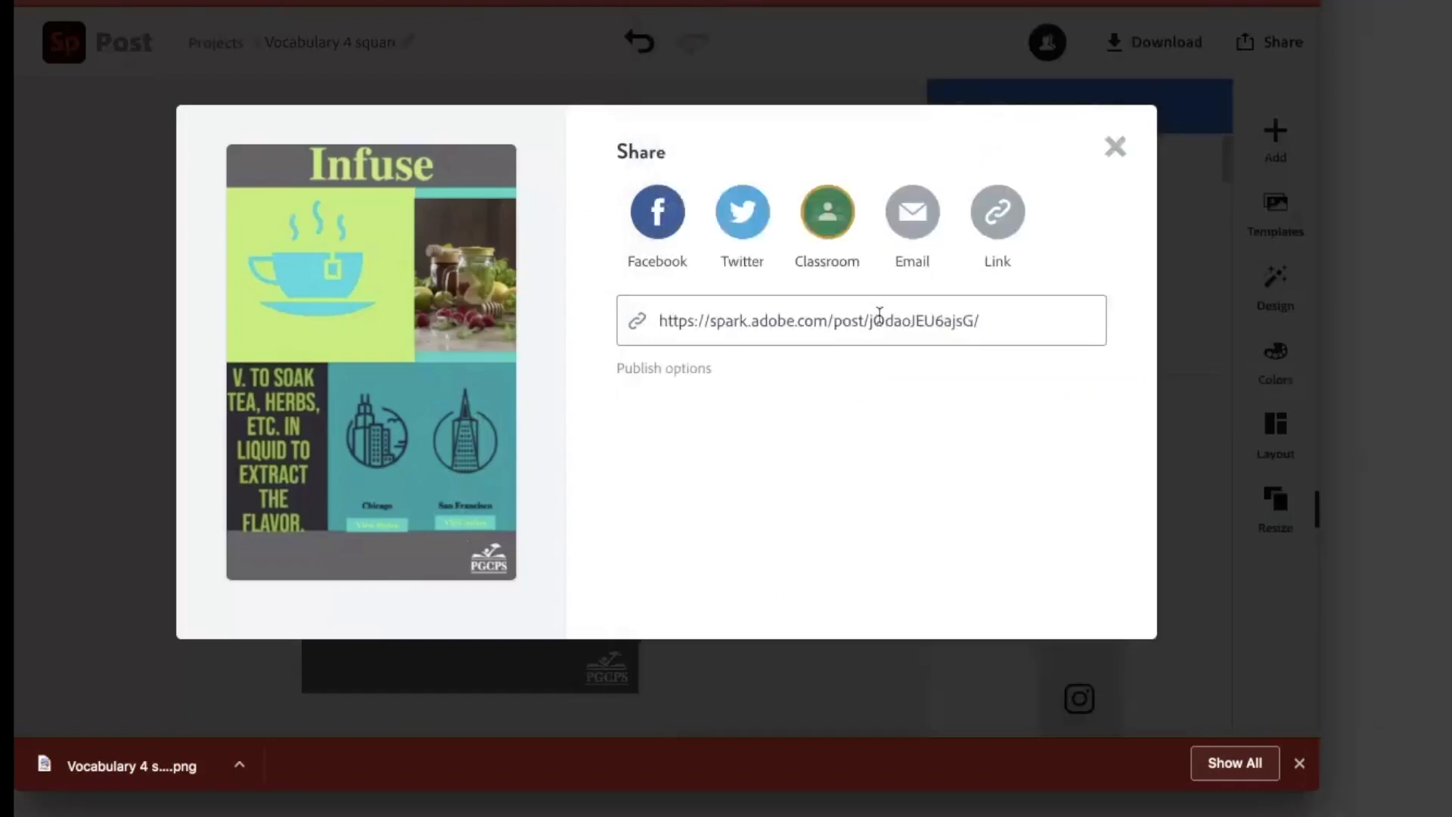
click(1117, 149)
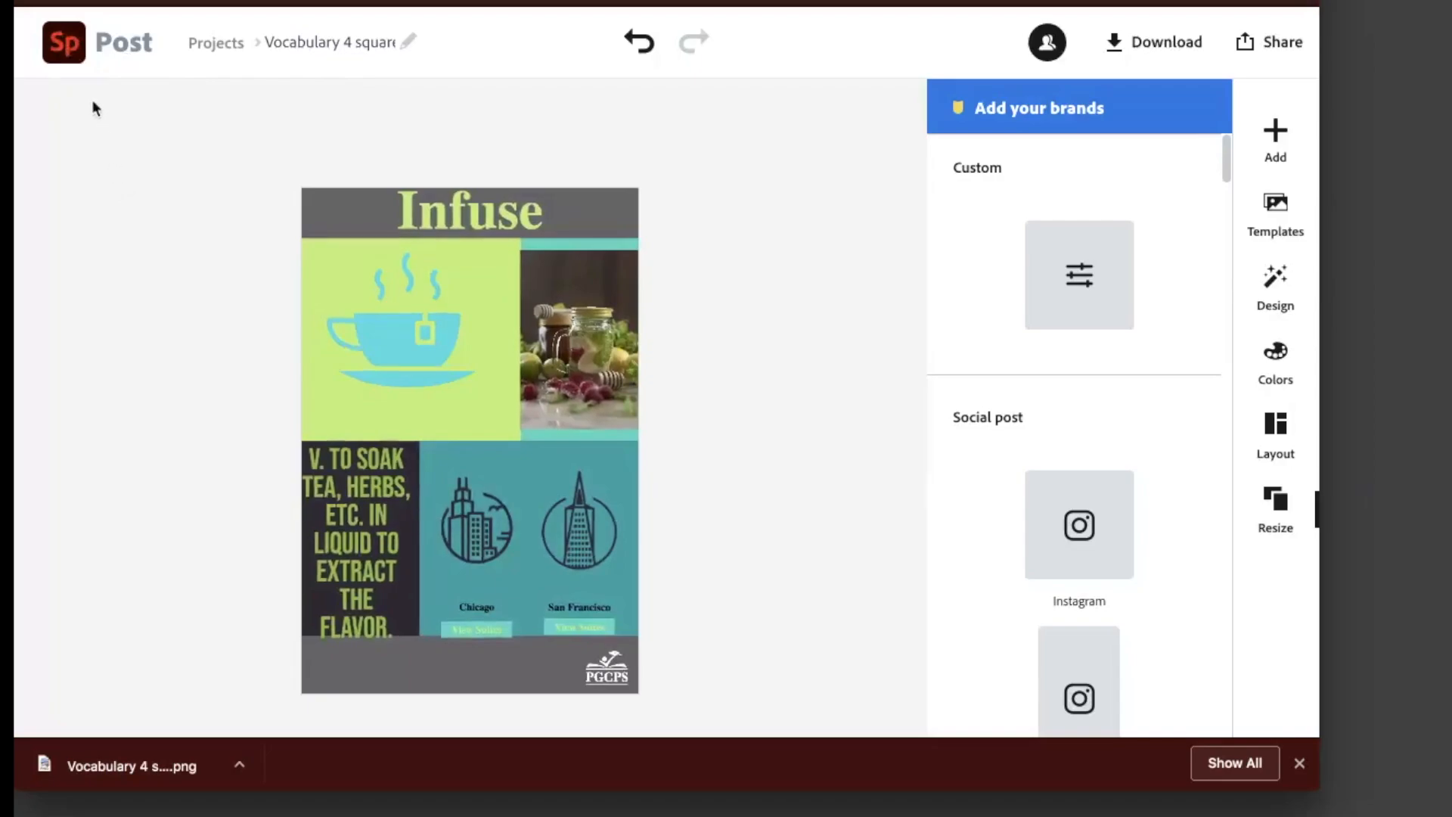
Return to the Spark home page and look through the recent projects.
click(65, 52)
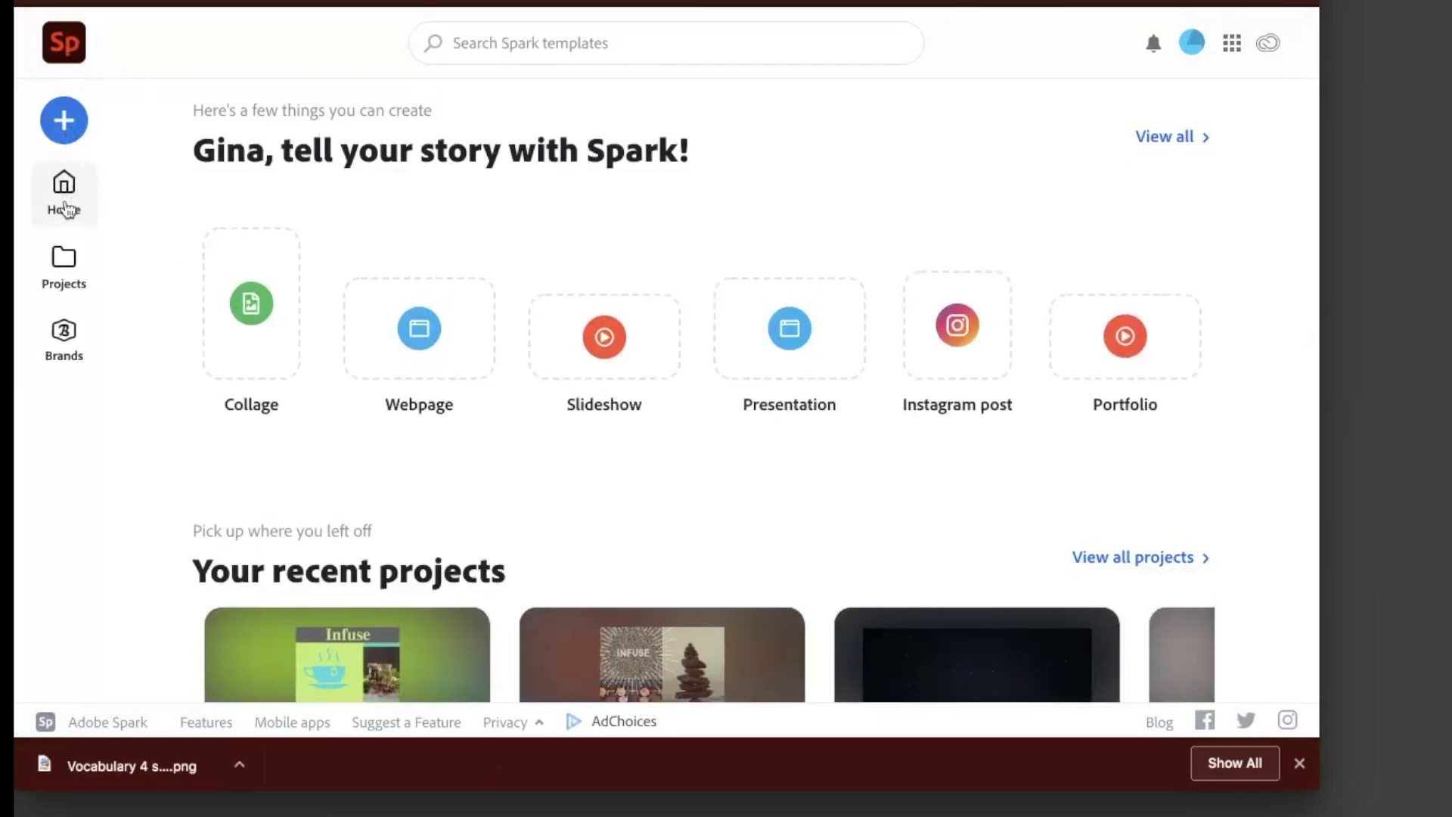
scroll(162, 342, down, 5)
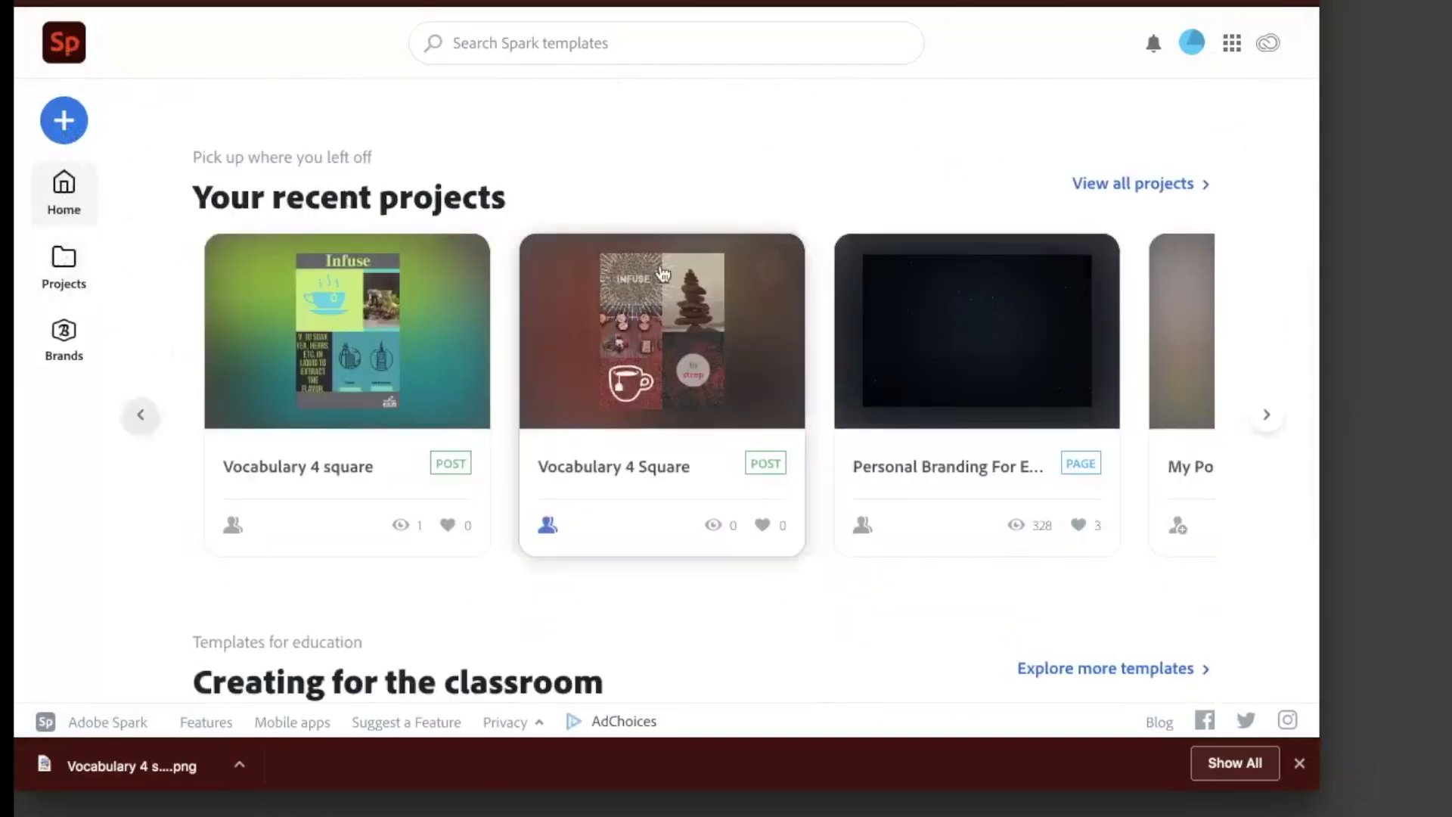
scroll(914, 347, right, 5)
scroll(914, 348, right, 3)
scroll(913, 348, left, 6)
scroll(914, 350, left, 2)
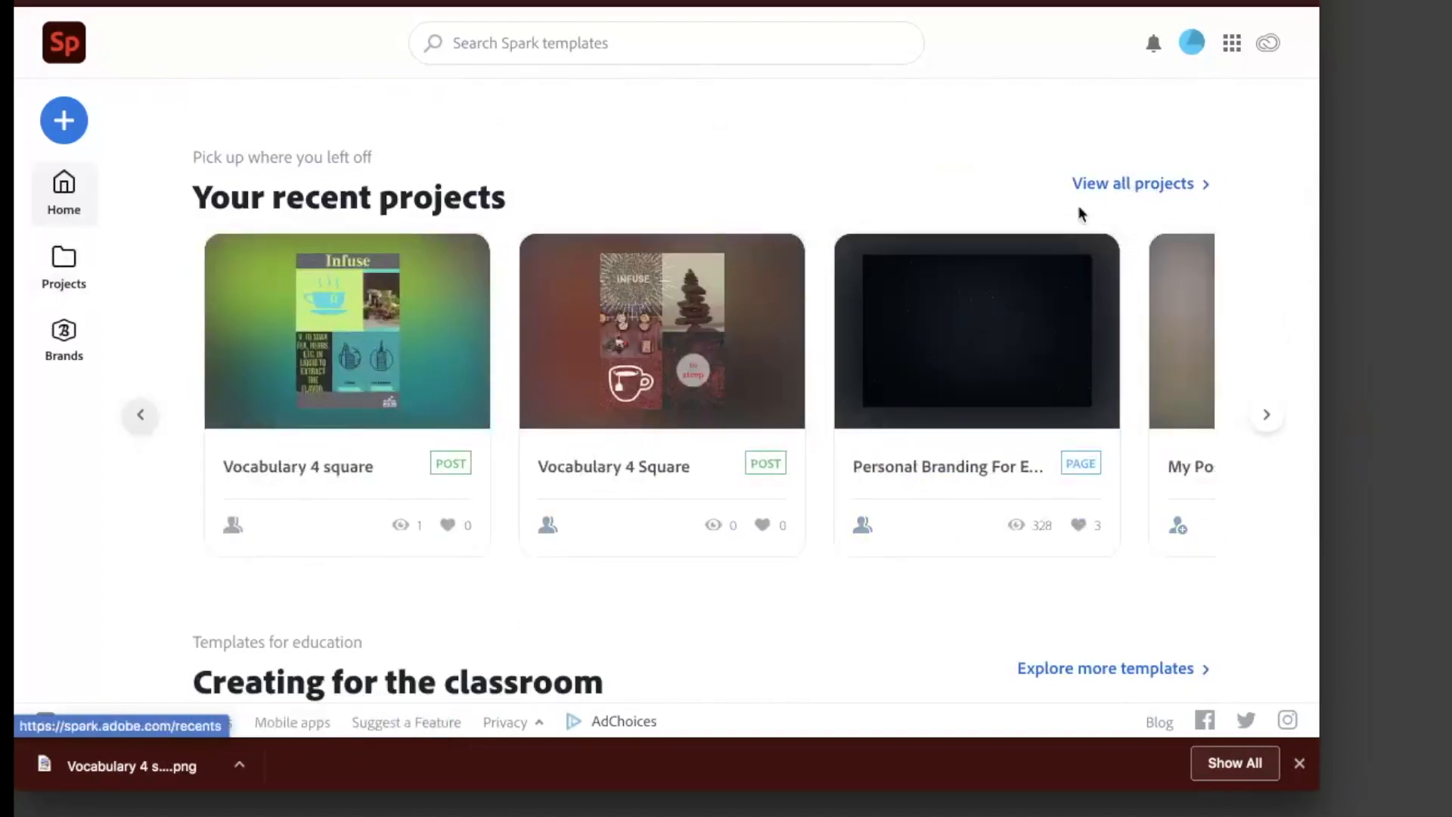
scroll(711, 541, down, 1)
scroll(961, 379, right, 5)
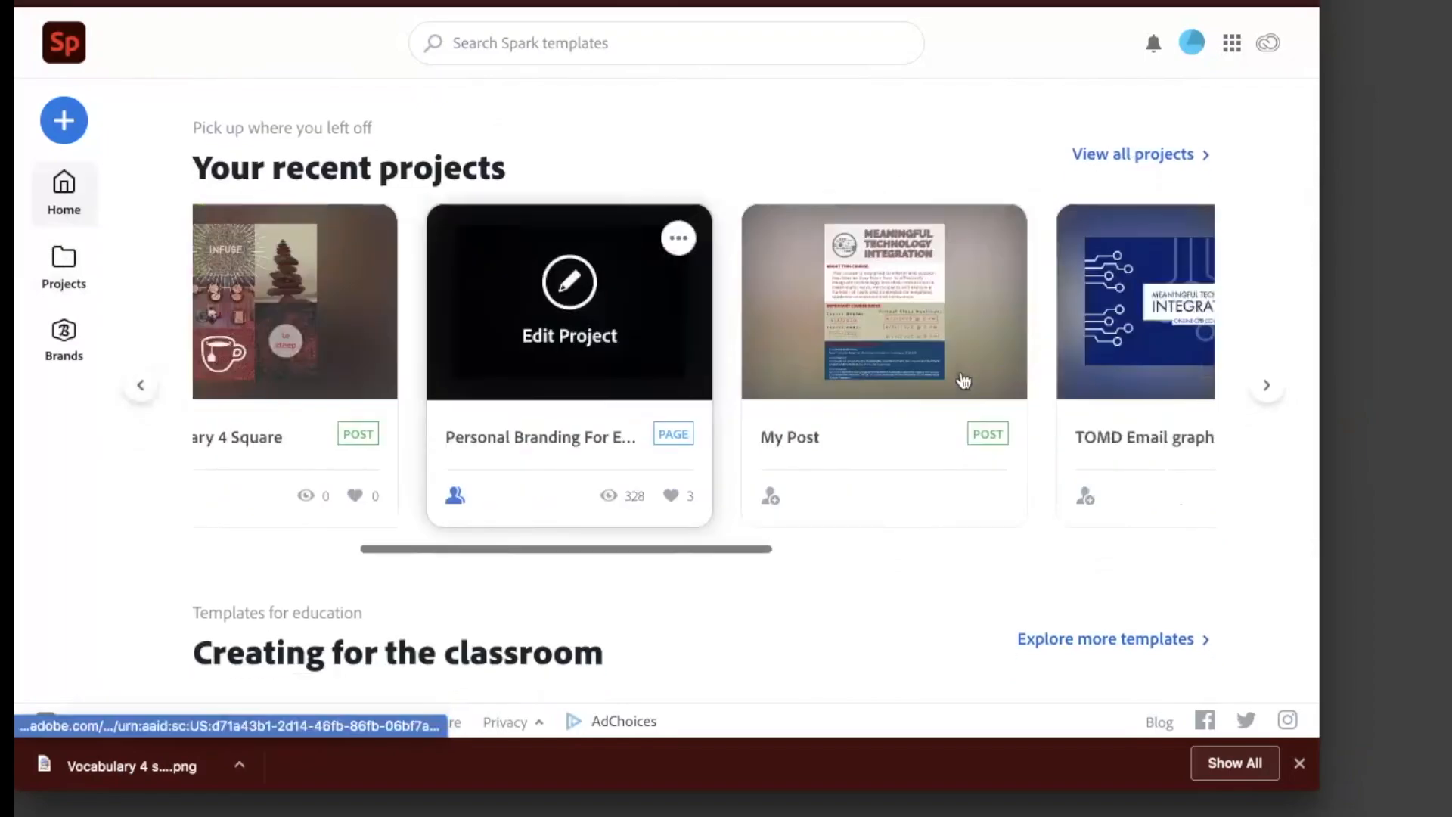
scroll(961, 379, left, 5)
scroll(642, 524, down, 4)
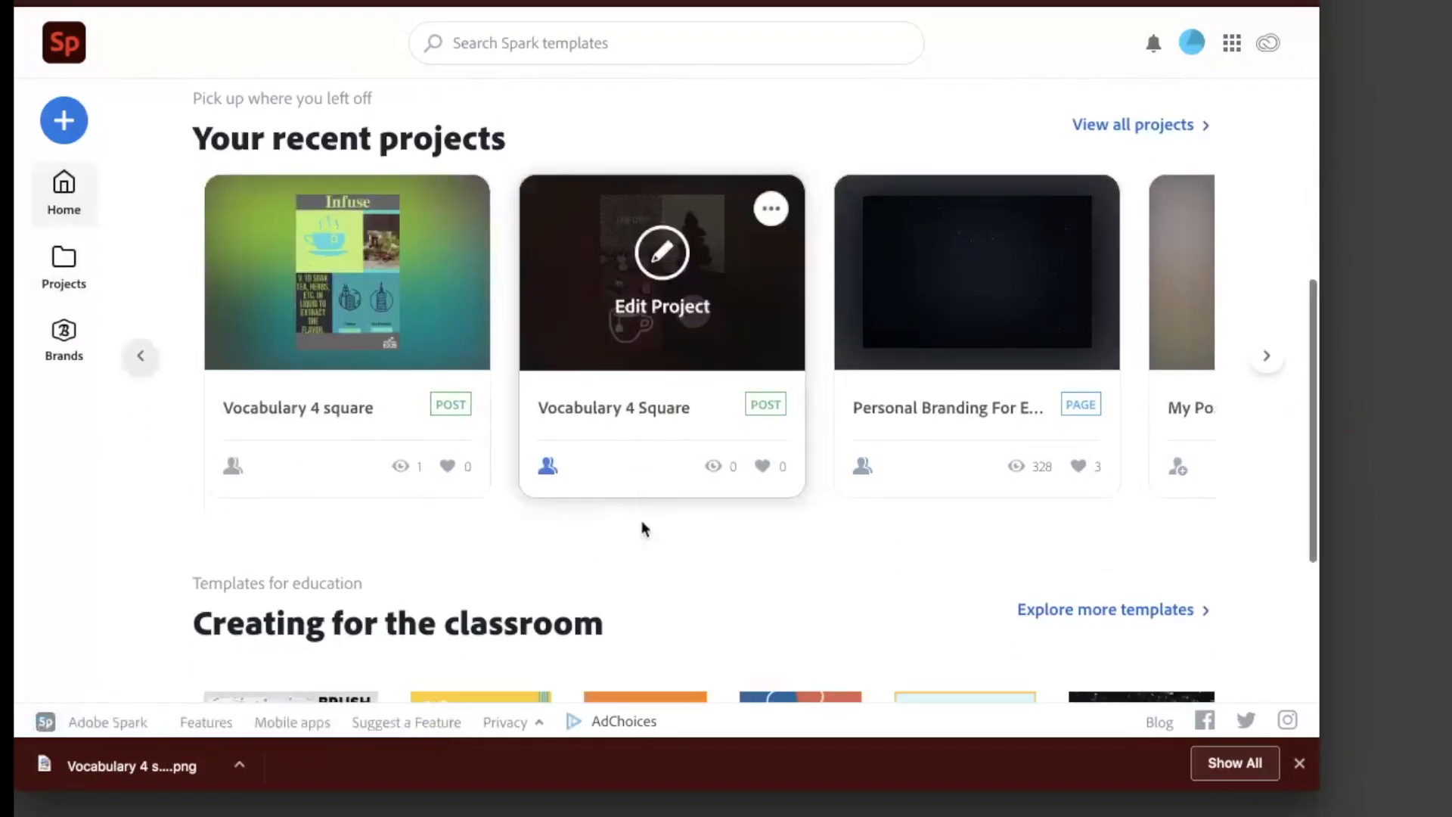
Browse the education templates in the "Creating for the classroom" section.
scroll(643, 530, down, 1)
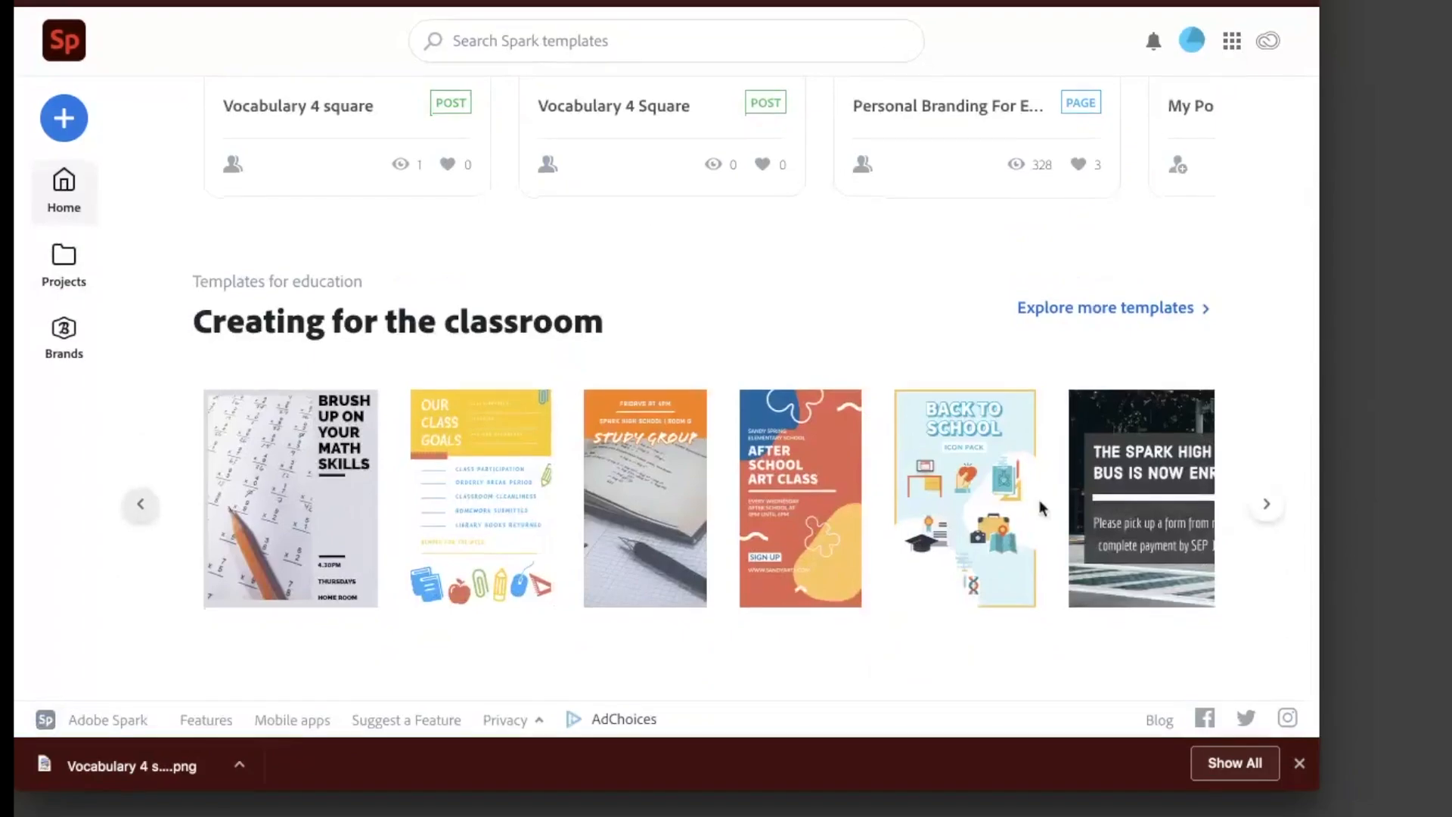
click(1266, 507)
click(1266, 507)
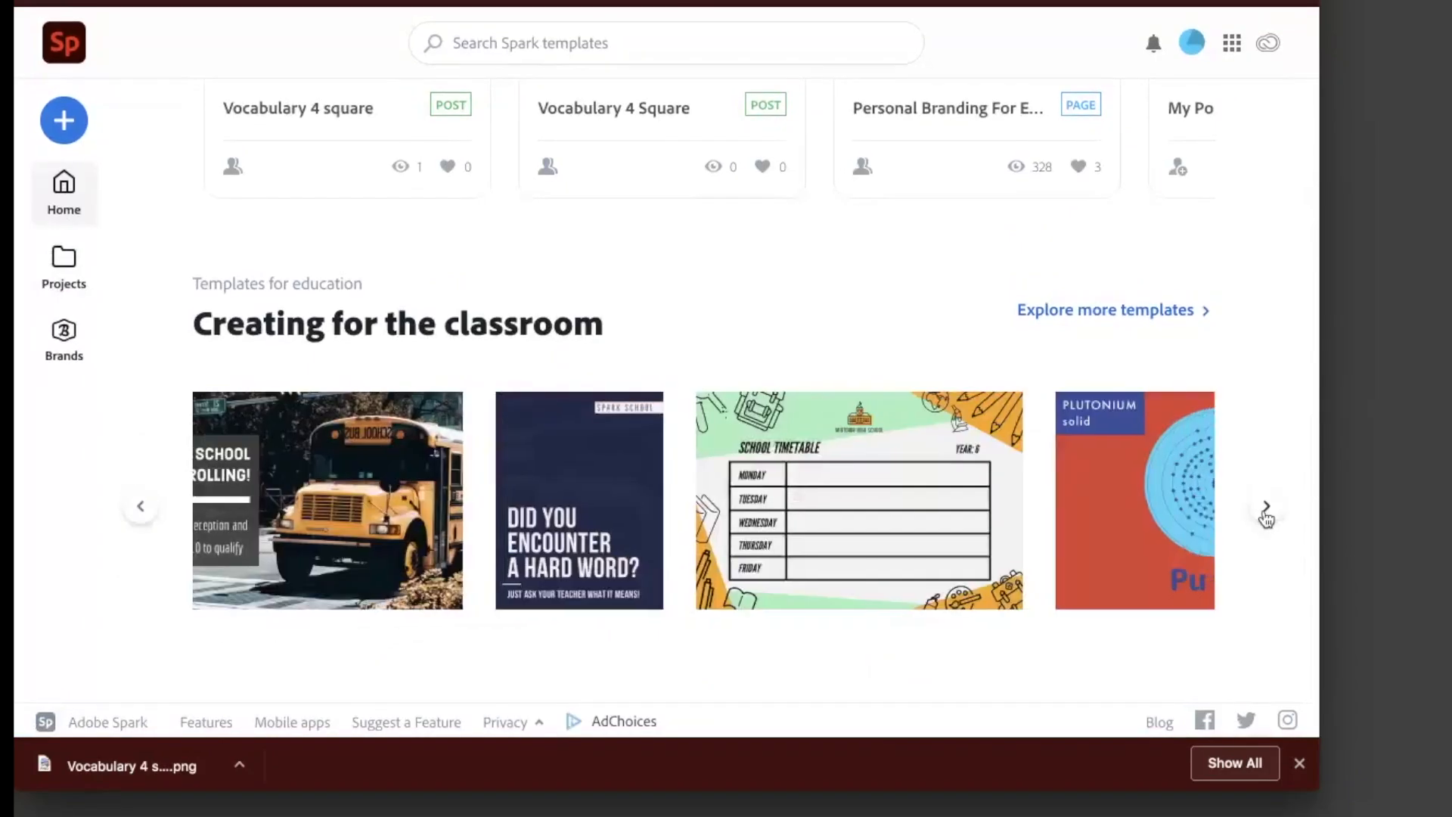
click(1266, 508)
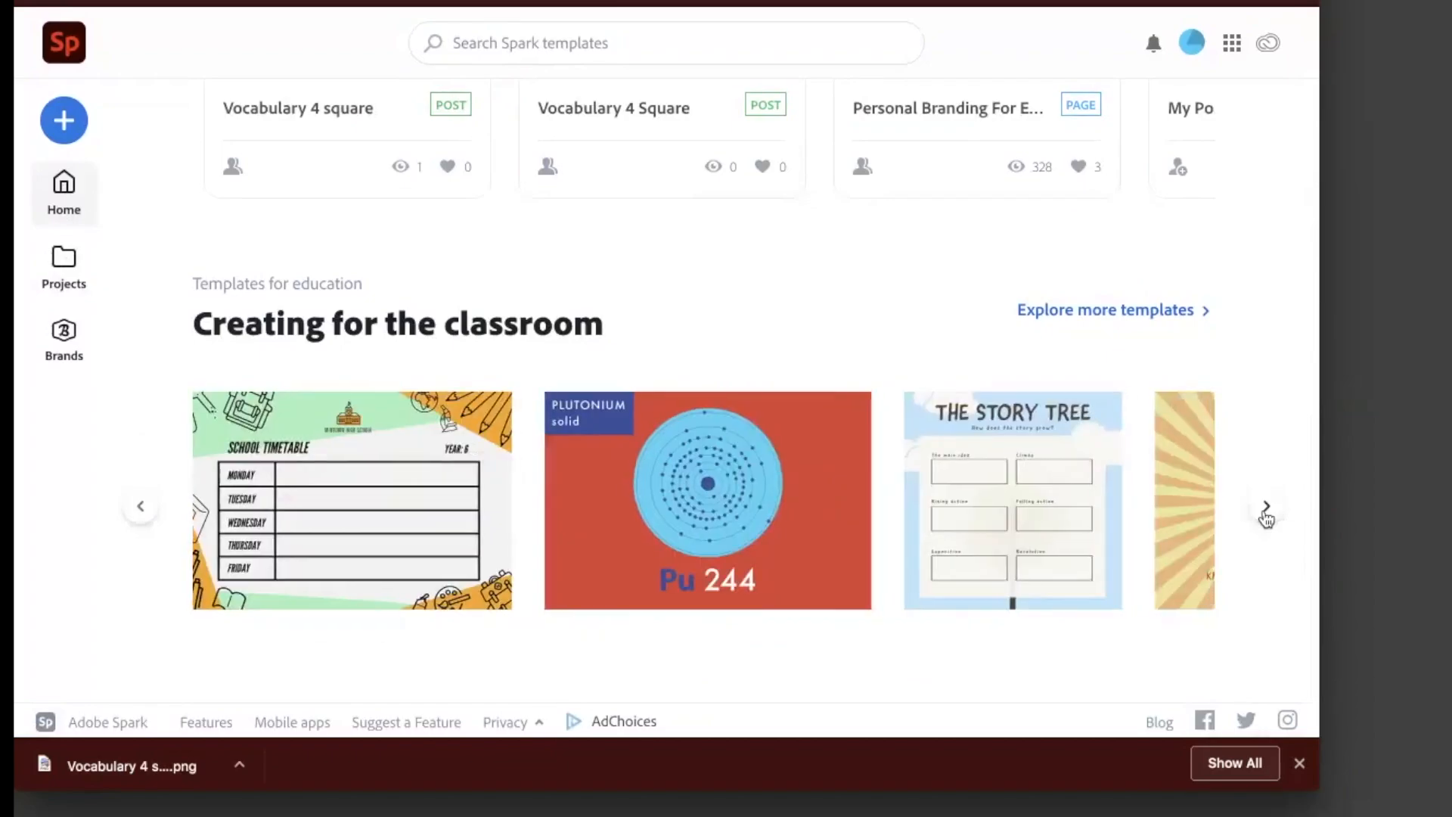
click(1266, 508)
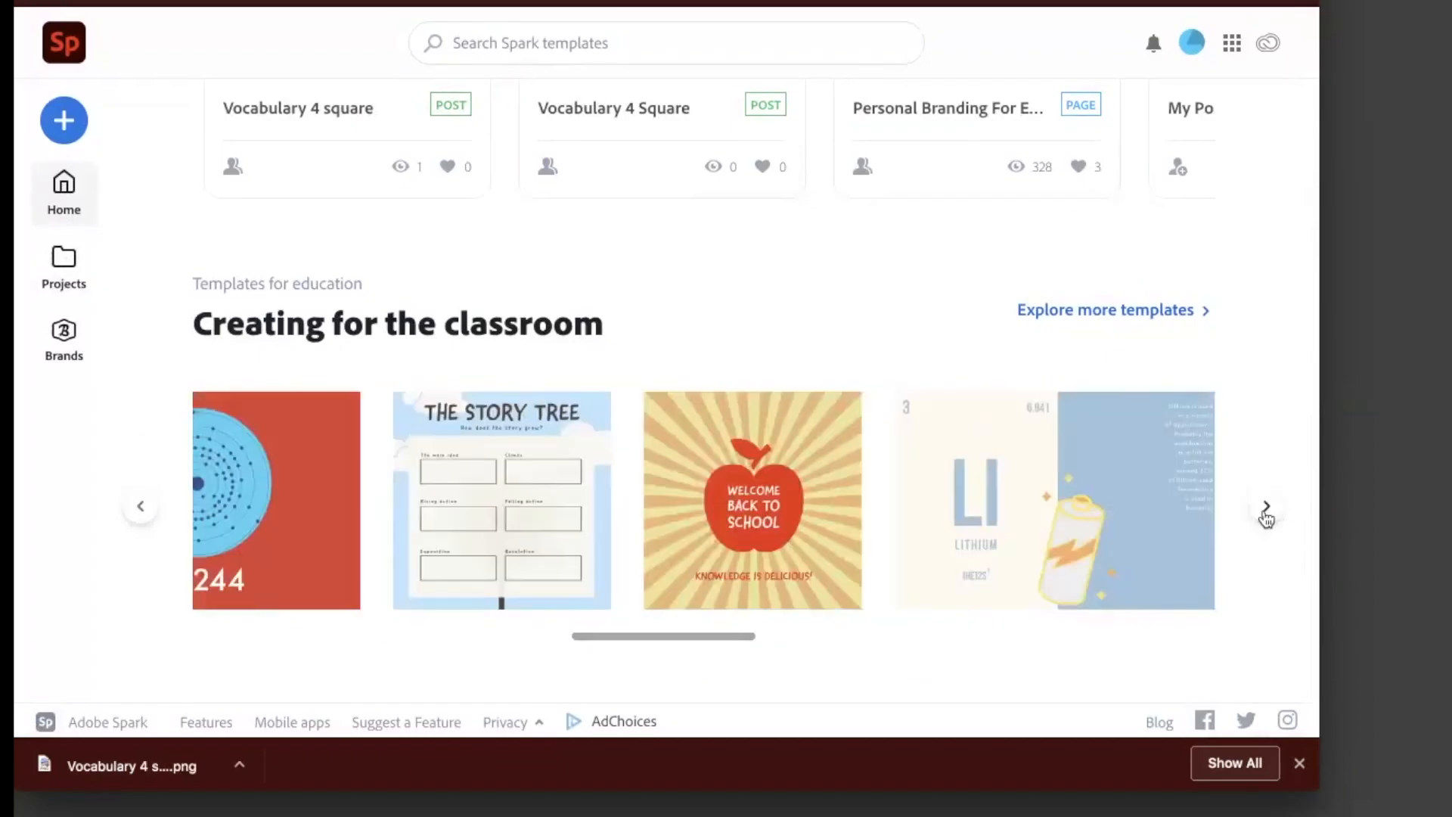
click(1266, 508)
click(1267, 509)
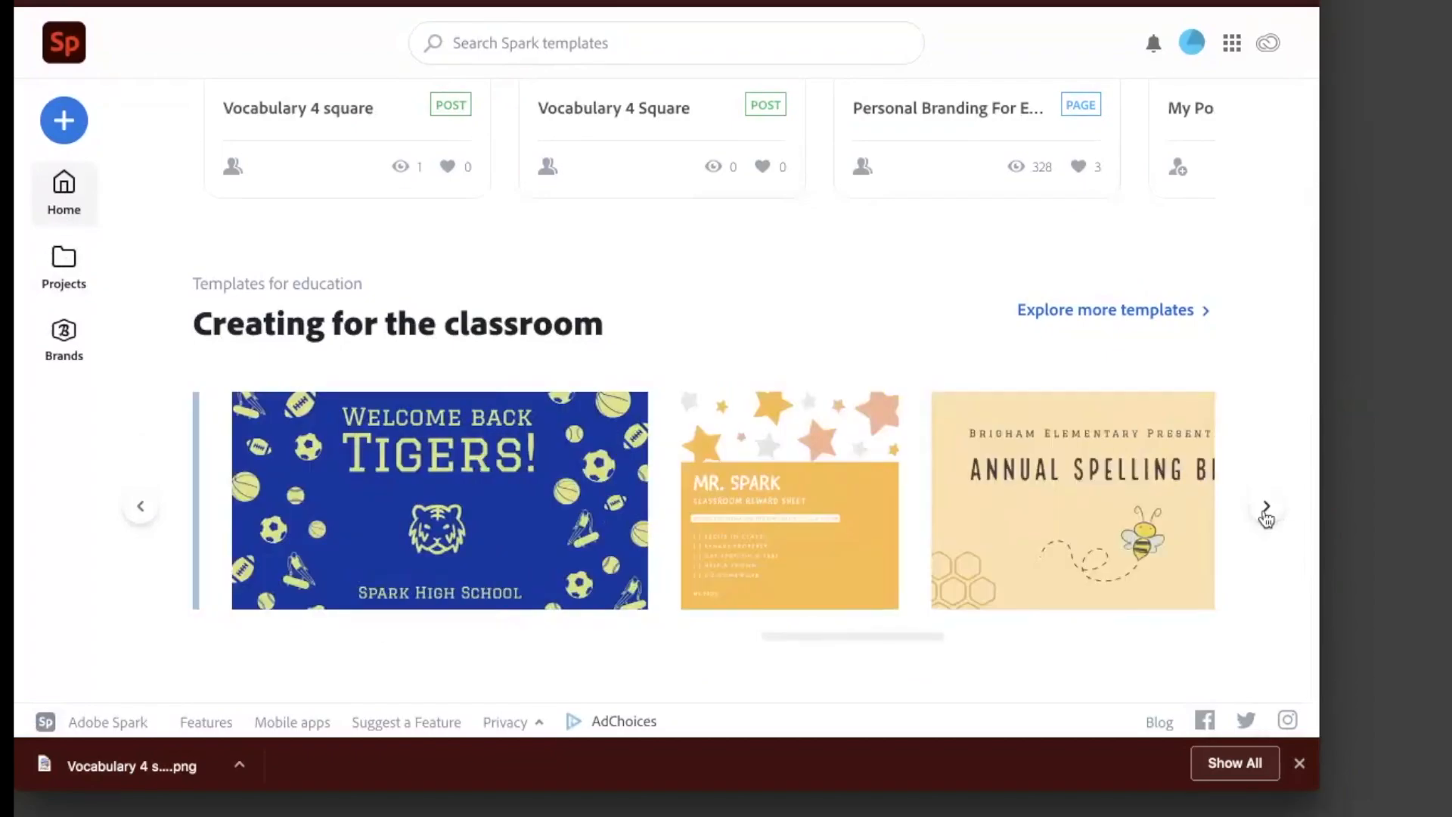
click(1266, 509)
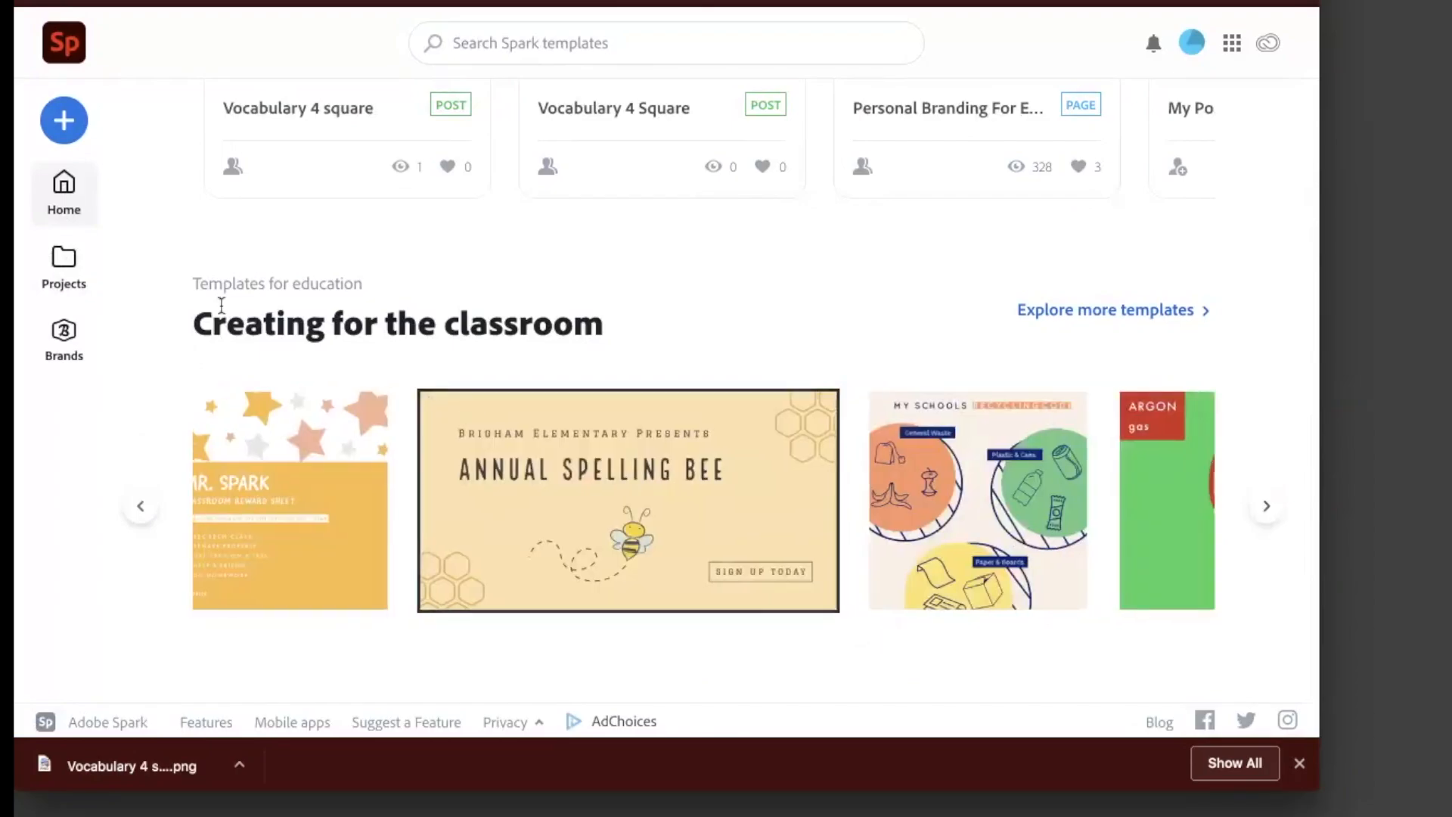
Open the Projects page and look over your own saved projects.
click(63, 269)
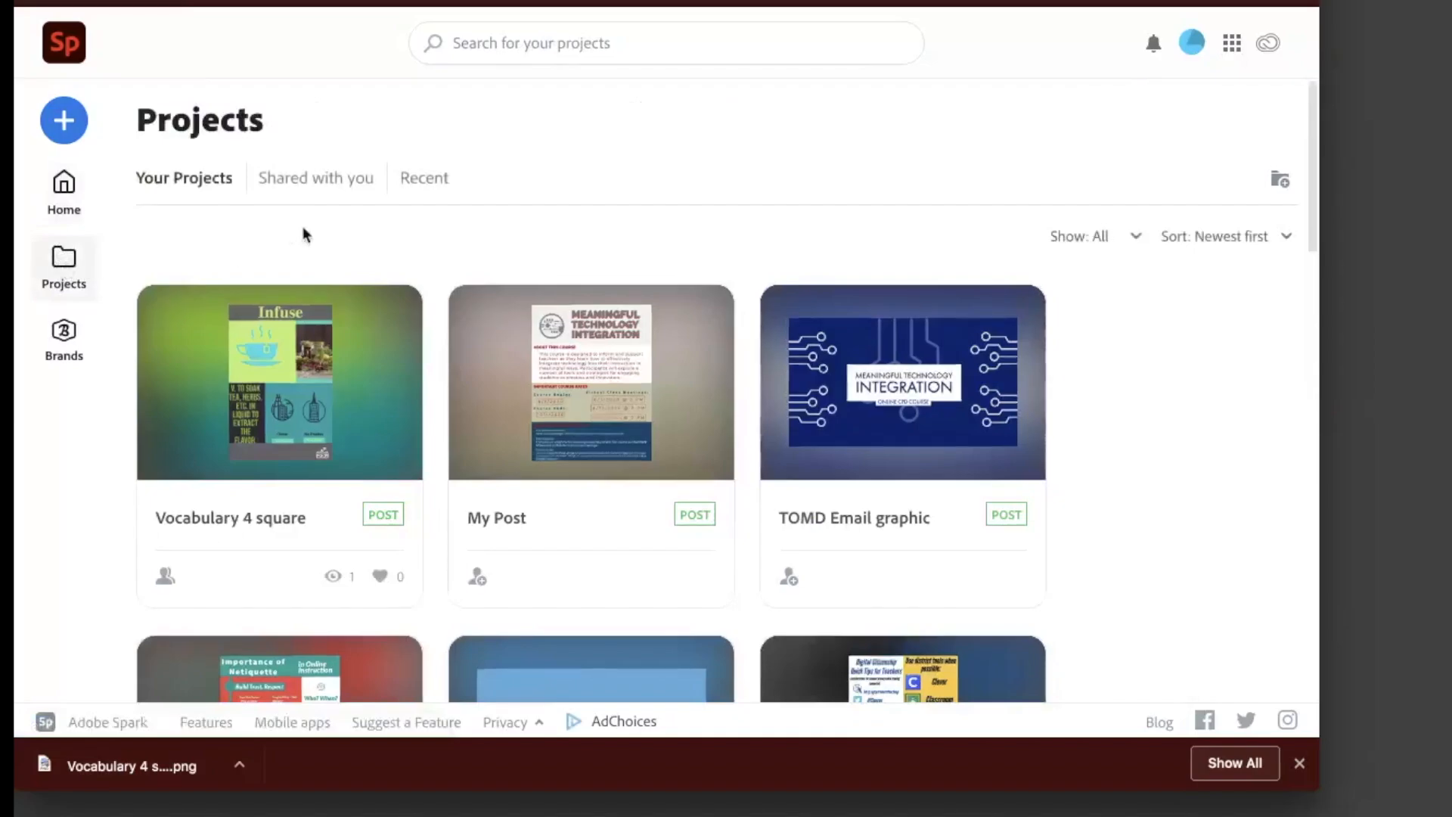
scroll(720, 510, down, 10)
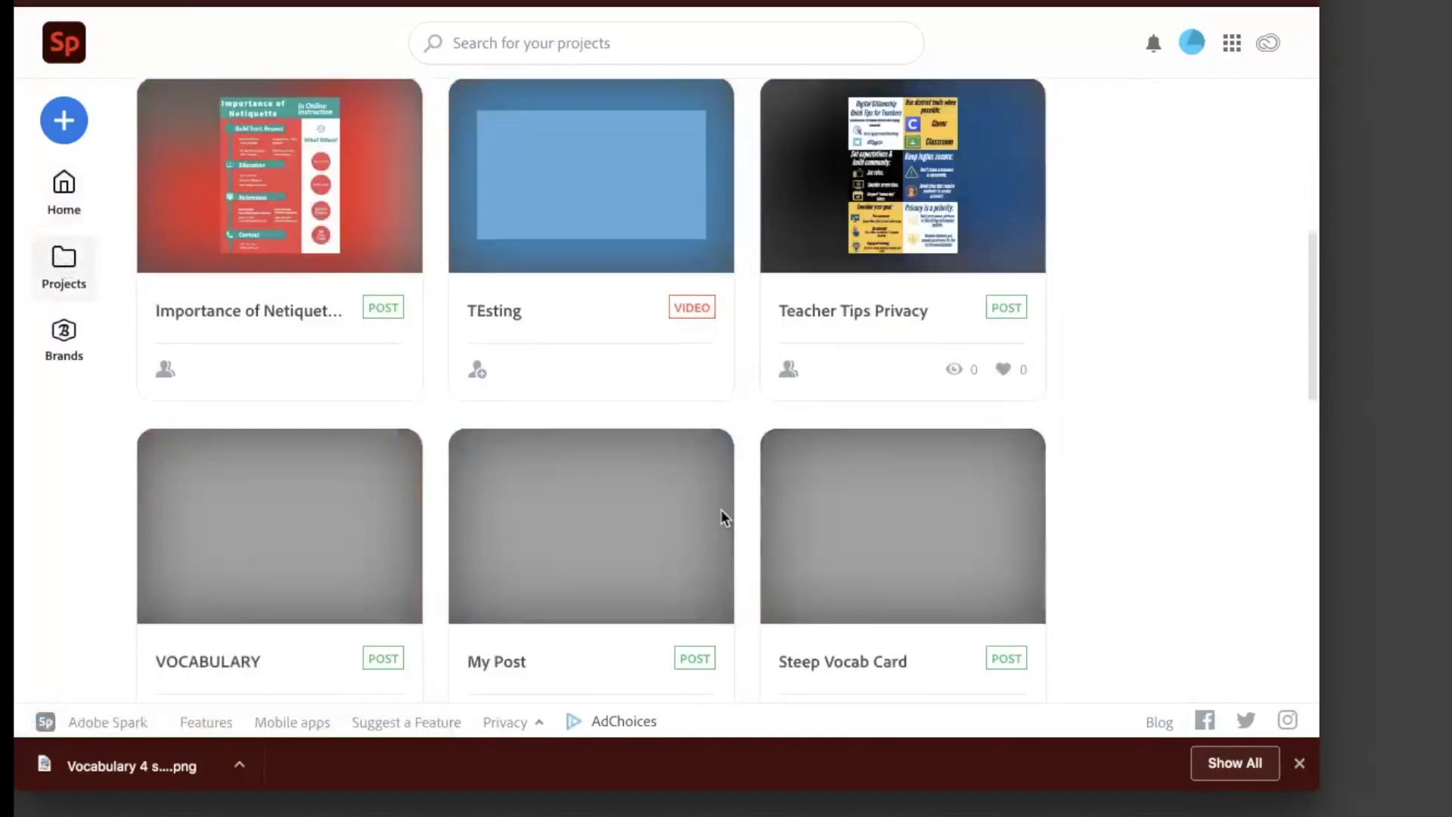
scroll(720, 509, up, 10)
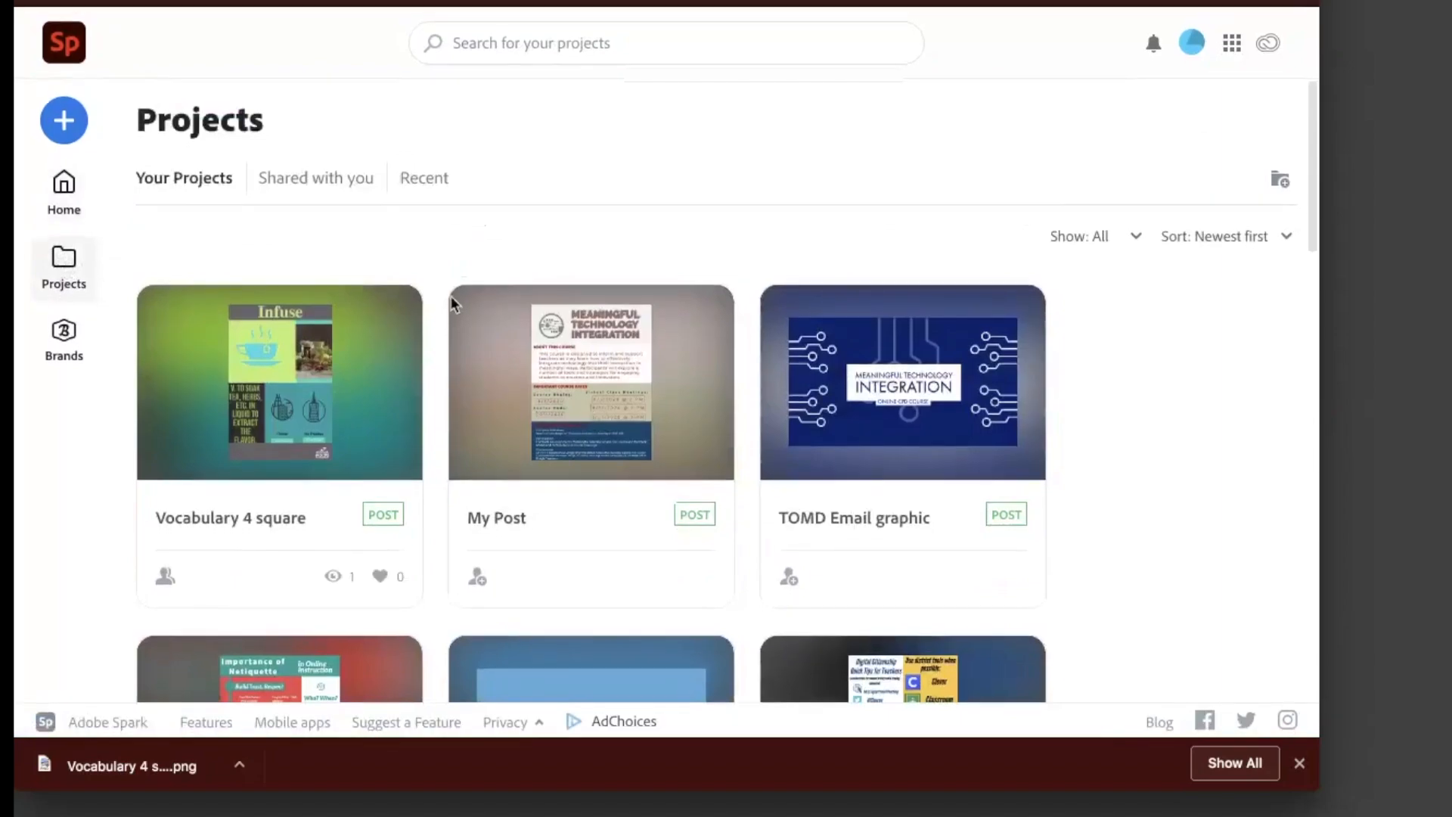
Show the projects shared with you and examine the collection of posts, pages and videos.
click(346, 188)
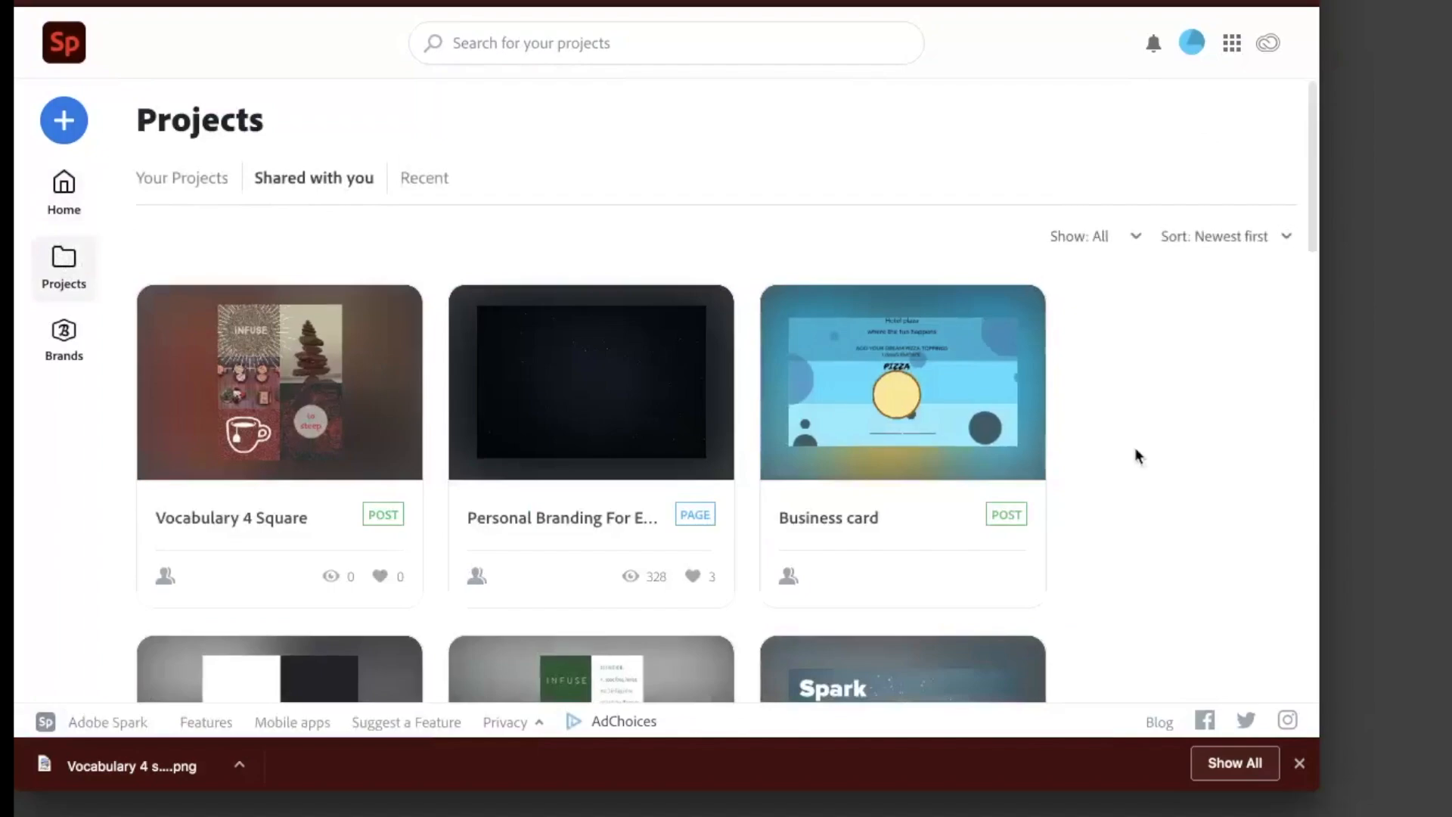
scroll(1106, 467, down, 3)
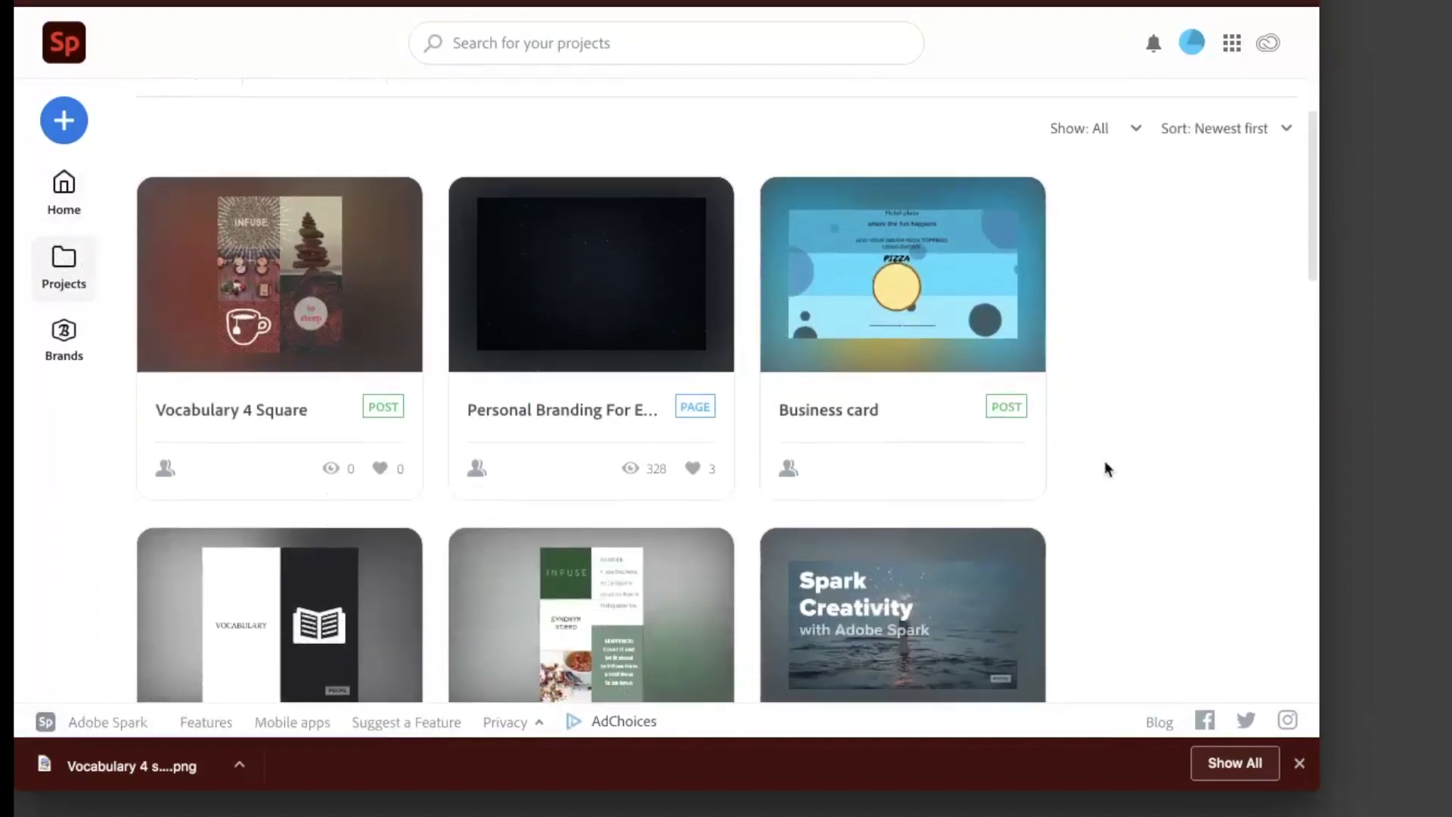
scroll(1106, 467, down, 4)
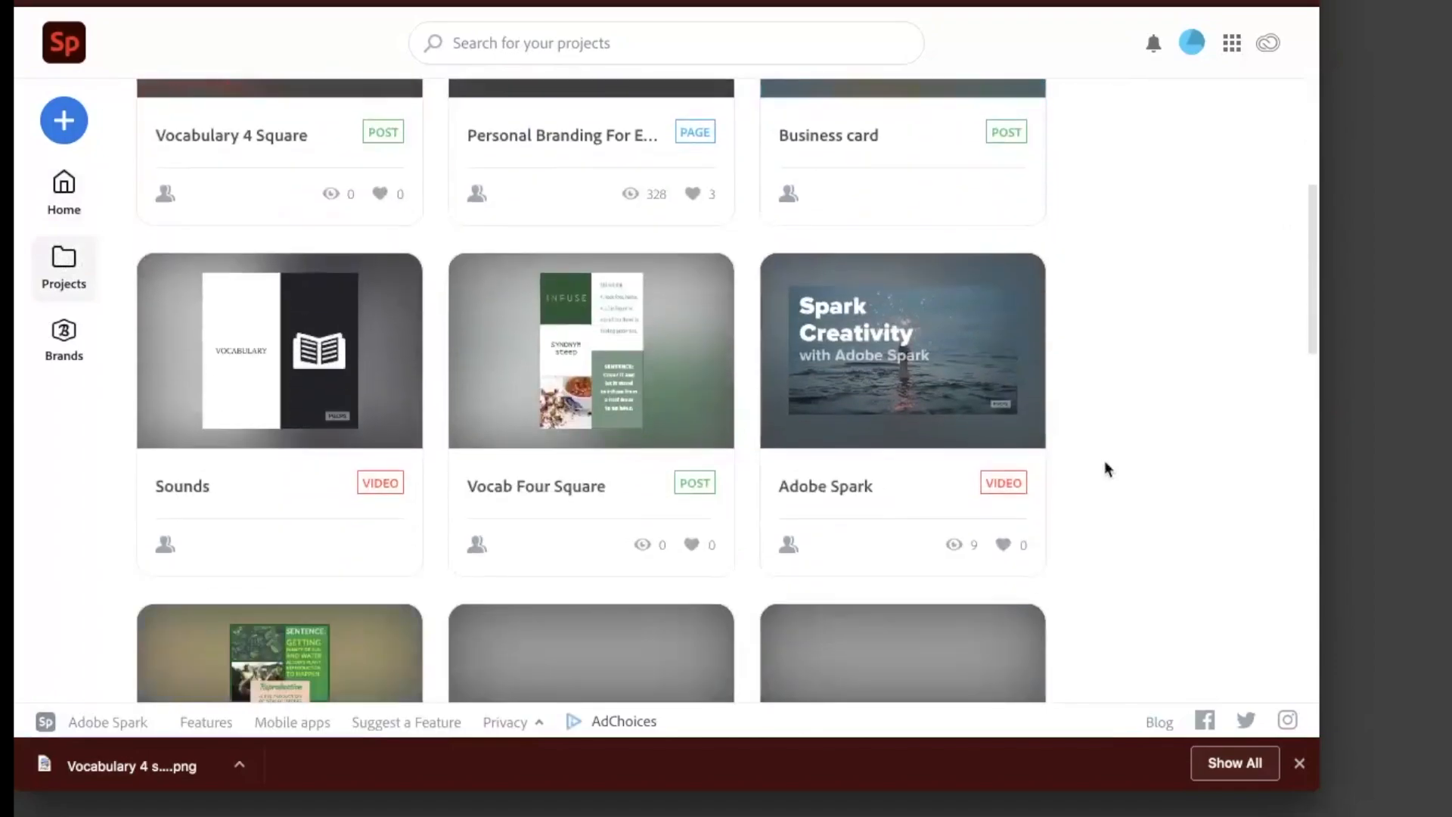
scroll(1106, 469, down, 5)
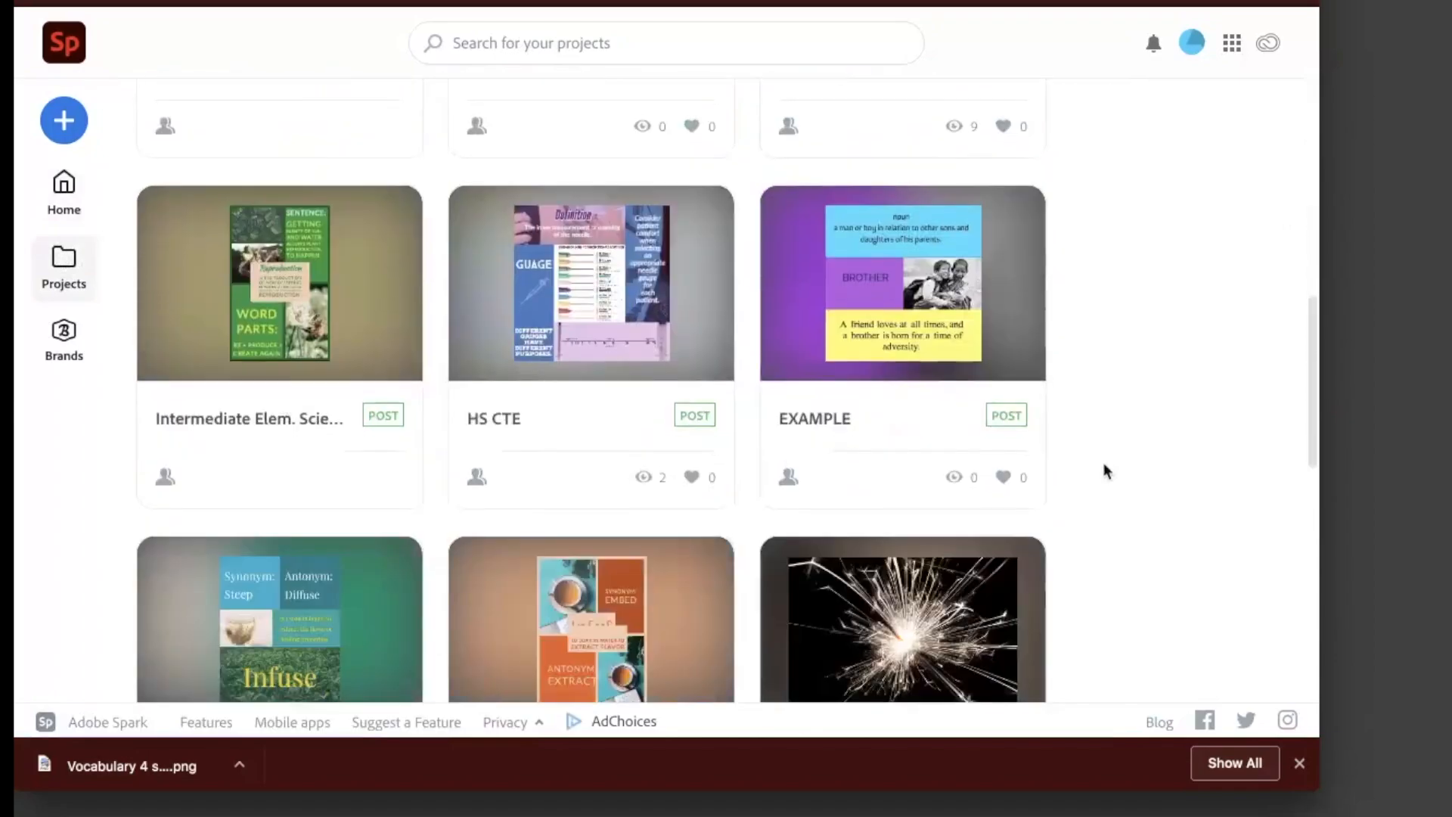
scroll(1106, 469, up, 3)
mouse_move(371, 325)
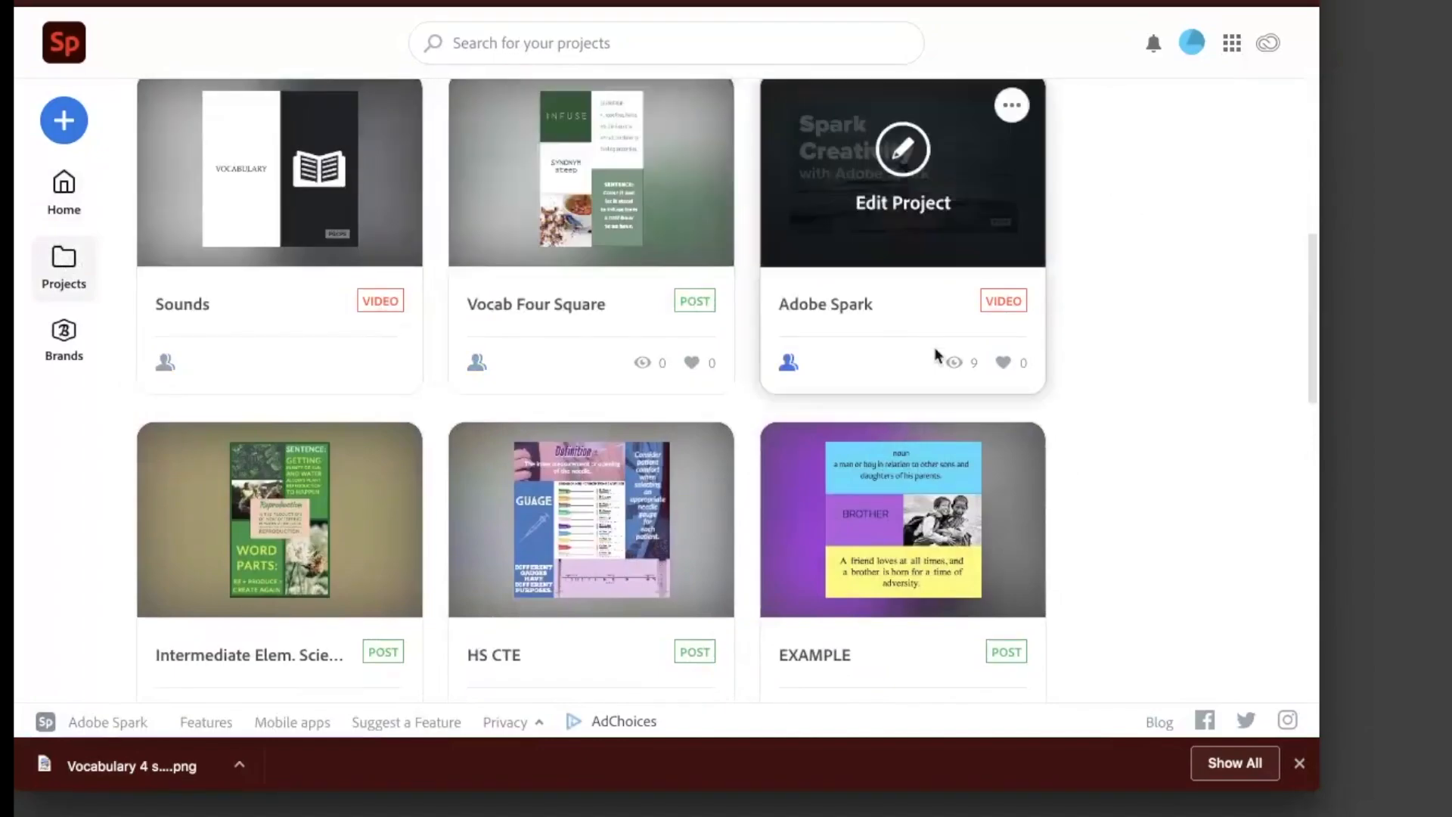
scroll(936, 355, down, 1)
scroll(938, 355, down, 7)
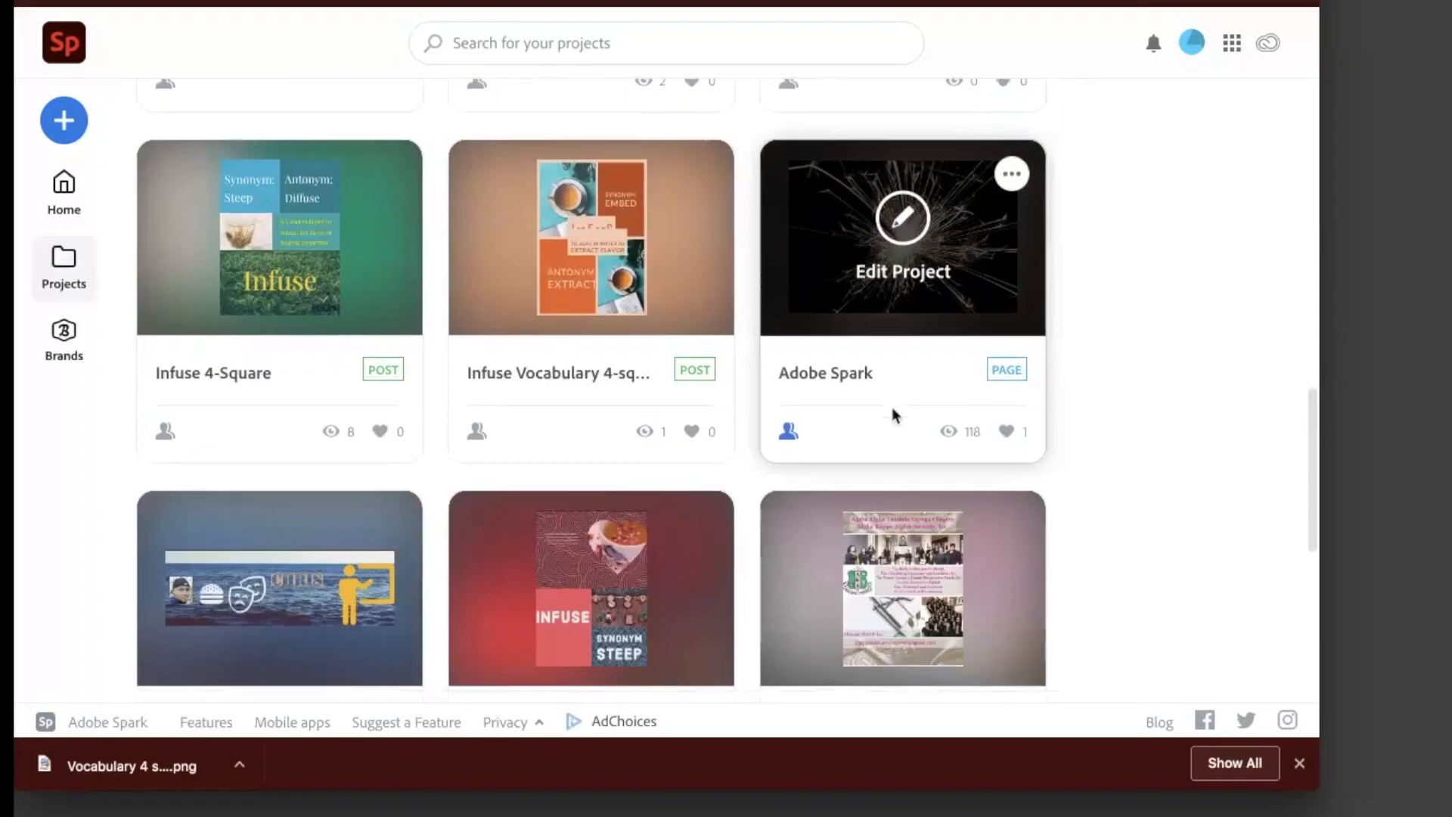
scroll(893, 414, down, 3)
scroll(891, 407, down, 1)
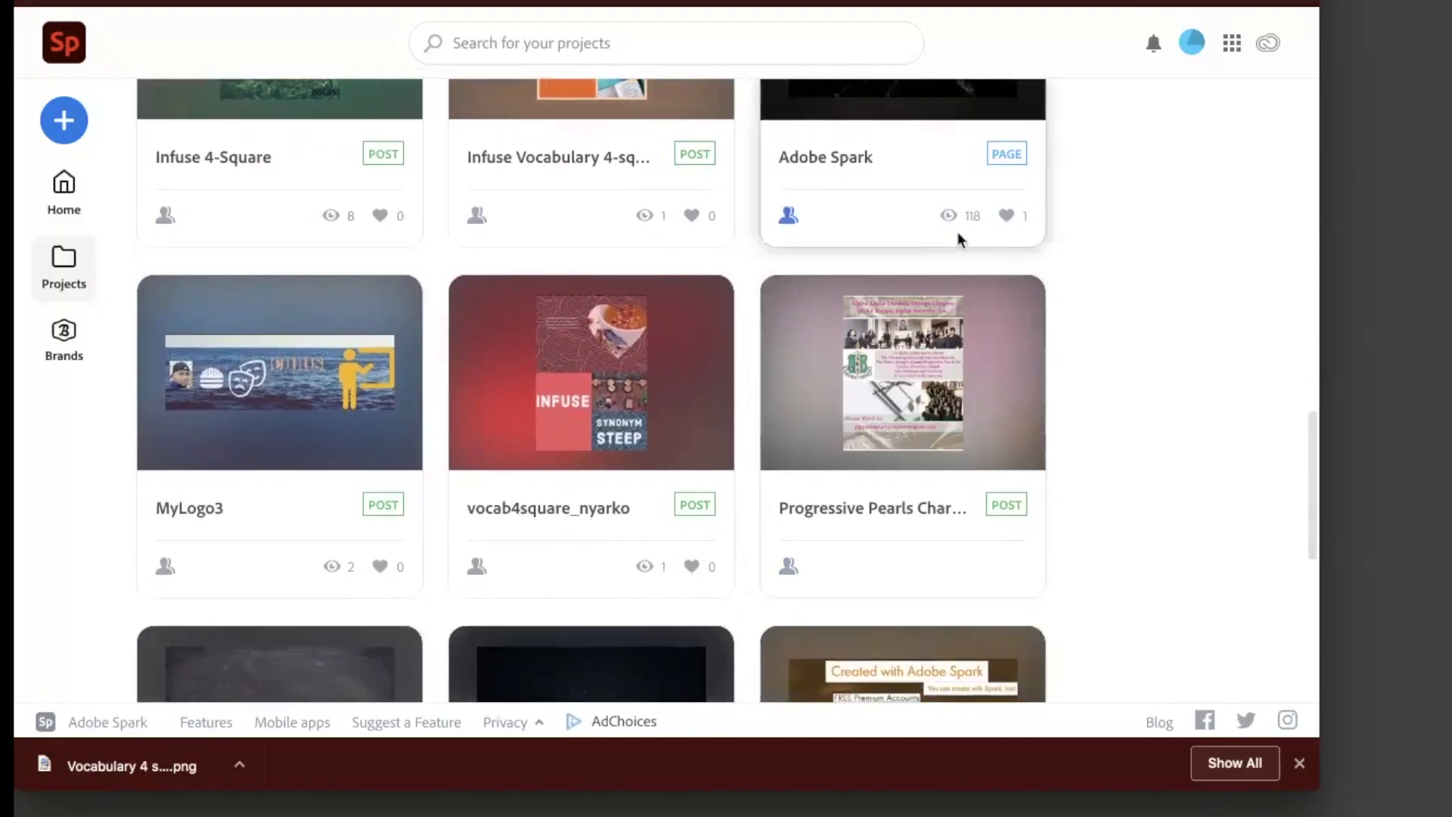
Examine the options available for the shared "Adobe Spark" page project, such as sharing, duplicating, renaming and leaving.
scroll(1021, 231, up, 2)
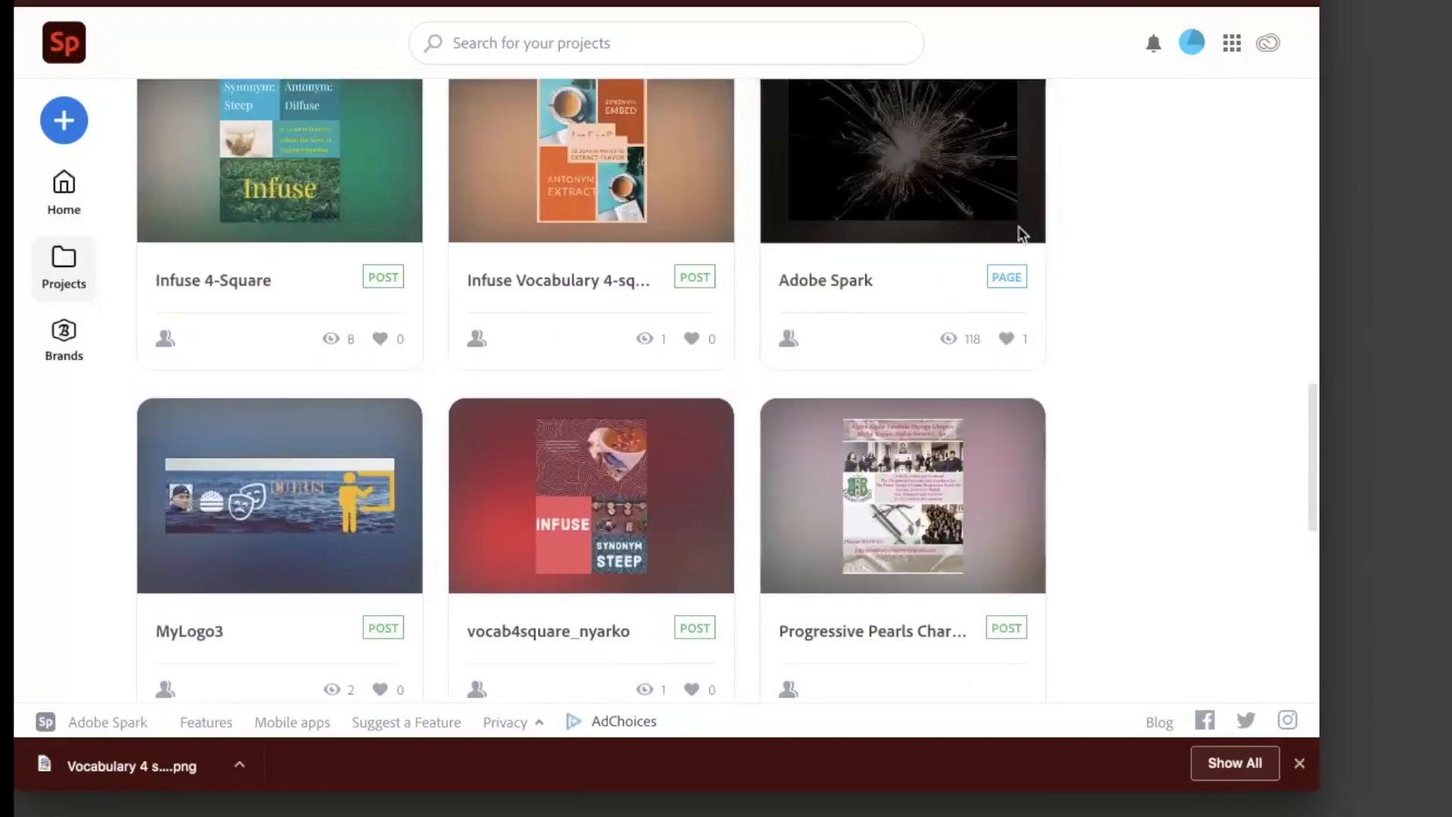
scroll(1021, 230, up, 3)
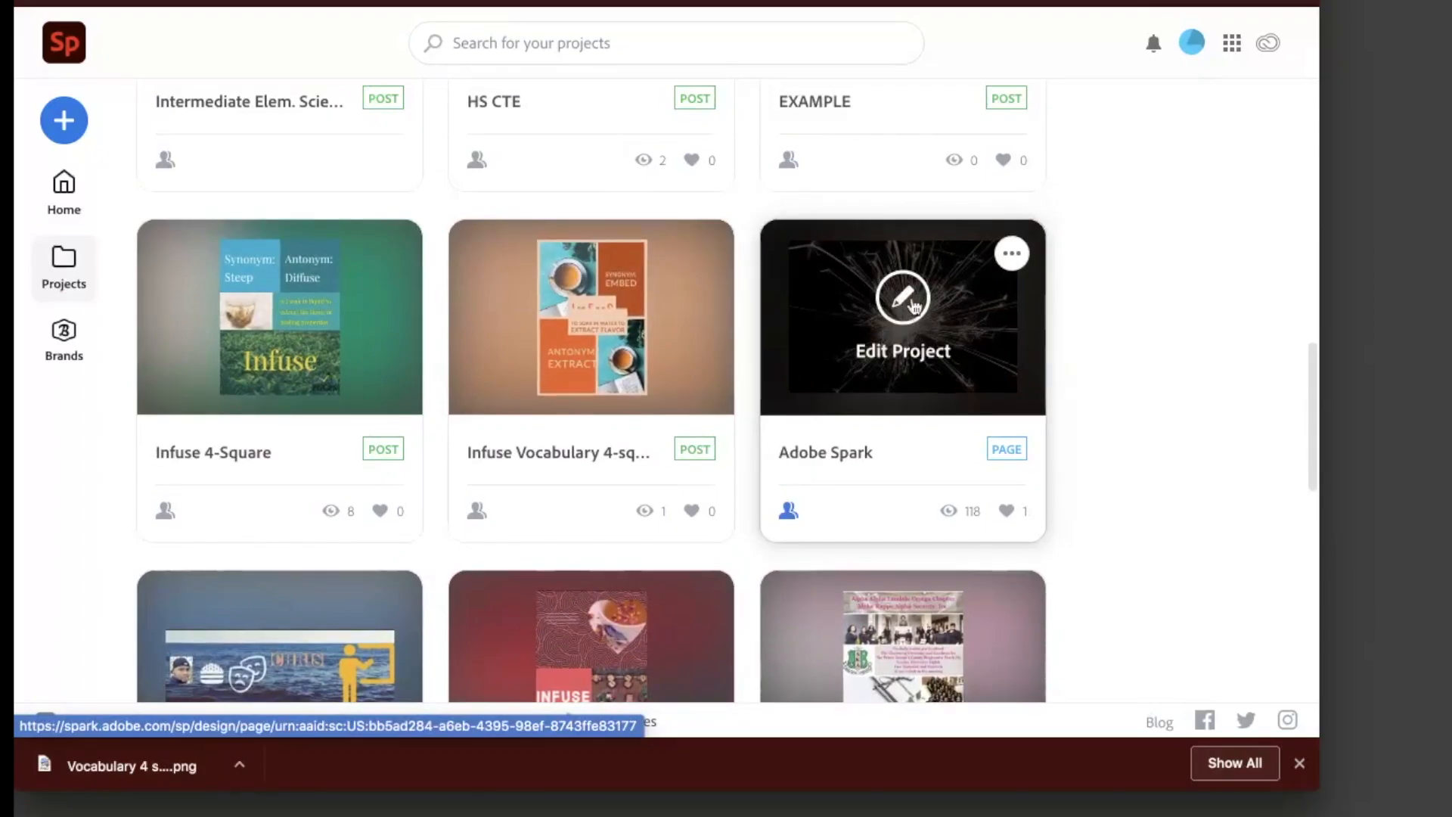
click(1014, 261)
mouse_move(1017, 310)
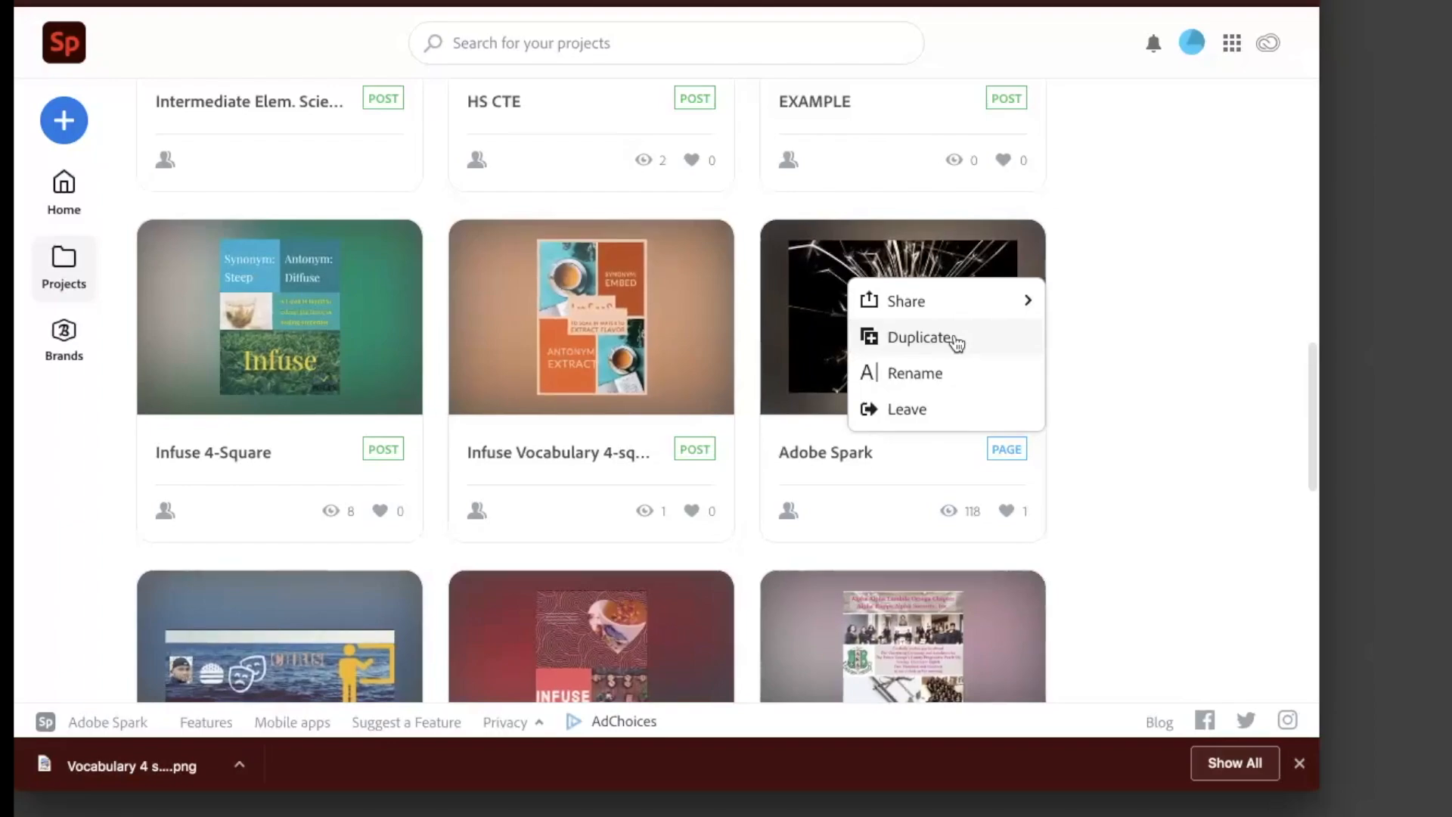
click(1122, 459)
Show the recent projects list, and look over the logo, color and font sections of the brand setup page.
scroll(1118, 457, up, 15)
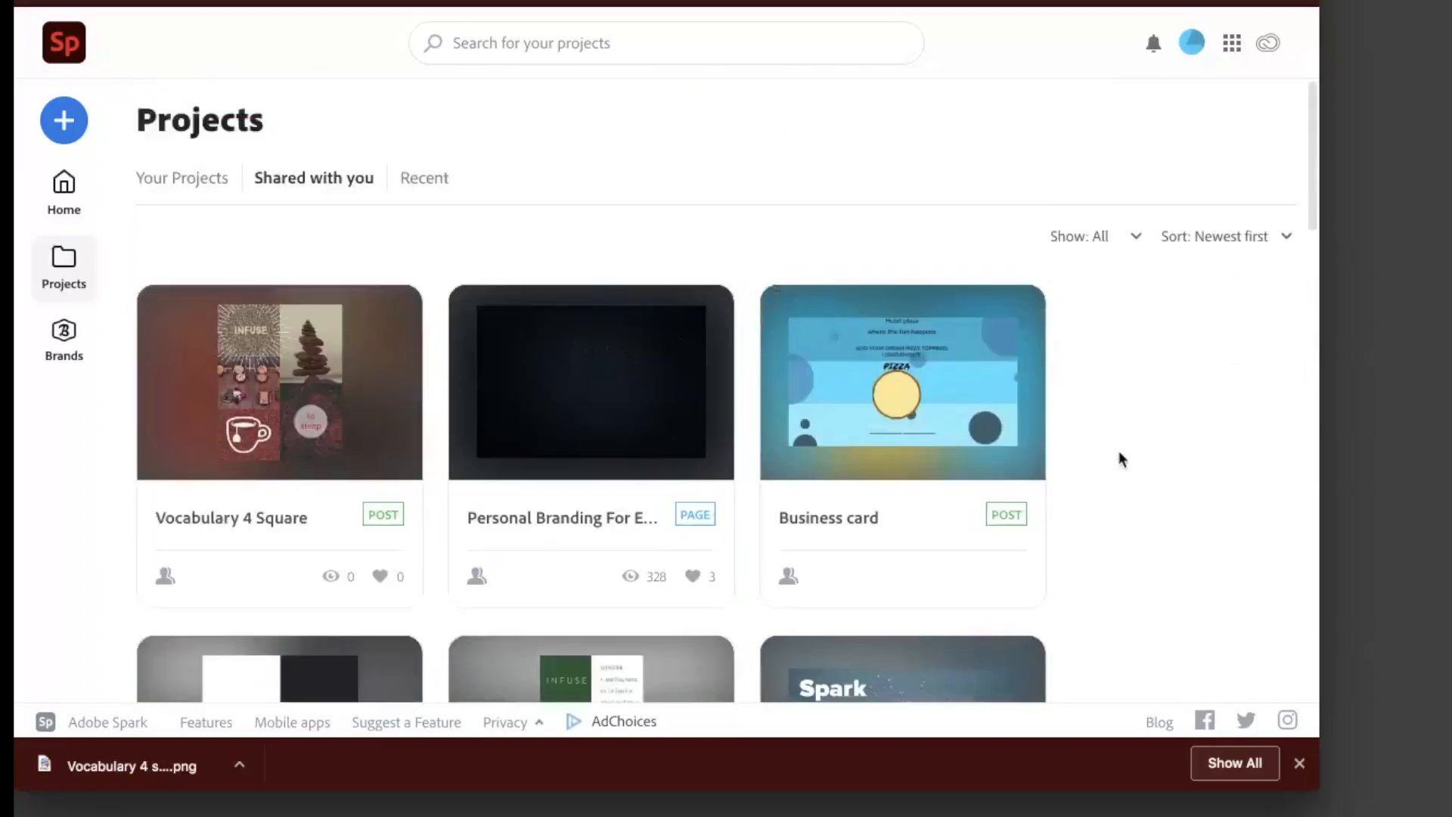
click(428, 179)
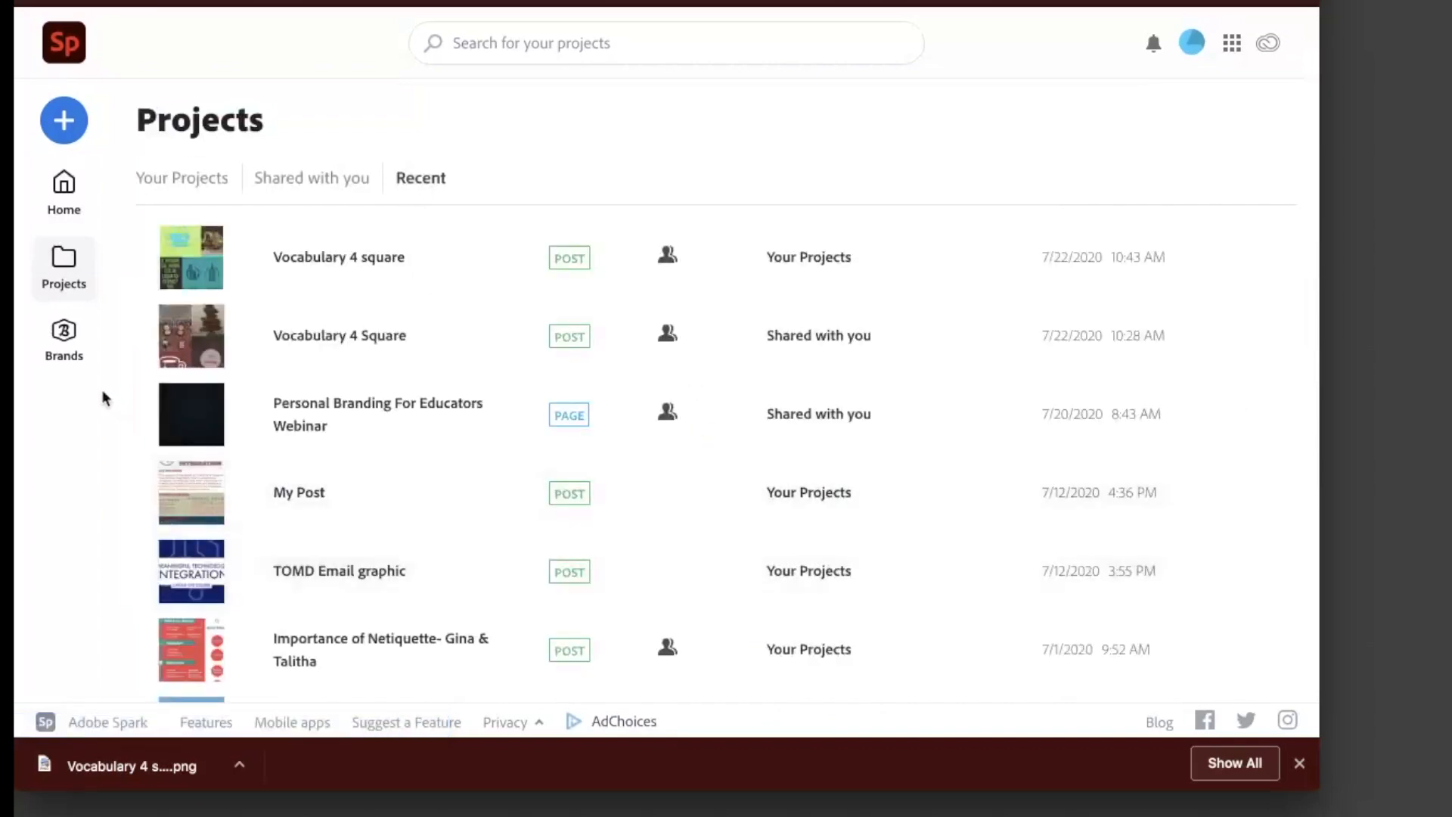
click(64, 348)
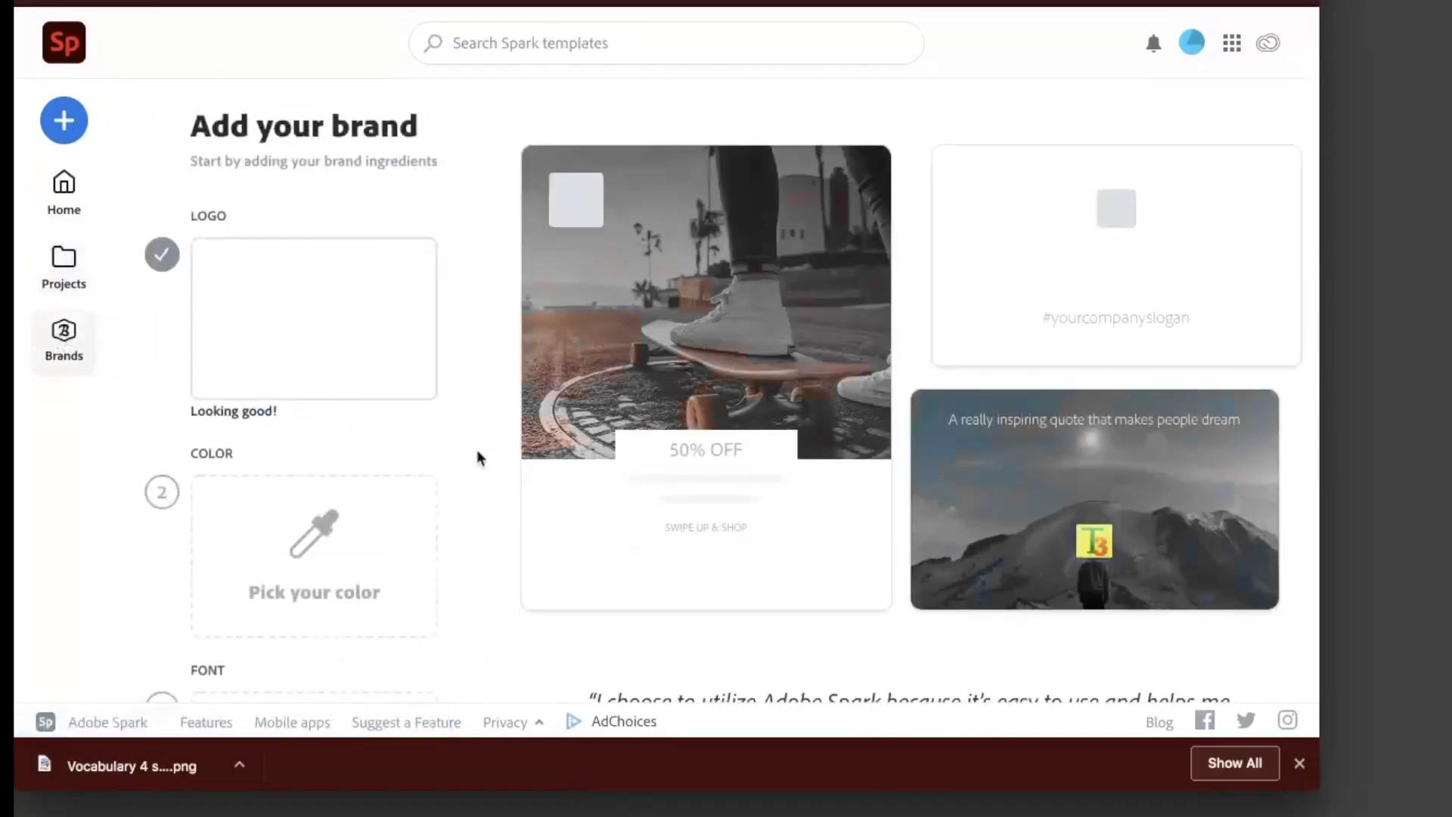
scroll(474, 503, down, 4)
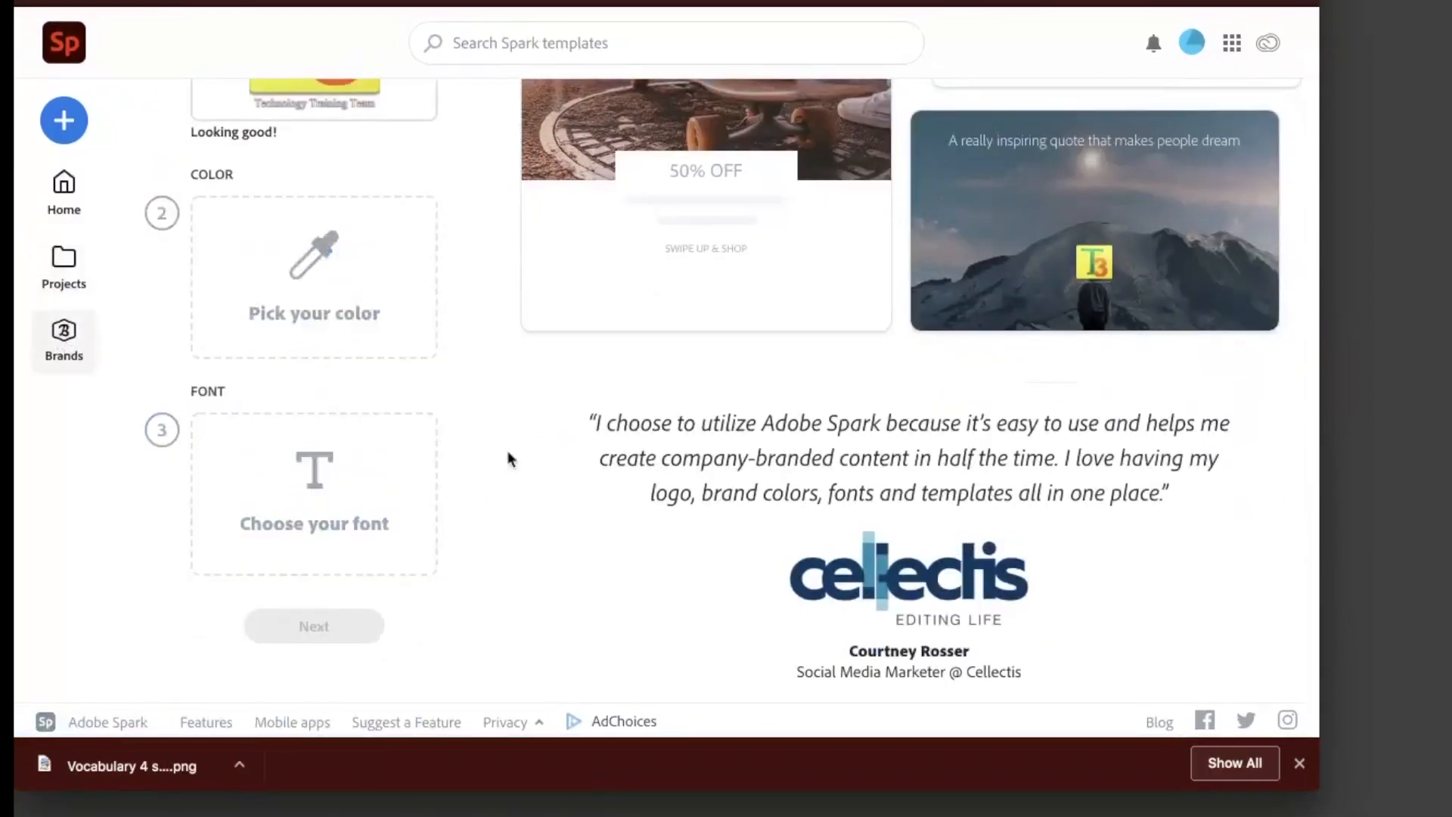
scroll(509, 457, up, 5)
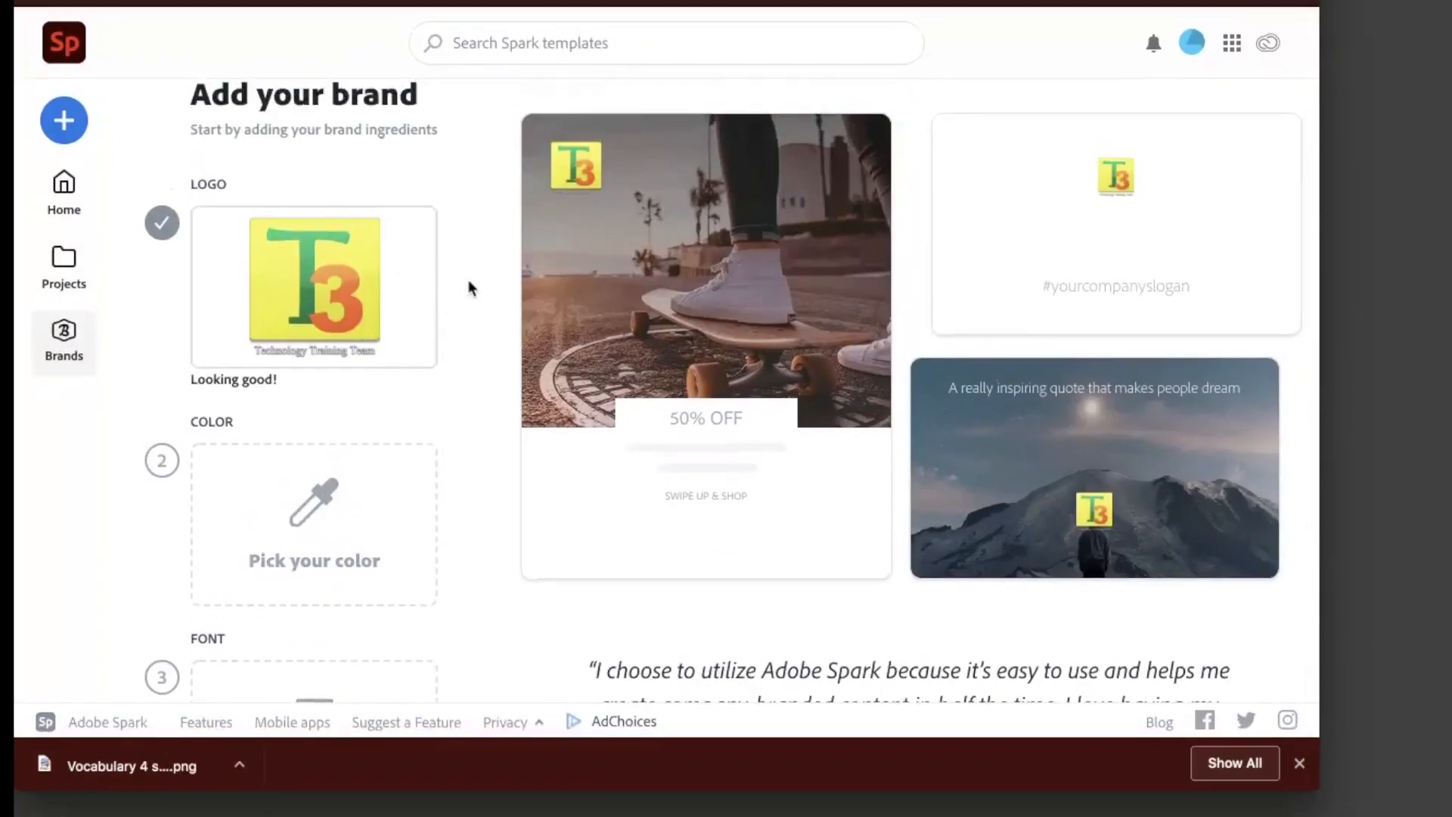
Return to the home page and examine the account options, including help, settings and sign-out.
click(63, 193)
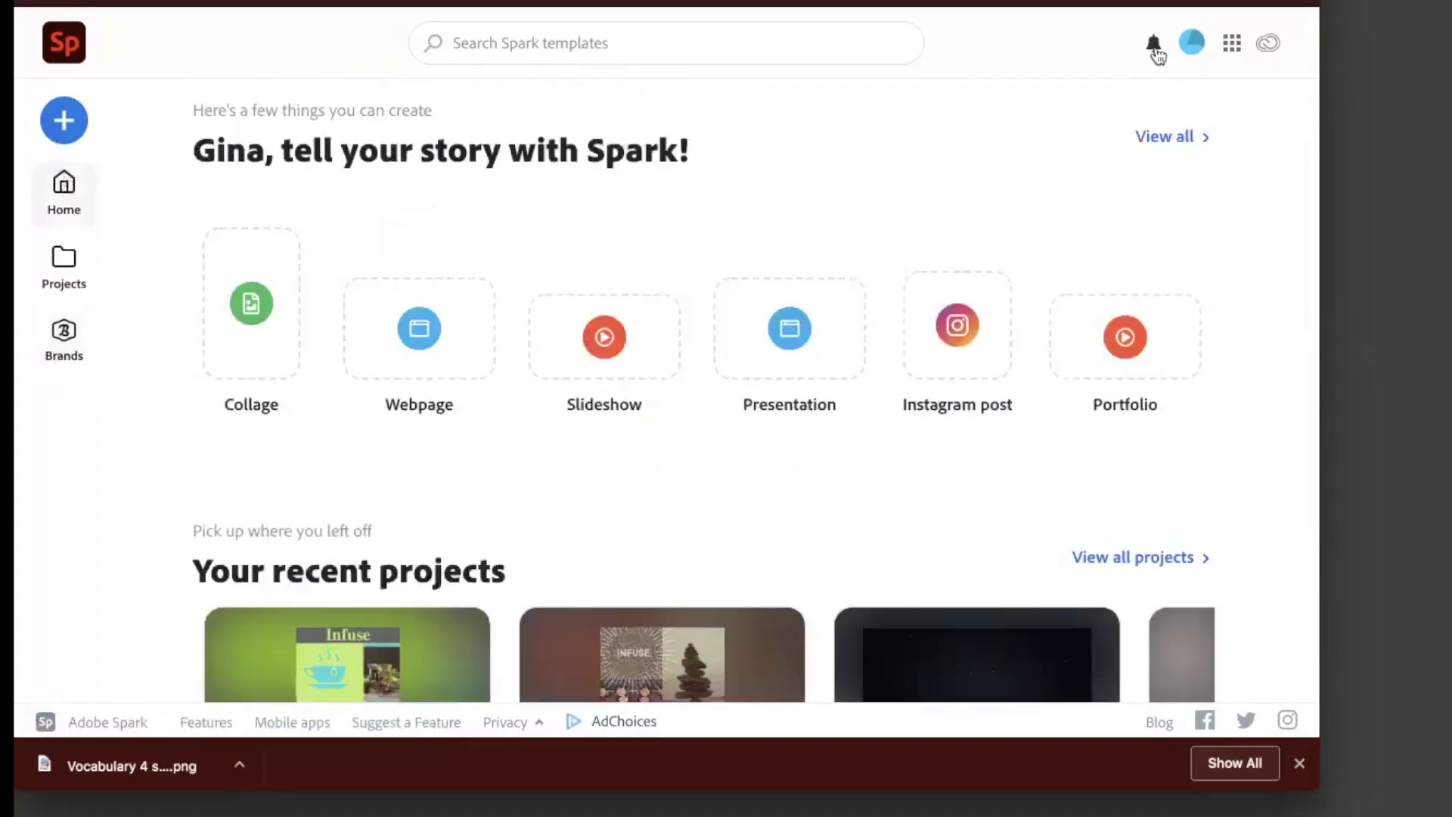
click(1195, 52)
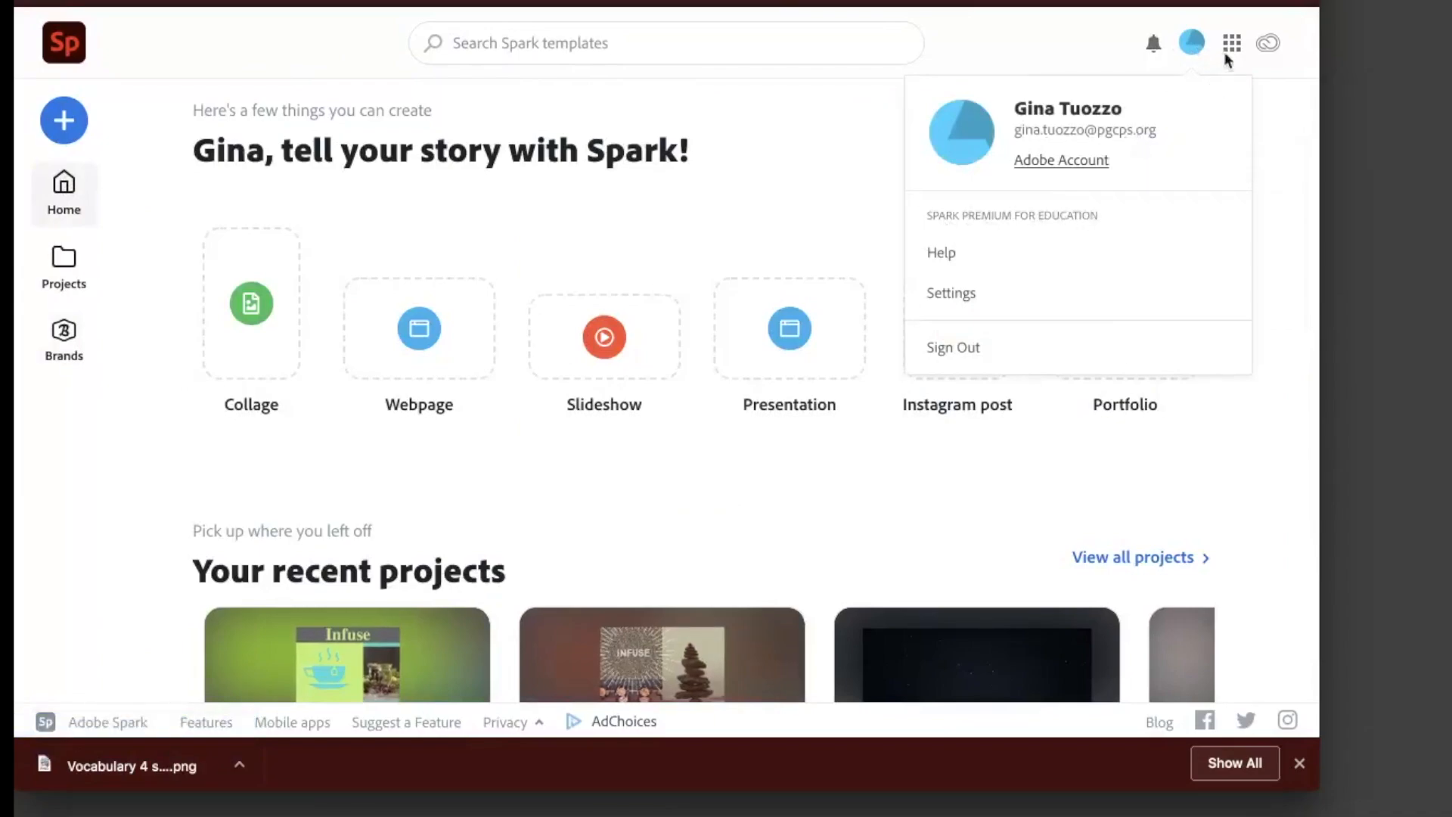
click(1273, 103)
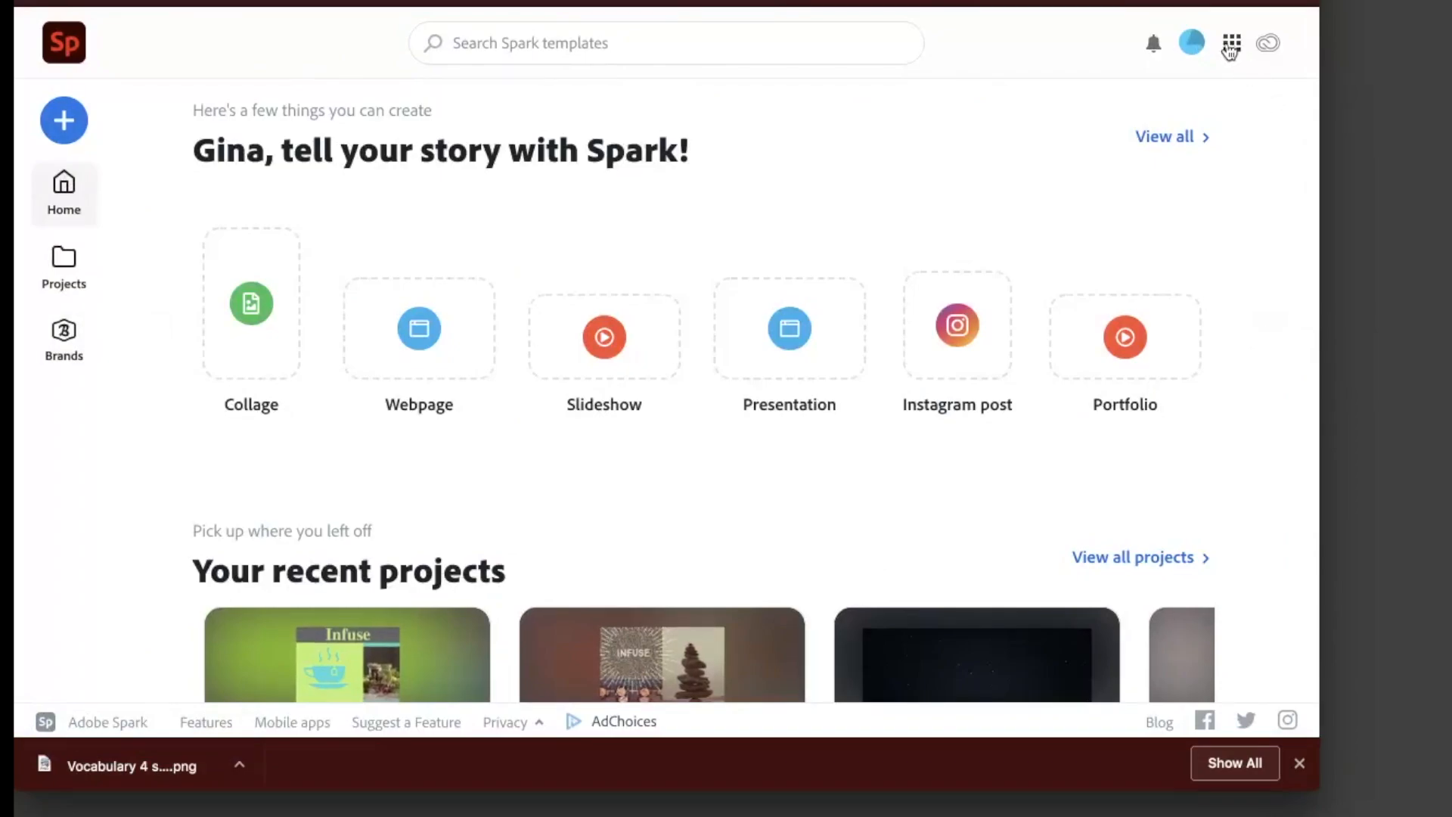
Show all Adobe web apps and services, and look through the Creative Cloud desktop apps in the subscription and the trials.
click(1234, 47)
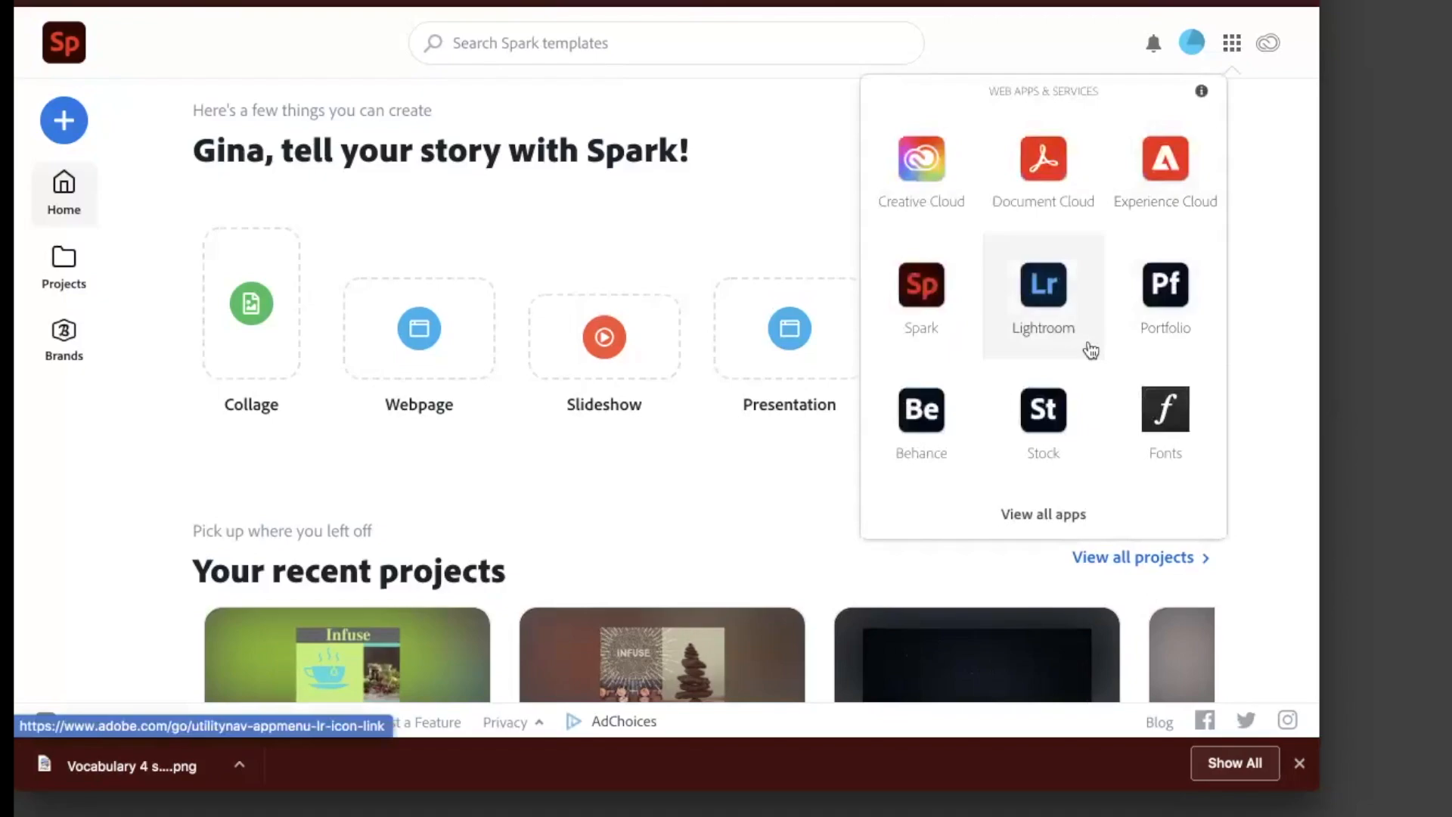
click(1046, 516)
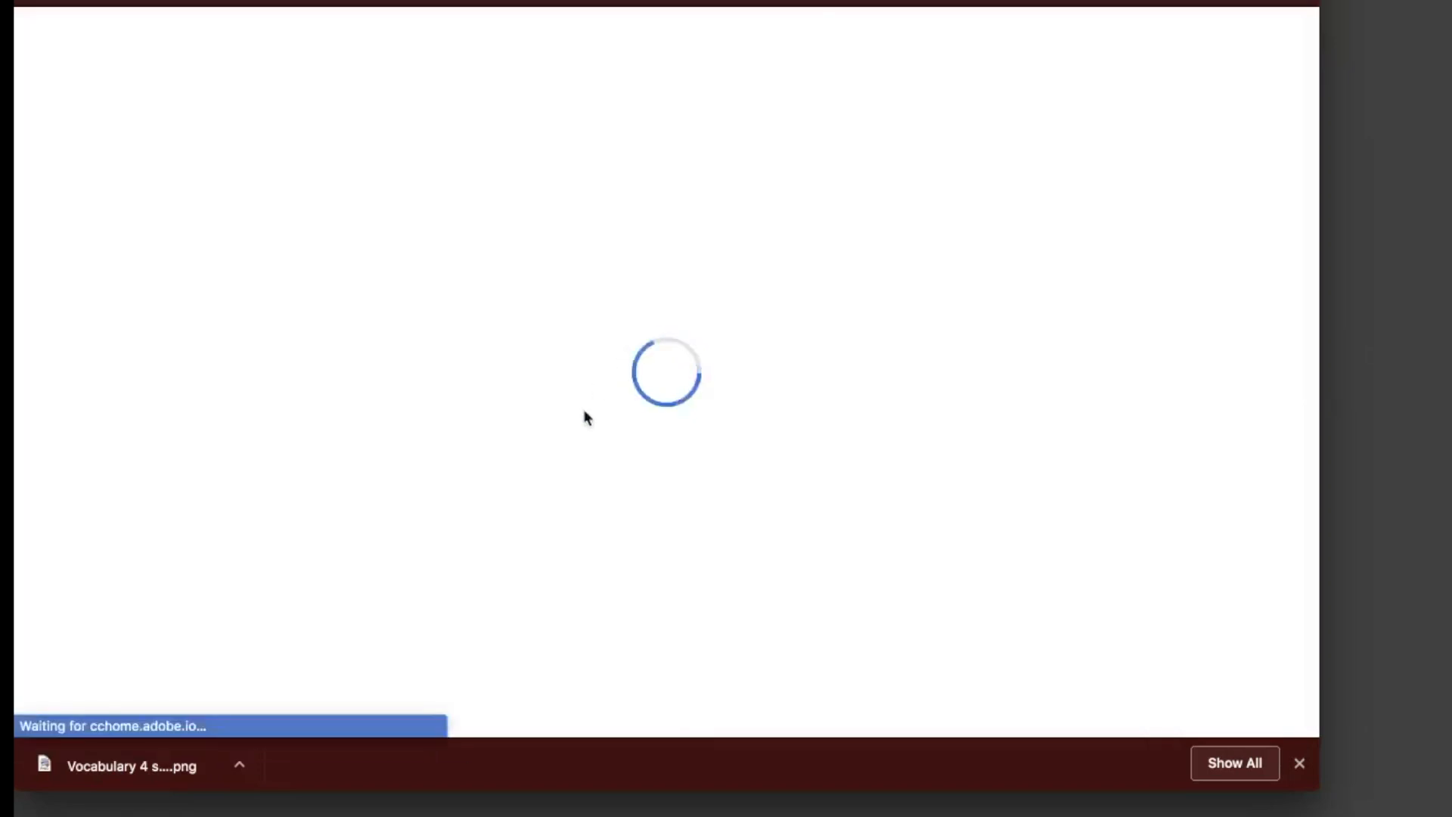
scroll(569, 457, down, 5)
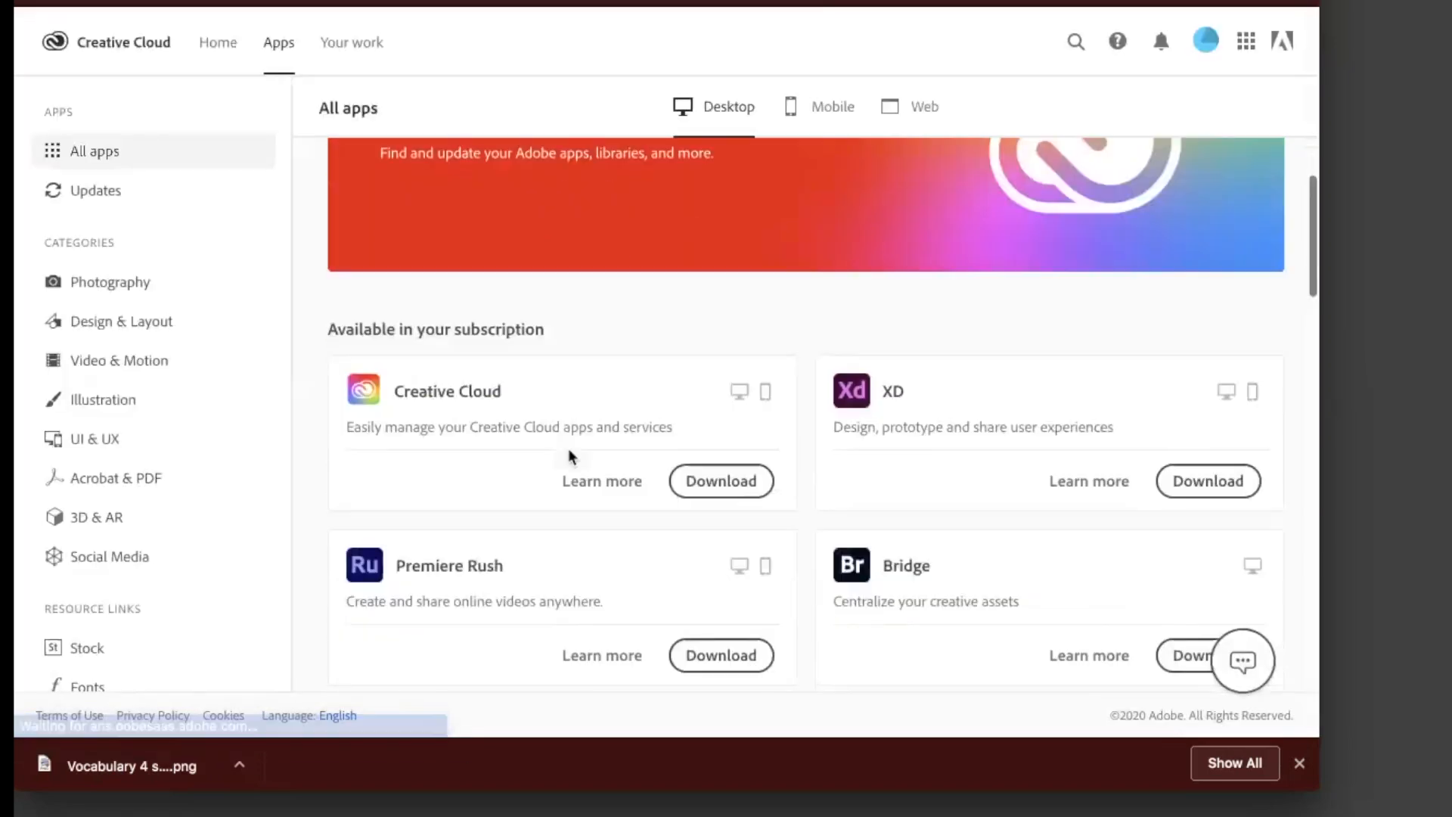
scroll(571, 457, down, 5)
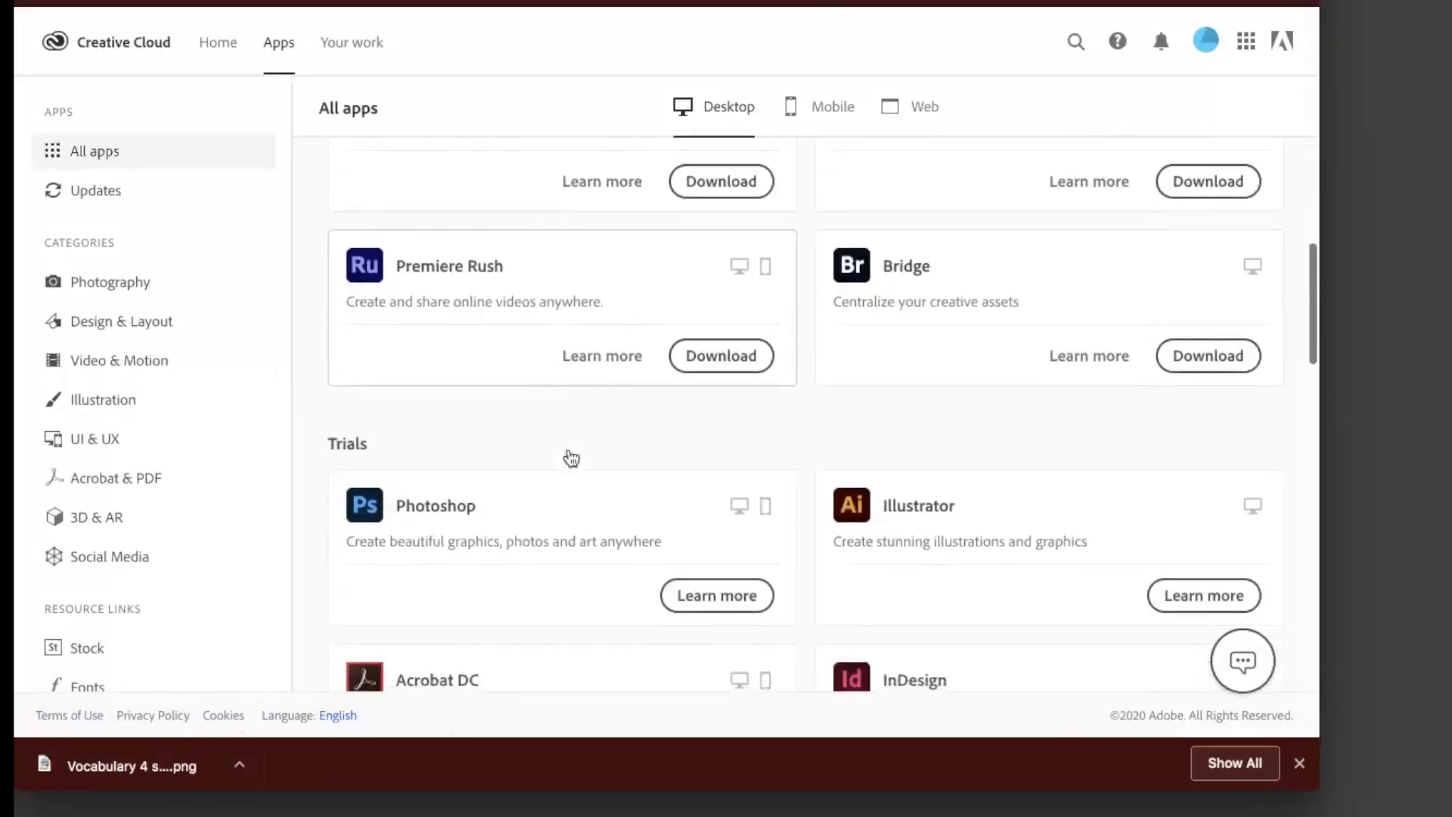
scroll(571, 457, down, 2)
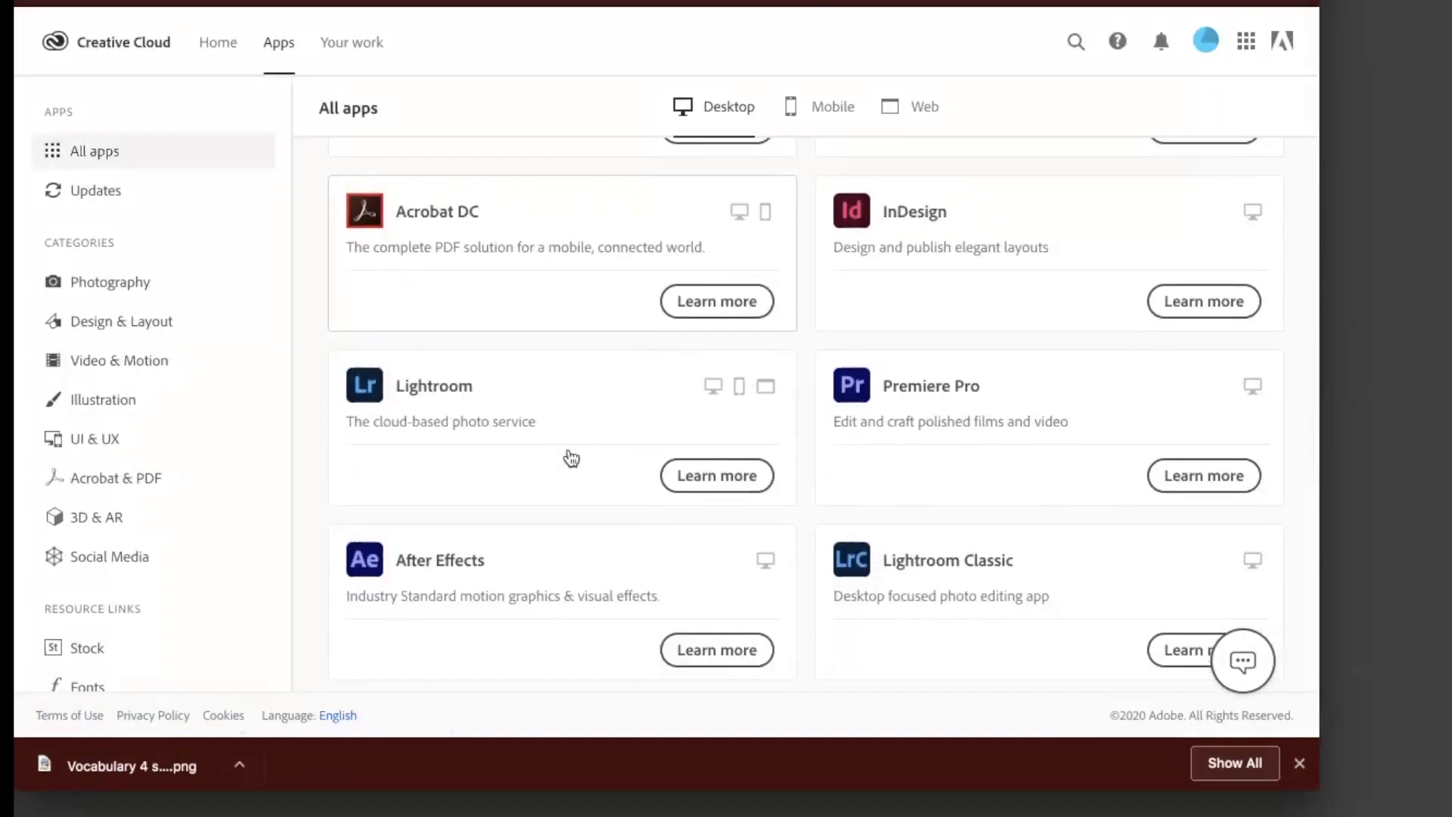
scroll(569, 452, up, 8)
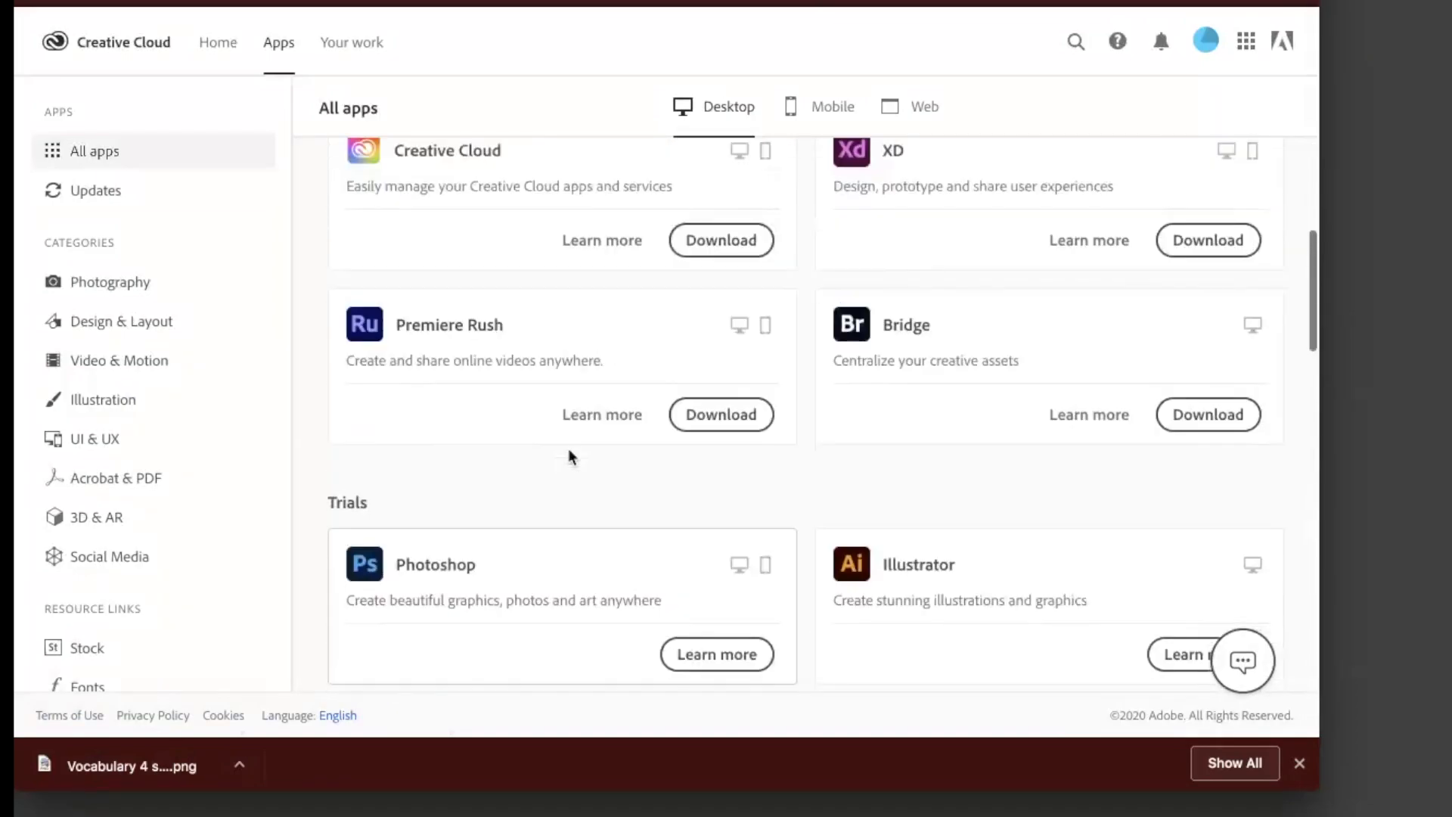
scroll(569, 451, up, 1)
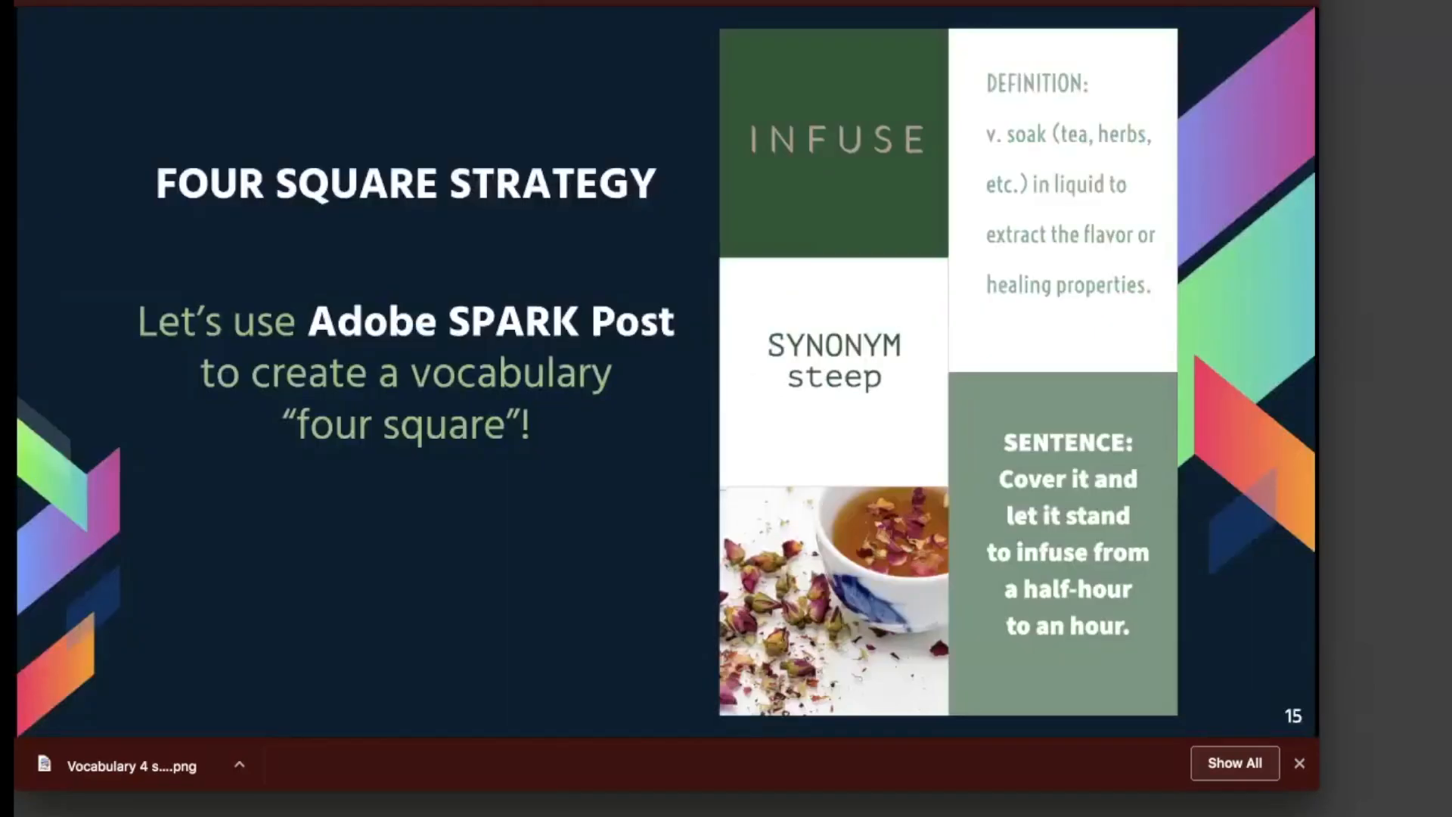
Advance the slideshow to the post-sharing slide and browse its linked "Instructional Spark Posts" folder in Google Drive.
click(484, 298)
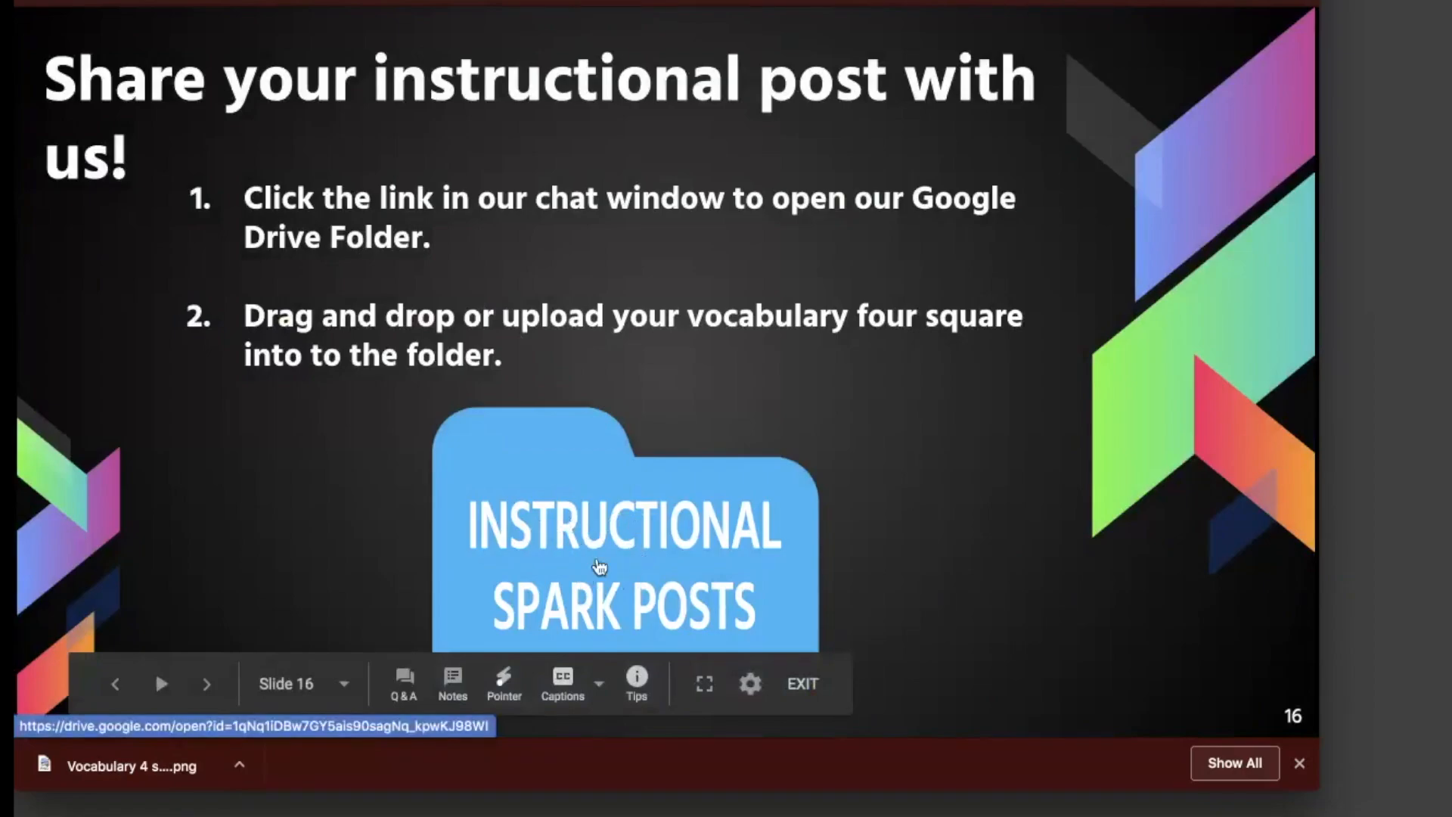
click(598, 568)
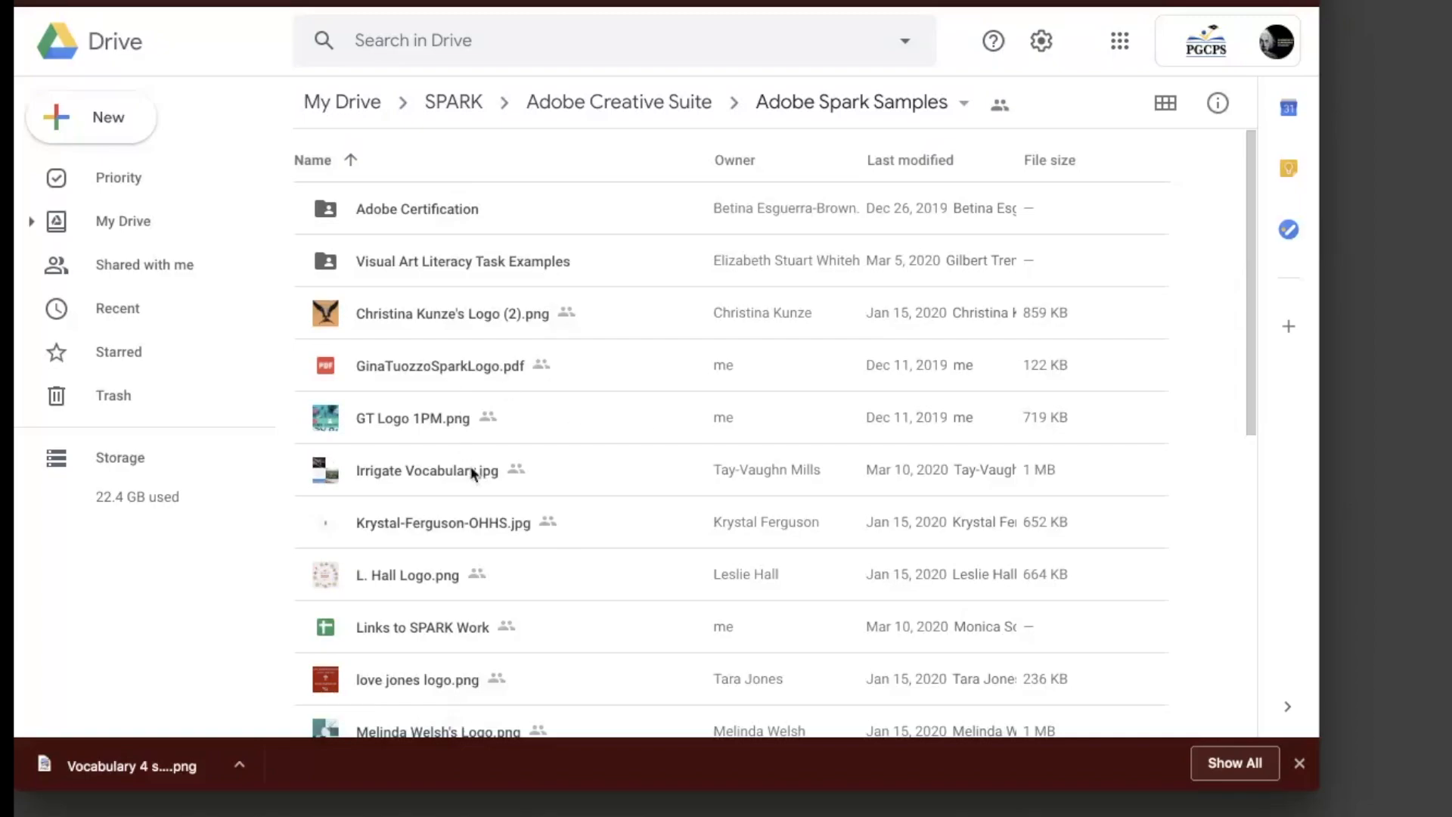
scroll(472, 473, down, 3)
scroll(470, 465, down, 2)
scroll(461, 424, up, 4)
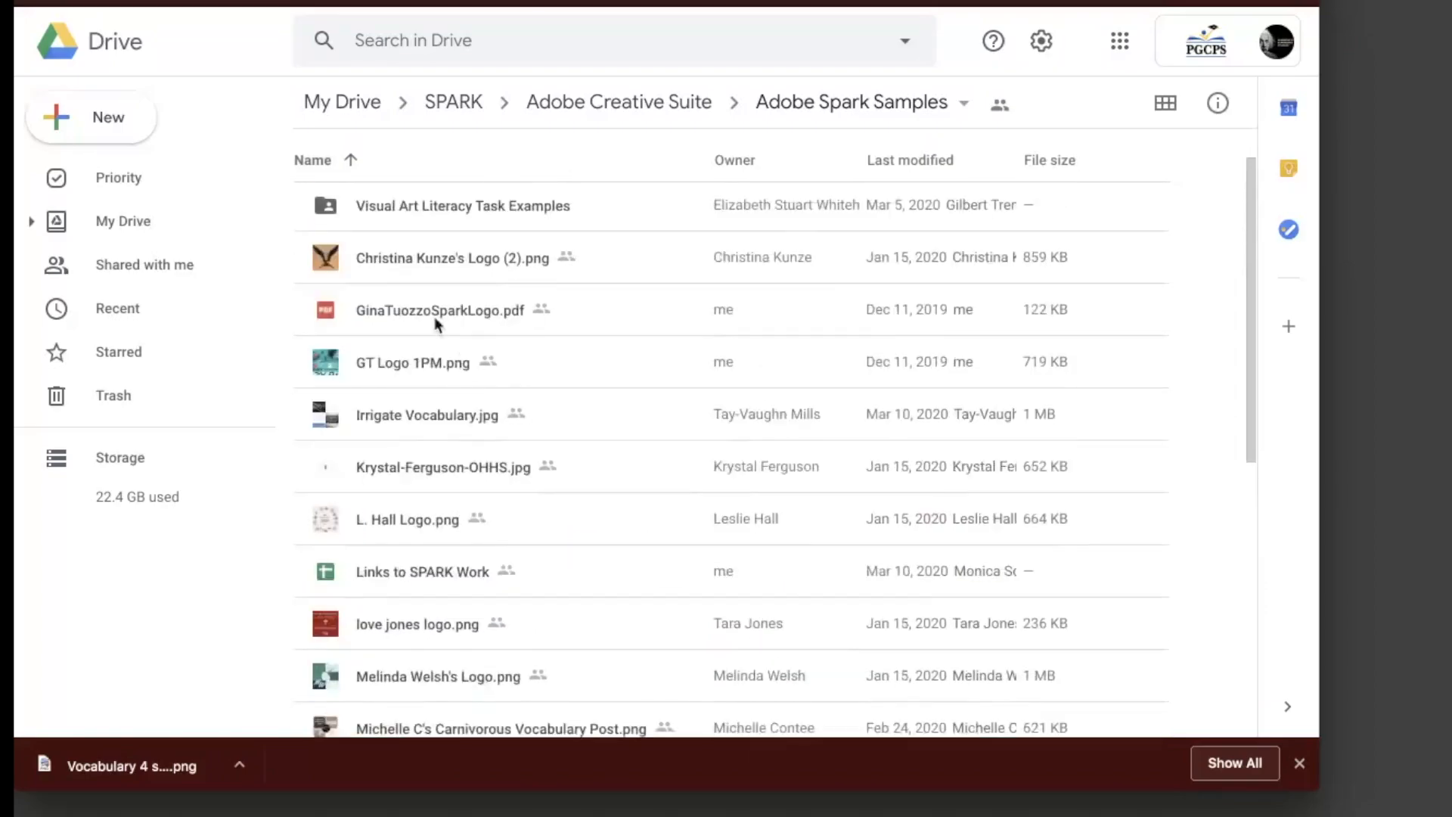
Preview the sample logos and the Irrigate Vocabulary image in the Adobe Spark Samples folder, and return to the file list.
right_click(403, 258)
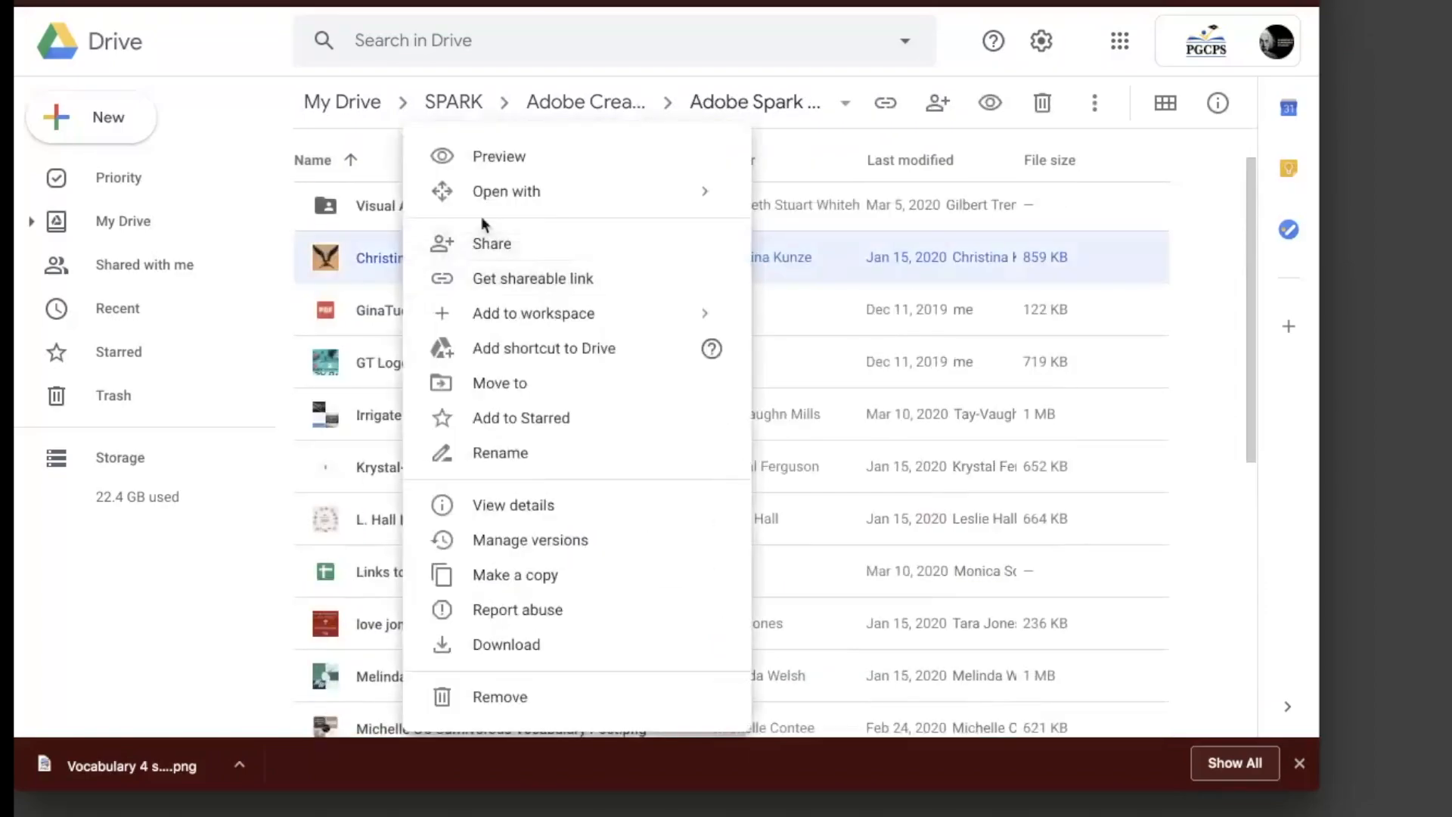
click(497, 173)
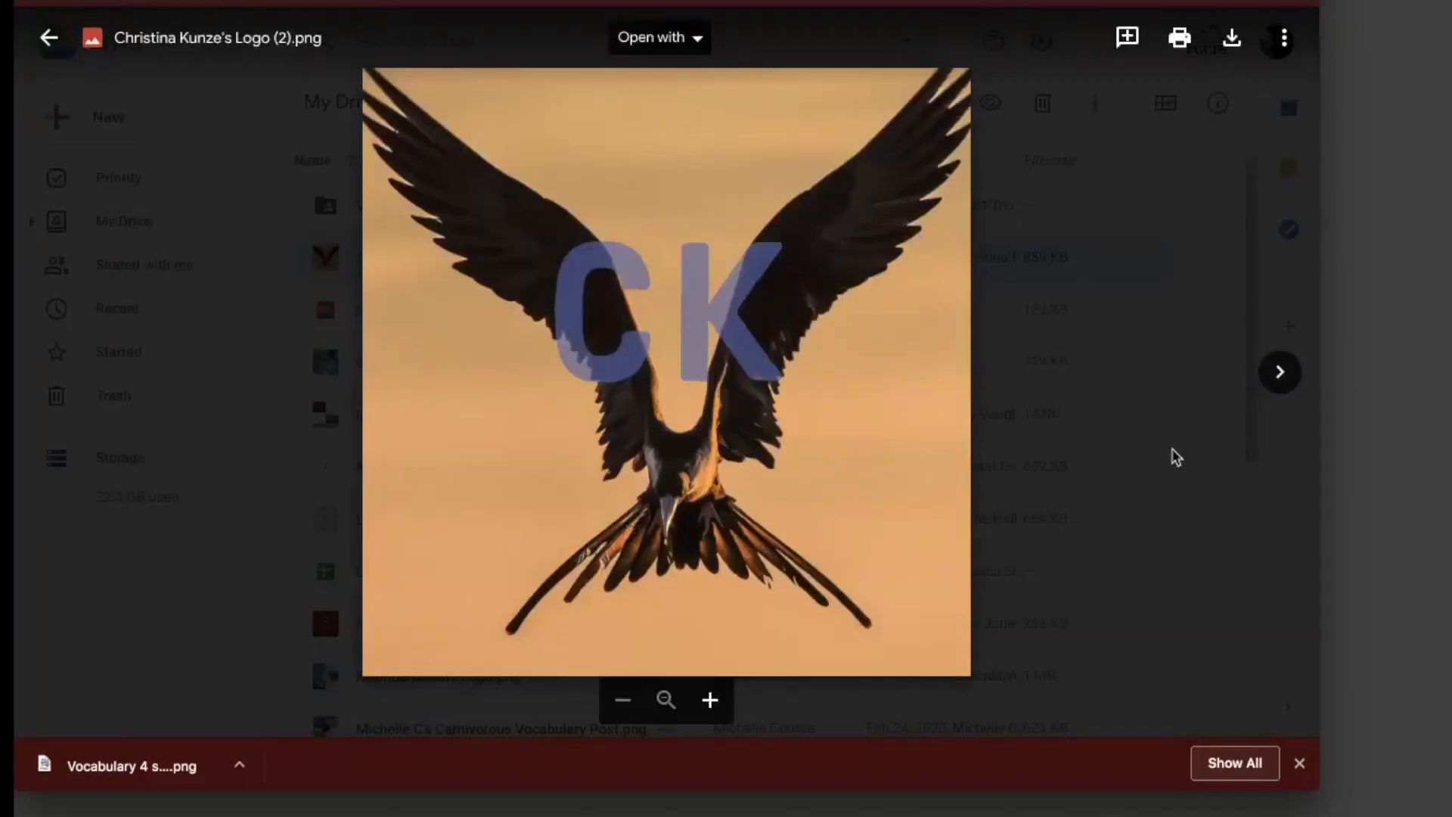
click(1281, 373)
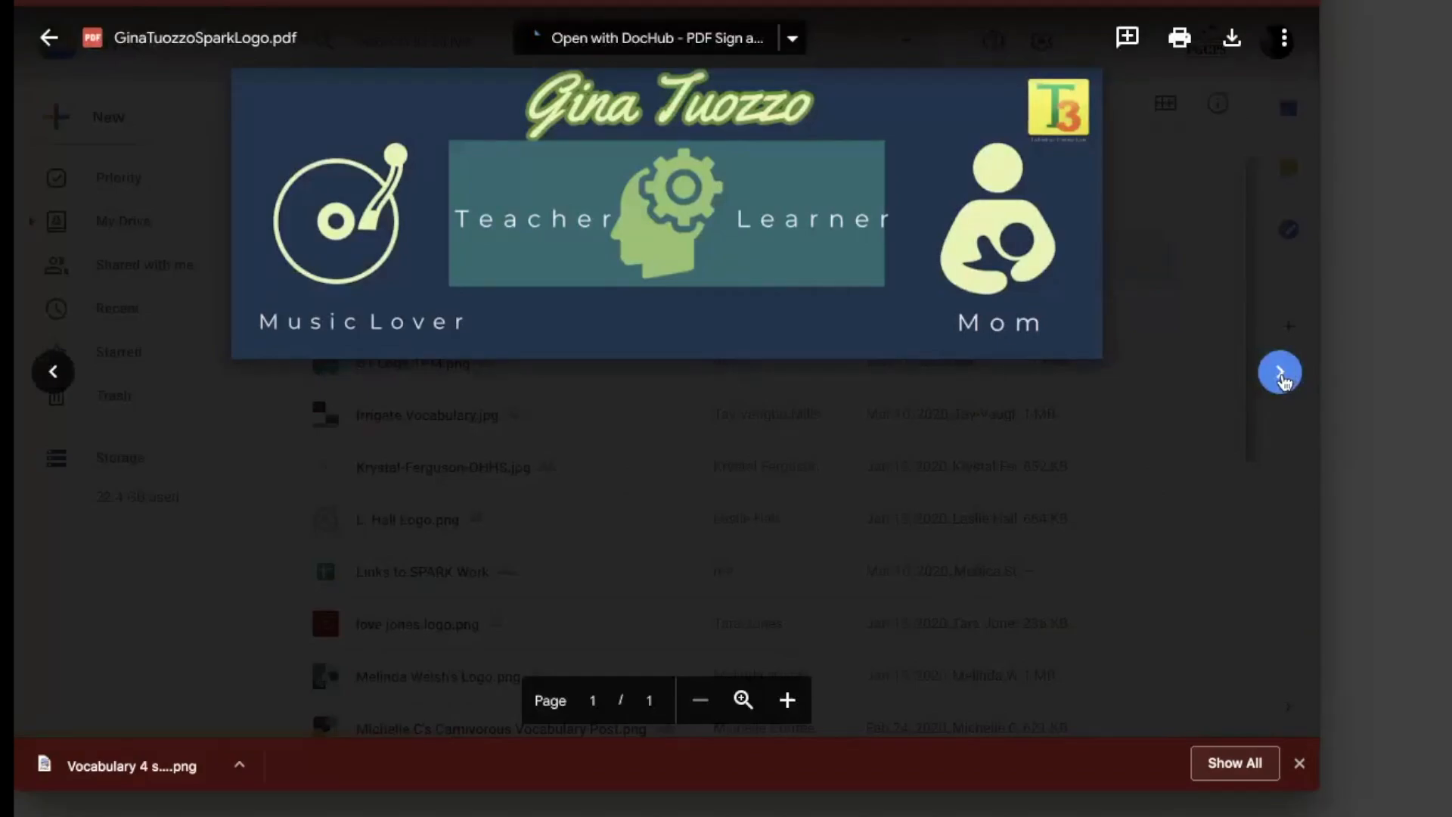
click(1281, 373)
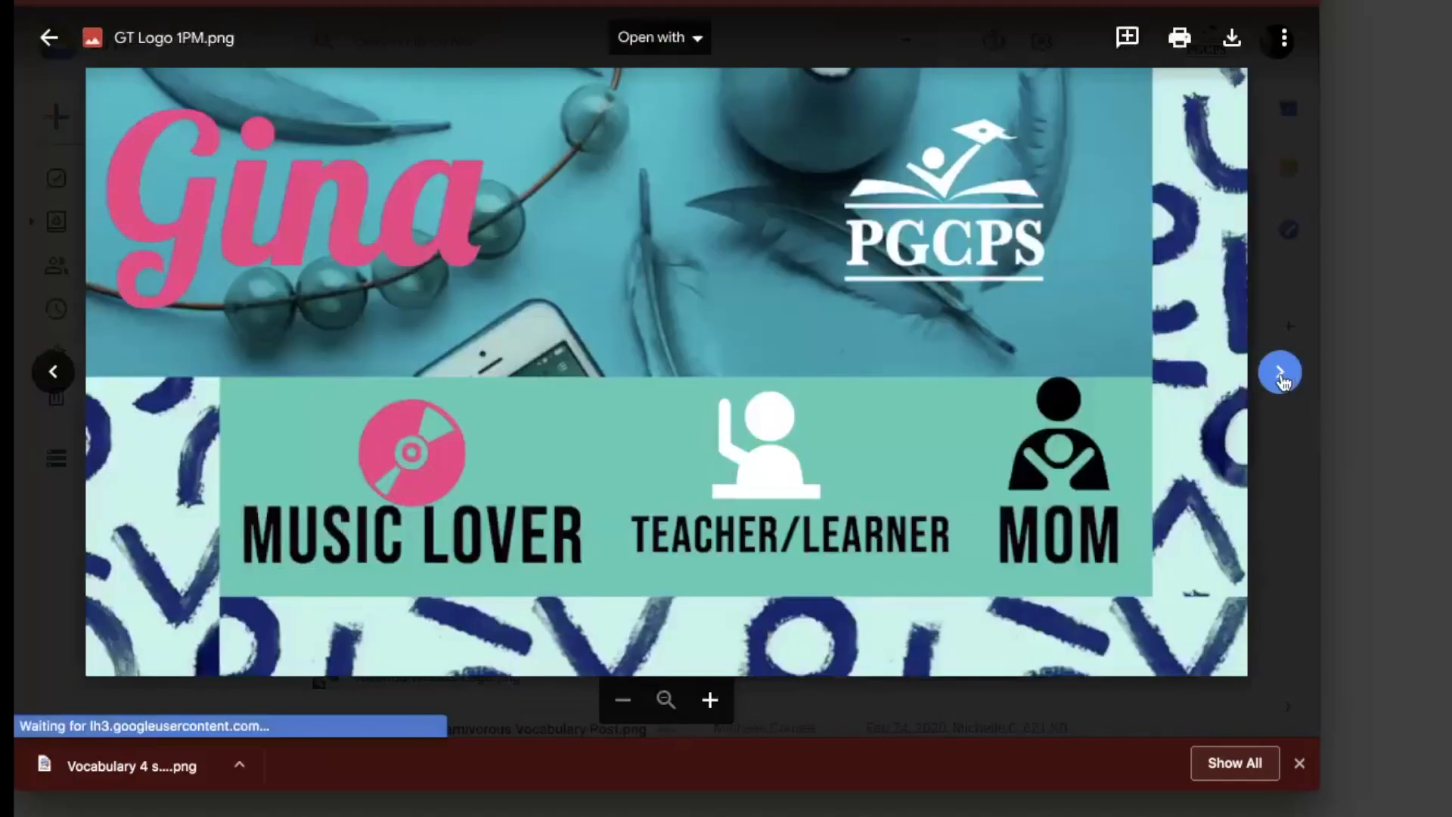
click(1281, 373)
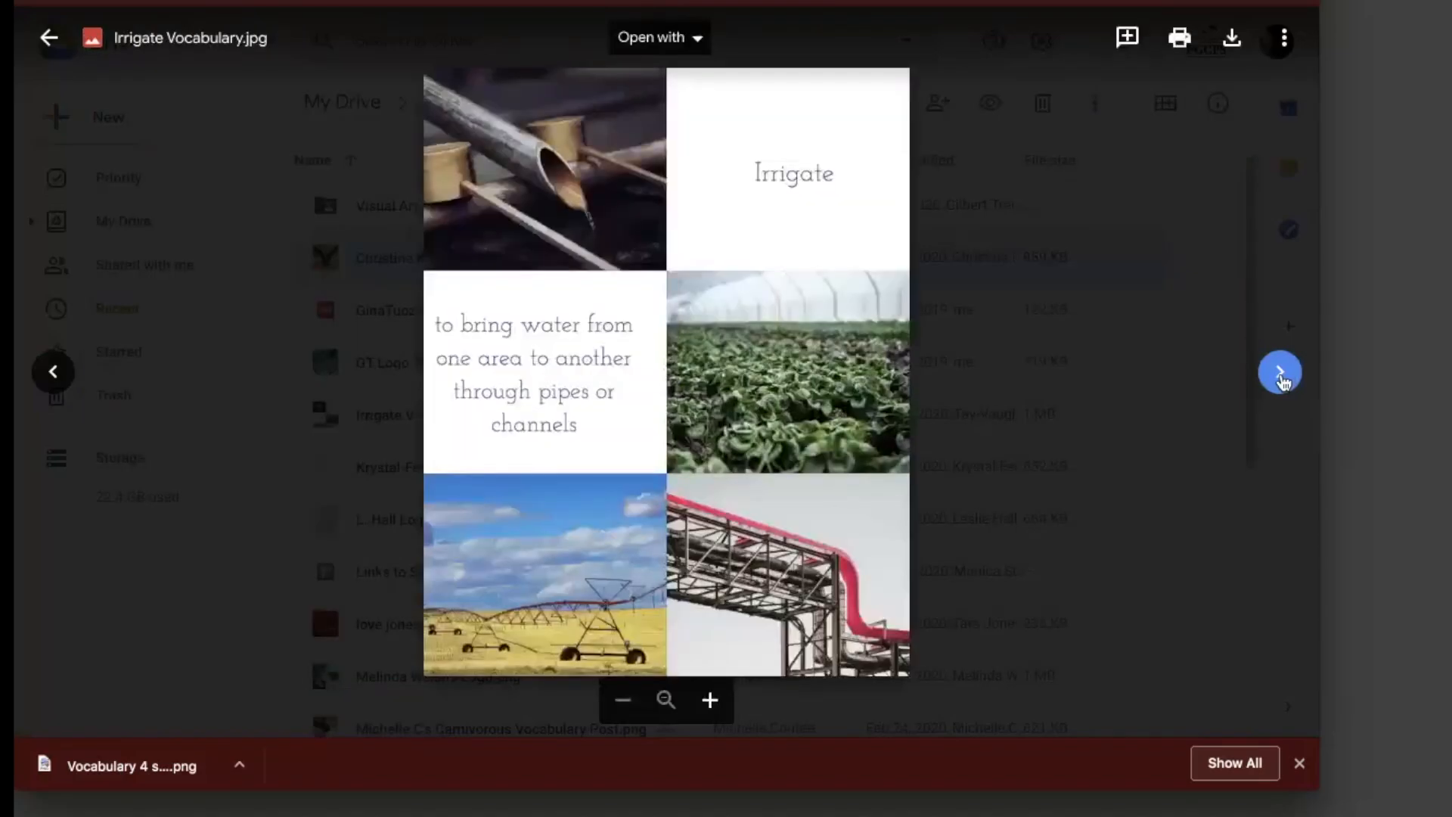
click(1280, 375)
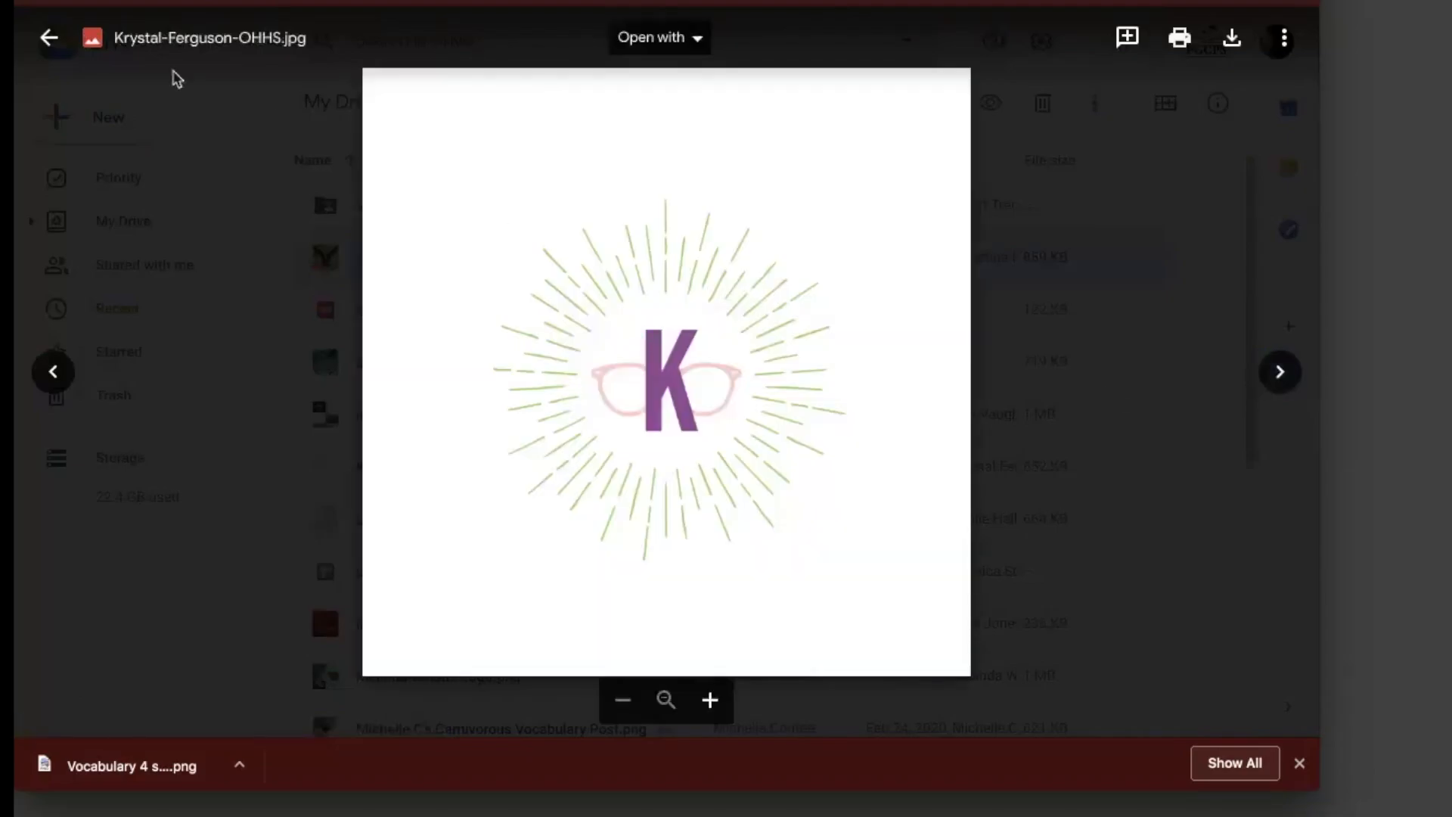
click(49, 38)
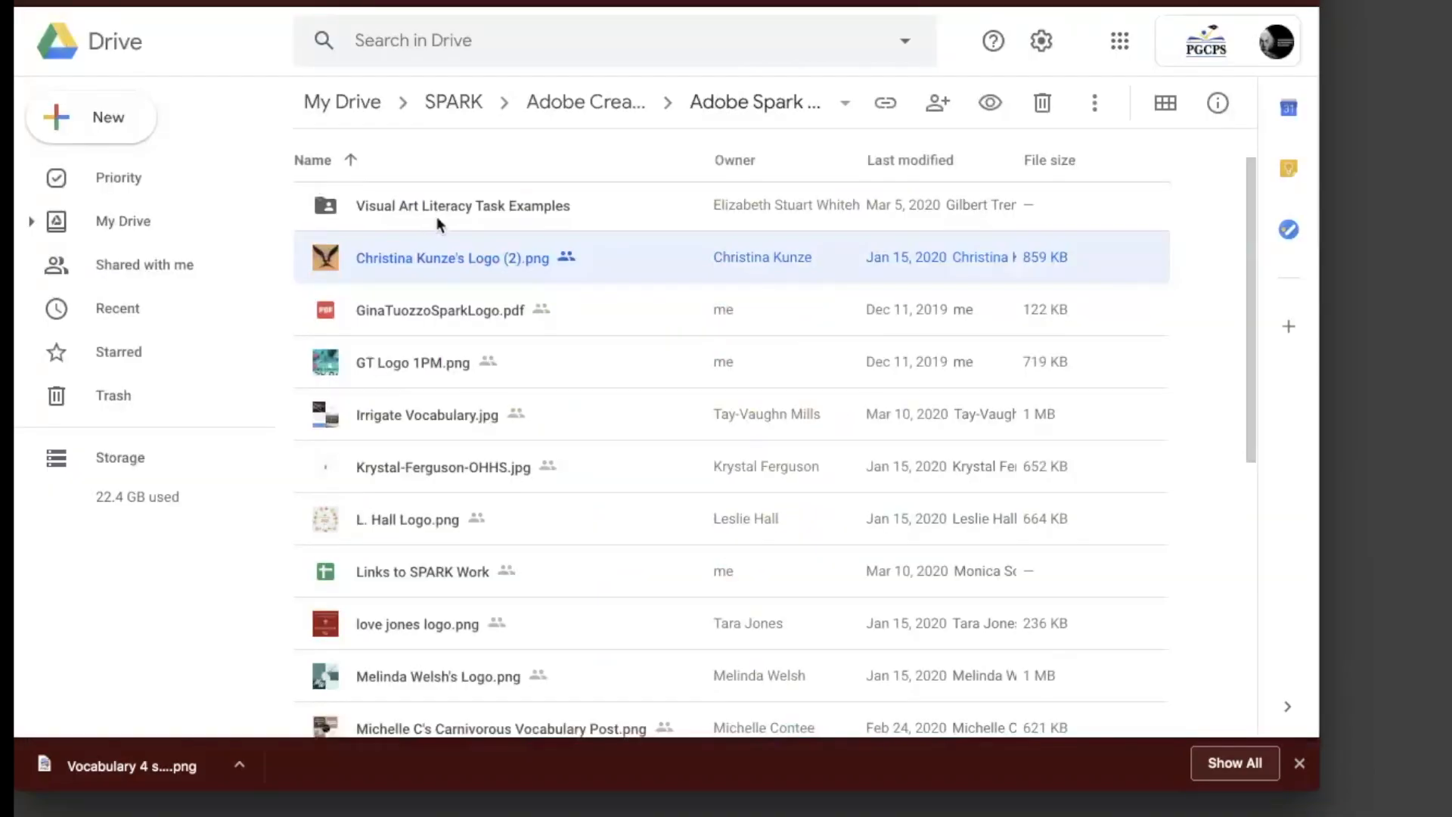
Open the "Links to SPARK Work" sheet in the Visual Art Literacy Task Examples folder and check the Keith Haring analysis link.
double_click(420, 263)
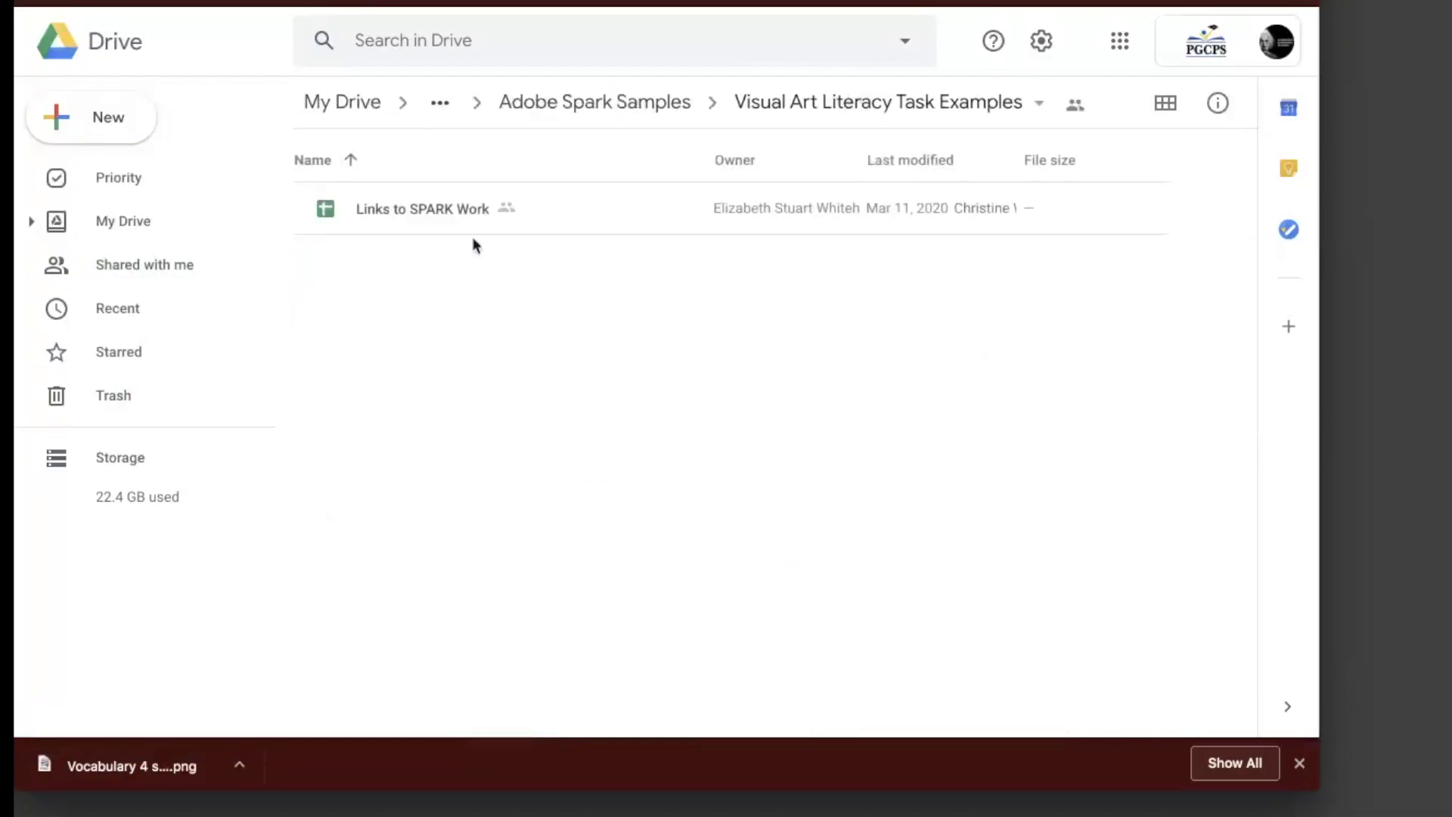
double_click(433, 215)
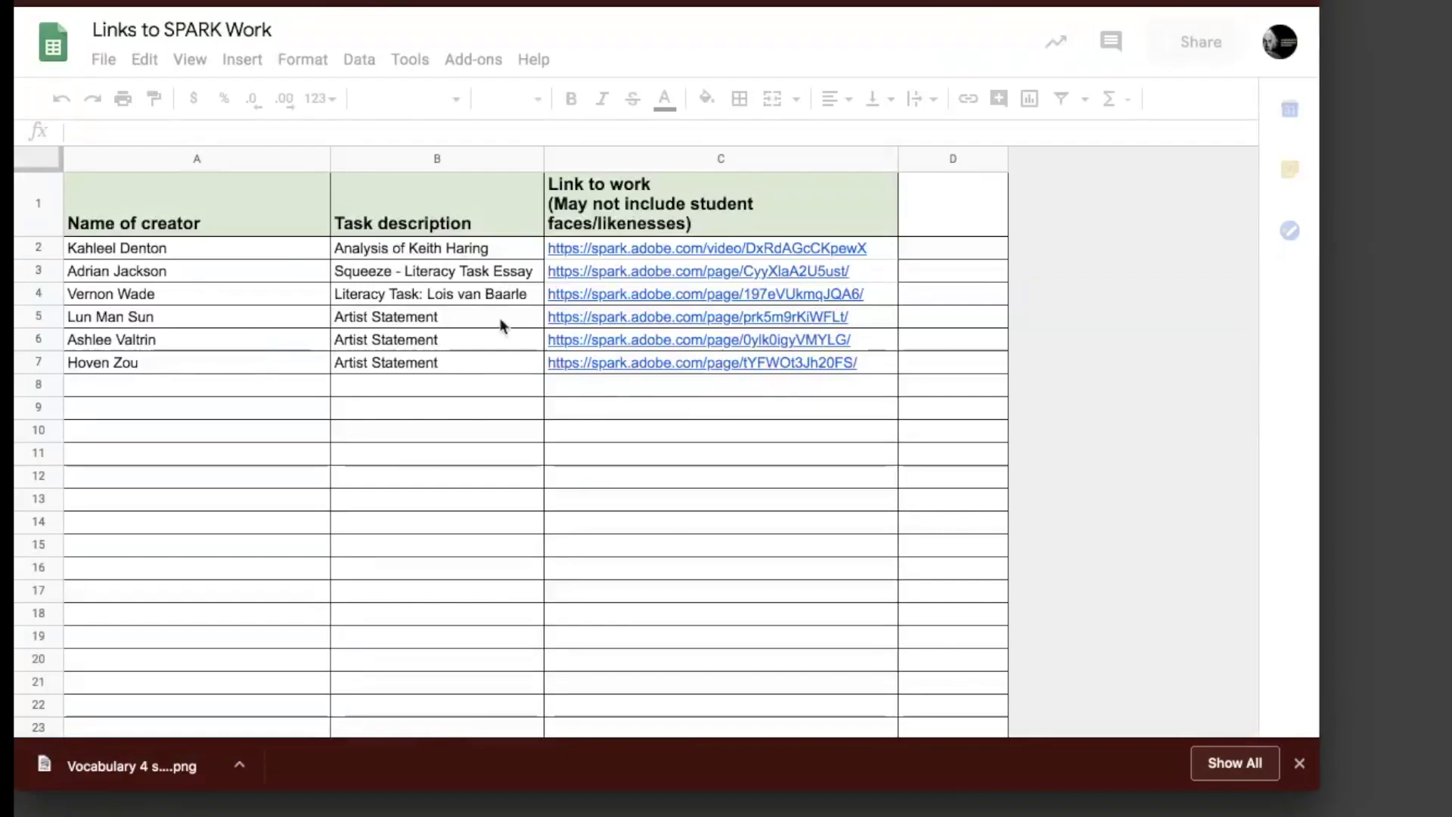
click(649, 237)
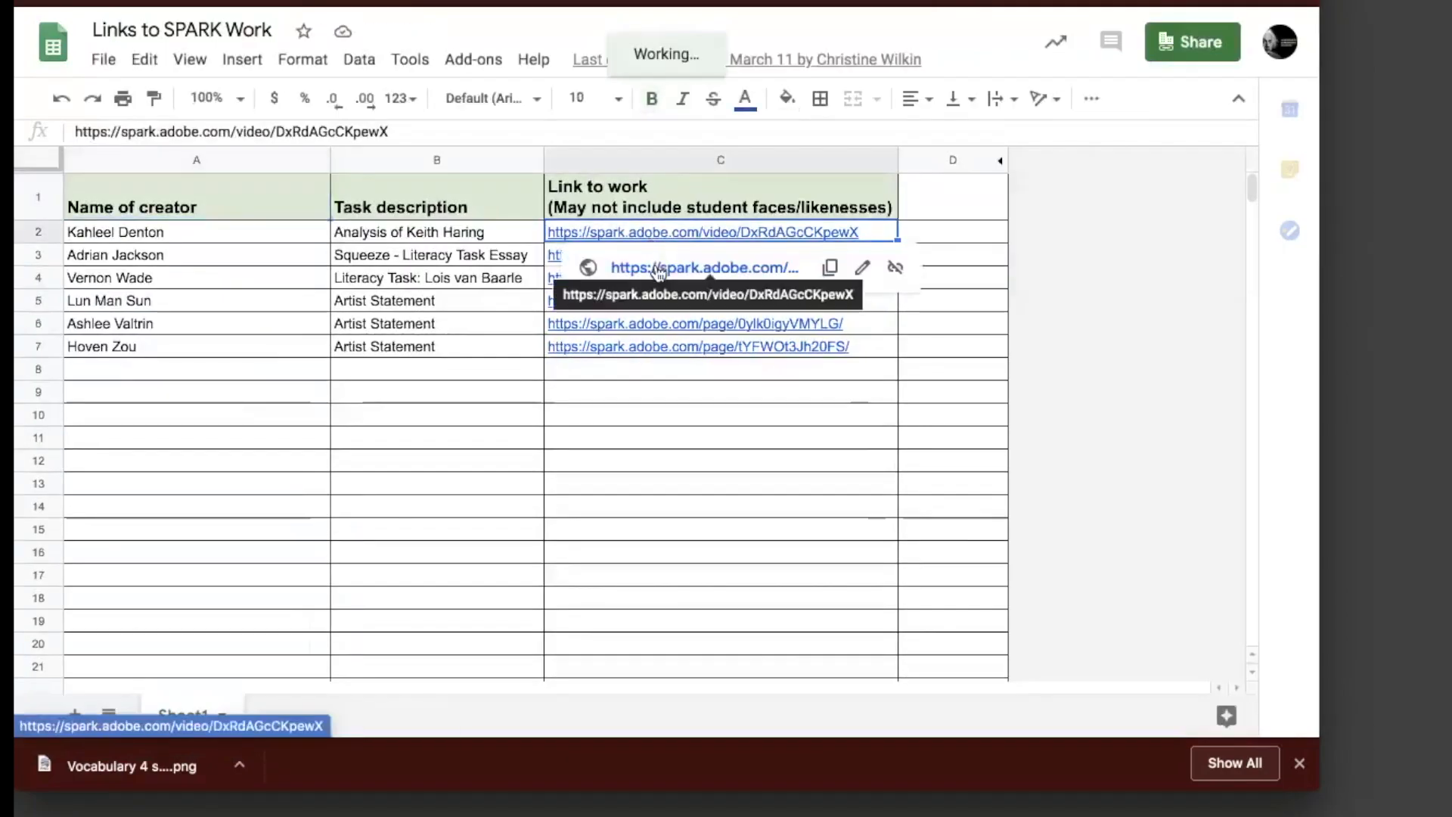
Open the linked Artist Statement page in row 6, read the bio and both statements to the end, and return to the sheet.
click(652, 327)
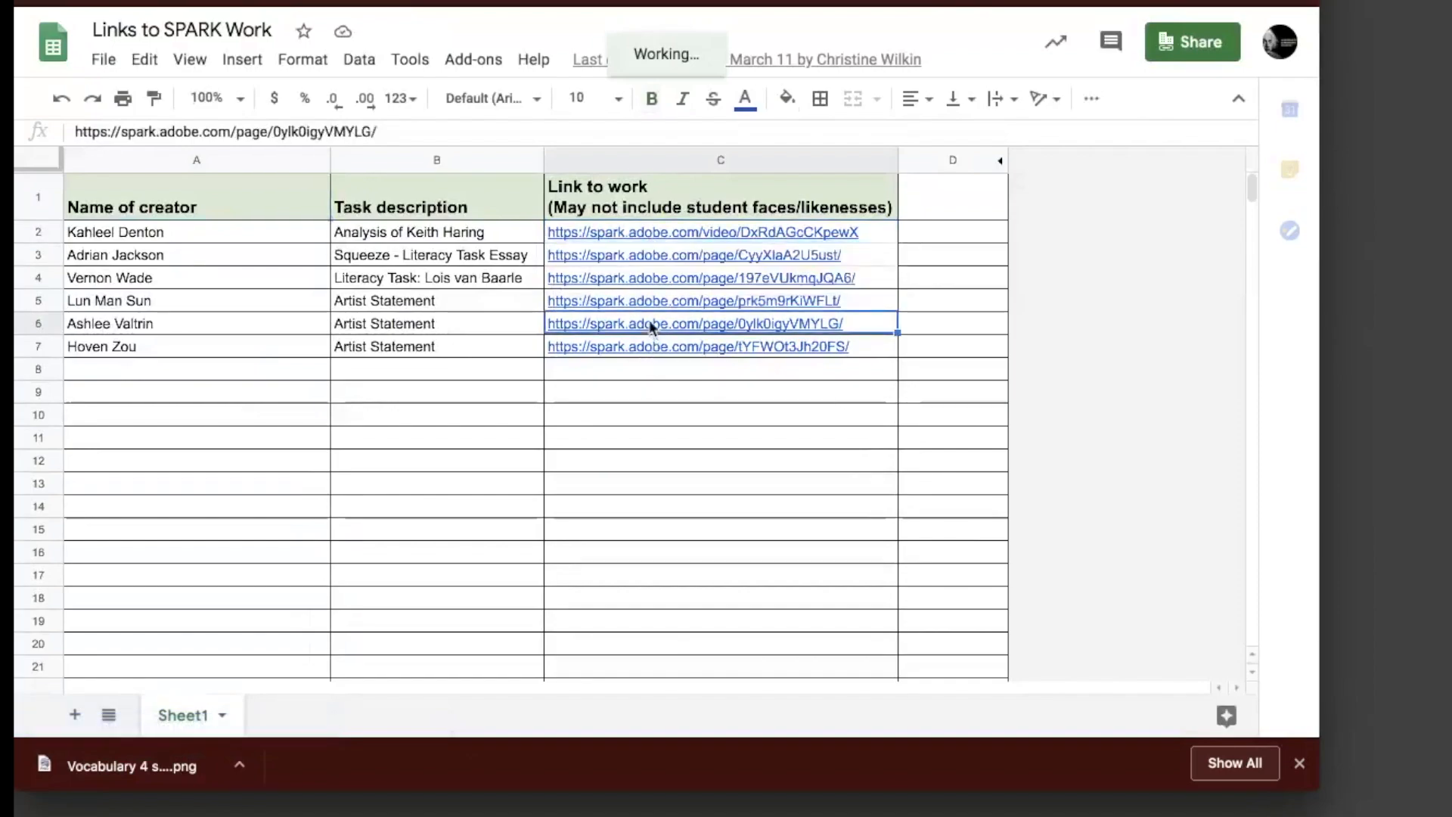
click(666, 360)
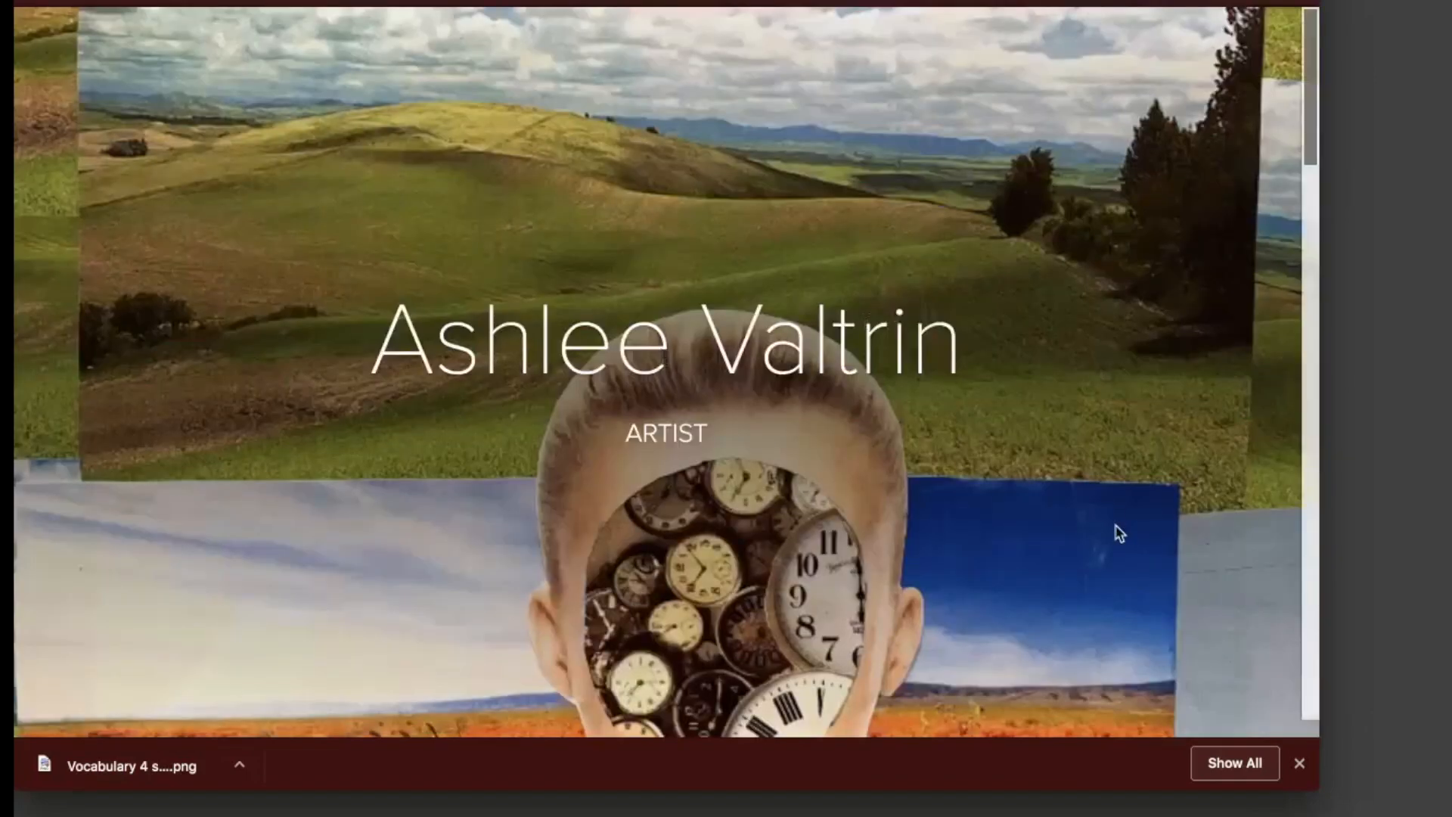
scroll(1067, 587, down, 3)
scroll(1068, 589, down, 7)
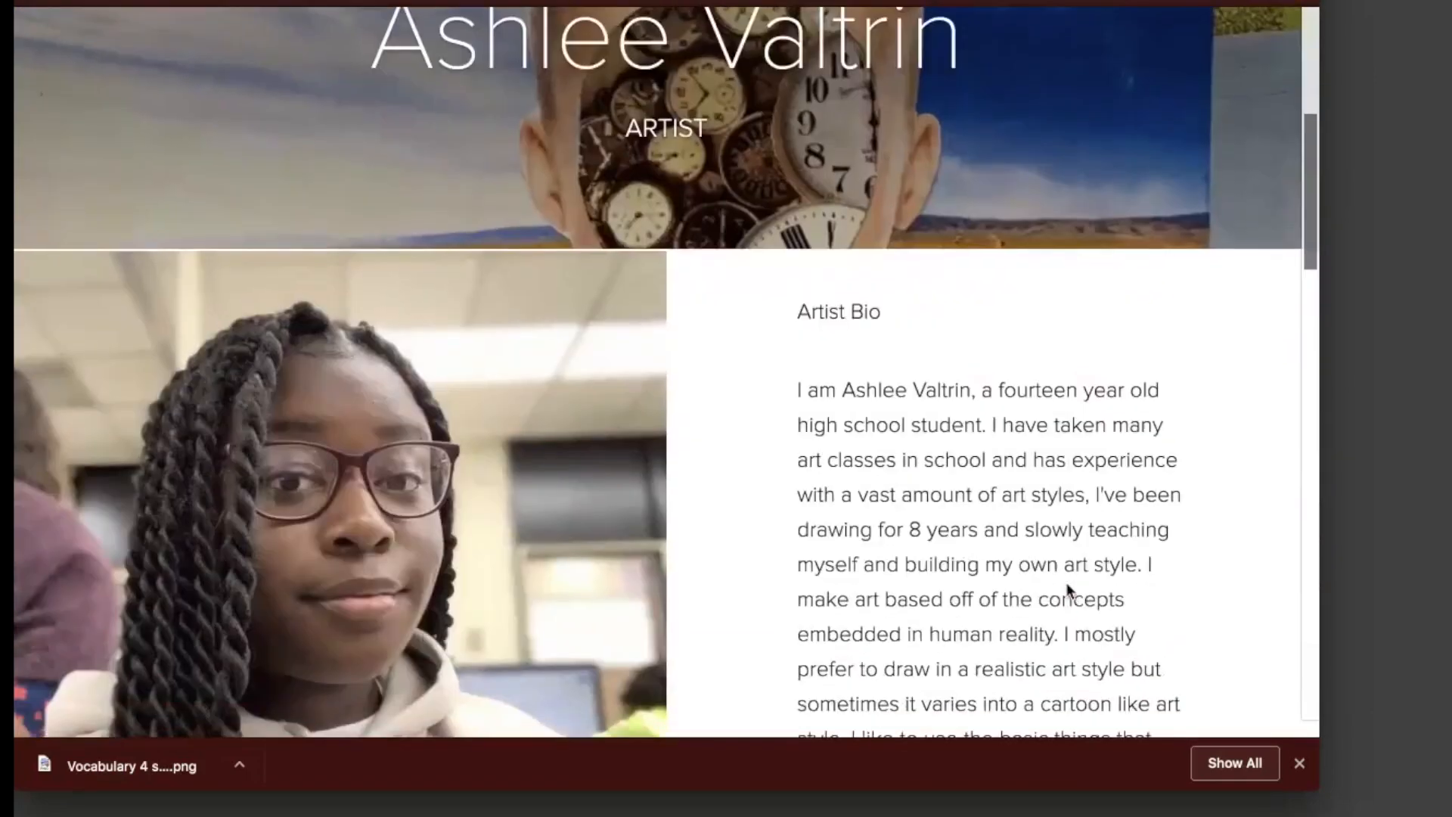
scroll(1067, 588, down, 10)
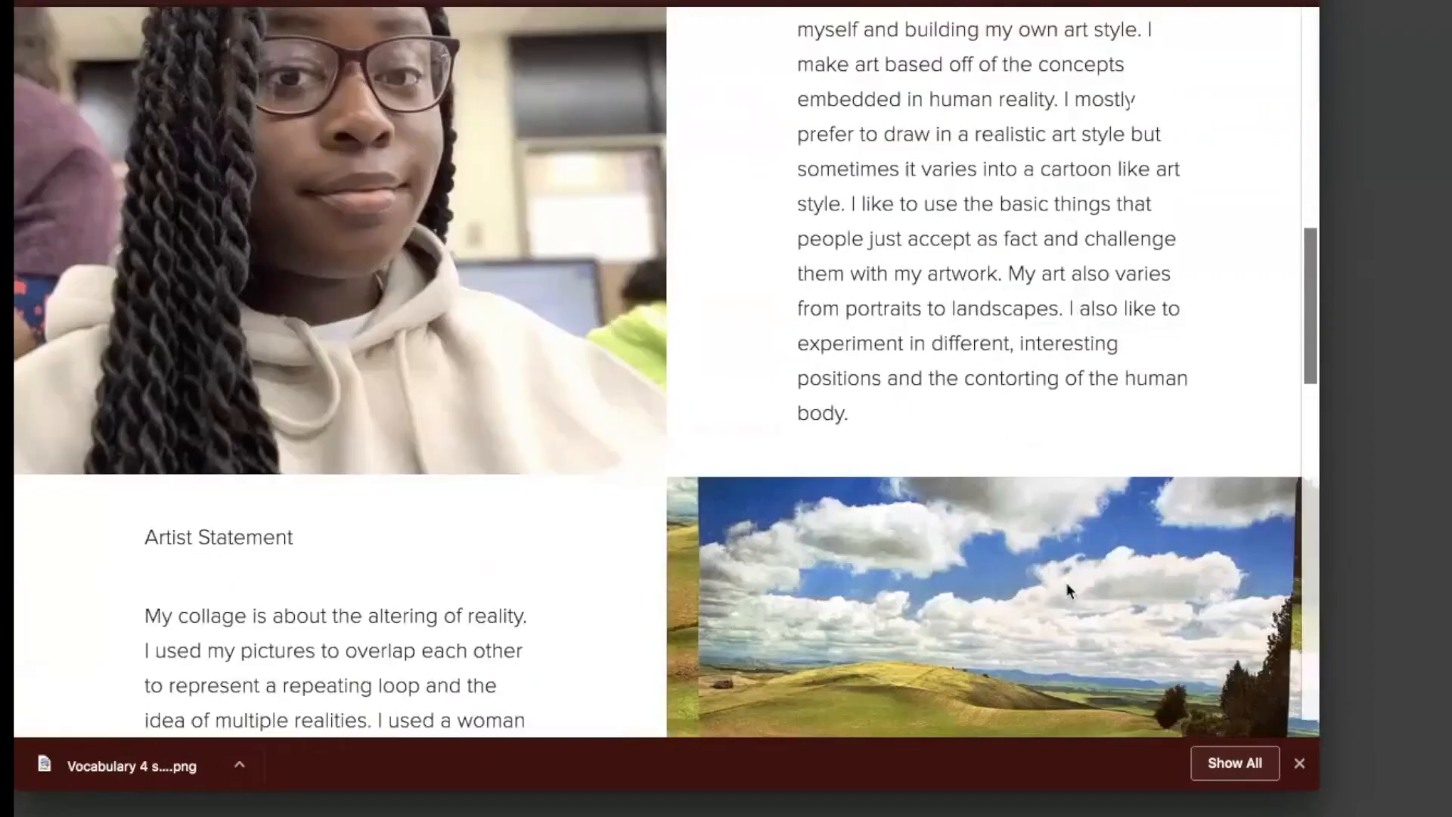
scroll(1067, 586, down, 10)
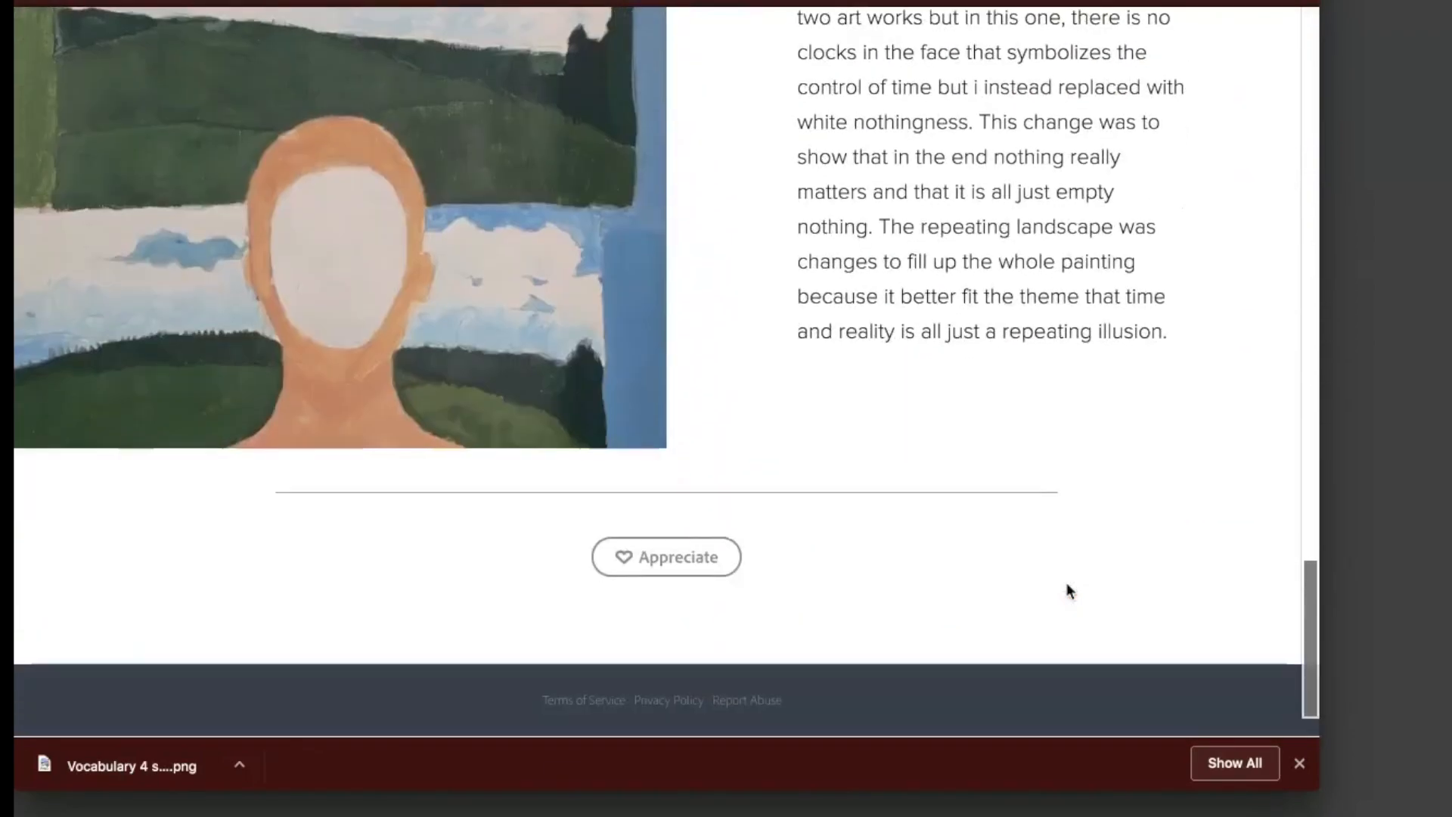
scroll(1068, 590, up, 3)
scroll(1066, 586, up, 10)
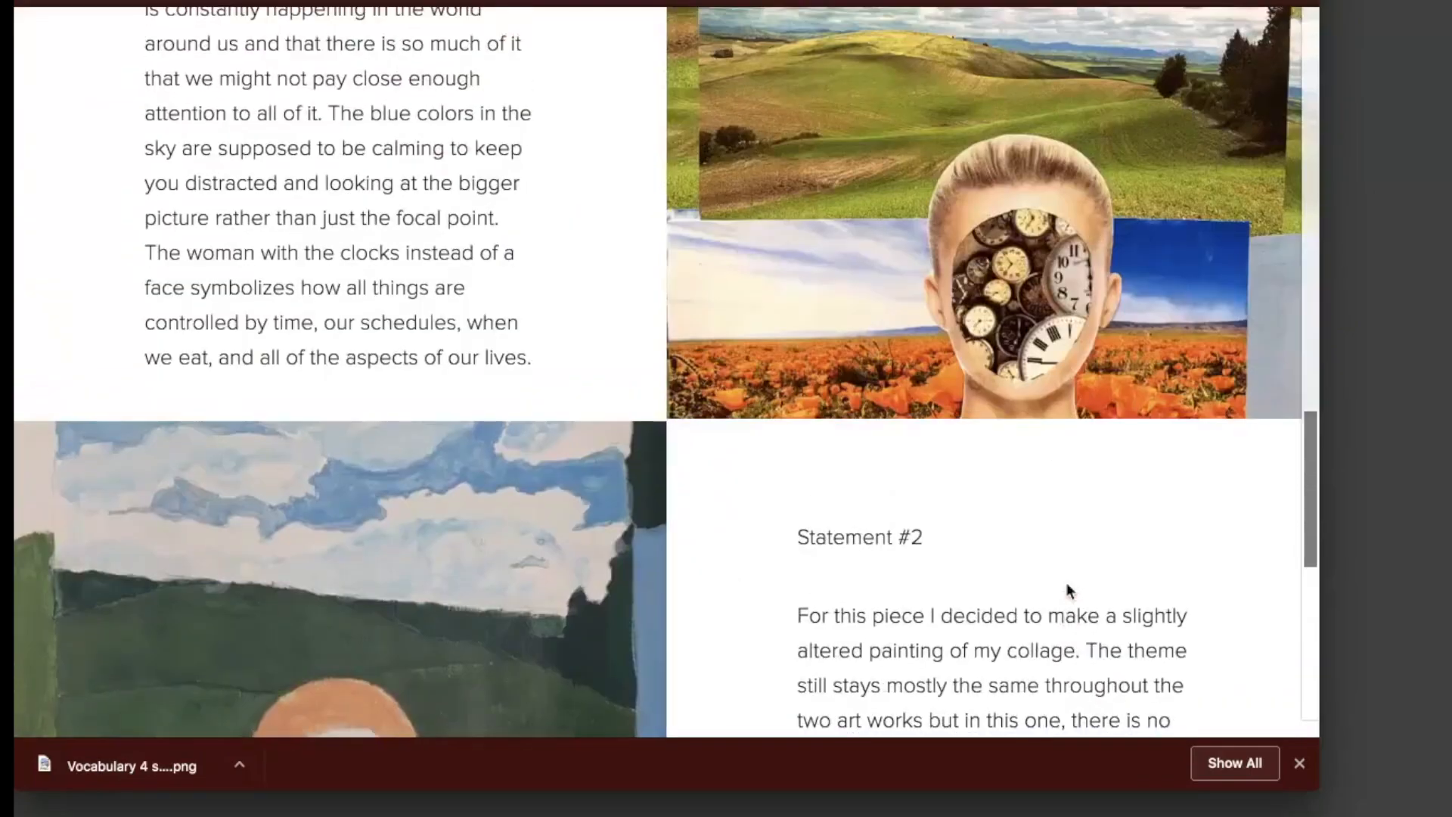
scroll(1068, 588, up, 8)
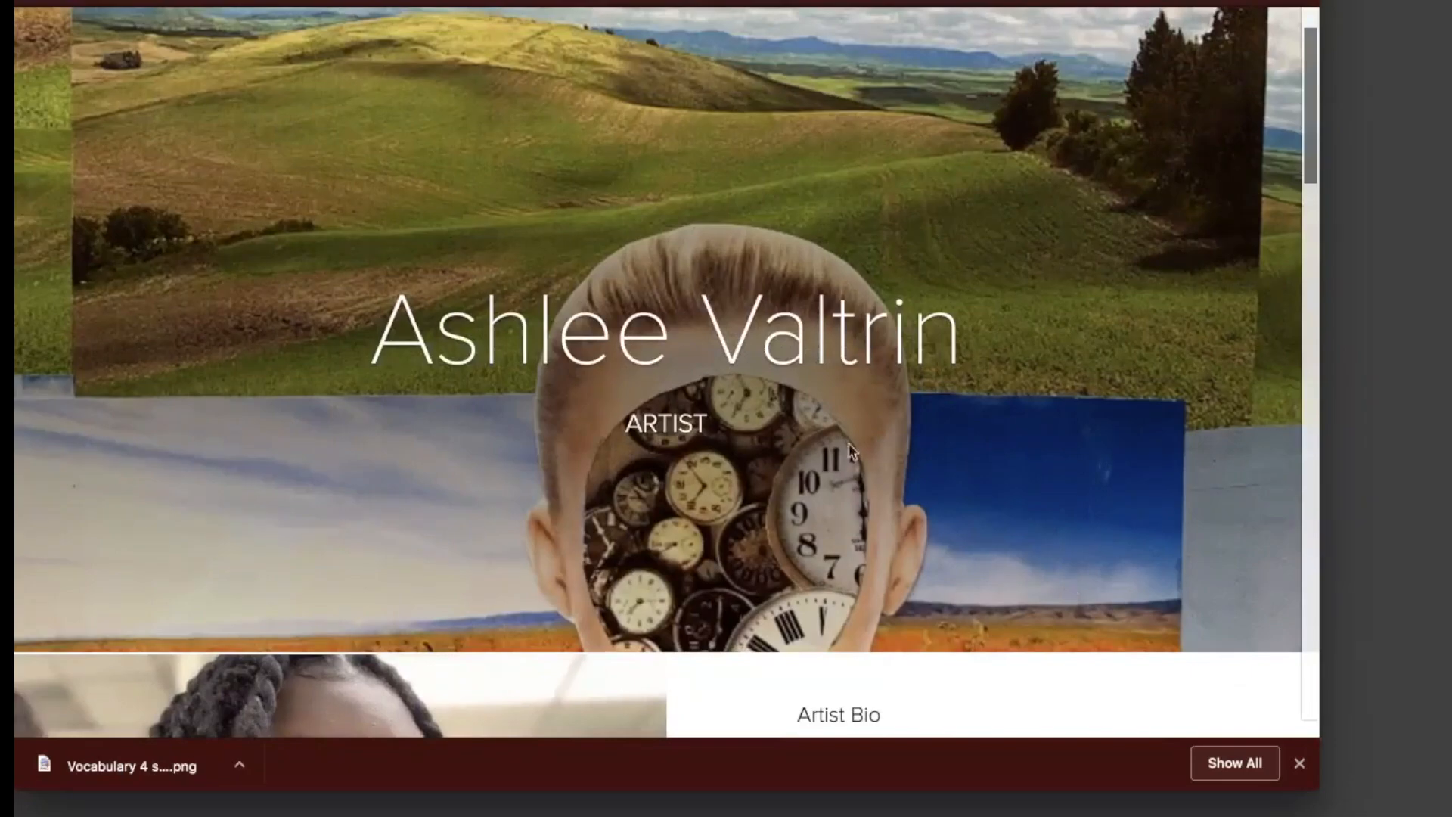
scroll(808, 468, down, 5)
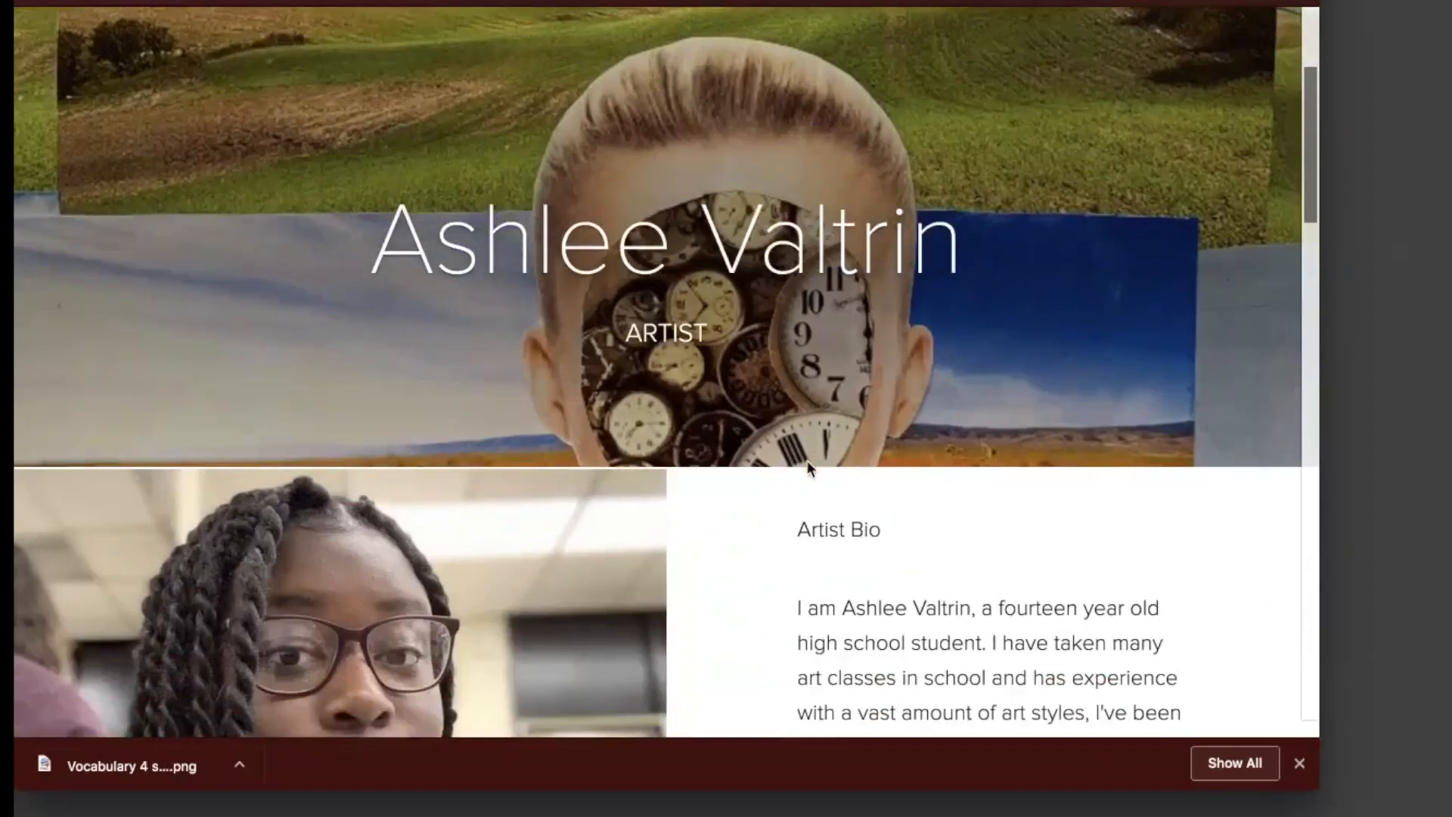
scroll(808, 467, down, 8)
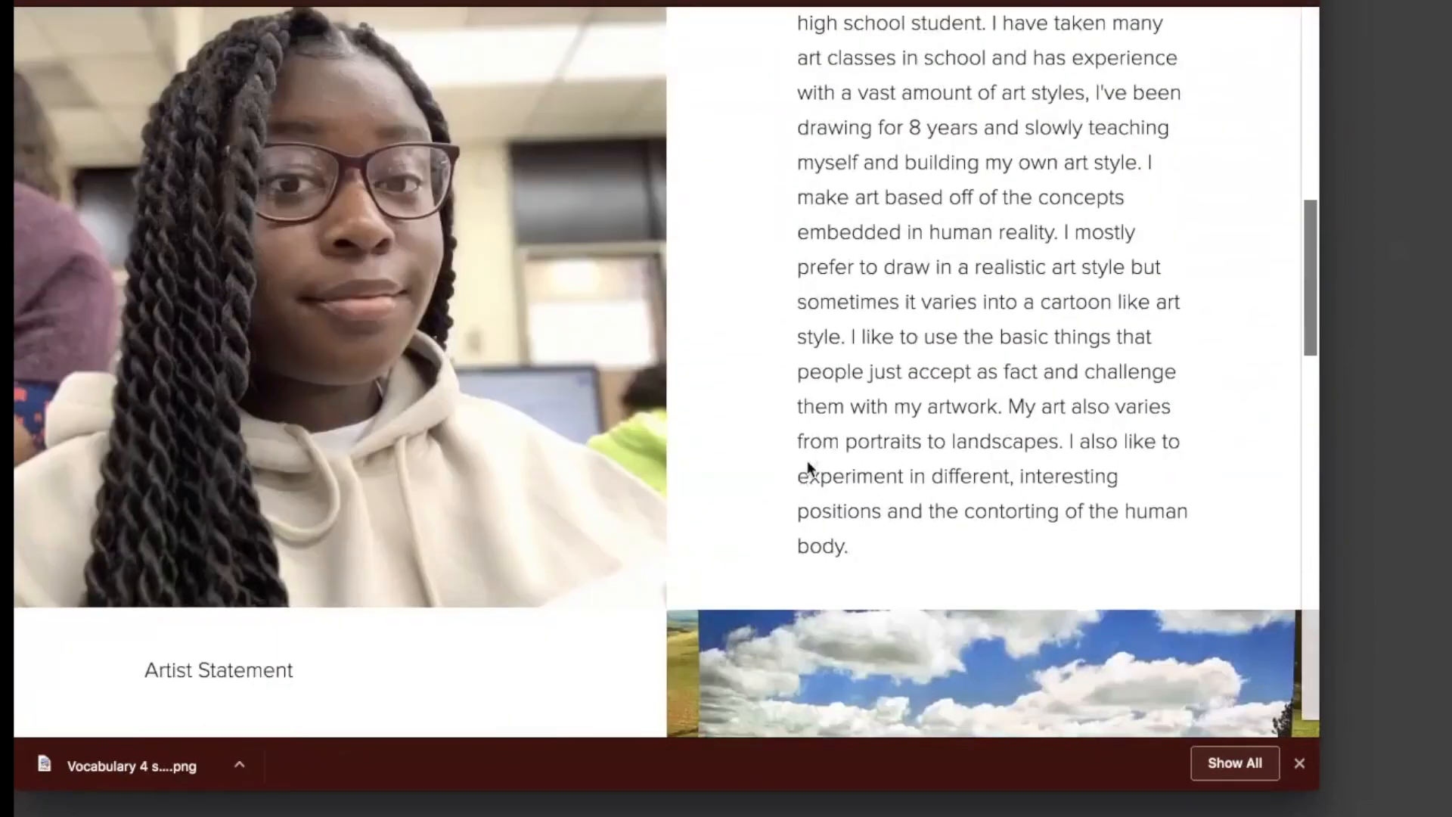
scroll(808, 467, down, 15)
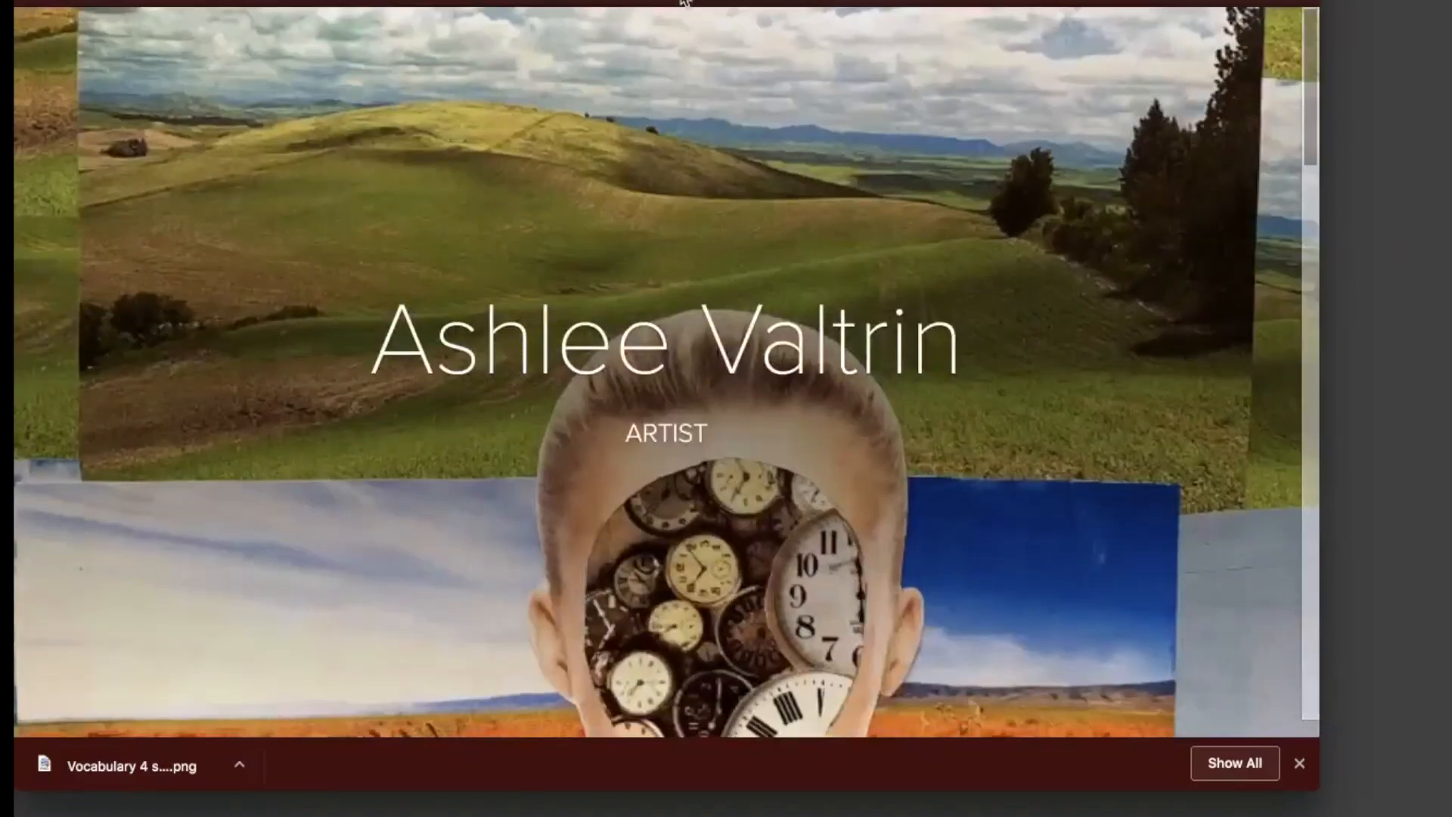
click(568, 3)
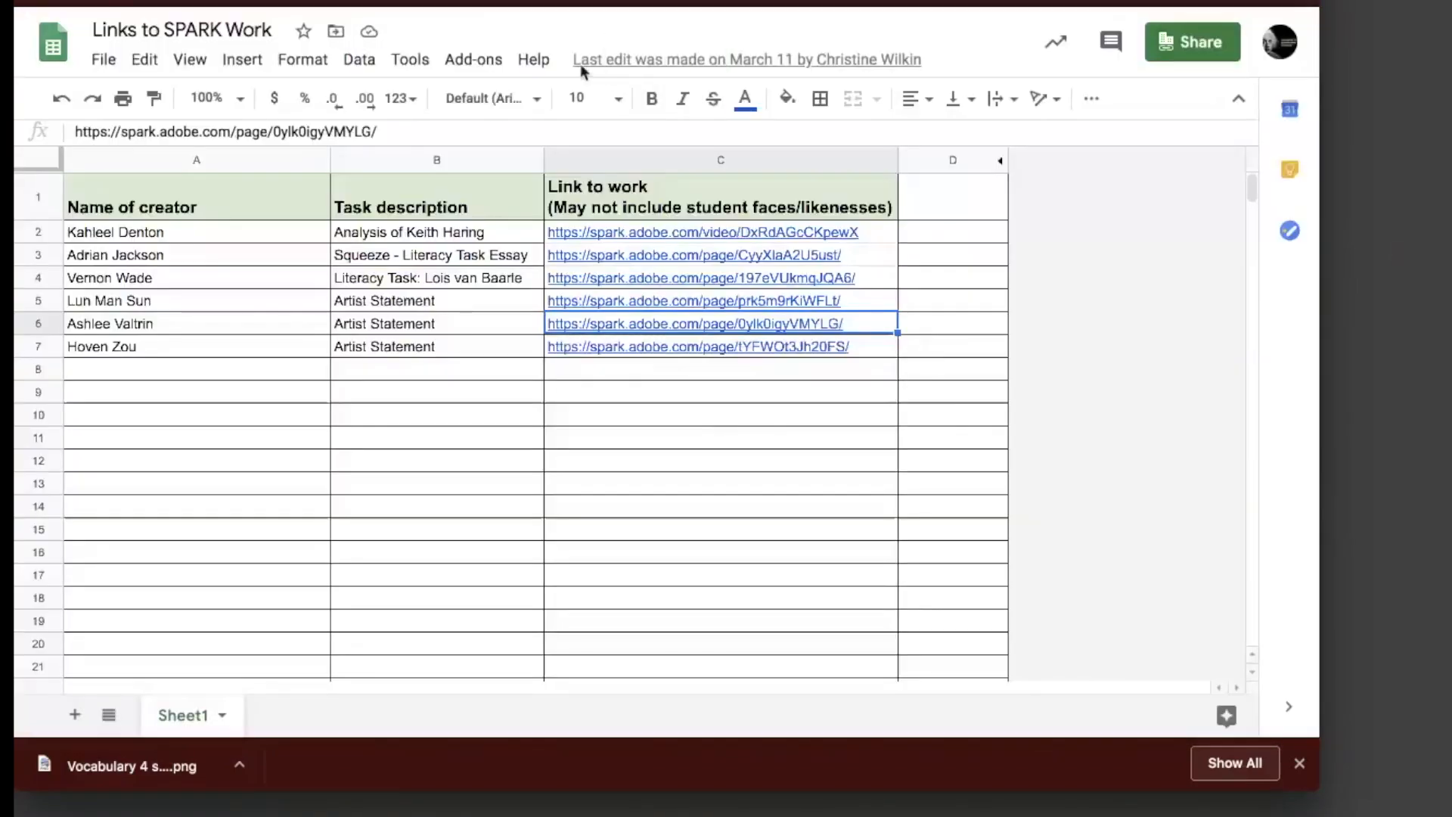
Open the "Literacy Task: Lois van Baarle" page from row 4, read through its "Citrus" analysis, and return to the sheet.
click(682, 348)
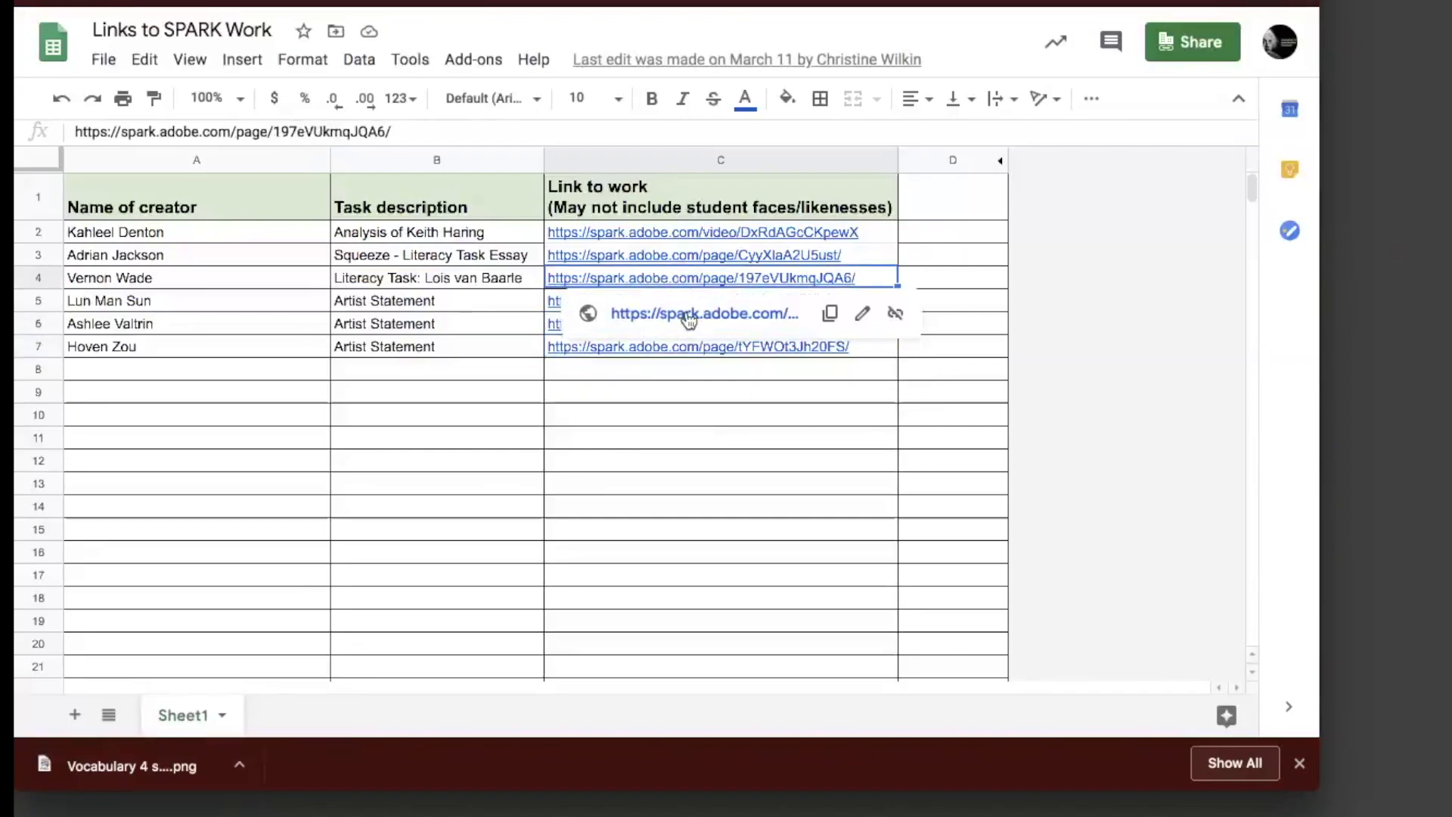
click(686, 312)
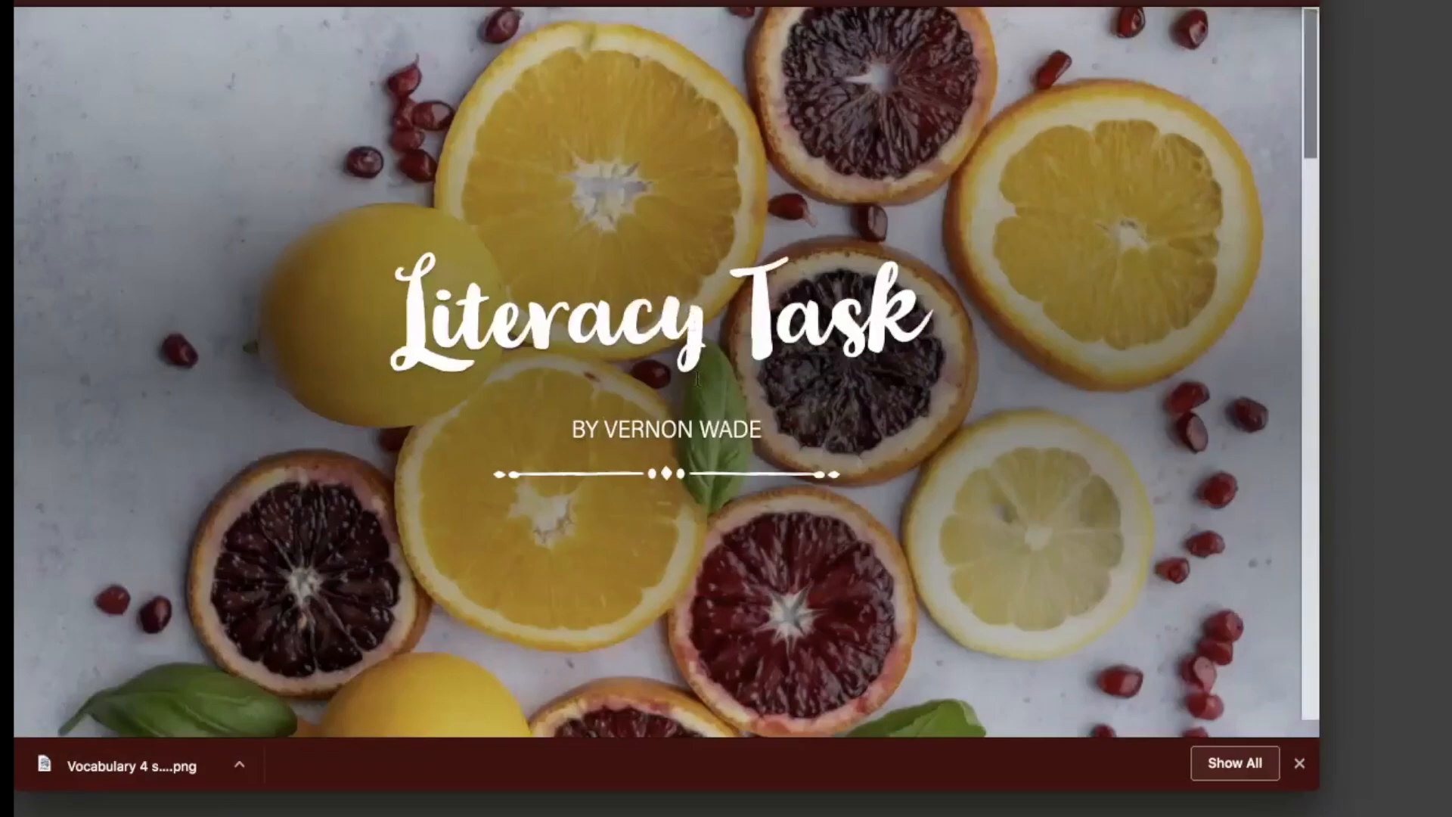
scroll(746, 493, down, 3)
scroll(745, 492, down, 9)
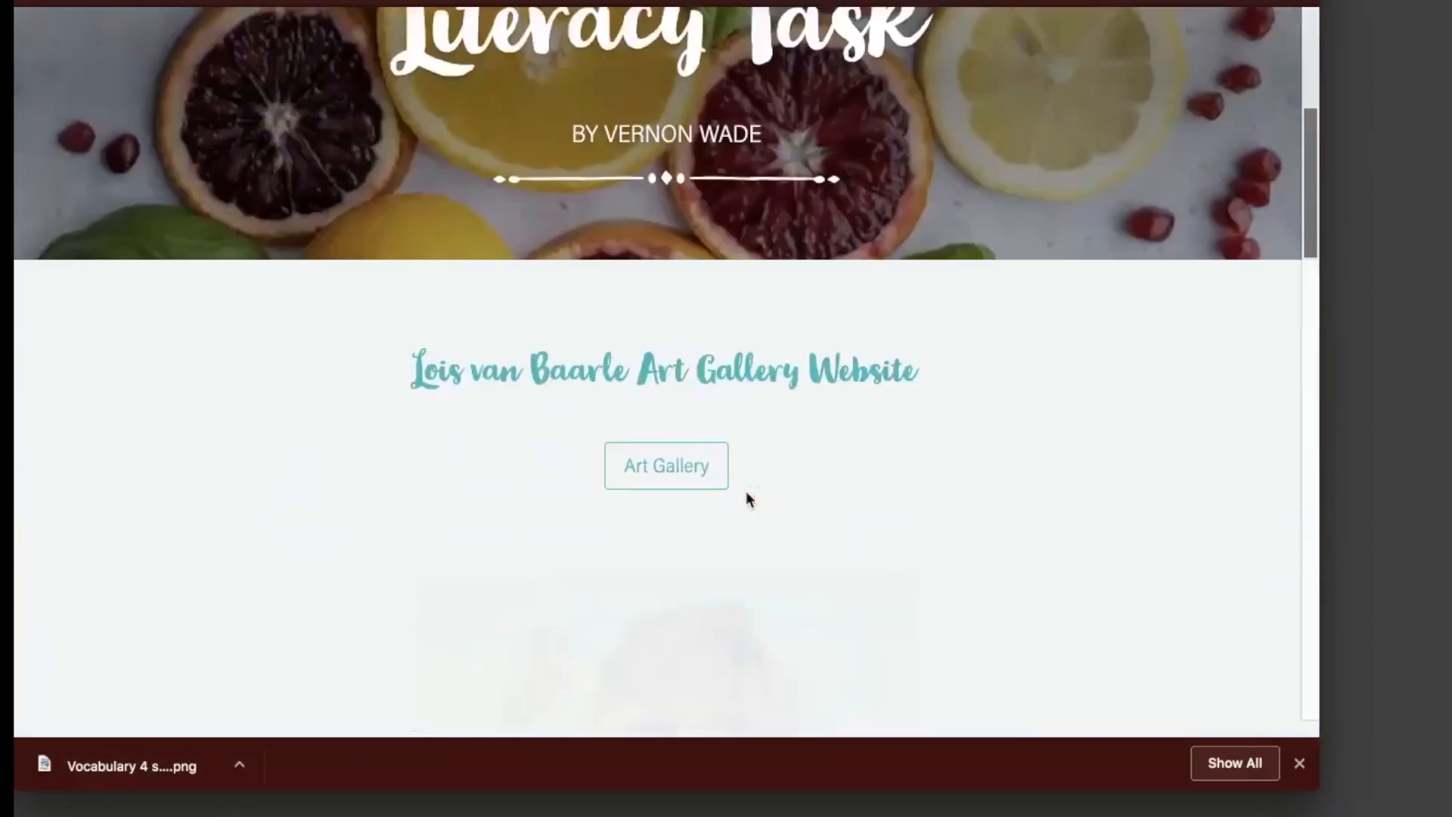
scroll(746, 492, down, 1)
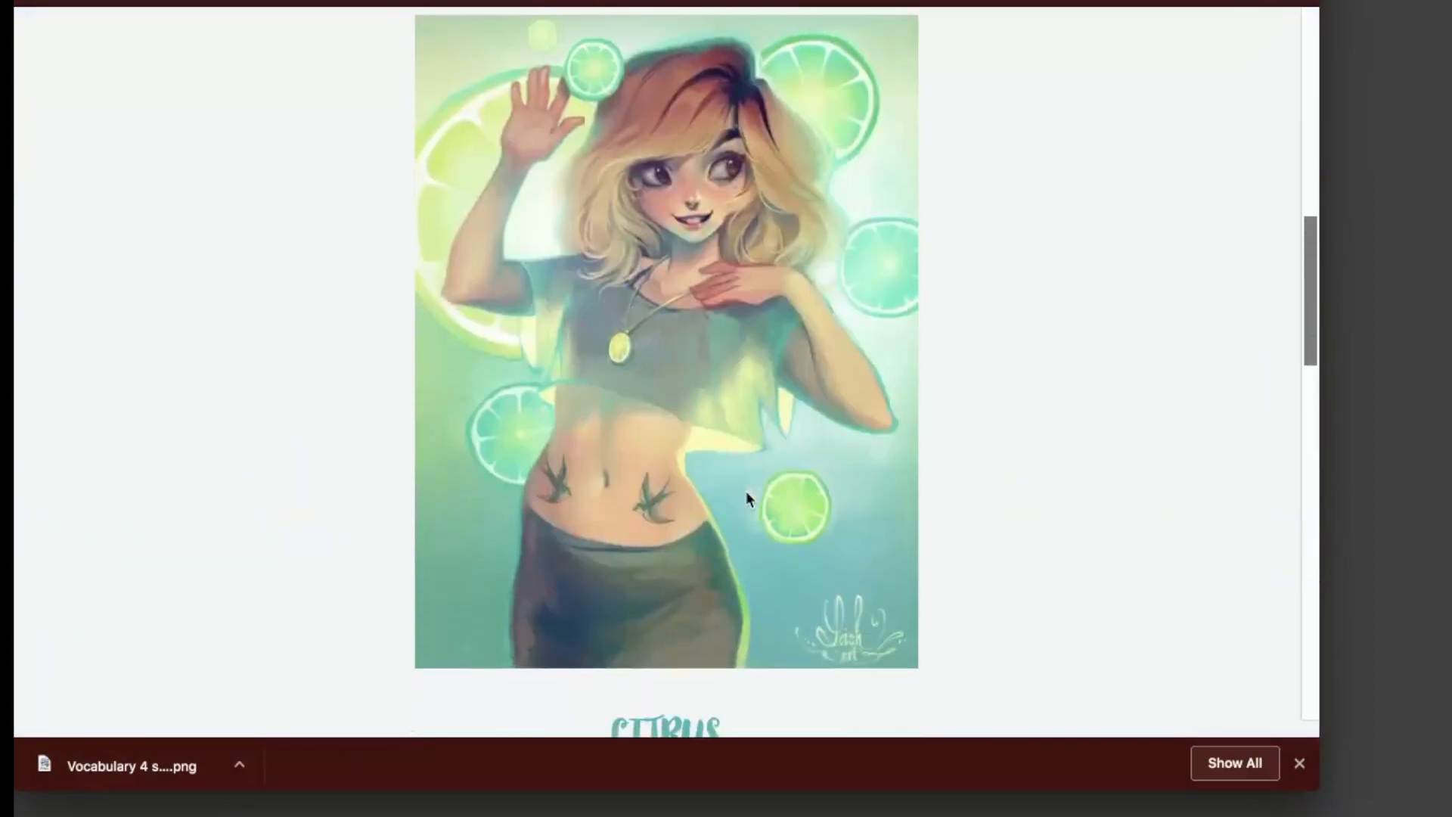
scroll(745, 492, up, 1)
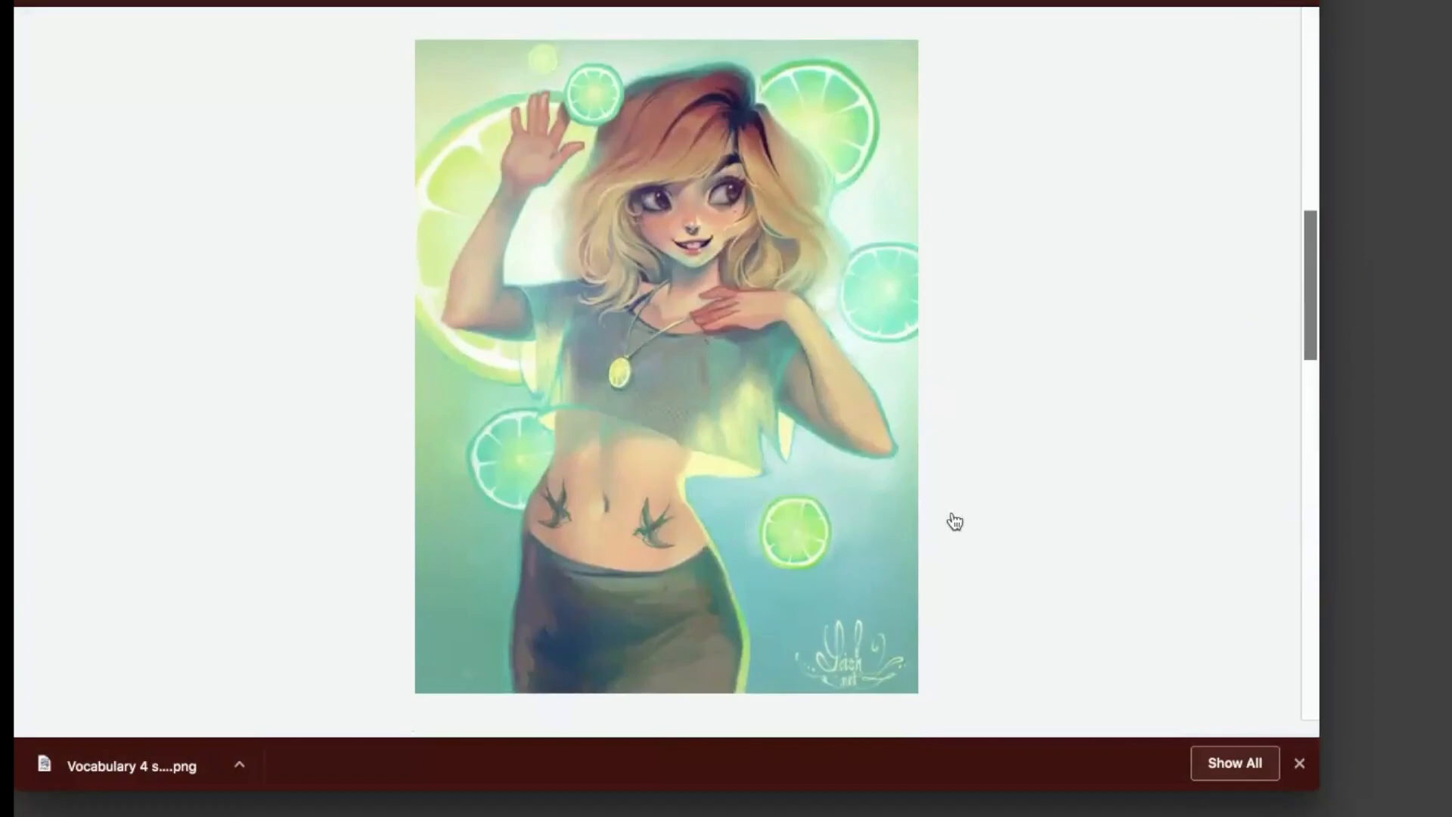
scroll(951, 537, down, 6)
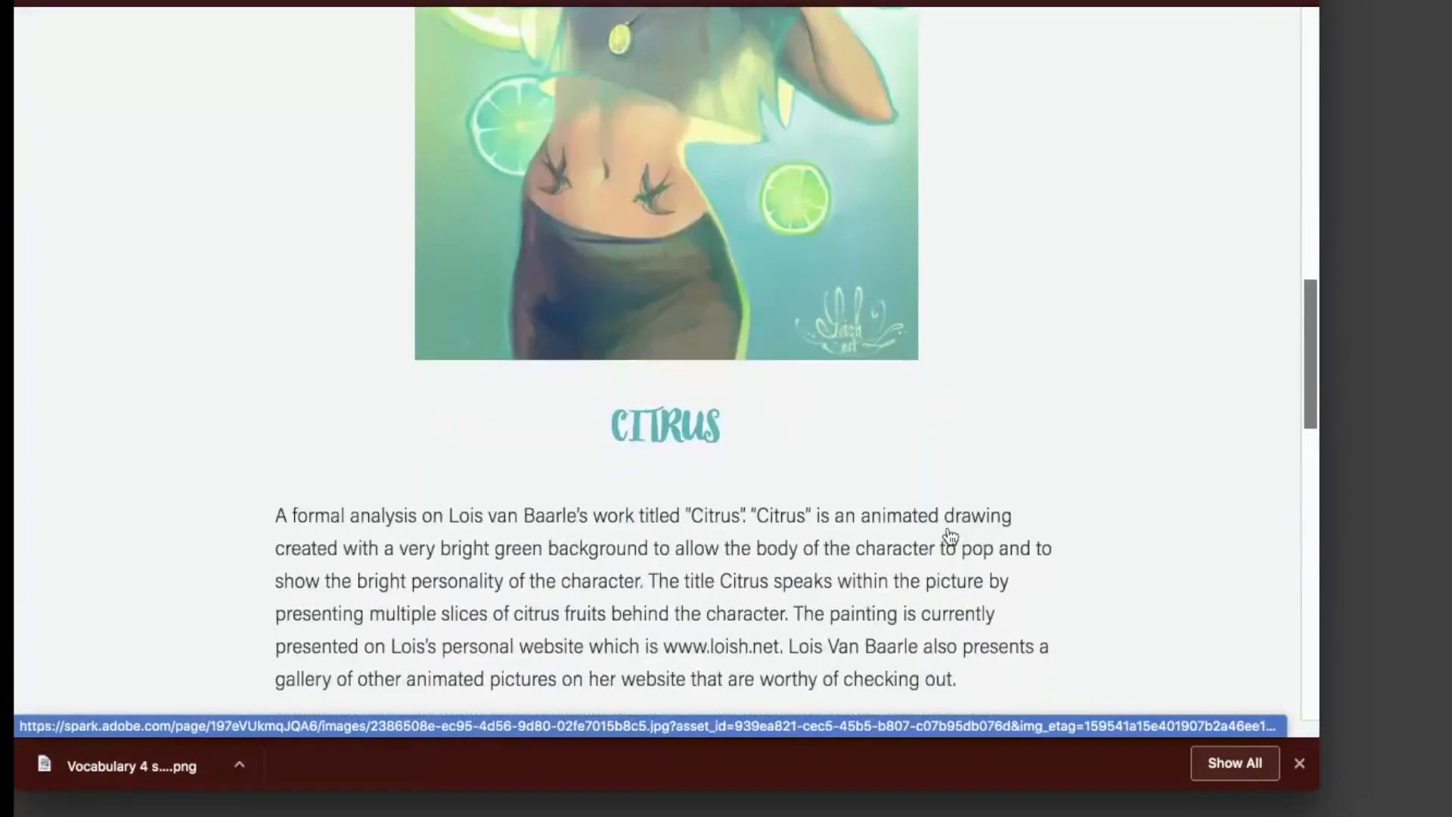
scroll(951, 537, down, 12)
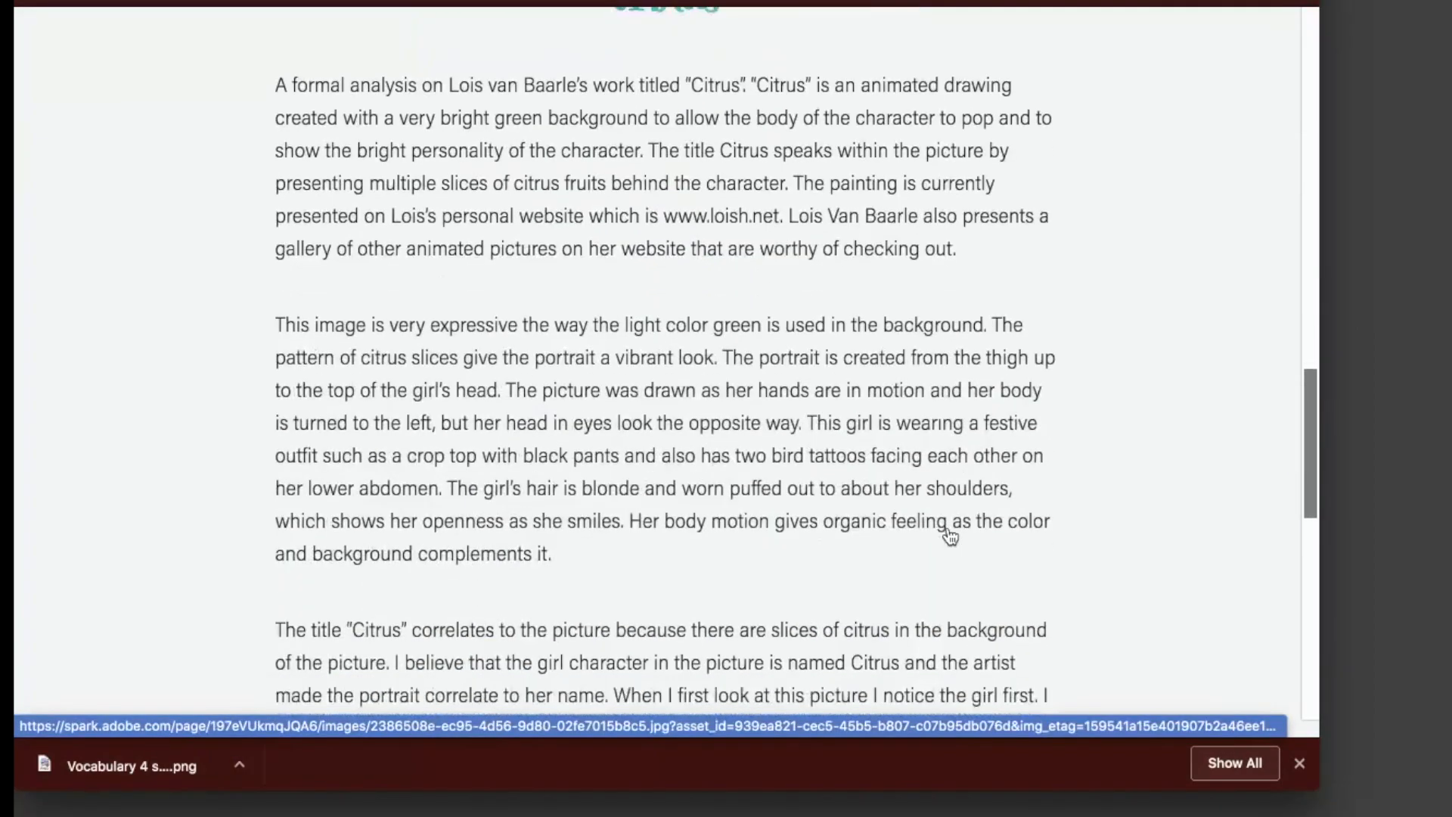
scroll(950, 537, down, 4)
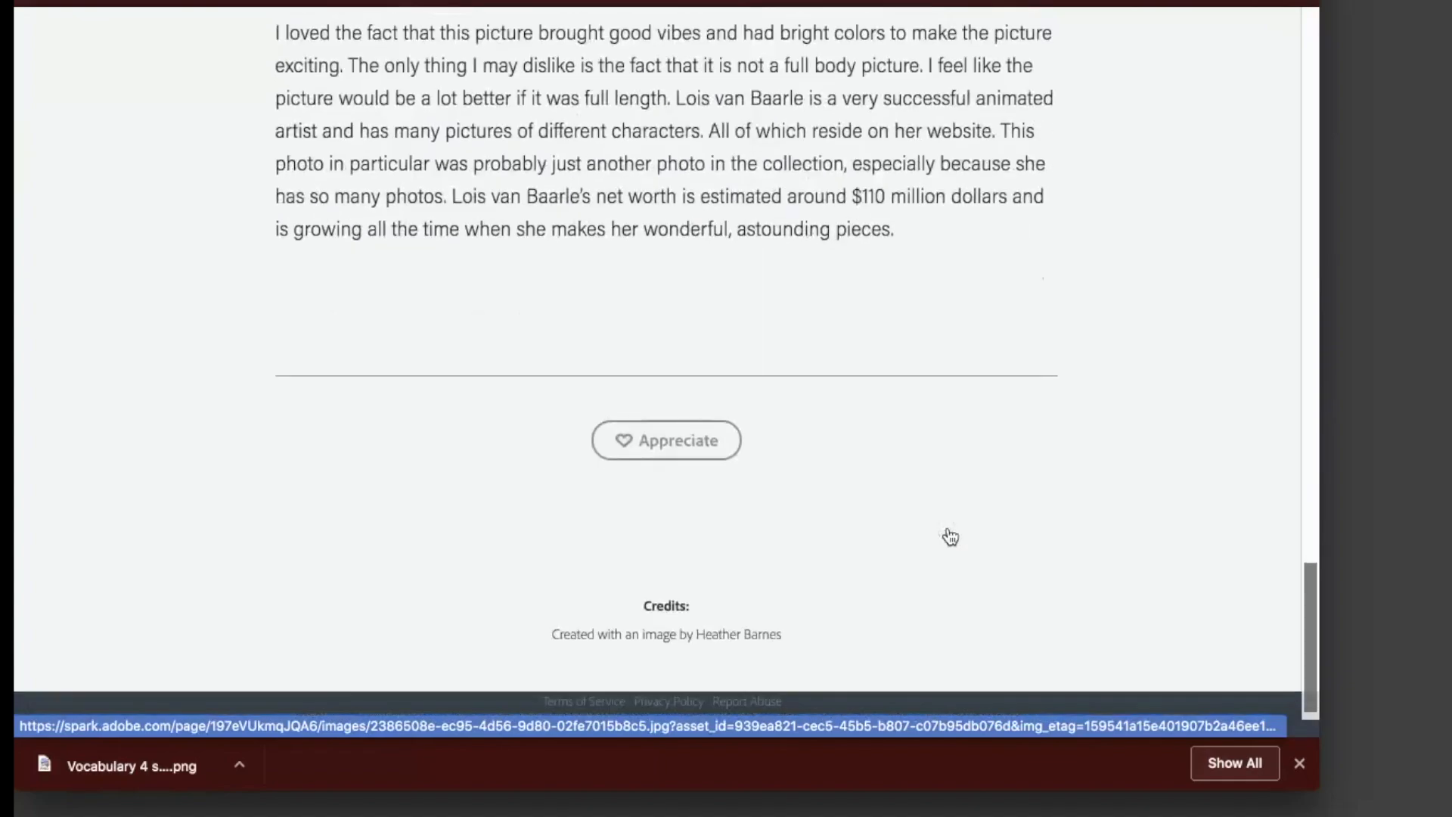
scroll(951, 537, up, 8)
scroll(951, 537, up, 15)
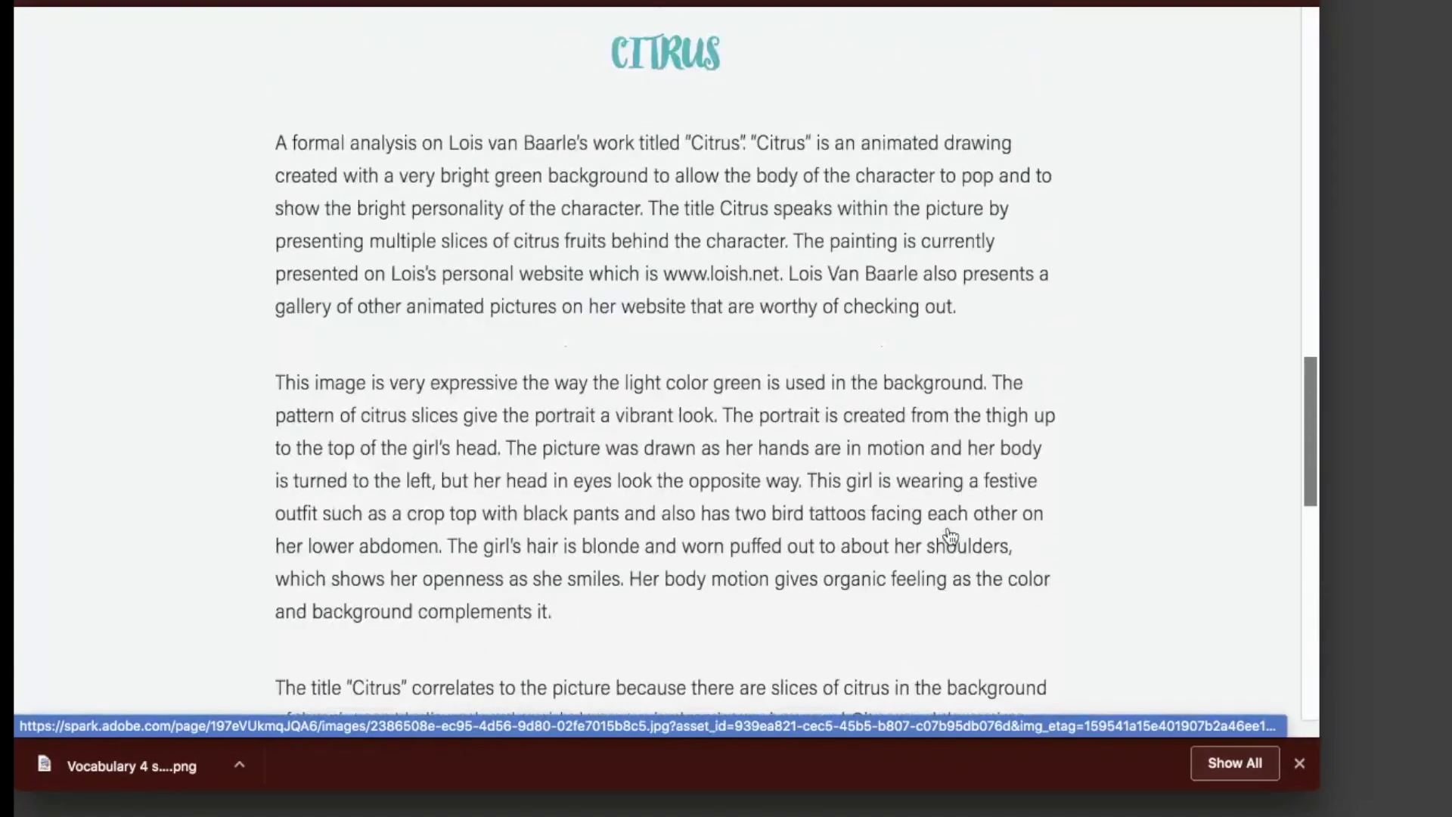
scroll(951, 537, up, 6)
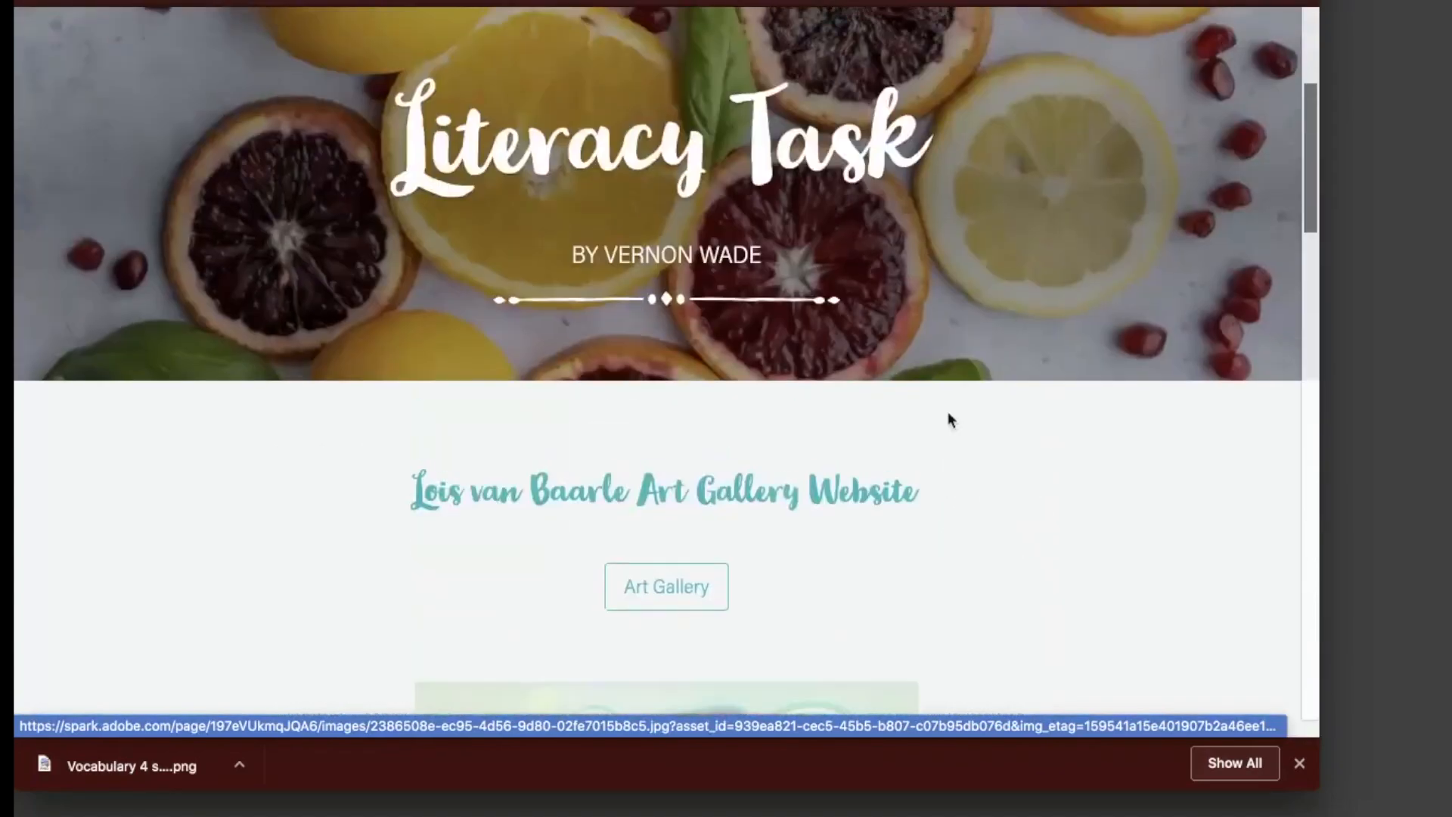
key(ctrl+w)
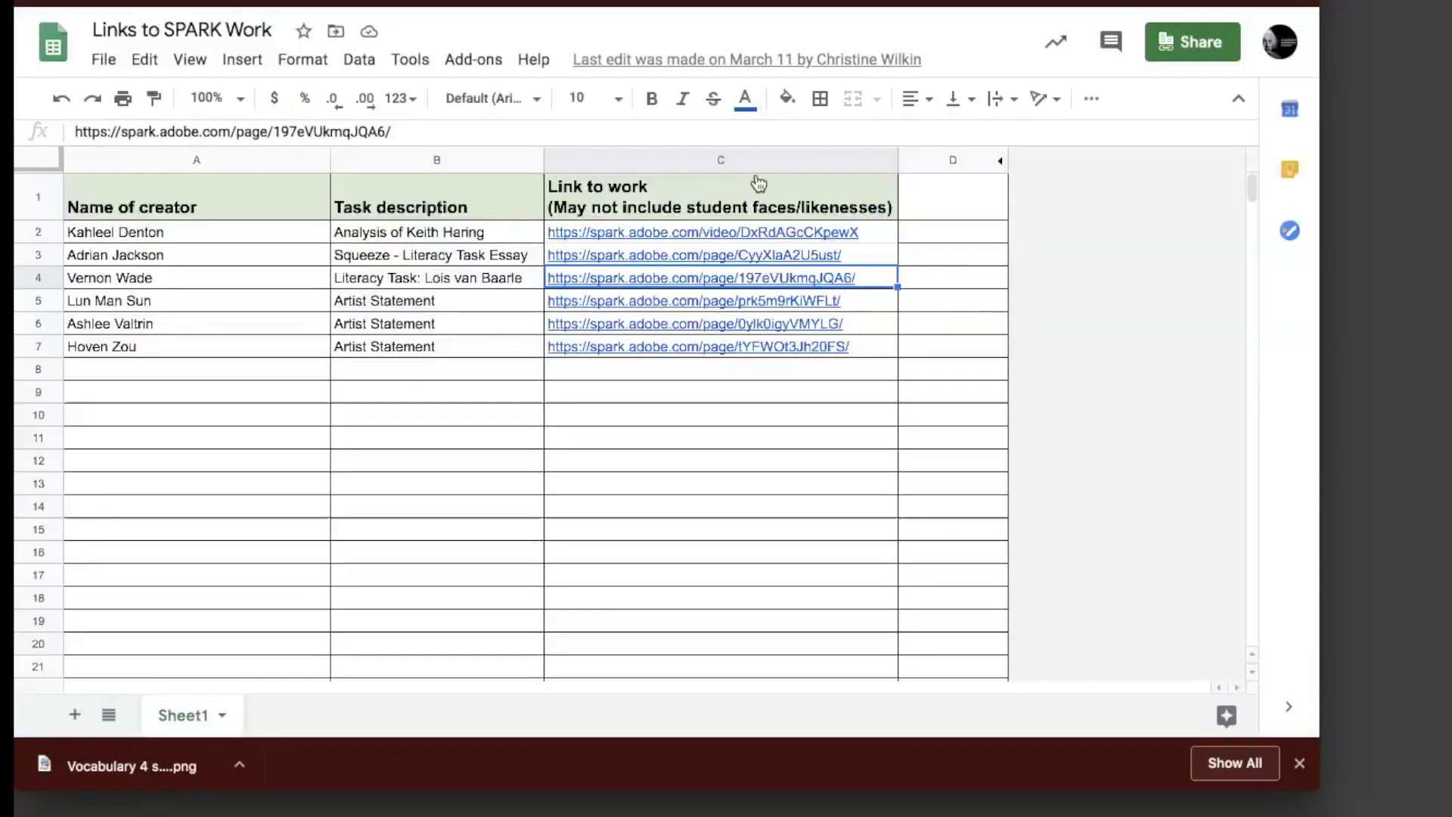
Open the "Squeeze - Literacy Task Essay" page from row 3, read through it, and go back to the Visual Art Literacy folder in Drive.
click(711, 257)
click(708, 290)
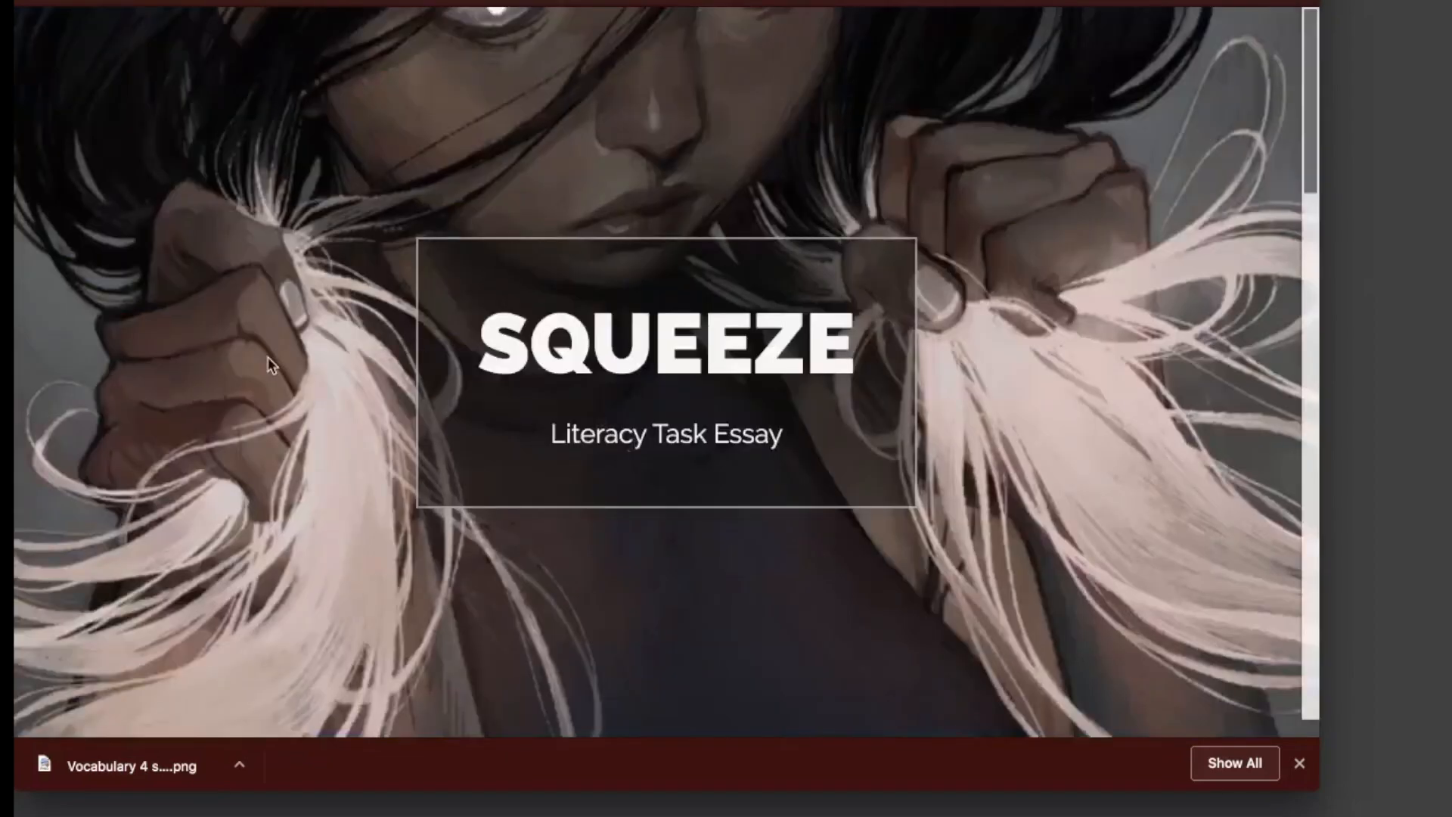
scroll(265, 415, down, 3)
scroll(264, 424, down, 7)
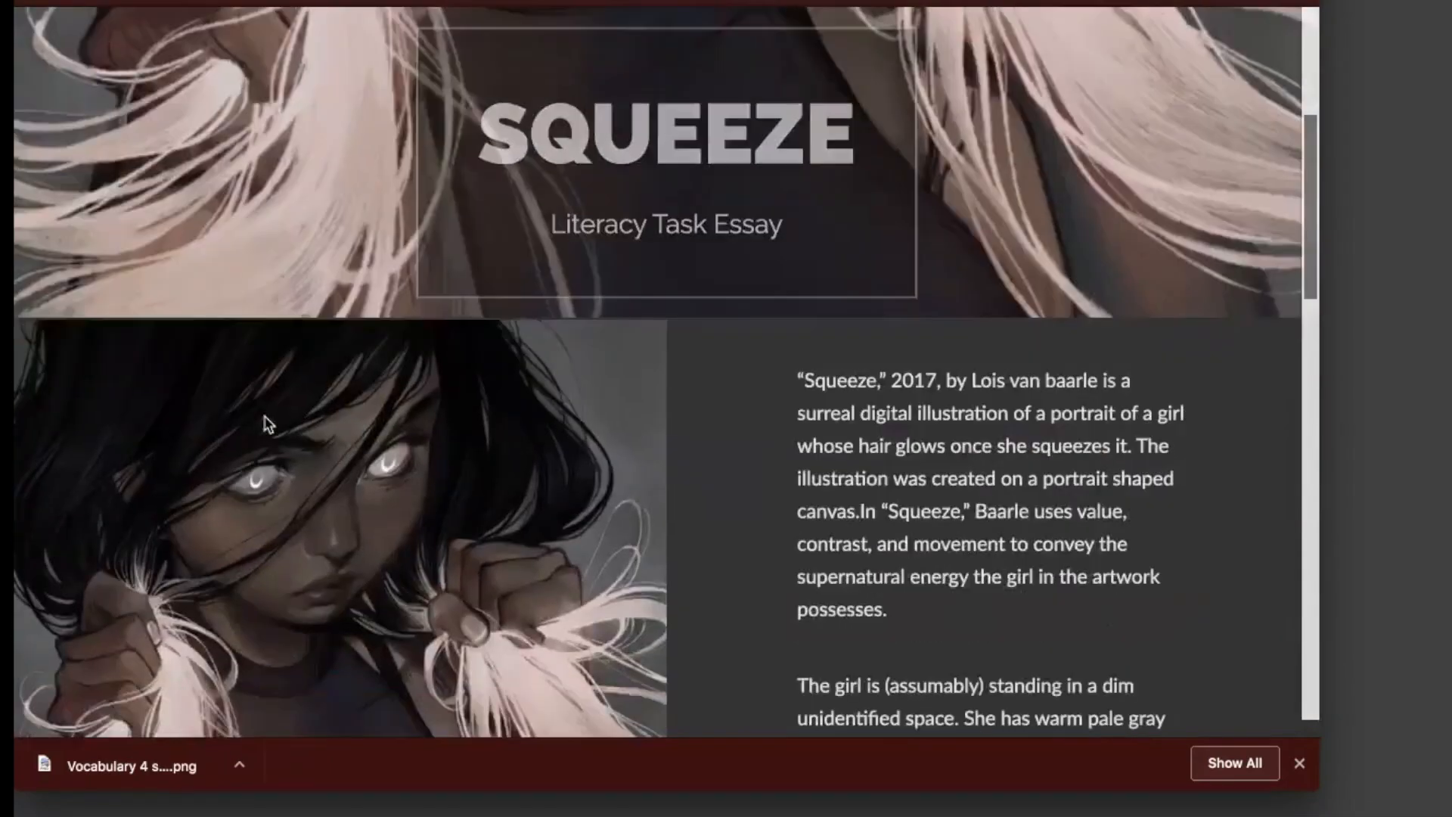
scroll(264, 424, down, 10)
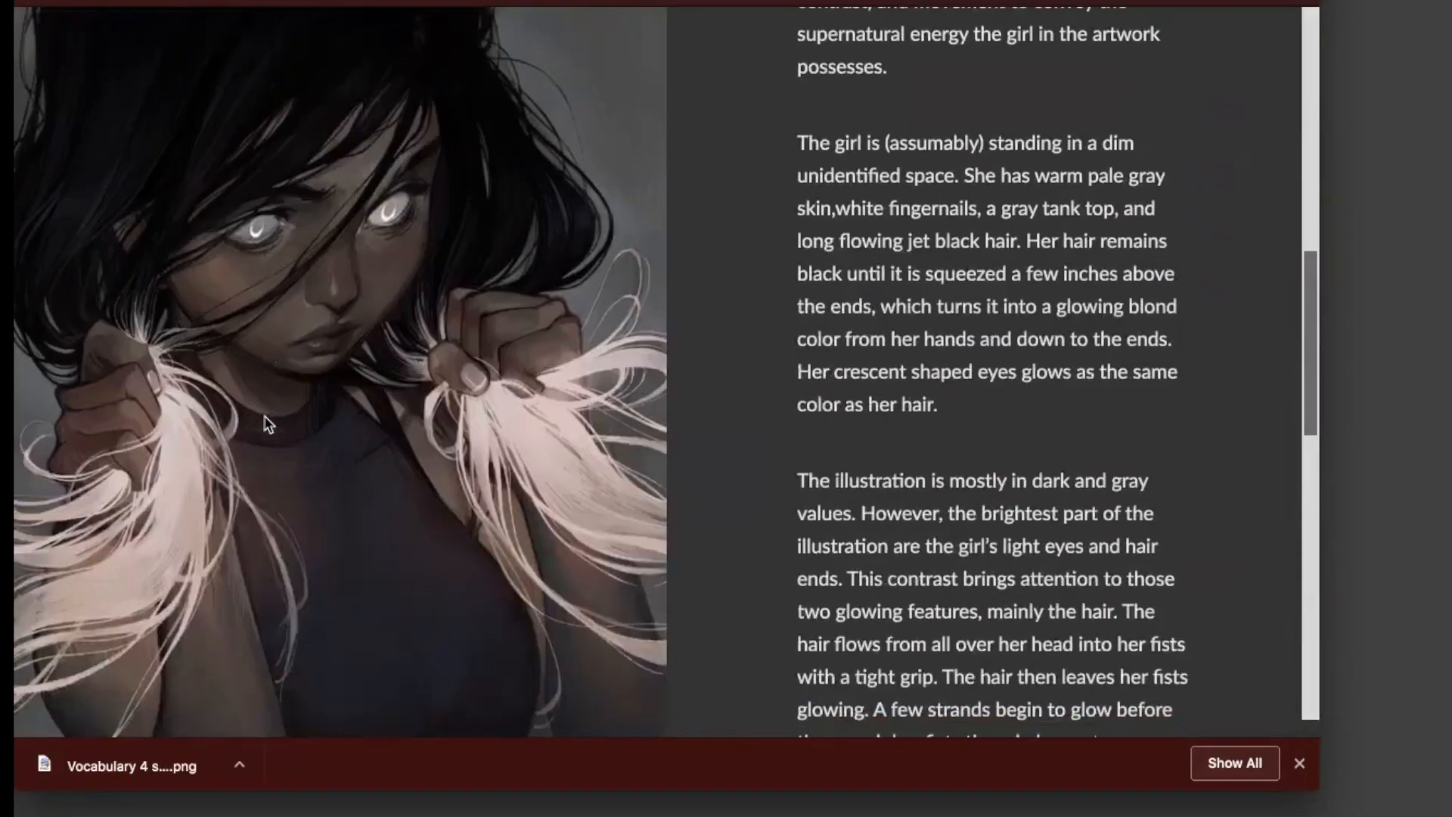
scroll(266, 423, down, 6)
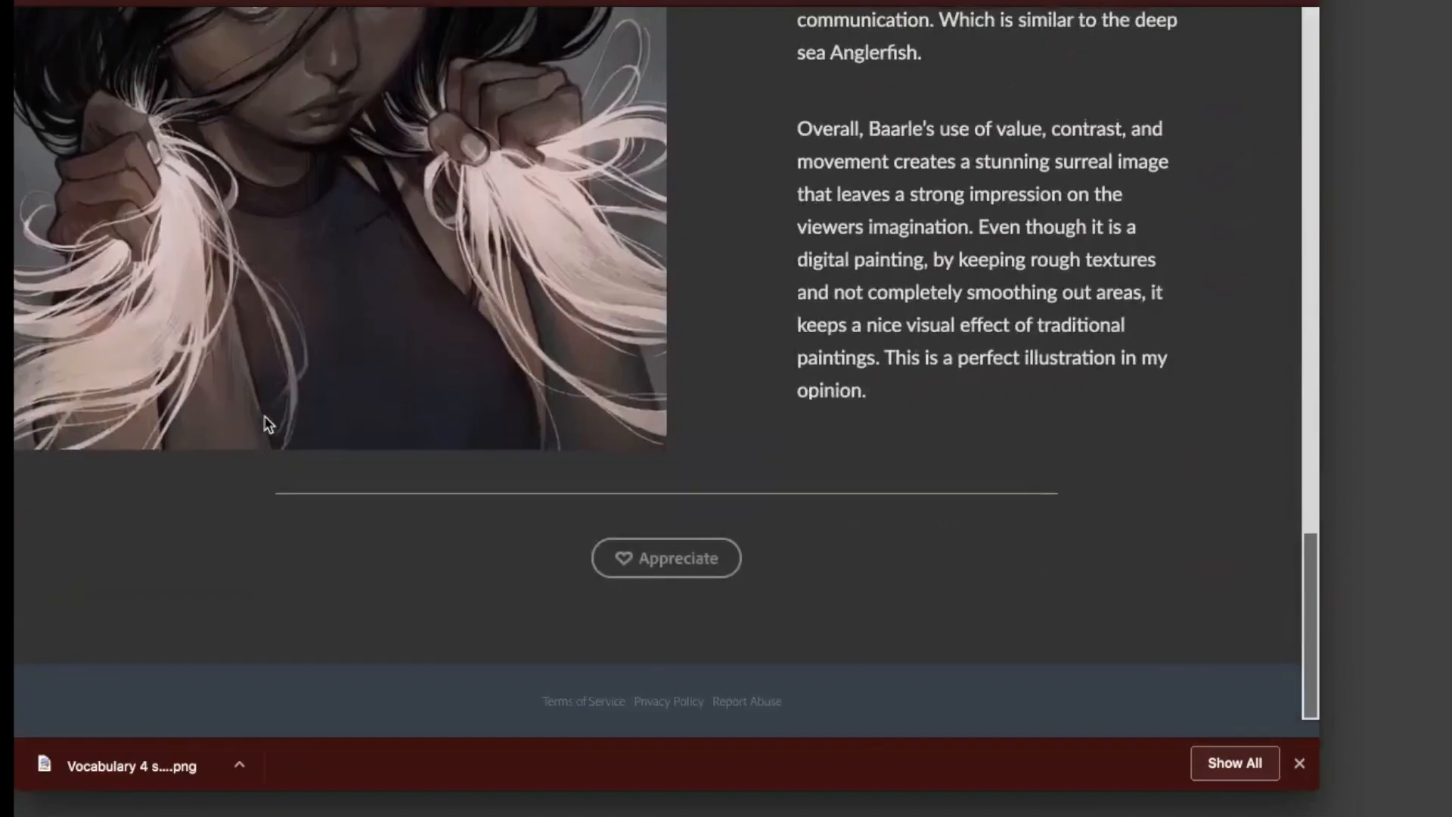
scroll(266, 424, up, 15)
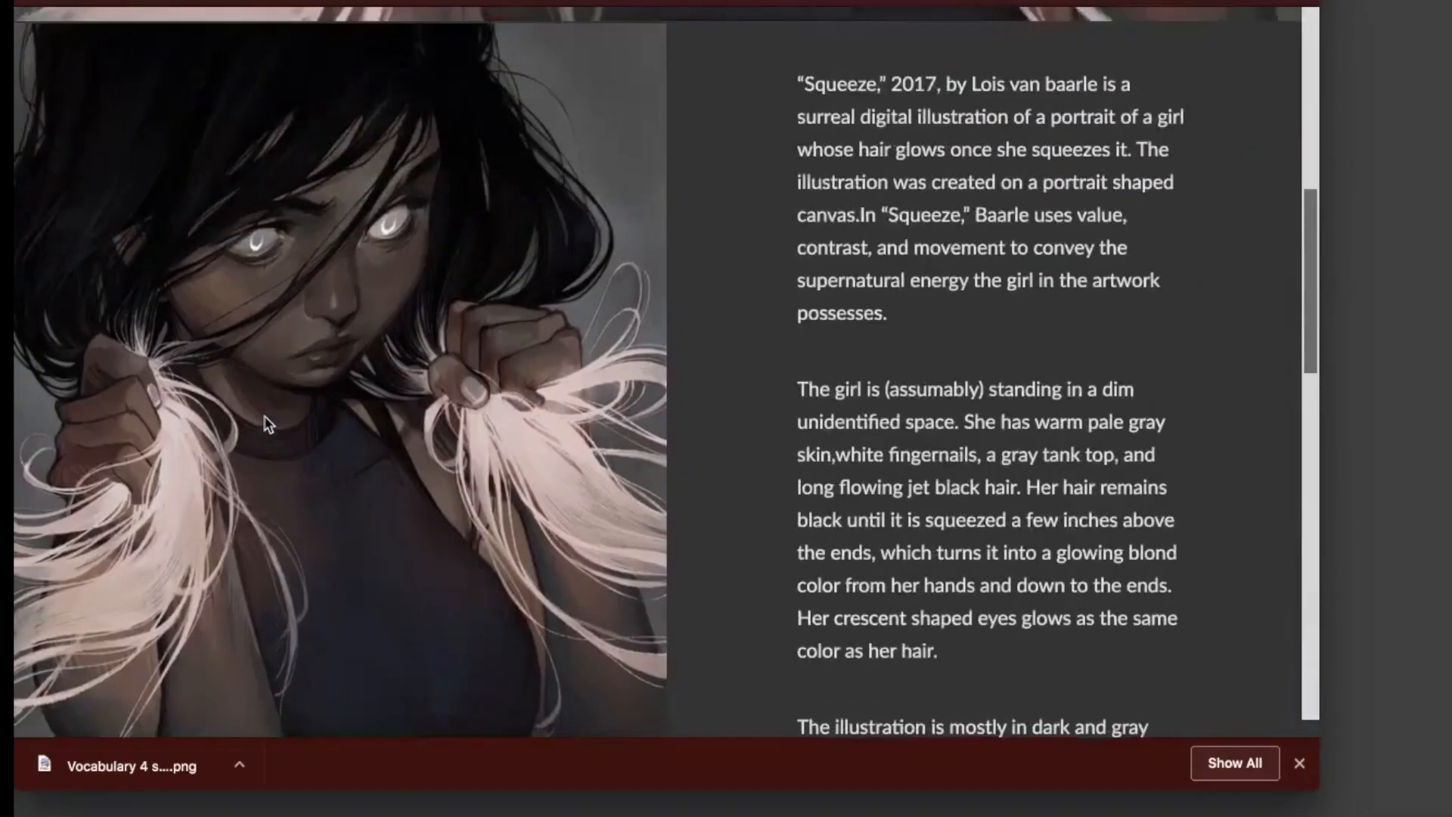
scroll(266, 424, up, 8)
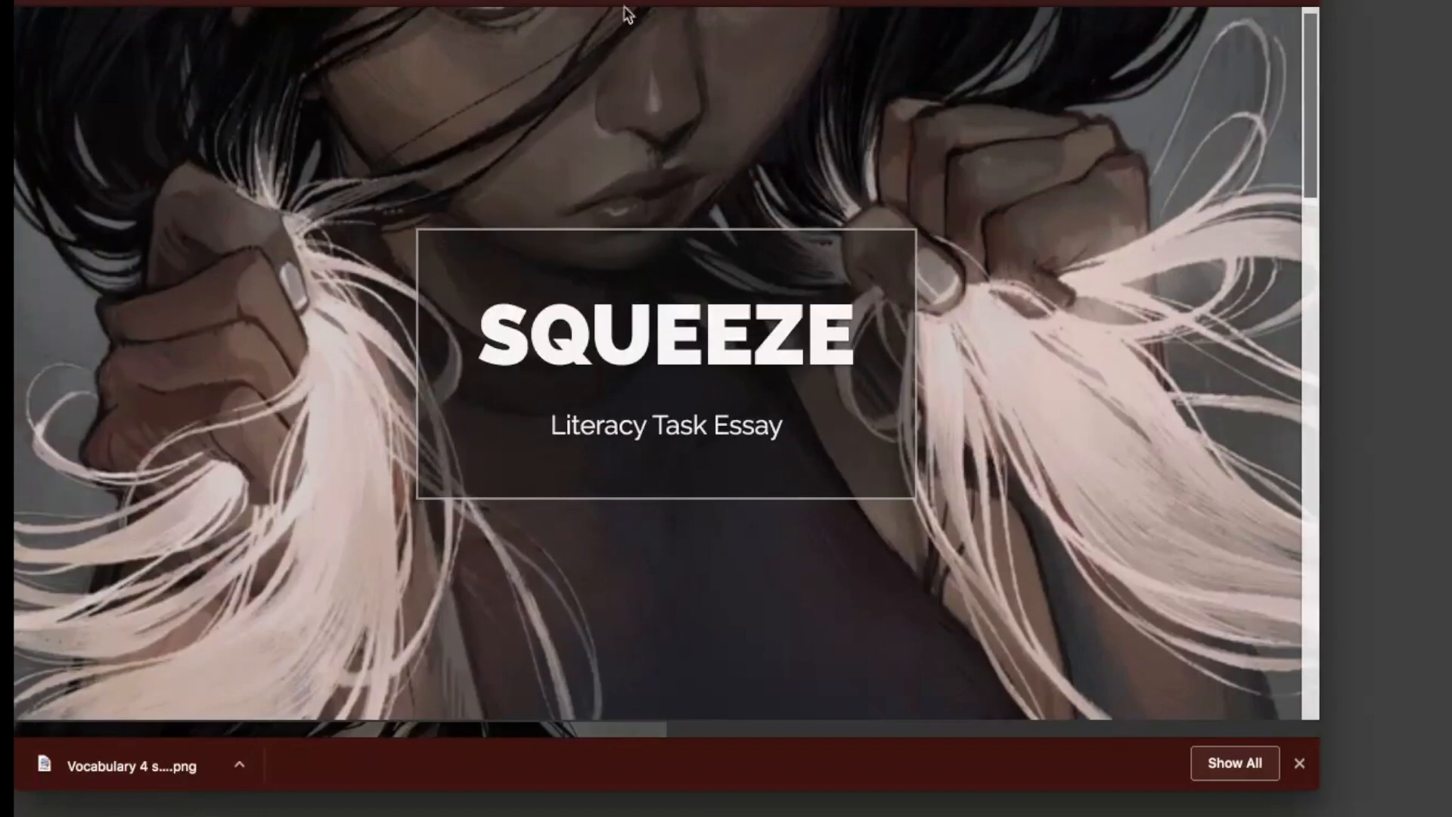
click(575, 3)
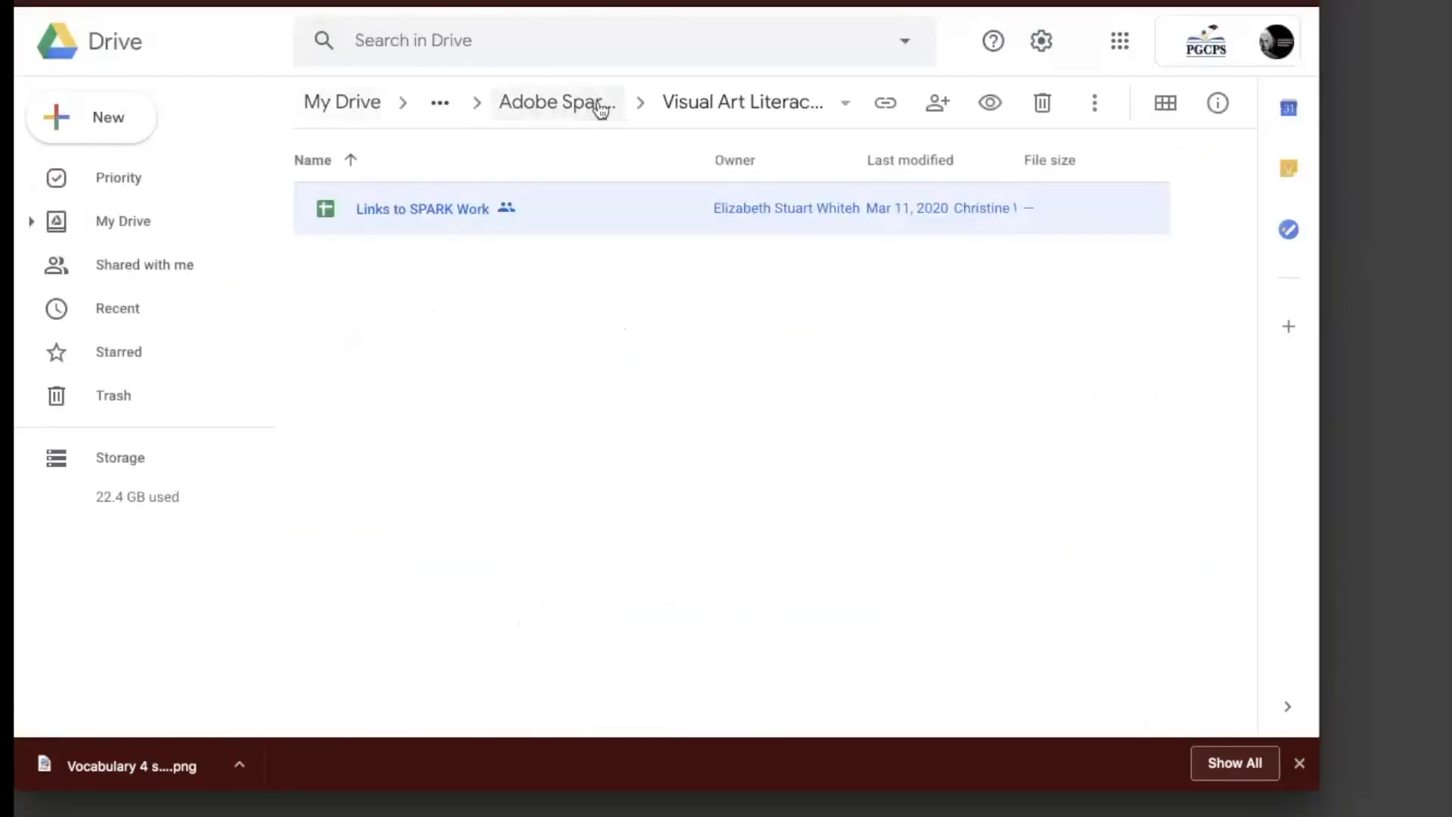
Advance the slideshow to the sample lessons slide and browse the self-paced courses and featured teaching resources on its linked edex.adobe.com site.
click(600, 106)
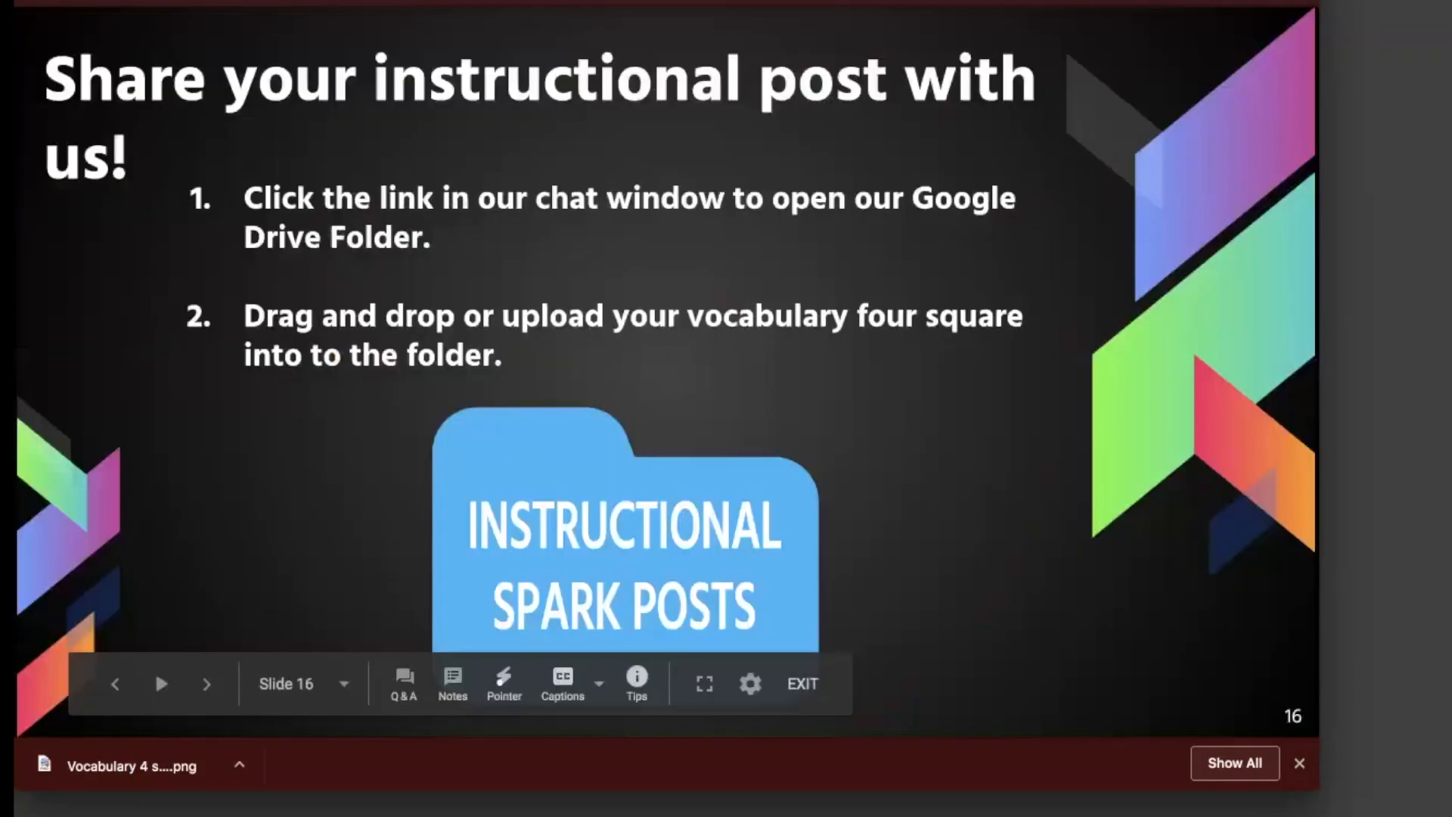
key(Right)
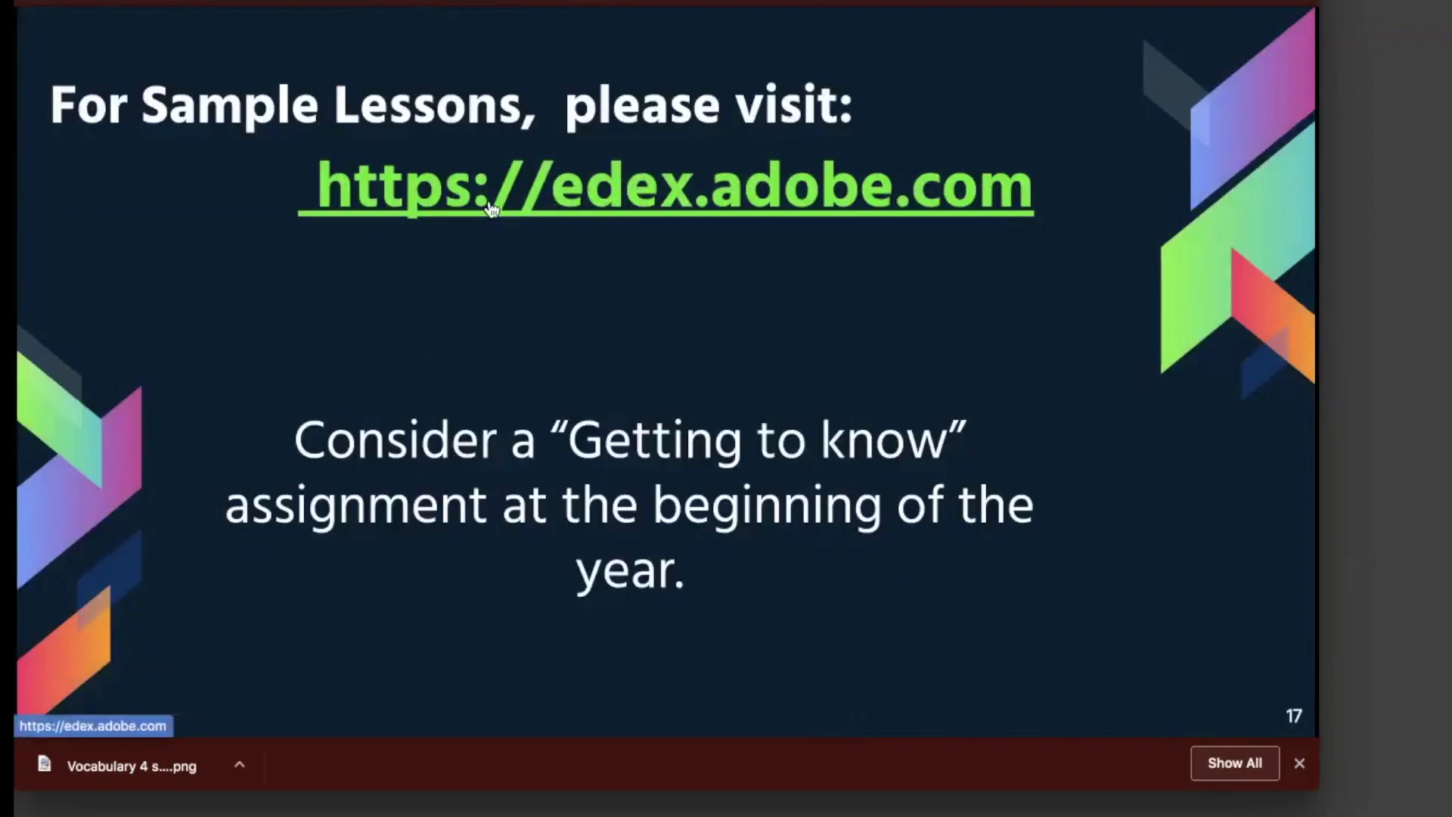
click(576, 201)
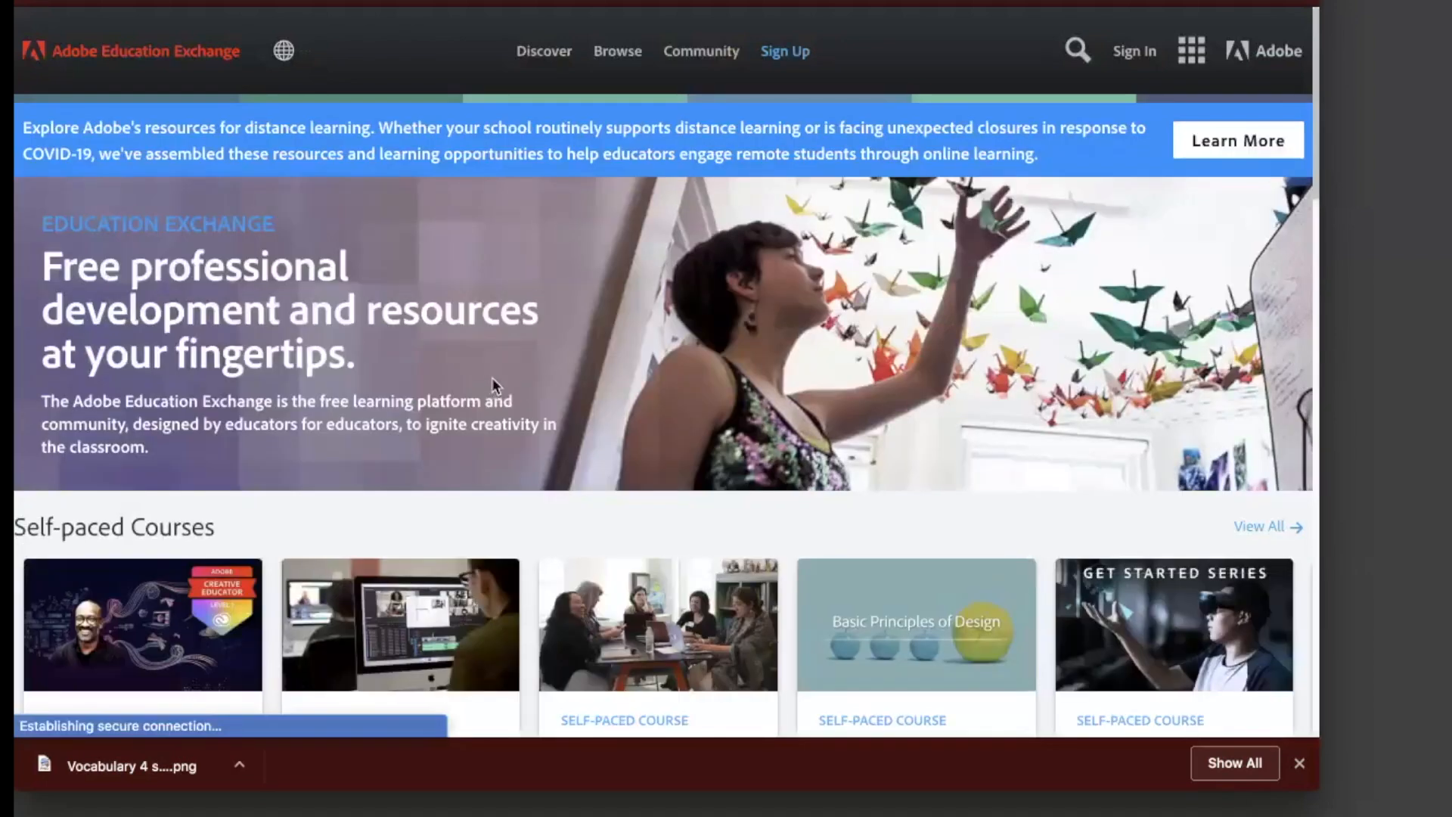
scroll(492, 386, down, 5)
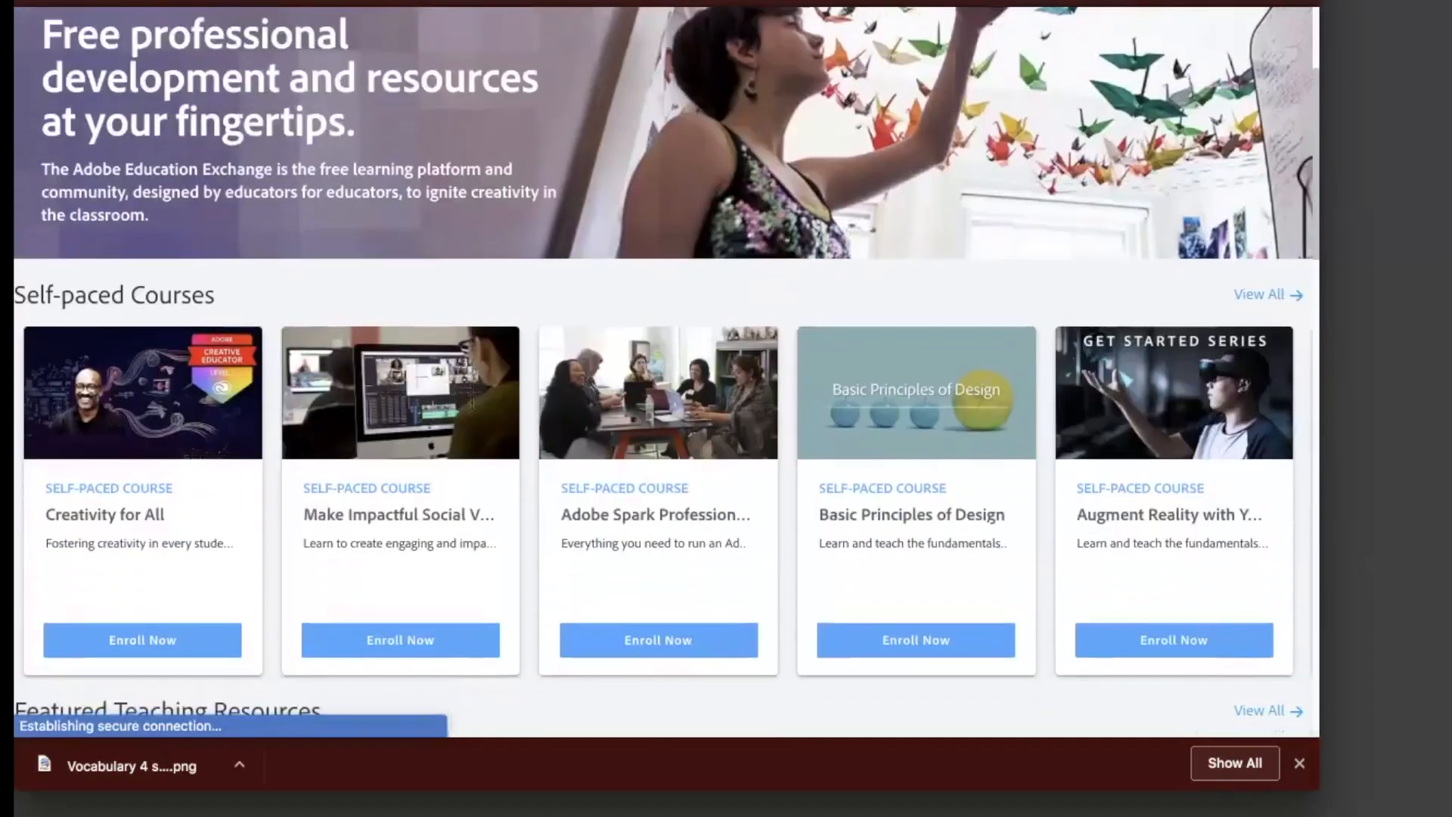
scroll(474, 409, down, 3)
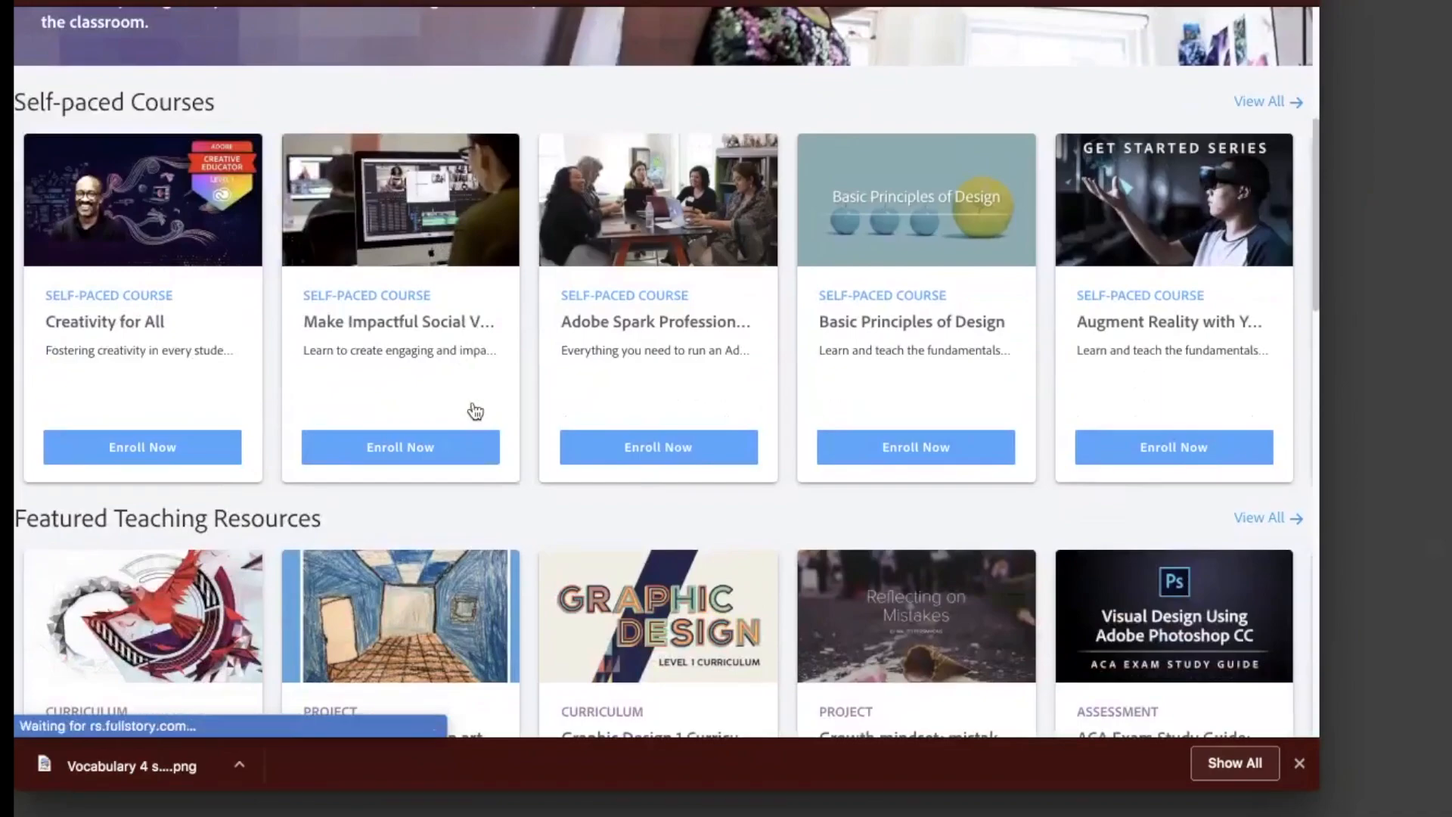
scroll(545, 435, down, 3)
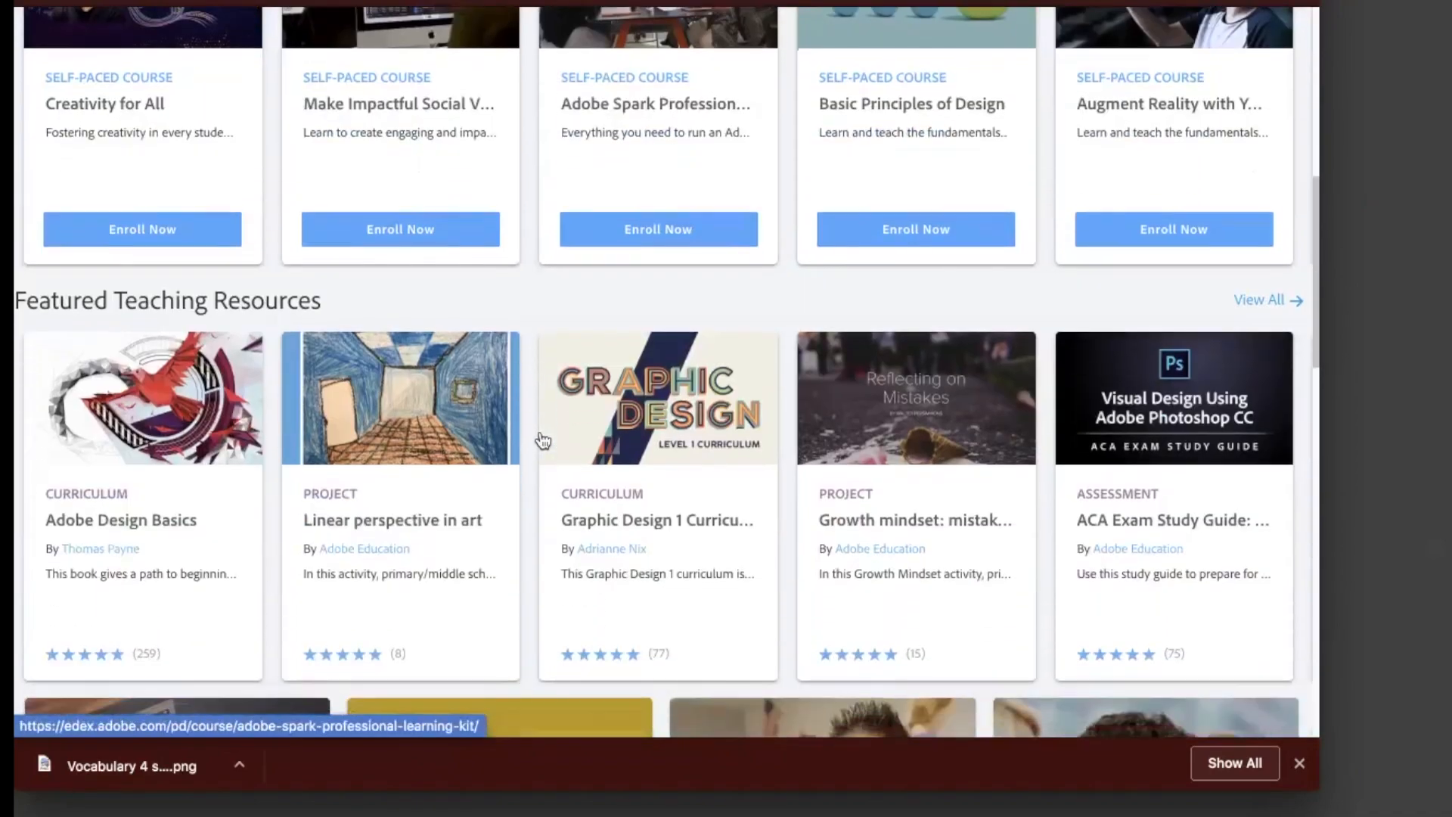
Look through the Education Exchange home page's courses, featured resources, resource categories and top new teaching resources, and return to its beginning.
scroll(543, 441, up, 2)
scroll(544, 440, up, 1)
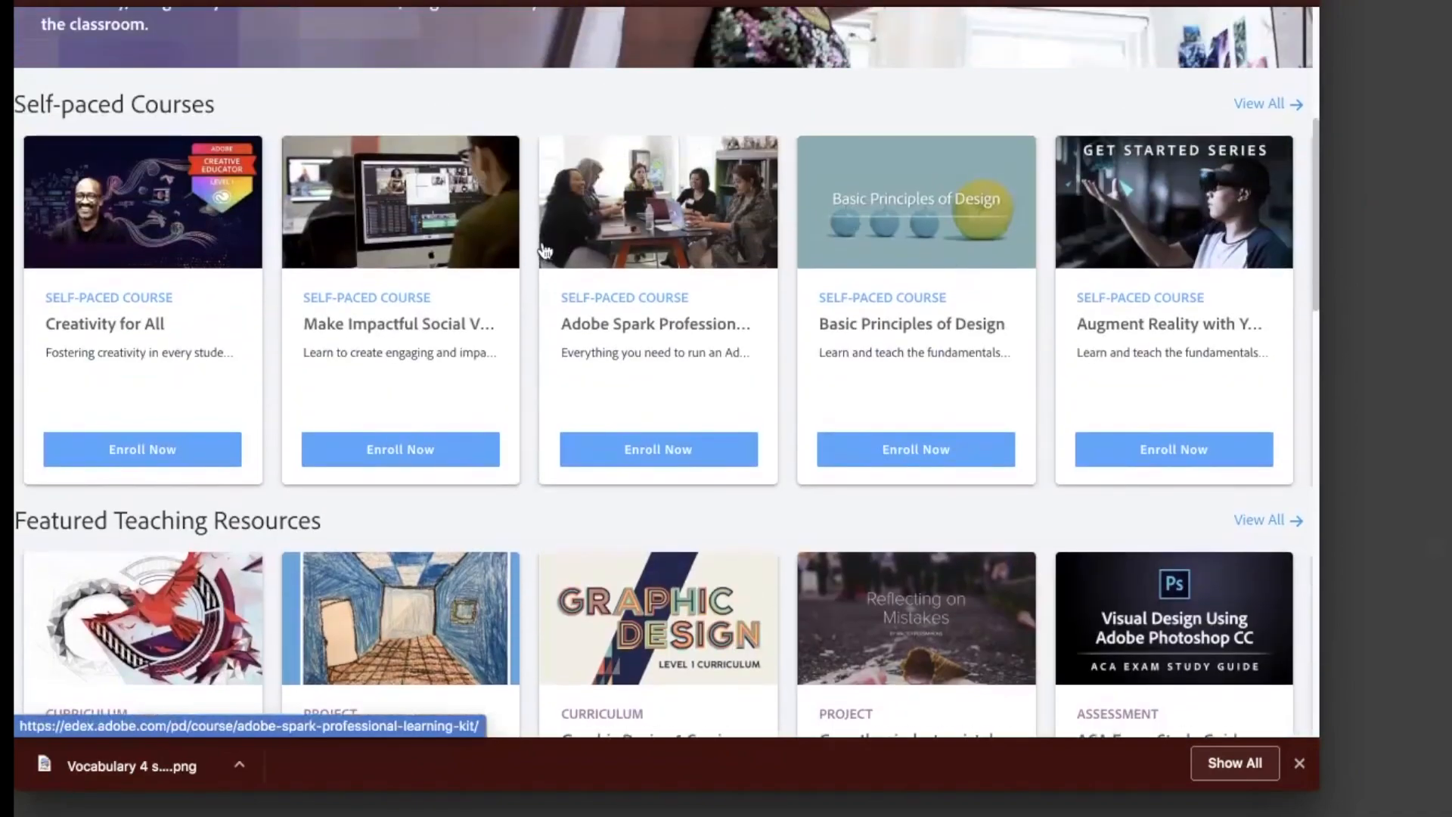
scroll(513, 420, down, 5)
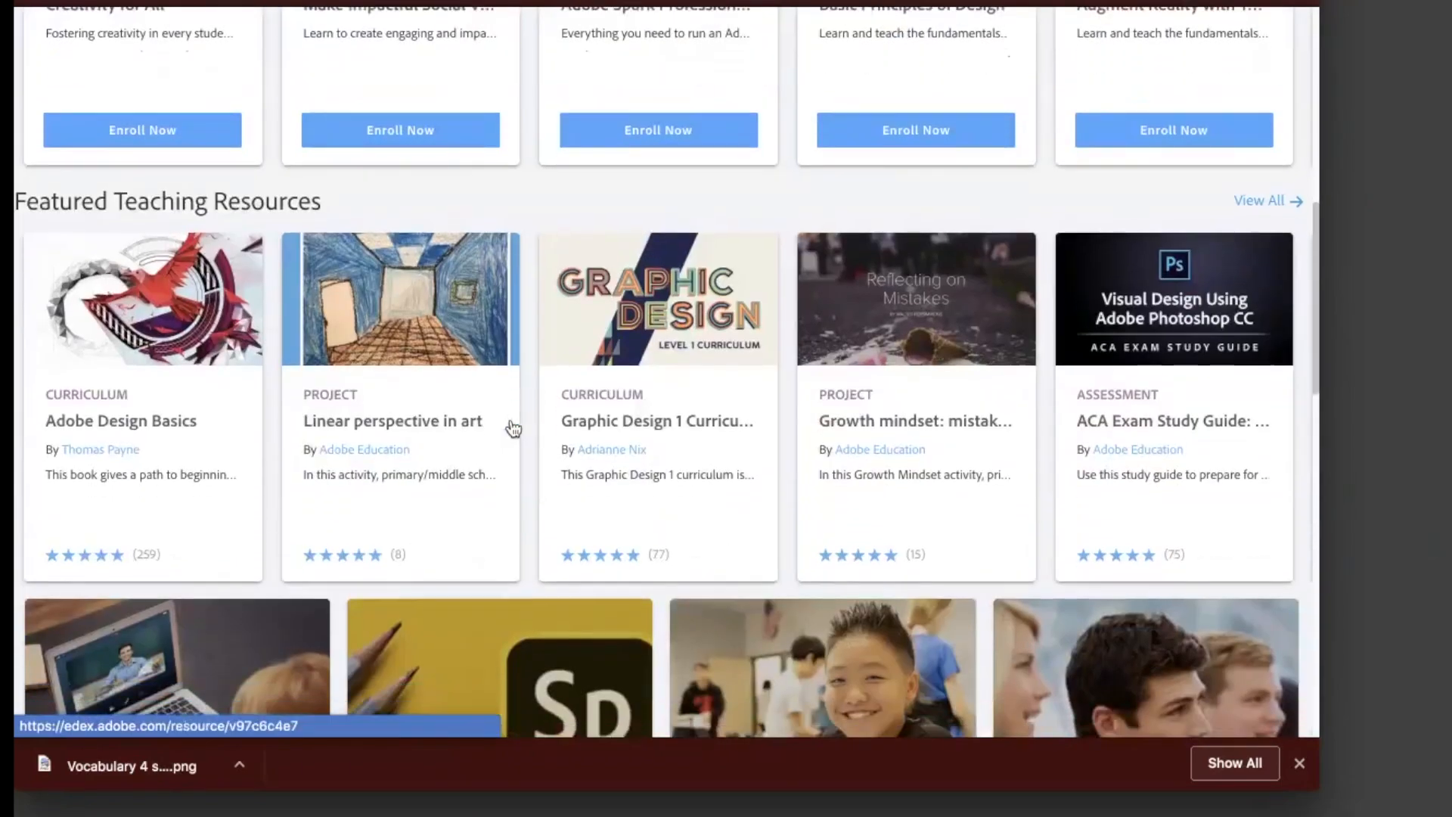
scroll(513, 427, down, 9)
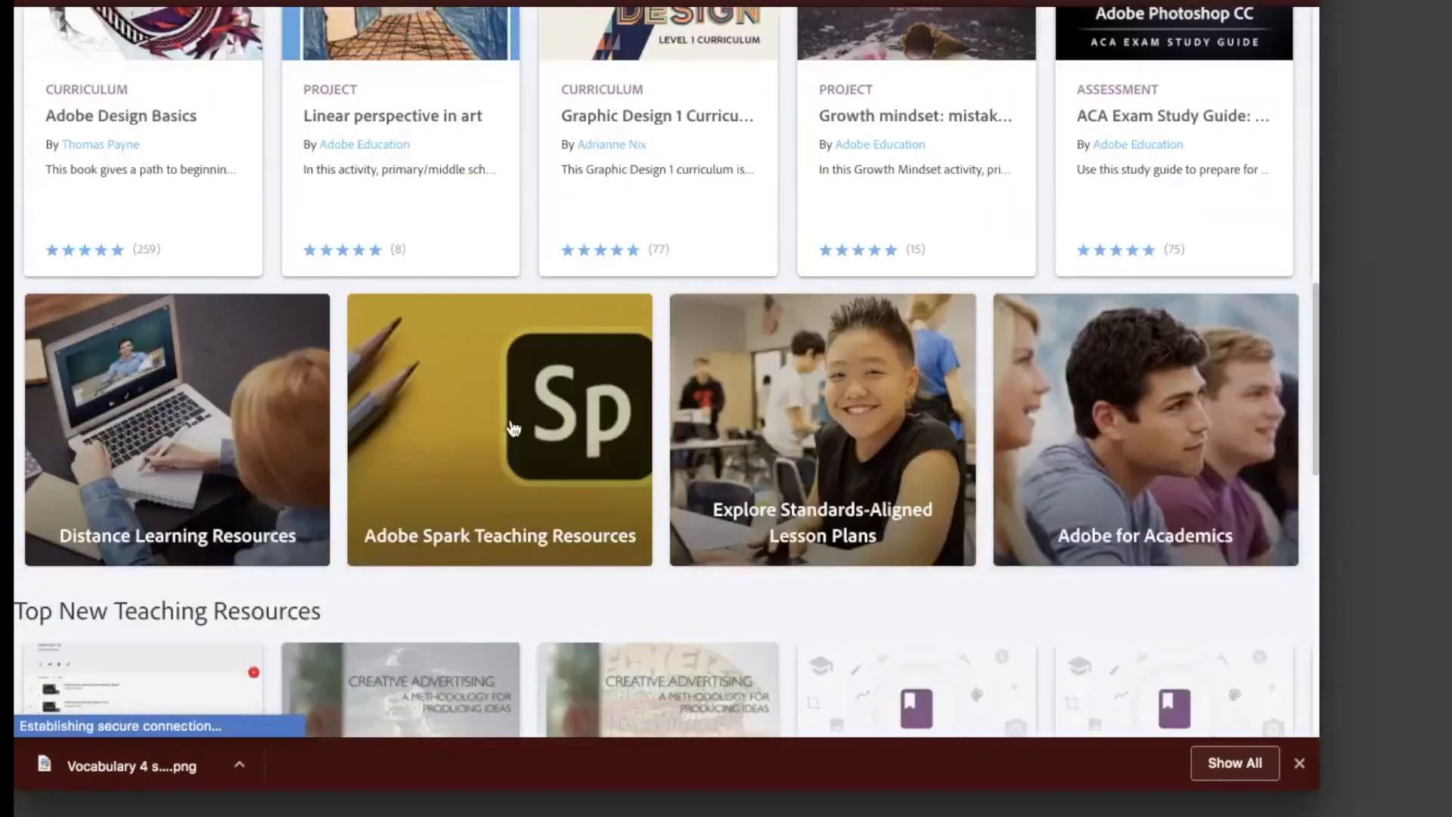
scroll(513, 428, down, 4)
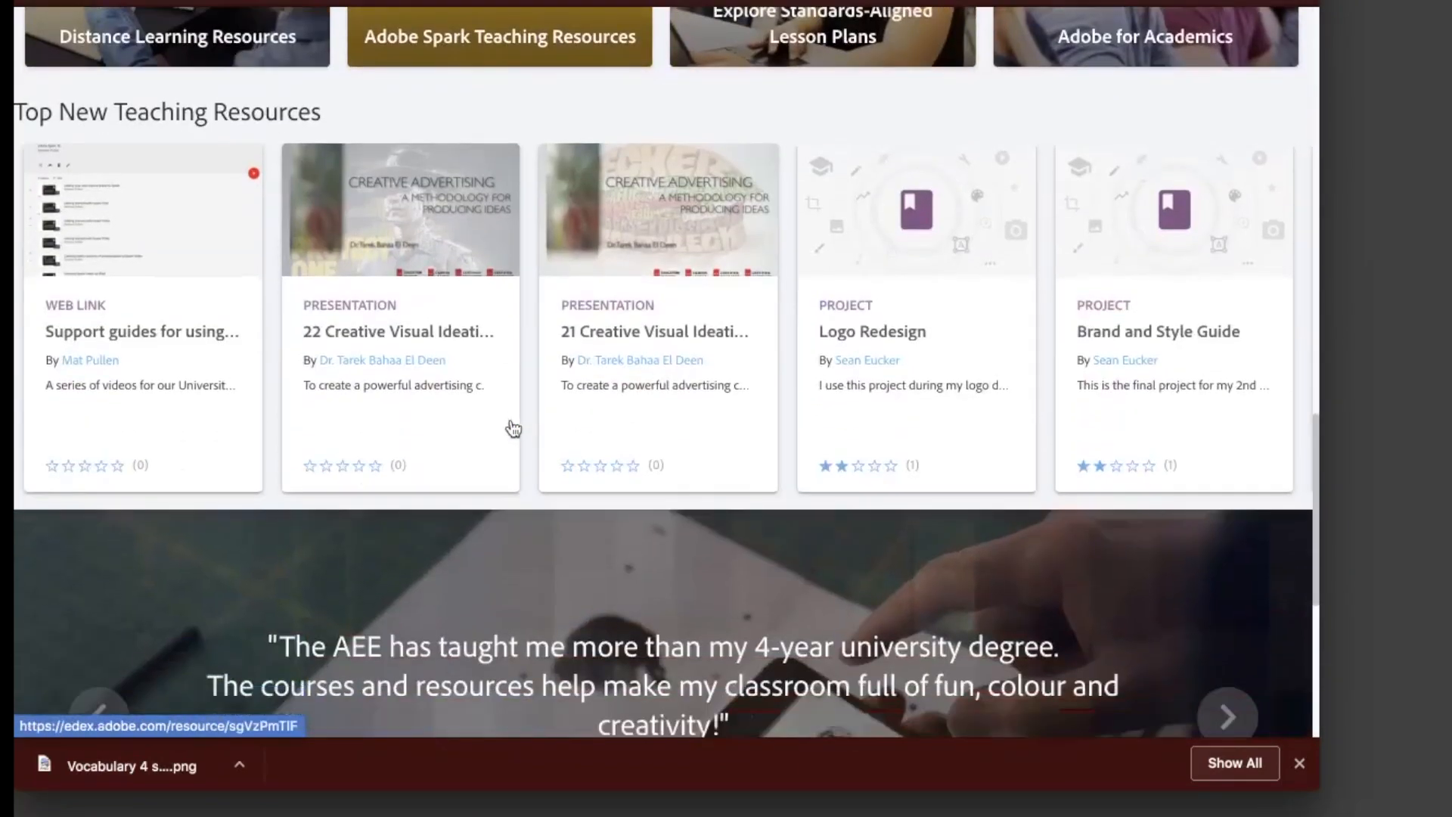
scroll(513, 429, down, 6)
scroll(512, 429, up, 8)
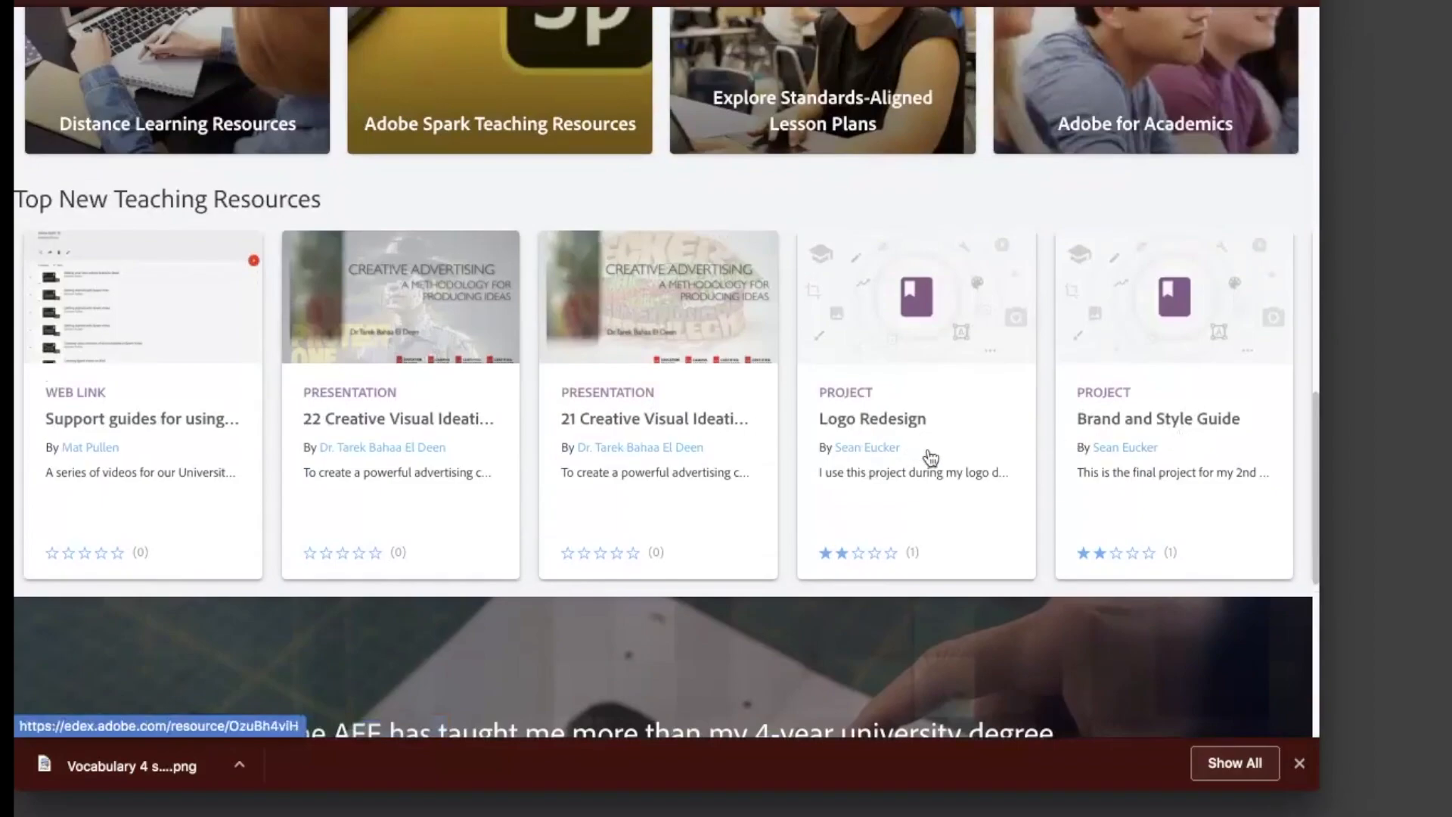
scroll(931, 457, up, 20)
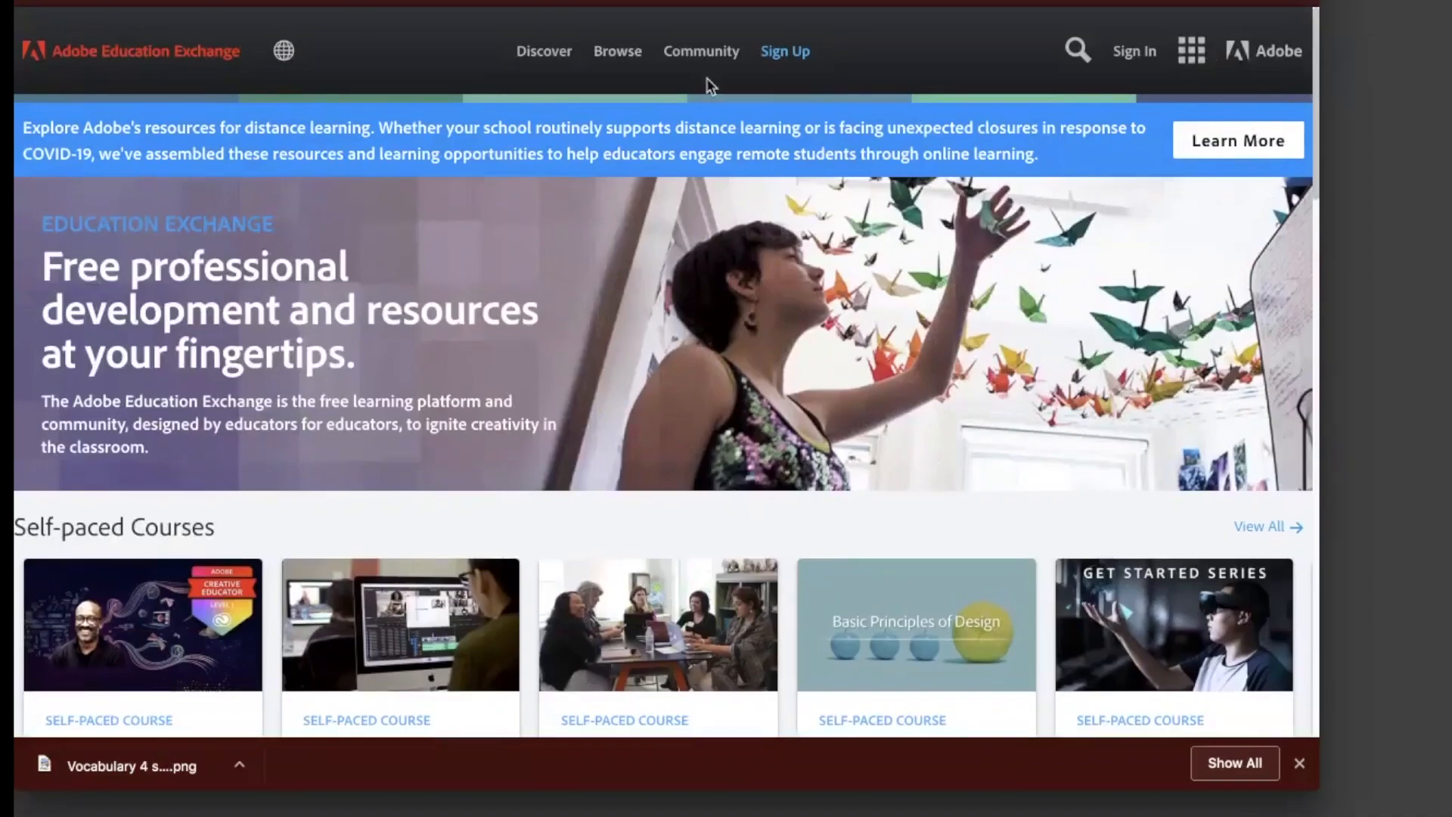
Open the site's Browse page of teaching resources and view the Subjects, Ages and Products filter options.
click(619, 55)
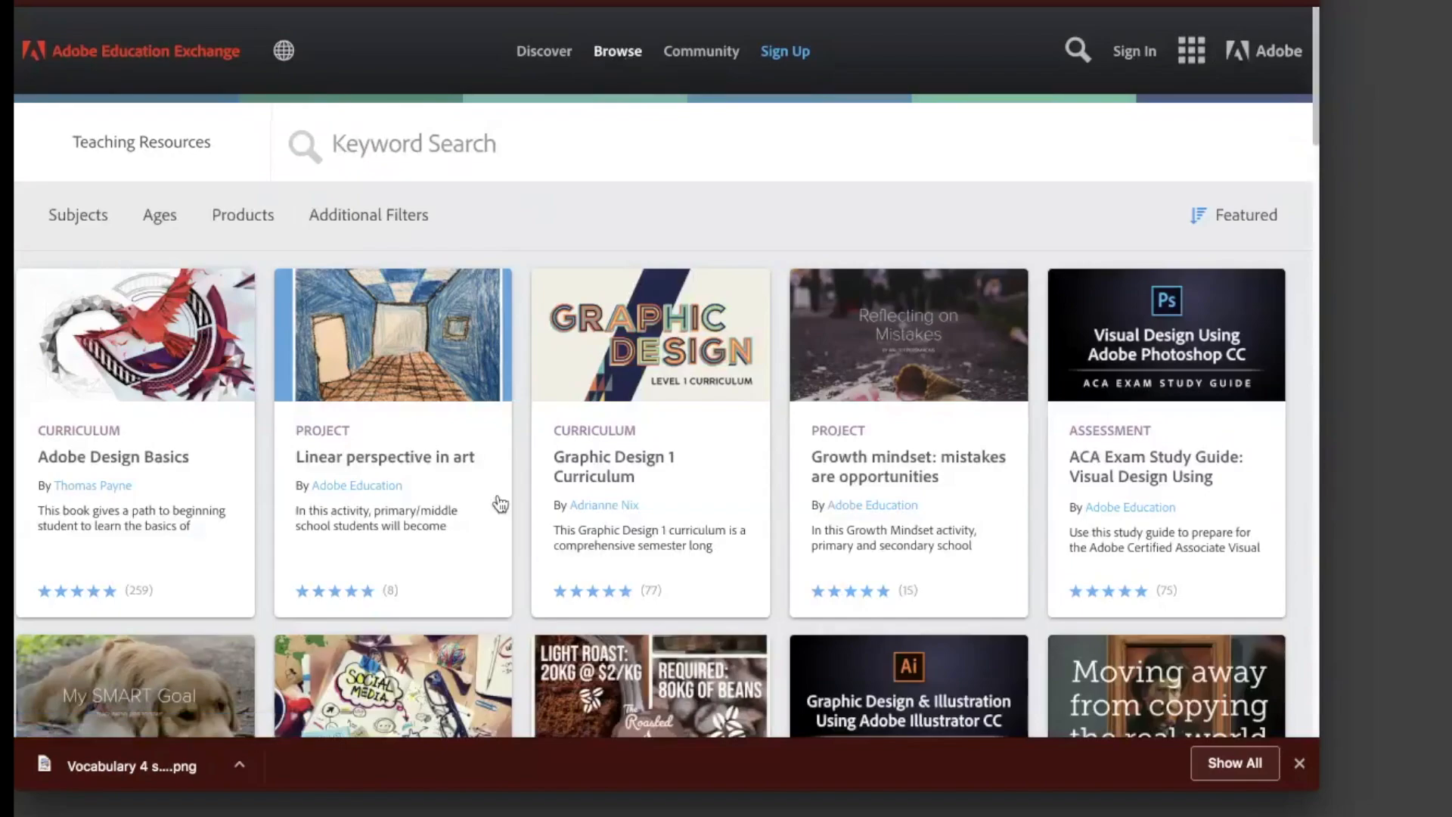
click(172, 221)
click(84, 222)
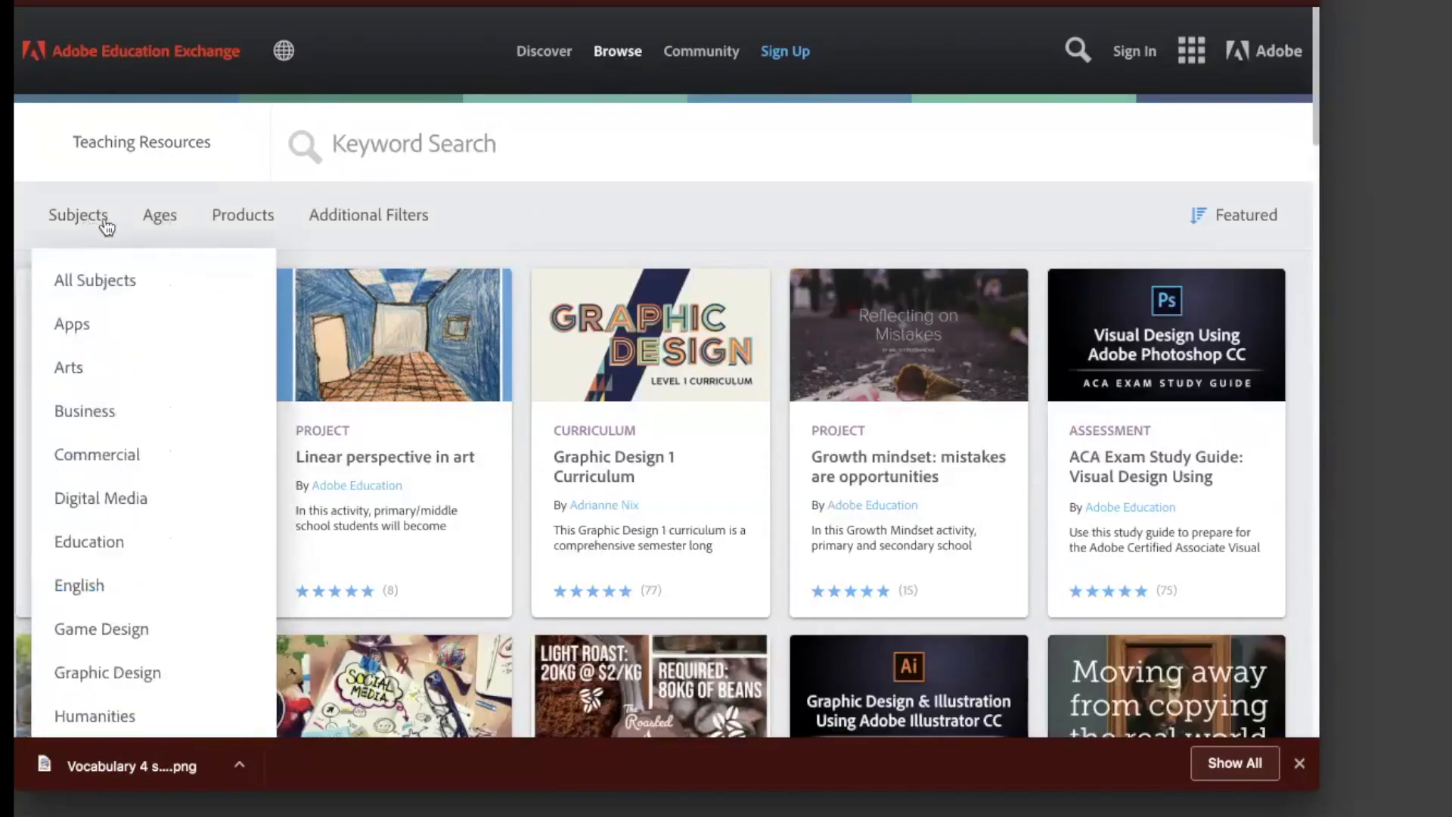
mouse_move(129, 224)
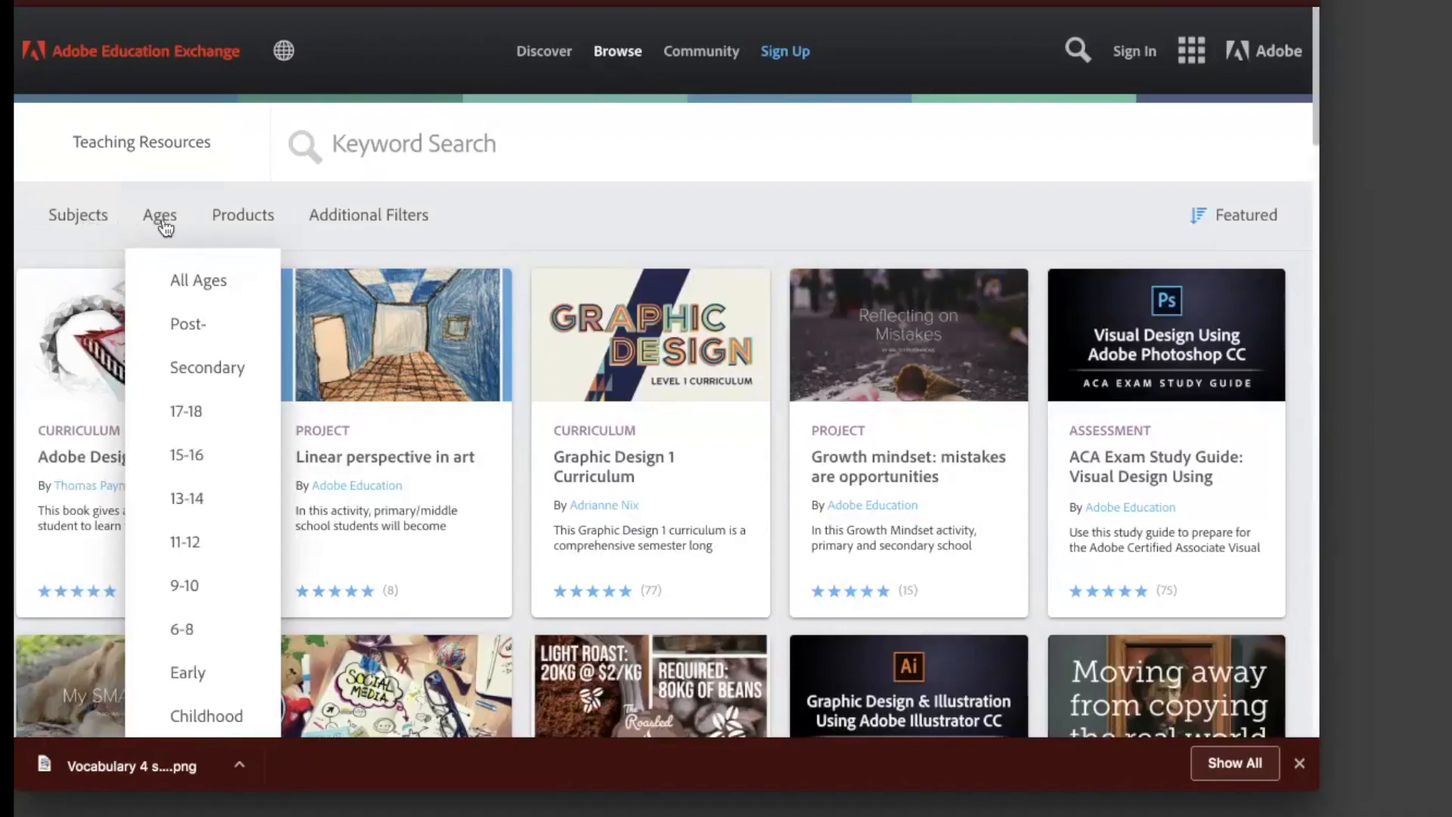
click(240, 227)
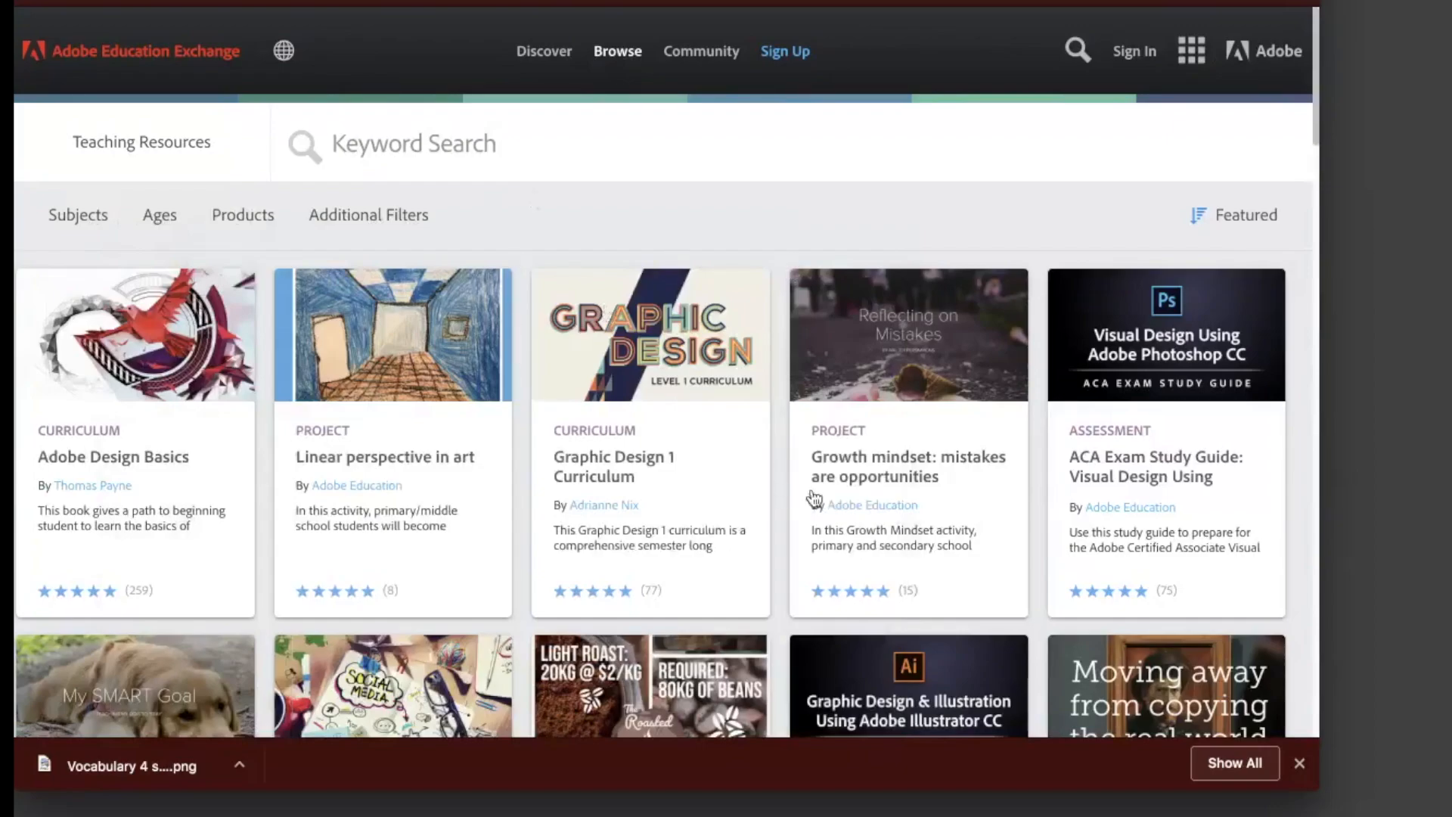
Browse the list of featured teaching resources and go back to the sample lessons slide in the slideshow.
scroll(794, 512, down, 3)
scroll(800, 516, down, 5)
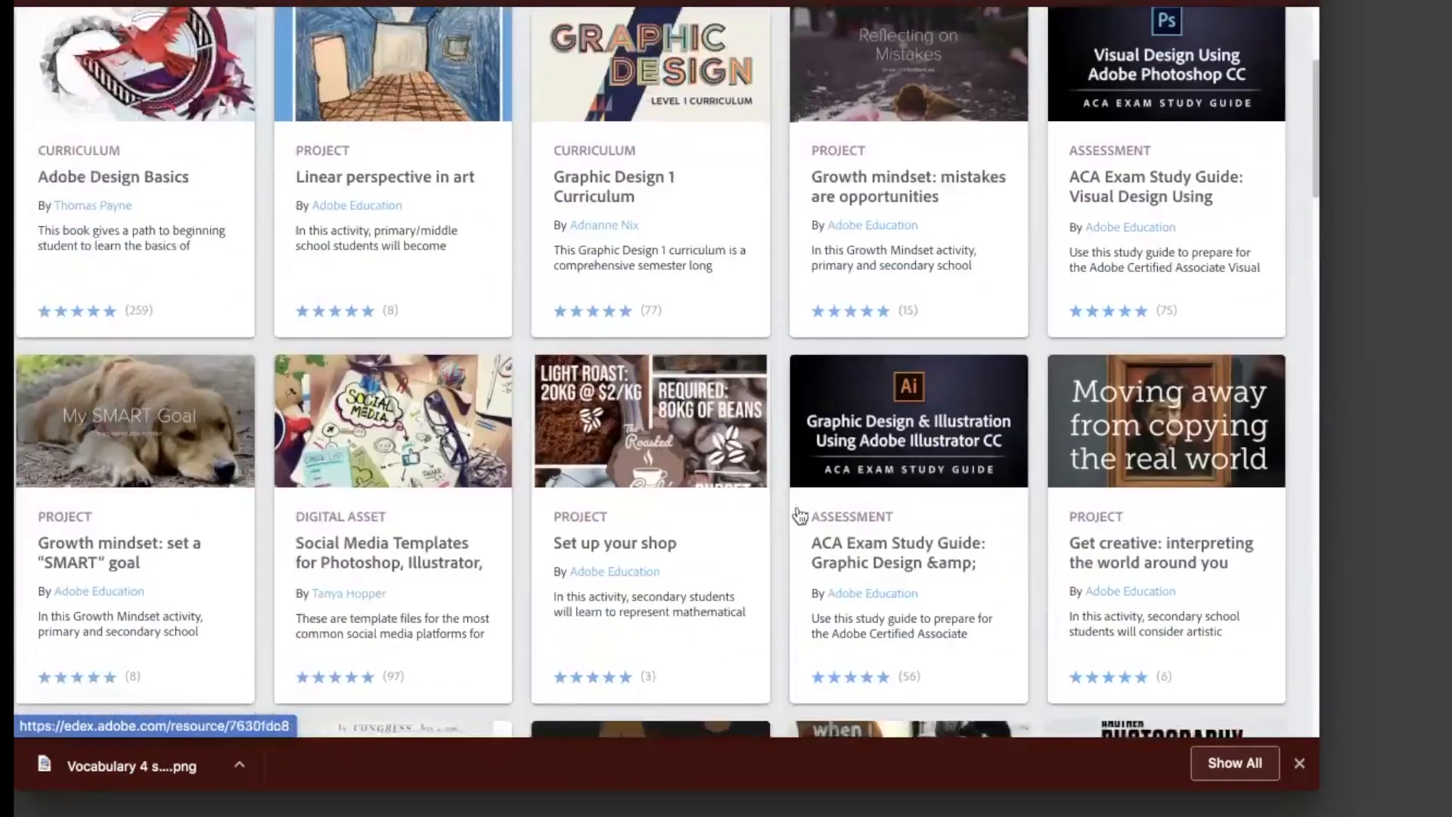
scroll(800, 516, down, 3)
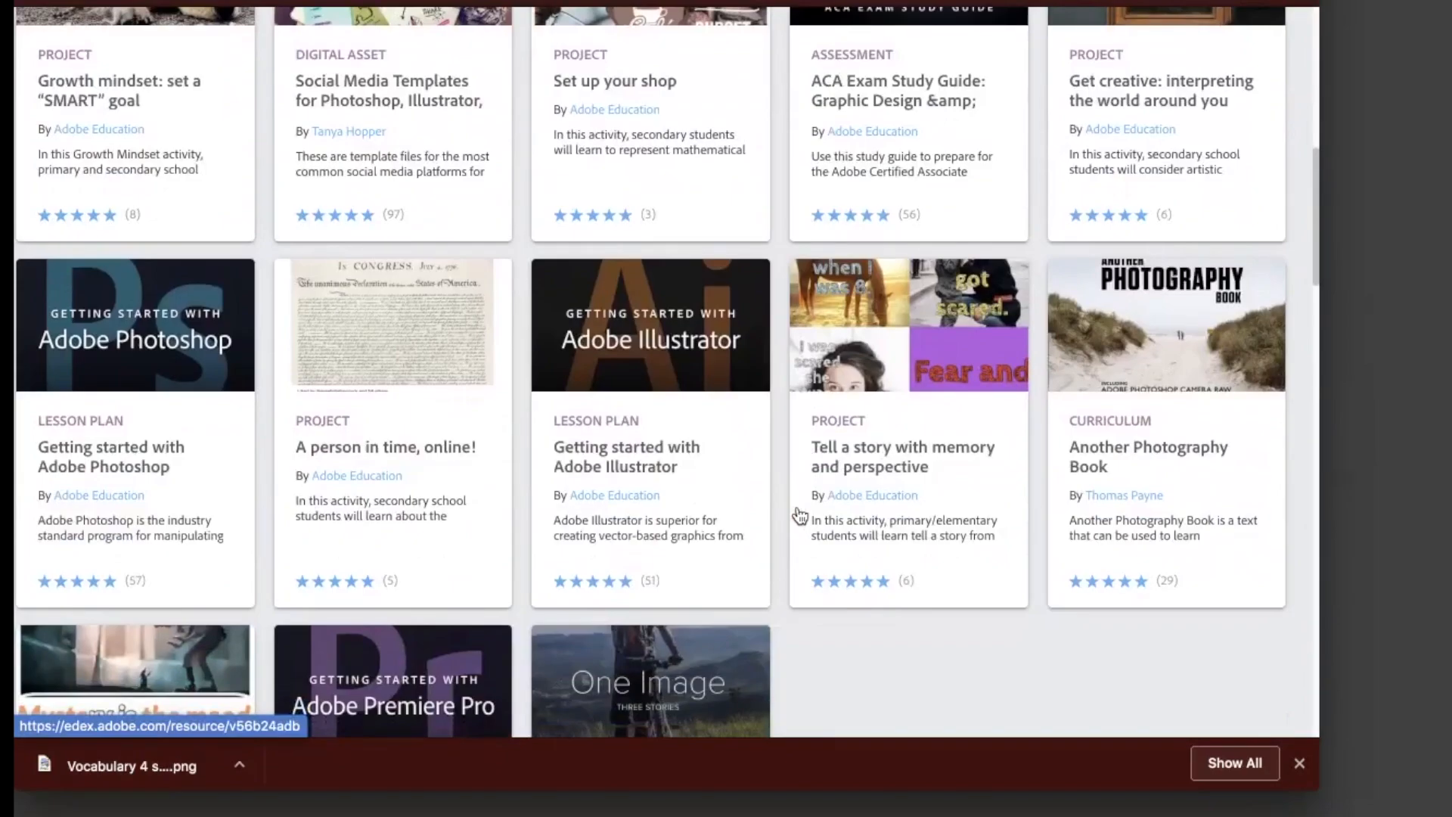
scroll(771, 367, up, 8)
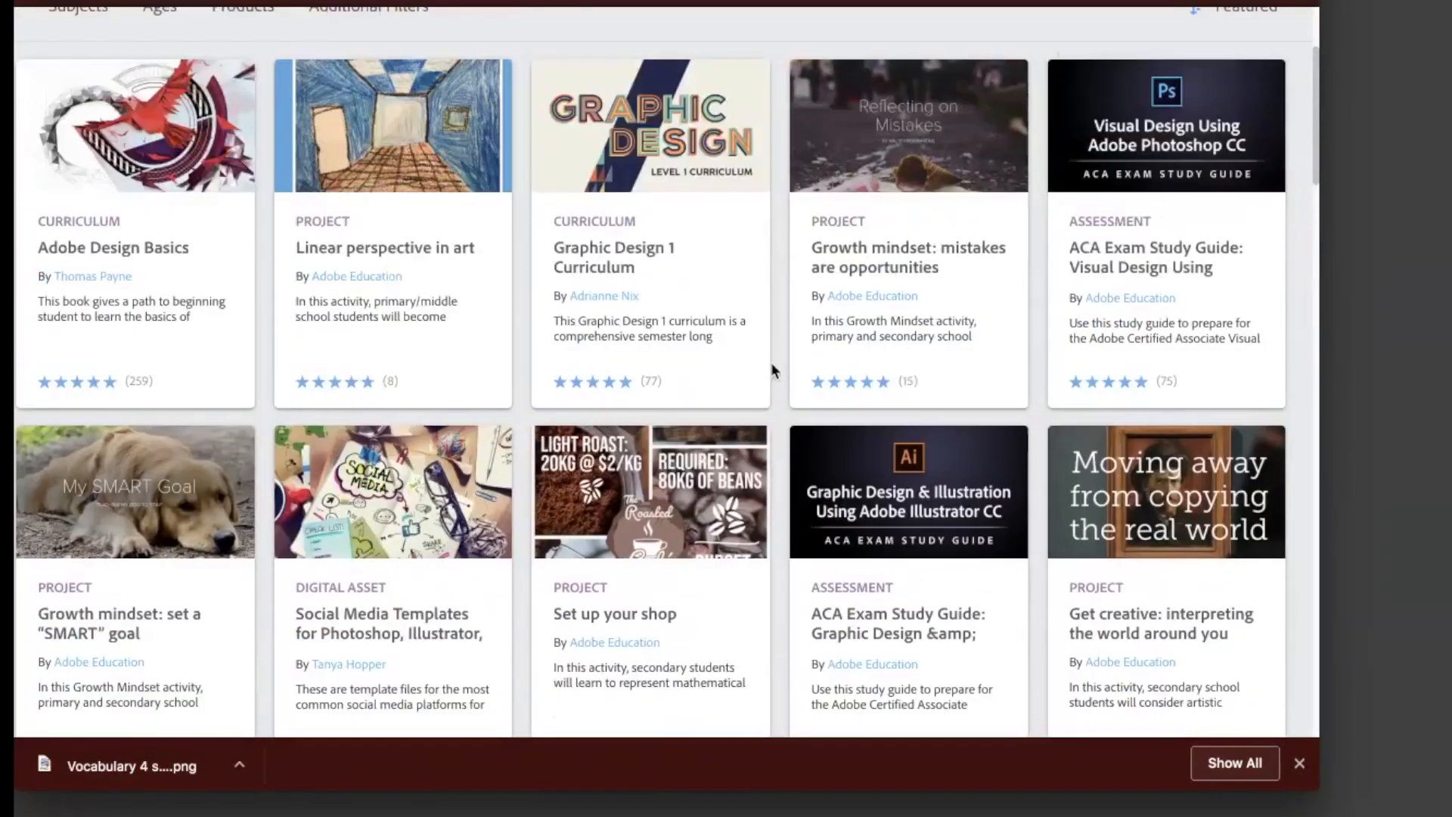
scroll(771, 369, up, 3)
key(ctrl+shift+Tab)
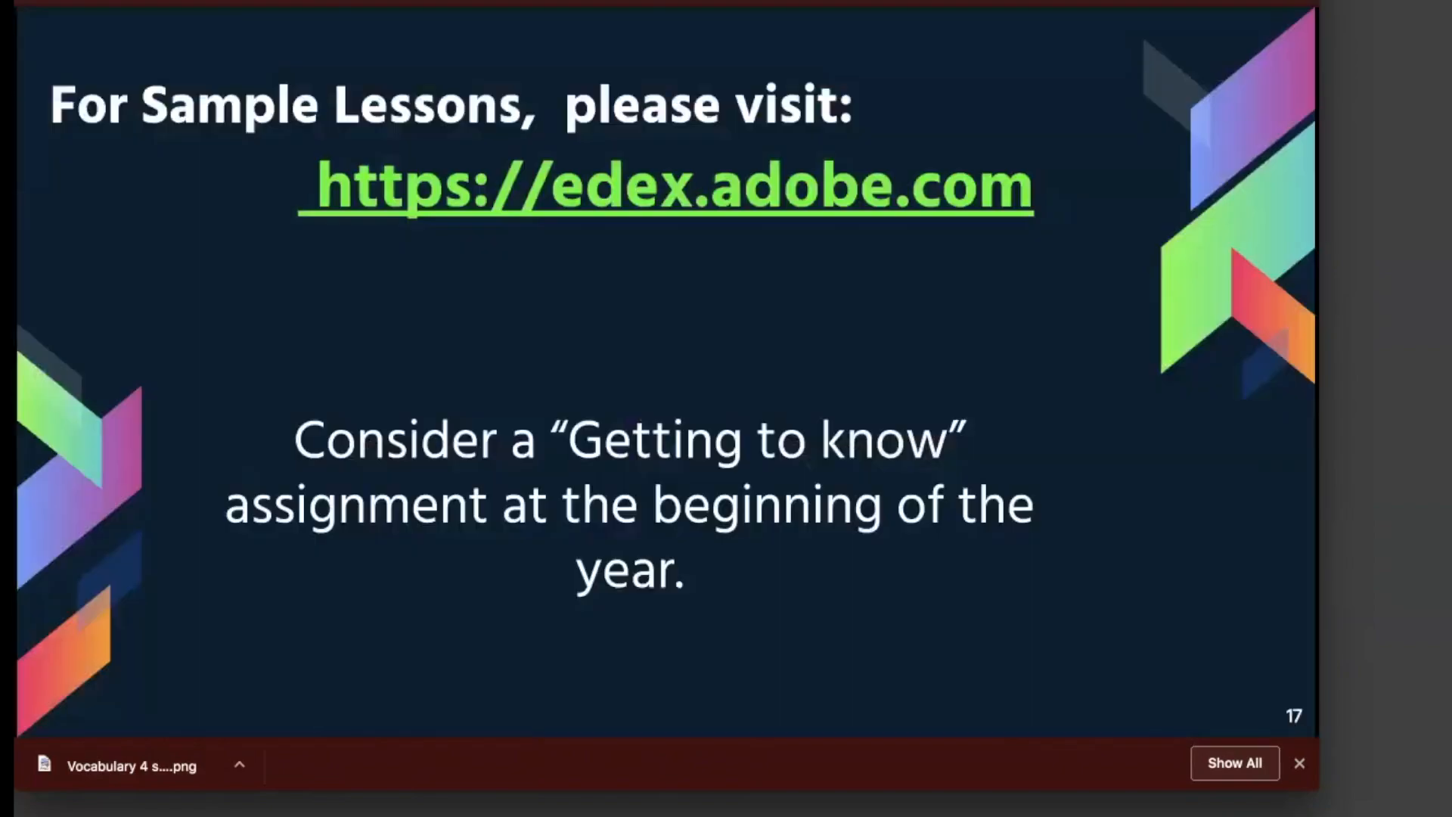
mouse_move(746, 554)
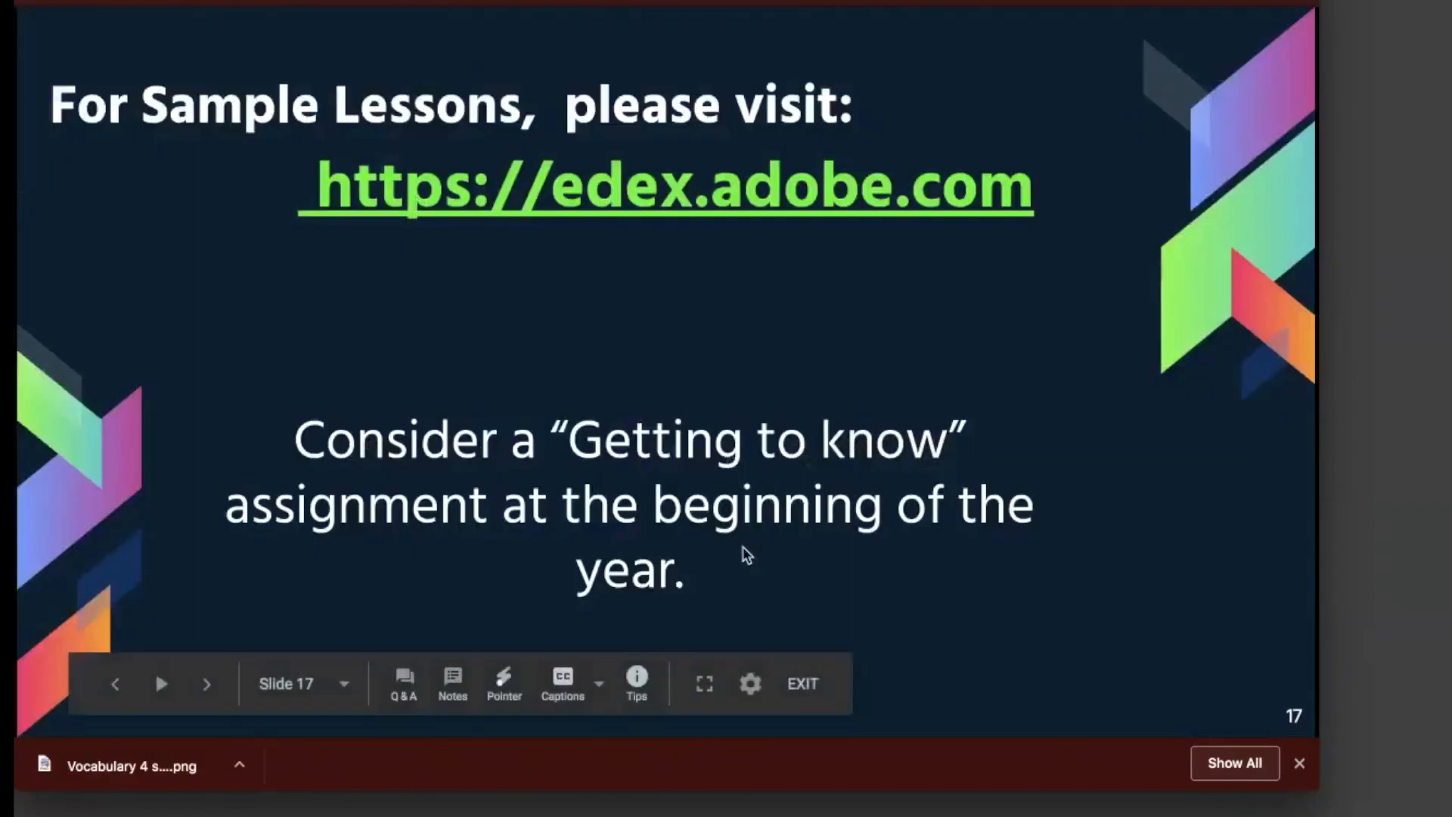